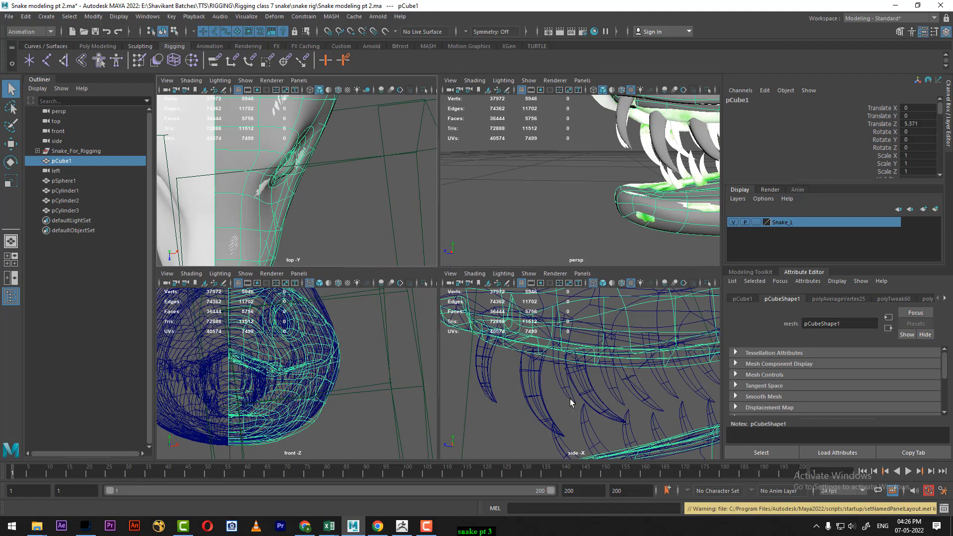
- Duplicate the third upper tooth (pCylinder2) and move the copy backward along the jaw to about Z 6.165
scroll(571, 404, down, 8)
scroll(571, 403, up, 3)
alt+middle_drag(659, 153, 575, 183)
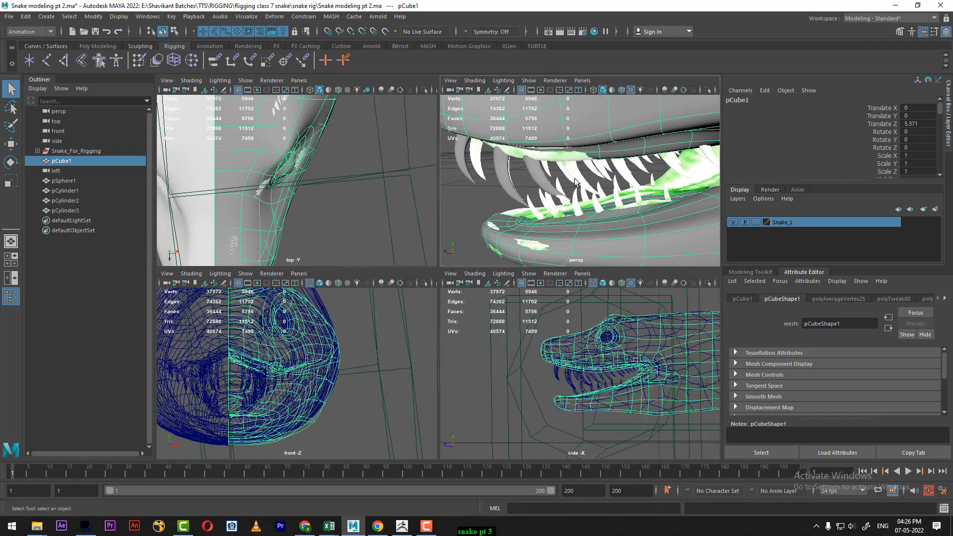
click(542, 179)
key(space)
alt+drag(541, 188, 352, 230)
key(w)
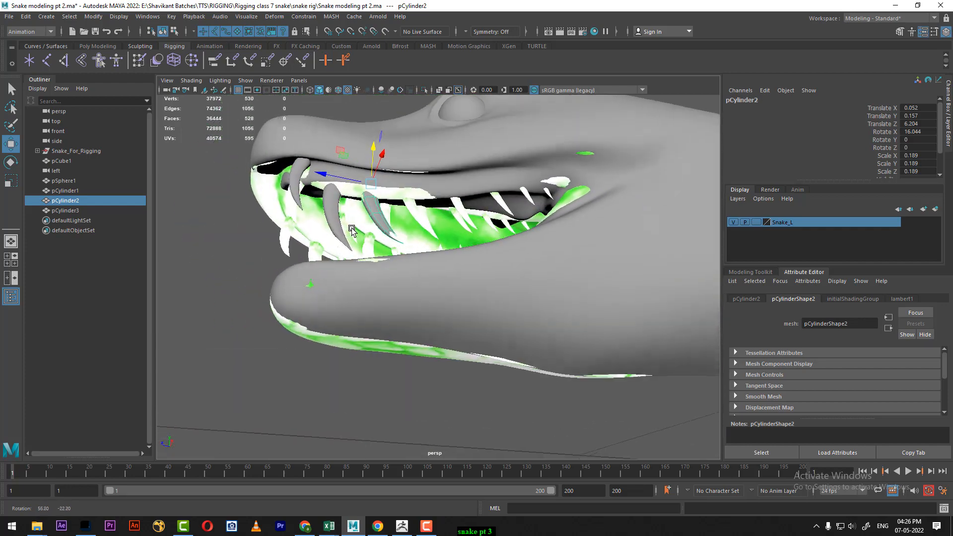
scroll(351, 230, up, 6)
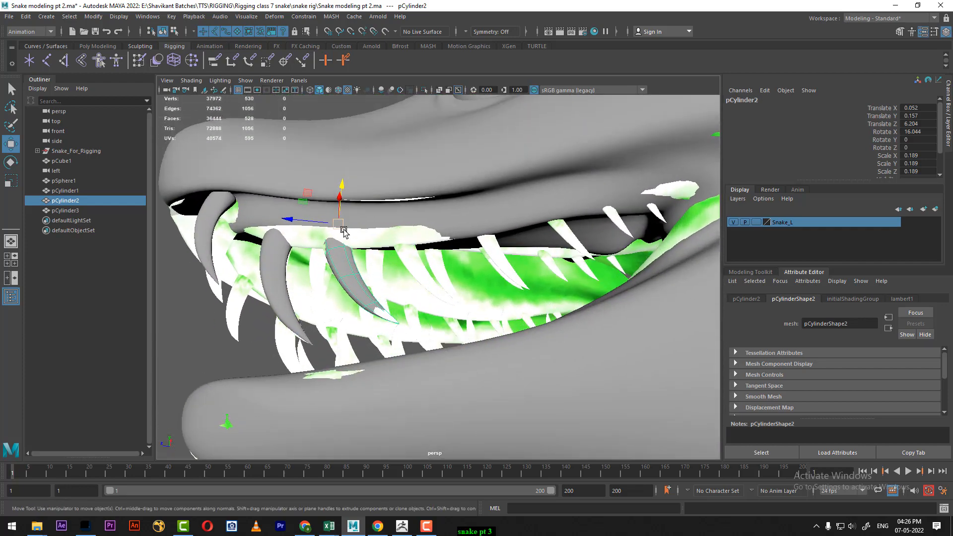
key(ctrl+d)
drag(307, 222, 306, 222)
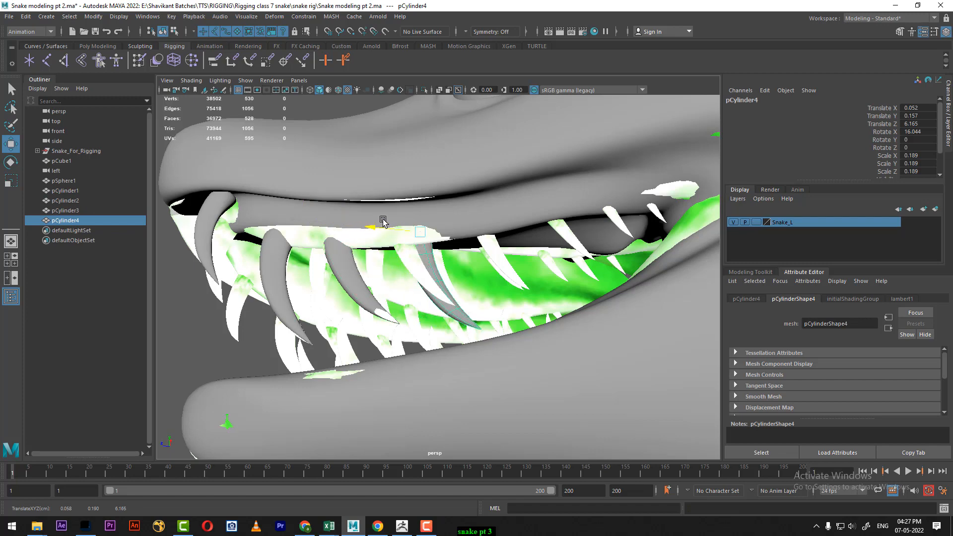
- Scale the copied tooth uniformly to 0.162 and shift it along the jaw to about Z 6.174
alt+drag(373, 222, 320, 279)
alt+drag(403, 244, 461, 261)
scroll(439, 272, up, 5)
key(r)
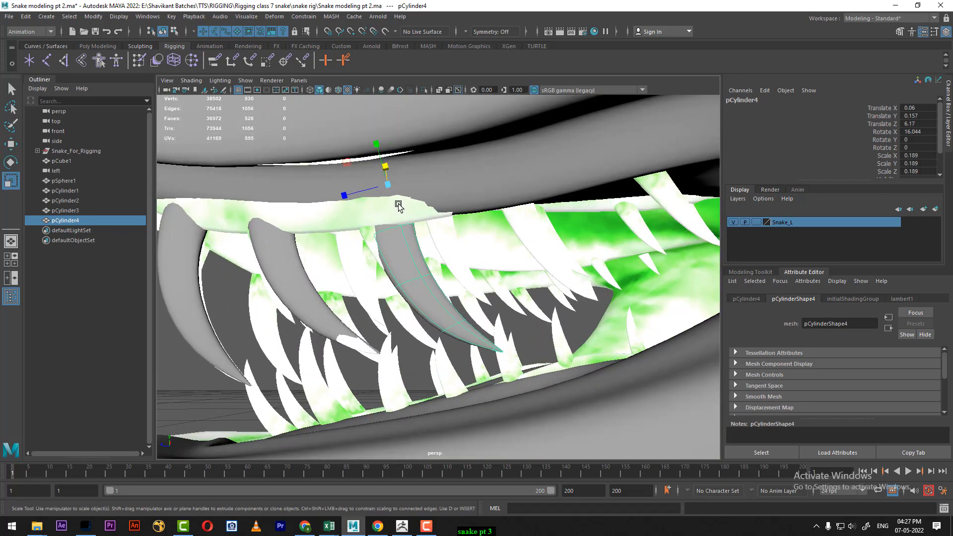
click(389, 187)
drag(358, 204, 357, 203)
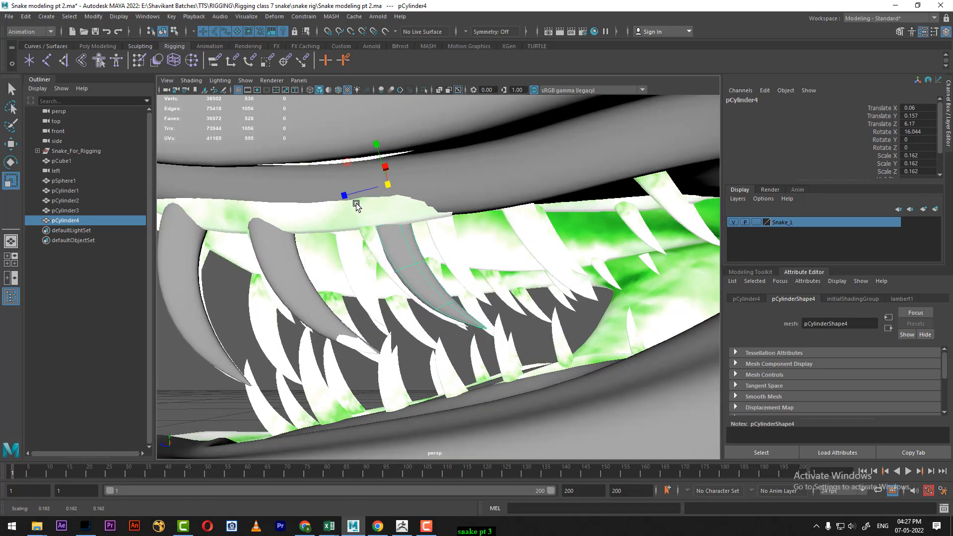
key(w)
alt+drag(472, 238, 466, 248)
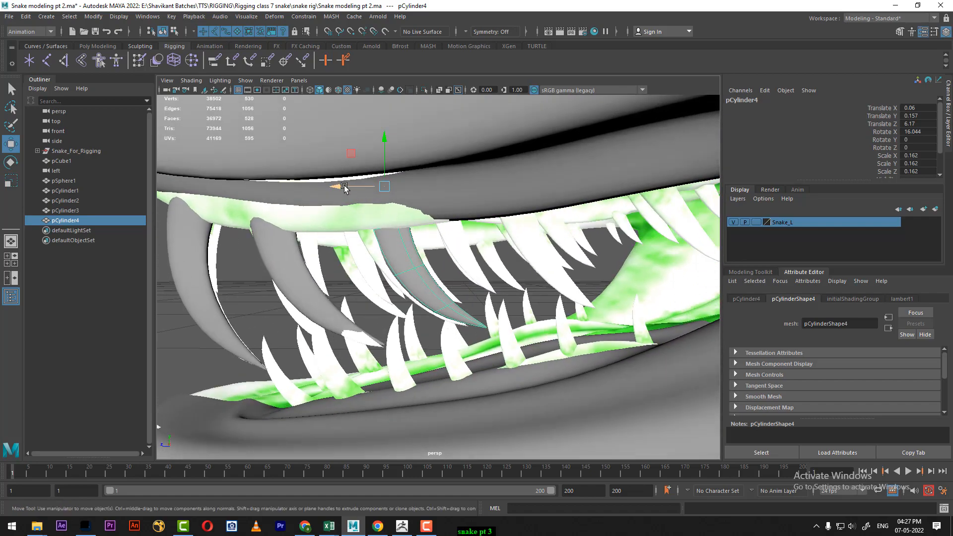
drag(345, 187, 328, 187)
- Align the copied tooth with the reference tooth in the wireframe side view, rotating it to about 14.784 in X
alt+drag(446, 238, 555, 242)
key(space)
key(space)
key(4)
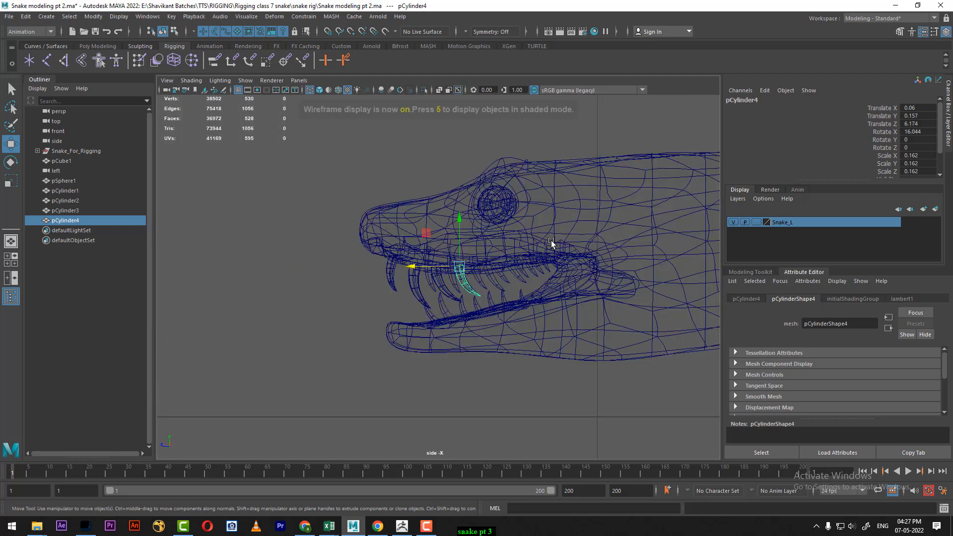
scroll(552, 244, down, 3)
alt+middle_drag(484, 282, 465, 282)
scroll(463, 281, up, 10)
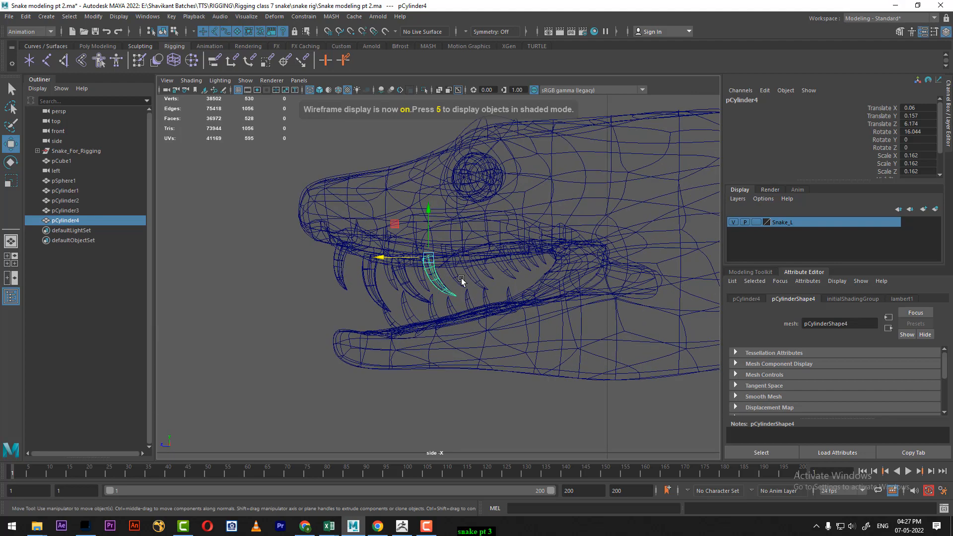
scroll(418, 306, up, 5)
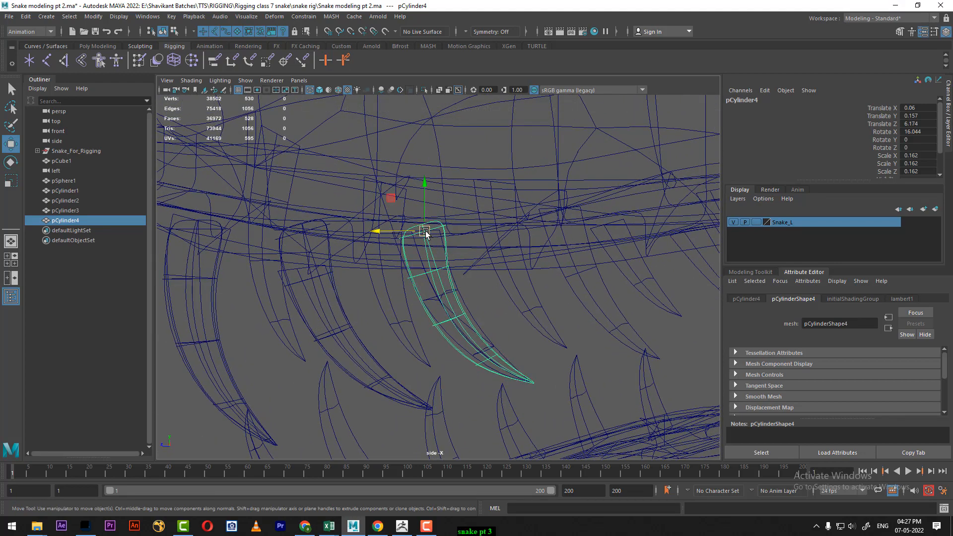
drag(426, 233, 423, 228)
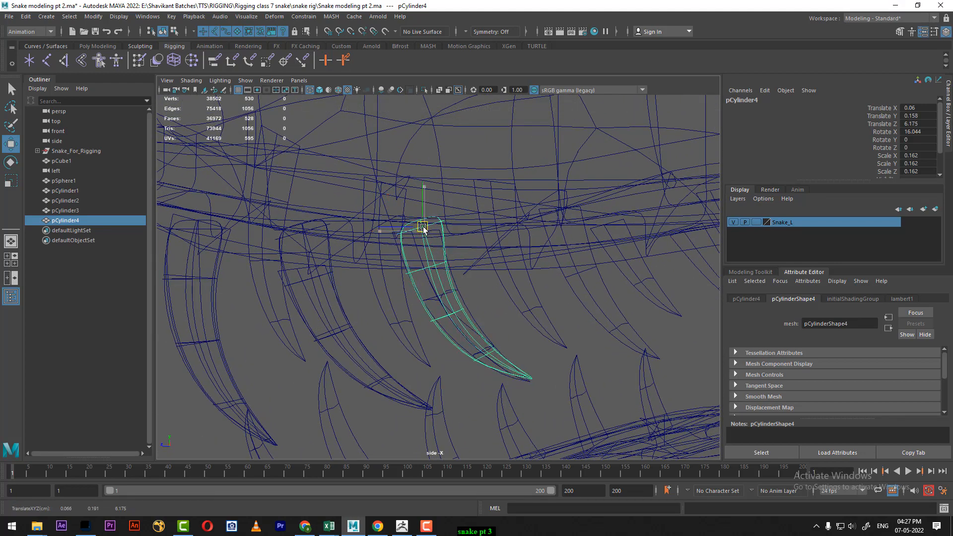
key(e)
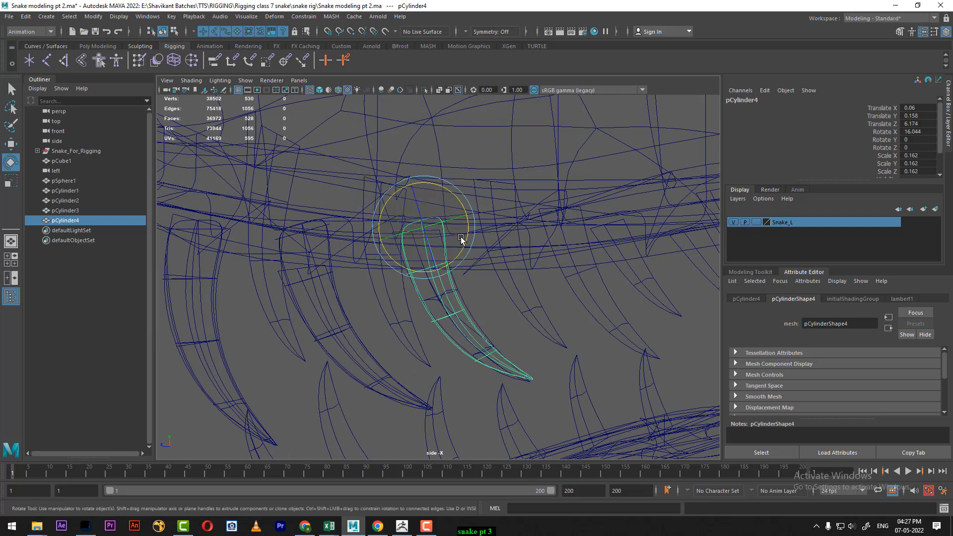
drag(465, 224, 470, 237)
key(w)
drag(385, 226, 387, 227)
- Duplicate the aligned tooth and move the copy onto the next large reference tooth, at about Y 0.164, Z 6.139
alt+right_drag(495, 300, 503, 306)
alt+middle_drag(509, 305, 442, 294)
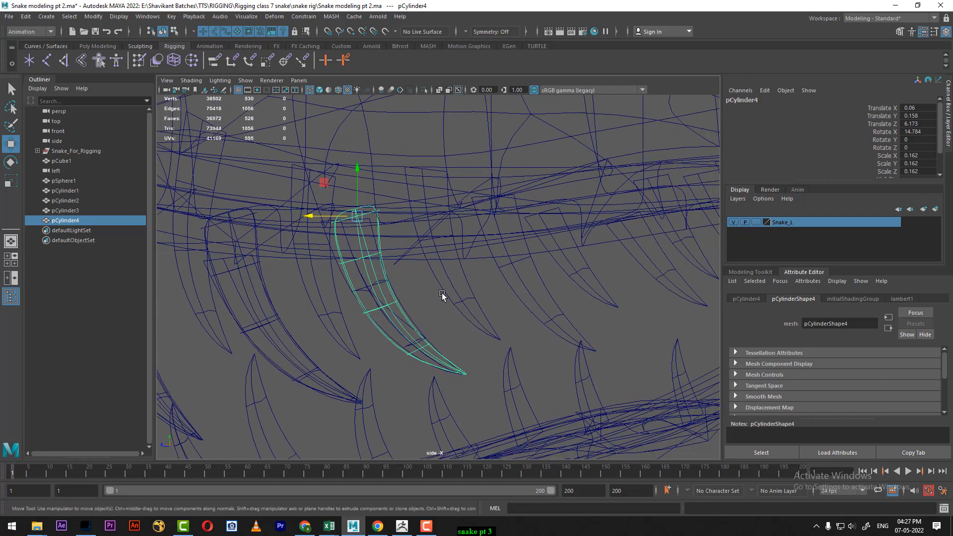
key(ctrl+d)
drag(318, 216, 472, 214)
drag(510, 174, 501, 153)
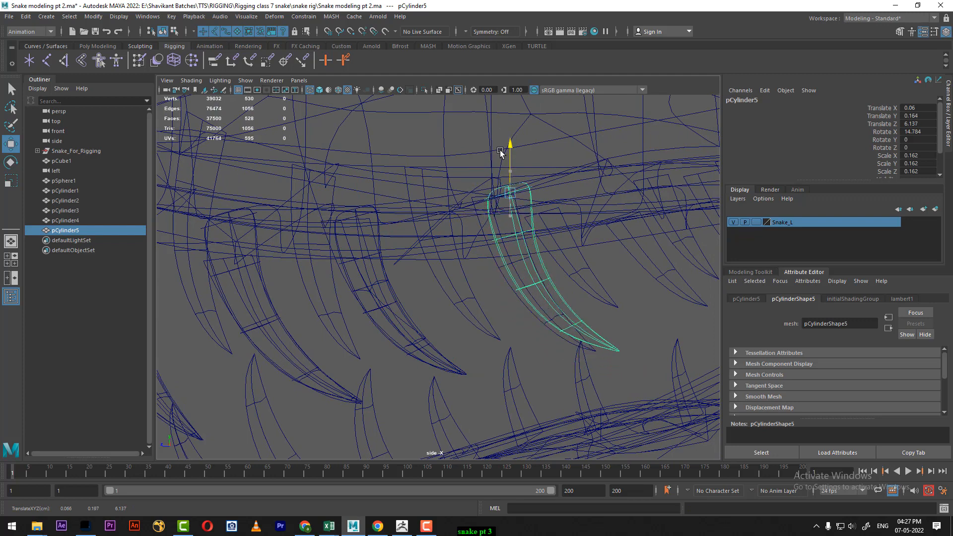
drag(465, 195, 455, 196)
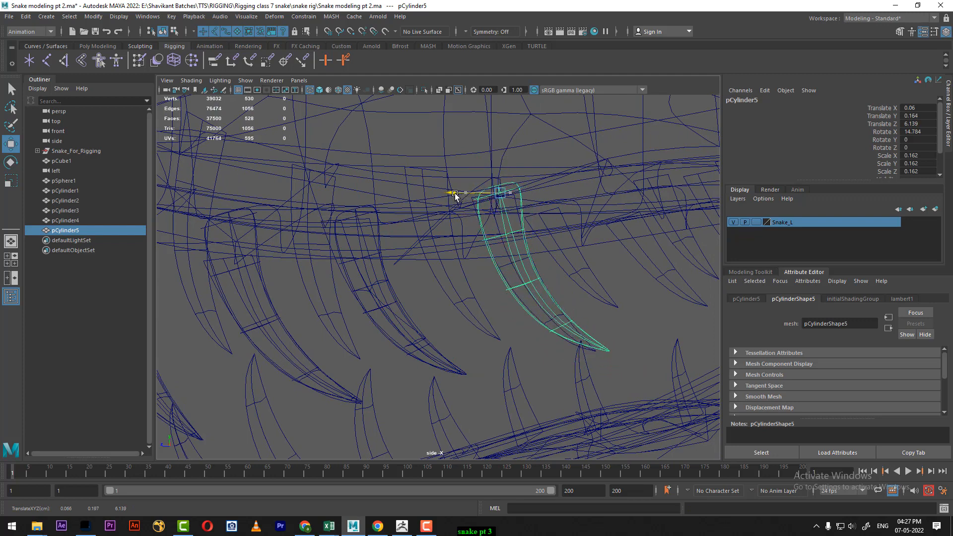
- Rotate the new tooth to about 11.3 in X and raise it to about Y 0.165 to match the reference
key(e)
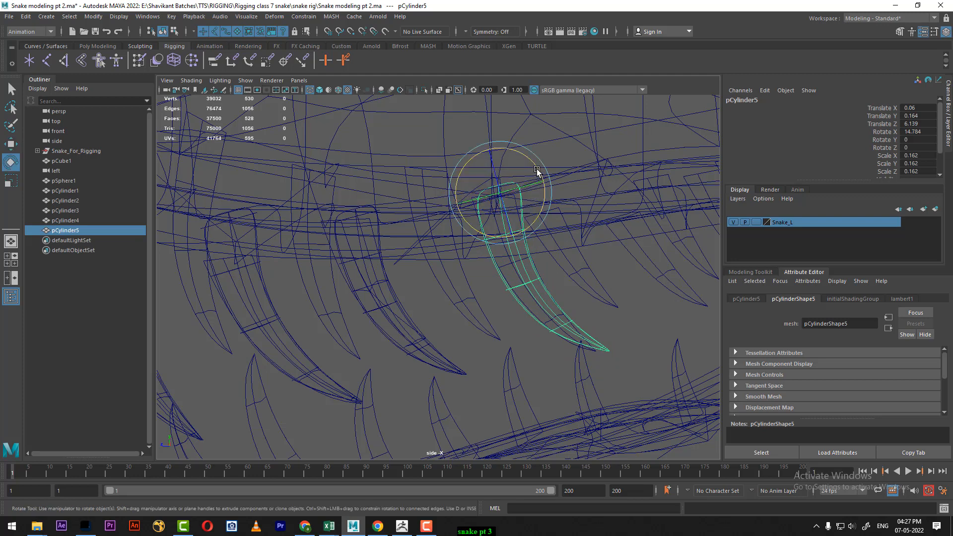
mouse_move(537, 171)
mouse_down()
mouse_move(497, 154)
mouse_move(539, 168)
mouse_up()
key(w)
key(e)
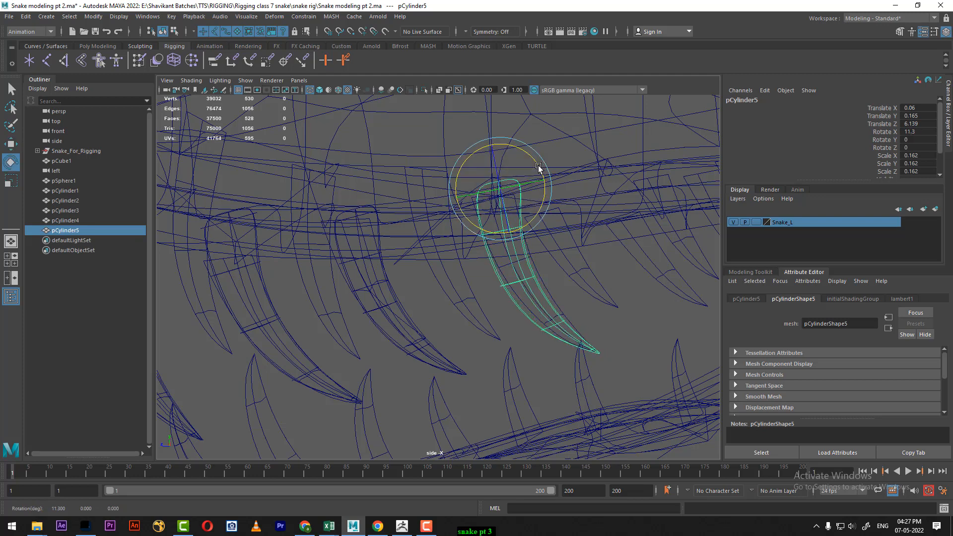
key(w)
- Duplicate the tooth again and move the copy backward along the jaw to about Z 6.108
scroll(497, 293, down, 5)
scroll(486, 290, up, 3)
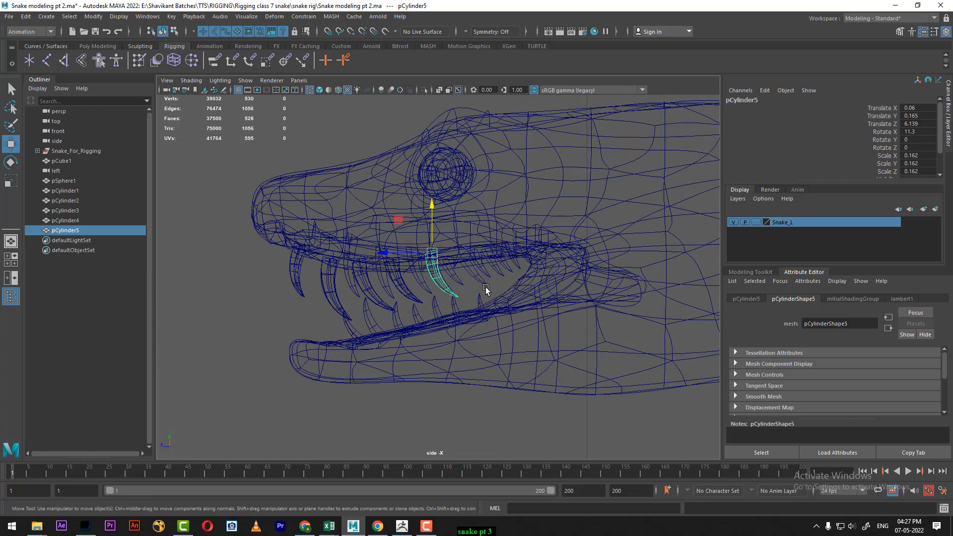
scroll(486, 289, up, 5)
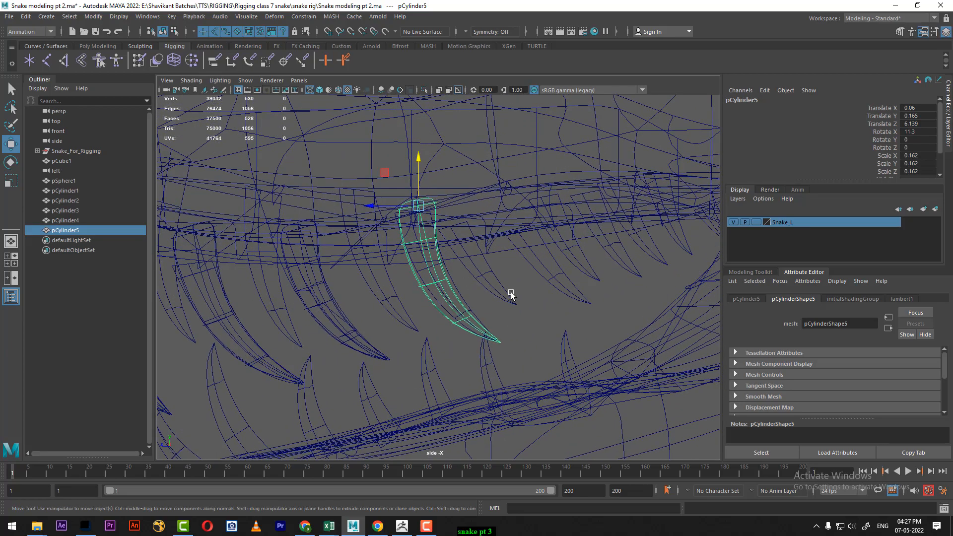
key(ctrl+d)
drag(386, 209, 512, 247)
scroll(475, 278, up, 4)
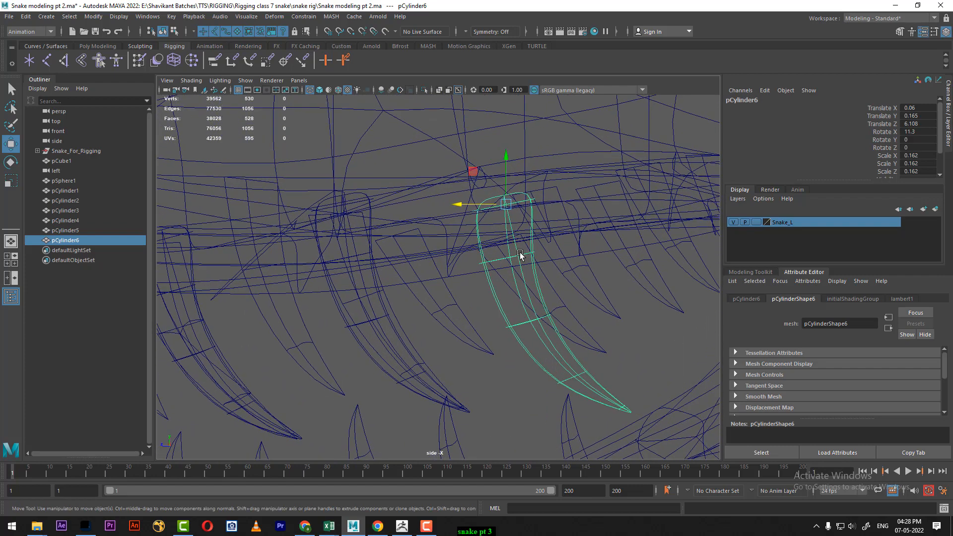
- Scale the newest tooth to about 0.131, rotate it to 16.471 in X and fit it over the reference tooth
key(r)
drag(509, 206, 461, 252)
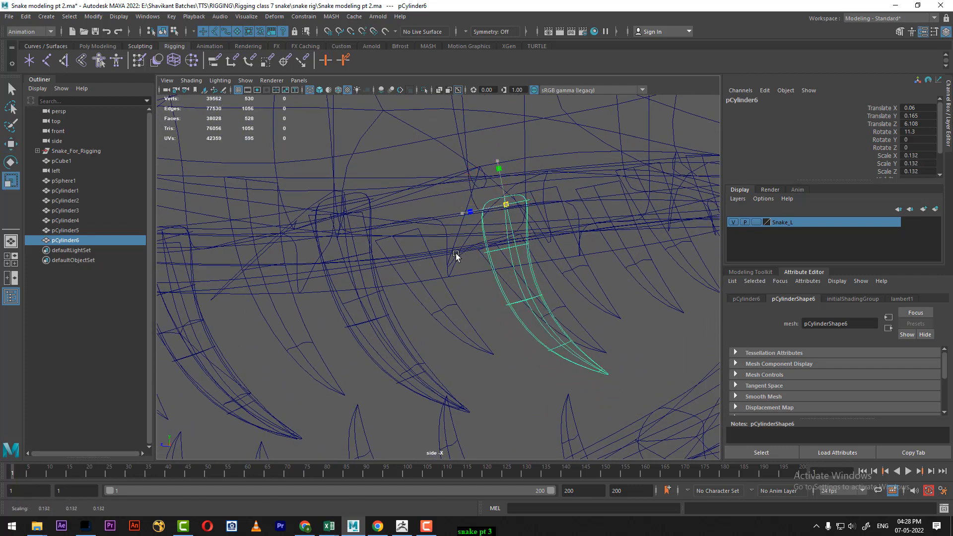
key(w)
mouse_move(508, 205)
mouse_down()
mouse_move(541, 170)
mouse_move(549, 184)
mouse_move(505, 198)
mouse_move(502, 188)
mouse_up()
key(e)
key(w)
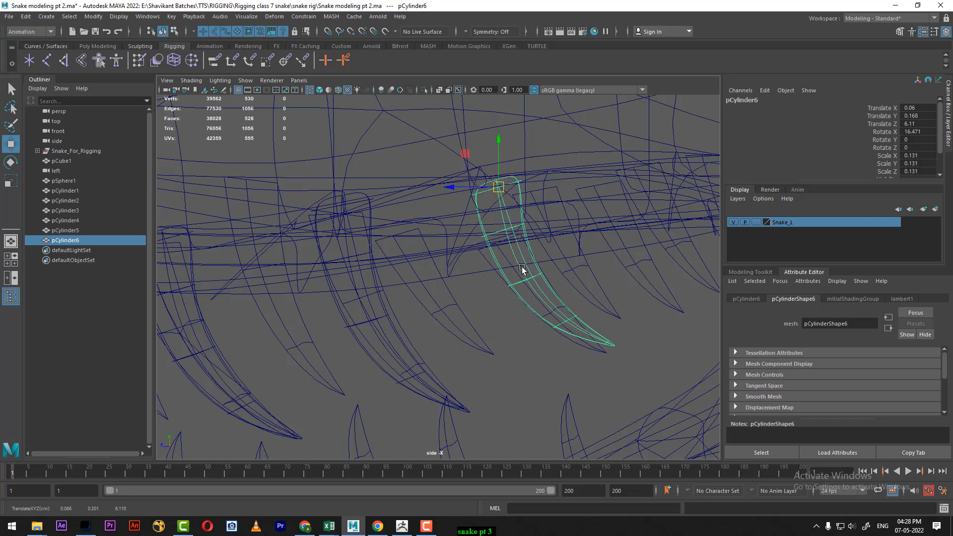
- Switch the newest tooth (pCylinder6) to vertex editing and select its tip vertices
scroll(597, 318, up, 1)
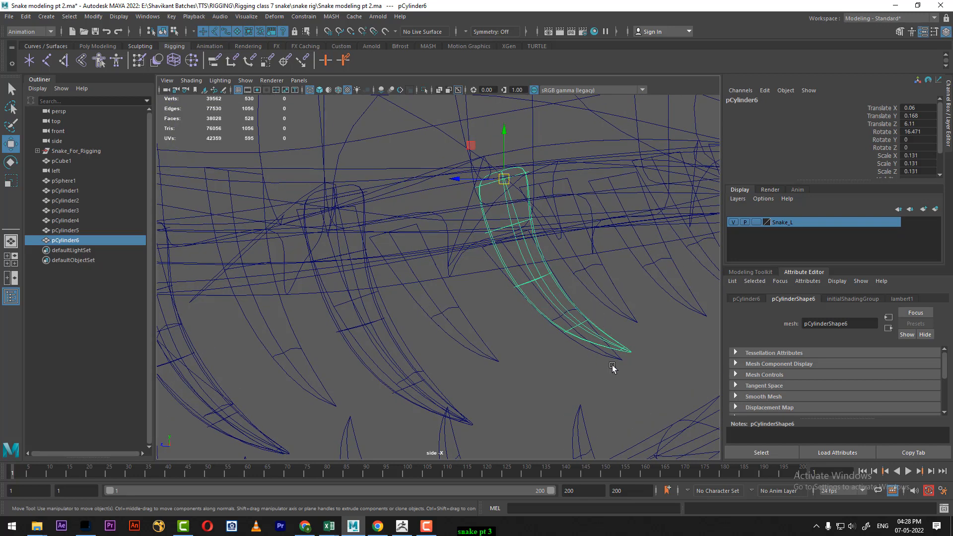
right_drag(604, 339, 545, 242)
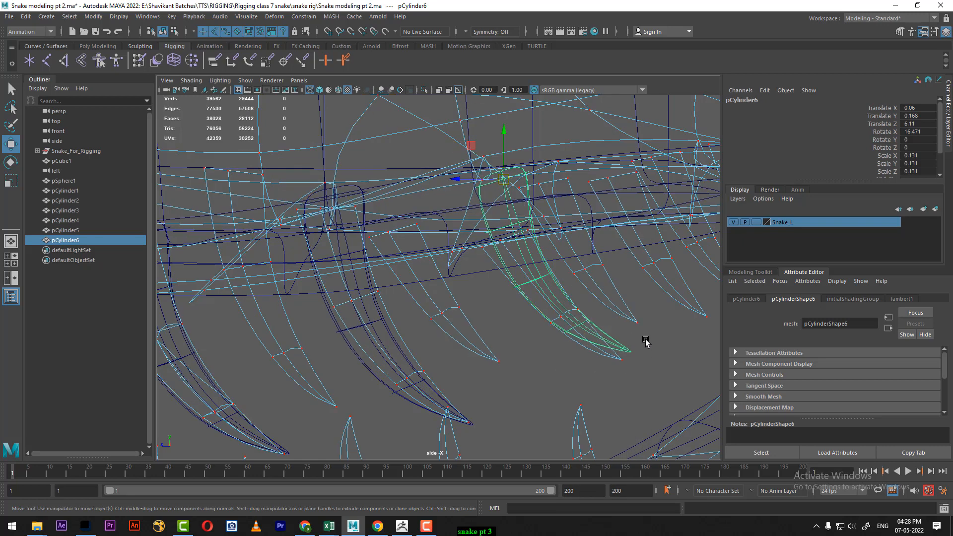
drag(646, 341, 617, 371)
right_drag(618, 342, 654, 313)
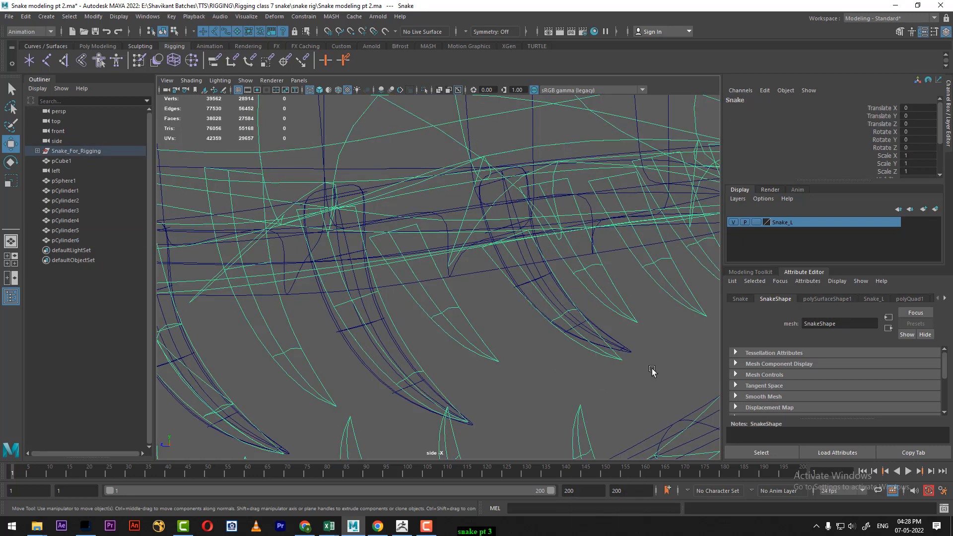
click(628, 356)
right_click(643, 346)
click(596, 241)
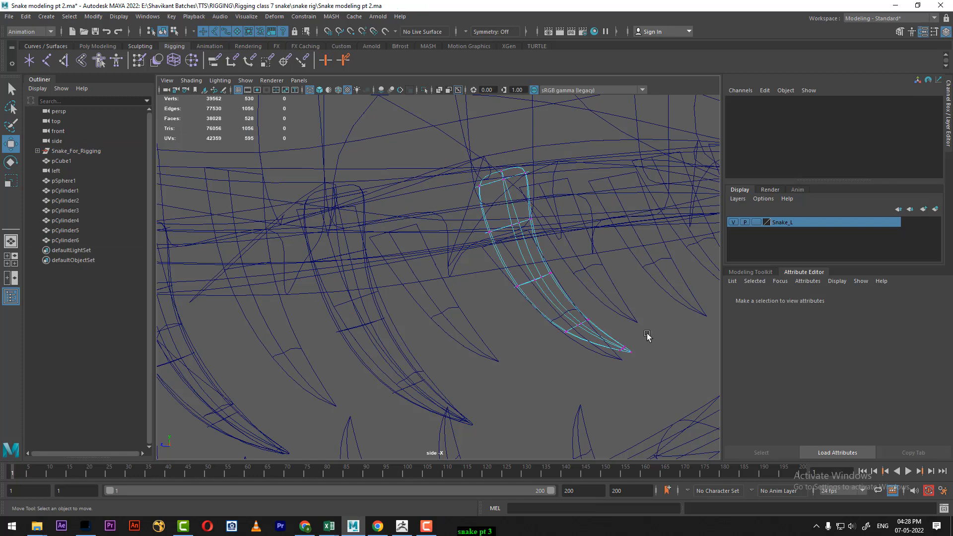
drag(648, 333, 599, 384)
scroll(549, 362, up, 2)
scroll(548, 359, up, 1)
alt+middle_drag(702, 398, 601, 375)
- Turn on soft selection with a falloff limited to the lower tooth and move the tip onto the reference tip
drag(598, 357, 579, 366)
key(ctrl+z)
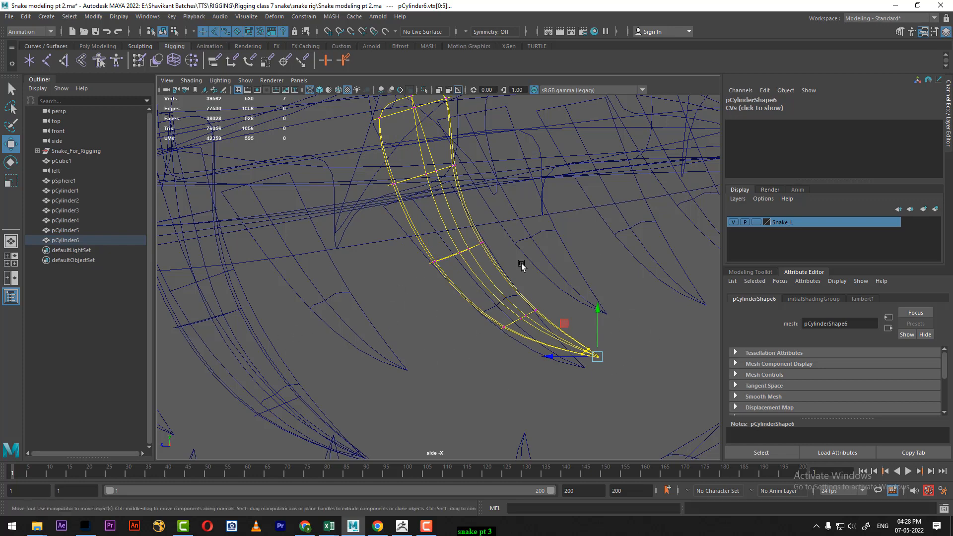
key(b)
drag(574, 272, 68, 487)
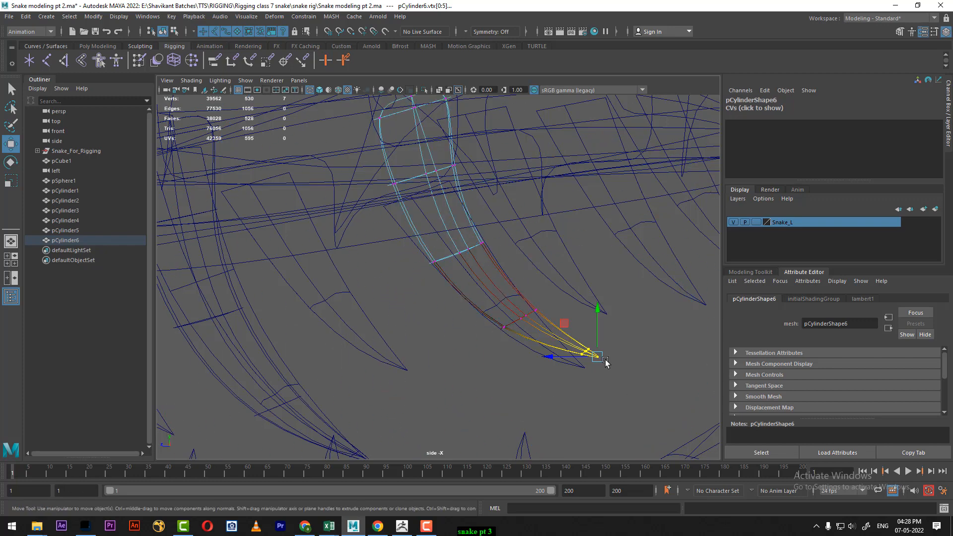
drag(606, 361, 588, 362)
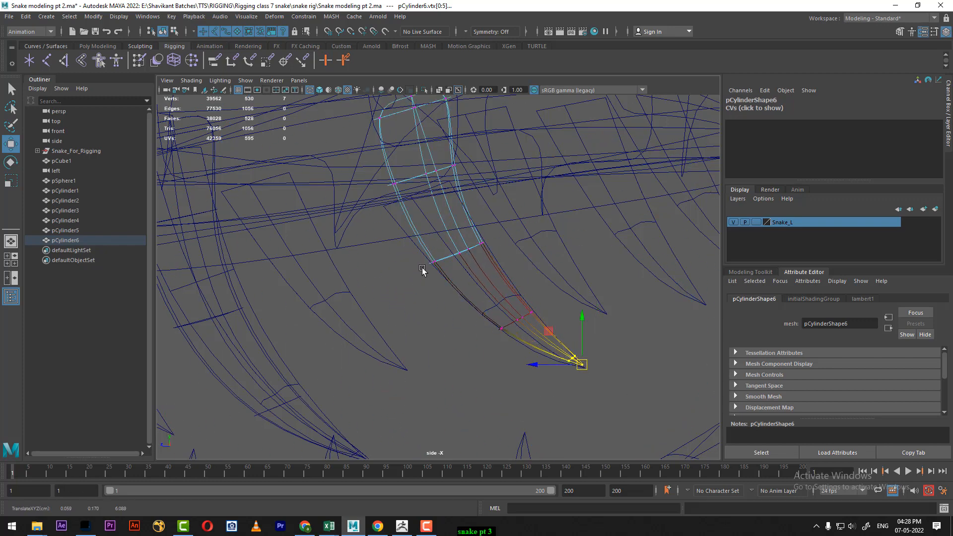
- Shift the upper vertex ring of the newest tooth slightly toward the snout, then return to object mode
alt+middle_drag(423, 269, 427, 292)
drag(381, 219, 373, 224)
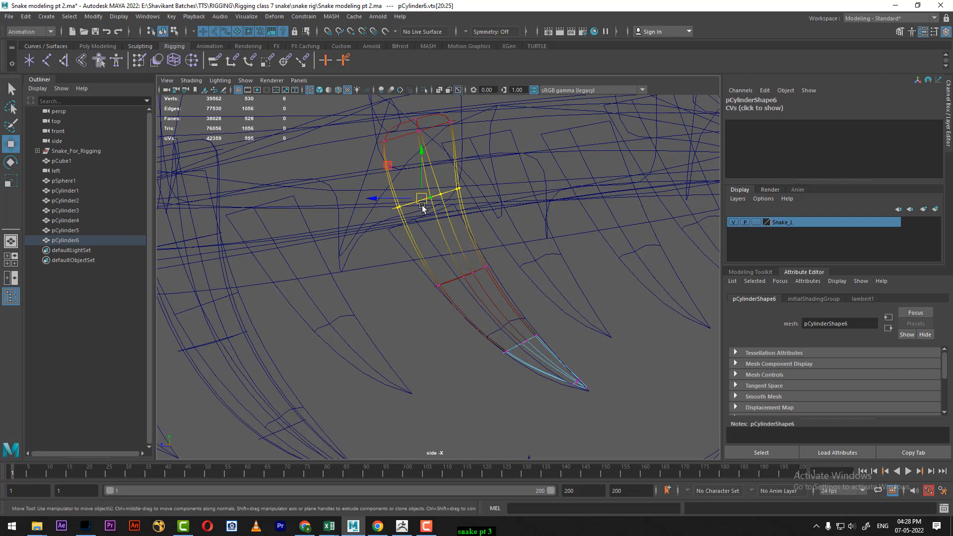
drag(423, 205, 366, 218)
key(r)
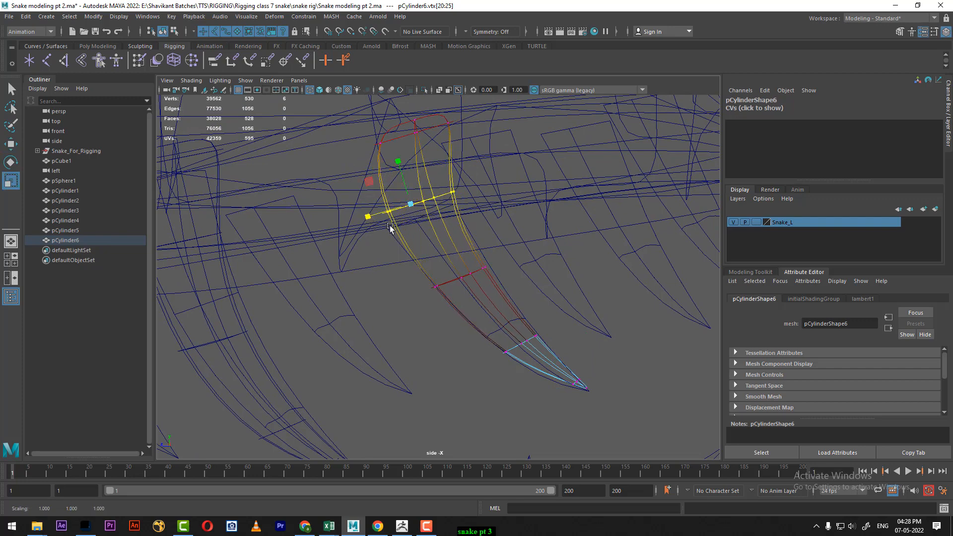
right_drag(439, 251, 483, 234)
click(494, 307)
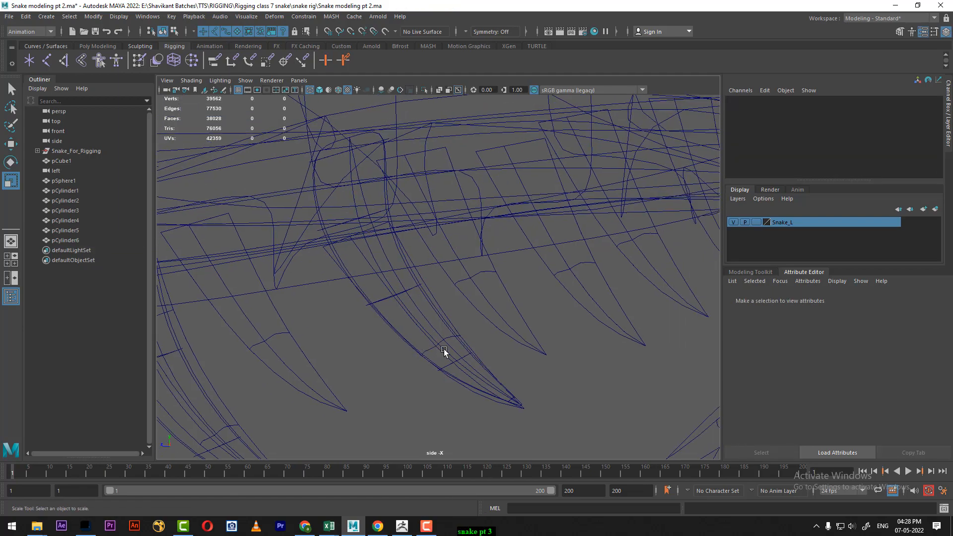
- Select the tooth in front of the newest one in the shaded perspective view and move it outward to about X 0.071
scroll(445, 347, down, 10)
key(space)
mouse_move(494, 346)
mouse_down()
mouse_move(496, 271)
mouse_move(524, 209)
mouse_move(628, 223)
mouse_move(607, 230)
mouse_up()
scroll(483, 308, up, 5)
key(6)
click(494, 278)
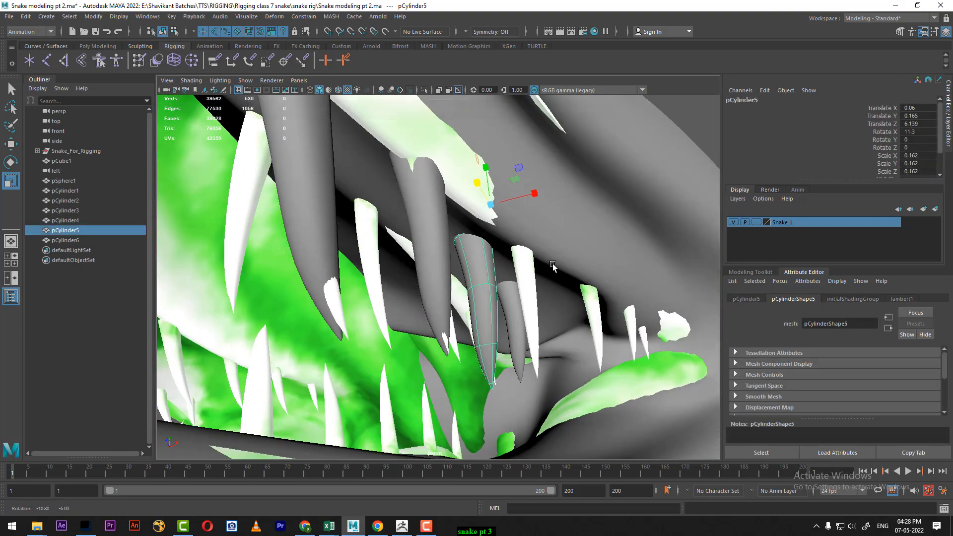
key(w)
mouse_move(552, 264)
alt+mouse_down()
mouse_move(481, 284)
mouse_move(553, 255)
alt+mouse_up()
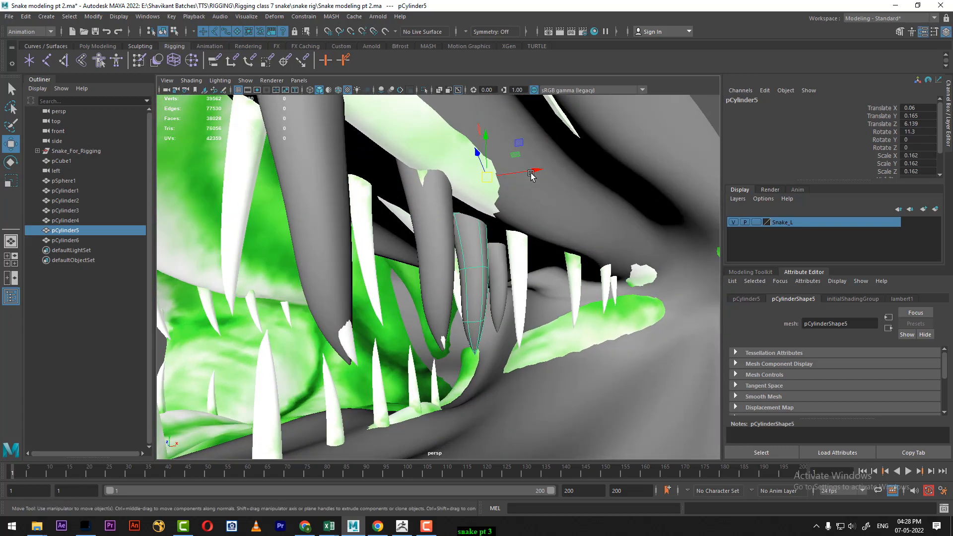
drag(532, 175, 583, 165)
alt+drag(571, 213, 519, 206)
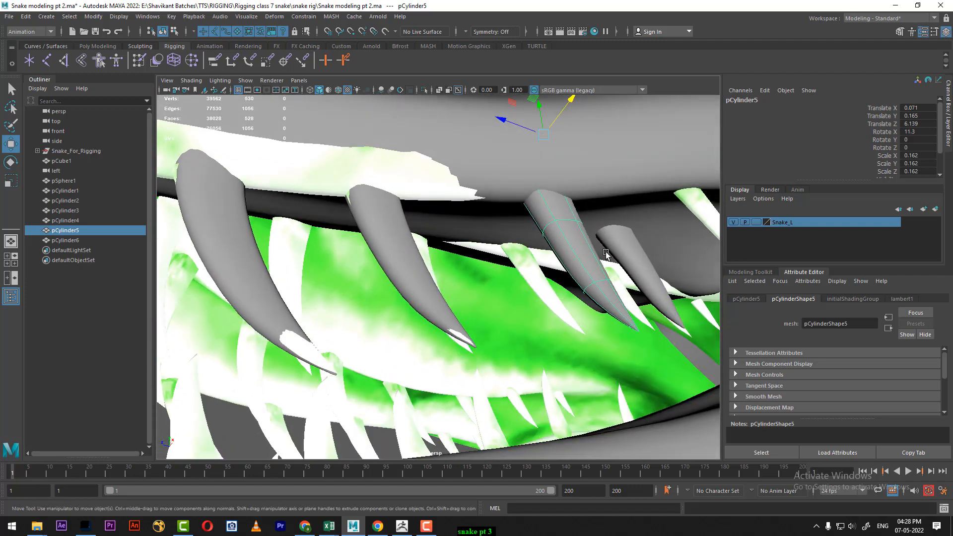
- Select the rearmost tooth (pCylinder6) and move it outward onto its reference tooth, to about X 0.081
click(624, 254)
alt+drag(624, 254, 505, 289)
scroll(505, 289, down, 5)
alt+drag(437, 273, 441, 281)
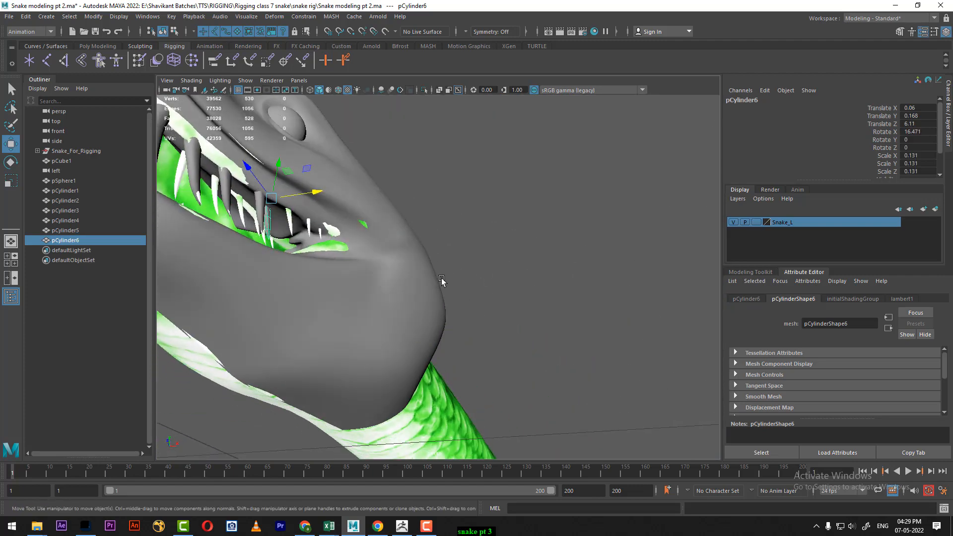
key(f)
alt+middle_drag(517, 285, 481, 232)
drag(482, 165, 636, 145)
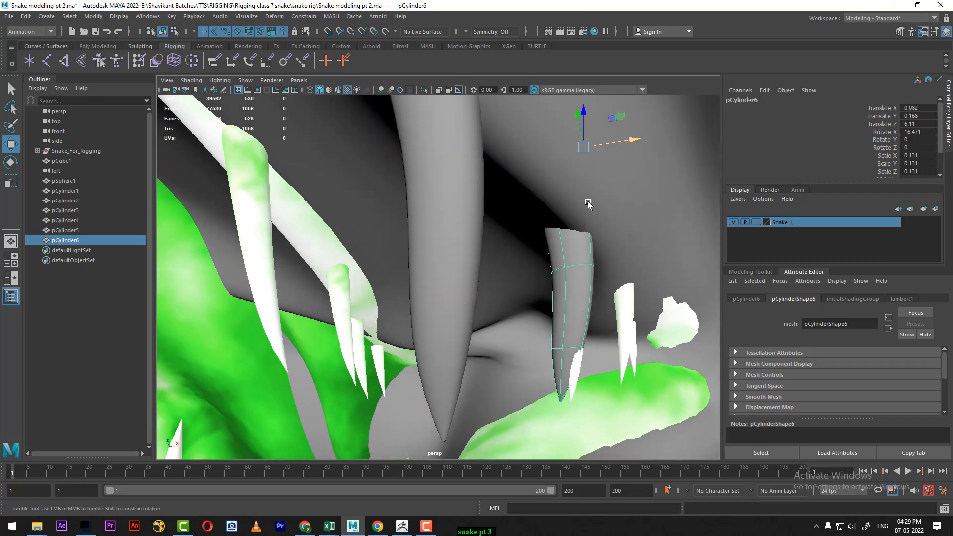
alt+drag(587, 203, 385, 172)
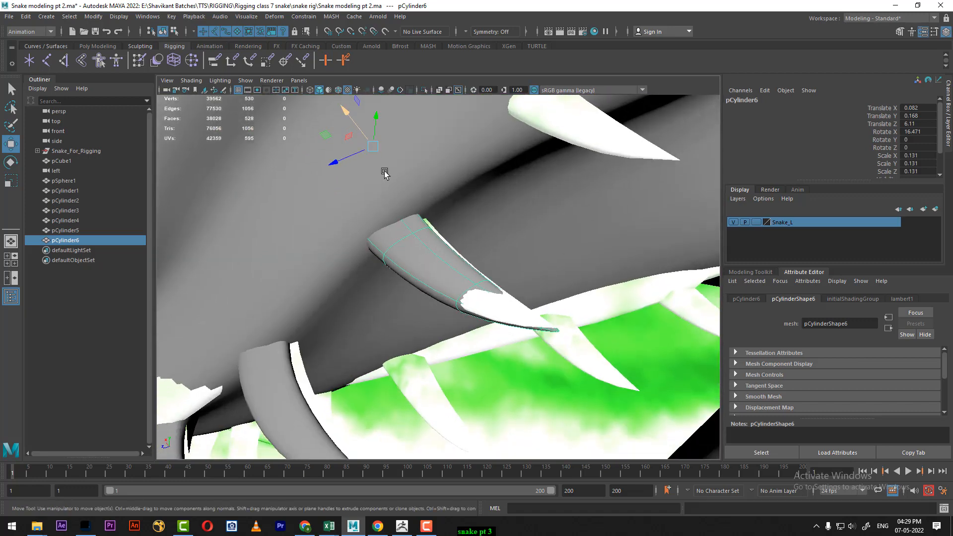
drag(353, 123, 365, 225)
drag(297, 165, 498, 296)
alt+middle_drag(498, 294, 512, 302)
- Select the tip vertices of the rearmost tooth and move them outward with soft selection onto the reference tip
right_drag(616, 250, 564, 238)
drag(485, 266, 400, 284)
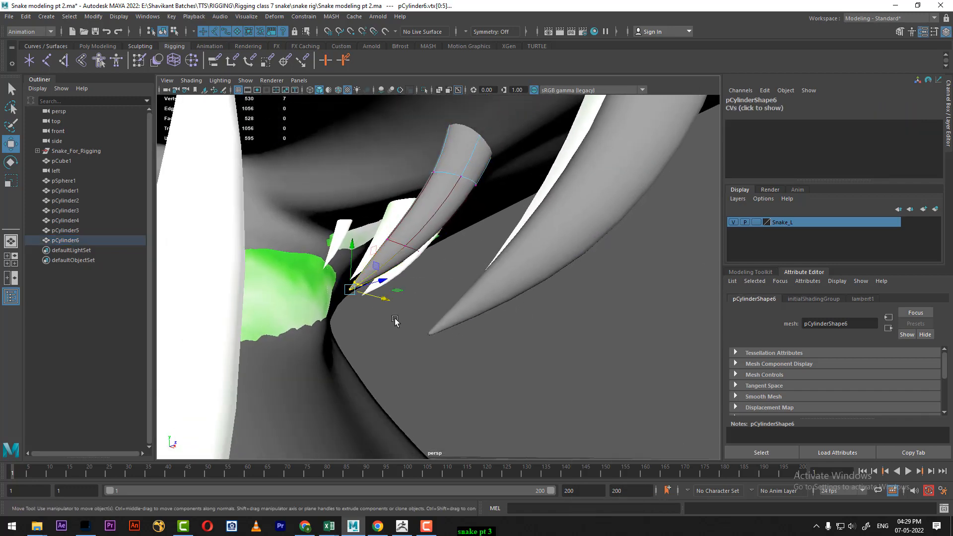
alt+drag(395, 321, 379, 304)
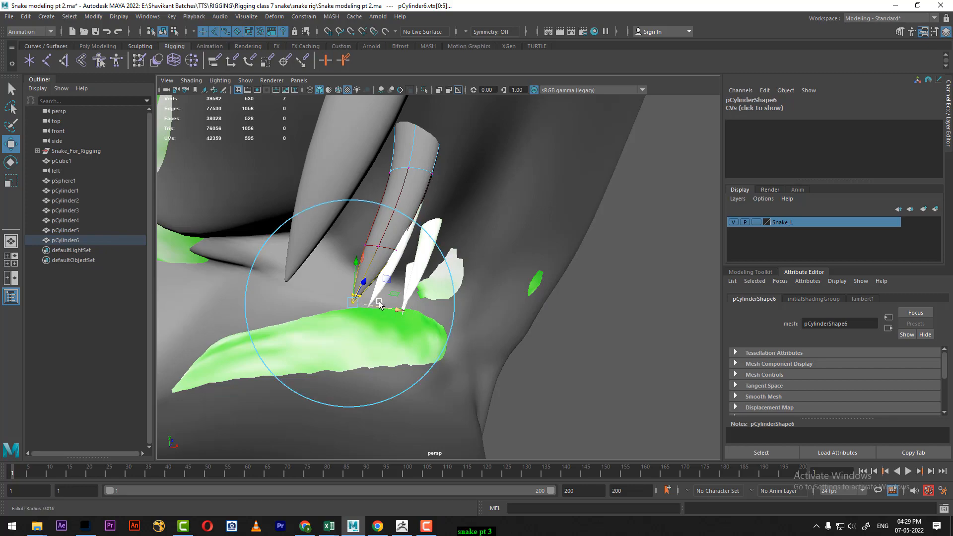
middle_drag(396, 310, 414, 310)
alt+drag(414, 309, 566, 334)
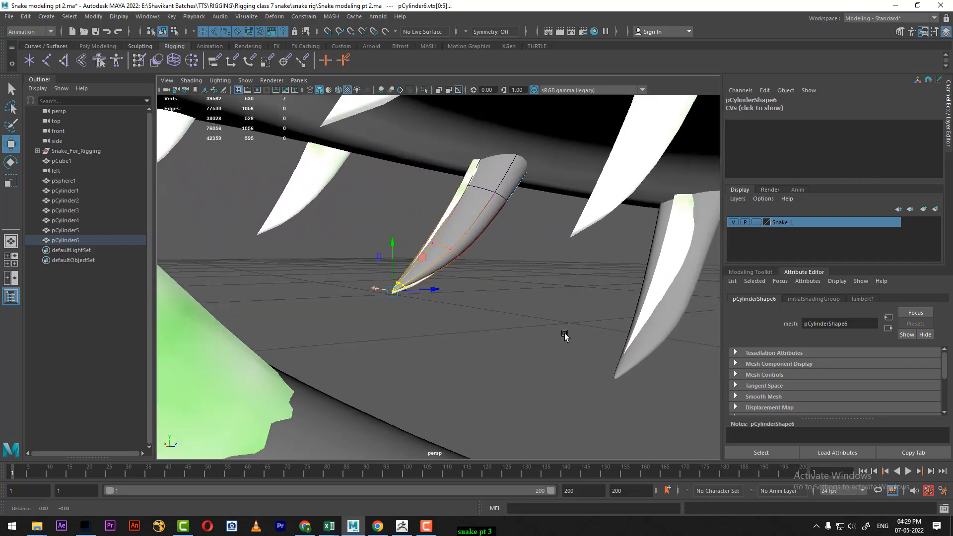
alt+right_drag(566, 334, 544, 328)
- Select the tip vertices of pCylinder4, move them slightly outward onto the reference tip, and return to object mode
alt+drag(437, 273, 284, 291)
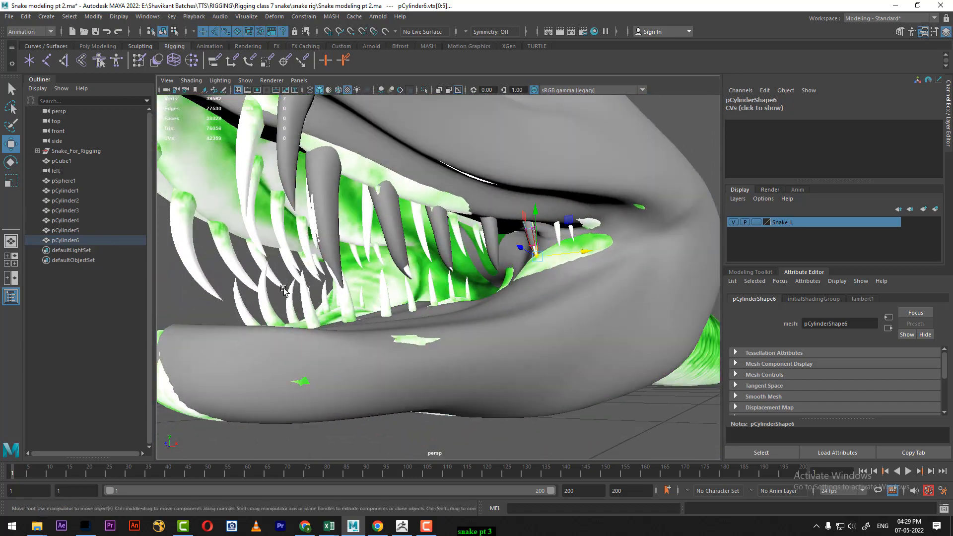
alt+drag(408, 260, 430, 258)
alt+right_drag(430, 258, 457, 240)
click(472, 225)
alt+drag(475, 226, 603, 262)
right_click(526, 214)
click(479, 214)
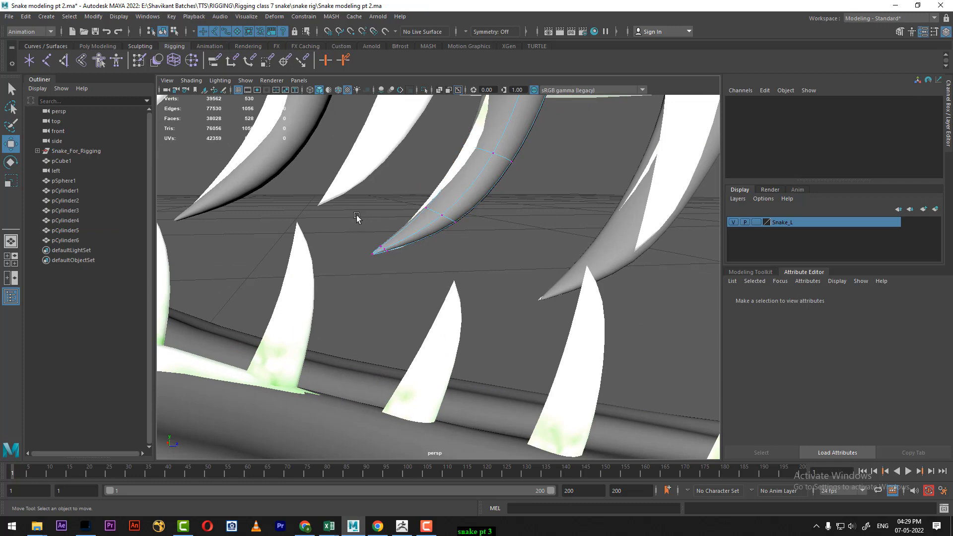
drag(357, 239, 411, 275)
alt+drag(427, 269, 343, 261)
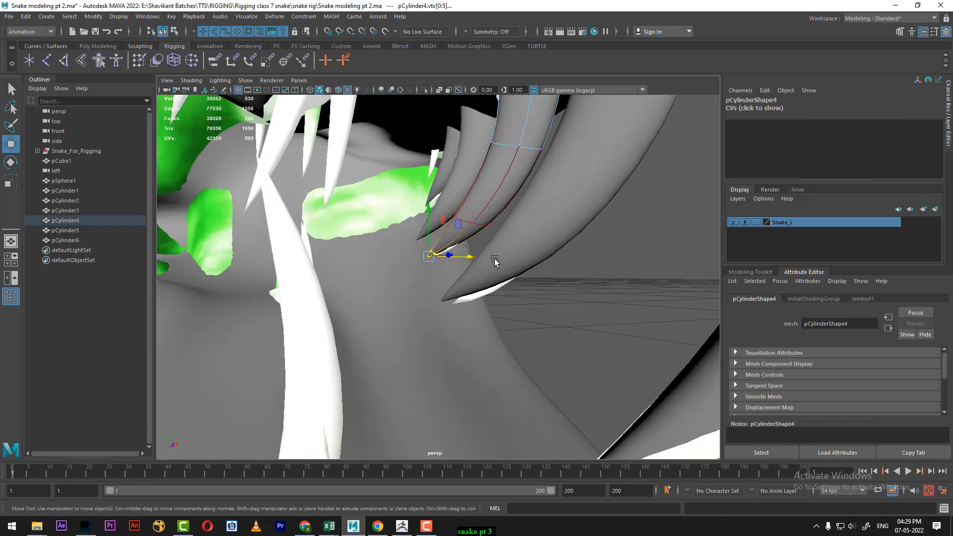
drag(472, 257, 476, 258)
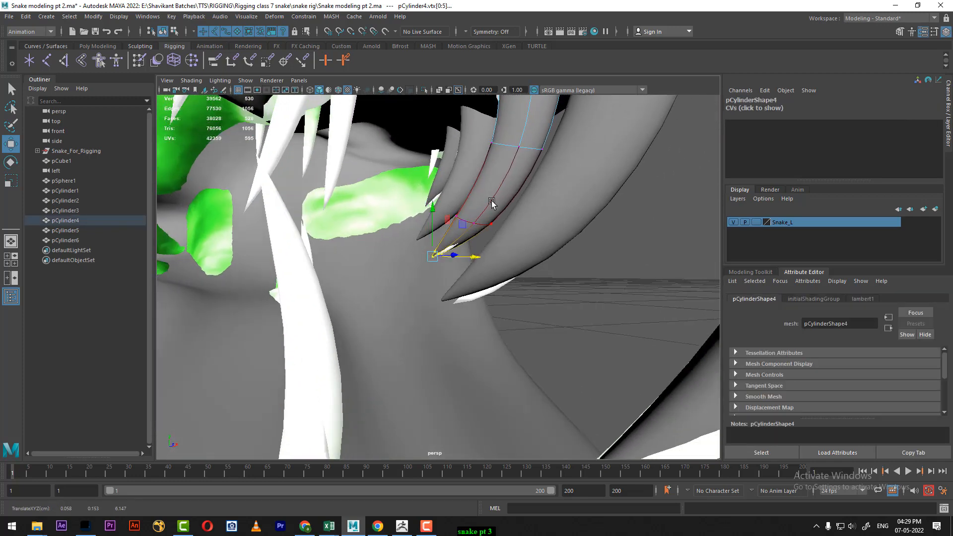
right_drag(491, 202, 446, 219)
- Duplicate the rearmost tooth (pCylinder6) and move the copy back toward the mouth corner, to about Z 6.076
alt+drag(447, 219, 378, 233)
alt+right_drag(378, 233, 539, 283)
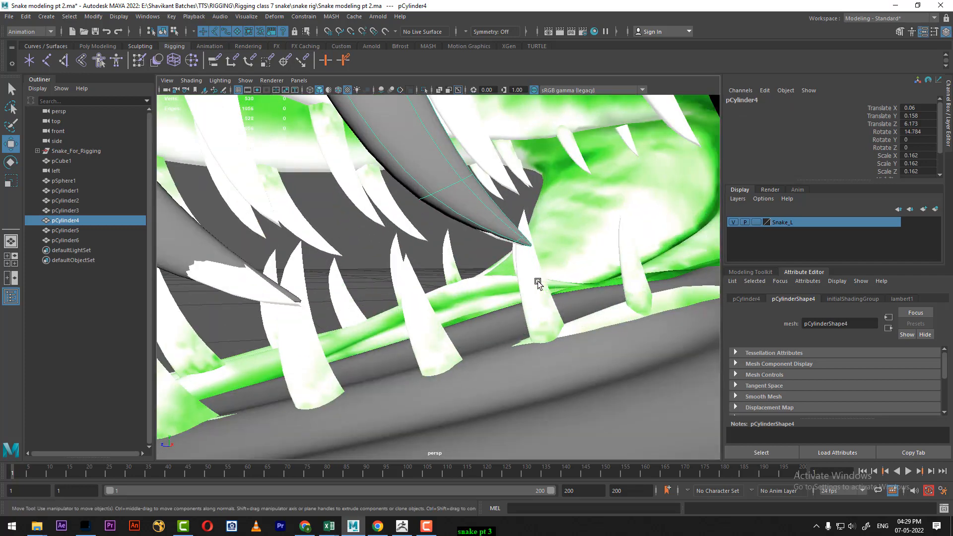
alt+drag(539, 283, 523, 300)
alt+right_drag(523, 300, 520, 264)
alt+drag(519, 264, 554, 270)
click(474, 250)
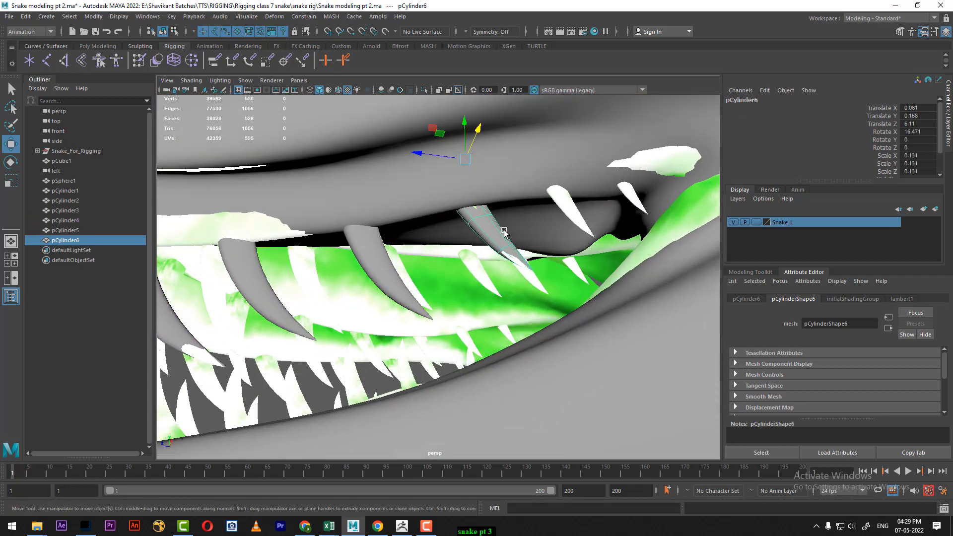
key(ctrl+d)
drag(431, 156, 539, 141)
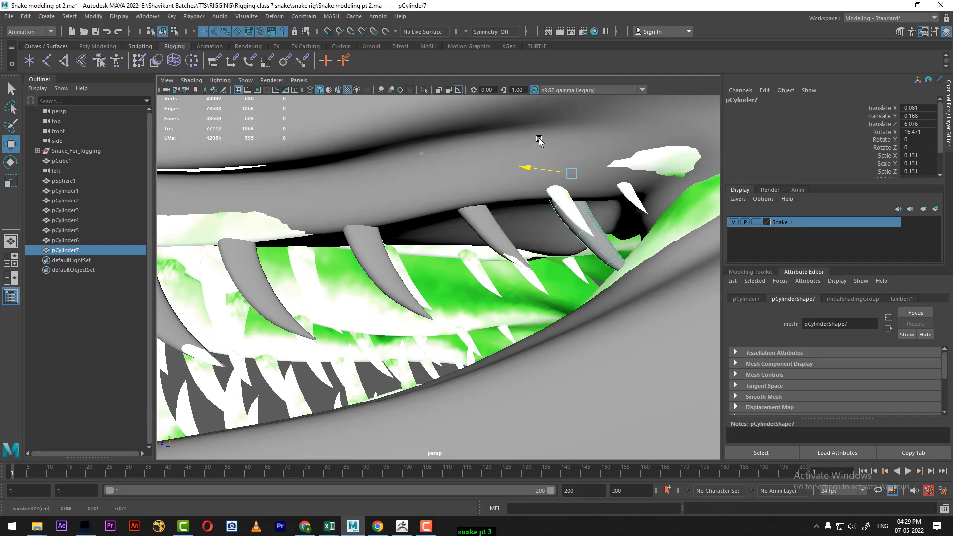
- Move the new tooth to about X 0.089 and Z 6.089, and scale it uniformly to about 0.103
alt+drag(553, 191, 668, 229)
drag(585, 219, 490, 261)
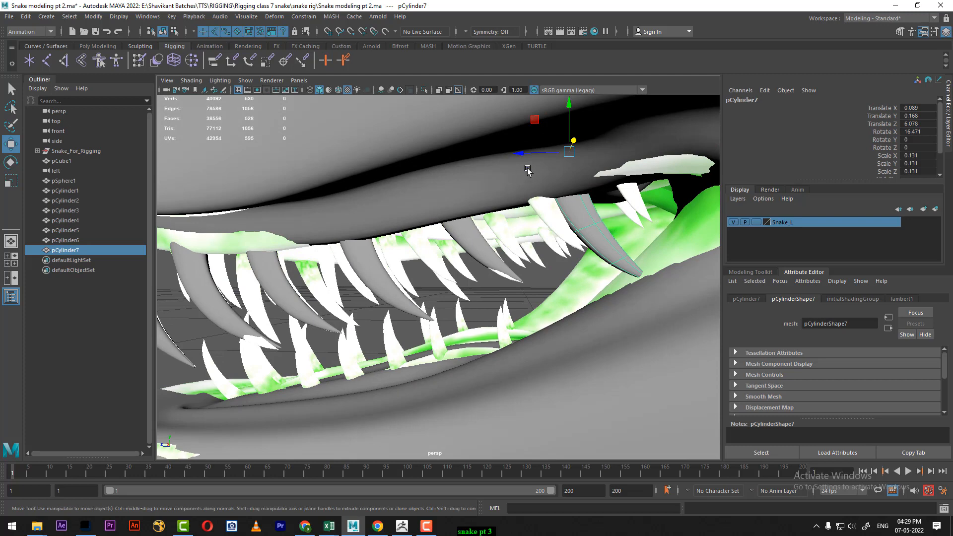
mouse_move(523, 153)
mouse_down()
mouse_move(469, 155)
mouse_move(513, 159)
mouse_up()
key(r)
key(w)
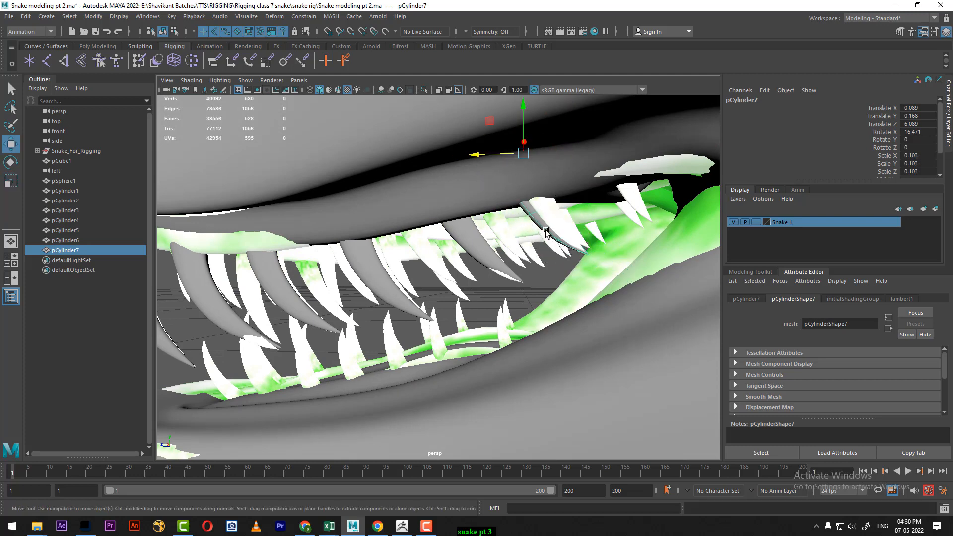
- Fine-tune the new tooth against its reference in perspective and wireframe side view, to about X 0.09, Y 0.169 and Z 6.088
mouse_move(546, 232)
alt+mouse_down()
mouse_move(616, 204)
mouse_move(536, 240)
alt+mouse_up()
alt+middle_drag(367, 309, 518, 174)
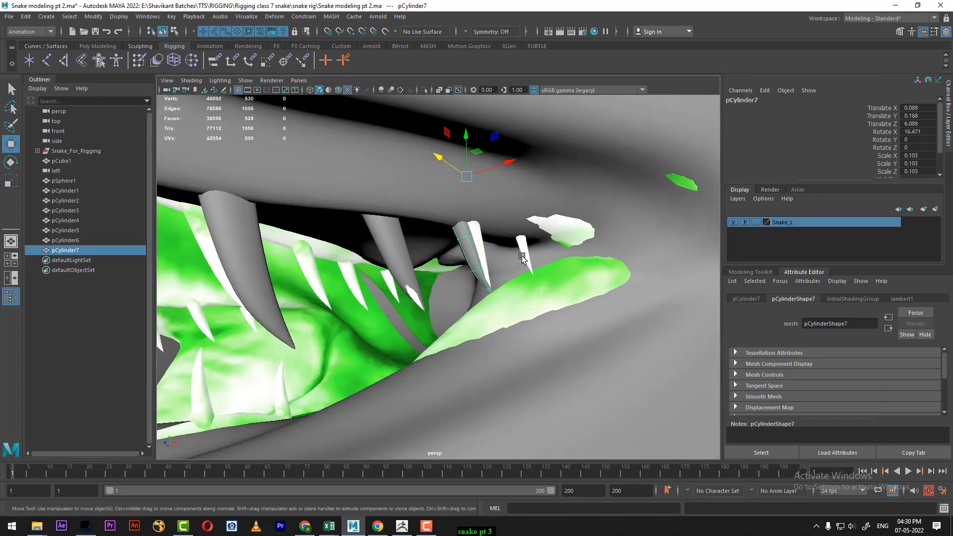
scroll(518, 174, up, 1)
alt+drag(514, 157, 462, 216)
alt+drag(430, 157, 516, 242)
key(space)
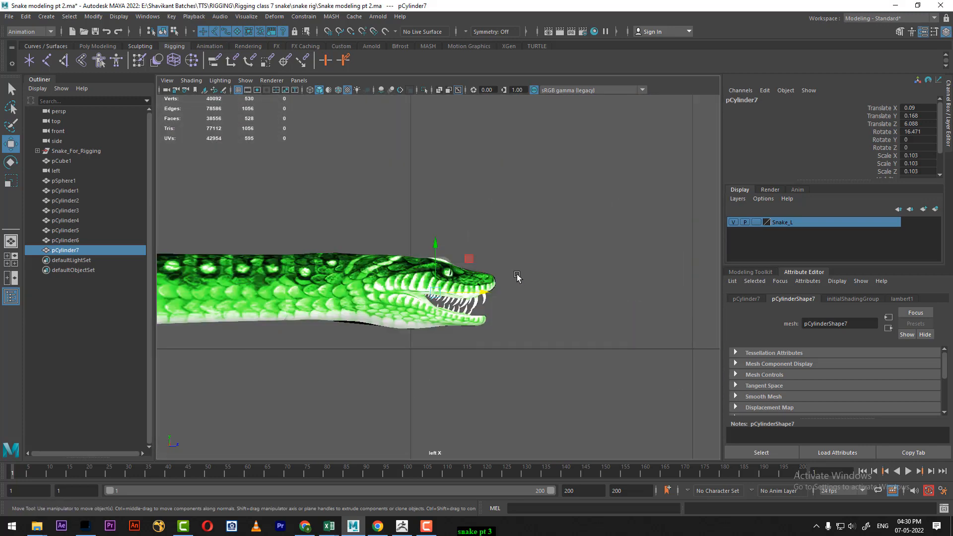
key(space)
drag(570, 278, 567, 276)
scroll(567, 276, up, 10)
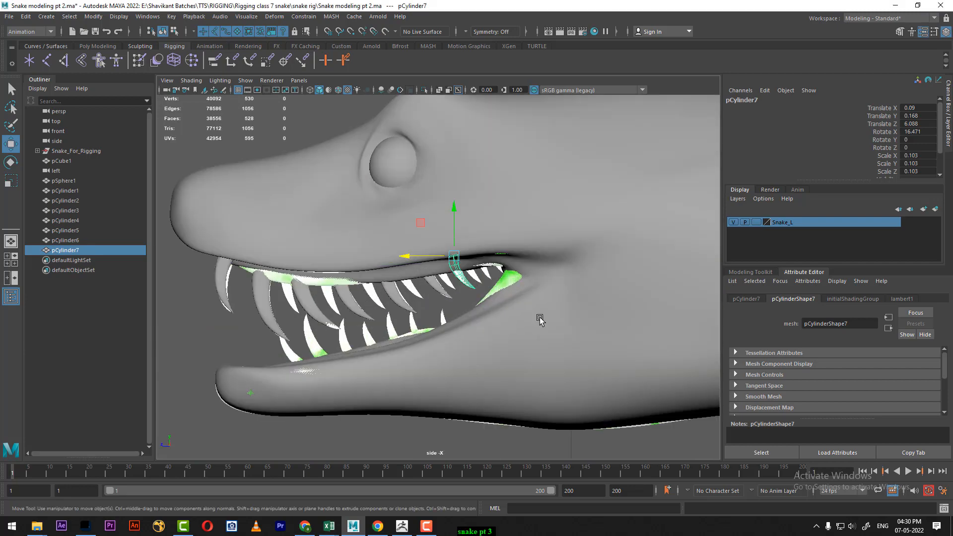
key(4)
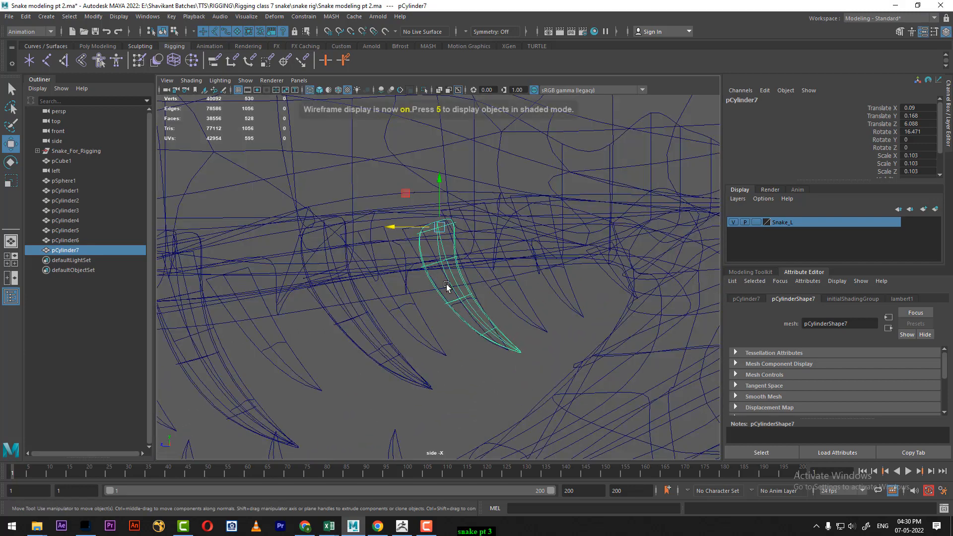
scroll(511, 367, up, 3)
mouse_move(444, 209)
mouse_down()
mouse_move(481, 209)
mouse_move(439, 202)
mouse_up()
key(e)
key(w)
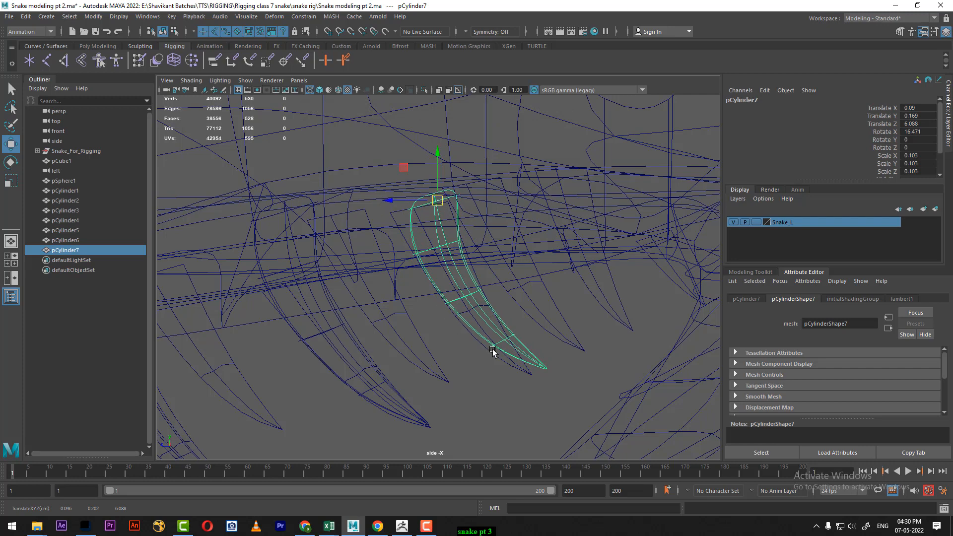
- Select the tip vertices of pCylinder7, move them onto the reference tip in the side view, and return to object mode
right_drag(508, 338, 447, 241)
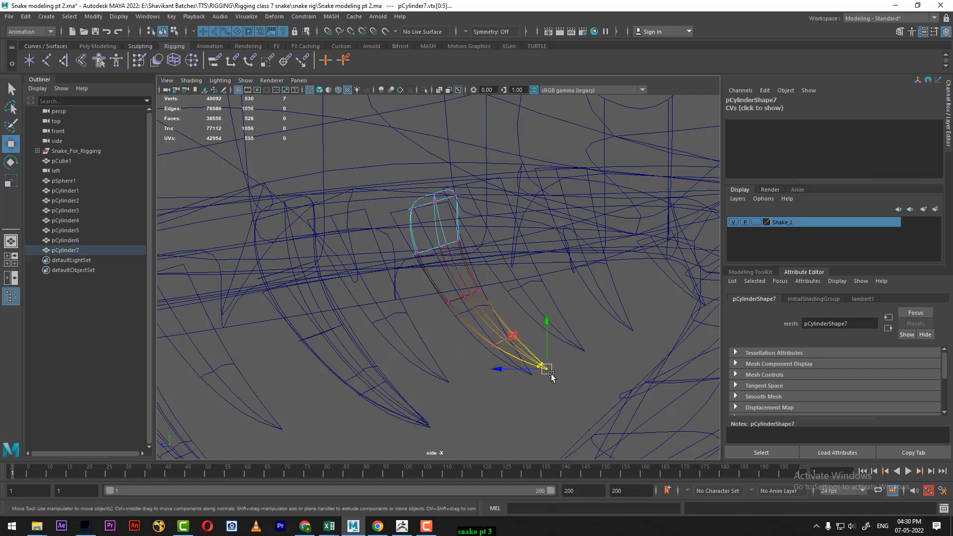
drag(551, 375, 538, 375)
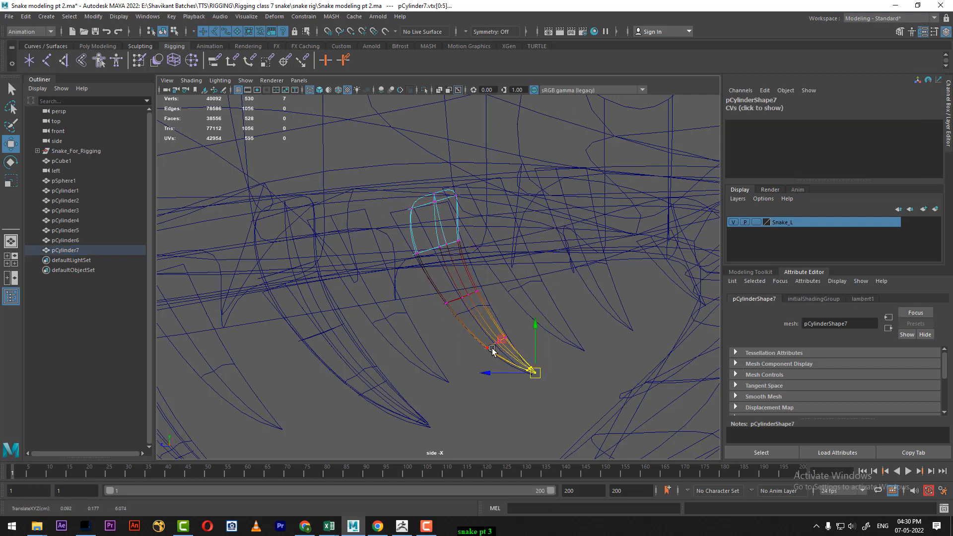
right_drag(476, 313, 555, 201)
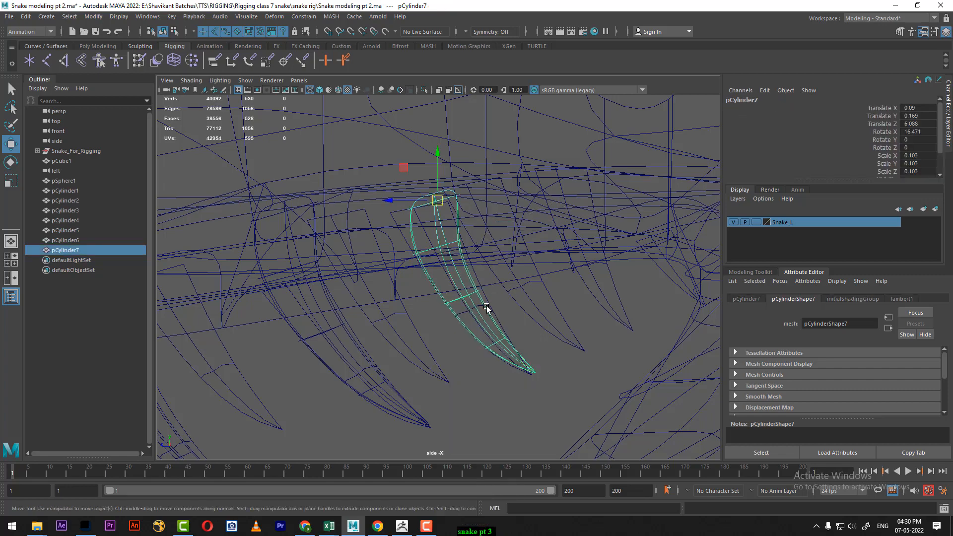
- Duplicate pCylinder7 in the shaded perspective view and move the copy to the next reference tooth, about Y 0.174 and Z 6.072
key(4)
key(space)
drag(486, 328, 511, 237)
mouse_move(518, 315)
alt+mouse_down()
mouse_move(506, 320)
mouse_move(585, 315)
mouse_move(531, 338)
mouse_move(519, 281)
alt+mouse_up()
key(5)
key(ctrl+d)
drag(444, 194, 557, 240)
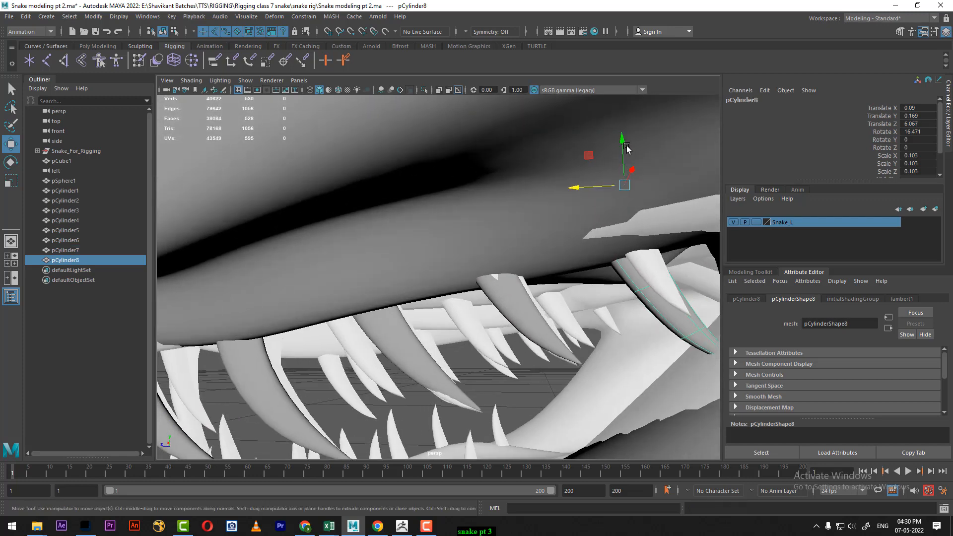
drag(626, 146, 612, 122)
alt+drag(623, 192, 606, 181)
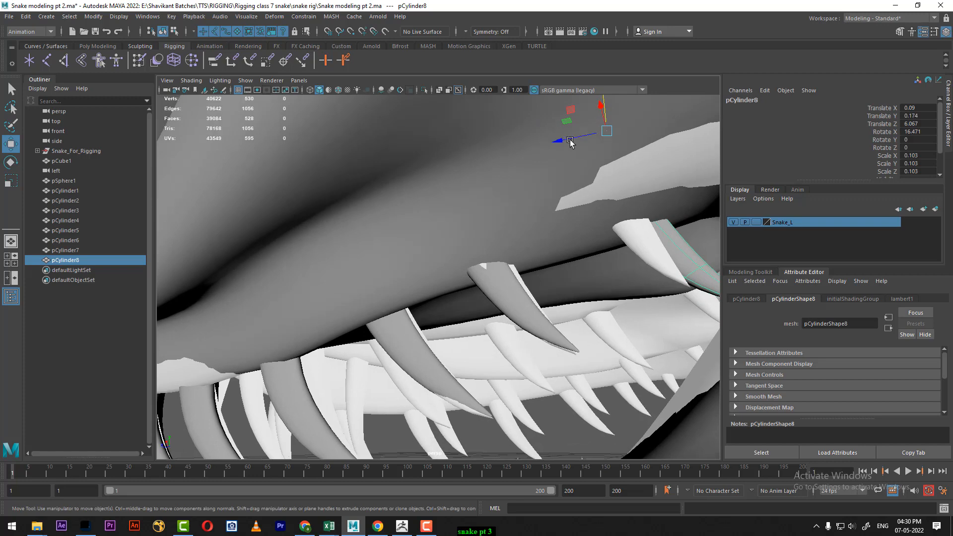
drag(566, 144, 535, 130)
- Raise the newest tooth (pCylinder8) slightly in the side view, to about Y 0.175
key(space)
drag(587, 222, 537, 219)
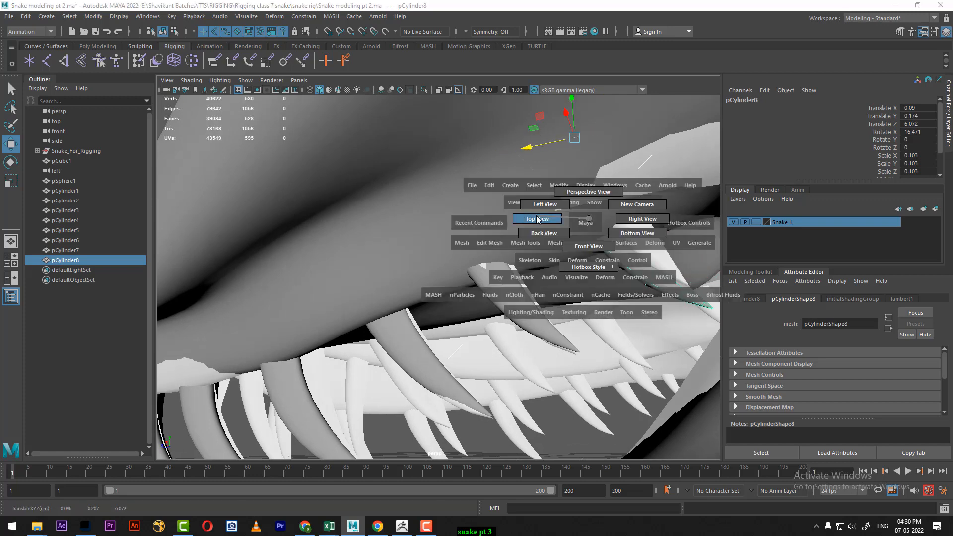
drag(640, 220, 640, 220)
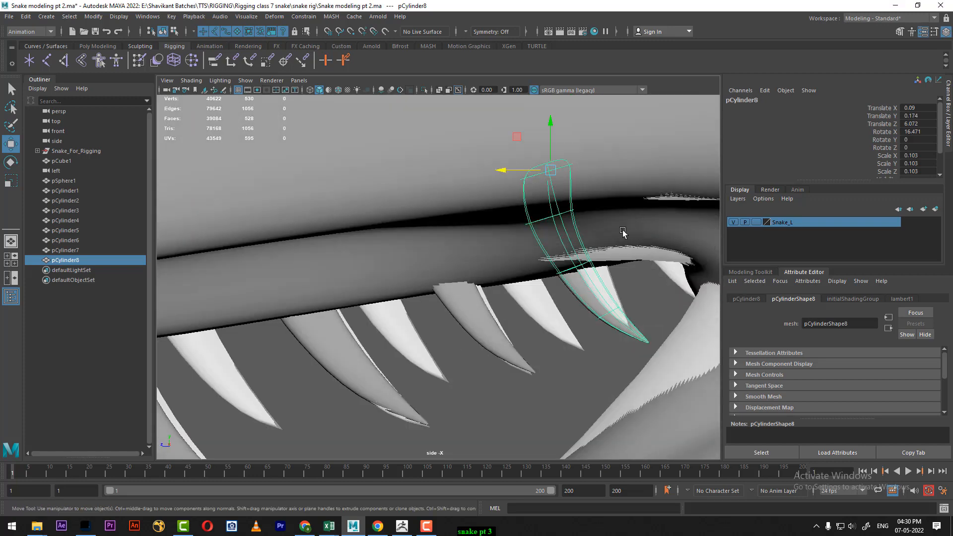
scroll(587, 294, down, 15)
scroll(370, 279, up, 14)
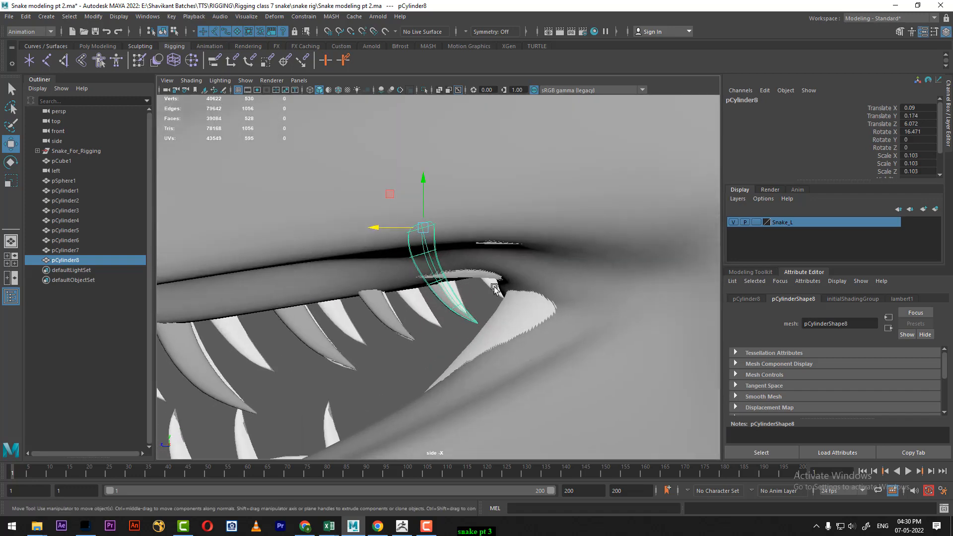
drag(417, 209, 416, 203)
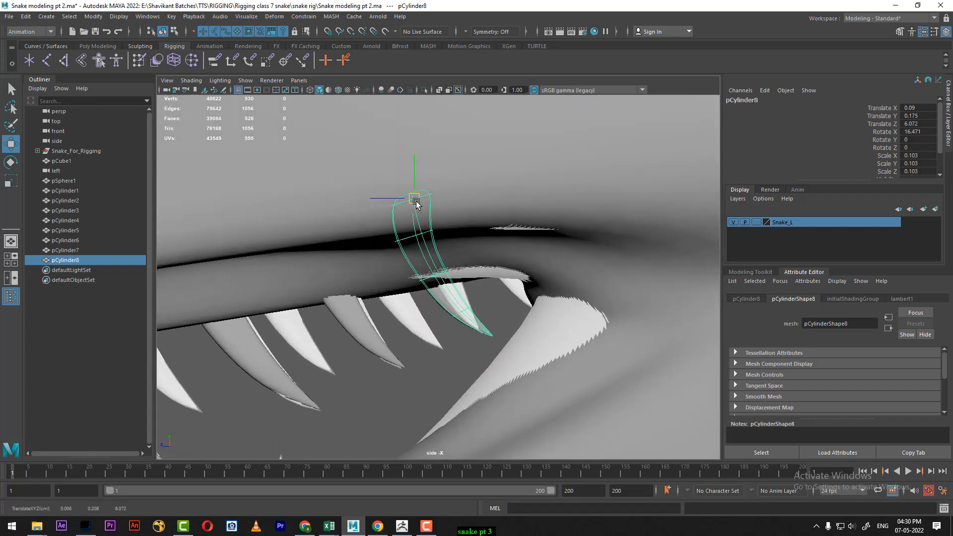
- Delete the upper faces of the newest tooth, keeping only its lower part, and return to object mode
right_click(502, 311)
click(497, 267)
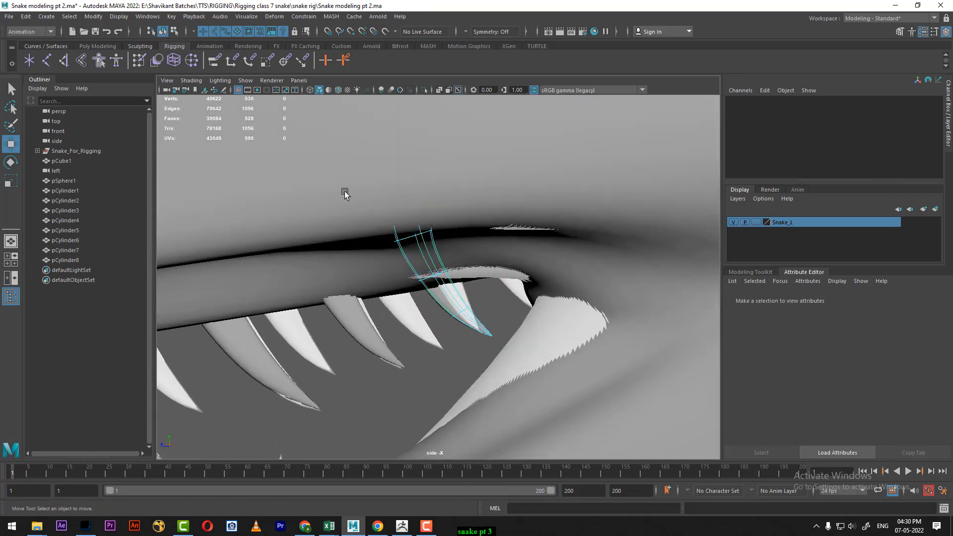
drag(460, 256, 462, 257)
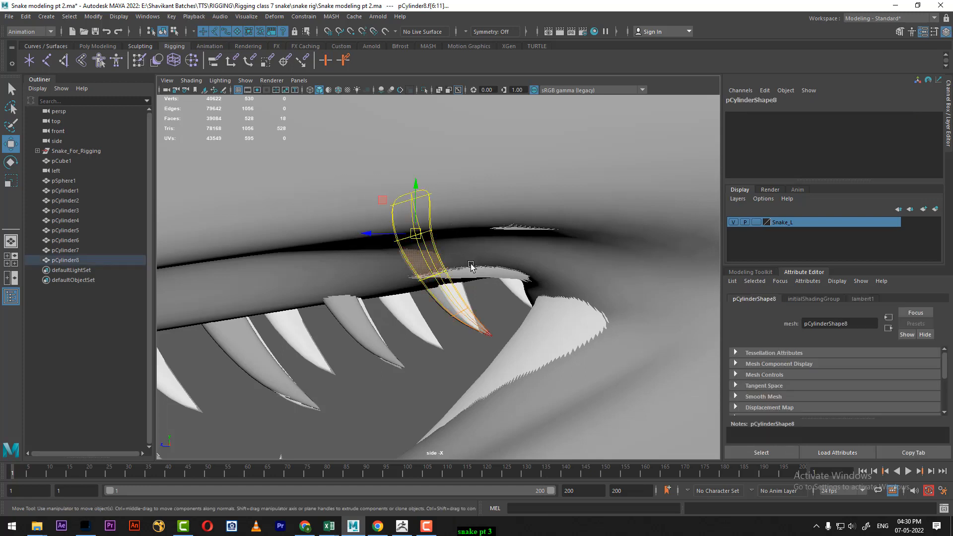
key(Delete)
right_drag(452, 308, 545, 195)
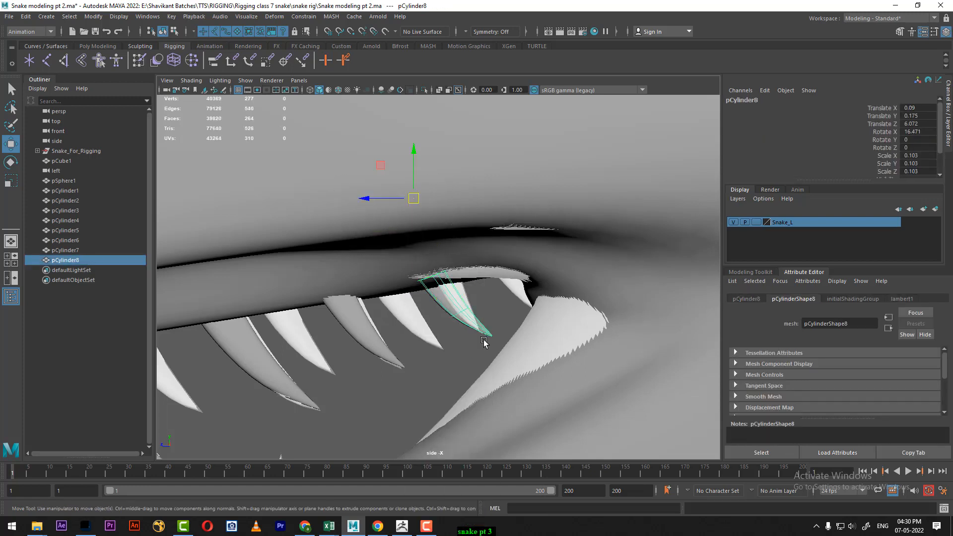
- Move the pivot of the shortened tooth to its open upper end, snapped to a vertex there
click(495, 331)
scroll(499, 360, up, 2)
click(497, 343)
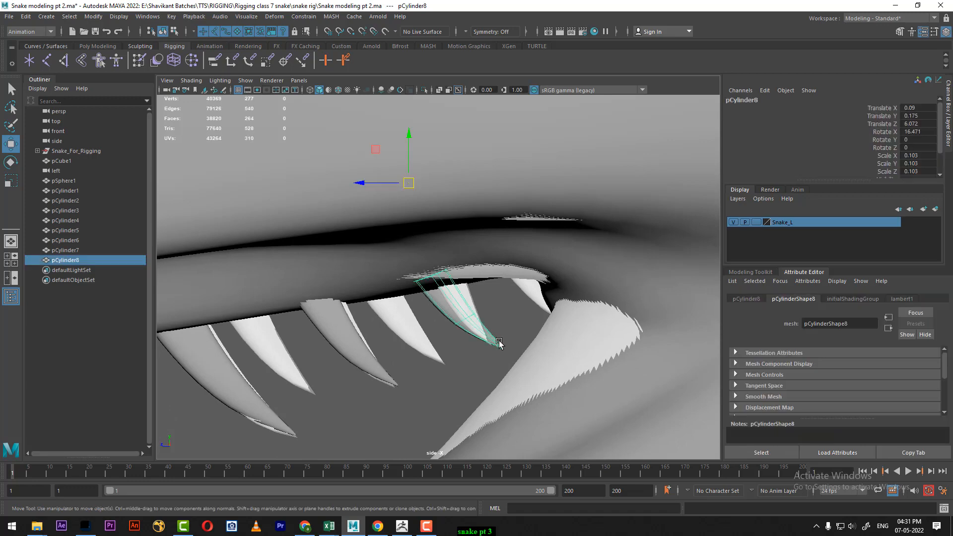
scroll(472, 328, up, 3)
key(d)
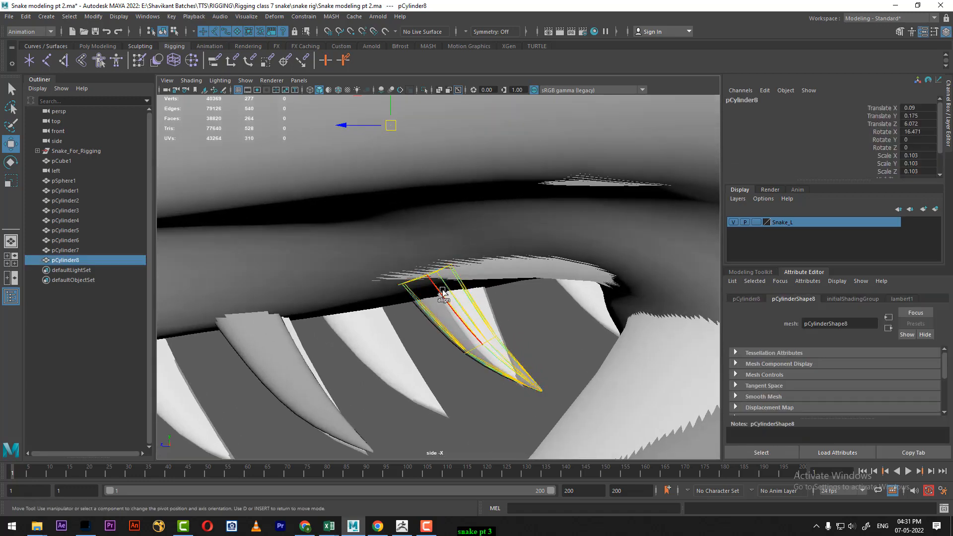
key(v)
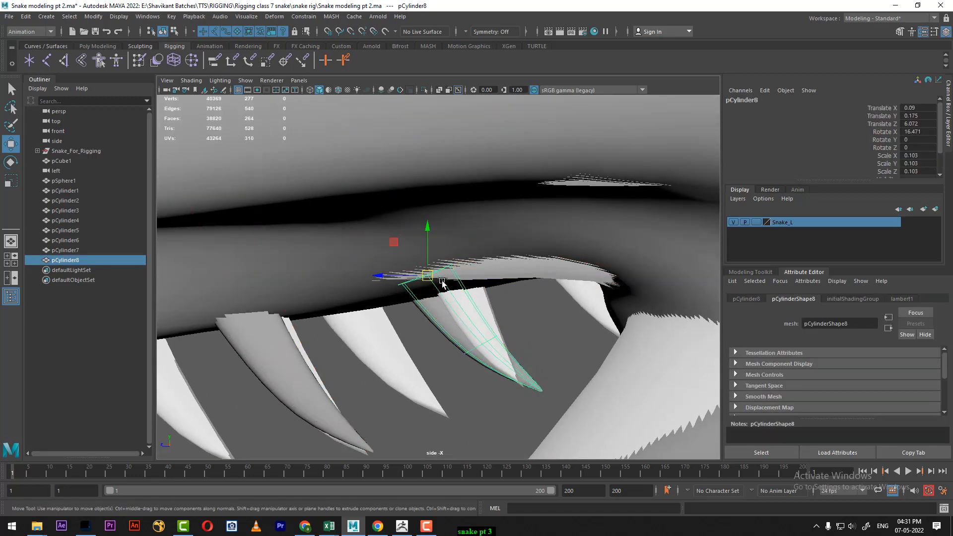
- Fit the shortened tooth pCylinder8 to its reference tooth by rotating it to Rotate X 3.203 and moving it to about Y 0.178, Z 6.071
scroll(442, 283, up, 2)
drag(426, 280, 431, 264)
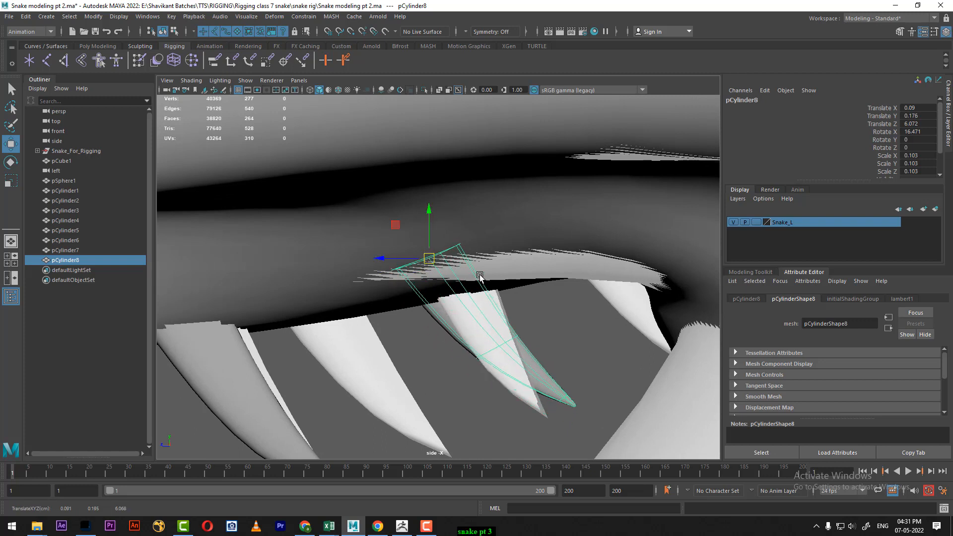
key(e)
drag(470, 234, 475, 242)
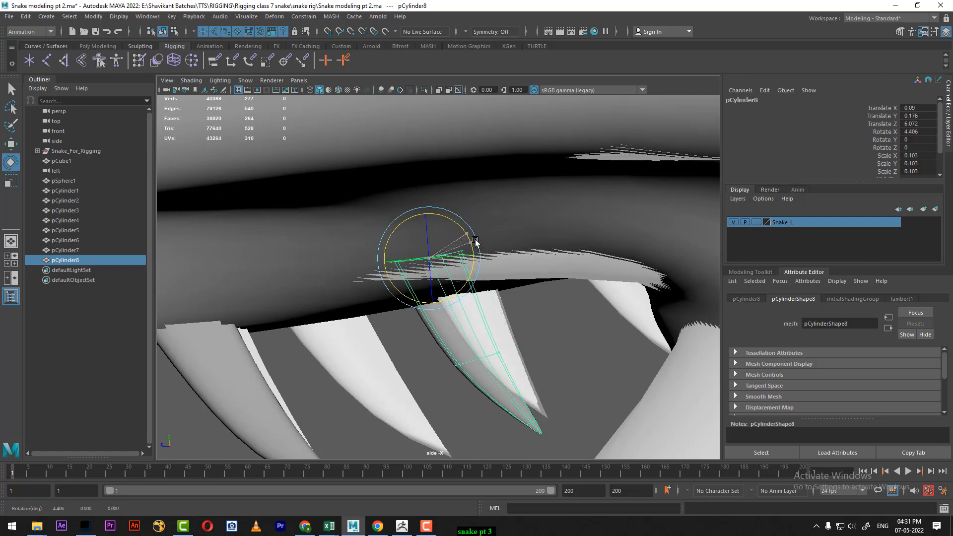
key(w)
drag(431, 263, 482, 227)
key(e)
key(w)
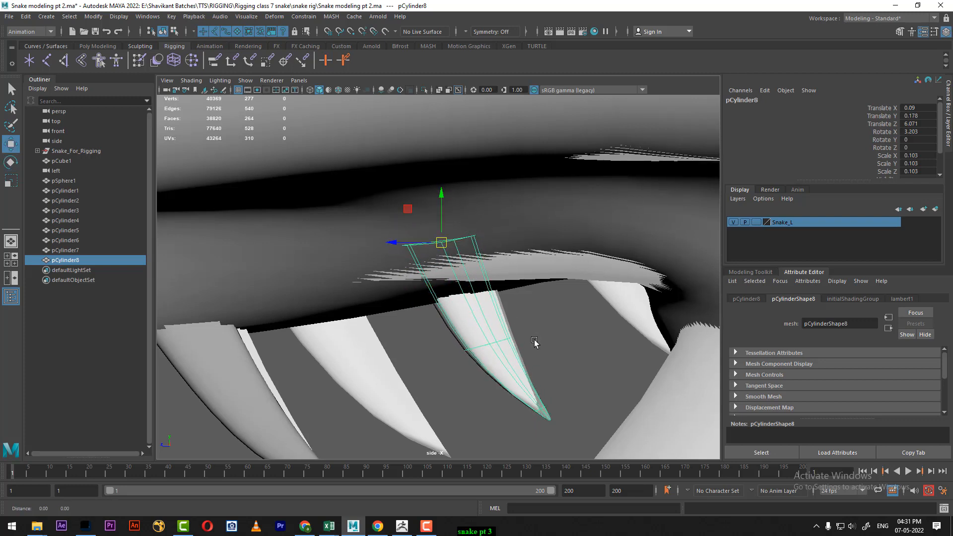
- Duplicate the fitted tooth pCylinder8 and move the copy back to the rearmost reference tooth, about Y 0.181 and Z 6.061
key(ctrl+d)
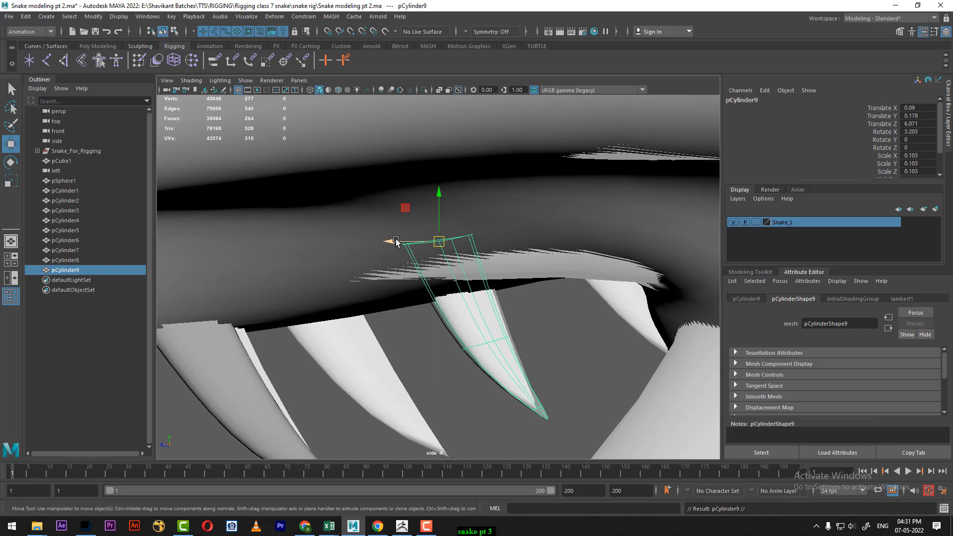
drag(396, 241, 570, 149)
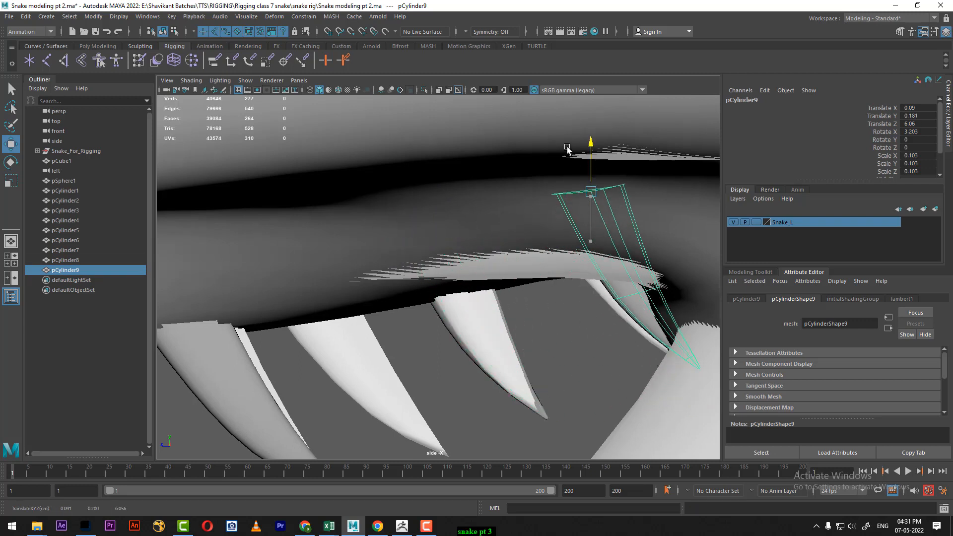
drag(554, 192, 533, 191)
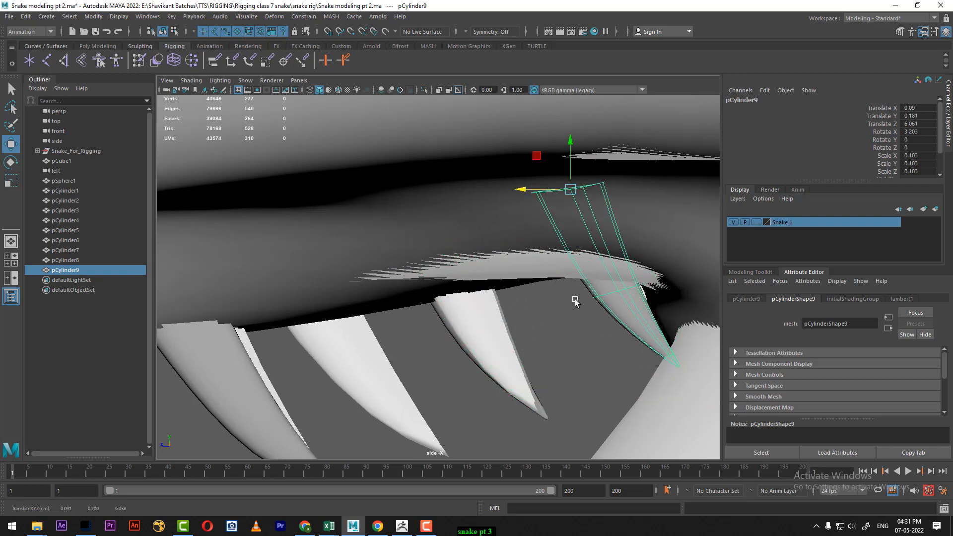
- Switch to the perspective view and shift the tooth pCylinder8 slightly outward, to about X 0.094
scroll(575, 300, down, 10)
key(space)
drag(519, 322, 514, 221)
mouse_move(546, 281)
alt+mouse_down()
mouse_move(632, 261)
mouse_move(592, 299)
mouse_move(542, 298)
alt+mouse_up()
click(395, 292)
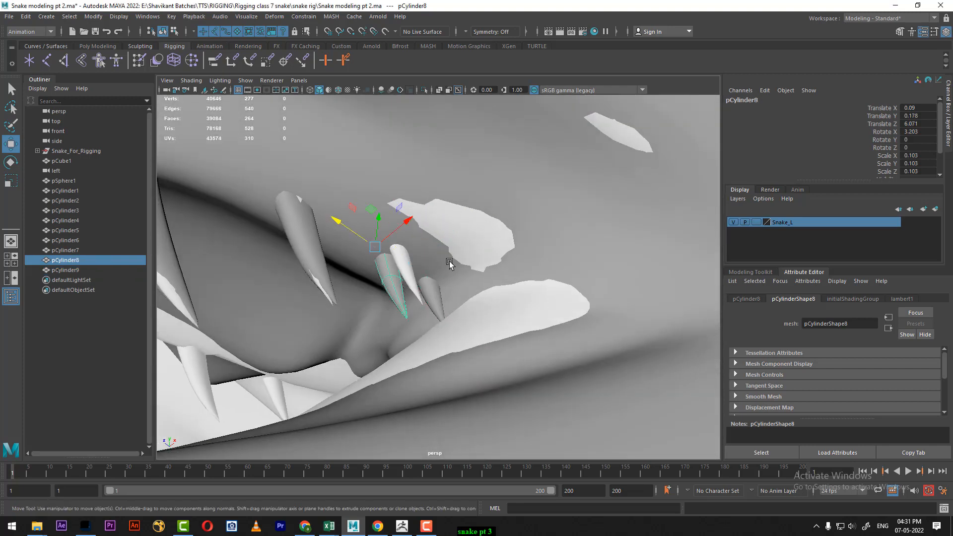
alt+drag(447, 262, 506, 280)
- Select the teeth pCylinder2 and pCylinder4 through pCylinder9 together in the perspective view
click(514, 289)
shift+click(517, 269)
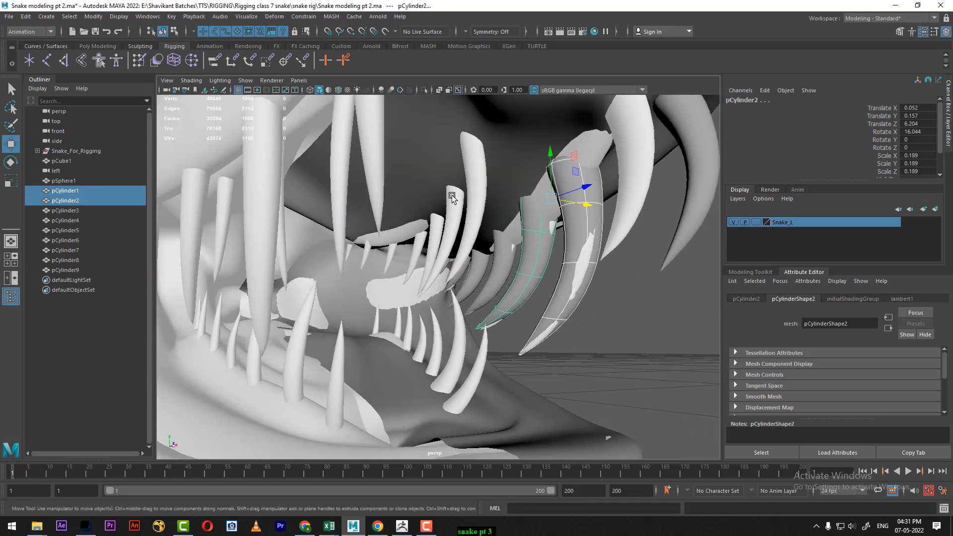
alt+drag(561, 246, 580, 278)
click(602, 268)
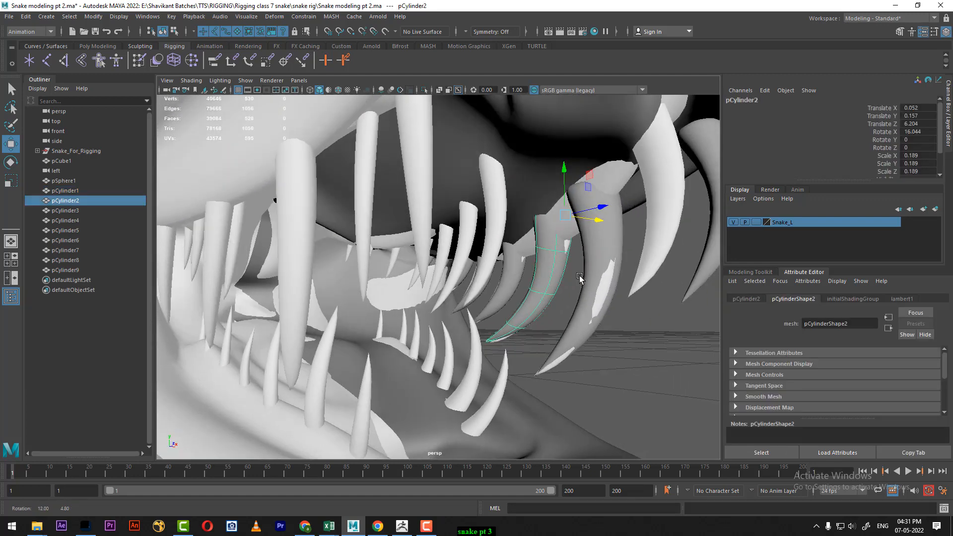
shift+click(499, 297)
mouse_move(494, 313)
alt+mouse_down()
mouse_move(474, 314)
mouse_move(490, 301)
alt+mouse_up()
shift+click(475, 278)
scroll(479, 302, up, 8)
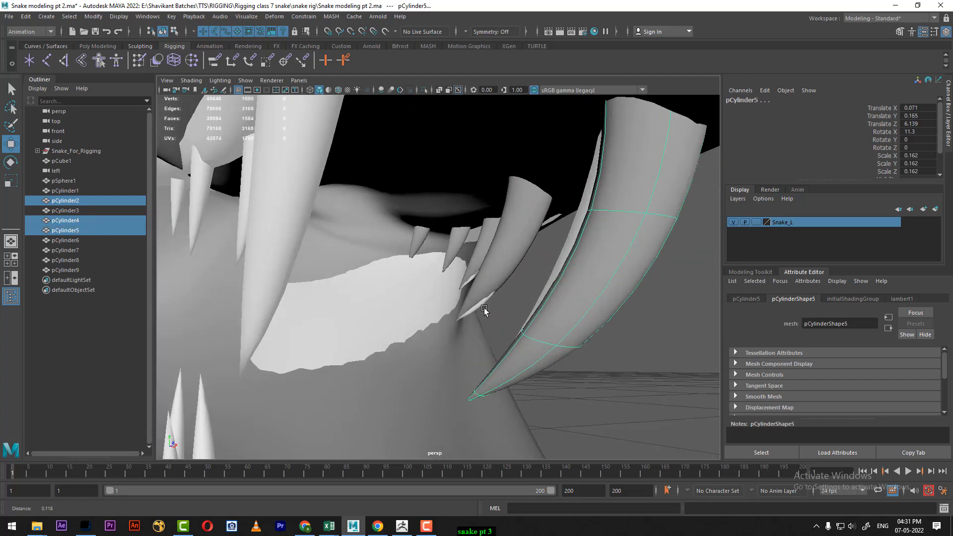
scroll(485, 309, down, 2)
shift+click(495, 262)
shift+click(461, 253)
shift+click(452, 252)
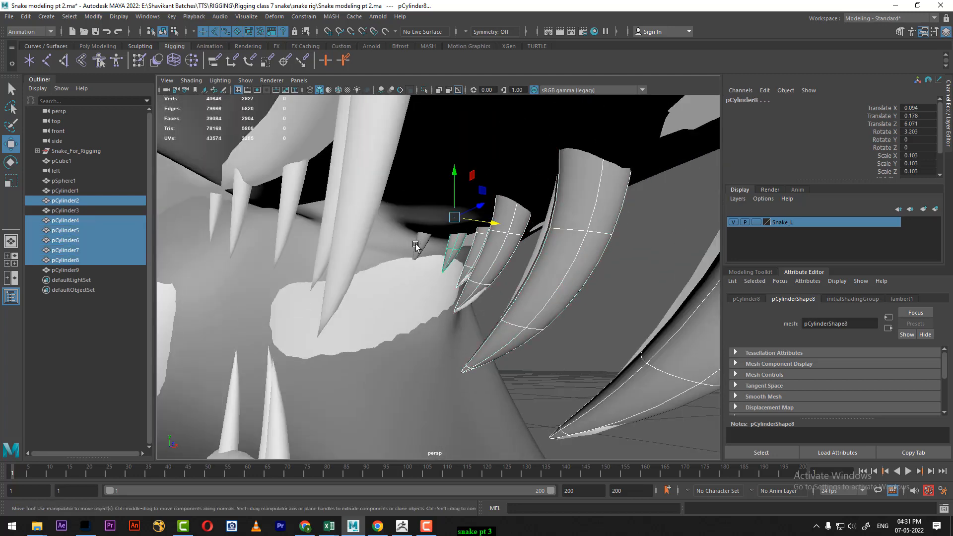
shift+click(422, 248)
alt+drag(494, 304, 495, 293)
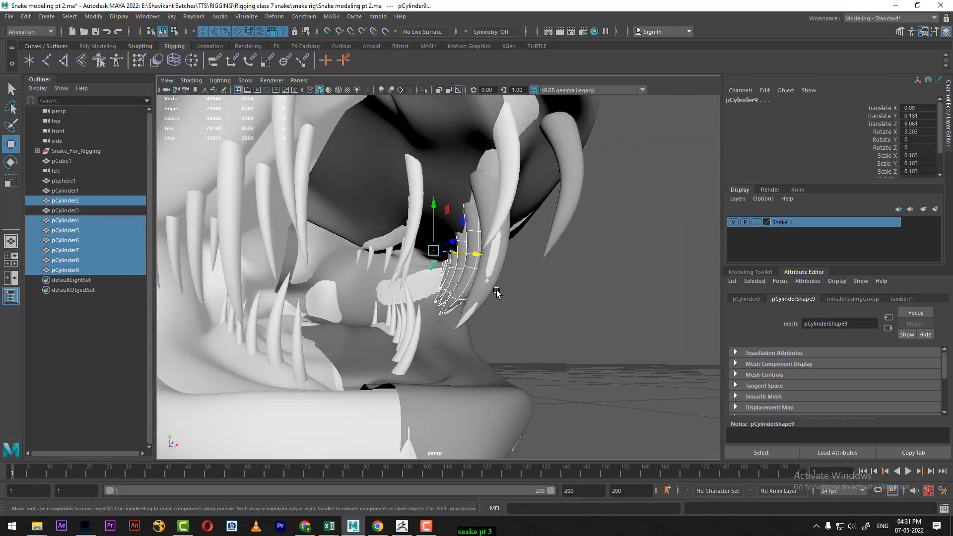
- Duplicate the selected teeth and move the copies inward to the inner tooth row, with the rearmost copy at about X 0.062
key(ctrl+d)
drag(479, 255, 412, 279)
scroll(449, 317, up, 1)
scroll(450, 316, down, 6)
- Move the duplicated teeth forward together in the side view, bringing the rearmost copy to about Y 0.18 and Z 6.072
key(space)
click(473, 281)
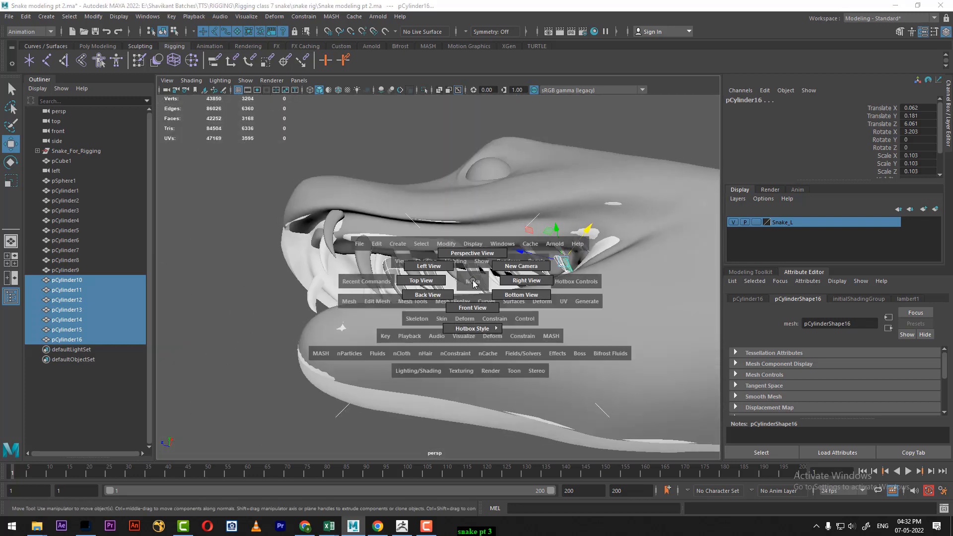
click(527, 281)
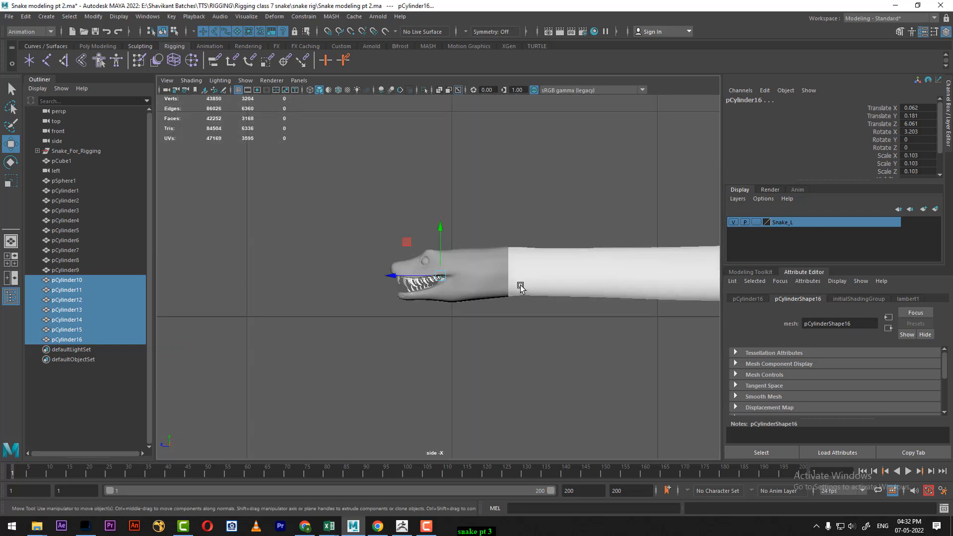
scroll(497, 298, up, 10)
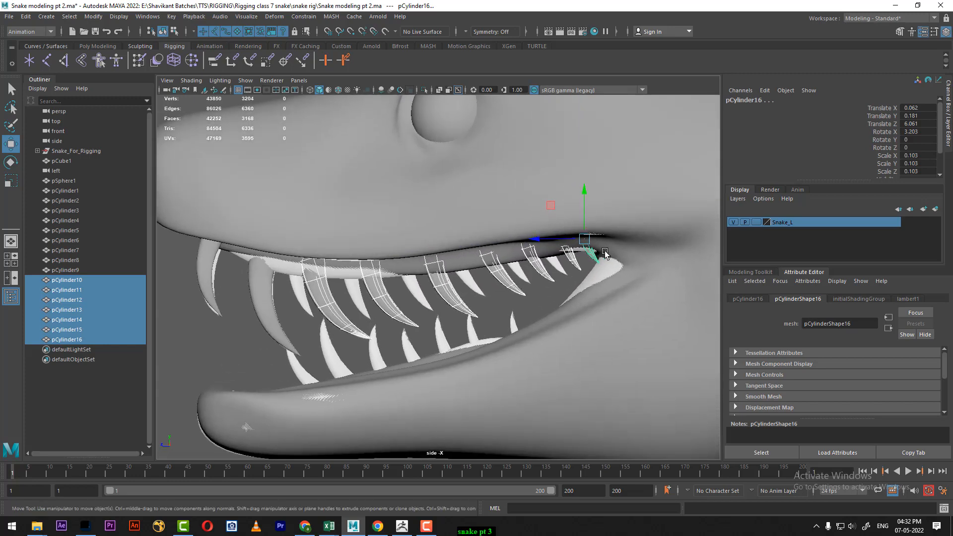
drag(587, 240, 567, 242)
- Raise and rotate the frontmost copy pCylinder10 in wireframe display, to about Y 0.17, Z 6.219 and Rotate X 2.432
scroll(401, 312, up, 8)
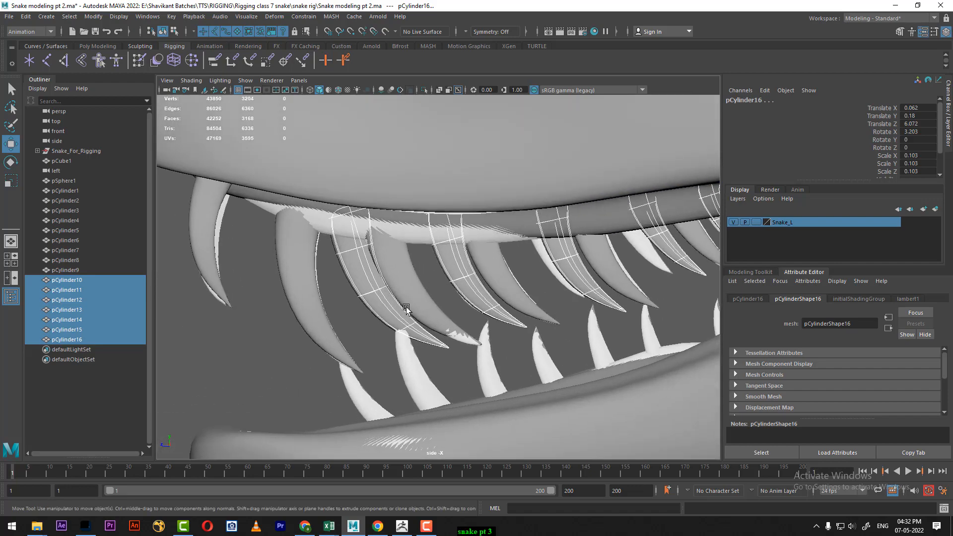
key(4)
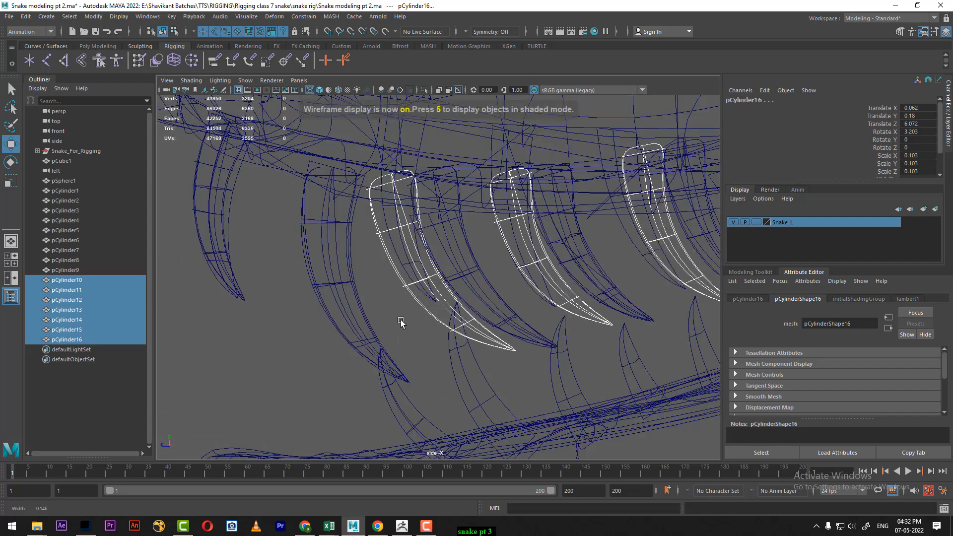
scroll(397, 333, up, 3)
scroll(394, 349, up, 1)
click(415, 330)
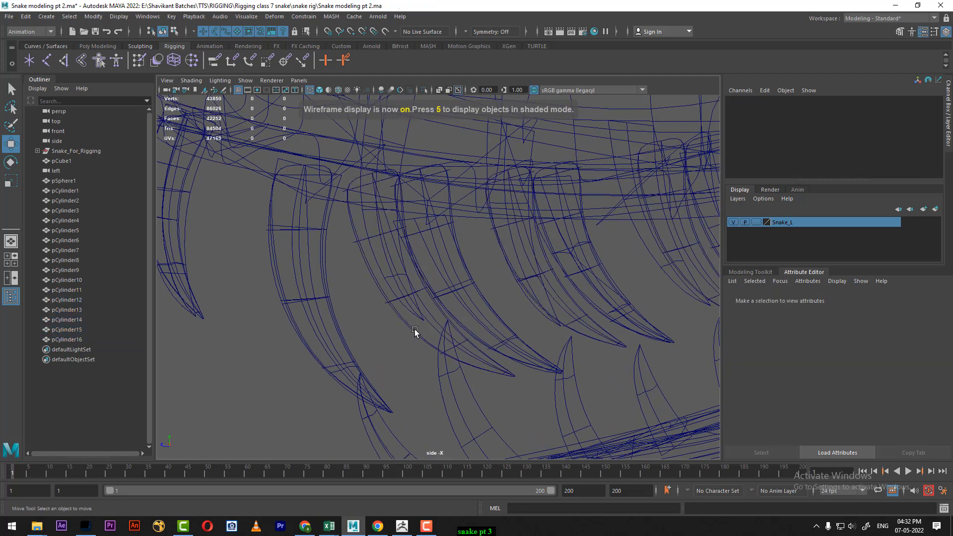
click(425, 329)
drag(379, 183, 397, 150)
key(e)
key(w)
- Align pCylinder10 more closely with its inner reference tooth, at about Y 0.178, Z 6.211 and Rotate X -8.82
alt+middle_drag(395, 150, 361, 188)
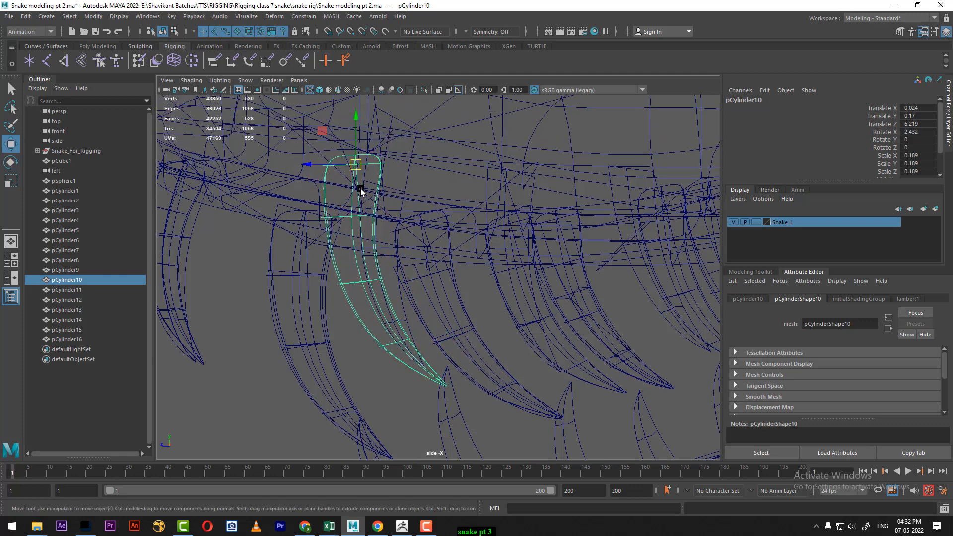
drag(357, 165, 394, 125)
scroll(377, 160, up, 1)
key(e)
key(w)
key(e)
key(w)
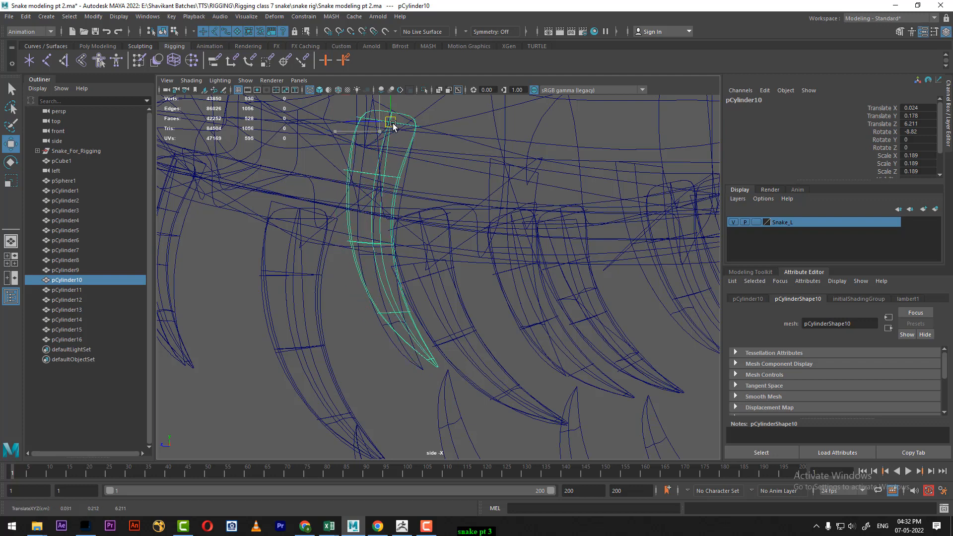
- Delete the top faces of pCylinder10, keeping its lower part, and return to object mode
right_click(346, 284)
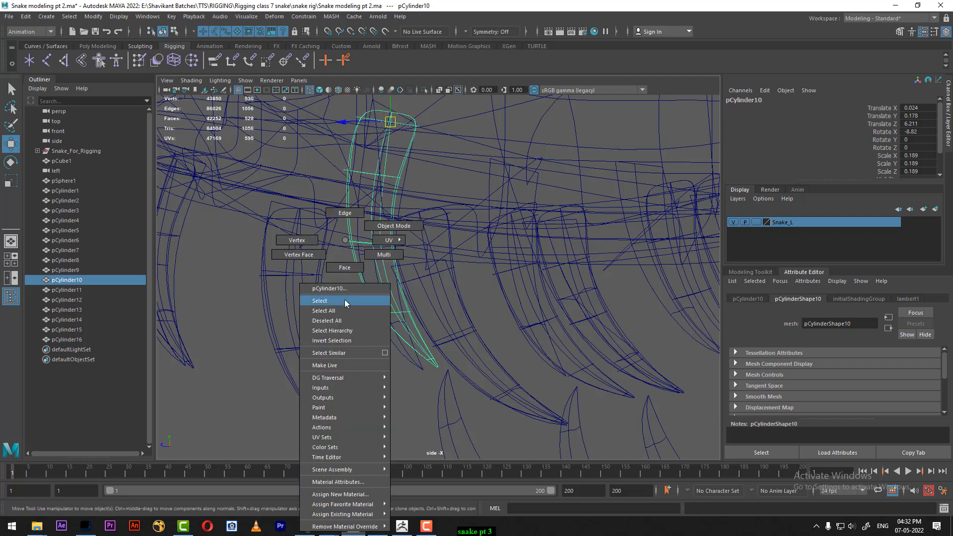
click(346, 271)
drag(333, 132, 332, 151)
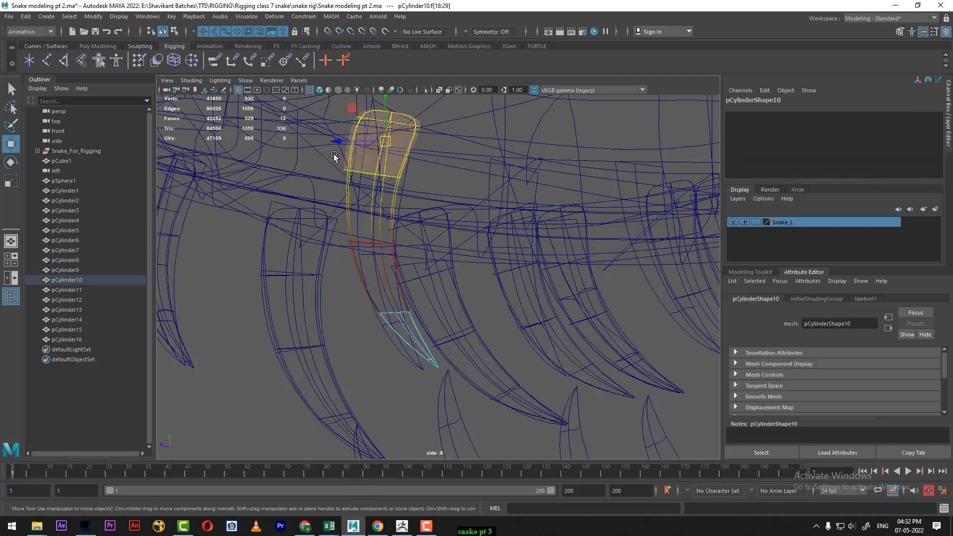
key(Delete)
right_click(359, 240)
click(408, 226)
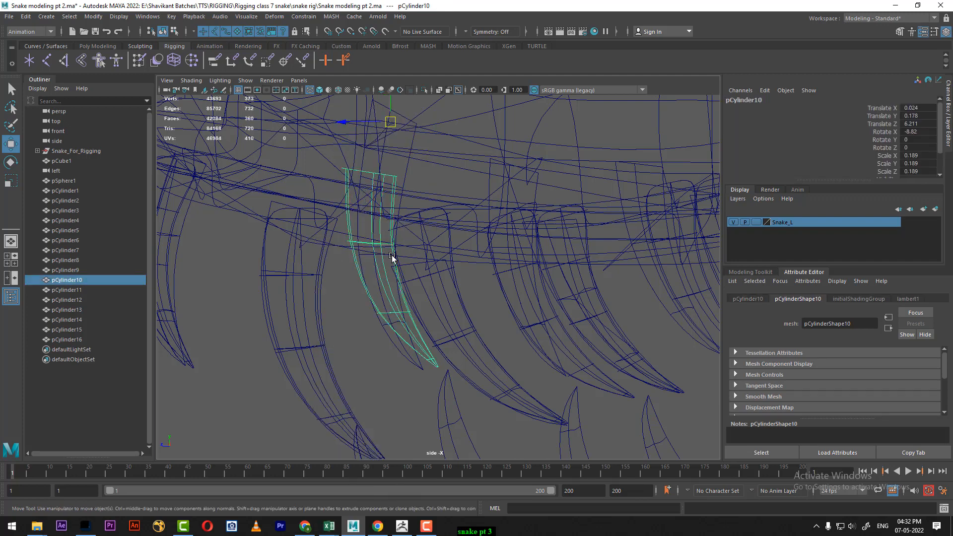
- Move the pivot of the shortened tooth pCylinder10 to its open upper end
click(377, 284)
click(426, 363)
scroll(413, 299, up, 3)
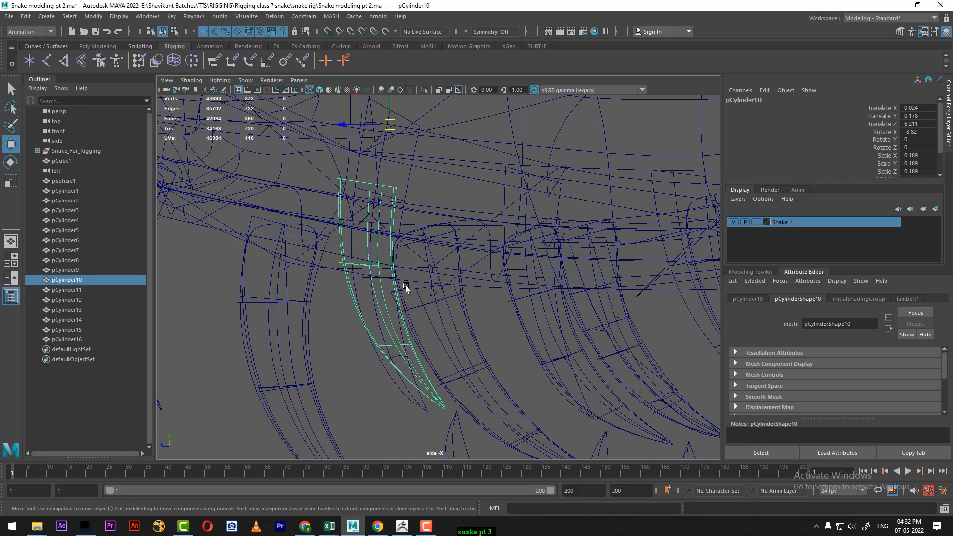
key(d)
key(d)
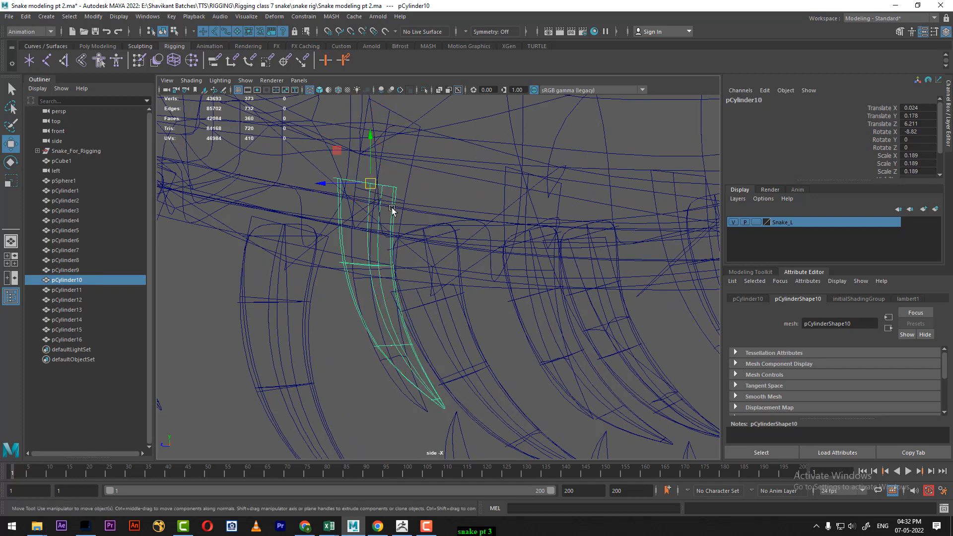
- Rotate pCylinder10 to Rotate X -15.965 and move it to about Y 0.179, Z 6.208 to match the reference tooth
key(e)
scroll(399, 256, up, 1)
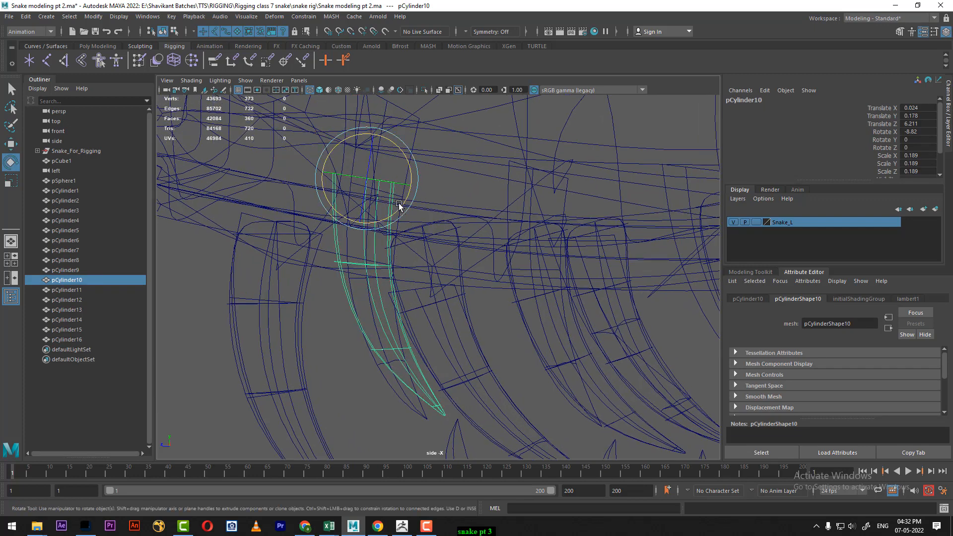
drag(399, 205, 379, 177)
key(w)
key(e)
key(w)
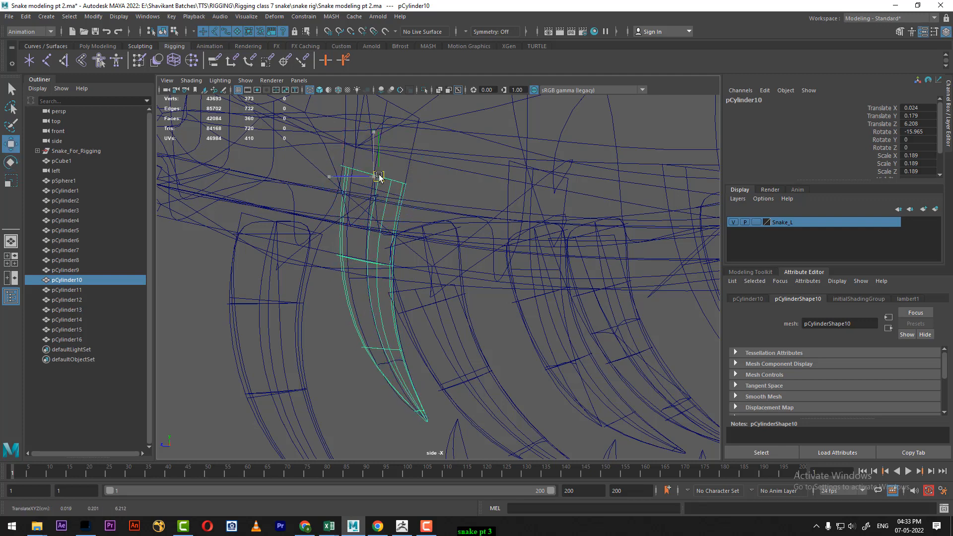
- Return to shaded display and move the next inner tooth, pCylinder11, slightly forward and down to about Y 0.155, Z 6.187
alt+middle_drag(488, 287, 431, 245)
key(4)
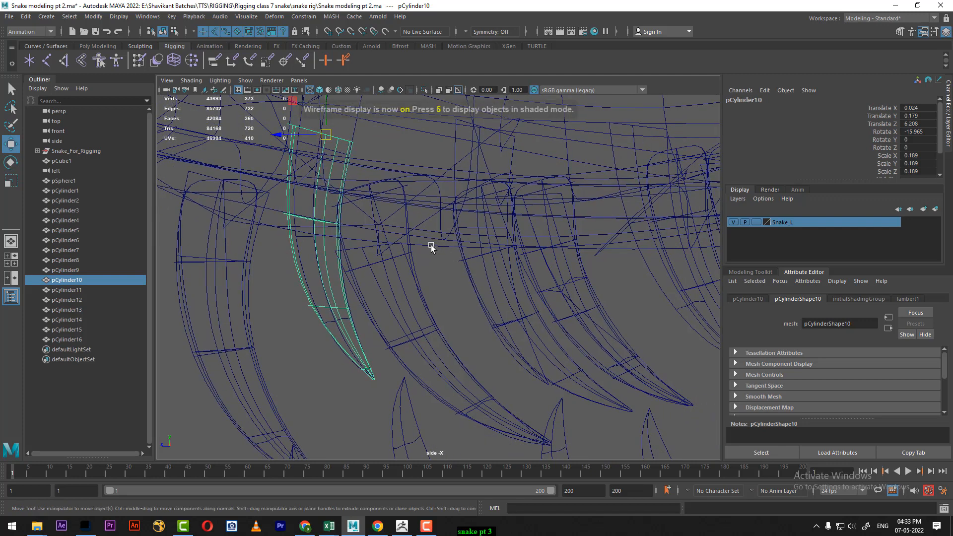
key(5)
alt+middle_drag(490, 337, 442, 280)
scroll(443, 281, up, 1)
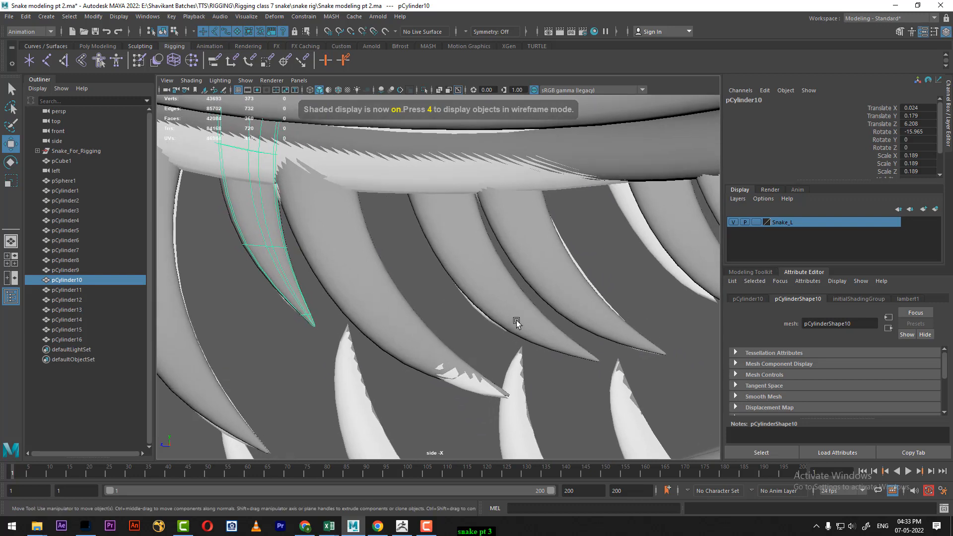
click(519, 323)
alt+middle_drag(465, 190, 467, 211)
mouse_move(437, 145)
mouse_down()
mouse_move(379, 110)
mouse_move(336, 159)
mouse_move(412, 126)
mouse_move(432, 179)
mouse_move(428, 160)
mouse_up()
- Delete the upper faces of pCylinder11 so only its lower part remains, and return to object mode
right_drag(383, 240, 385, 267)
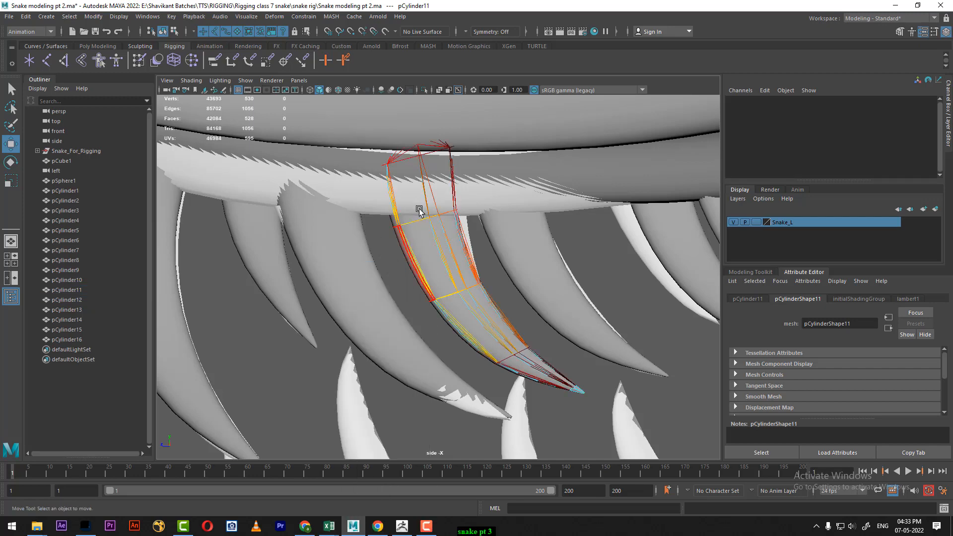
alt+middle_drag(459, 182, 460, 215)
drag(324, 215, 324, 215)
key(Delete)
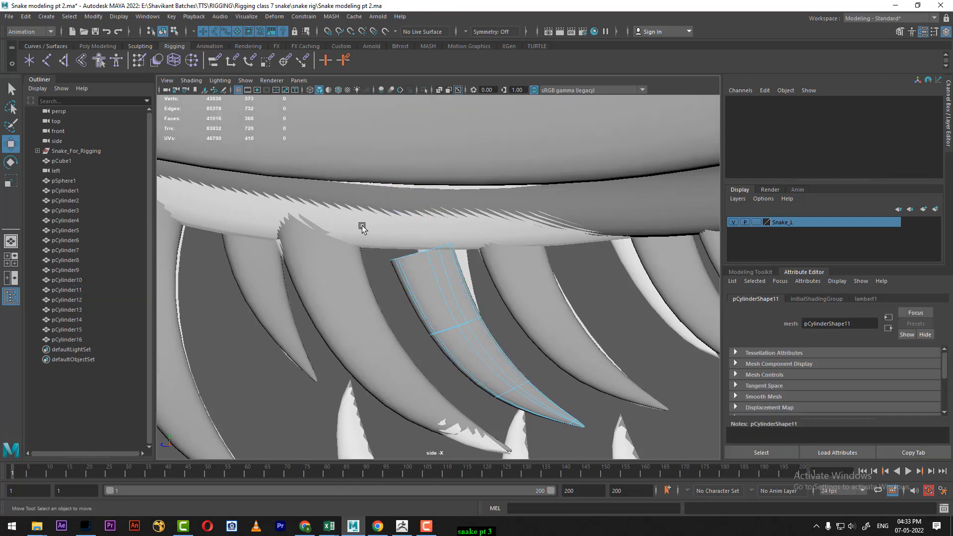
right_drag(406, 273, 490, 200)
- Reselect the shortened tooth pCylinder11 and snap its pivot to its open upper end
click(442, 273)
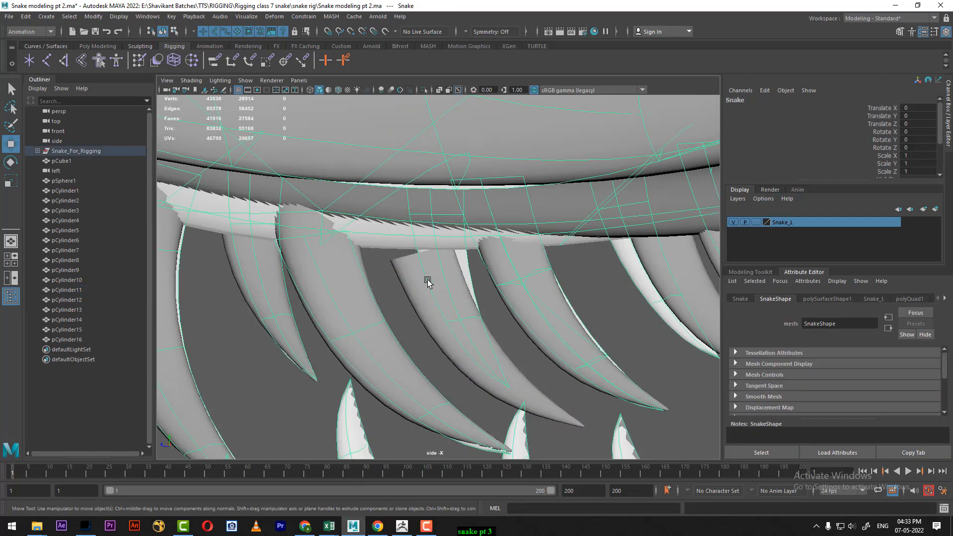
click(428, 282)
key(d)
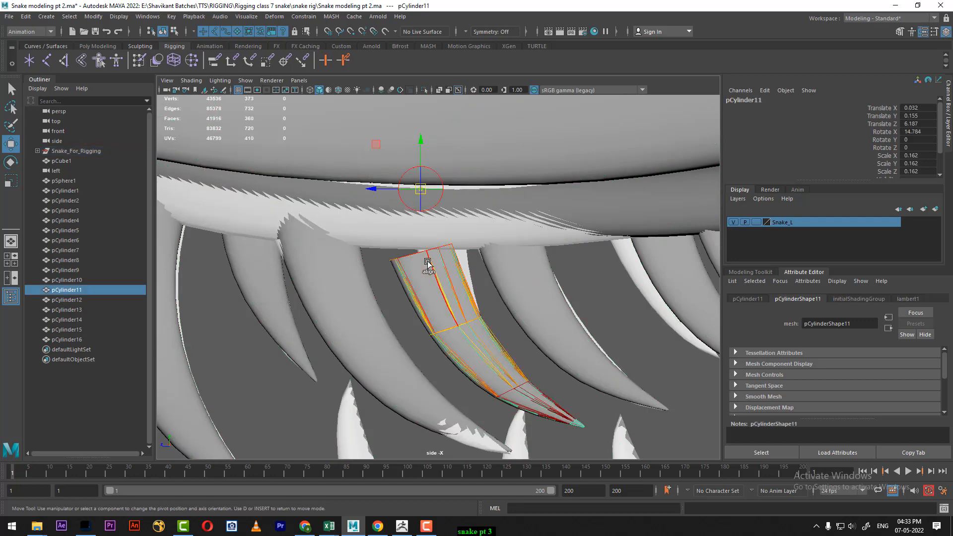
click(428, 262)
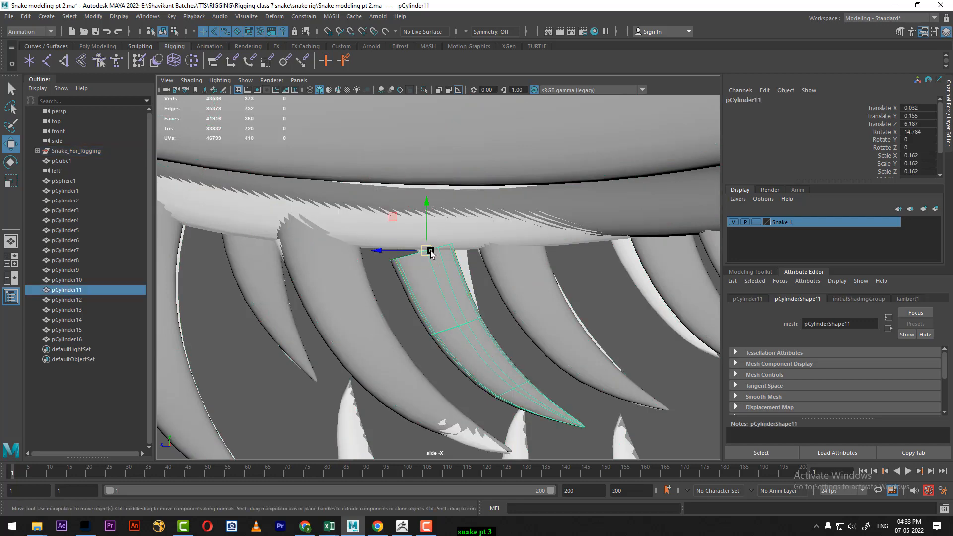
- Show the wireframe and move and rotate pCylinder11 to about Y 0.167, Z 6.186 and Rotate X -1.617 against the reference tooth
drag(430, 252, 440, 229)
key(4)
scroll(452, 271, up, 2)
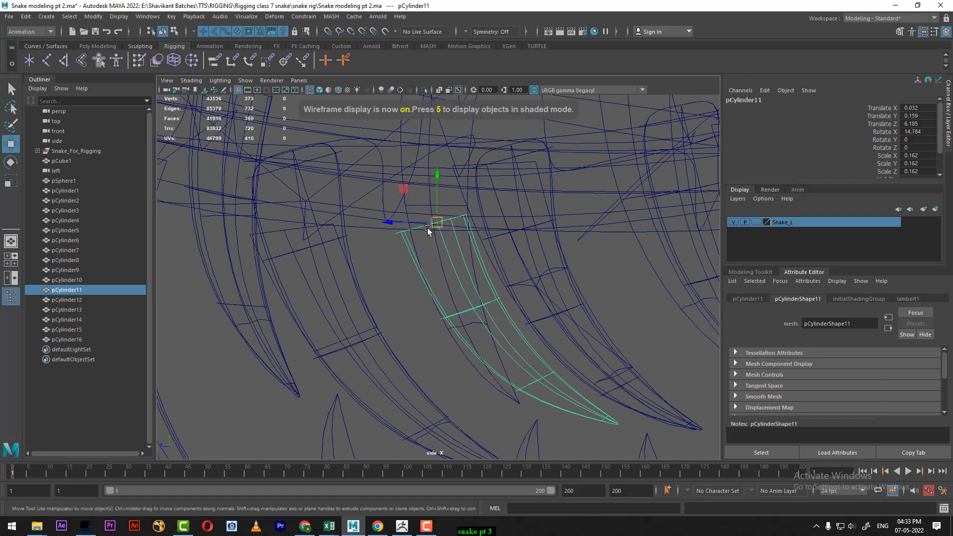
drag(434, 219, 415, 130)
key(e)
key(w)
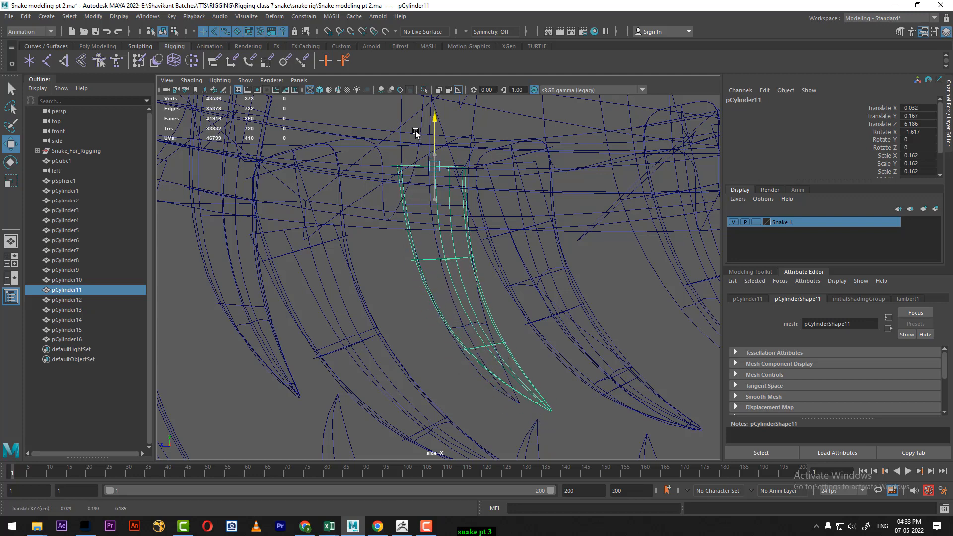
key(e)
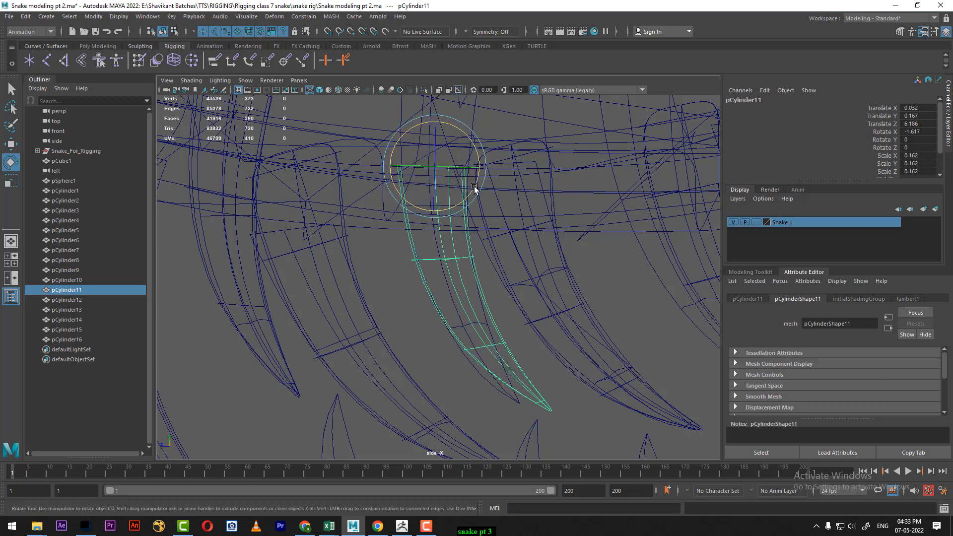
- Rotate pCylinder11 further to Rotate X -7.693 and raise it to Y 0.169 along the reference outline
drag(474, 188, 474, 191)
key(w)
drag(436, 124, 433, 115)
key(e)
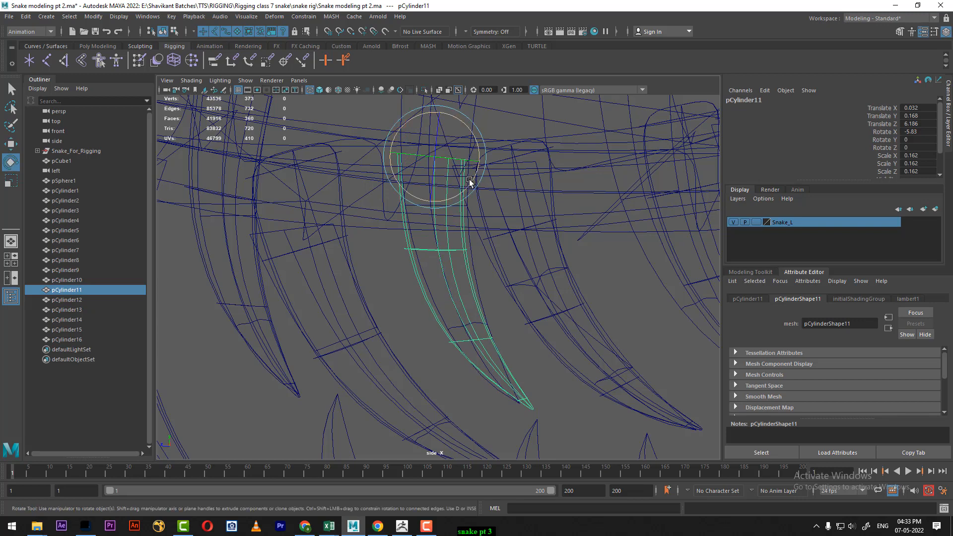
drag(470, 182, 468, 187)
key(w)
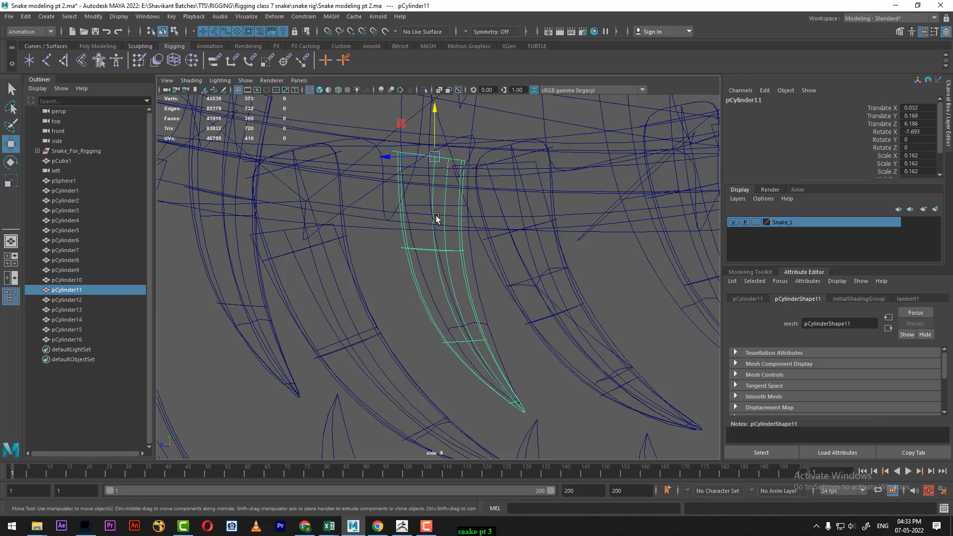
alt+middle_drag(436, 217, 426, 241)
drag(425, 141, 425, 135)
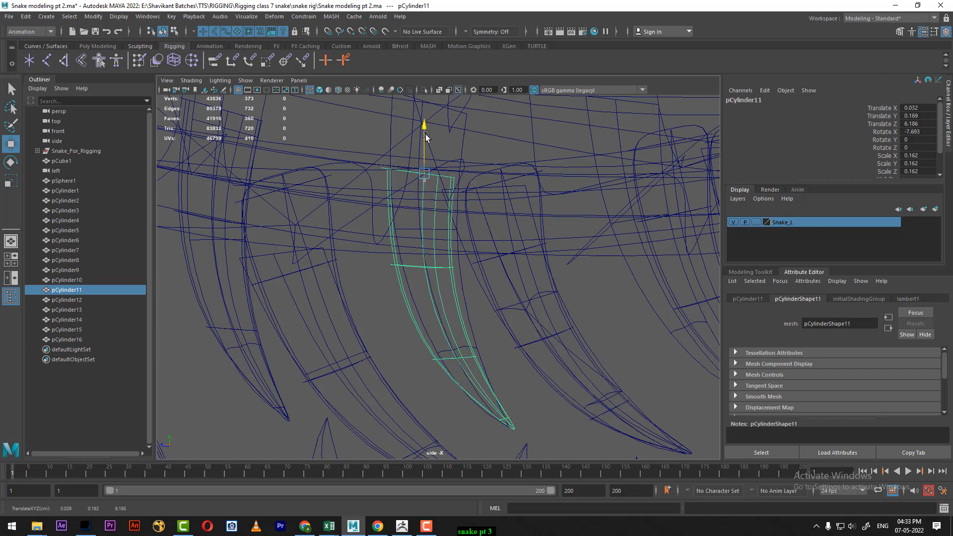
- Fine-tune pCylinder11 to Z 6.185 and Rotate X -8.905, and return to shaded display
drag(392, 178, 391, 174)
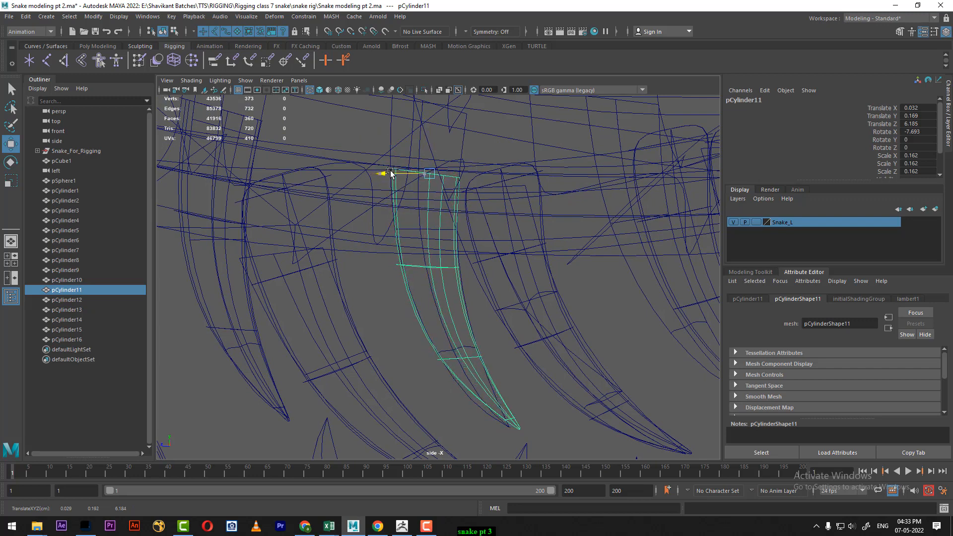
key(e)
drag(470, 162, 472, 163)
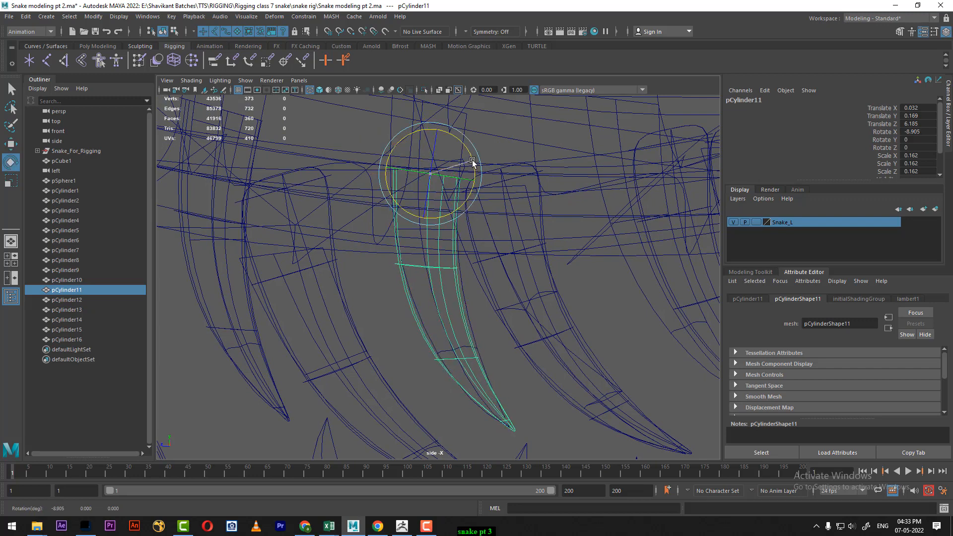
key(w)
drag(428, 134, 428, 133)
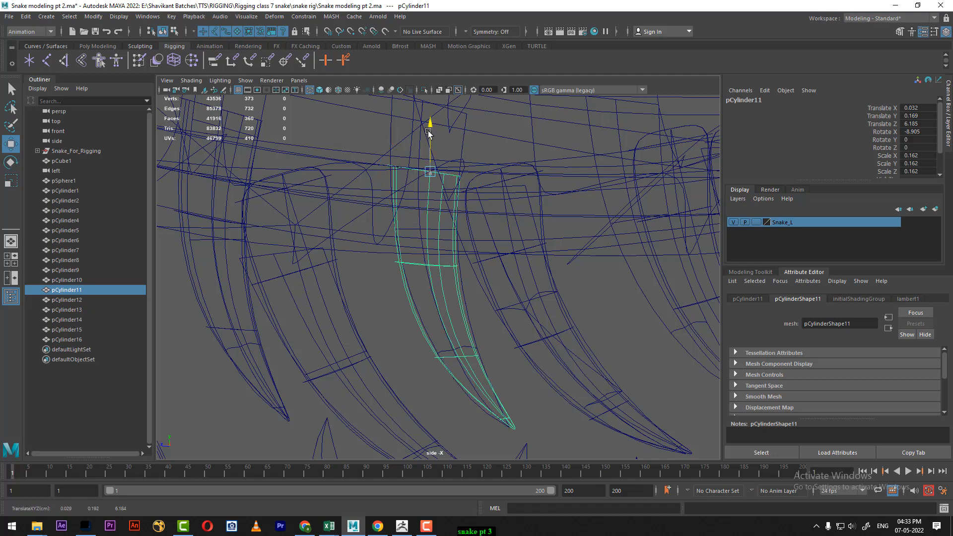
alt+middle_drag(431, 220, 401, 214)
key(5)
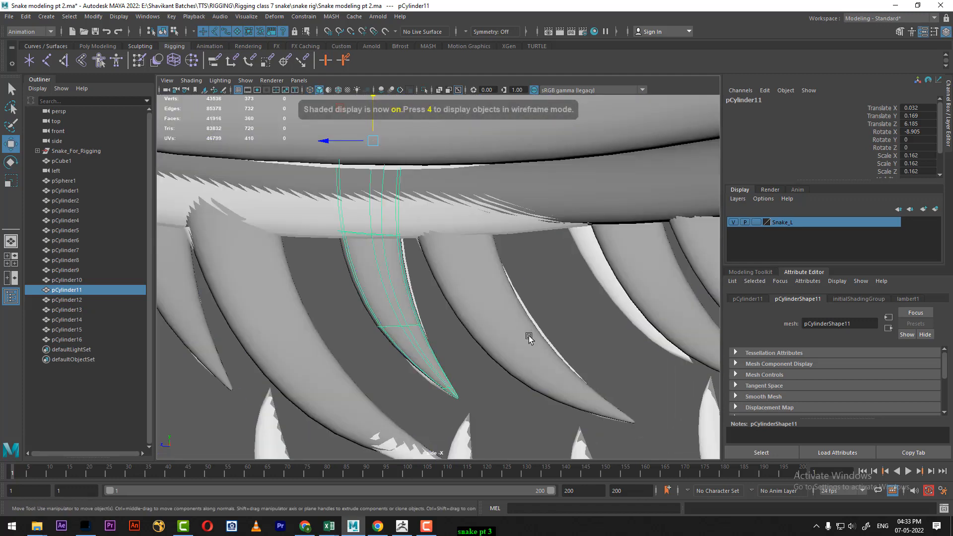
- In the perspective view, select the inner tooth pCylinder10 and shift it sideways to X 0.021 onto its reference tooth
alt+middle_drag(516, 338, 480, 318)
click(487, 330)
key(space)
drag(479, 318, 527, 261)
alt+right_drag(526, 264, 513, 319)
alt+drag(513, 320, 561, 239)
click(530, 316)
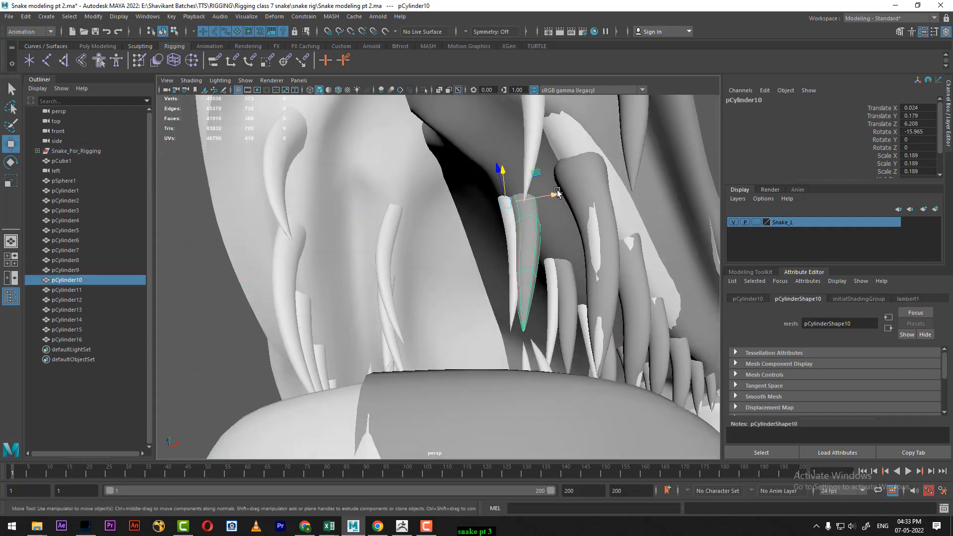
drag(558, 193, 550, 276)
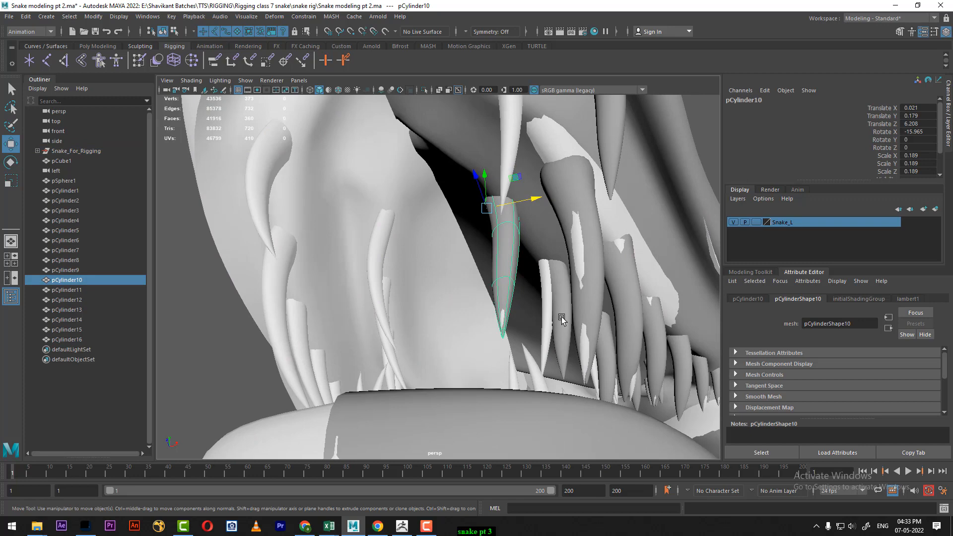
- Select pCylinder11, shift it sideways toward its reference tooth and switch it to component editing
click(562, 318)
alt+drag(561, 318, 570, 290)
drag(566, 240, 553, 277)
right_drag(570, 241, 570, 270)
right_drag(512, 223, 509, 224)
alt+drag(477, 236, 397, 324)
- Select the open upper border edge loop of pCylinder11, raise it slightly and return to object mode
scroll(383, 313, up, 5)
alt+drag(423, 355, 562, 306)
alt+drag(549, 210, 503, 211)
click(479, 103)
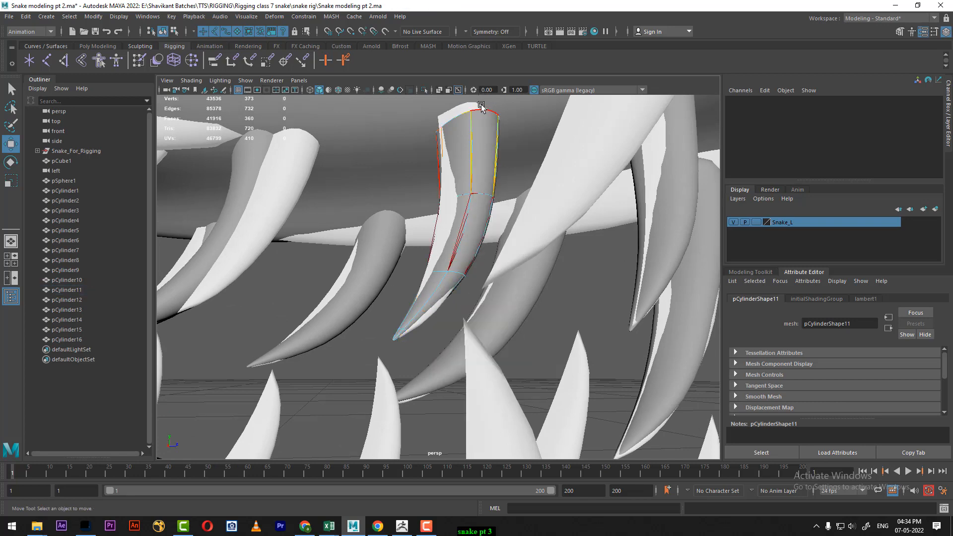
double_click(481, 108)
key(f)
drag(457, 251, 458, 238)
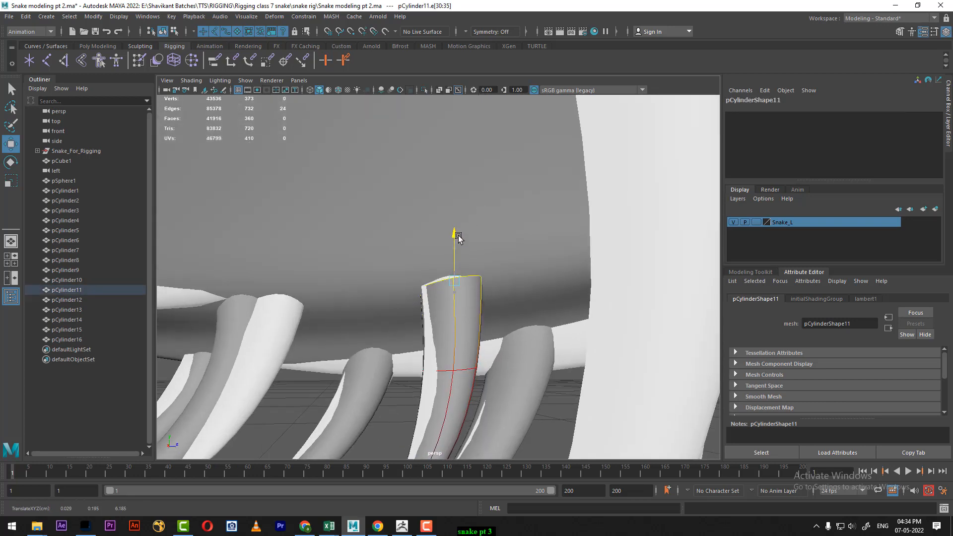
right_drag(466, 304, 511, 223)
- Select the next inner tooth, pCylinder12, and move it forward to Z 6.156
click(239, 340)
click(239, 340)
scroll(249, 339, down, 5)
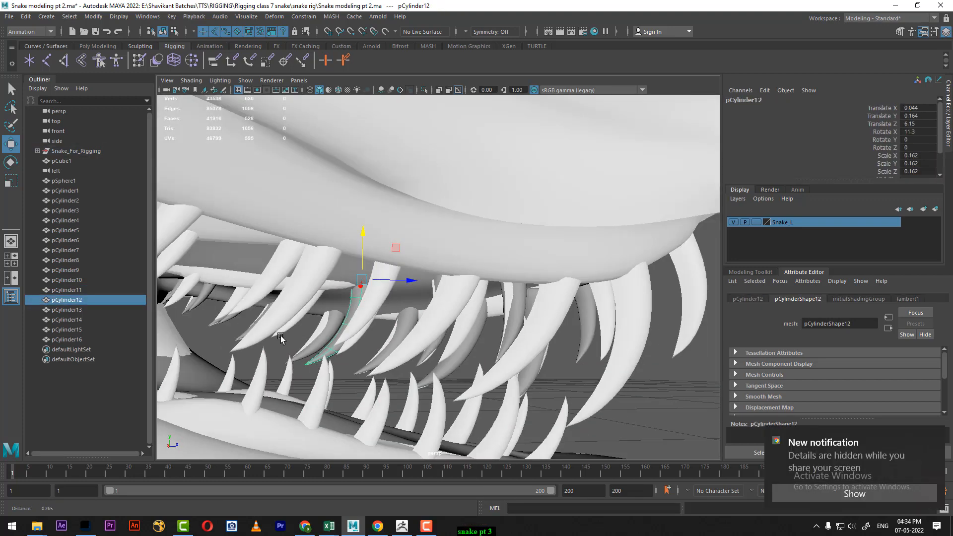
alt+drag(281, 336, 308, 328)
alt+right_drag(351, 315, 386, 300)
drag(408, 279, 387, 317)
alt+middle_drag(388, 317, 396, 299)
- Shift pCylinder12 sideways to X 0.04 so it lines up with its reference tooth
alt+drag(396, 300, 408, 305)
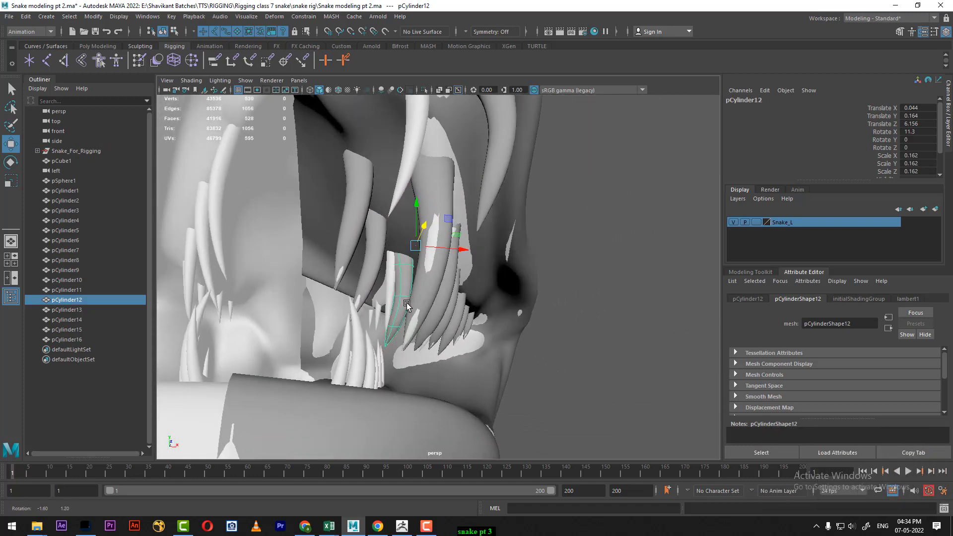
alt+right_drag(407, 305, 407, 320)
right_click(621, 283)
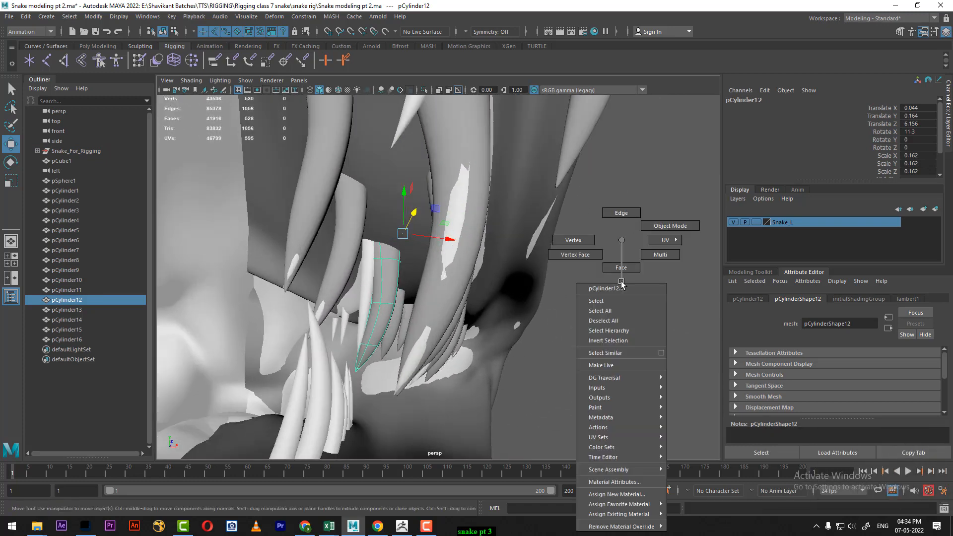
click(669, 216)
drag(445, 242, 578, 290)
- In the wireframe side view, nudge pCylinder12 to Y 0.165, Z 6.155 over the reference tooth
key(space)
alt+middle_drag(519, 307, 461, 334)
alt+right_drag(462, 334, 507, 339)
key(4)
scroll(500, 354, up, 5)
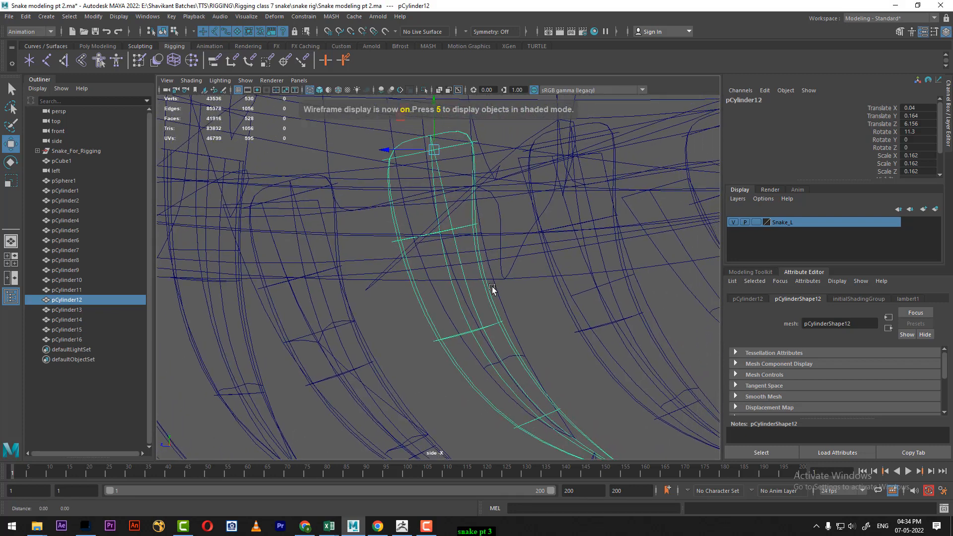
drag(429, 152, 437, 143)
scroll(494, 283, down, 8)
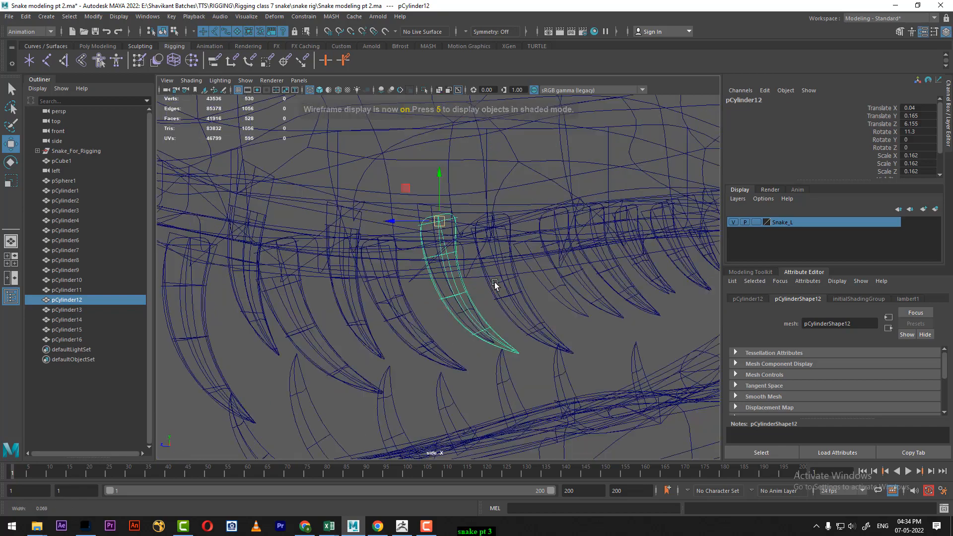
scroll(447, 325, up, 6)
scroll(435, 216, up, 2)
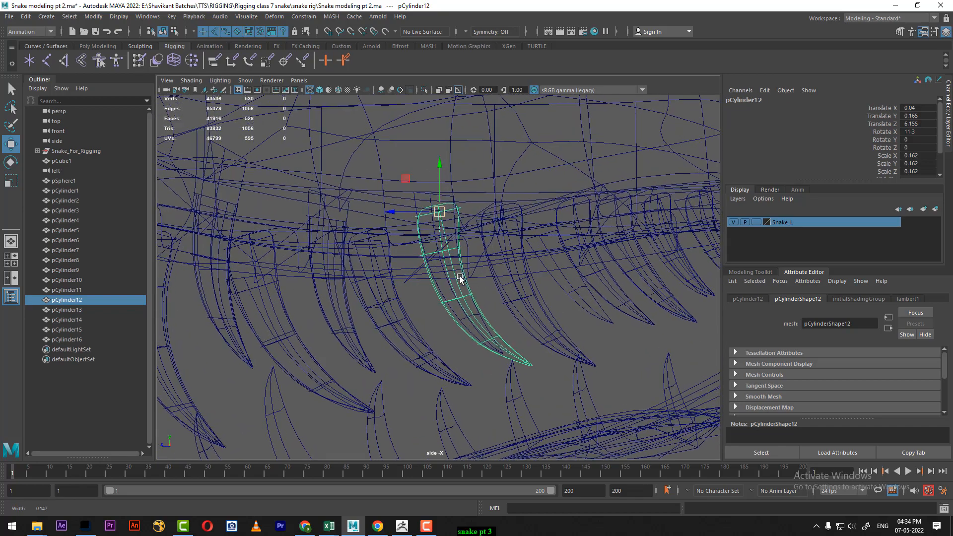
- Rotate pCylinder12 to Rotate X -0.285 and move it to Y 0.172, Z 6.154 to match the reference tooth
drag(456, 212, 472, 191)
key(e)
key(w)
key(e)
key(w)
key(e)
key(w)
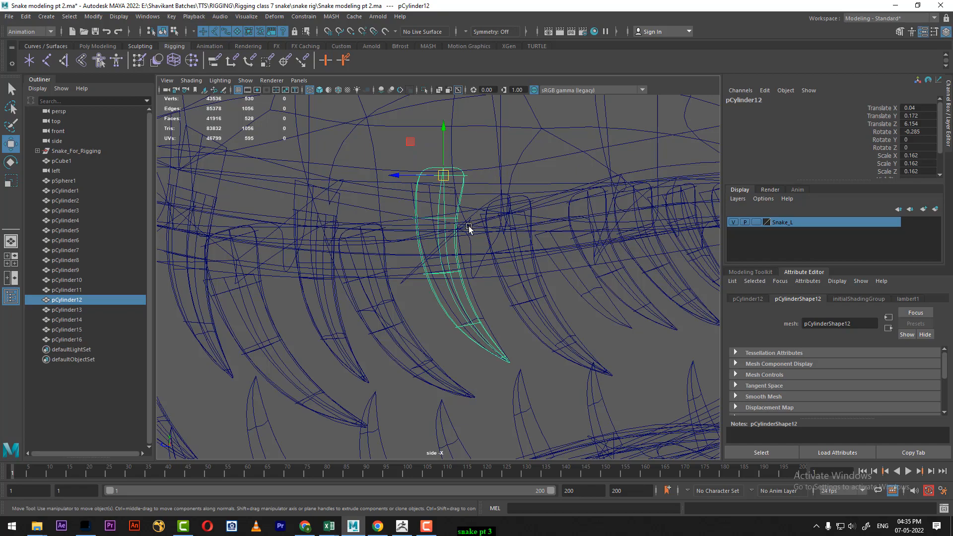
- Turn on textured shading in the perspective view and inspect how pCylinder12 sits against its reference tooth
mouse_move(469, 225)
alt+mouse_down()
mouse_move(436, 270)
mouse_move(517, 323)
mouse_move(500, 234)
mouse_move(546, 297)
mouse_move(514, 302)
mouse_move(509, 289)
alt+mouse_up()
key(5)
key(6)
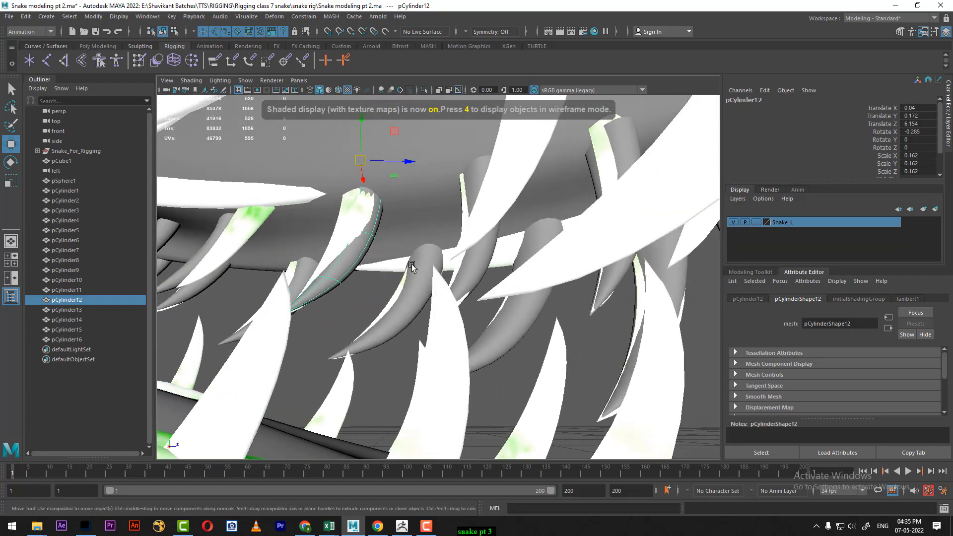
mouse_move(412, 264)
alt+mouse_down()
mouse_move(386, 260)
mouse_move(420, 276)
alt+mouse_up()
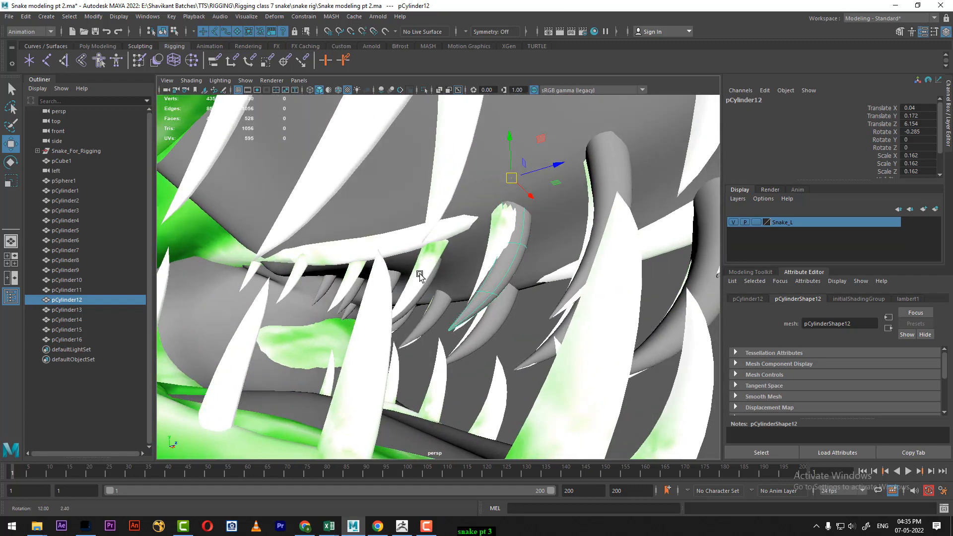
alt+middle_drag(460, 282, 488, 277)
alt+drag(528, 283, 470, 288)
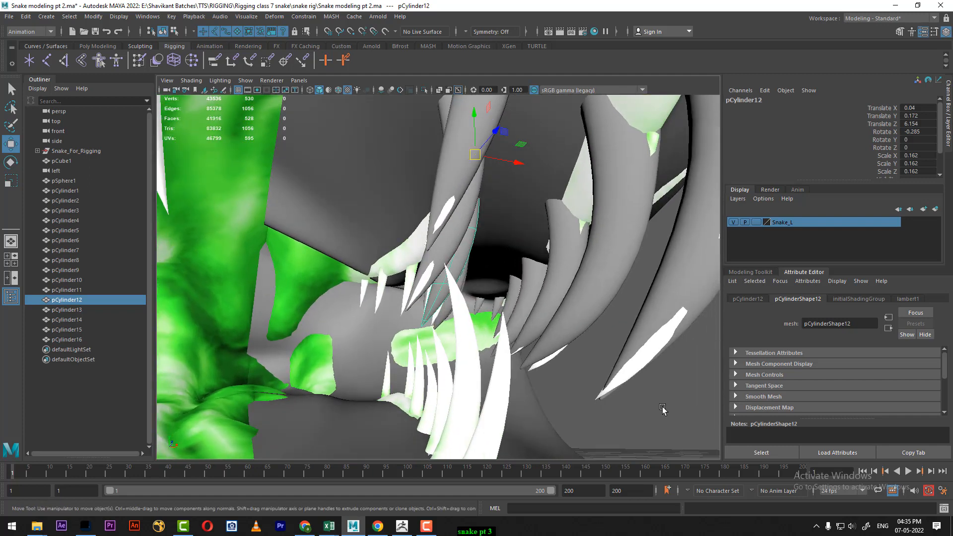
- Reposition the tip vertices and a middle vertex ring of pCylinder12 to follow the reference tooth, and return to object mode
right_drag(663, 408, 609, 243)
drag(403, 312, 528, 268)
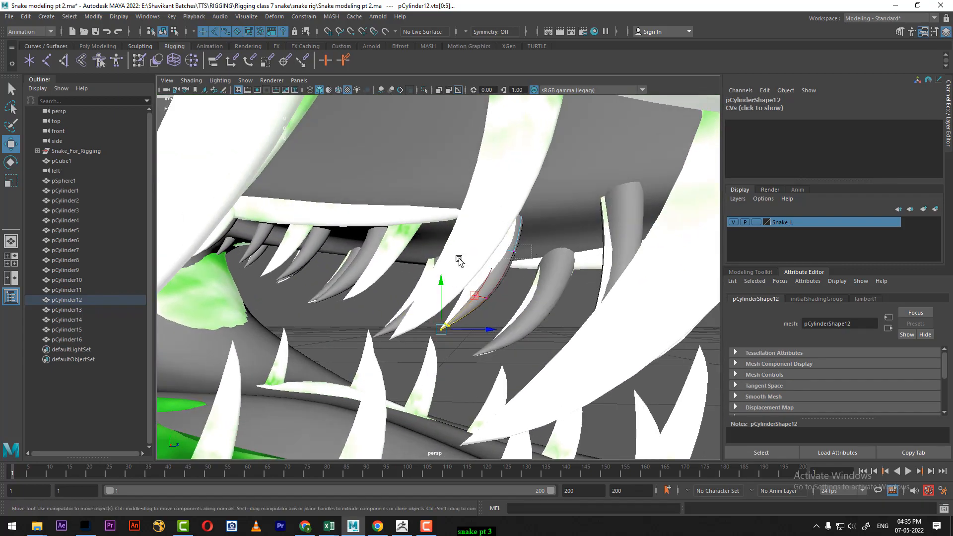
drag(459, 259, 458, 259)
alt+drag(502, 264, 539, 246)
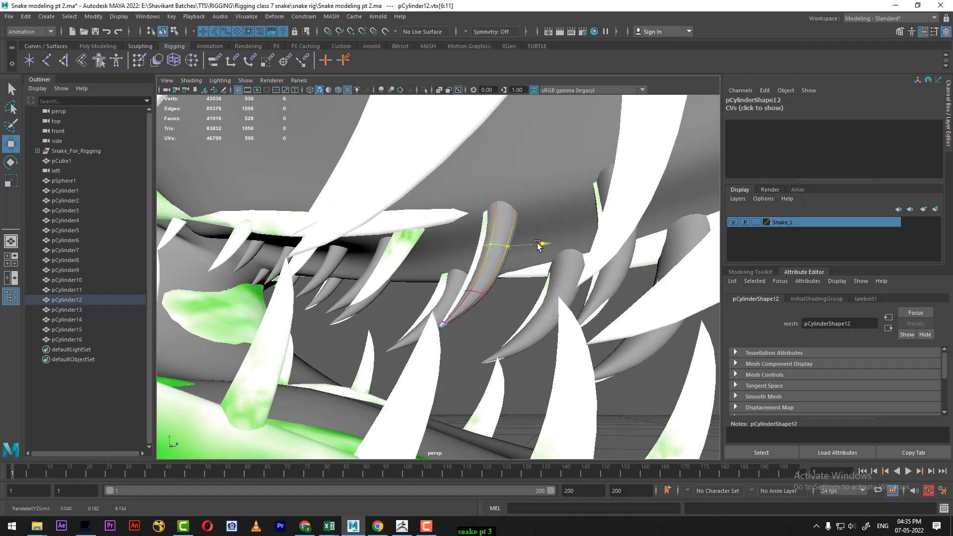
right_drag(484, 242, 554, 211)
- Select the next inner tooth, pCylinder13, and move it to X 0.042, Z 6.127
alt+drag(476, 269, 300, 255)
click(525, 276)
alt+drag(525, 276, 541, 215)
drag(540, 158, 517, 250)
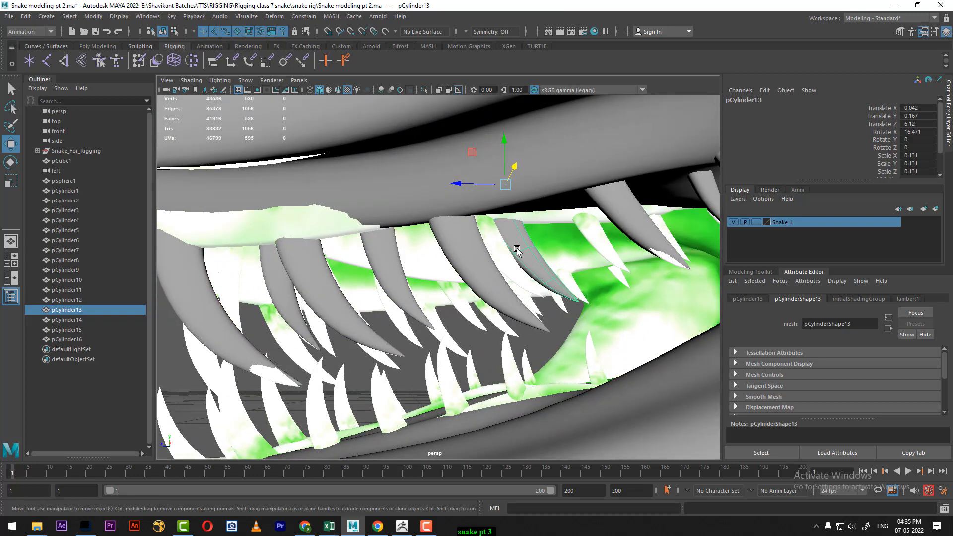
drag(466, 183, 445, 185)
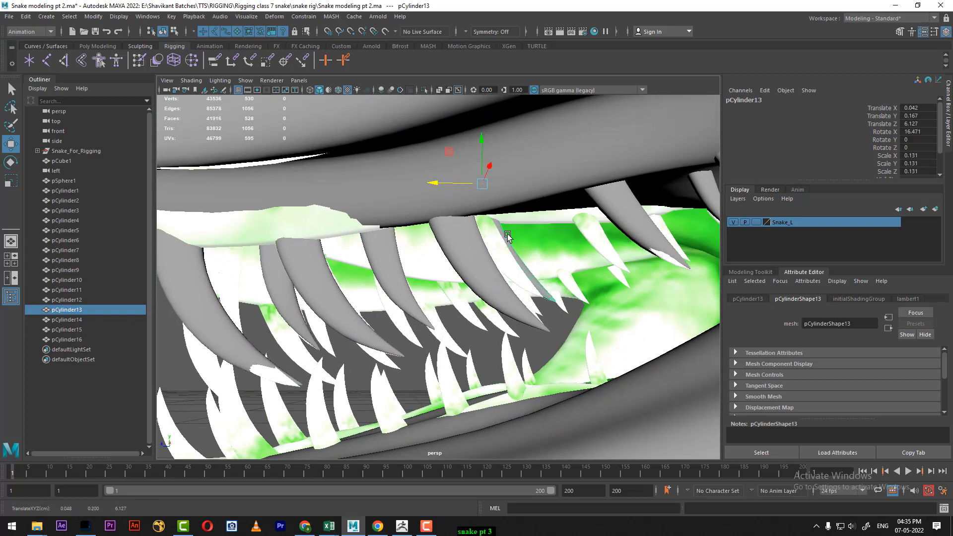
- In the wireframe side view, reposition pCylinder13 over the outline of its reference tooth
key(space)
click(465, 219)
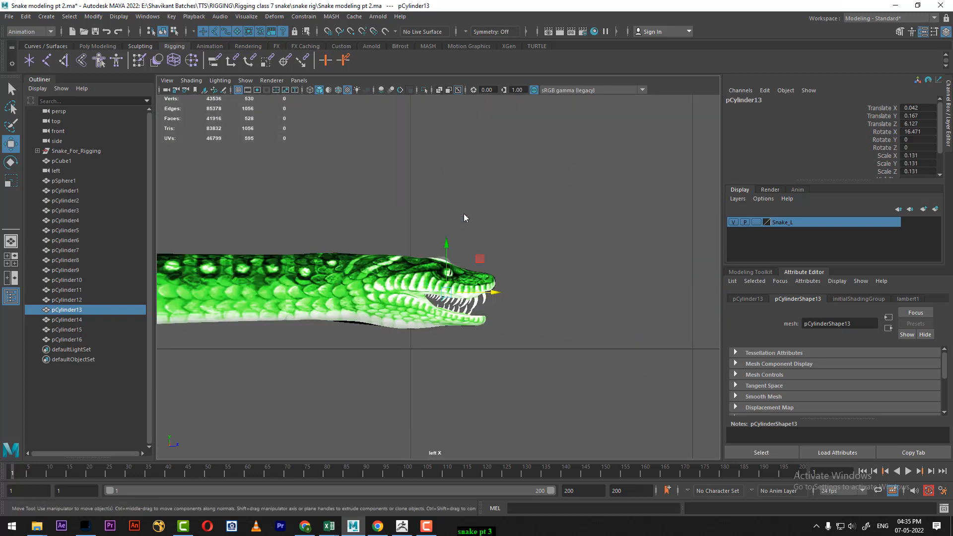
key(space)
click(512, 210)
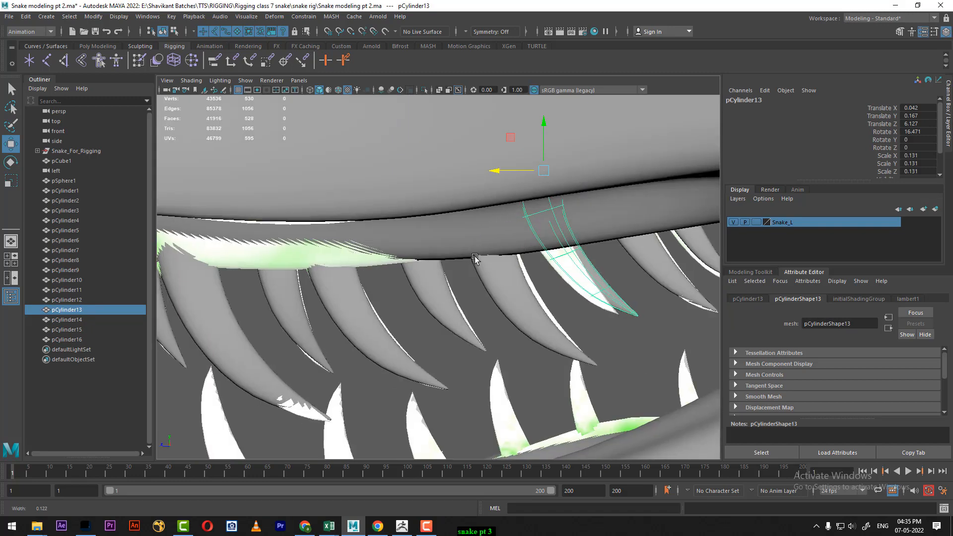
alt+right_drag(505, 224, 537, 345)
alt+middle_drag(536, 345, 437, 363)
key(4)
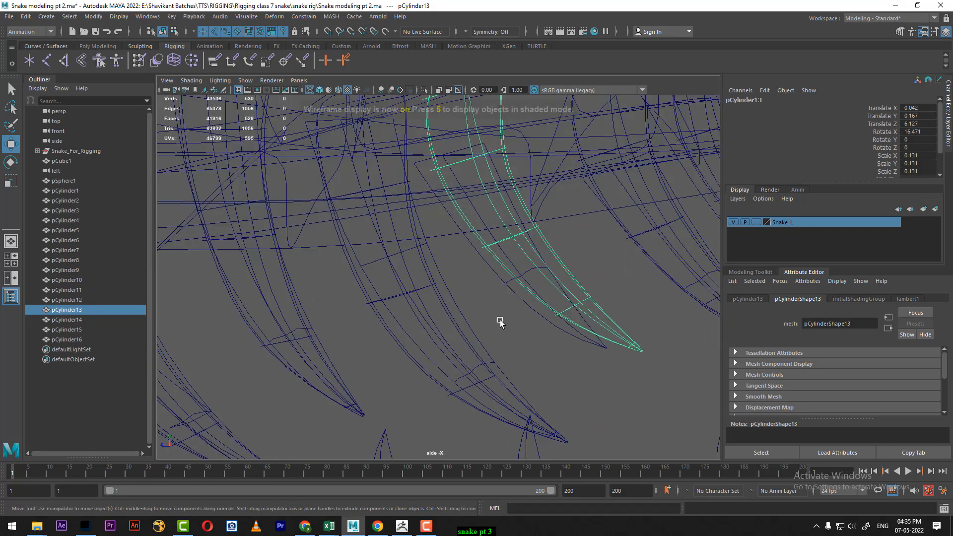
alt+middle_drag(530, 296, 529, 352)
drag(481, 158, 500, 141)
- Rotate pCylinder13 to Rotate X 12.575, settle it at Y 0.168, Z 6.128, and return to shaded display
key(e)
key(w)
key(e)
key(w)
key(e)
key(w)
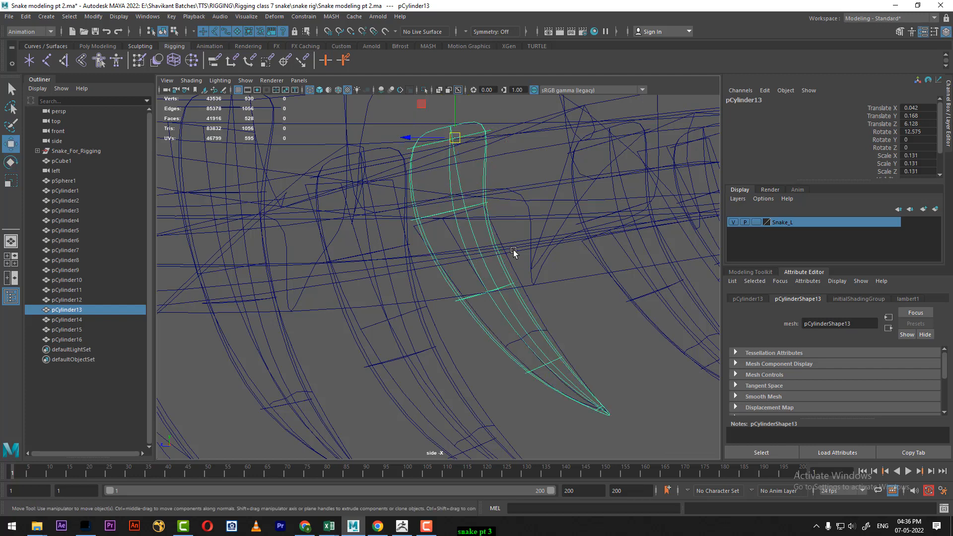
alt+middle_drag(514, 253, 431, 255)
key(5)
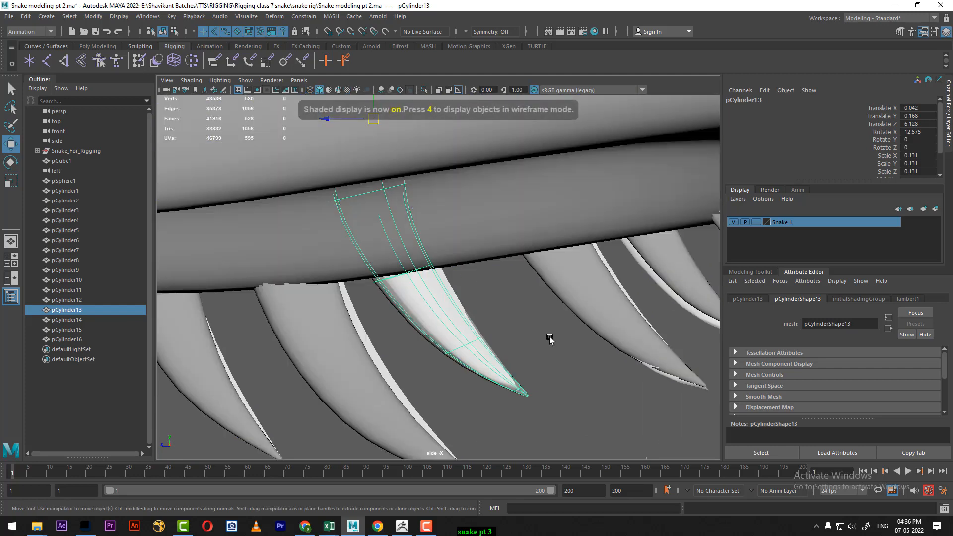
- In the perspective view, move pCylinder13 sideways to X 0.044
alt+middle_drag(550, 340, 478, 334)
key(space)
mouse_move(478, 333)
mouse_down()
mouse_move(468, 218)
mouse_move(536, 278)
mouse_move(517, 264)
mouse_move(571, 268)
mouse_move(547, 253)
mouse_up()
drag(515, 194, 587, 383)
- Move pCylinder13's tip vertices sideways to follow the reference tooth, and return to object mode
right_drag(627, 240, 627, 358)
right_drag(567, 234, 562, 234)
alt+drag(422, 278, 306, 308)
alt+middle_drag(307, 308, 327, 304)
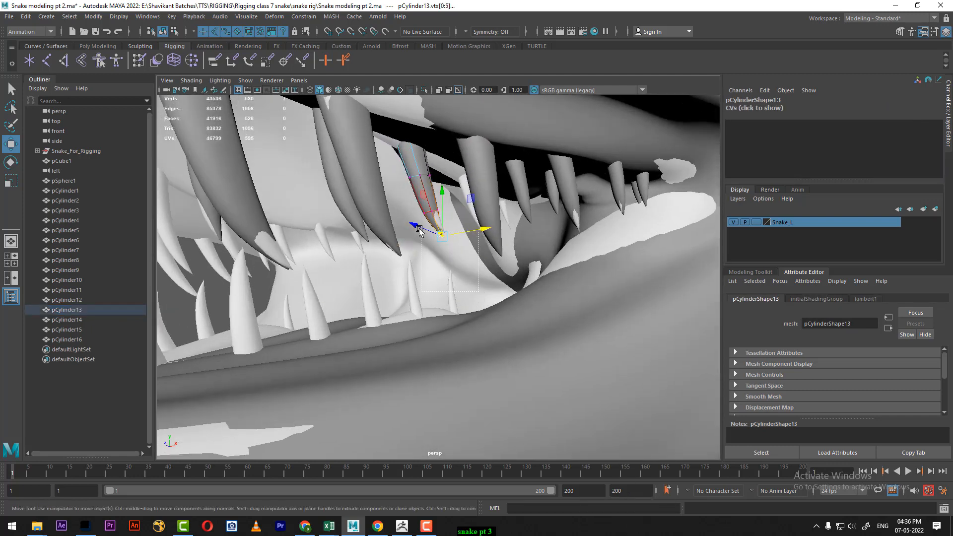
scroll(478, 257, up, 5)
alt+middle_drag(487, 255, 516, 244)
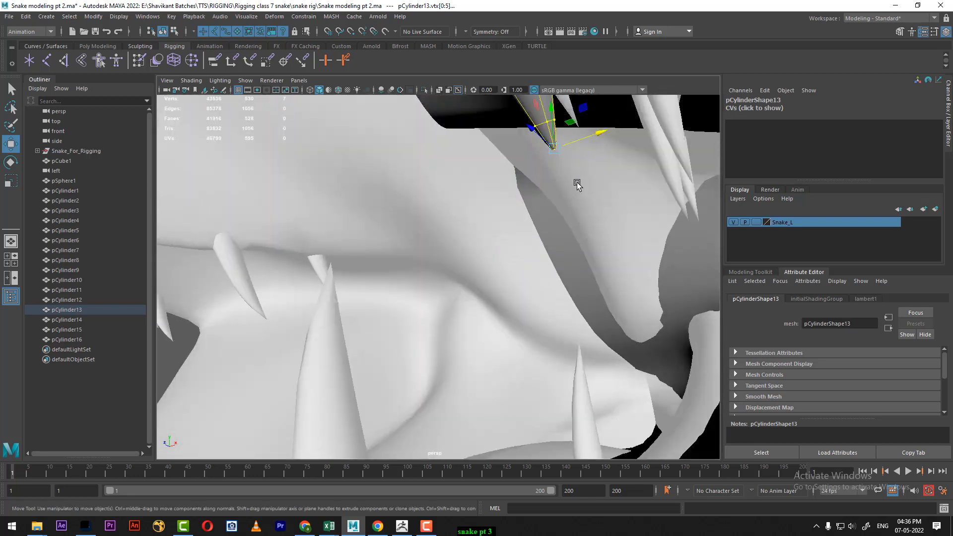
drag(600, 139, 617, 130)
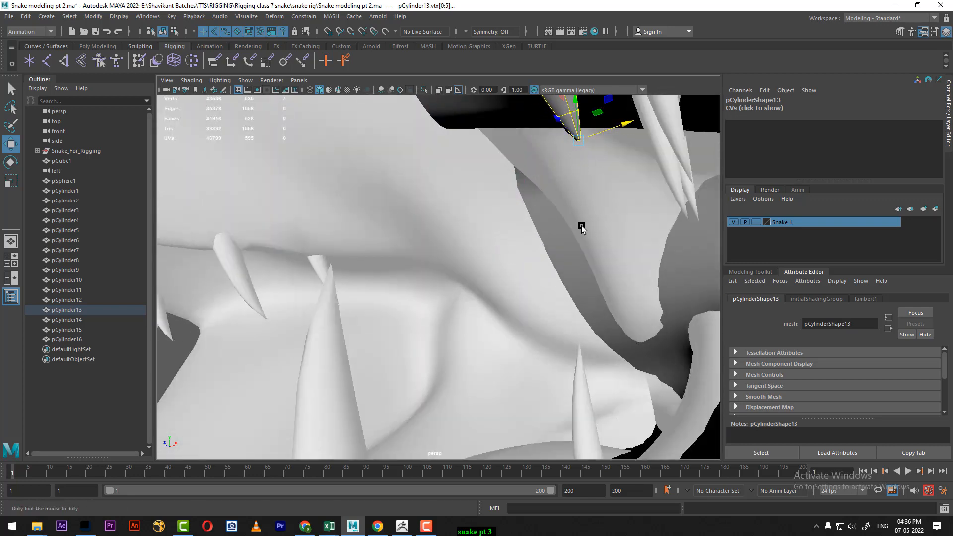
scroll(581, 226, down, 6)
alt+drag(493, 259, 532, 225)
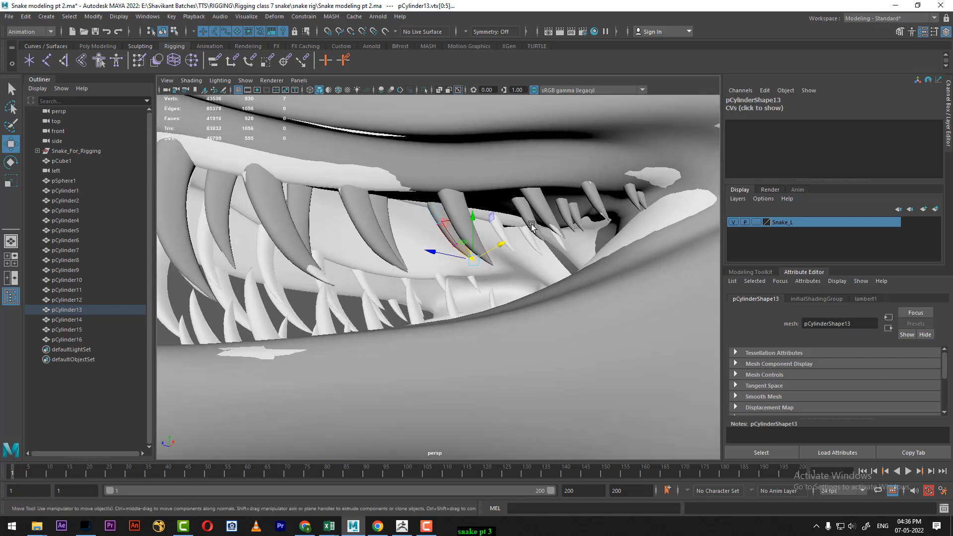
scroll(532, 226, up, 2)
right_drag(443, 215, 528, 188)
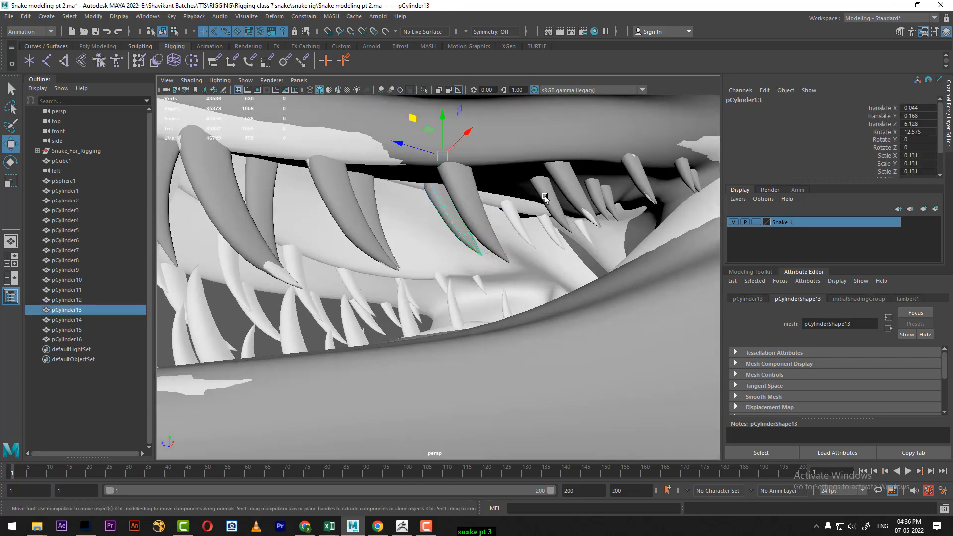
- Move pCylinder14 to X 0.044 and shift it along Z, and move pCylinder15 inward to X 0.04 onto the inner tooth row
click(546, 198)
alt+drag(545, 199, 570, 197)
drag(571, 145, 519, 209)
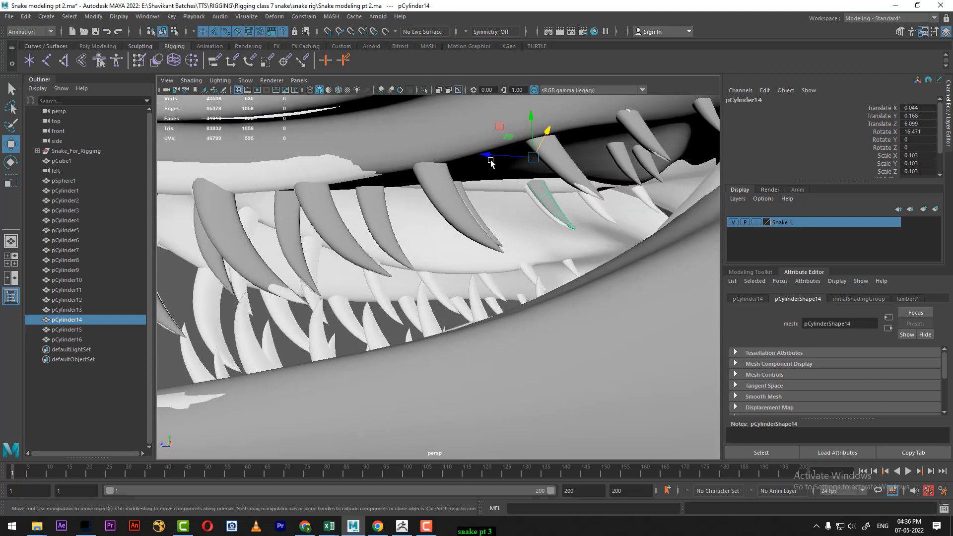
drag(490, 159, 618, 235)
click(618, 206)
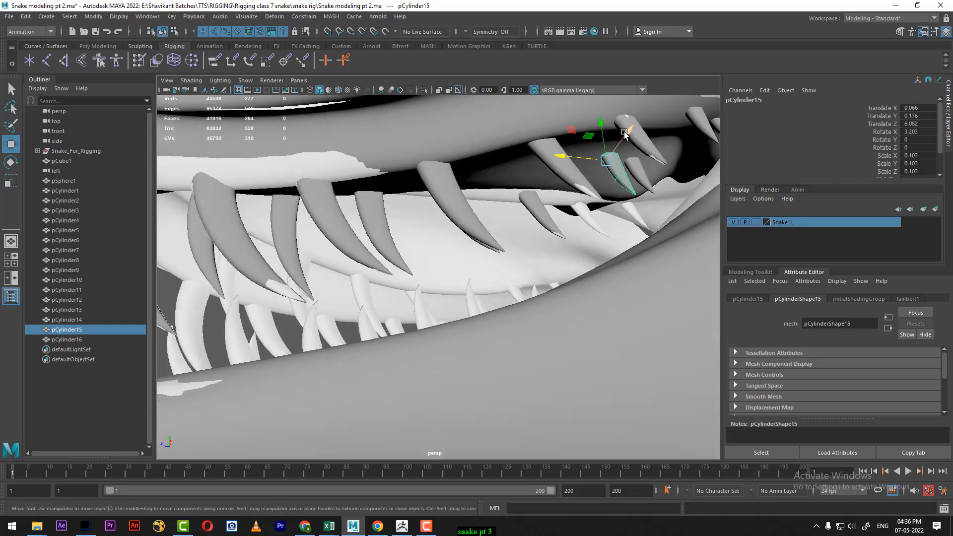
drag(625, 133, 611, 223)
- Select pCylinder16 and move it to X 0.049, Z 6.06 over the rearmost reference tooth
click(618, 222)
key(space)
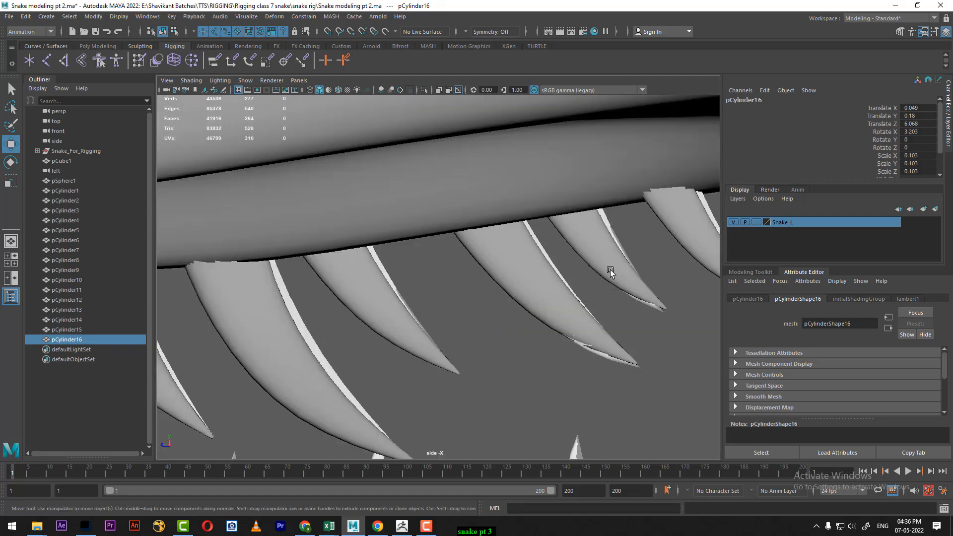
alt+middle_drag(609, 270, 344, 278)
mouse_move(494, 275)
alt+middle_down()
mouse_move(485, 266)
mouse_move(521, 241)
alt+middle_up()
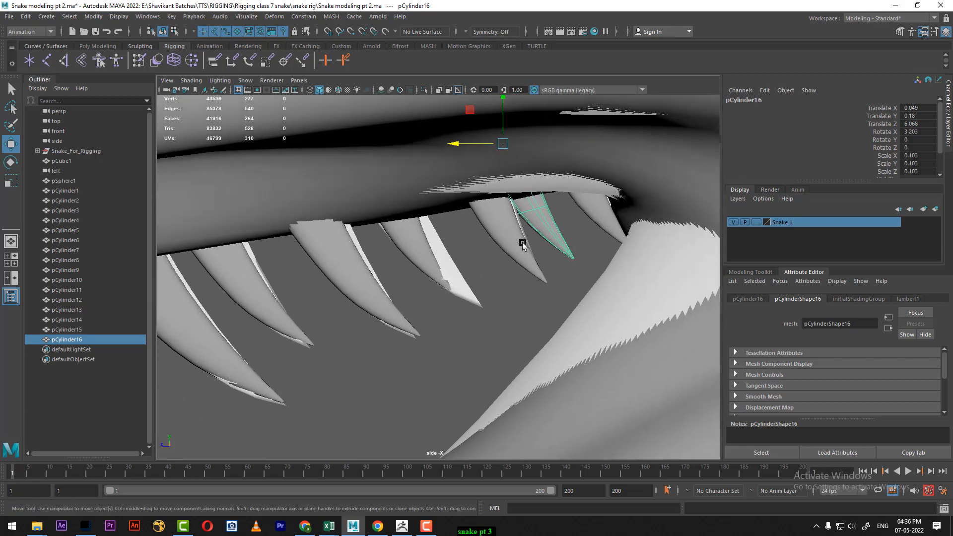
key(4)
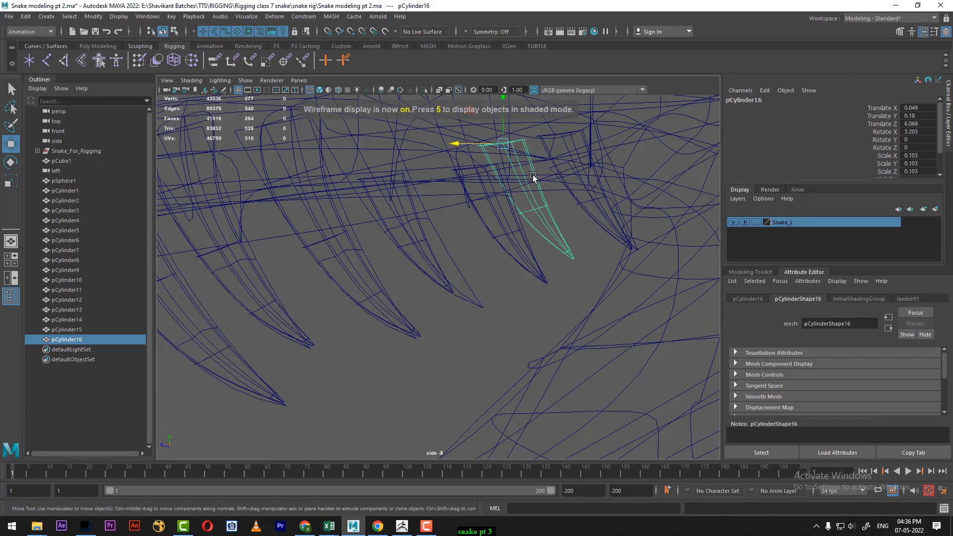
key(5)
drag(463, 147, 529, 147)
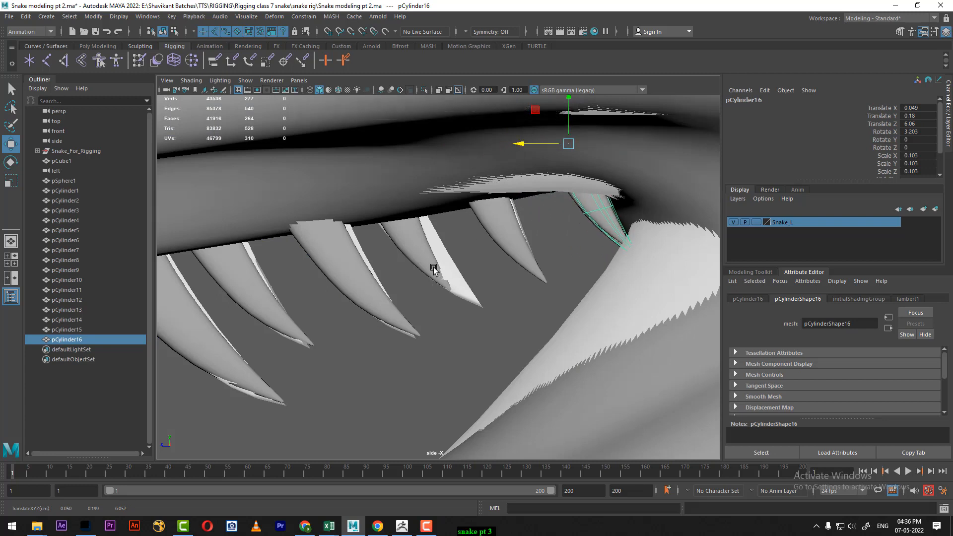
- Fit pCylinder15 to its reference tooth in the side view at Y 0.174, Z 6.081 with Rotate X 10.758
click(376, 217)
drag(346, 177, 357, 181)
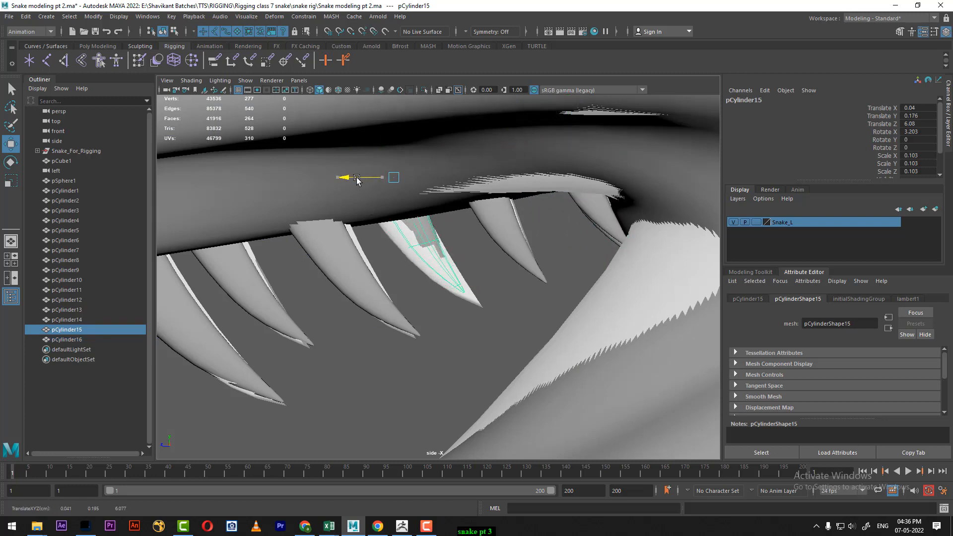
drag(390, 150, 402, 162)
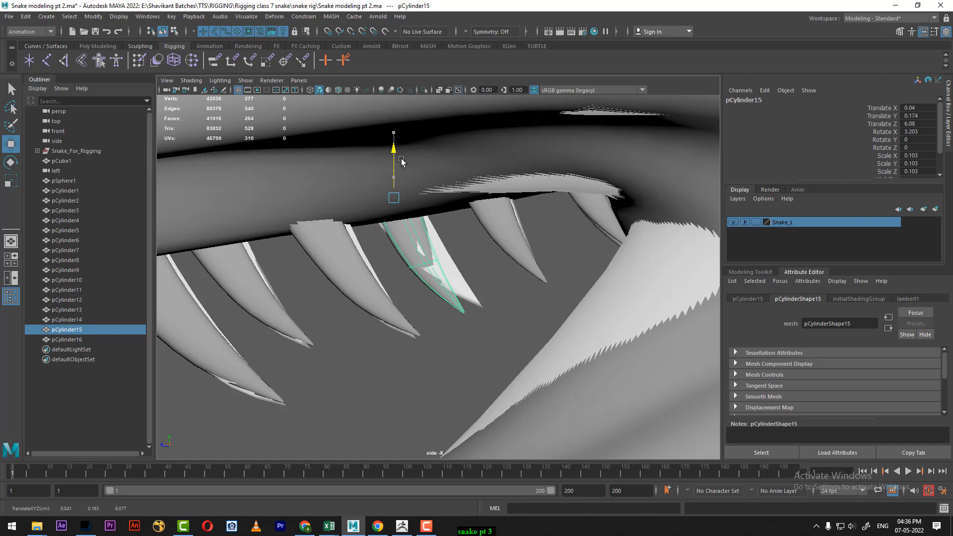
key(4)
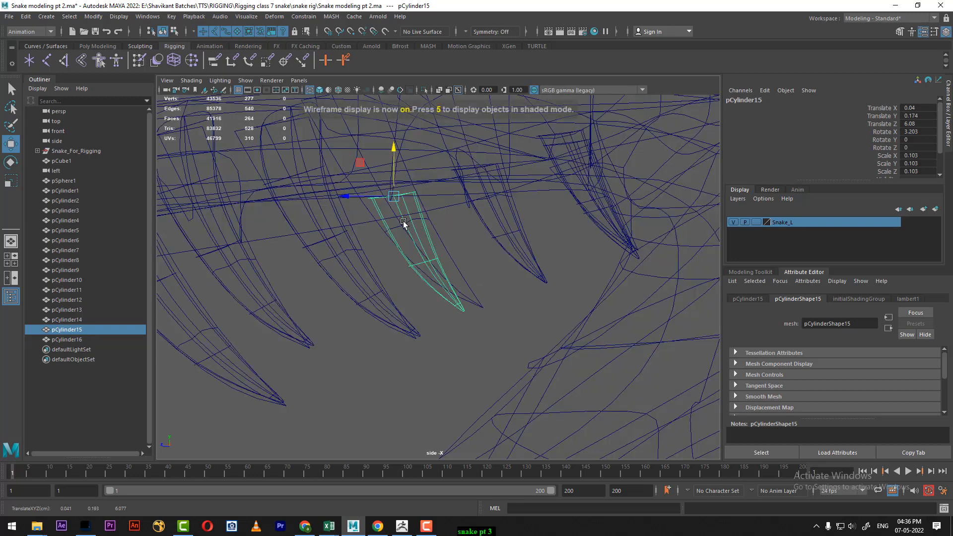
drag(402, 200, 428, 170)
key(e)
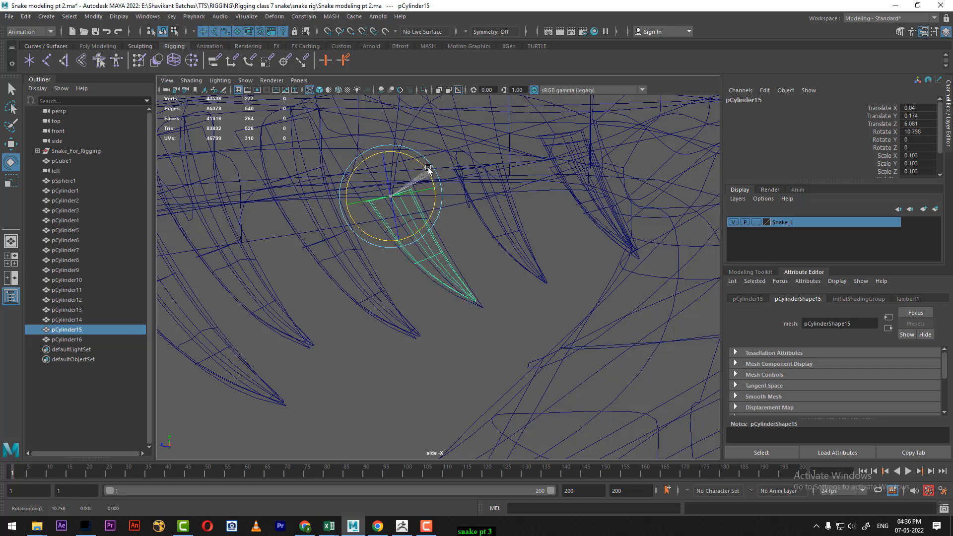
- Reposition pCylinder15's tip and middle vertices to match the wireframe outline of the reference tooth
right_click(473, 240)
right_drag(420, 243, 421, 243)
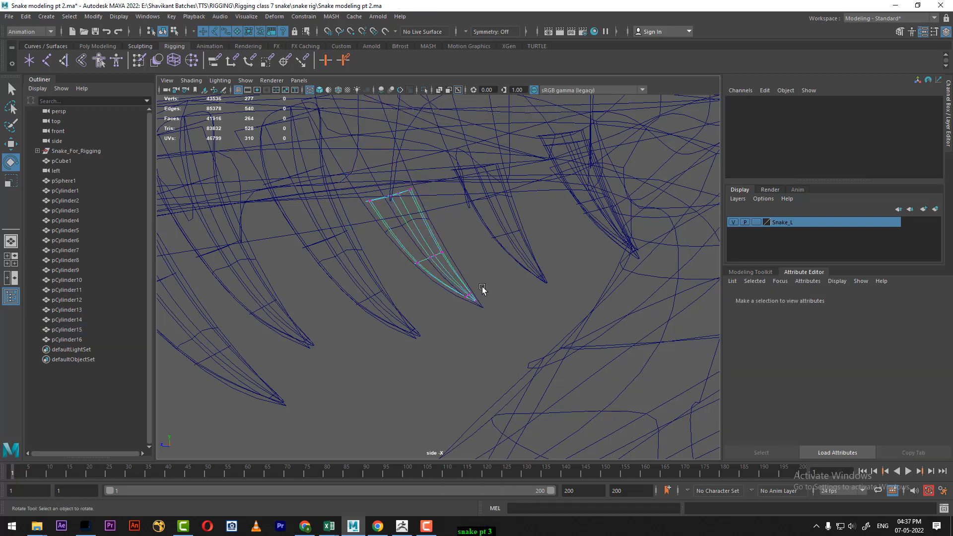
drag(482, 285, 481, 308)
key(w)
drag(457, 254, 361, 288)
mouse_move(423, 268)
mouse_down()
mouse_move(396, 244)
mouse_move(419, 269)
mouse_up()
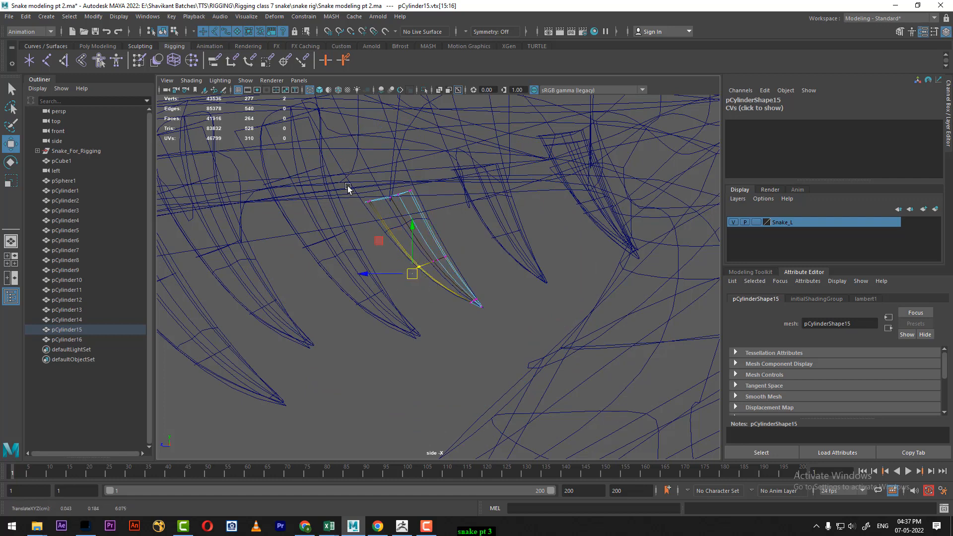
- Adjust pCylinder15's base vertices to the reference outline, and return to object mode in the shaded perspective view
drag(347, 186, 369, 204)
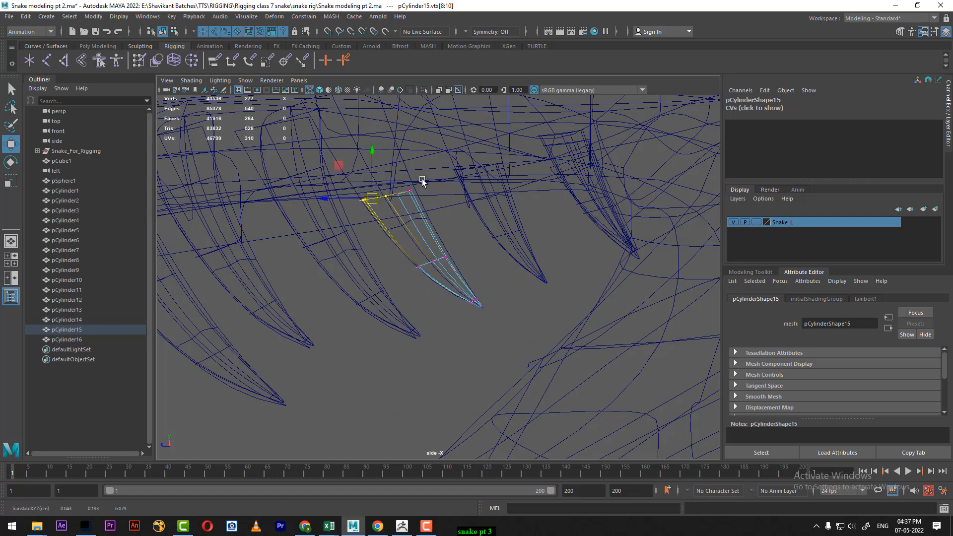
drag(423, 182, 406, 198)
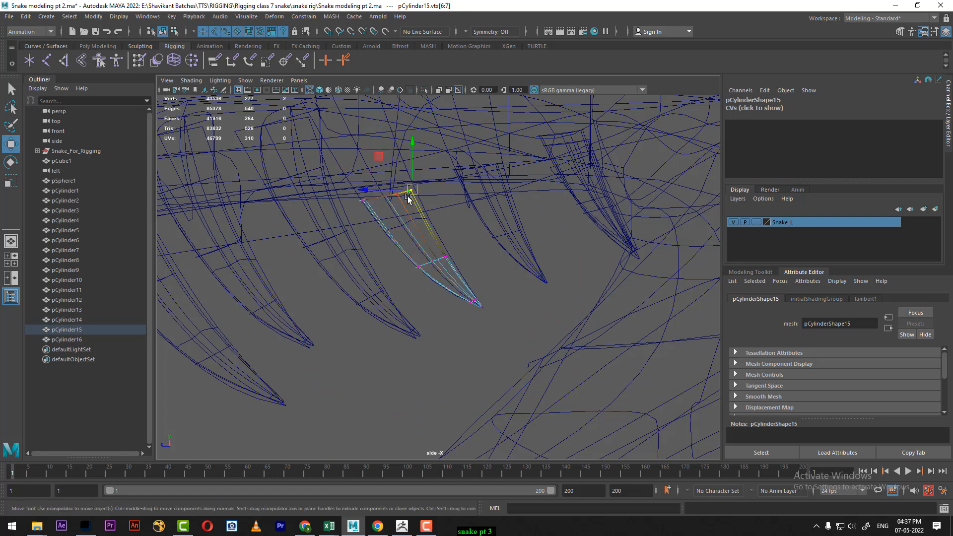
click(448, 256)
key(space)
drag(476, 294, 504, 212)
mouse_move(521, 276)
alt+mouse_down()
mouse_move(509, 287)
mouse_move(592, 309)
alt+mouse_up()
key(5)
right_drag(442, 283, 541, 199)
- Select pCylinder16 and move it inward to X 0.038 to meet the inner tooth row
alt+drag(499, 277, 529, 283)
click(529, 283)
drag(541, 240, 521, 255)
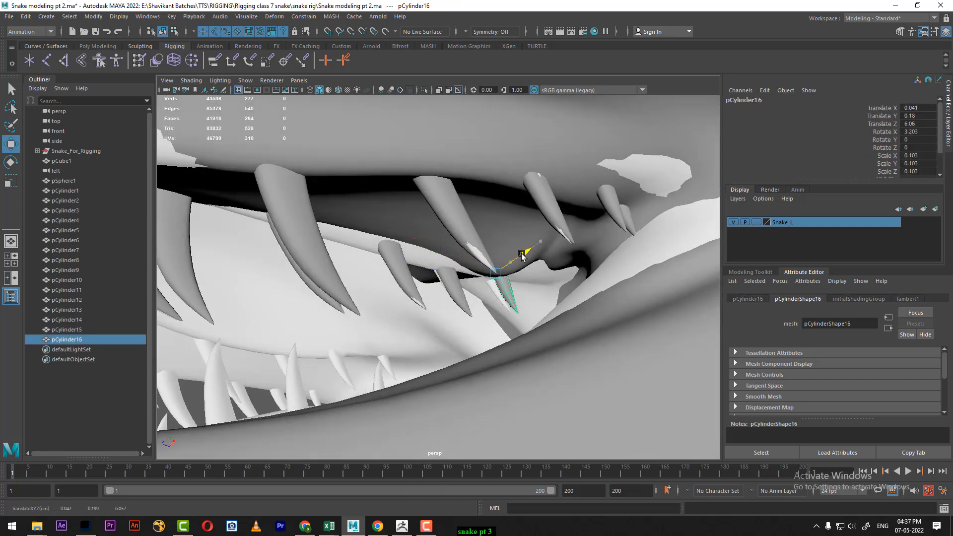
- Inspect the upper teeth around the snake's mouth in the perspective and side views
scroll(518, 287, down, 5)
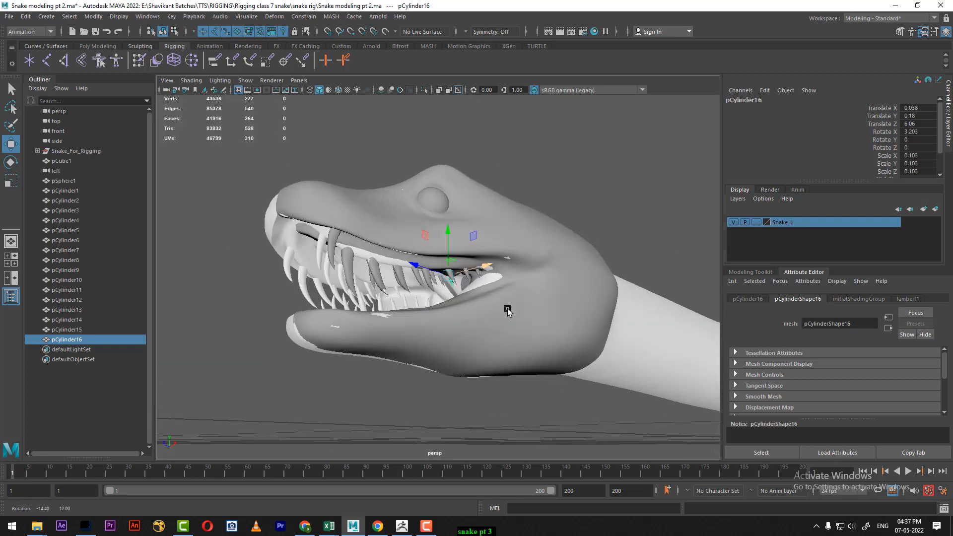
alt+drag(508, 311, 576, 320)
scroll(571, 310, up, 5)
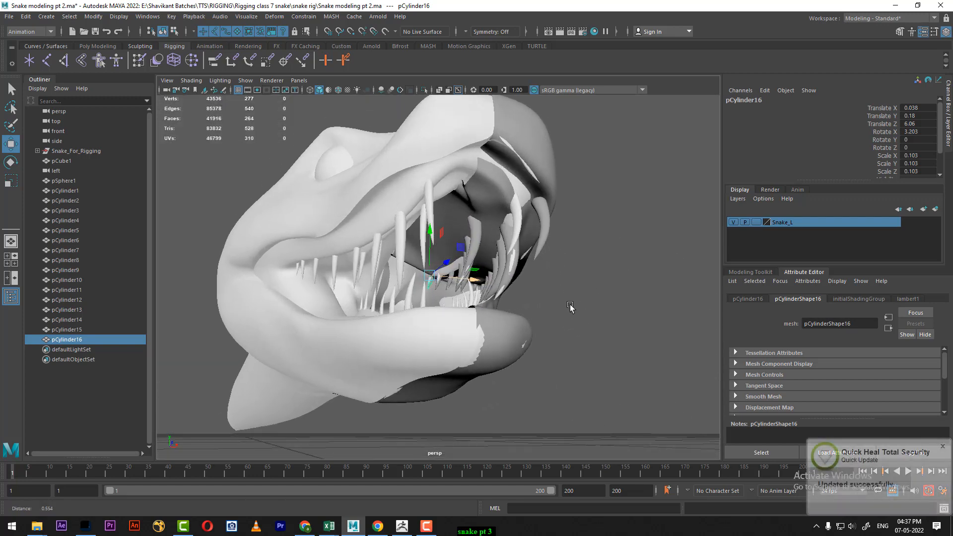
click(571, 225)
alt+drag(571, 225, 473, 234)
alt+middle_drag(474, 234, 438, 296)
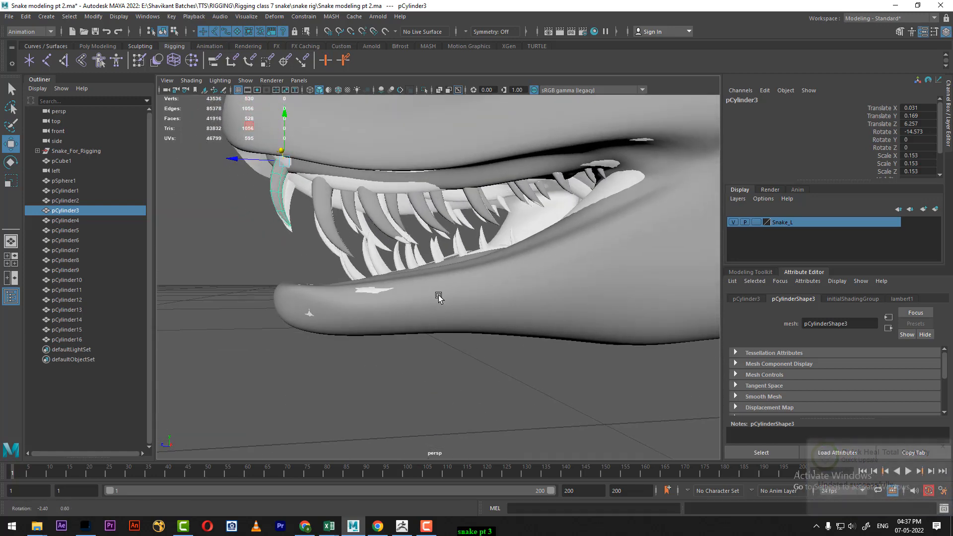
key(space)
drag(522, 290, 467, 288)
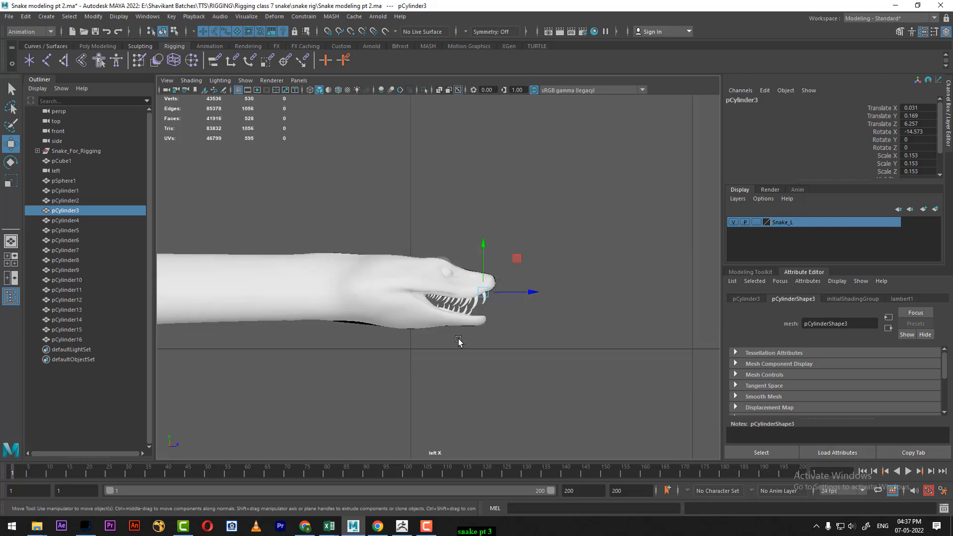
key(space)
drag(529, 346, 580, 306)
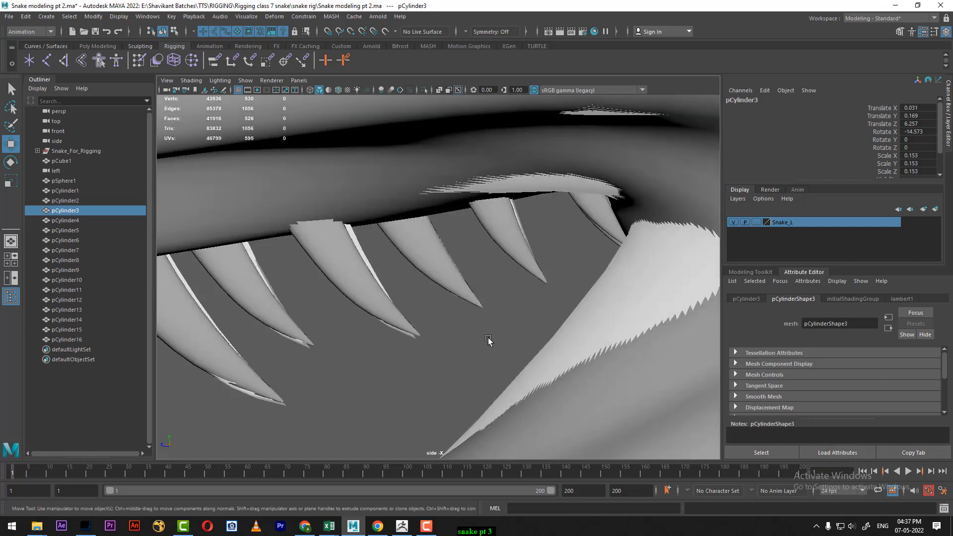
scroll(377, 298, up, 6)
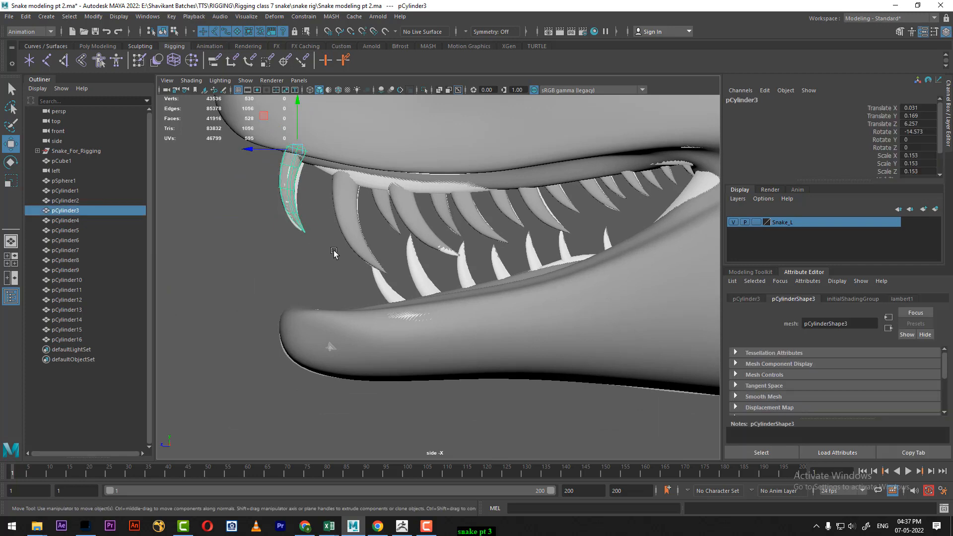
scroll(380, 270, up, 2)
- Duplicate the large front tooth pCylinder1 and set the copy's Rotate X to 180
click(368, 257)
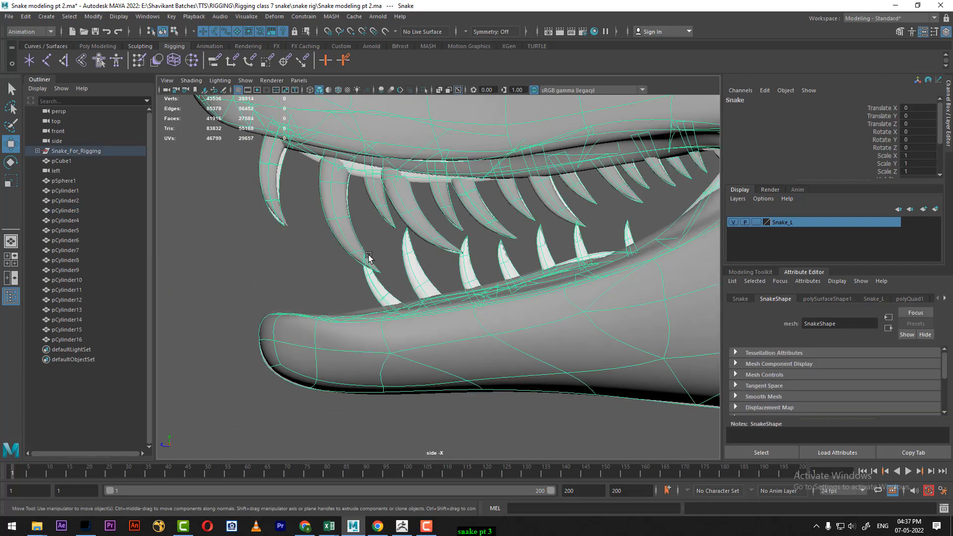
click(342, 247)
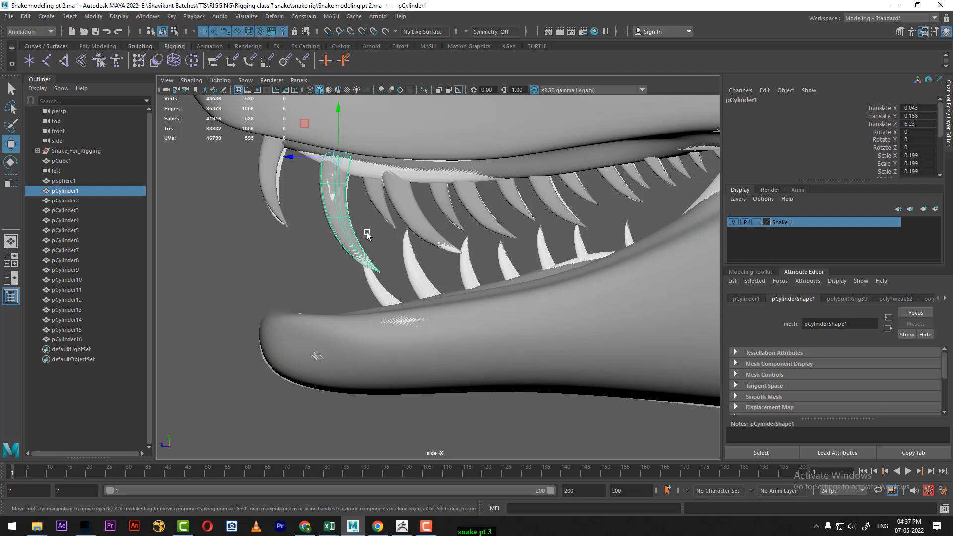
alt+middle_drag(348, 237, 313, 248)
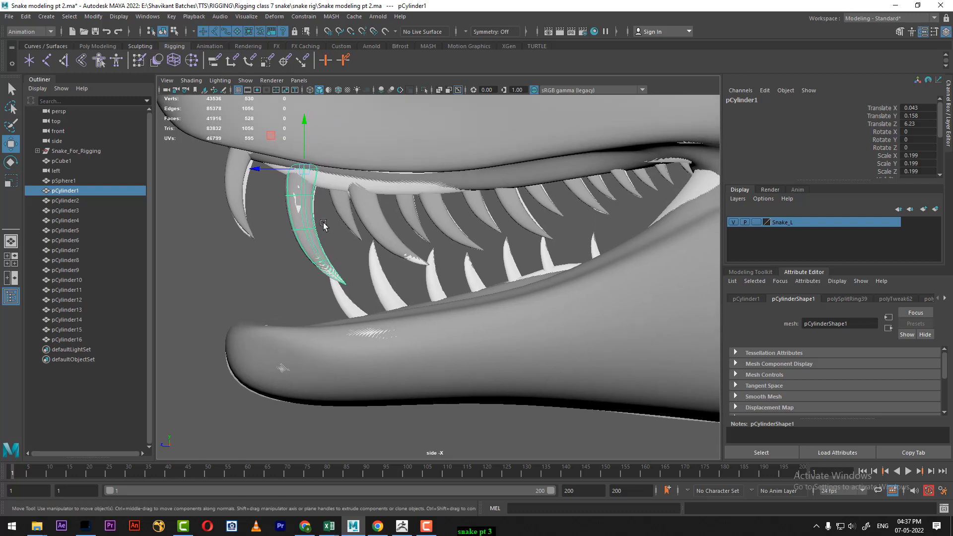
key(ctrl+d)
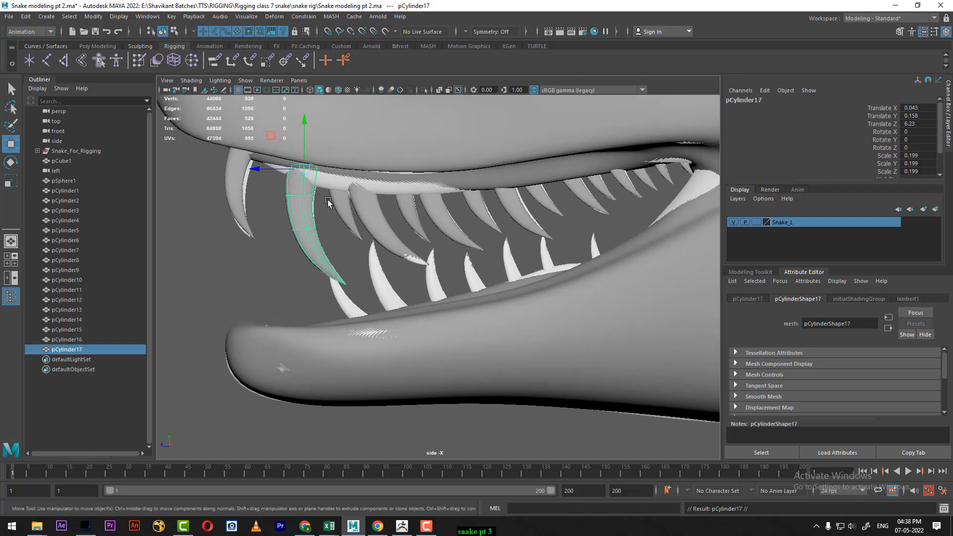
key(e)
drag(341, 149, 308, 137)
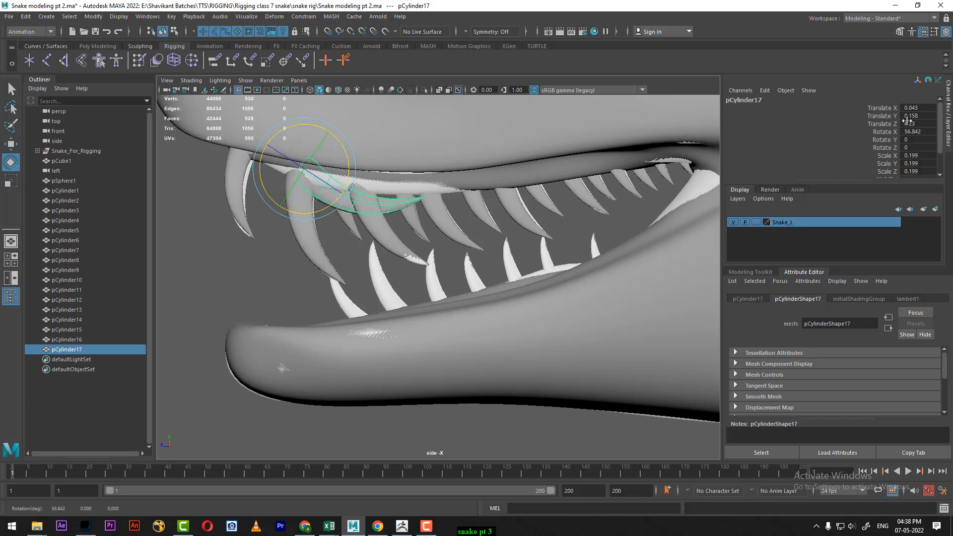
text(180)
key(Return)
- Lower the duplicated tooth to Y 0.093 at the front of the lower jaw and set its Rotate Y to 180
alt+middle_drag(316, 220, 334, 279)
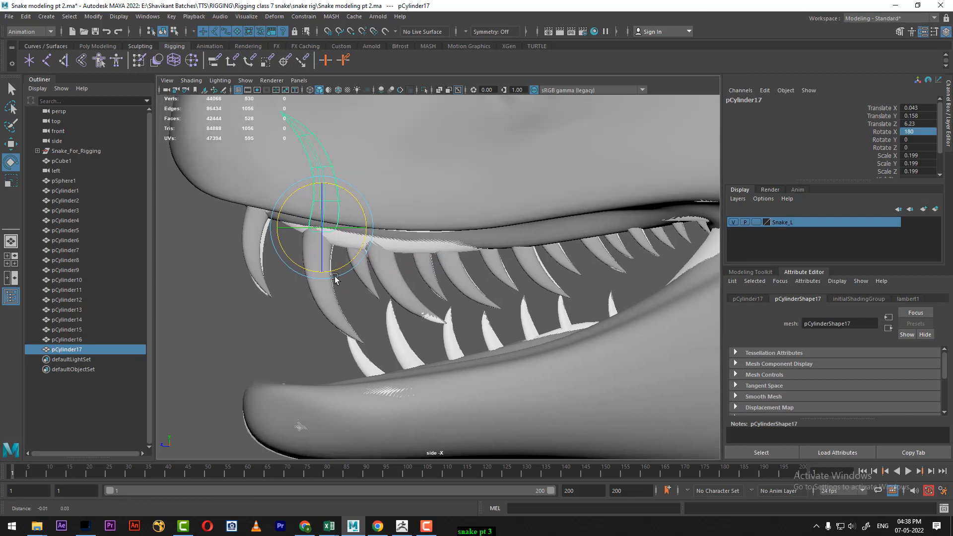
key(w)
drag(322, 185, 336, 326)
key(e)
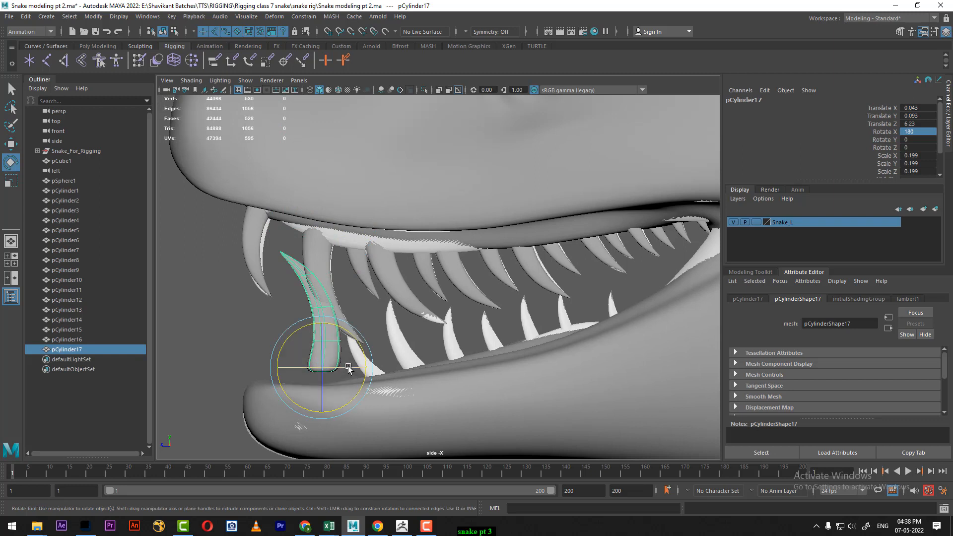
drag(348, 368, 367, 368)
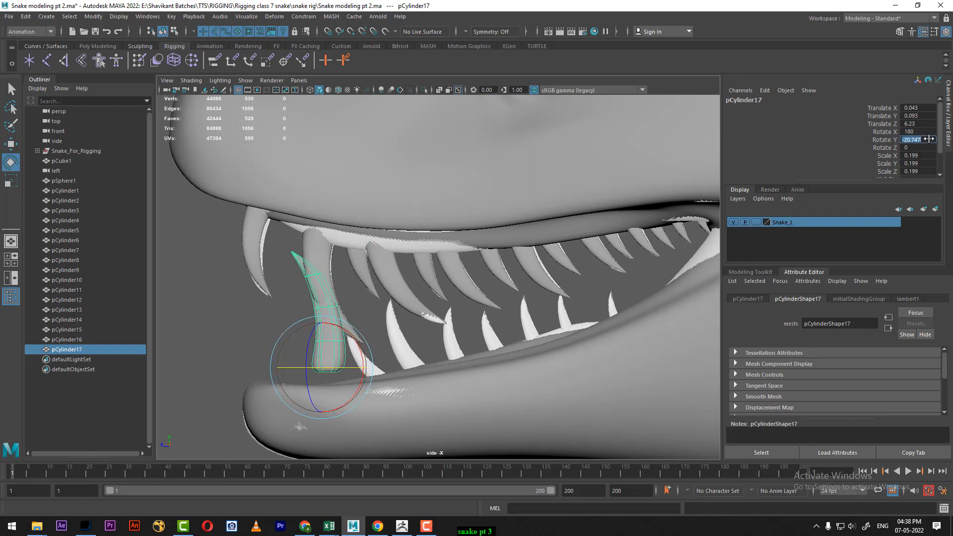
key(Return)
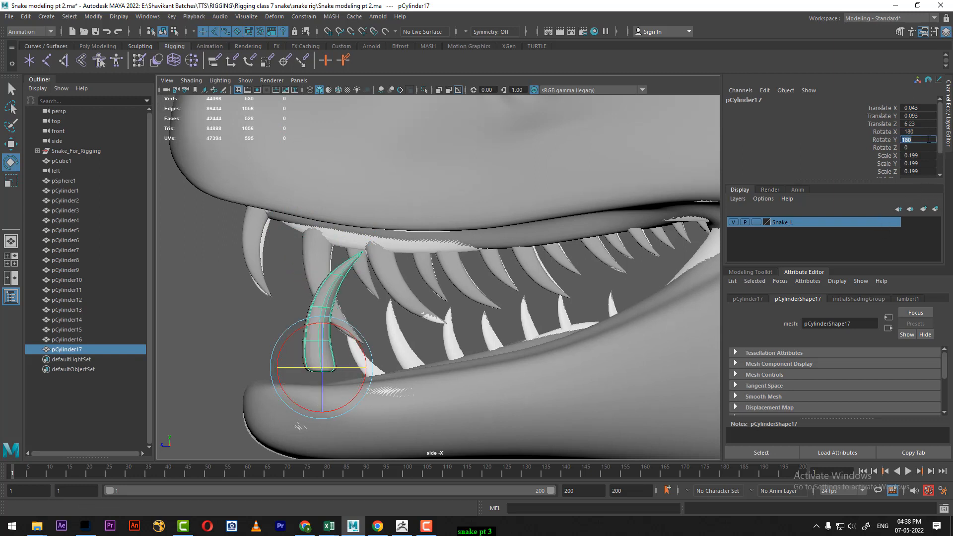
- In the side view, move pCylinder17 back onto the lower jaw's second reference tooth at Y 0.08, Z 6.185
alt+right_drag(376, 353, 408, 346)
key(w)
alt+middle_drag(354, 332, 353, 242)
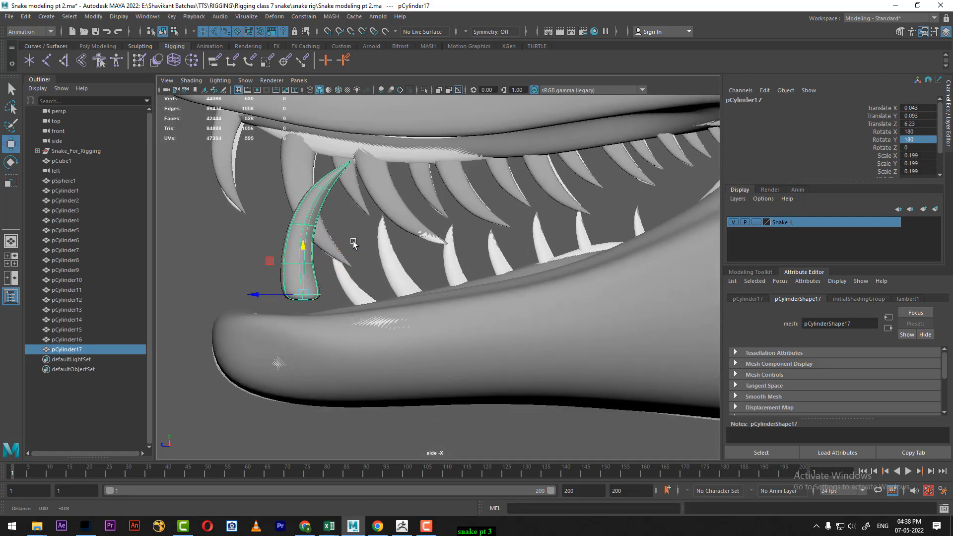
alt+right_drag(353, 243, 361, 247)
drag(299, 295, 427, 322)
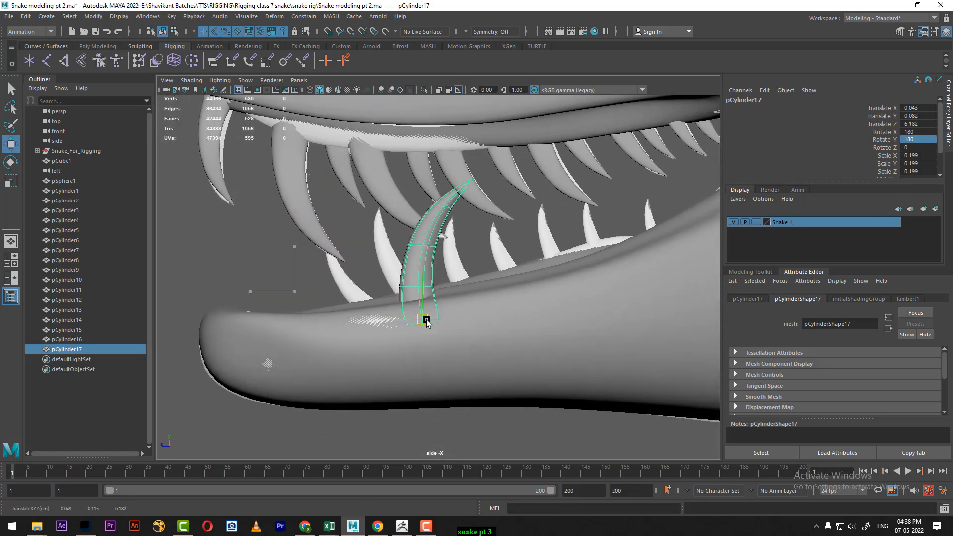
key(4)
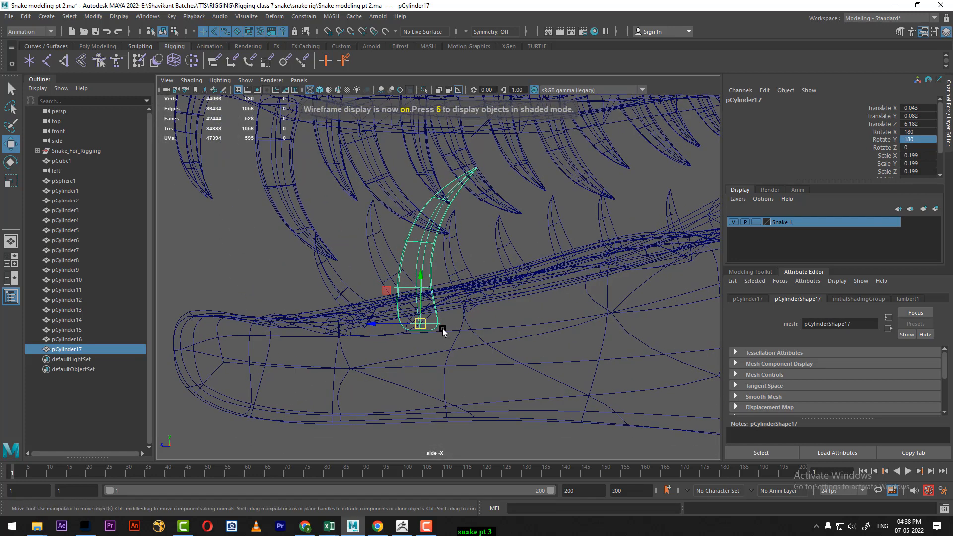
drag(420, 324, 412, 332)
- Rotate pCylinder17 to X 143.198, scale it to 0.167, and shift it to Y 0.084, Z 6.181
key(e)
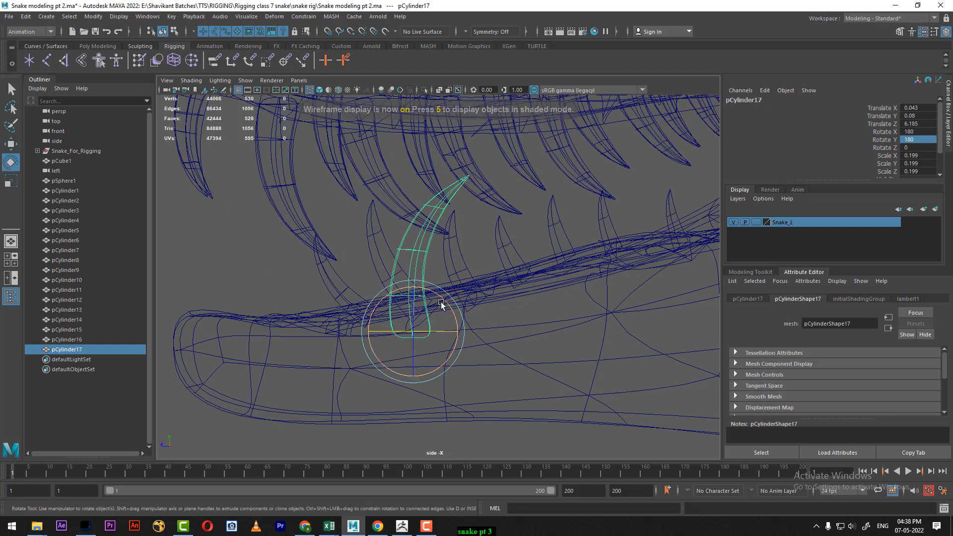
mouse_move(445, 300)
mouse_down()
mouse_move(425, 298)
mouse_move(431, 317)
mouse_move(386, 352)
mouse_move(445, 300)
mouse_up()
key(r)
key(w)
scroll(480, 378, up, 2)
key(e)
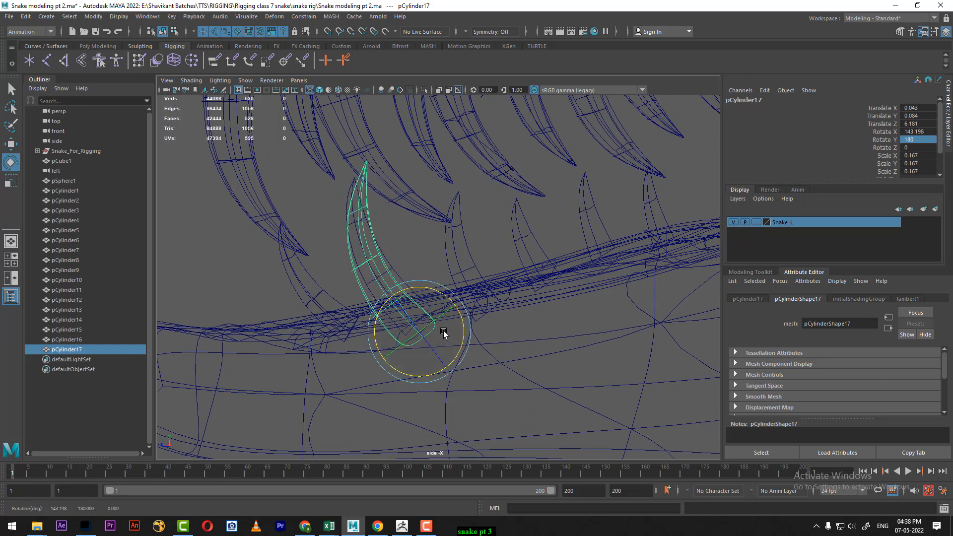
- Scale pCylinder17 down uniformly to 0.153 and rotate it to X 136.125 to follow the reference tooth
key(r)
mouse_move(419, 333)
mouse_down()
mouse_move(410, 339)
mouse_move(422, 333)
mouse_up()
key(w)
scroll(420, 338, up, 2)
key(e)
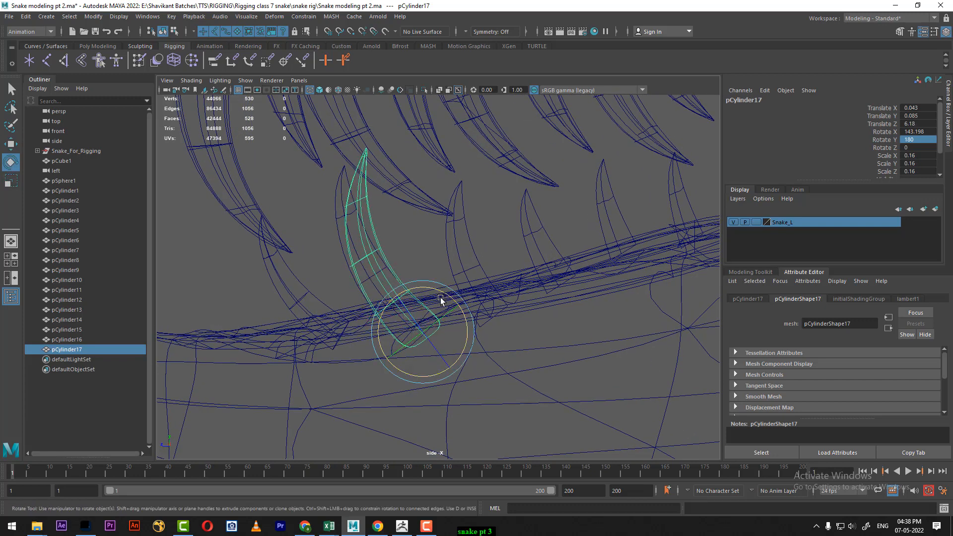
drag(441, 294, 436, 298)
key(r)
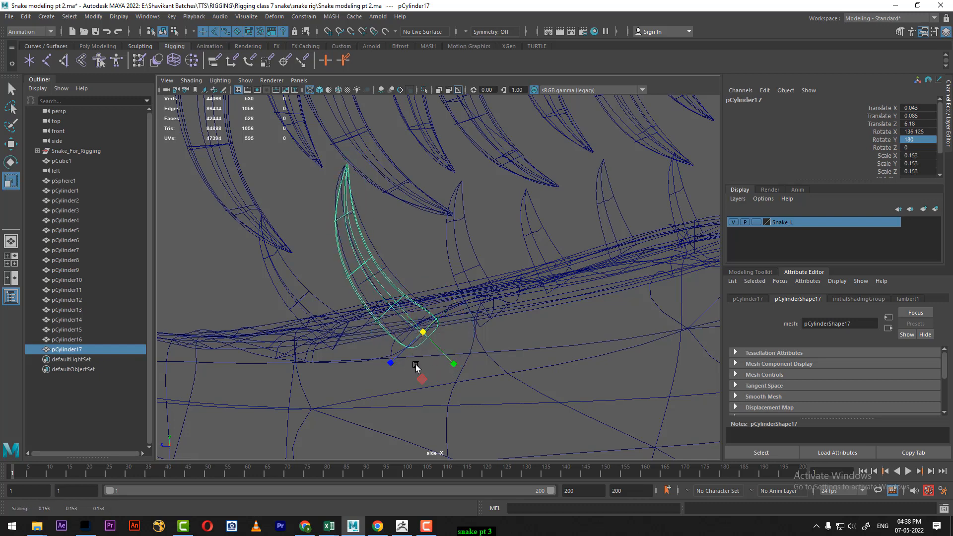
- Fine-tune pCylinder17 to Rotate X 133.522 and position it at Y 0.086, Z 6.178
key(e)
drag(441, 296, 438, 297)
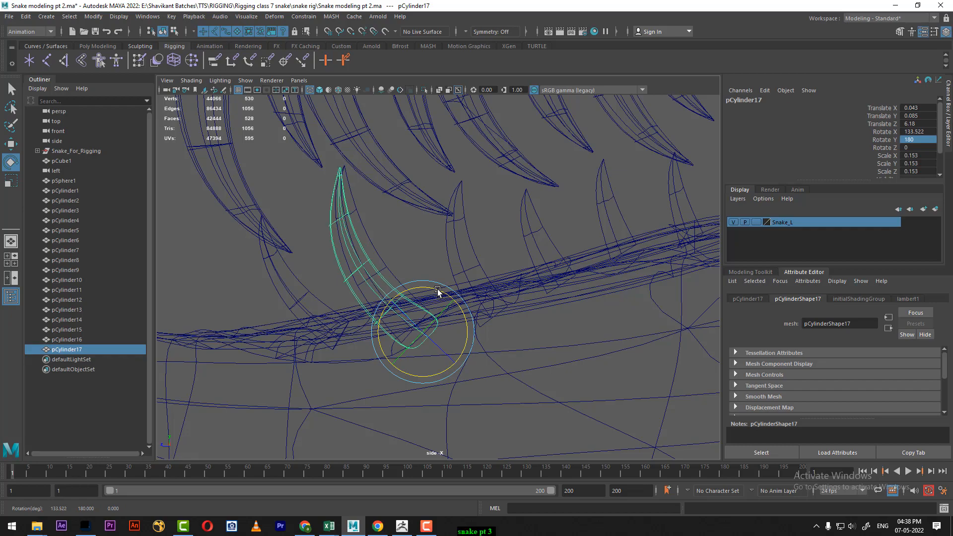
key(w)
drag(423, 330, 432, 333)
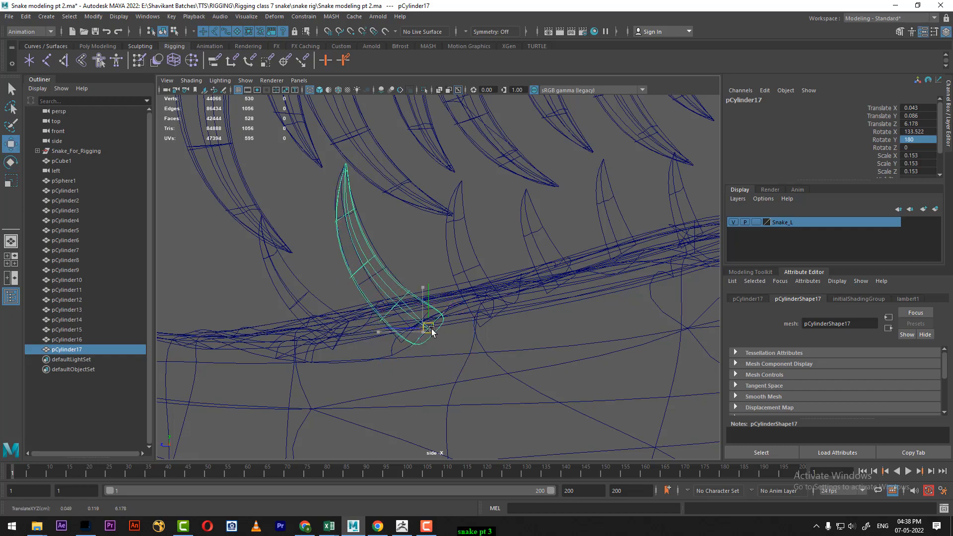
- In the shaded perspective view, move pCylinder17 inward to X 0.014 to line up with the lower tooth row
alt+right_drag(432, 345, 468, 360)
key(space)
drag(468, 360, 546, 293)
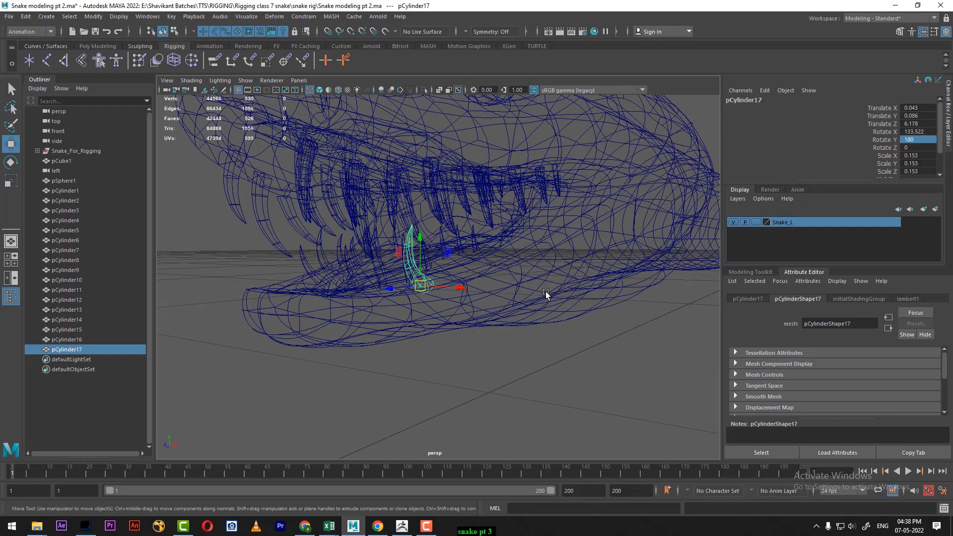
scroll(526, 308, up, 3)
key(5)
mouse_move(481, 317)
alt+mouse_down()
mouse_move(520, 310)
mouse_move(339, 273)
mouse_move(391, 274)
alt+mouse_up()
scroll(511, 318, up, 5)
scroll(353, 273, down, 5)
- Select pCylinder17's tip vertices, widen the soft-selection falloff, and shift the tip to match the reference tooth
right_drag(611, 219, 561, 221)
scroll(478, 247, up, 4)
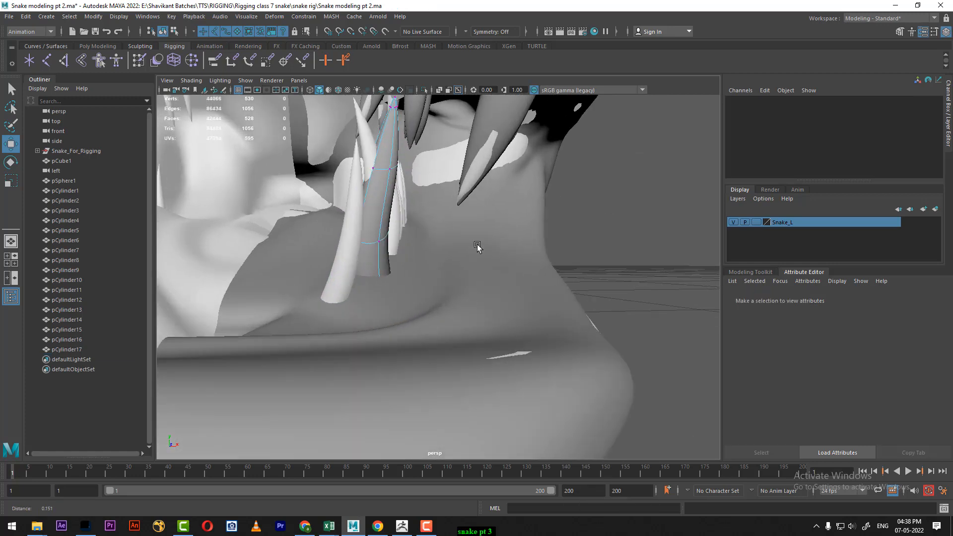
scroll(477, 246, up, 1)
alt+middle_drag(449, 106, 455, 225)
drag(432, 193, 369, 246)
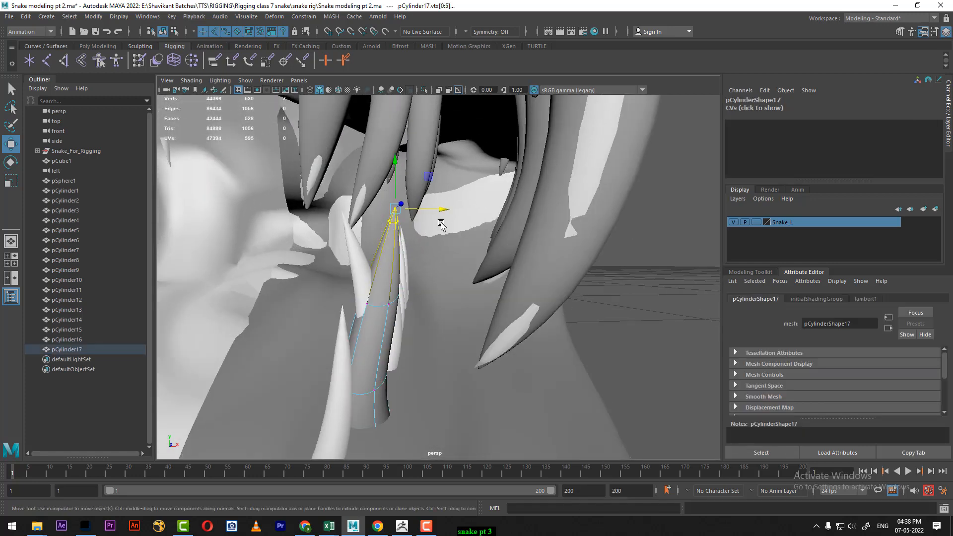
drag(443, 214, 398, 214)
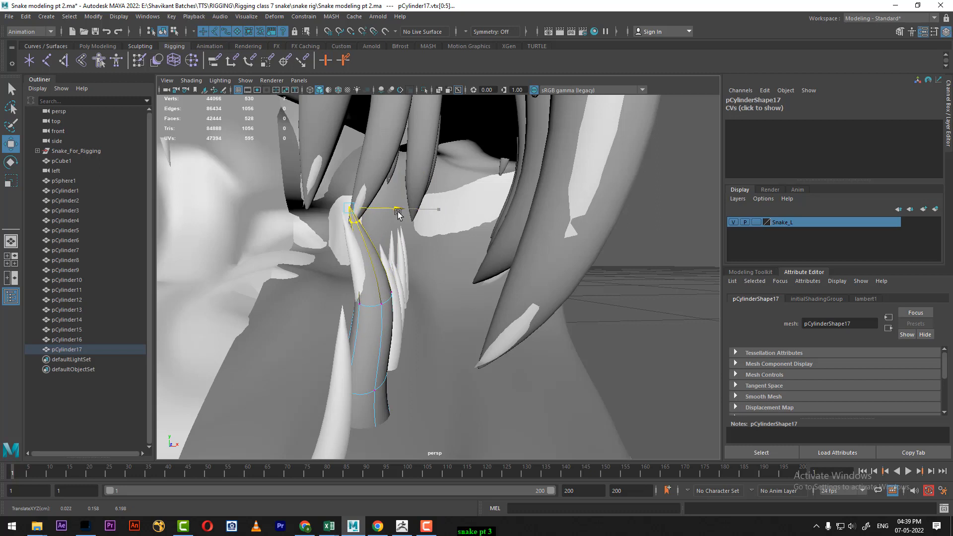
key(ctrl+z)
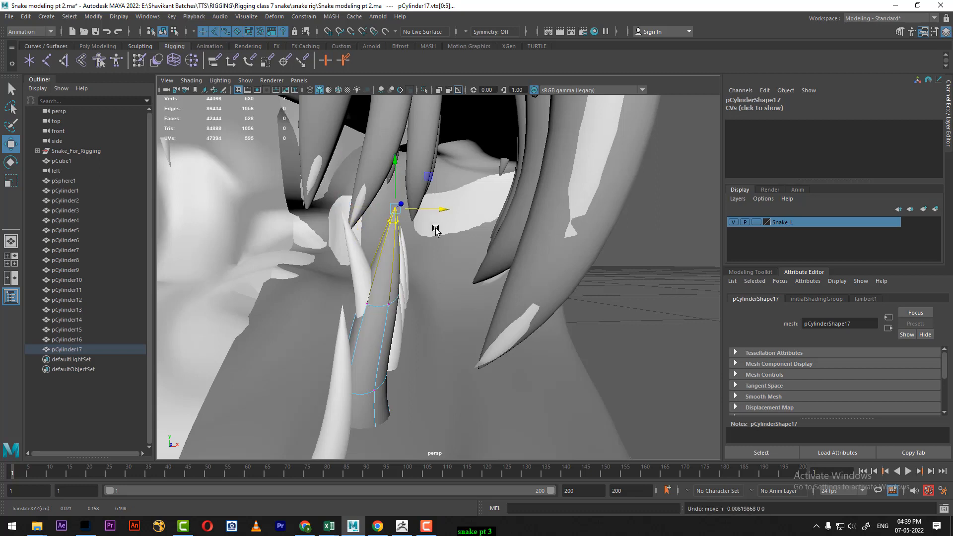
drag(454, 217, 530, 218)
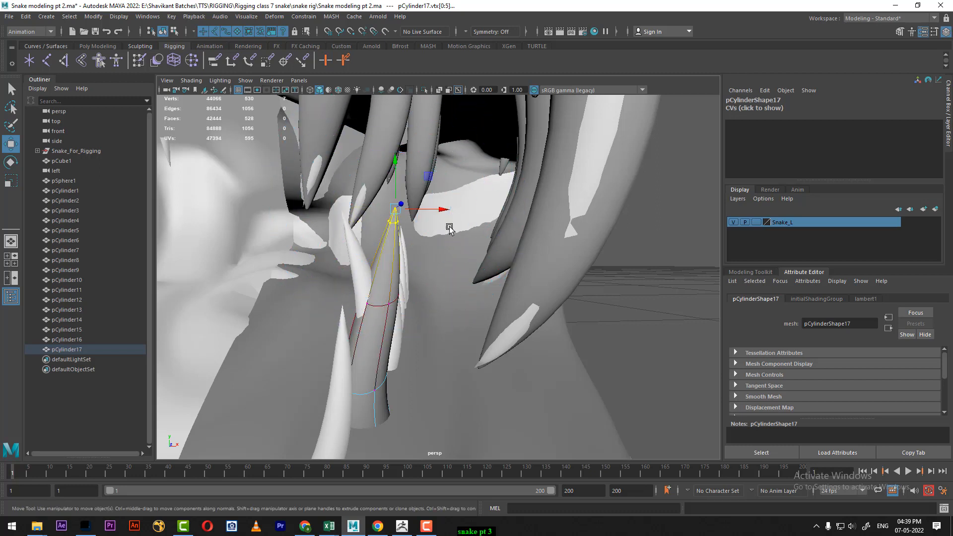
drag(444, 213, 643, 249)
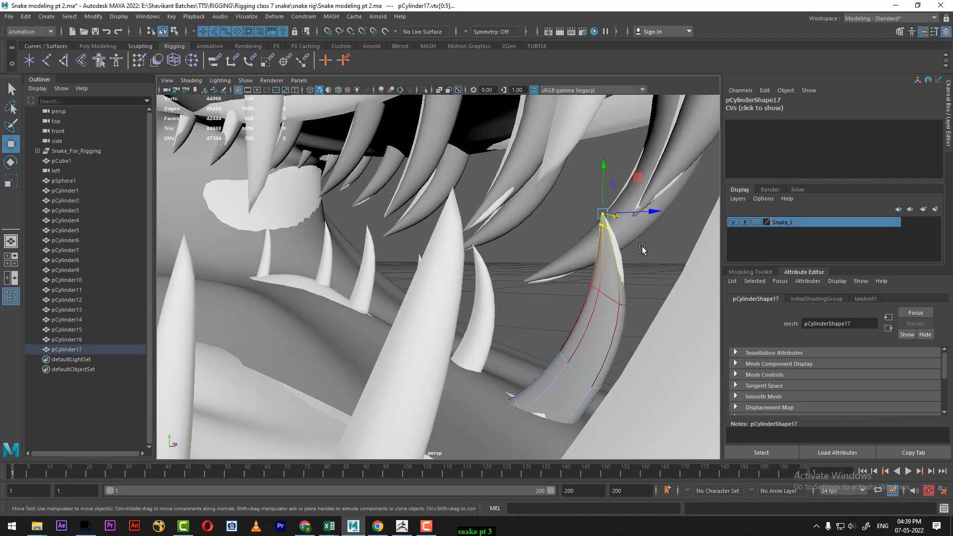
drag(654, 217, 659, 216)
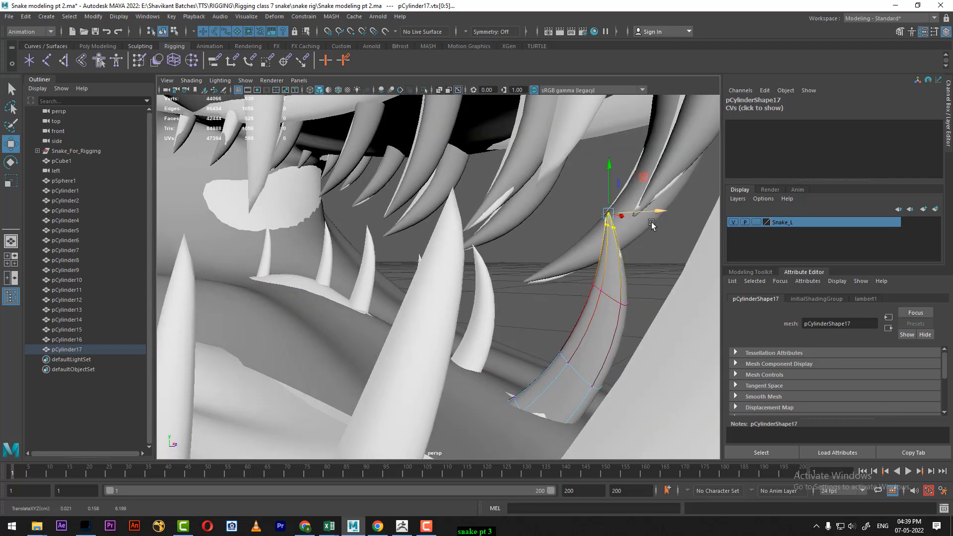
- In the side view, adjust the soft-selection falloff and move pCylinder17's middle vertices to fit the reference tooth's curve
alt+right_drag(652, 223, 545, 323)
alt+drag(544, 323, 419, 299)
alt+right_drag(419, 300, 448, 350)
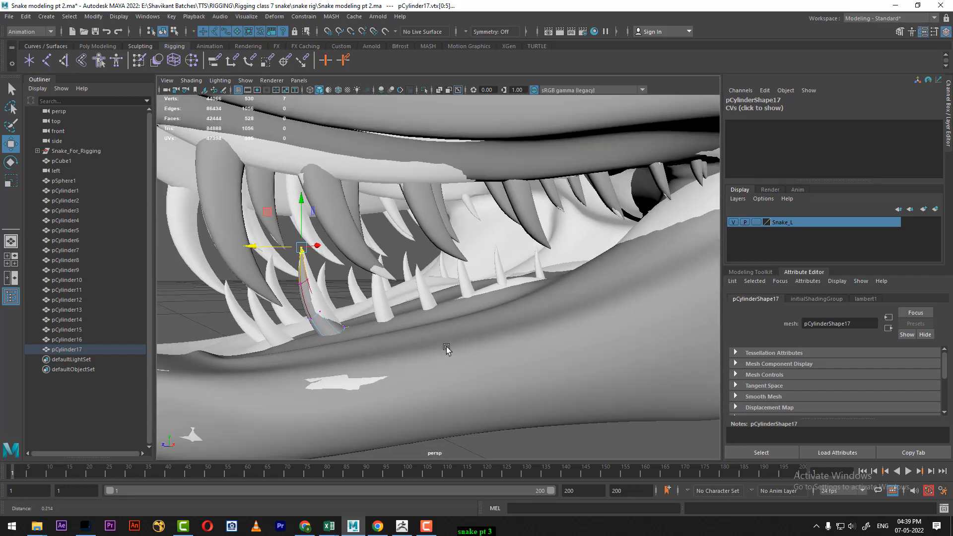
alt+middle_drag(377, 350, 422, 344)
alt+right_drag(370, 338, 409, 346)
alt+drag(329, 266, 418, 281)
key(space)
alt+right_drag(368, 296, 379, 298)
alt+middle_drag(405, 303, 434, 328)
alt+right_drag(380, 294, 406, 299)
key(b)
mouse_move(356, 222)
mouse_down()
mouse_move(332, 239)
mouse_move(345, 221)
mouse_up()
drag(410, 258, 387, 288)
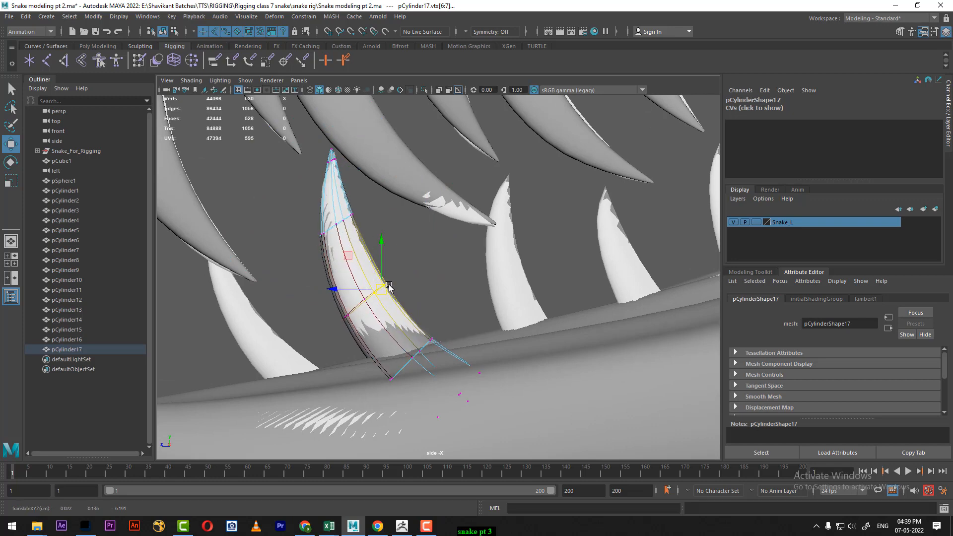
- Select pCylinder17 as a whole object, duplicate it, and move the copy back along the lower jaw to Y 0.088, Z 6.155
right_drag(341, 263, 411, 226)
click(429, 260)
click(357, 309)
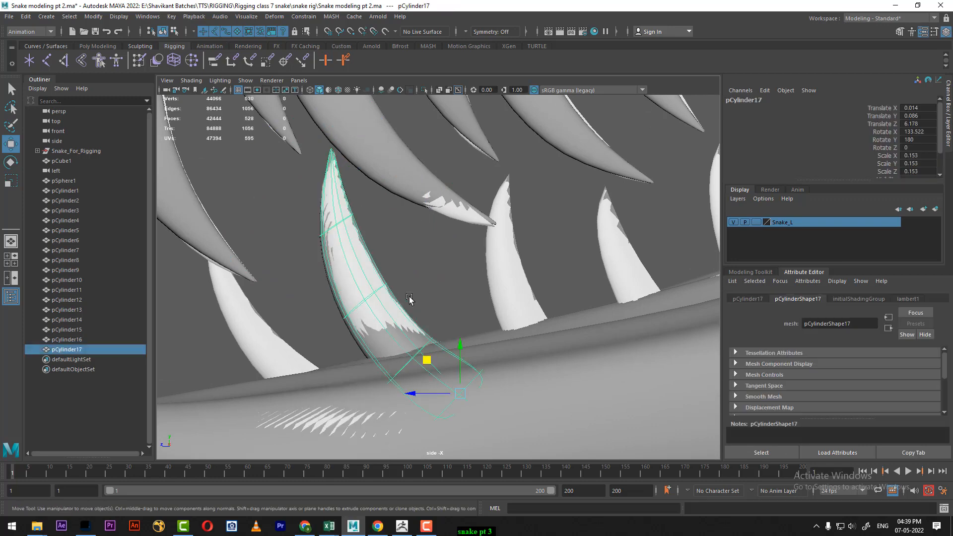
key(space)
drag(408, 343, 586, 274)
key(space)
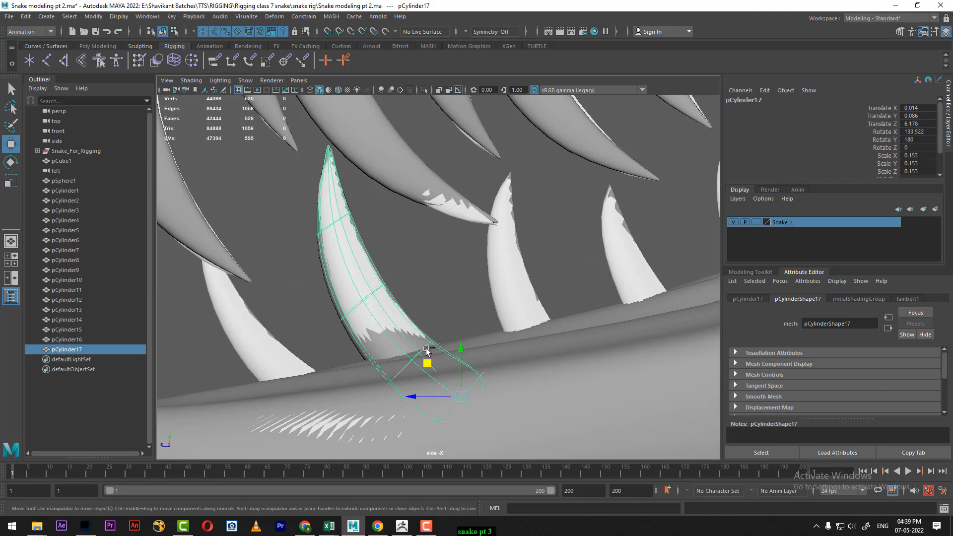
key(ctrl+d)
drag(458, 396, 607, 384)
alt+middle_drag(586, 359, 530, 357)
- Rotate the duplicated tooth to X 147.076 and scale it uniformly to 0.121
key(e)
drag(570, 352, 579, 356)
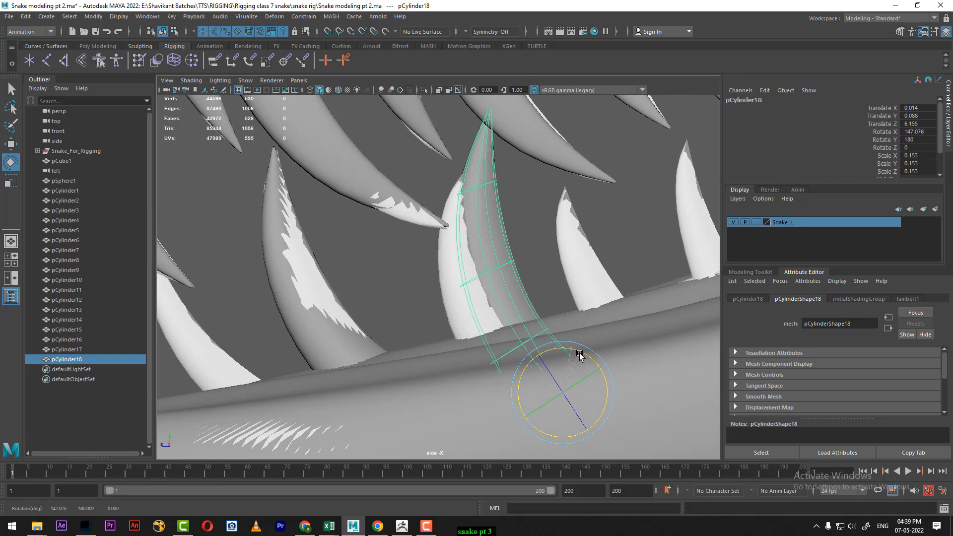
key(r)
drag(552, 397, 485, 430)
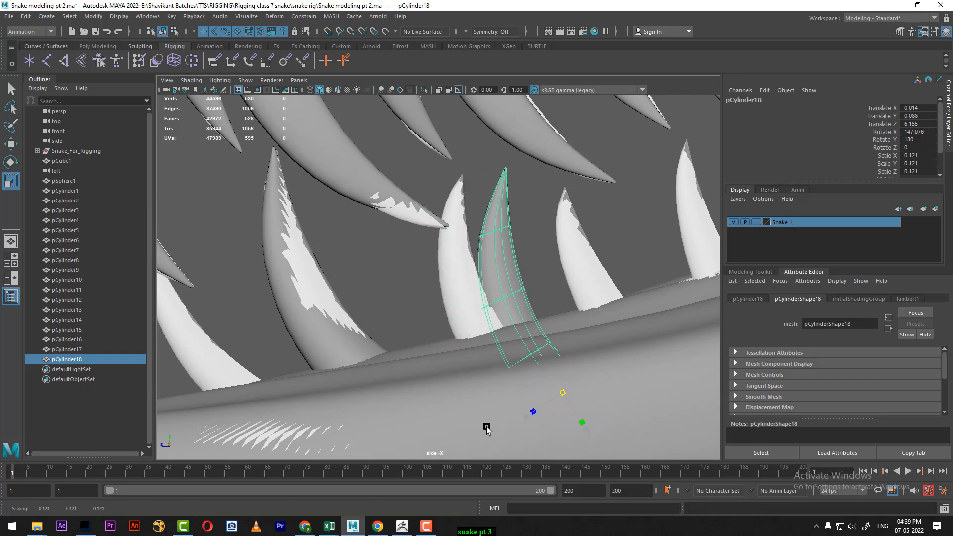
- Fit pCylinder18 over the third lower reference tooth at Y 0.088, Z 6.161 with Rotate X 145.876
key(w)
drag(563, 396, 524, 408)
key(e)
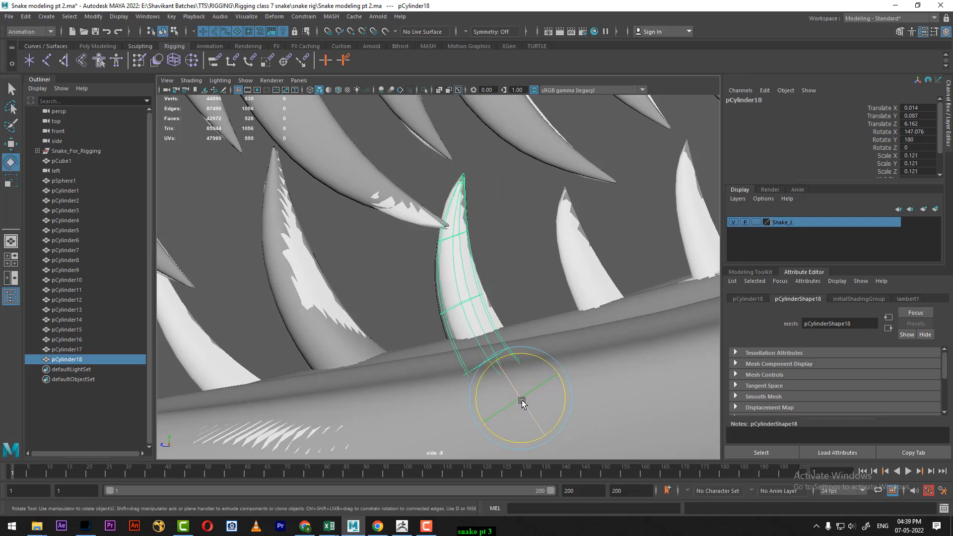
drag(546, 365, 540, 362)
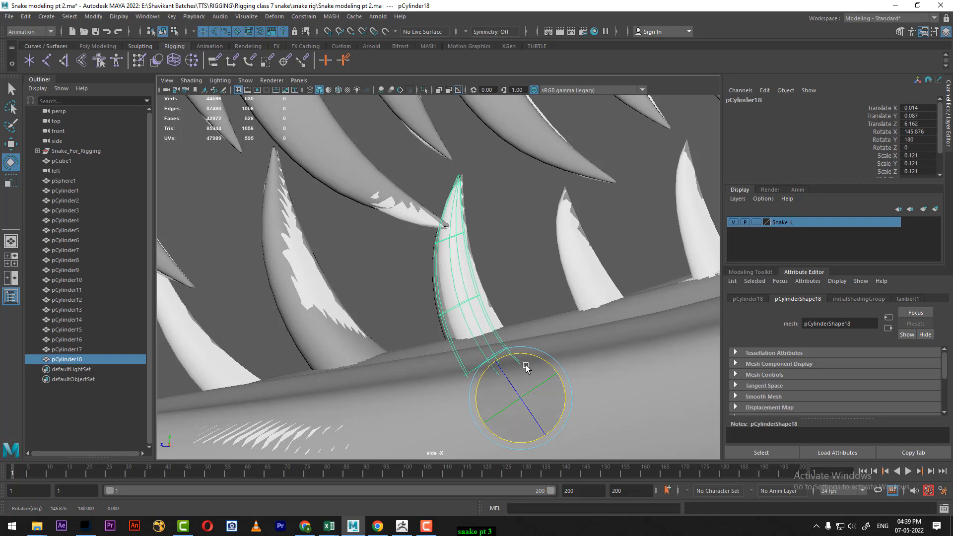
key(w)
drag(526, 404, 529, 403)
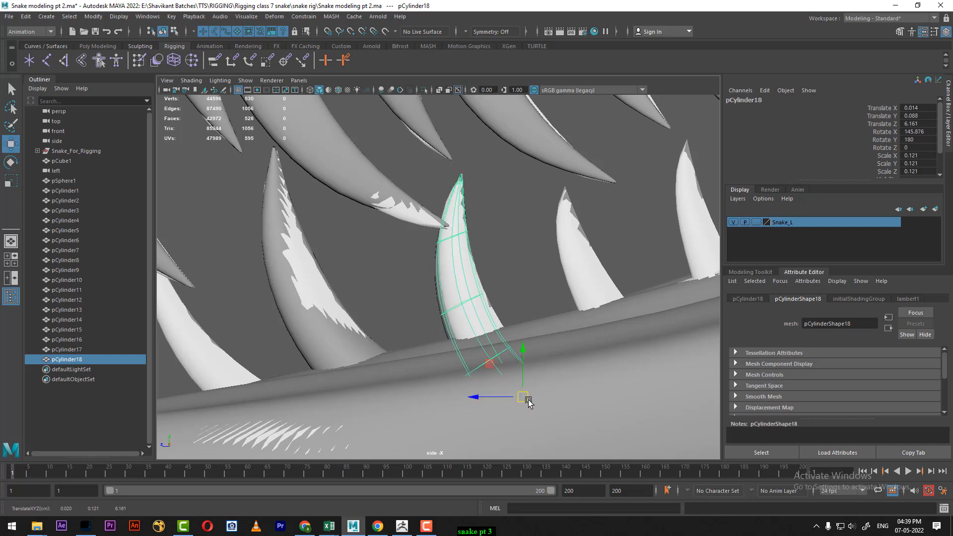
- Duplicate pCylinder18 and move the copy forward to the frontmost lower tooth at Y 0.085, Z 6.2
scroll(528, 401, down, 6)
scroll(506, 379, up, 3)
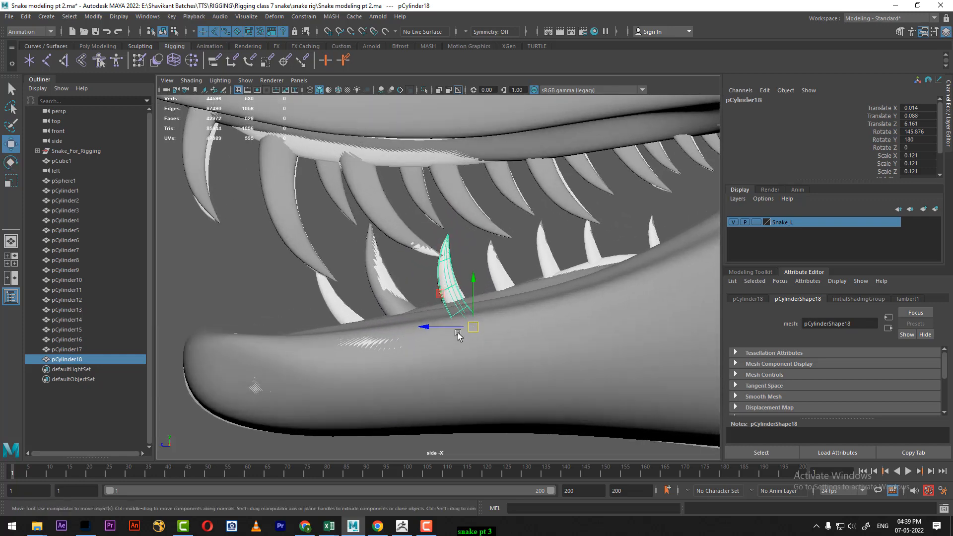
key(ctrl+d)
drag(443, 329, 335, 351)
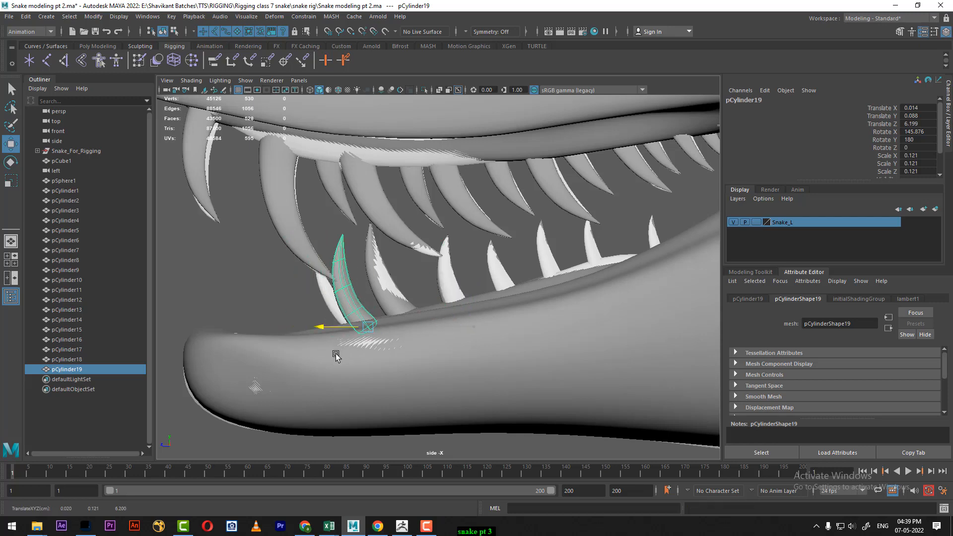
scroll(347, 363, up, 2)
scroll(347, 363, up, 3)
alt+middle_drag(375, 398, 489, 355)
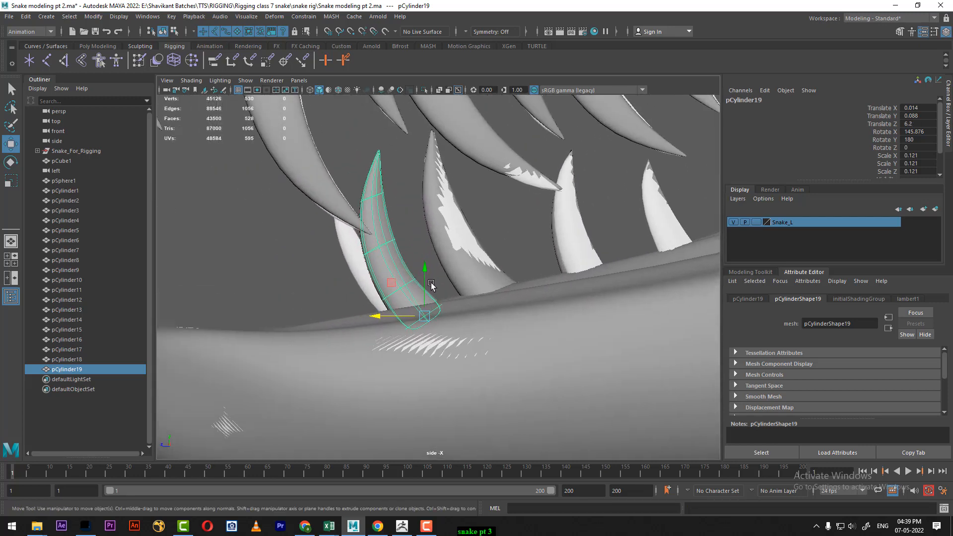
drag(428, 276, 427, 289)
key(4)
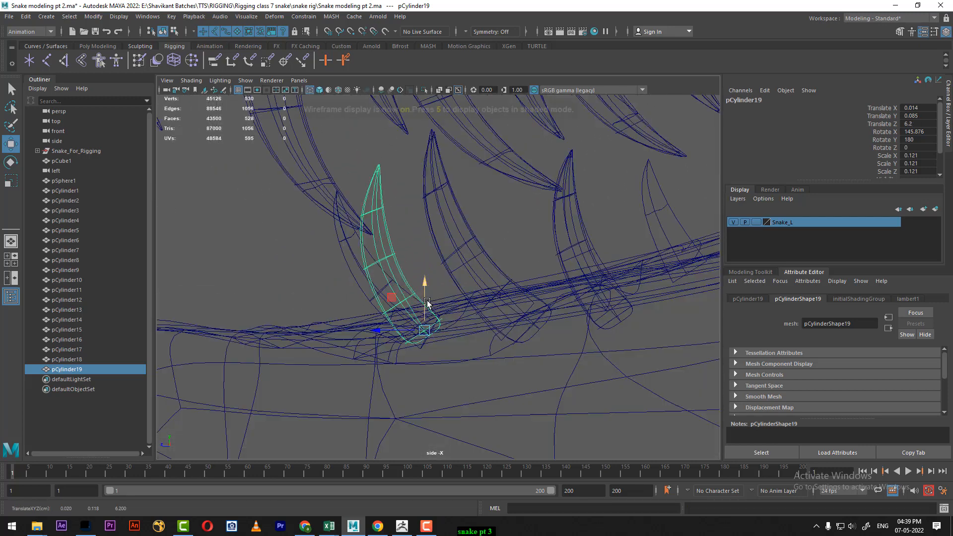
- Rotate pCylinder19 to X 125.027 and shift it to Z 6.198 to follow the front reference tooth
key(e)
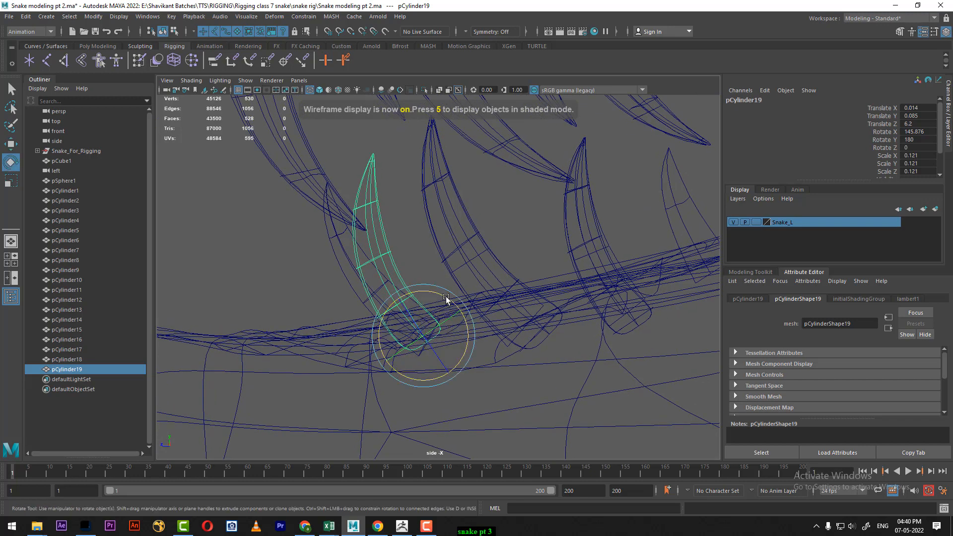
mouse_move(446, 298)
mouse_down()
mouse_move(437, 308)
mouse_move(435, 298)
mouse_up()
key(w)
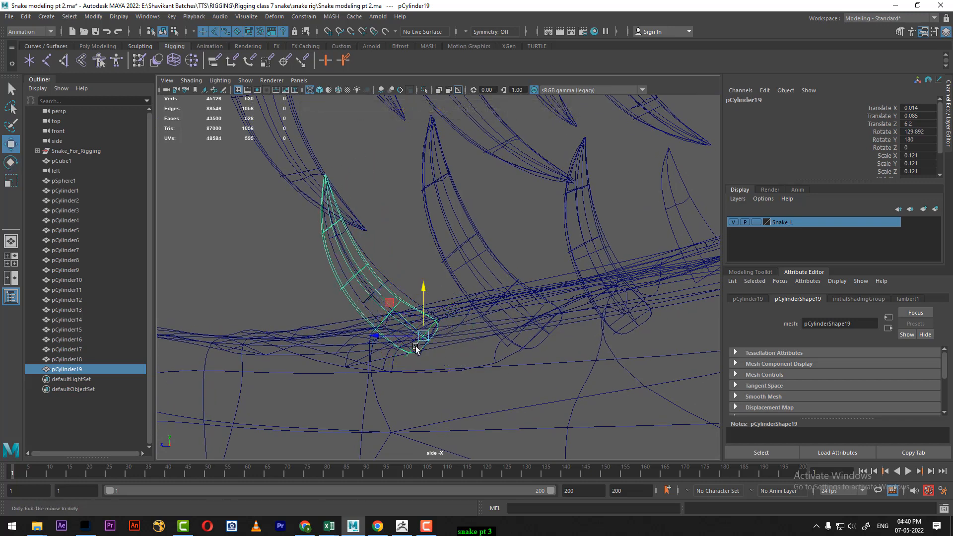
scroll(416, 349, up, 1)
drag(423, 348, 432, 355)
drag(427, 355, 433, 350)
key(e)
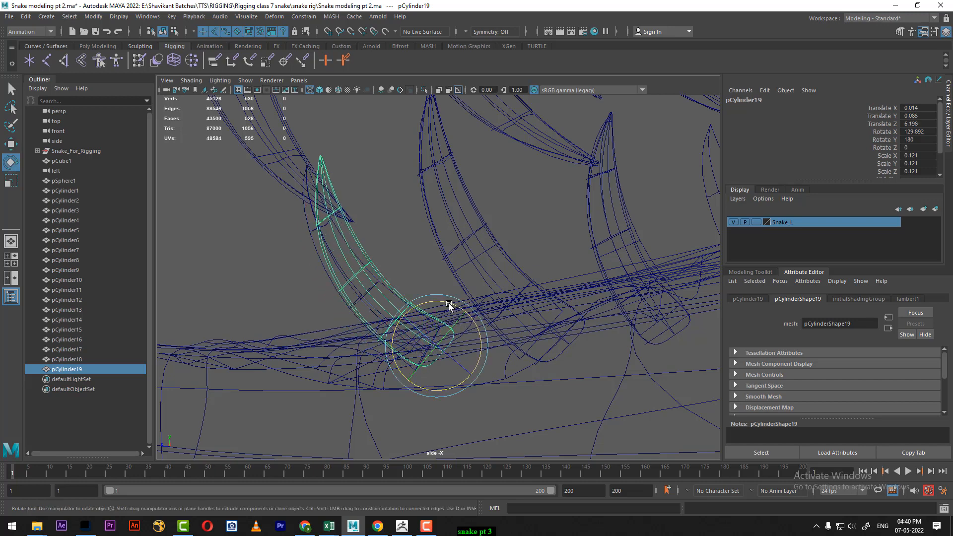
mouse_move(449, 305)
mouse_down()
mouse_move(440, 290)
mouse_move(528, 307)
mouse_move(466, 331)
mouse_up()
- In the shaded perspective view, move pCylinder19 sideways to X 0.01 to line up with the front lower tooth
key(w)
key(space)
key(5)
scroll(501, 318, up, 3)
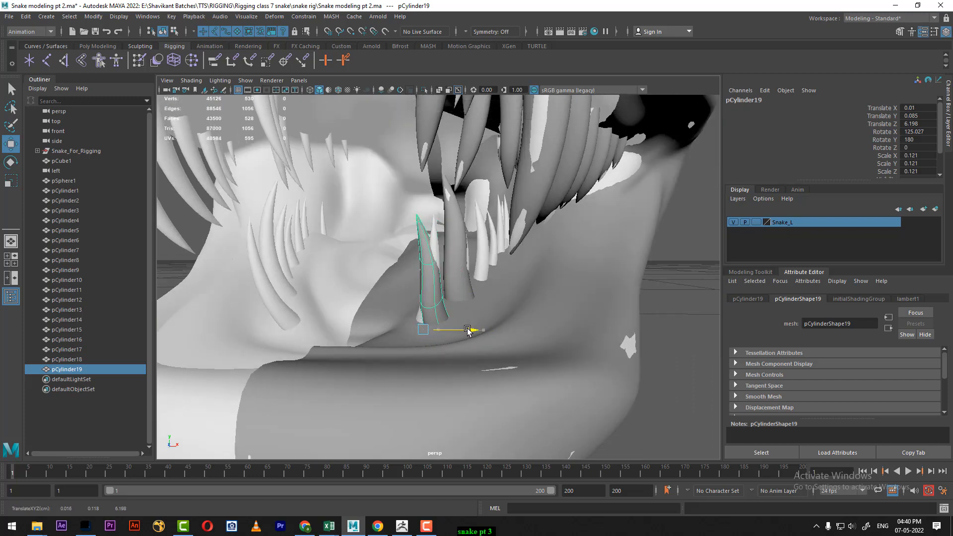
- Soft-select vertices on pCylinder19 in the perspective view and move them sideways to follow the front lower reference tooth
right_drag(668, 241, 615, 248)
alt+drag(523, 306, 387, 379)
alt+drag(429, 367, 477, 334)
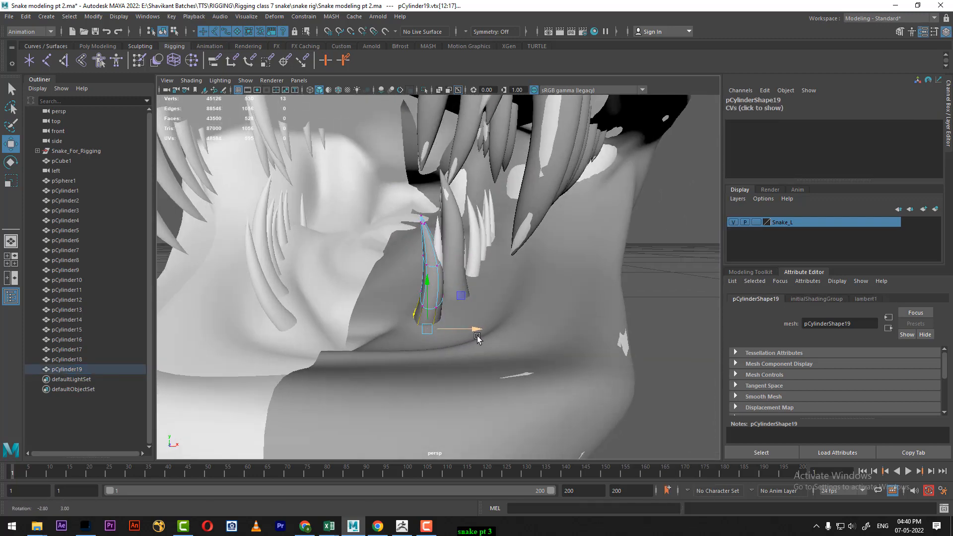
alt+drag(482, 243, 509, 278)
- In the side view, adjust the soft-selection radius and fit pCylinder19's tip, middle and base vertices to the front reference tooth's outline
key(b)
key(space)
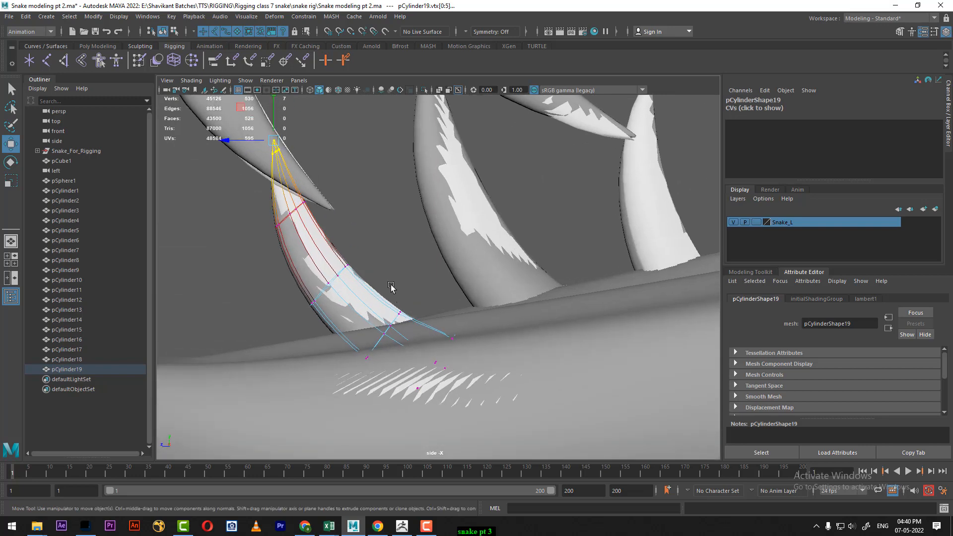
drag(368, 251, 350, 265)
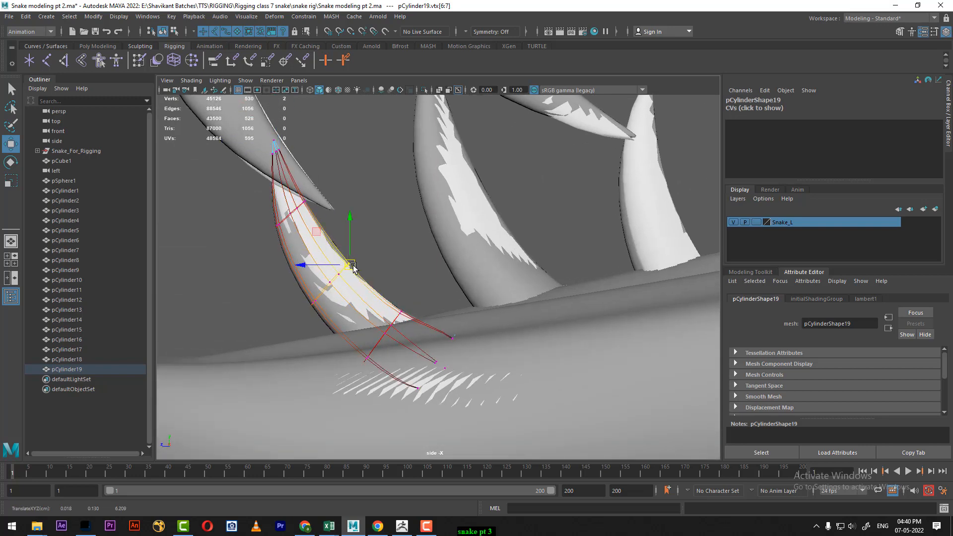
drag(409, 280, 402, 313)
alt+middle_drag(358, 282, 377, 298)
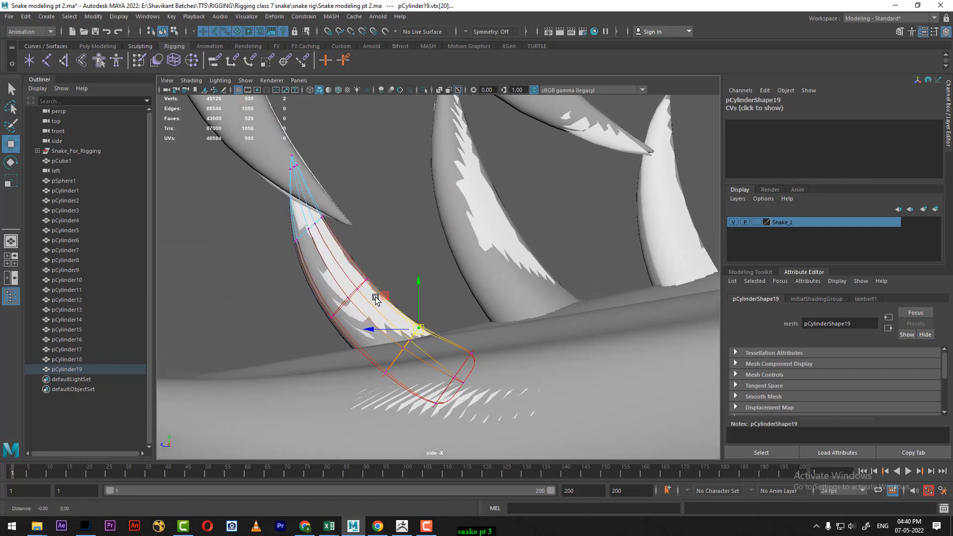
right_drag(331, 240, 397, 228)
click(392, 278)
- In the perspective view, switch to pCylinder18 and move its soft-selected tip vertices sideways toward the third lower reference tooth's tip
key(space)
drag(393, 288, 394, 263)
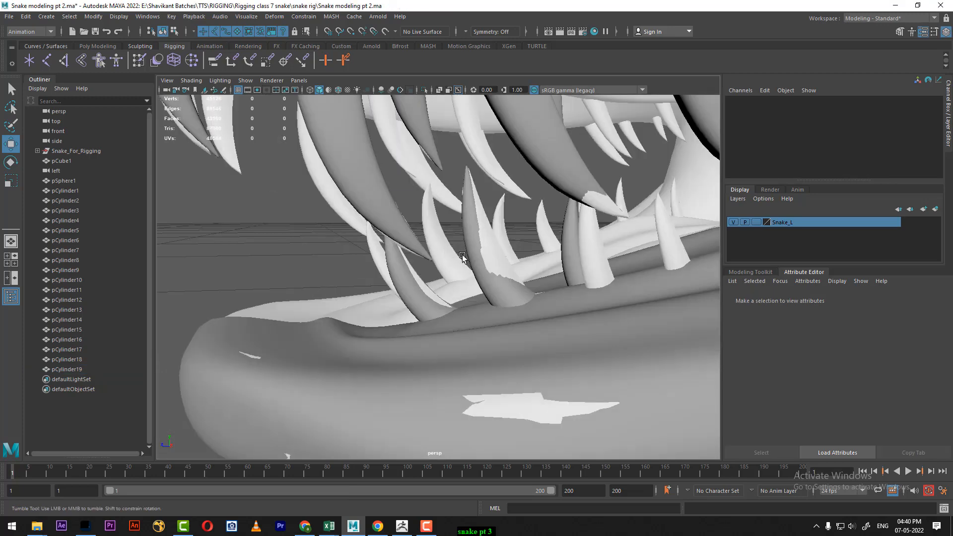
alt+drag(463, 260, 544, 301)
click(497, 280)
click(556, 244)
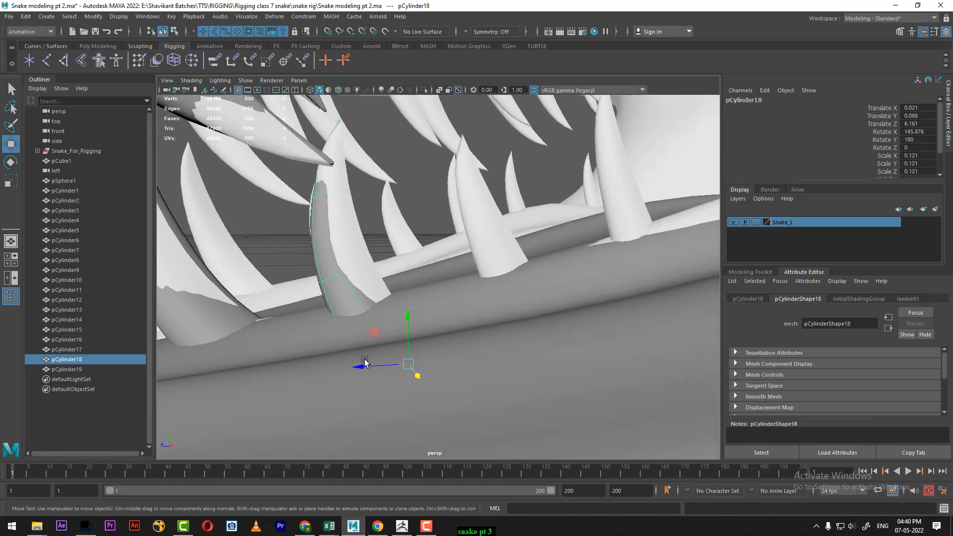
drag(365, 362, 536, 264)
right_drag(543, 206, 513, 210)
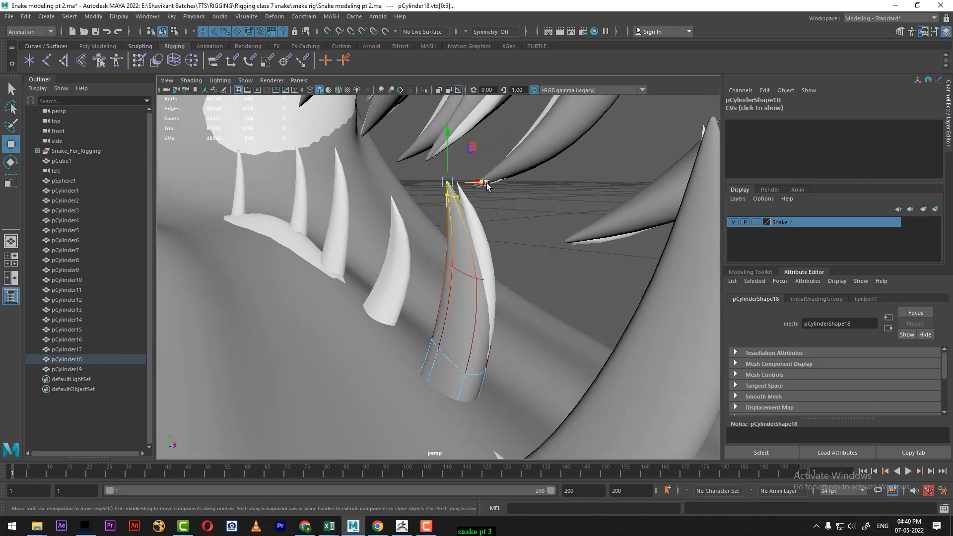
drag(487, 185, 459, 313)
right_drag(403, 251, 427, 250)
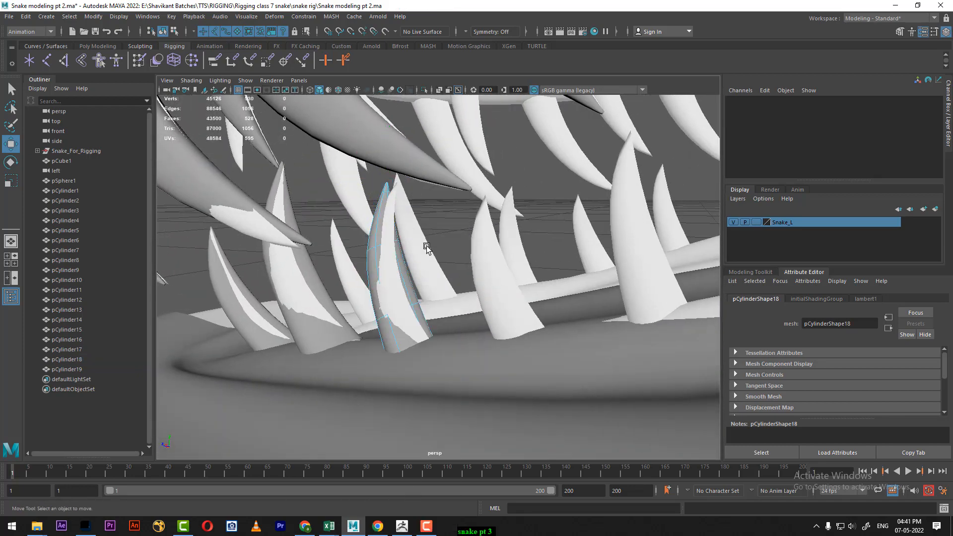
- Reselect pCylinder18's tip vertices and refine their sideways position against the reference tooth
double_click(416, 304)
mouse_move(469, 305)
alt+mouse_down()
mouse_move(382, 327)
mouse_move(457, 291)
mouse_move(419, 283)
mouse_move(462, 276)
mouse_move(387, 264)
mouse_move(465, 309)
alt+mouse_up()
right_drag(555, 211, 499, 200)
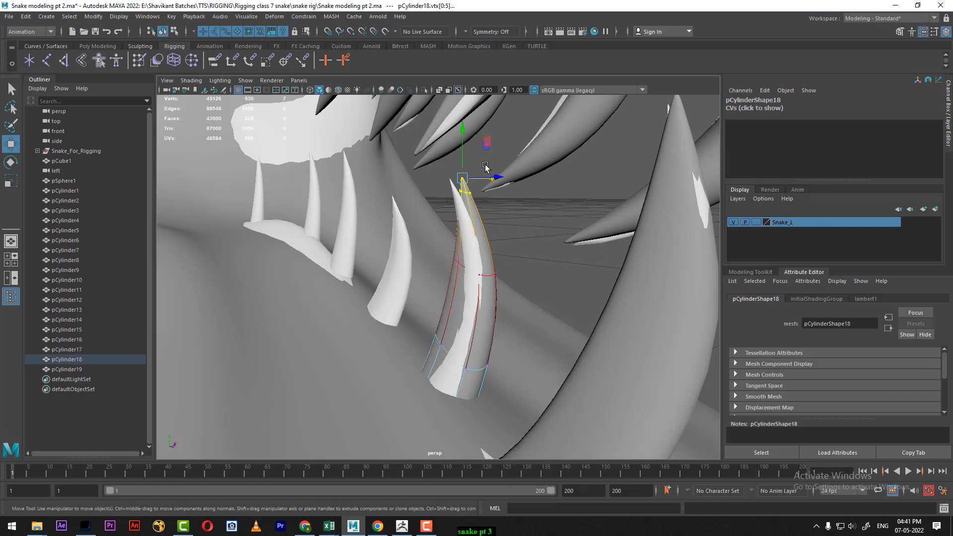
alt+drag(486, 167, 409, 183)
alt+drag(418, 231, 410, 236)
- In the side view, fit pCylinder18's tip, middle and base vertices to the third reference tooth's outline and return to object mode
key(space)
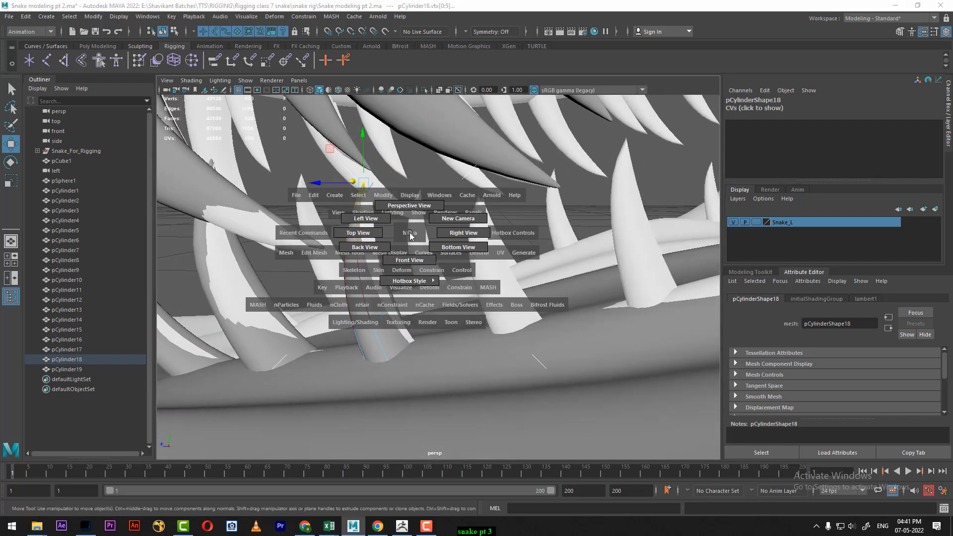
click(474, 236)
alt+middle_drag(507, 240, 556, 160)
drag(556, 160, 571, 158)
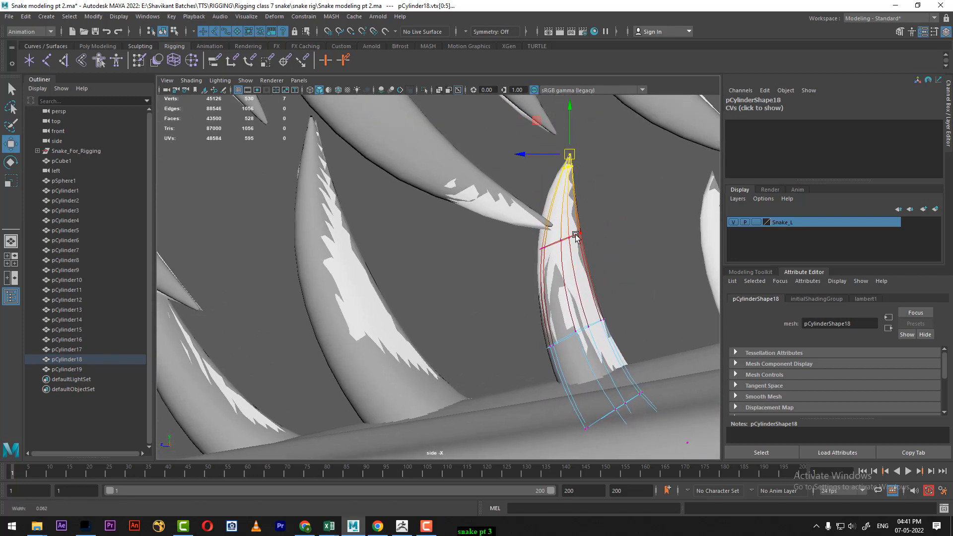
scroll(558, 251, up, 1)
mouse_move(525, 240)
mouse_down()
mouse_move(548, 257)
mouse_move(535, 250)
mouse_move(470, 292)
mouse_up()
key(b)
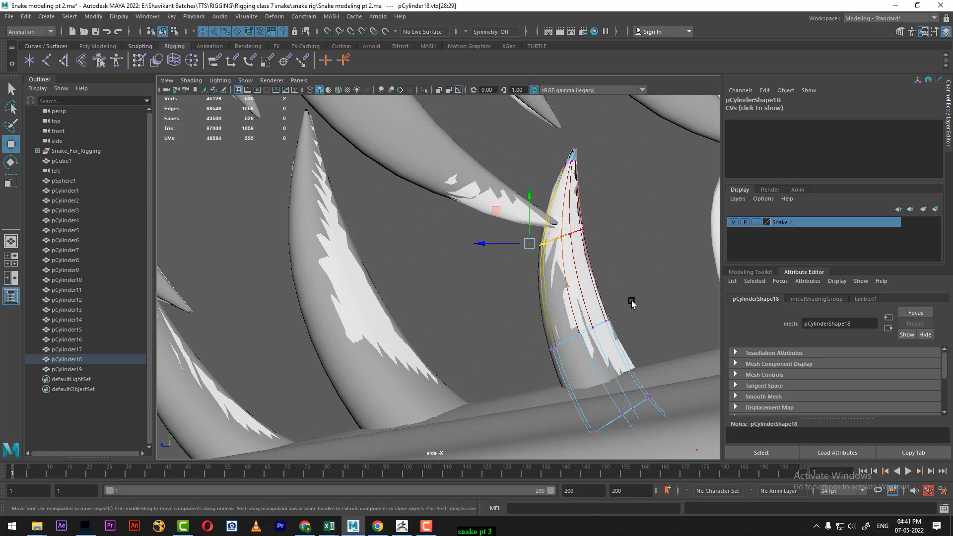
drag(594, 331, 594, 332)
drag(609, 322, 612, 323)
mouse_move(672, 351)
mouse_down()
mouse_move(638, 414)
mouse_move(654, 394)
mouse_up()
scroll(590, 283, down, 10)
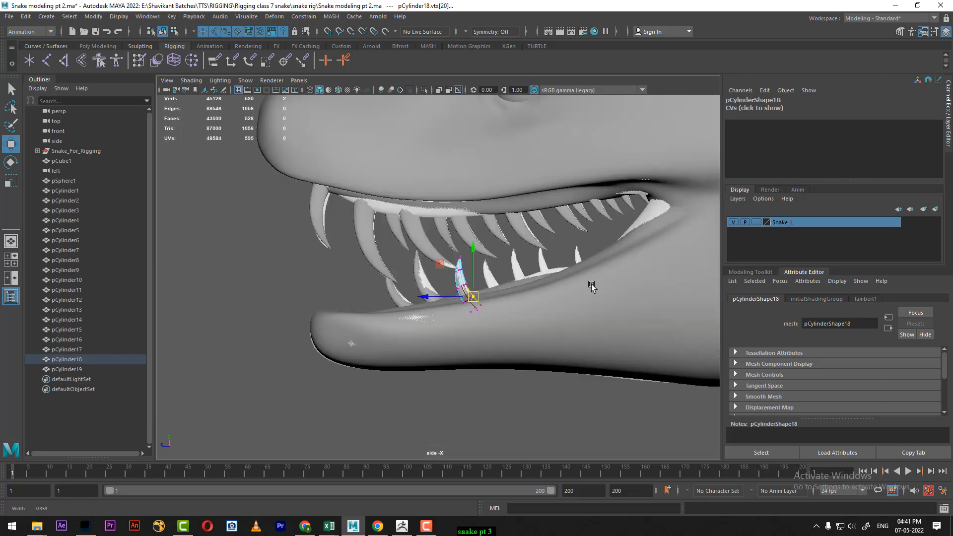
scroll(563, 370, up, 7)
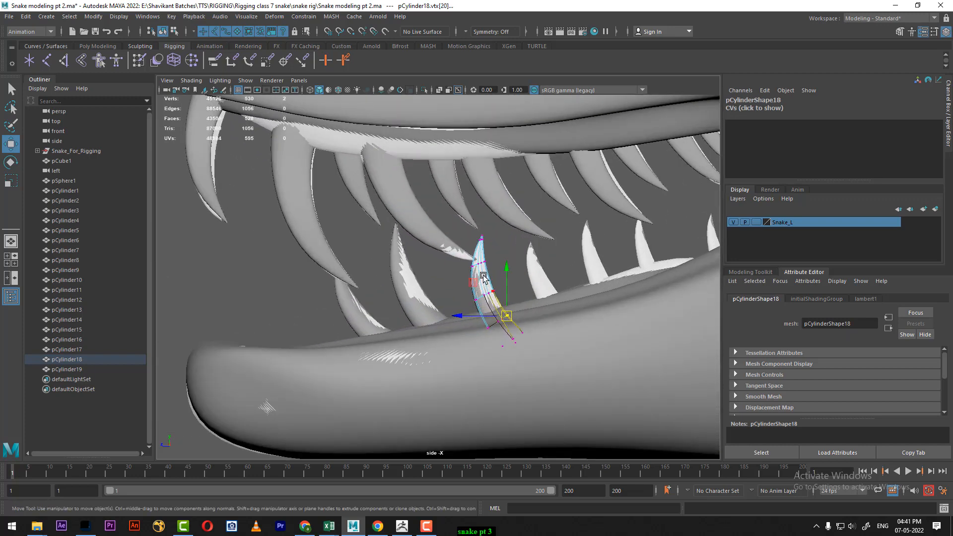
right_drag(480, 241, 522, 228)
click(499, 259)
- Duplicate pCylinder18 and move the copy back over the fifth lower reference tooth at Y 0.093, Z 6.125
click(472, 285)
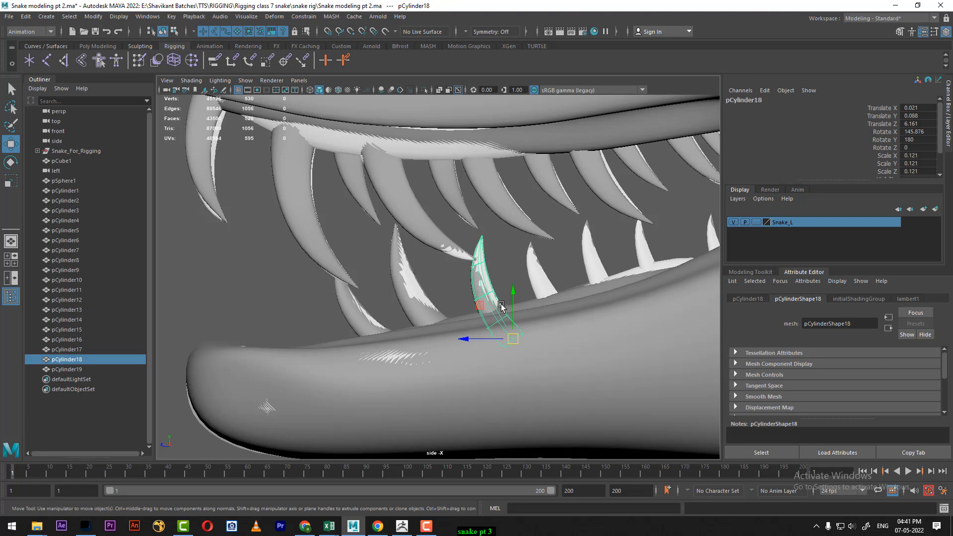
mouse_move(495, 339)
shift+mouse_down()
mouse_move(472, 343)
mouse_move(565, 341)
mouse_move(551, 326)
mouse_move(584, 319)
shift+mouse_up()
scroll(607, 298, up, 3)
scroll(587, 313, up, 3)
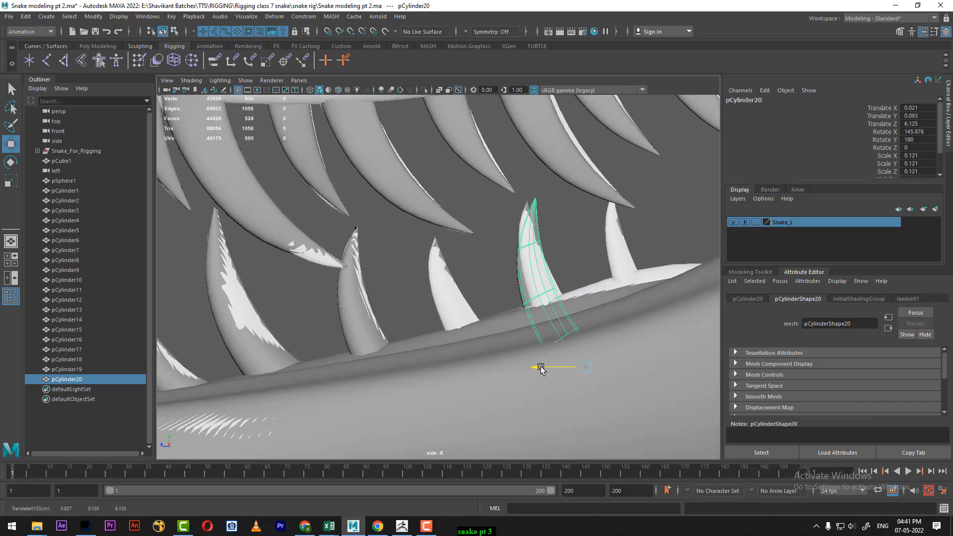
alt+middle_drag(542, 370, 498, 331)
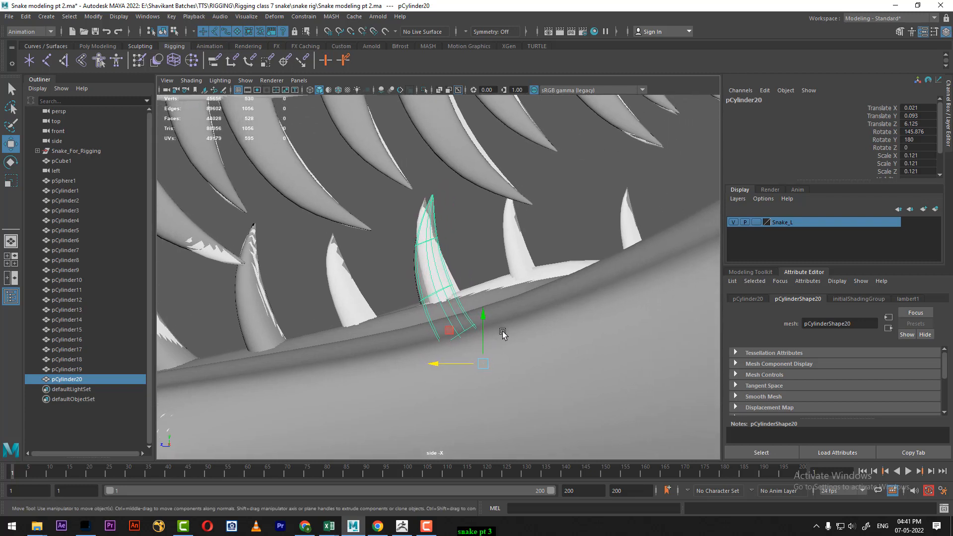
alt+drag(486, 342, 503, 318)
- Rotate pCylinder20 to X 144.119 and shift it slightly backward along the fifth lower tooth
key(e)
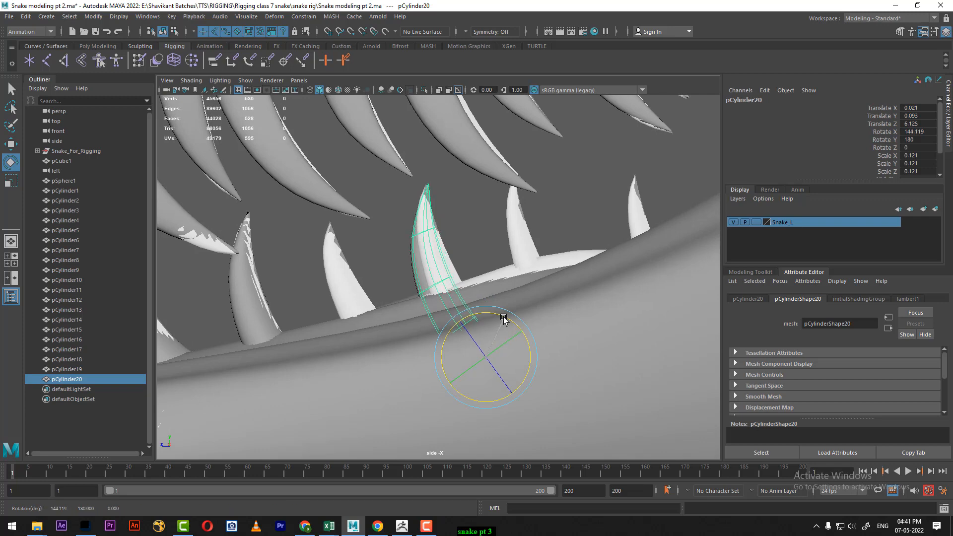
key(w)
drag(487, 356, 496, 356)
- In the perspective view, move pCylinder20 sideways to X 0.028 and scale it uniformly to 0.107
right_drag(458, 201, 452, 176)
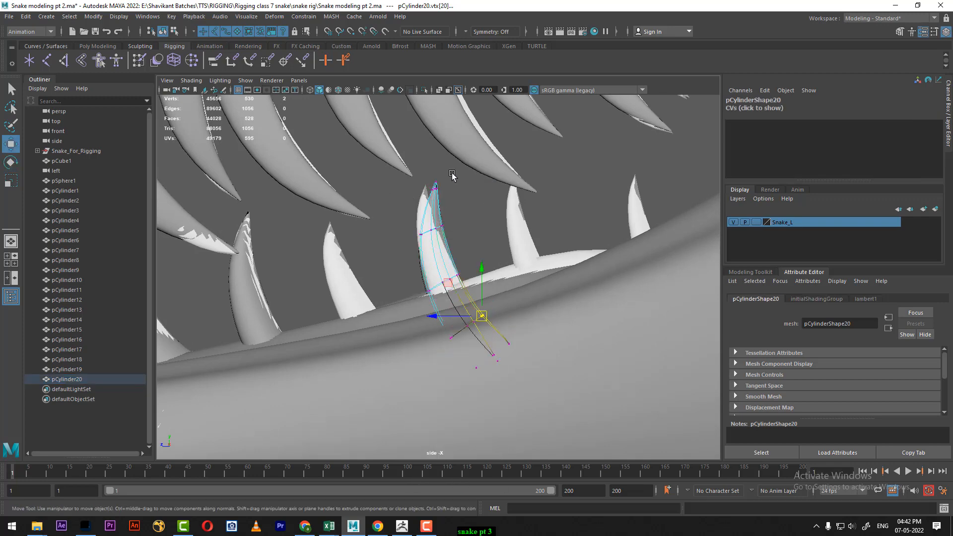
alt+drag(488, 240, 469, 259)
right_drag(343, 234, 376, 212)
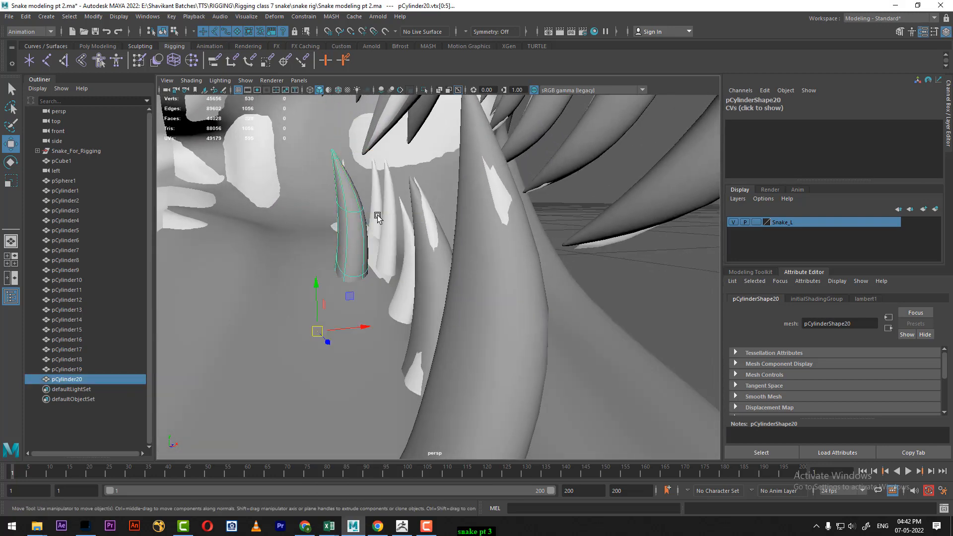
drag(366, 332, 397, 331)
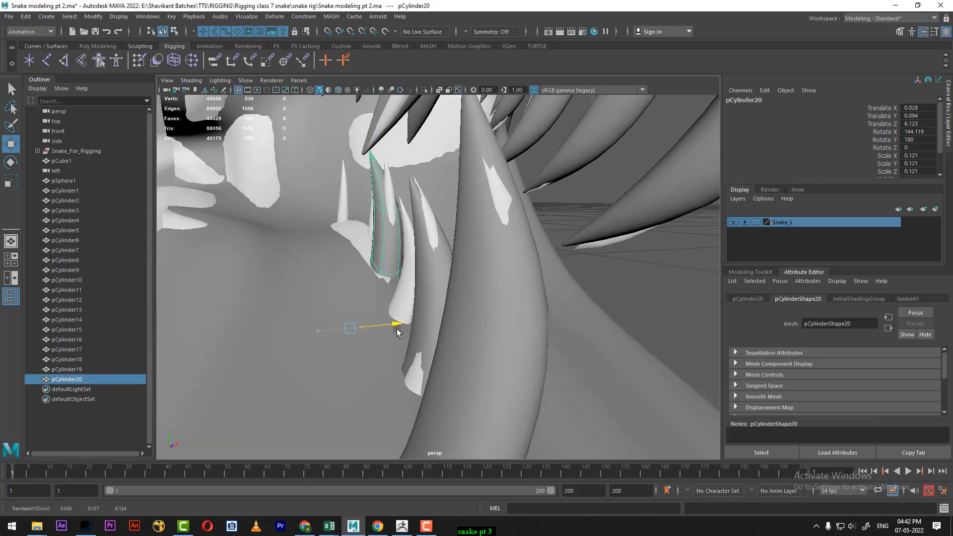
key(r)
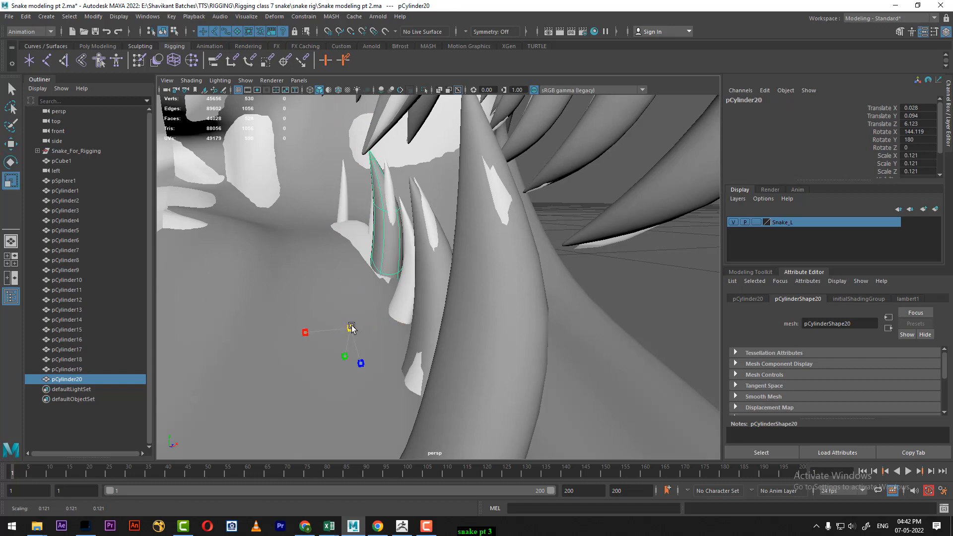
drag(340, 334, 329, 337)
- In the side view, move pCylinder20 to Y 0.097, Z 6.125 and pull its tip vertices onto the reference tooth's tip
key(space)
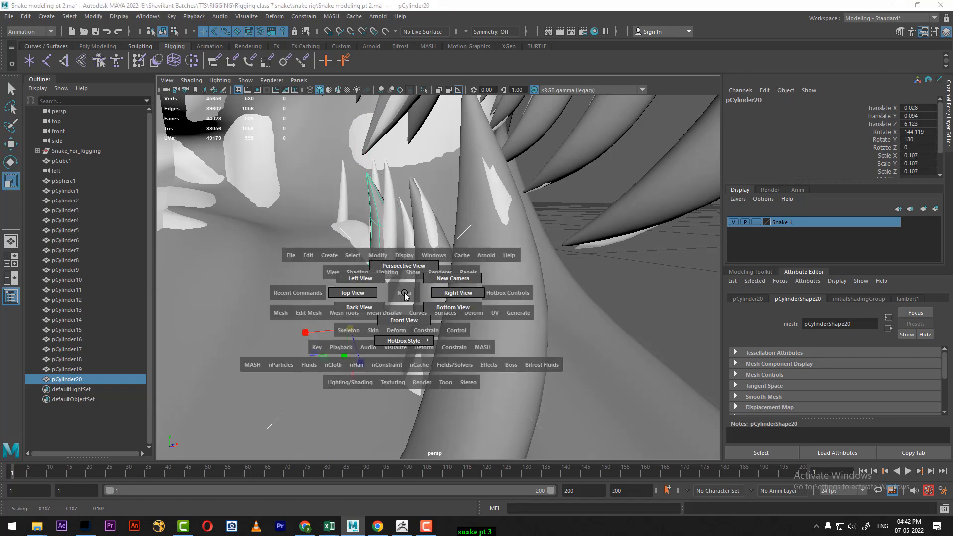
drag(414, 296, 465, 296)
key(w)
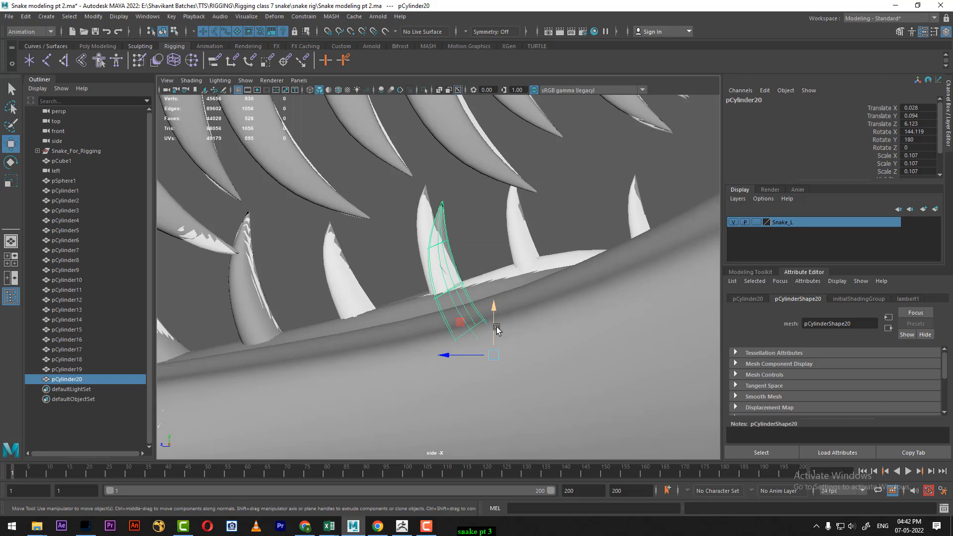
drag(493, 353, 482, 336)
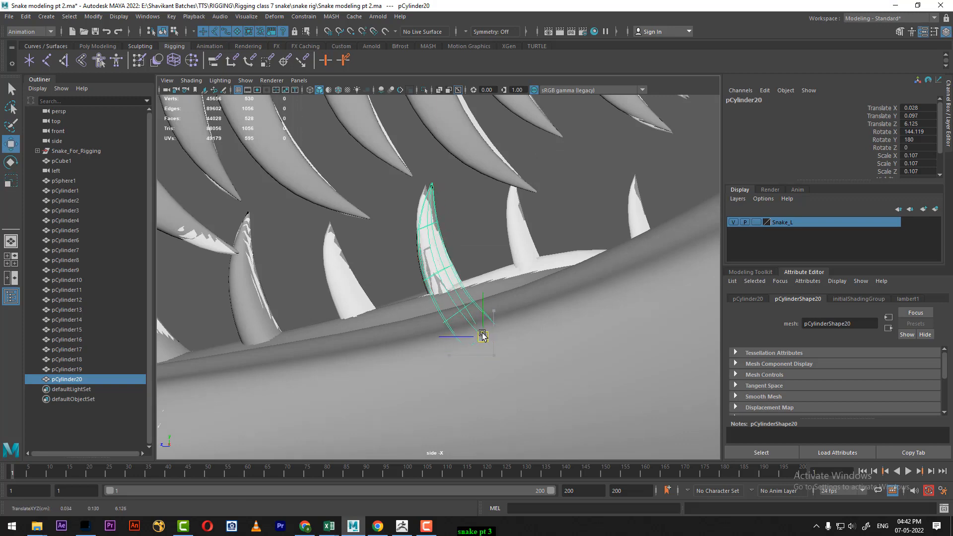
scroll(504, 357, up, 5)
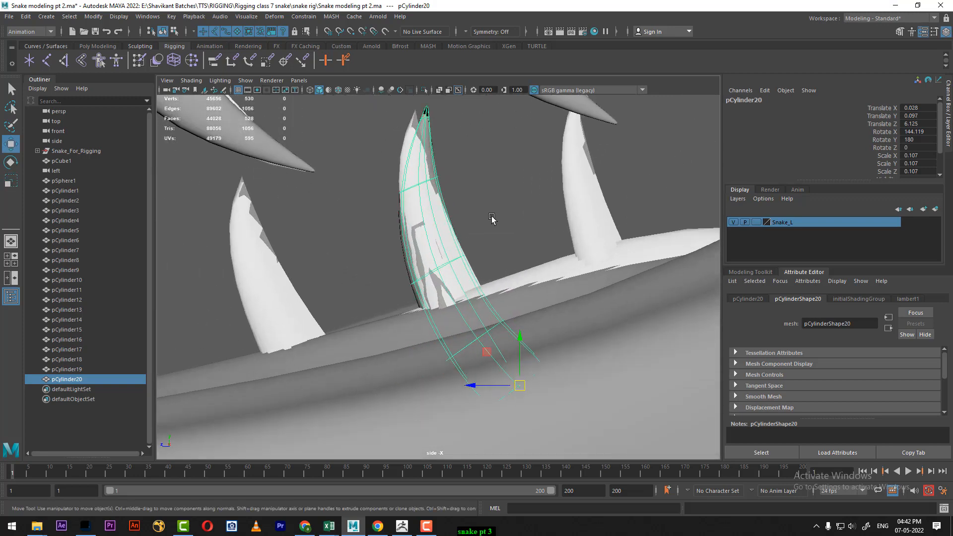
right_drag(488, 142, 449, 141)
drag(450, 109, 415, 128)
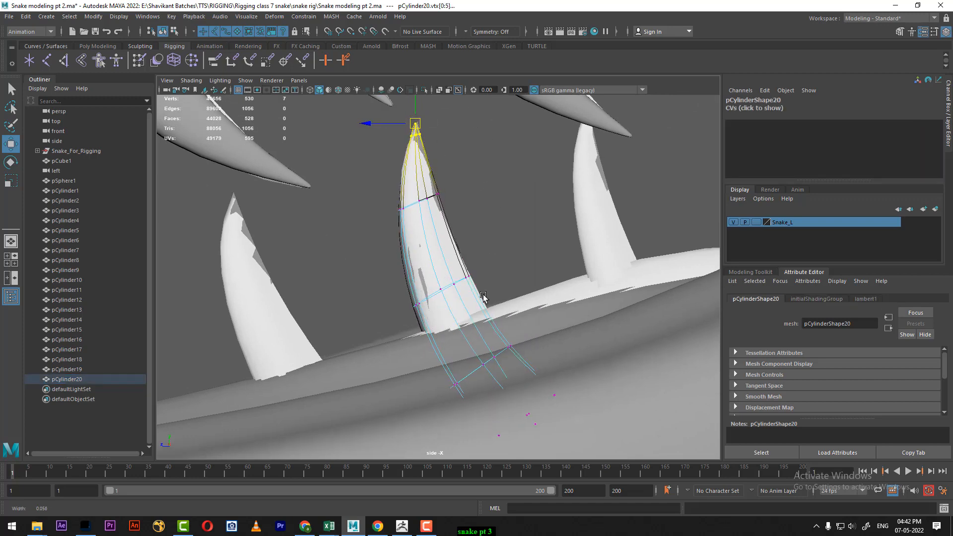
- In the perspective view, move pCylinder20's tip vertices sideways to match the reference tooth and return to object mode
key(space)
drag(446, 280, 448, 248)
alt+drag(502, 221, 305, 163)
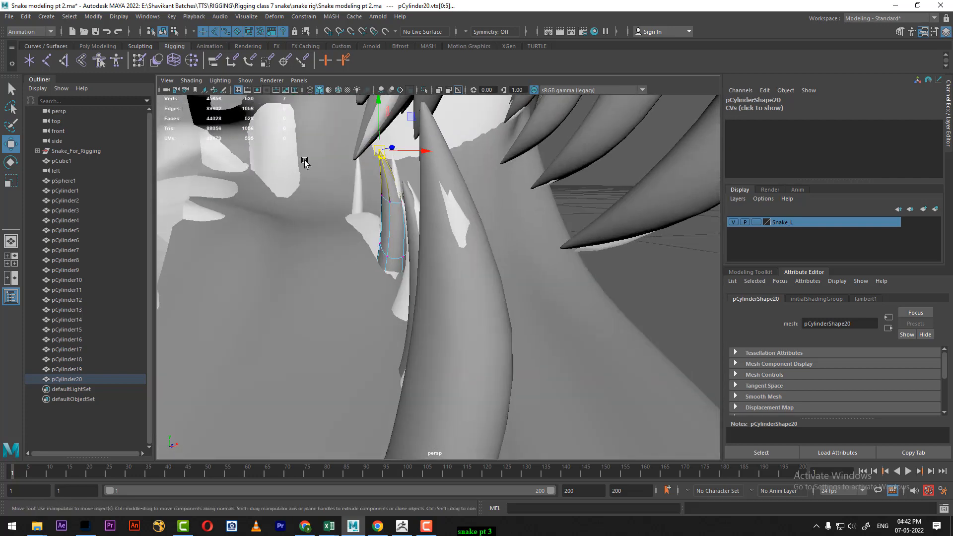
drag(426, 155, 587, 219)
right_drag(614, 219, 699, 153)
- Duplicate pCylinder20 forward to the uncovered fourth lower tooth at Z 6.146 and scale the copy uniformly to 0.082
mouse_move(627, 239)
alt+mouse_down()
mouse_move(617, 315)
mouse_move(468, 348)
alt+mouse_up()
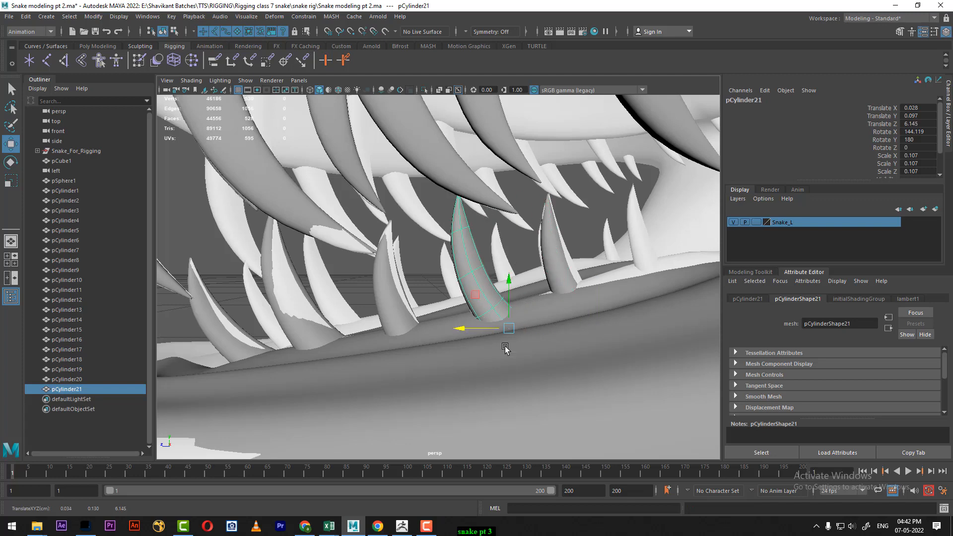
key(r)
drag(510, 325, 544, 337)
key(w)
drag(453, 328, 434, 314)
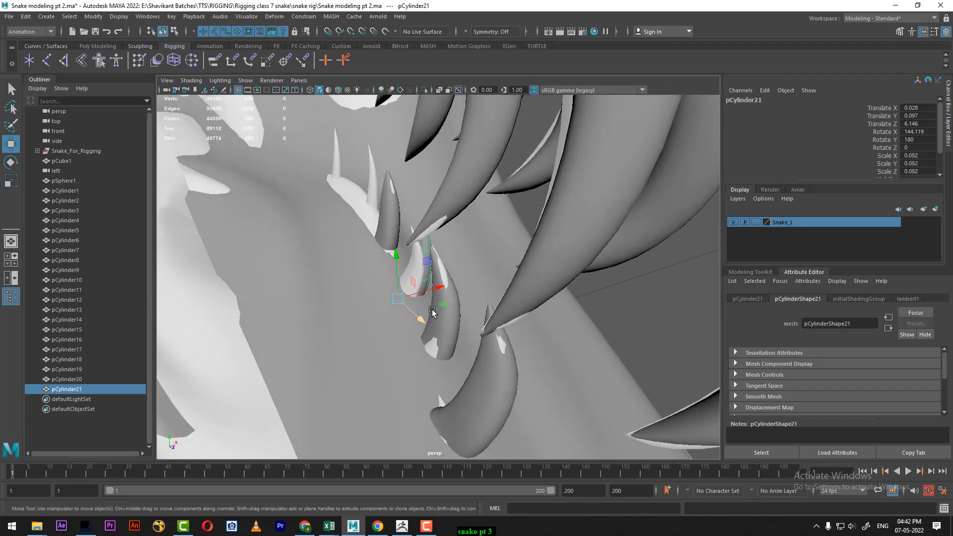
- In the side view, shift pCylinder21 to Z 6.145 over the fourth lower reference tooth
scroll(437, 317, up, 5)
scroll(438, 317, down, 3)
key(space)
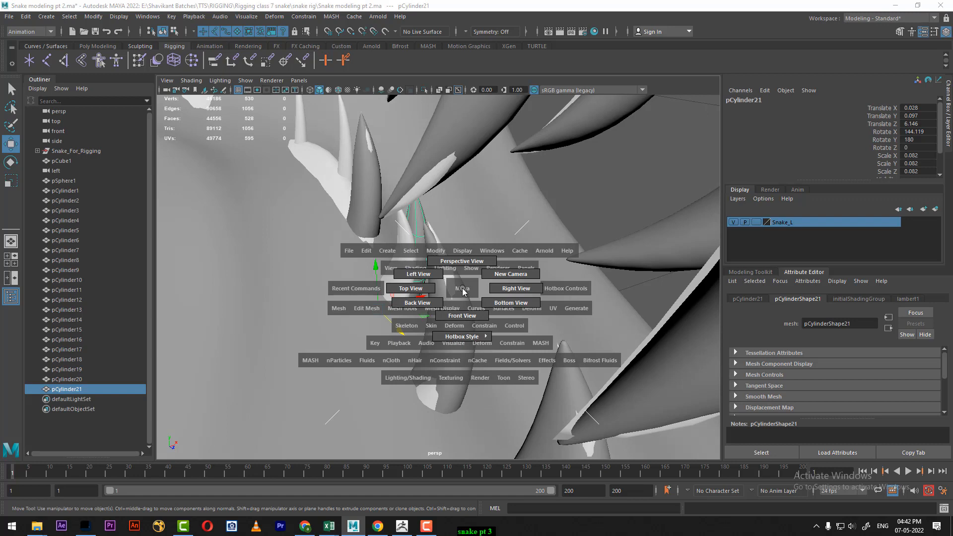
click(500, 293)
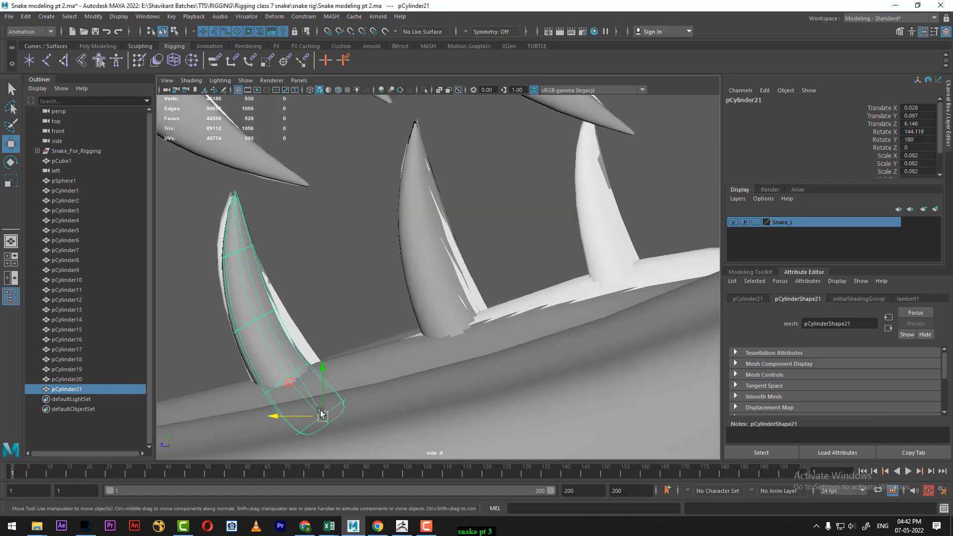
mouse_move(321, 415)
mouse_down()
mouse_move(331, 415)
mouse_move(324, 417)
mouse_up()
scroll(298, 318, up, 1)
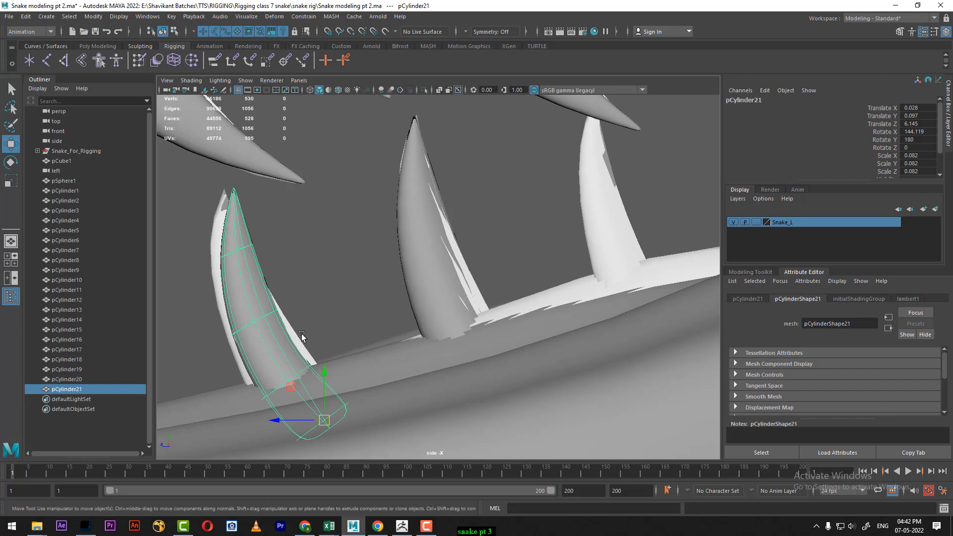
- In wireframe display, stretch pCylinder21 to Scale Z 0.096 and reposition it at Z 6.146 against the reference tooth
key(4)
alt+middle_drag(329, 411, 341, 393)
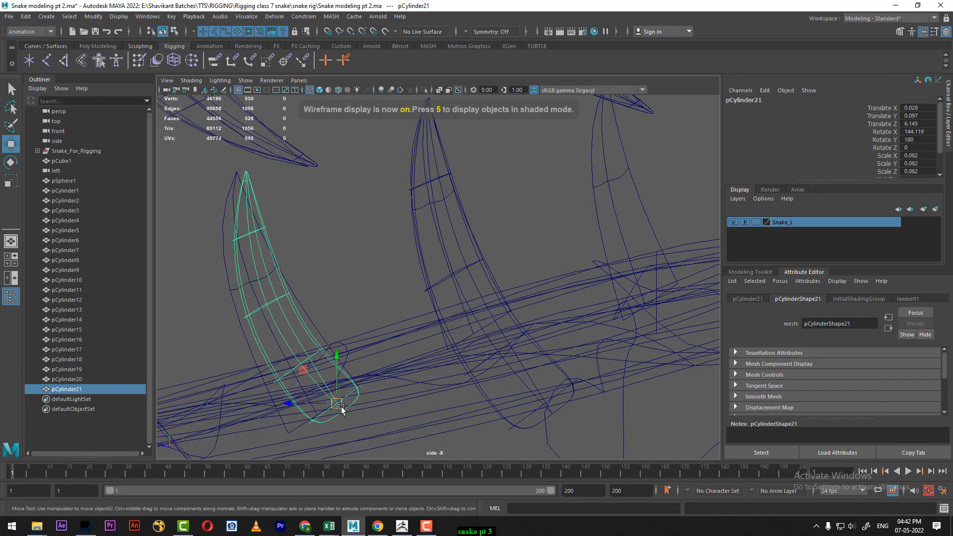
key(r)
drag(305, 428, 294, 433)
key(w)
drag(338, 403, 336, 405)
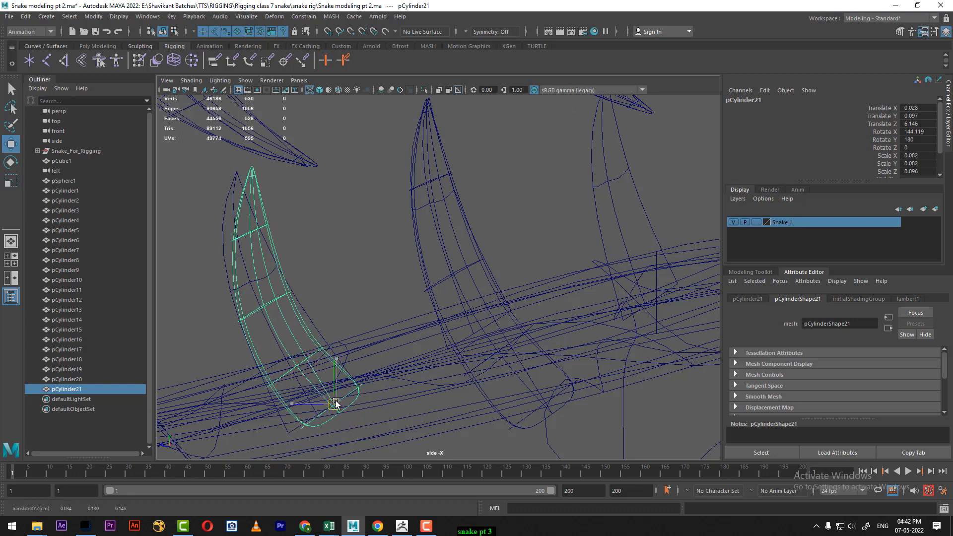
- In the side view, move pCylinder21's tip and upper ring vertices onto the reference tooth's outline
alt+right_drag(296, 251, 272, 197)
alt+middle_drag(270, 196, 291, 202)
drag(277, 172, 257, 177)
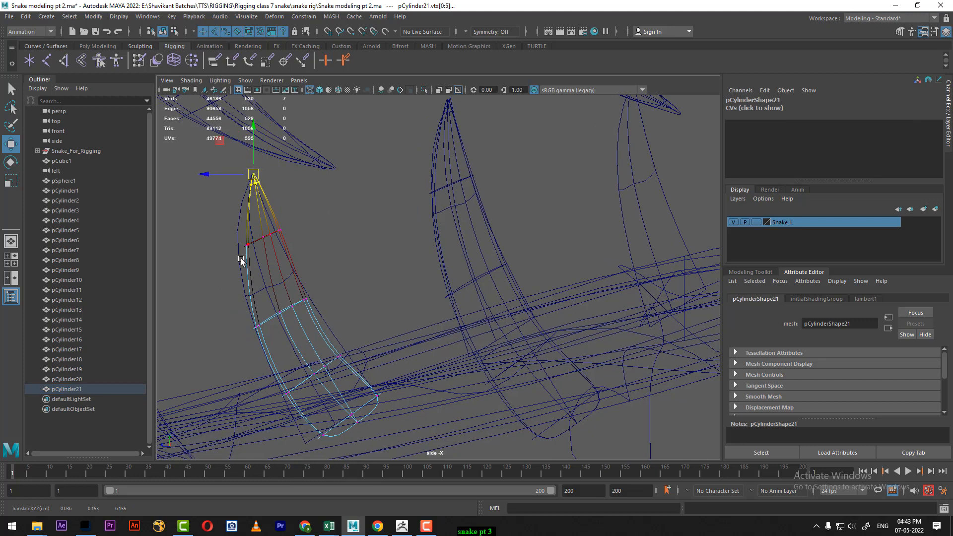
drag(259, 259, 241, 243)
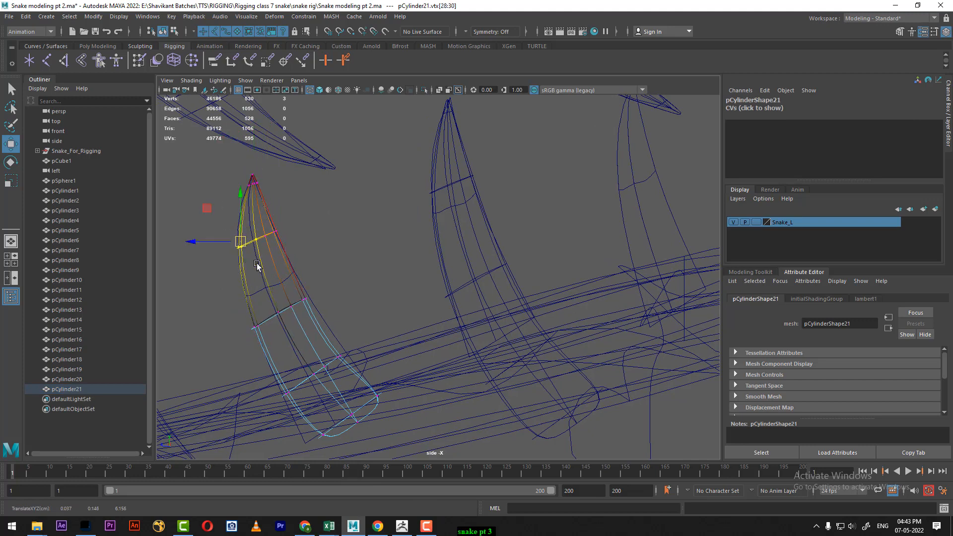
drag(316, 278, 311, 297)
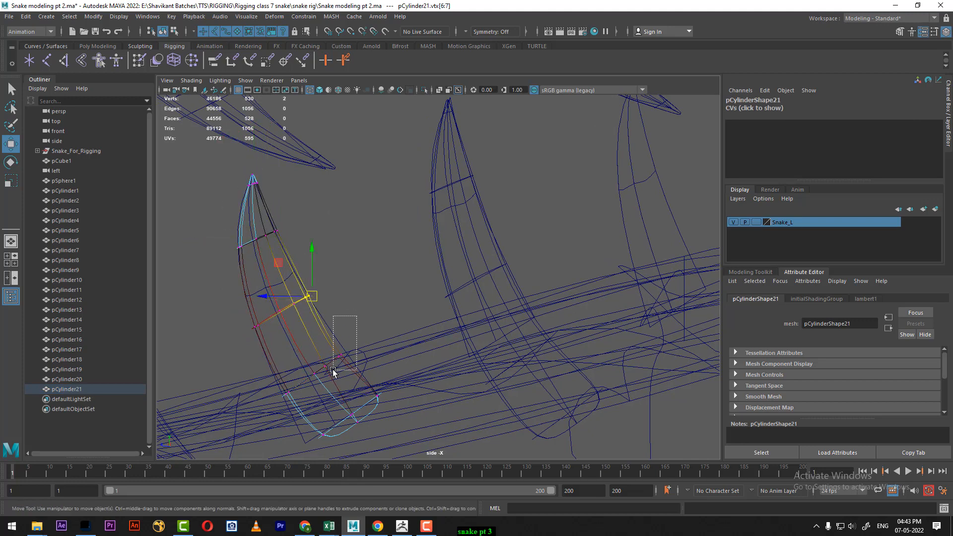
- Fit pCylinder21's lower ring and base vertices to the reference tooth's root and return to object mode
drag(333, 370, 334, 370)
drag(342, 358, 348, 355)
drag(302, 386, 287, 397)
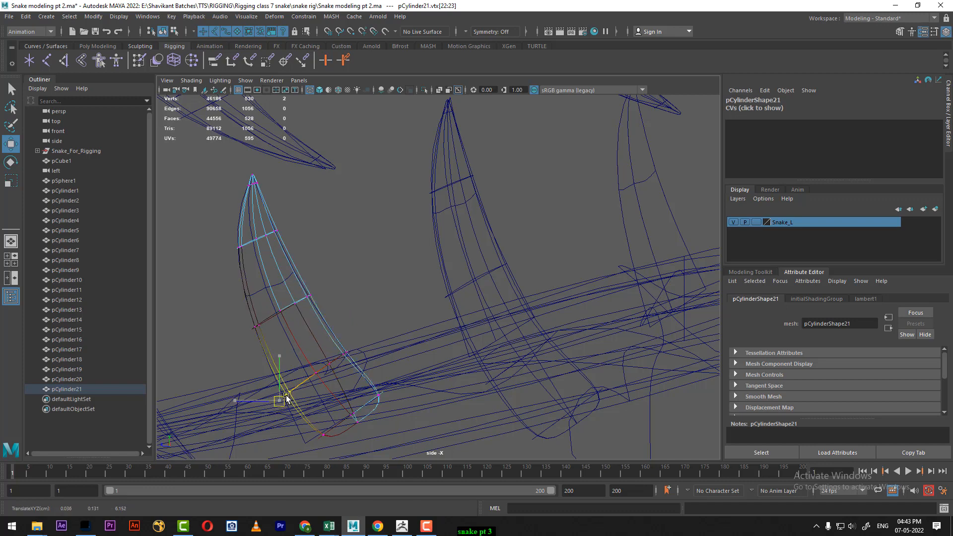
drag(339, 421, 318, 450)
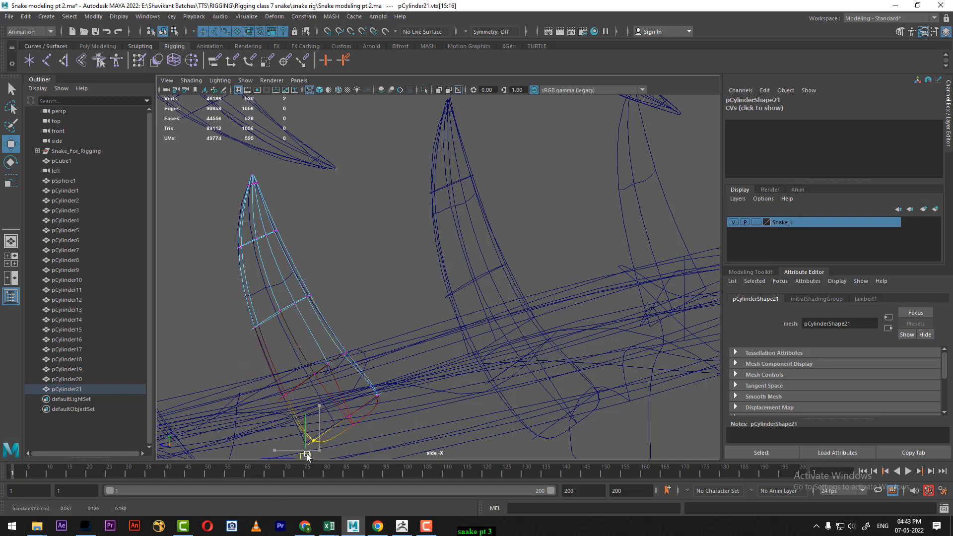
alt+middle_drag(343, 333, 353, 335)
key(F8)
click(329, 302)
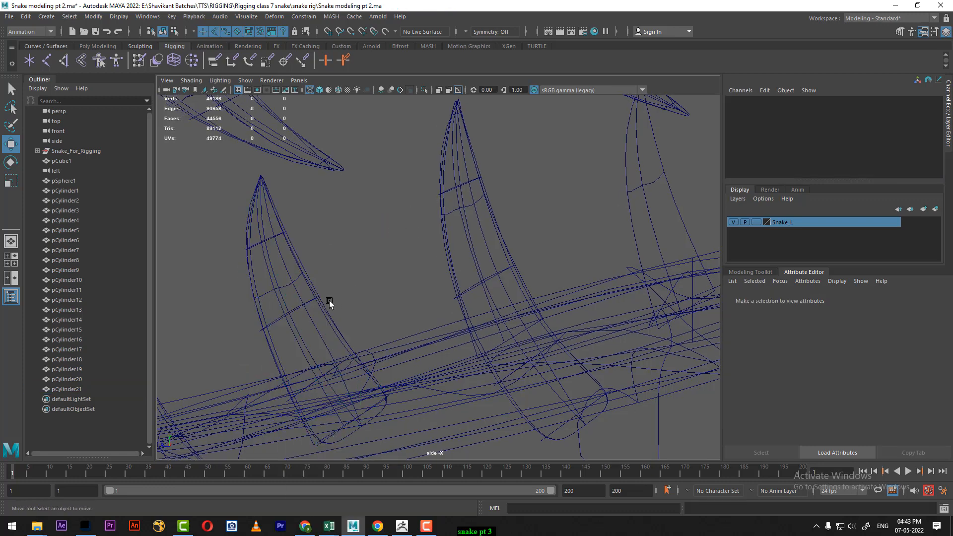
- In the textured perspective view, move pCylinder21's vertices sideways to match the reference tooth and return to object mode
click(340, 306)
key(space)
drag(347, 310, 374, 169)
key(6)
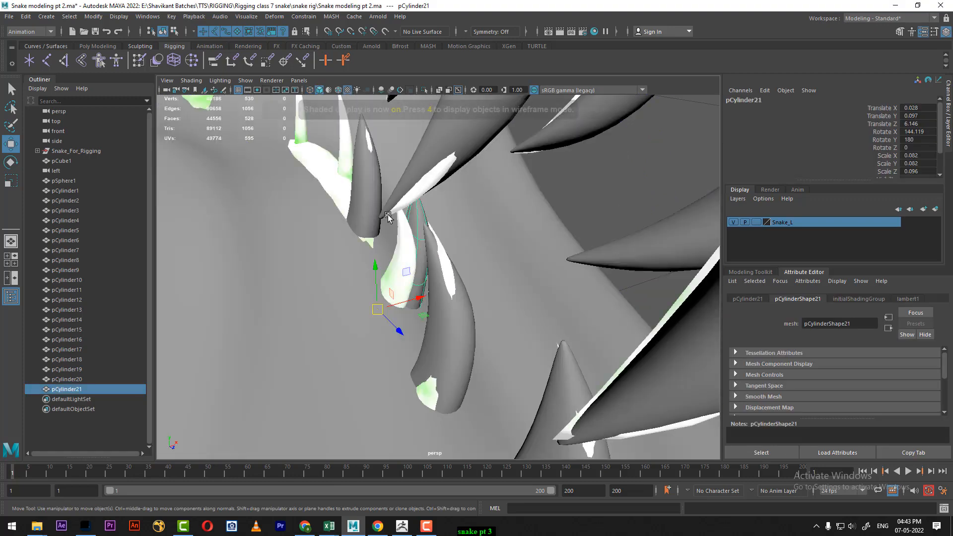
alt+drag(447, 250, 513, 219)
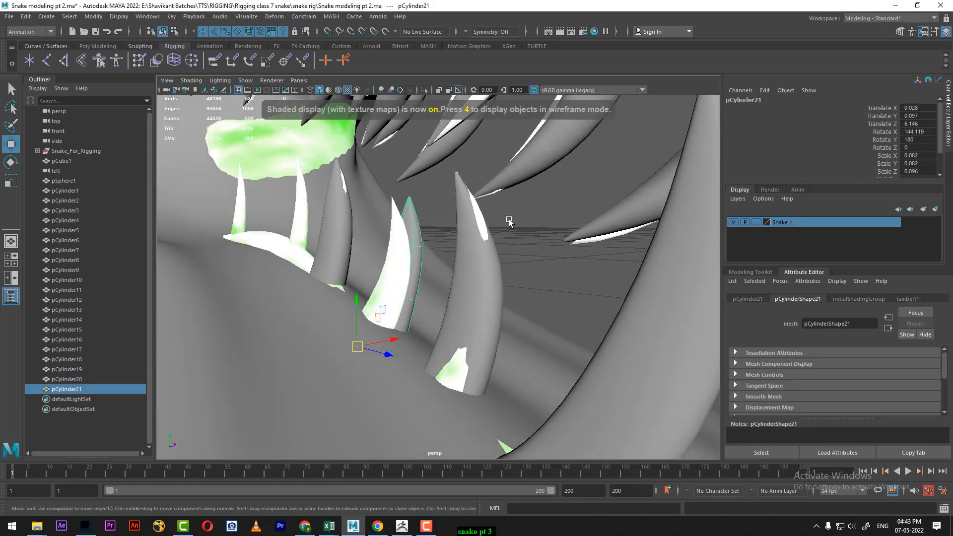
right_drag(512, 219, 434, 219)
drag(426, 185, 497, 313)
drag(530, 324, 445, 388)
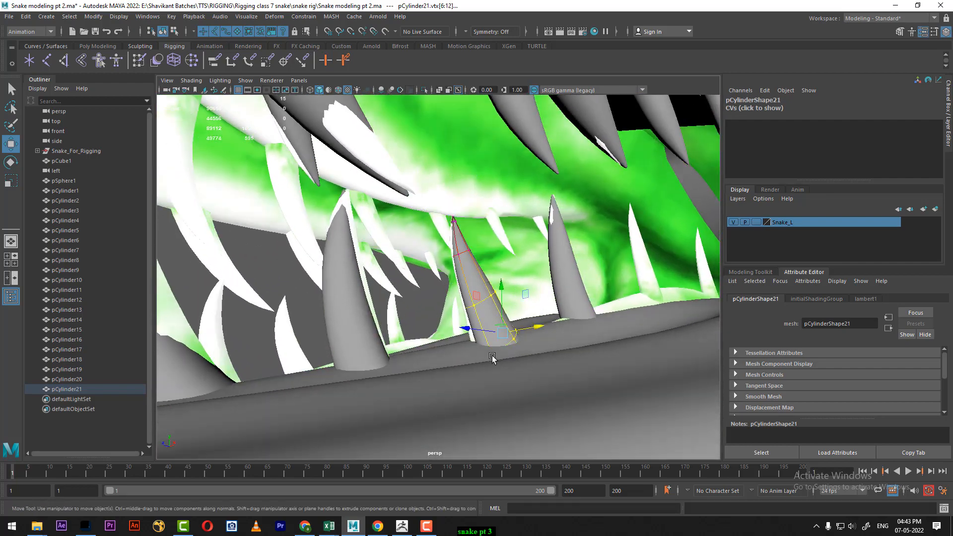
alt+drag(494, 360, 538, 370)
drag(503, 320, 445, 311)
drag(540, 325, 454, 388)
alt+drag(461, 369, 464, 293)
key(F8)
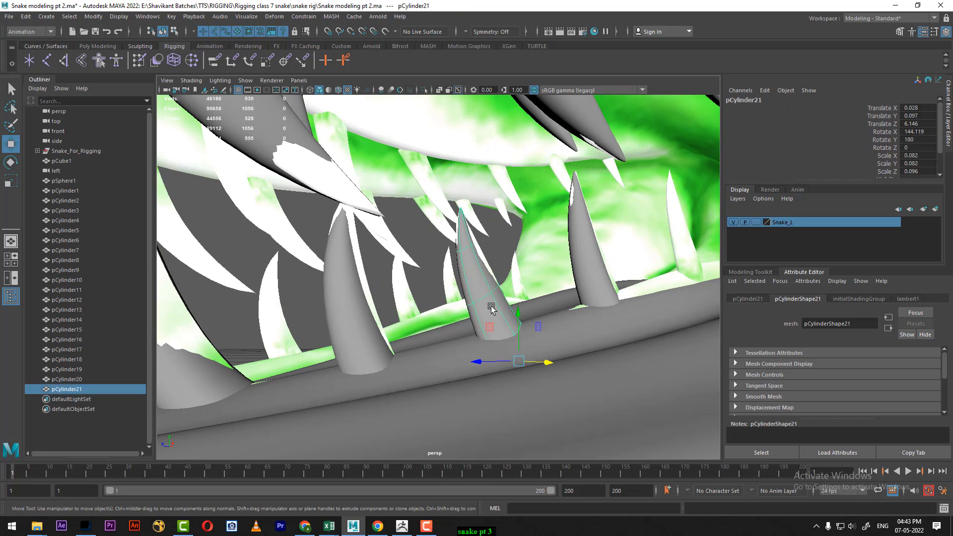
- In the side view, duplicate pCylinder21 twice, placing the copies over the two uncovered rear lower teeth at Z 6.111 and Z 6.088
scroll(510, 326, down, 10)
scroll(514, 323, up, 5)
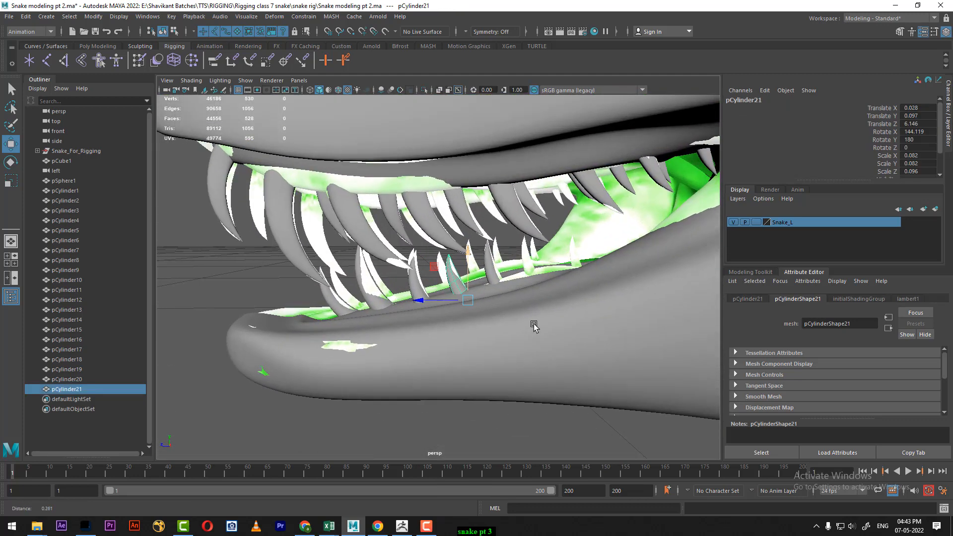
key(space)
drag(526, 281, 579, 281)
scroll(542, 284, down, 5)
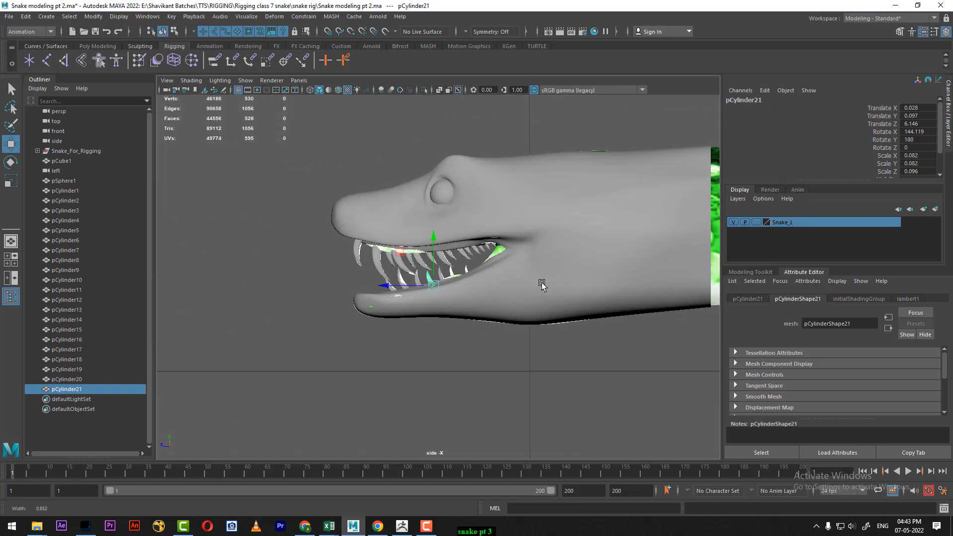
scroll(542, 285, up, 8)
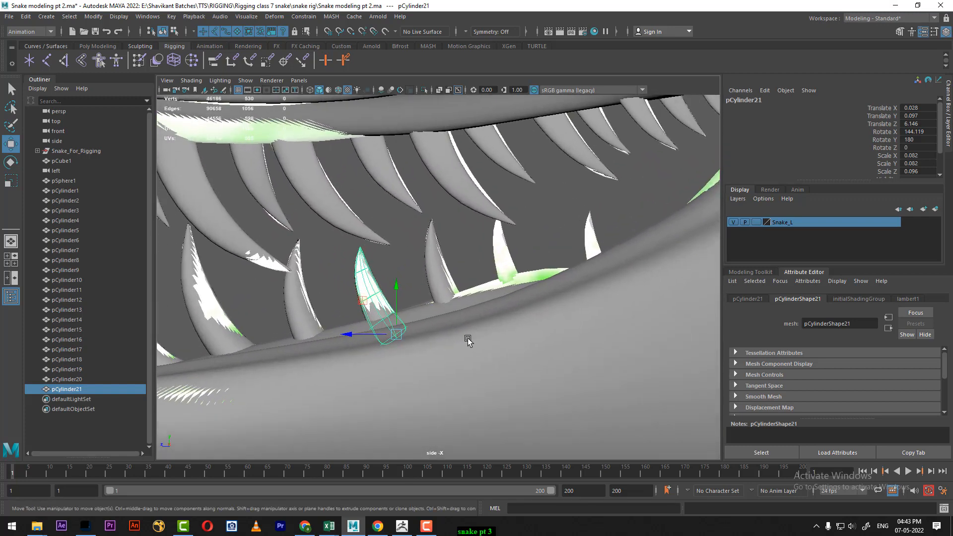
key(ctrl+d)
drag(400, 338, 636, 304)
scroll(529, 301, up, 2)
key(ctrl+d)
- Rotate pCylinder22 to Rotate X 147.44 and reposition it at Y 0.105, Z 6.112 over its reference tooth
click(494, 239)
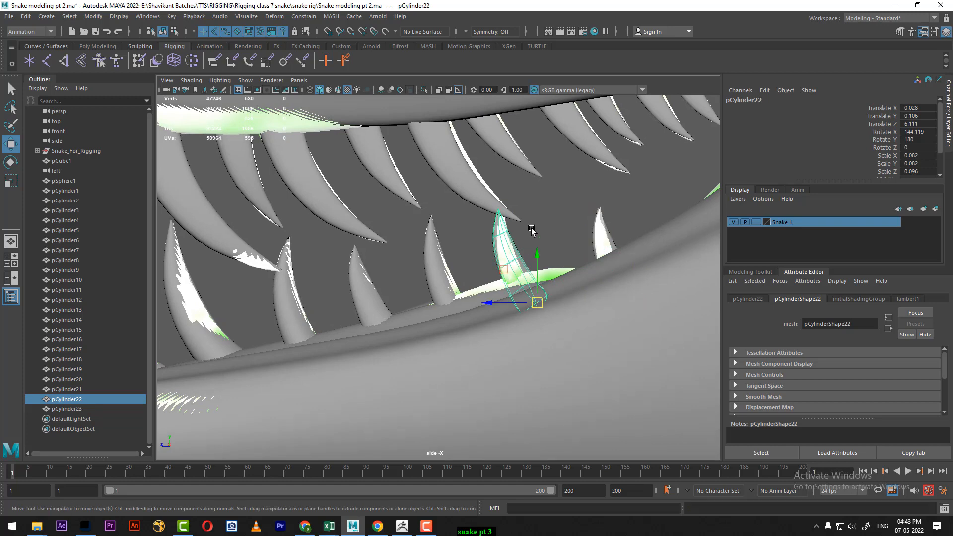
scroll(546, 279, up, 3)
key(e)
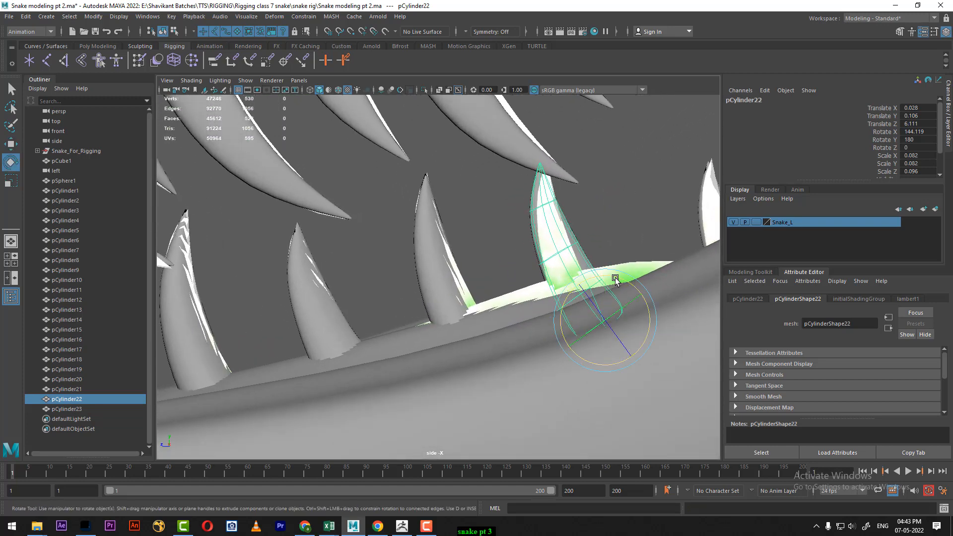
drag(621, 277, 621, 278)
key(w)
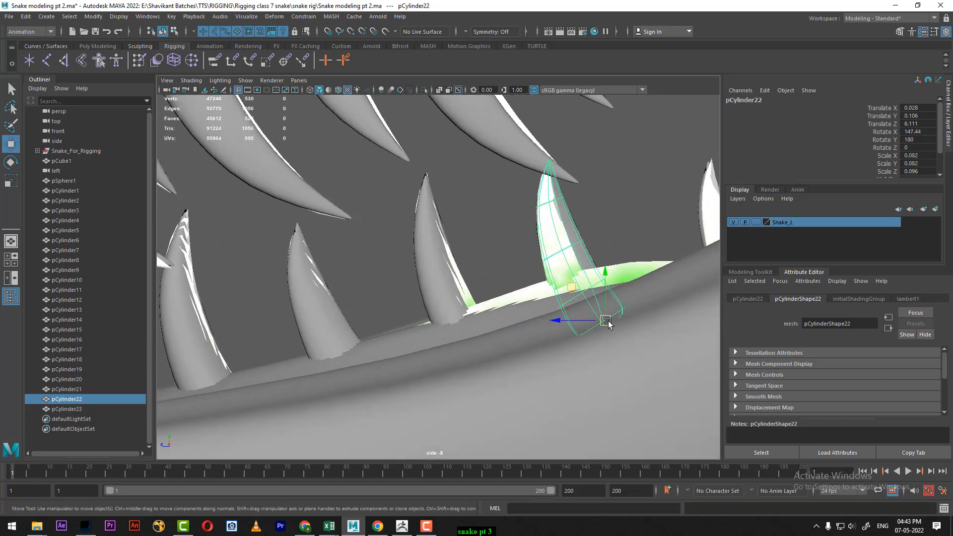
drag(609, 322, 607, 323)
- In the perspective view, shift pCylinder22 to X 0.032 and rotate it to 147.543, 182.742, -4.301 to match the reference tooth
key(space)
alt+drag(616, 250, 566, 284)
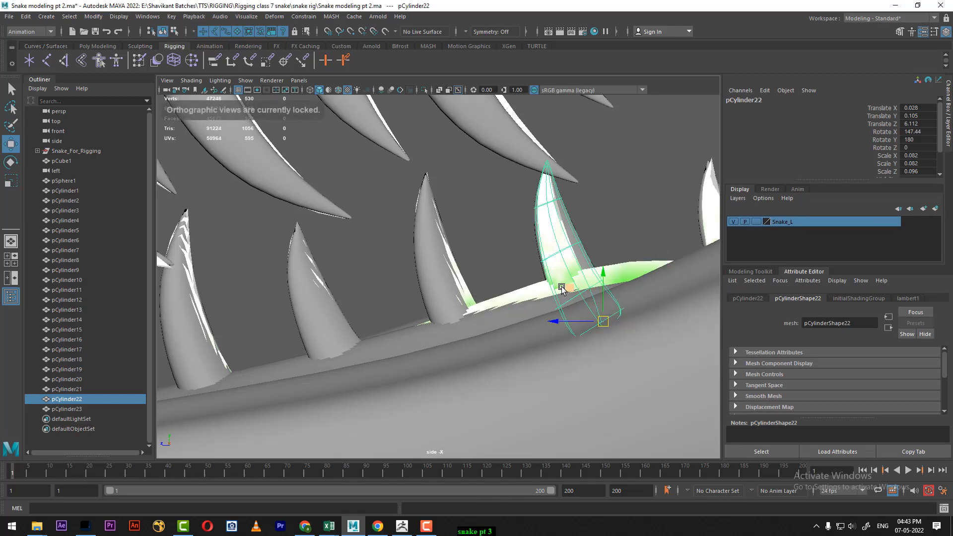
key(space)
drag(560, 332, 599, 303)
key(f)
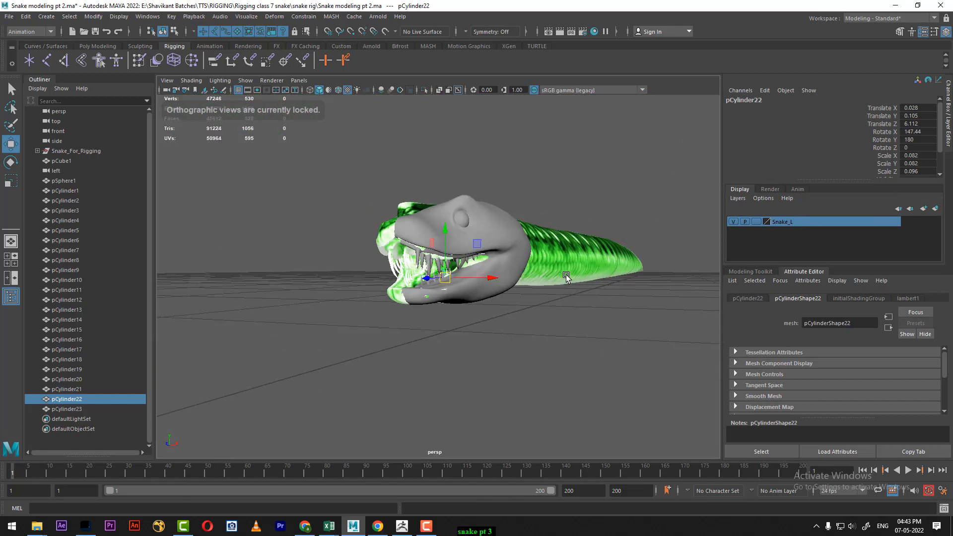
key(f)
alt+drag(519, 318, 529, 365)
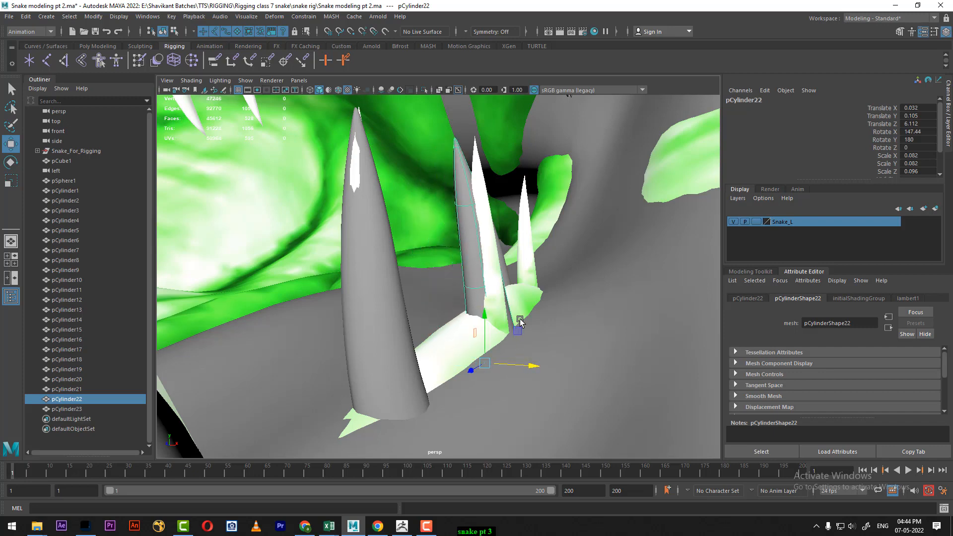
alt+drag(520, 322, 497, 332)
key(e)
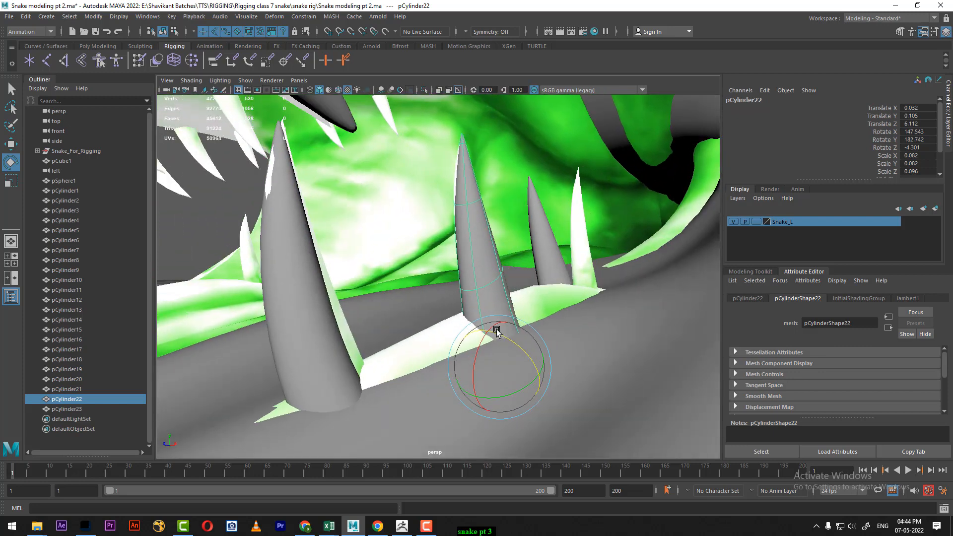
- Move pCylinder23 sideways to X 0.031 and rotate it to 144.362, 178.002, -9.463 over the rearmost lower reference tooth
click(547, 247)
alt+drag(560, 291, 580, 293)
key(w)
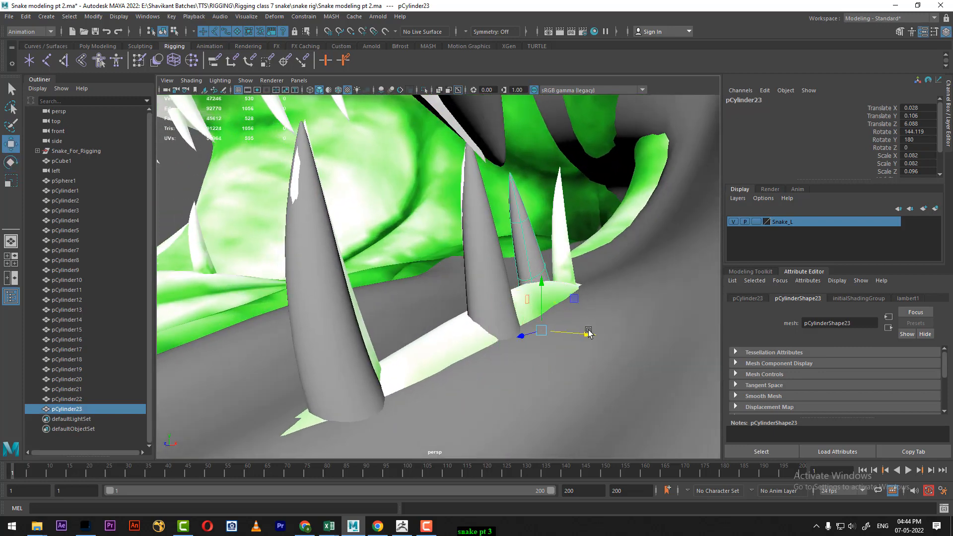
drag(591, 331, 606, 314)
key(e)
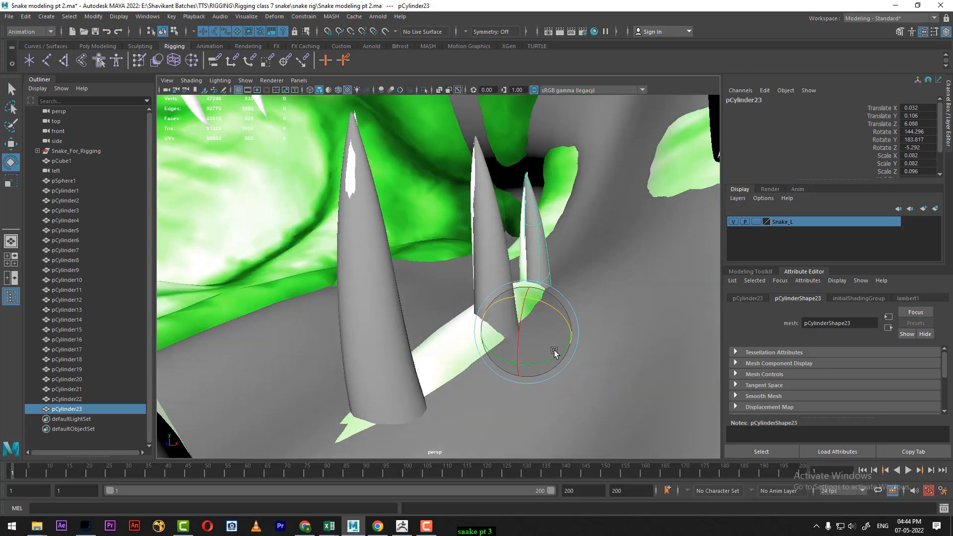
drag(553, 356, 571, 335)
key(w)
alt+right_drag(554, 297, 440, 309)
alt+drag(440, 309, 415, 322)
alt+right_drag(416, 322, 441, 348)
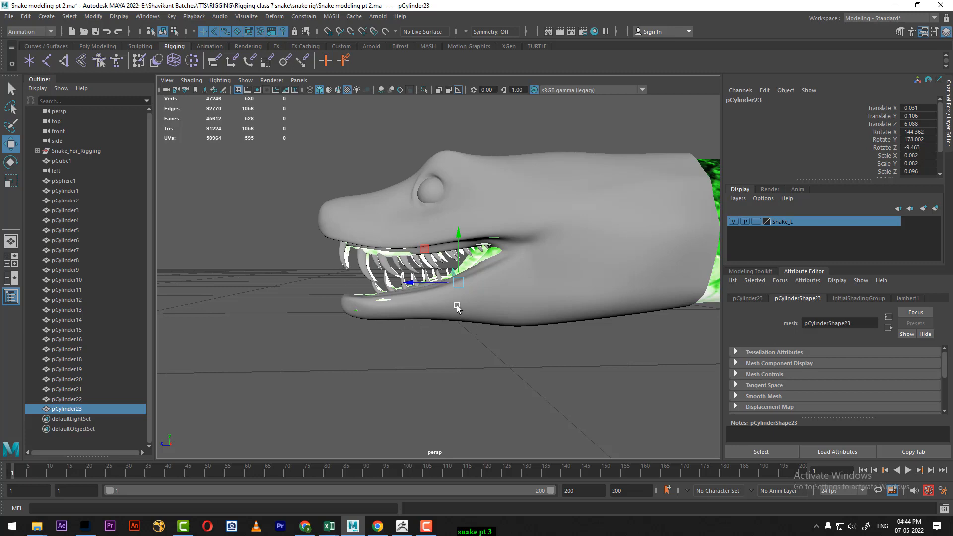
- Select the pCube1 head mesh and change the workspace to Maya Classic, minimizing the Render View window
alt+drag(481, 313, 563, 222)
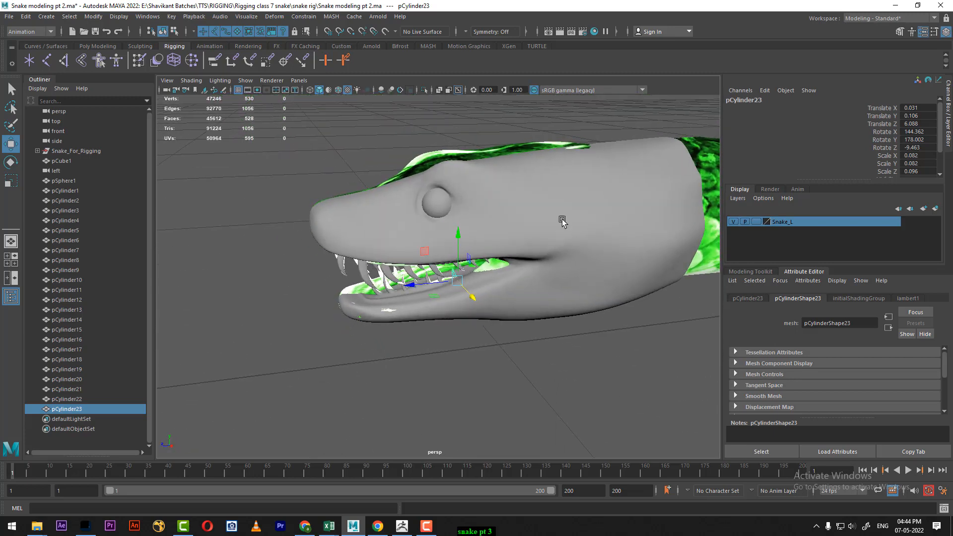
click(615, 296)
mouse_move(616, 296)
alt+mouse_down()
mouse_move(553, 264)
mouse_move(620, 299)
alt+mouse_up()
click(620, 299)
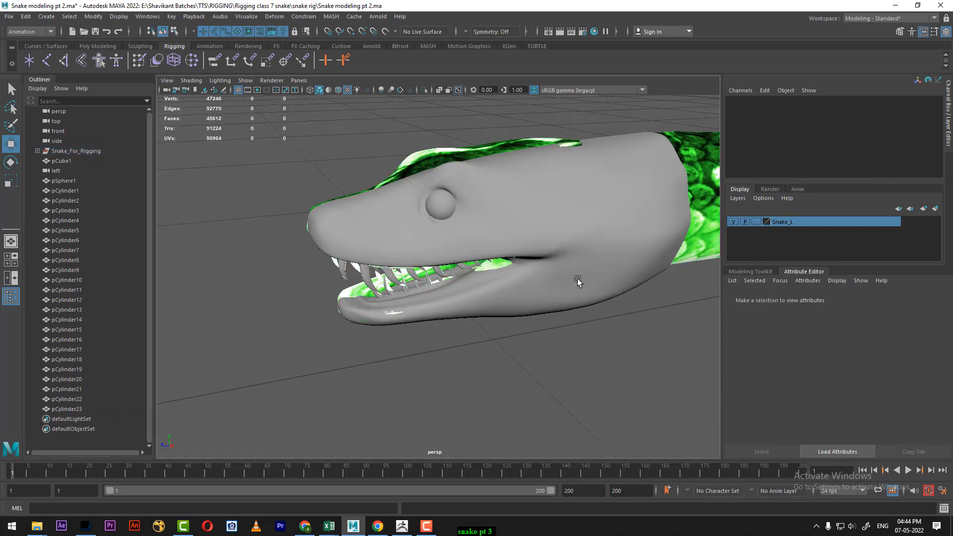
click(622, 288)
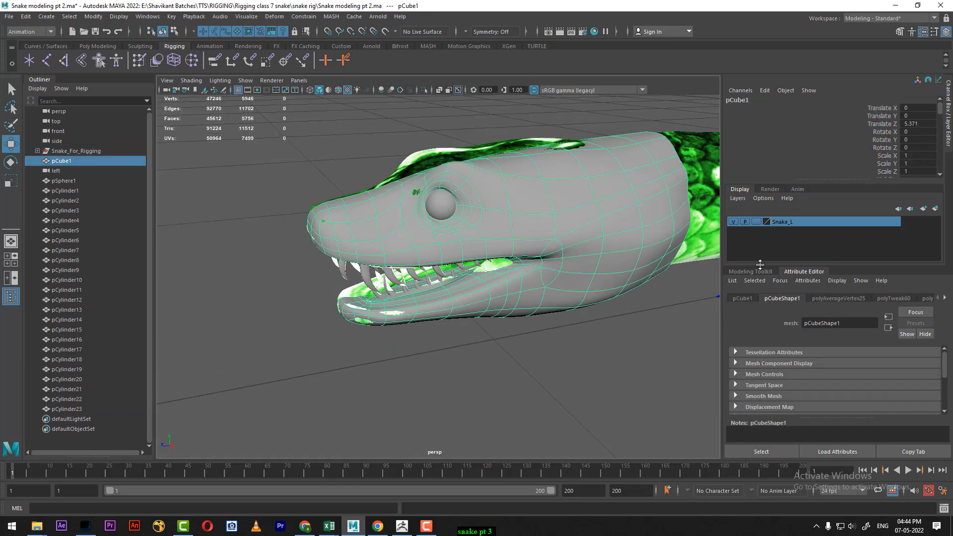
click(923, 32)
click(946, 33)
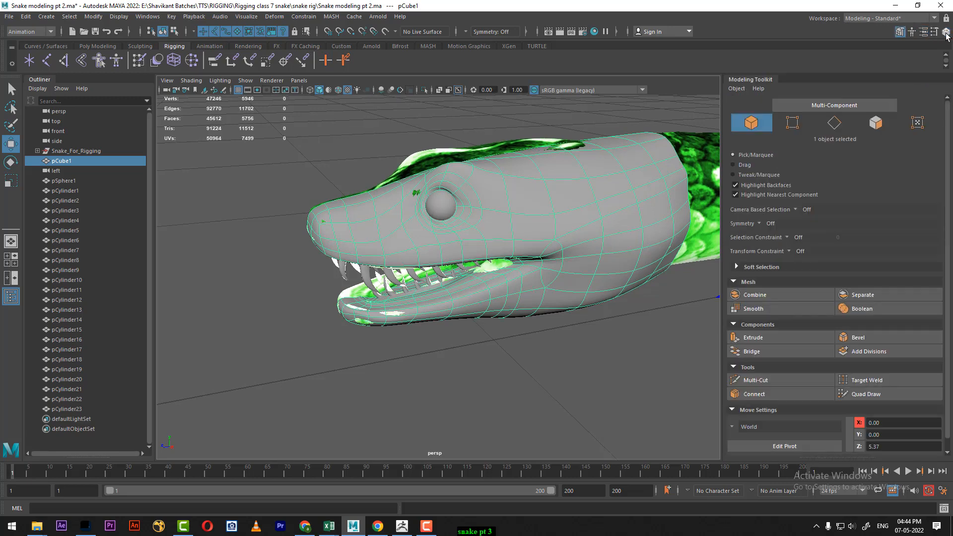
click(878, 22)
click(876, 31)
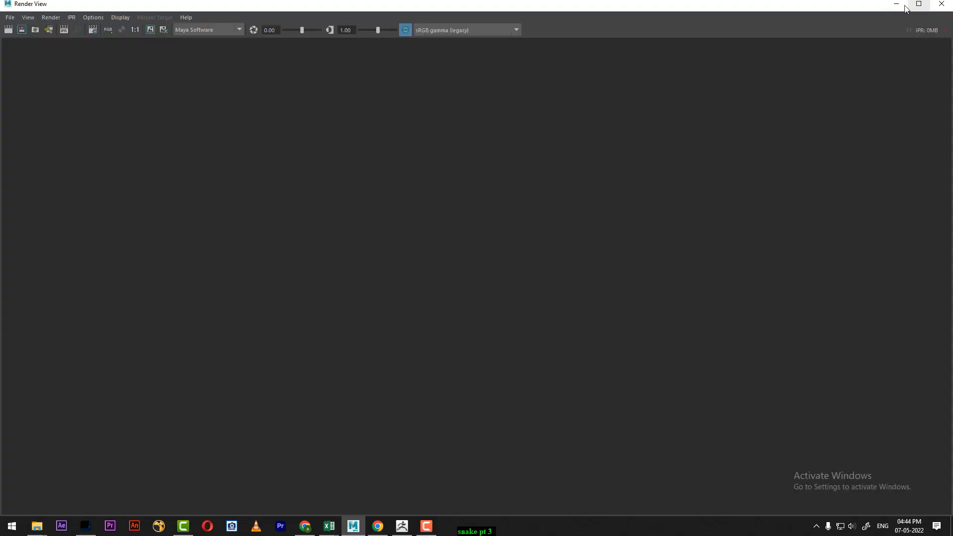
click(906, 9)
click(898, 5)
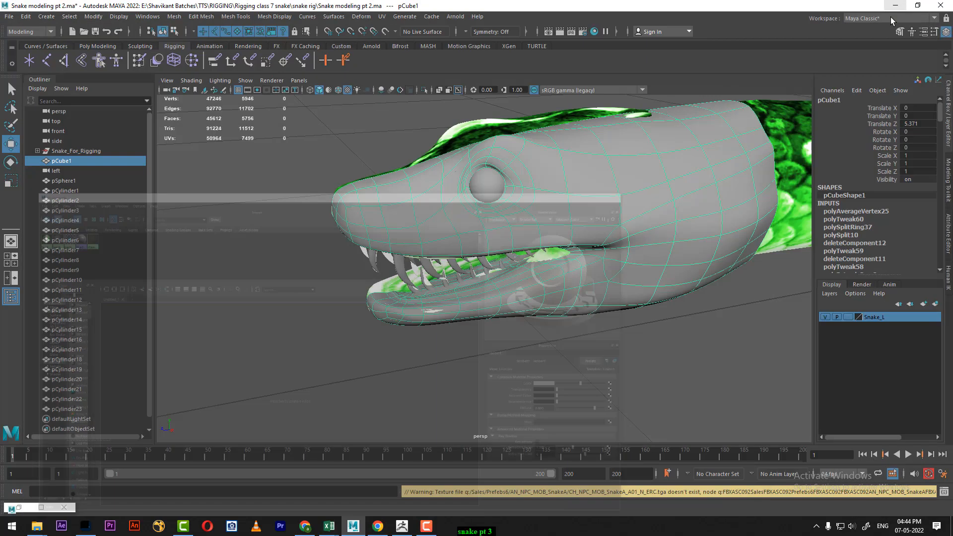
- Examine the half head mesh against the reference snake in the perspective view and along its centre line in the wireframe top view
alt+drag(686, 309, 715, 259)
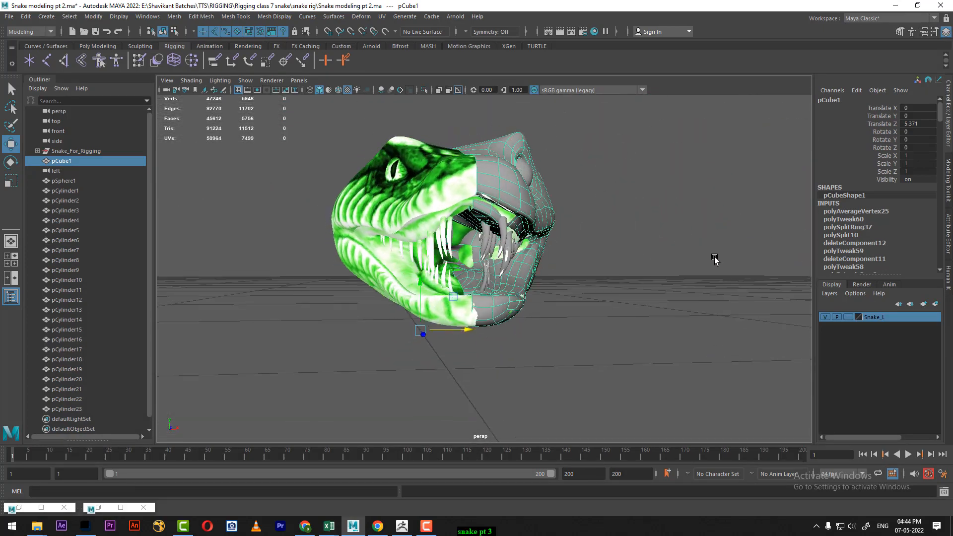
click(656, 325)
click(576, 256)
alt+drag(580, 228, 499, 256)
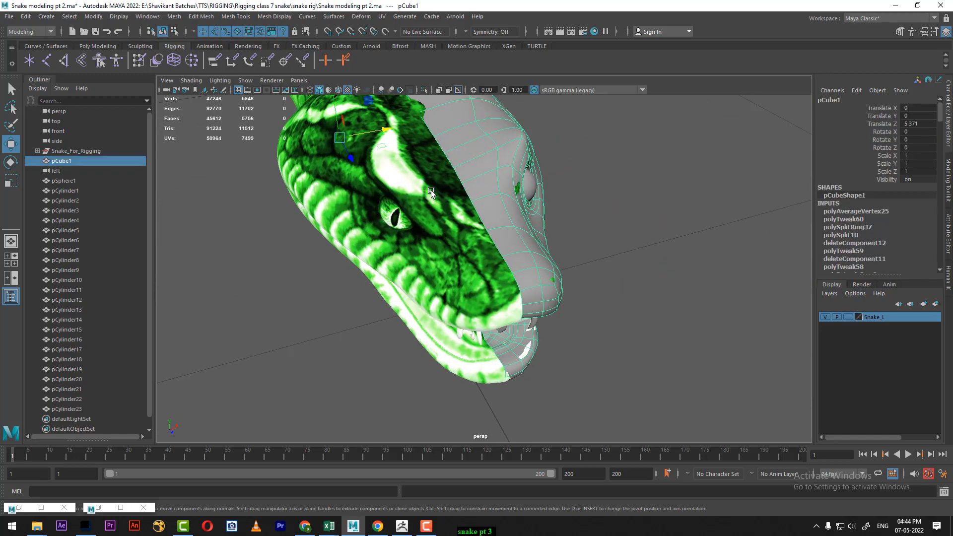
alt+drag(431, 193, 538, 244)
key(4)
alt+drag(583, 270, 653, 323)
key(space)
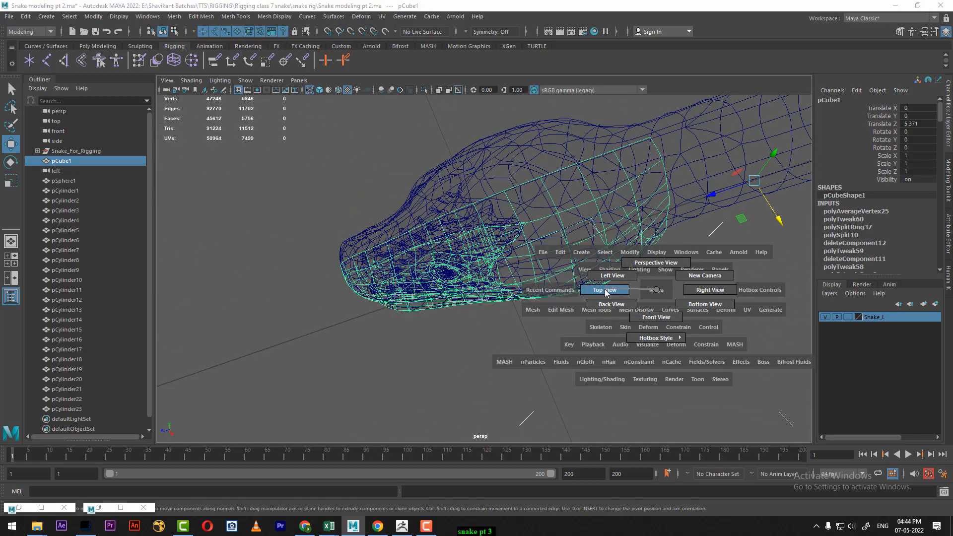
drag(656, 290, 606, 291)
alt+middle_drag(551, 190, 573, 365)
alt+middle_drag(581, 194, 587, 358)
alt+middle_drag(612, 172, 594, 367)
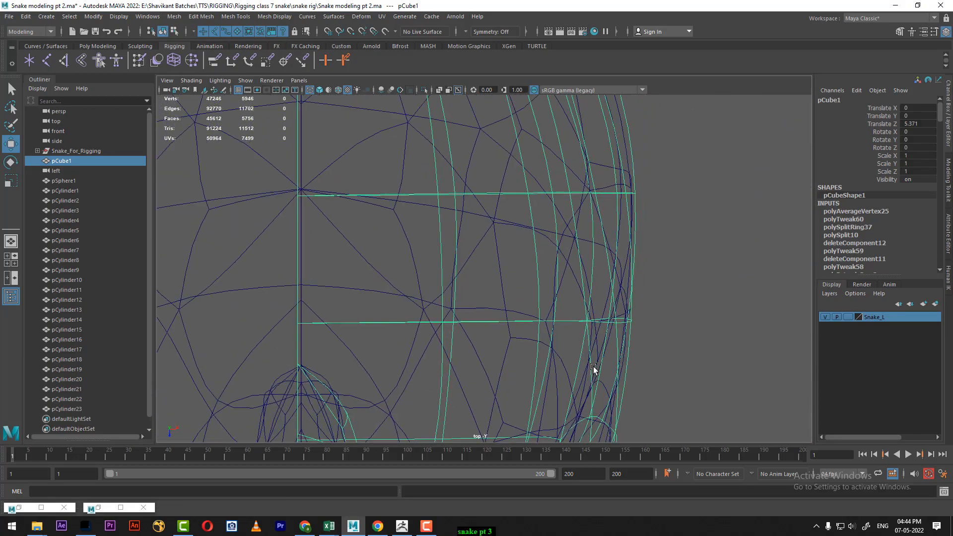
alt+middle_drag(632, 214, 624, 346)
alt+middle_drag(611, 186, 684, 345)
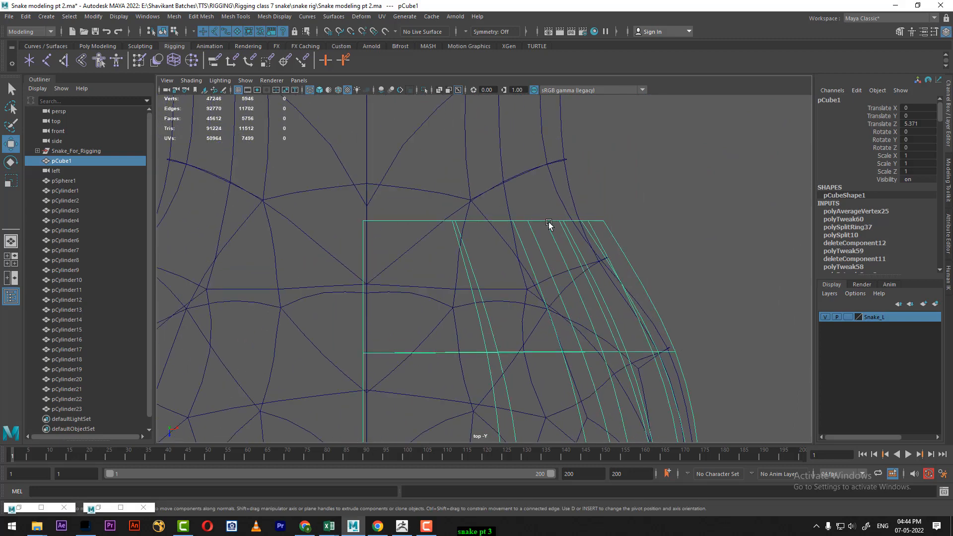
scroll(525, 284, down, 10)
scroll(547, 270, up, 5)
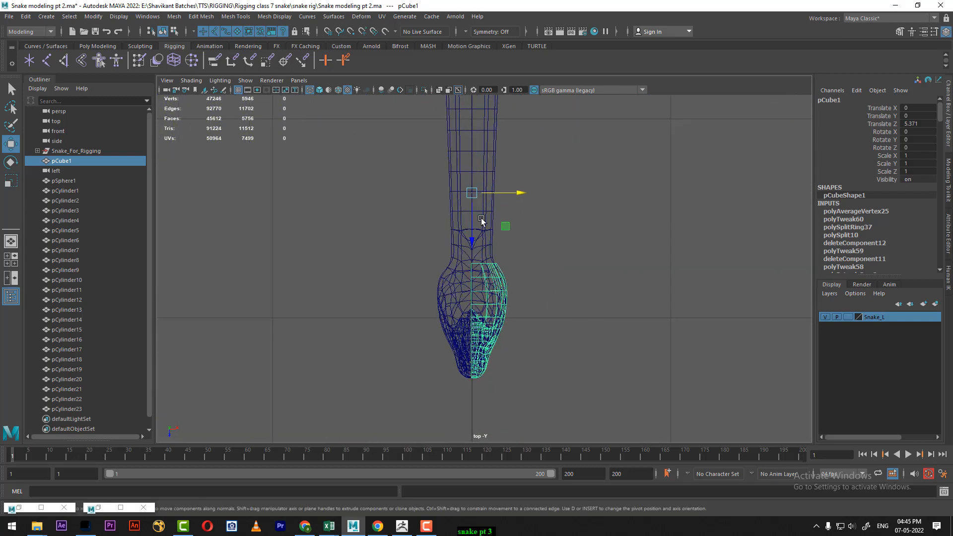
- Compare the half head mesh with the reference snake in the top and perspective wireframe views, checking the centre line and rear edge
alt+middle_drag(501, 274, 519, 318)
key(space)
drag(559, 361, 560, 221)
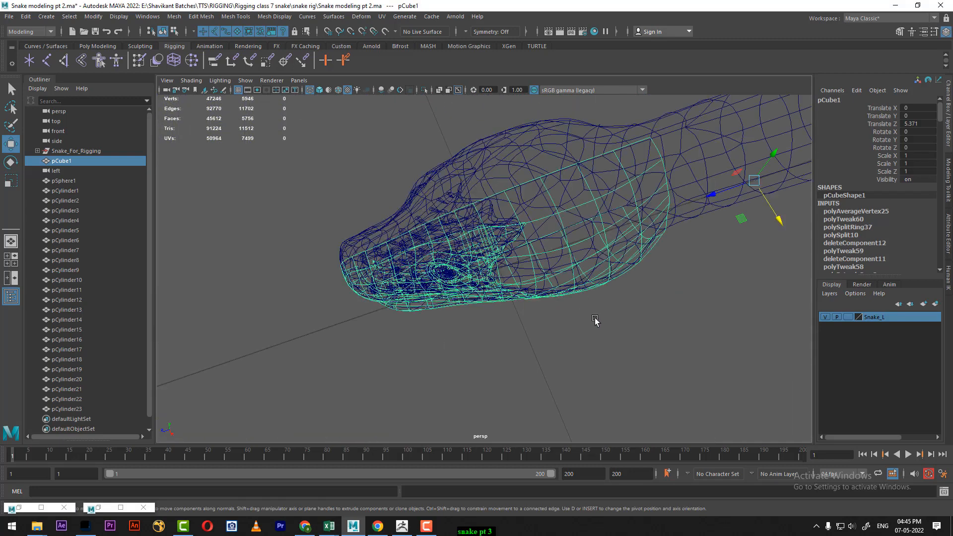
alt+drag(596, 320, 640, 326)
key(space)
drag(609, 281, 548, 279)
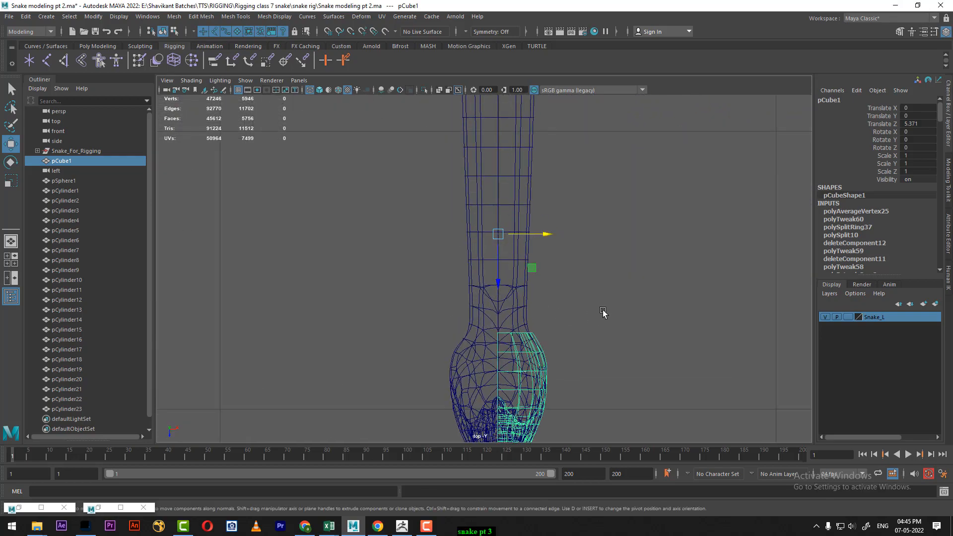
click(602, 315)
click(511, 336)
key(space)
mouse_move(571, 325)
mouse_down()
mouse_move(566, 268)
mouse_move(592, 249)
mouse_move(594, 263)
mouse_move(556, 244)
mouse_move(585, 219)
mouse_move(543, 250)
mouse_move(602, 244)
mouse_move(514, 240)
mouse_move(586, 241)
mouse_move(586, 258)
mouse_move(547, 262)
mouse_move(624, 257)
mouse_move(521, 258)
mouse_up()
- Display the models shaded with their wireframe overlaid, with the half head mesh's outer side facing the view
key(5)
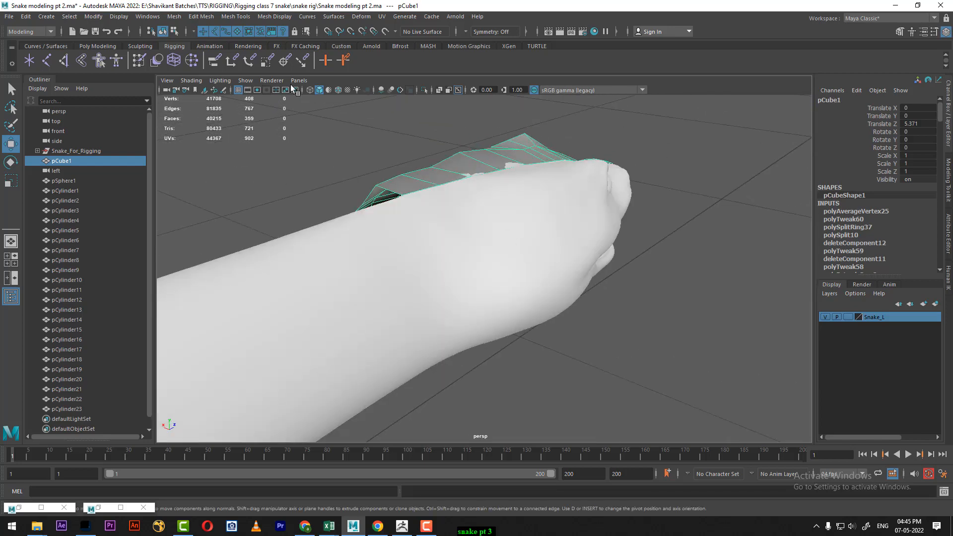
click(310, 91)
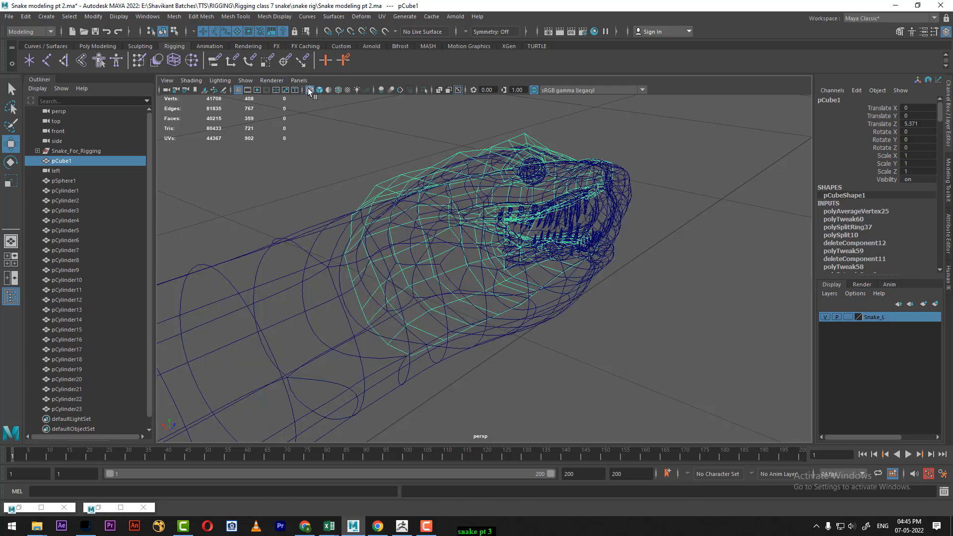
click(309, 90)
click(338, 91)
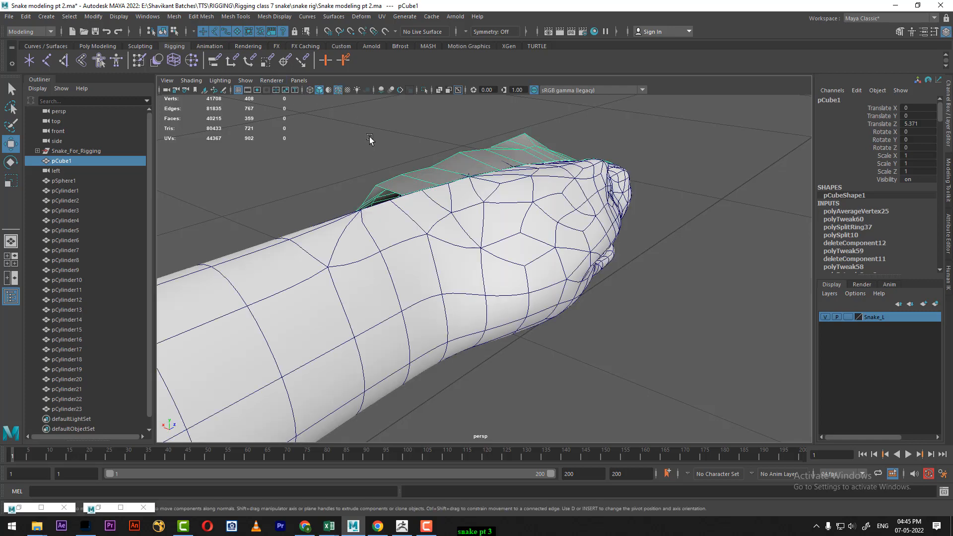
mouse_move(369, 137)
alt+mouse_down()
mouse_move(490, 258)
mouse_move(473, 297)
alt+mouse_up()
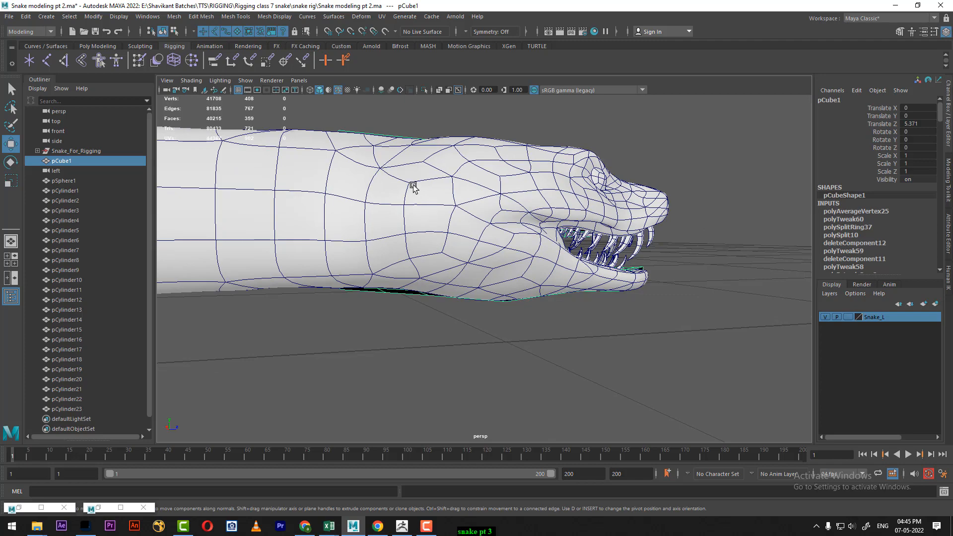
alt+drag(410, 242, 585, 242)
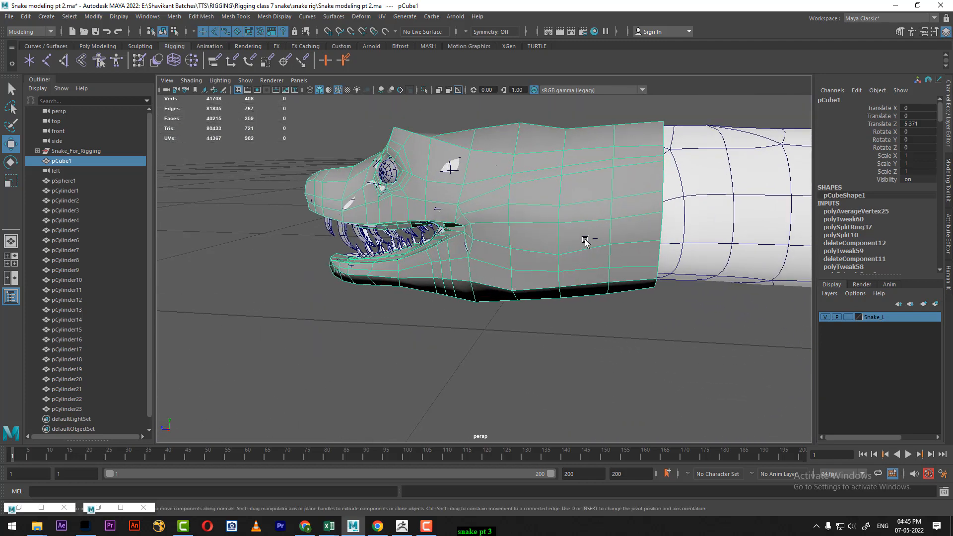
- Merge the two adjoining vertical edges on the cheek, one column ahead of the head's rear border, to their centre
right_drag(565, 217, 566, 185)
click(612, 209)
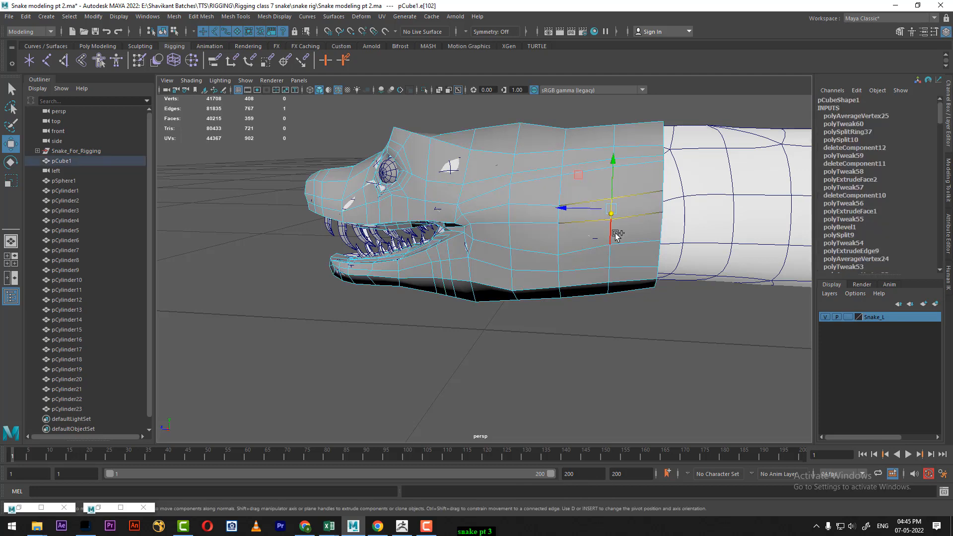
shift+click(613, 235)
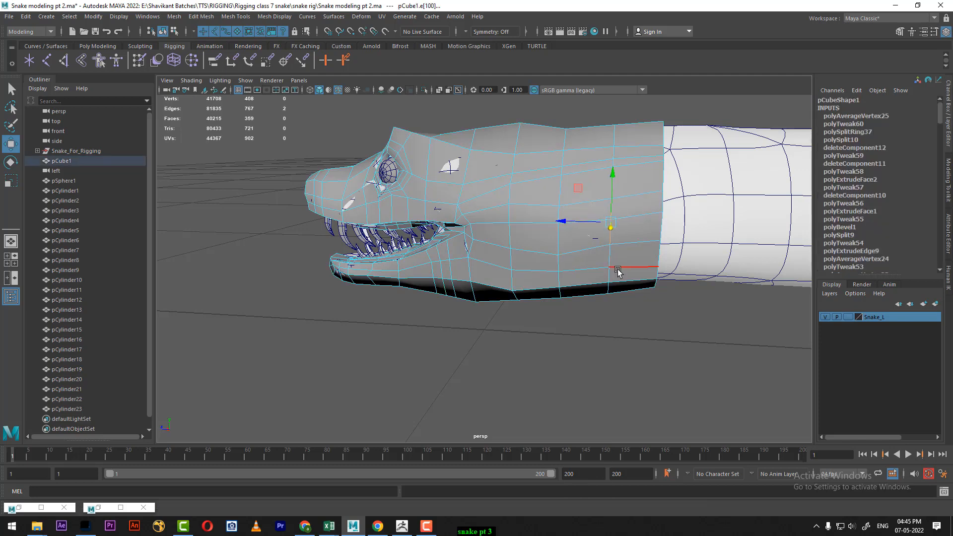
alt+drag(592, 248, 565, 245)
shift+right_drag(569, 251, 550, 123)
- Merge the two matching vertical edges on the head's open rear border to their centre
alt+drag(579, 231, 597, 246)
right_drag(564, 190, 564, 162)
click(559, 207)
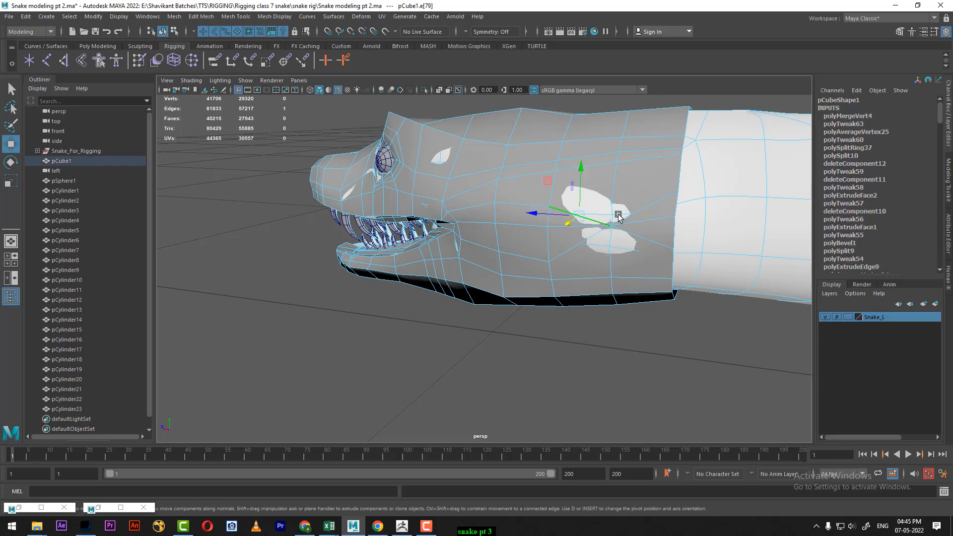
click(676, 200)
shift+click(677, 231)
shift+right_drag(634, 245, 632, 161)
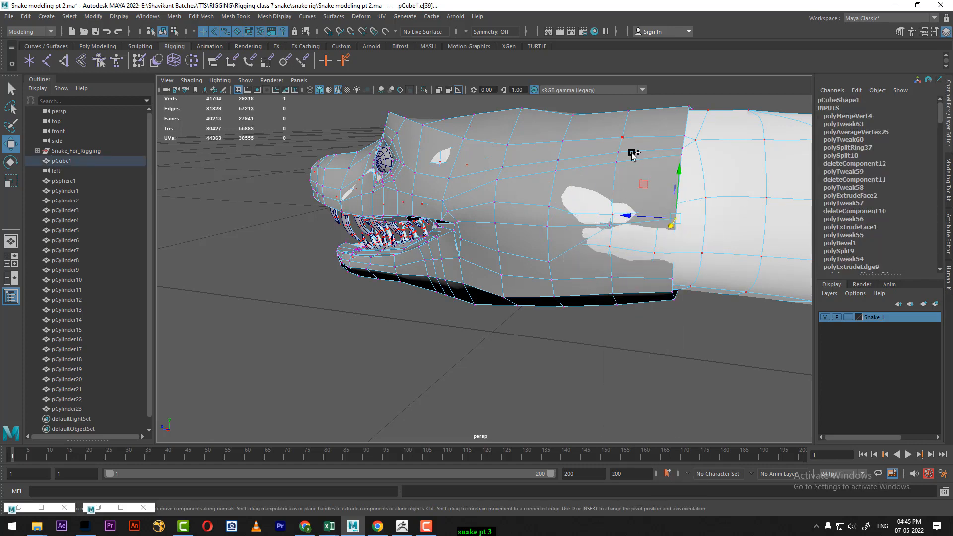
- Select the pCube1 head mesh as an object and hide all unselected objects
alt+drag(633, 155, 588, 239)
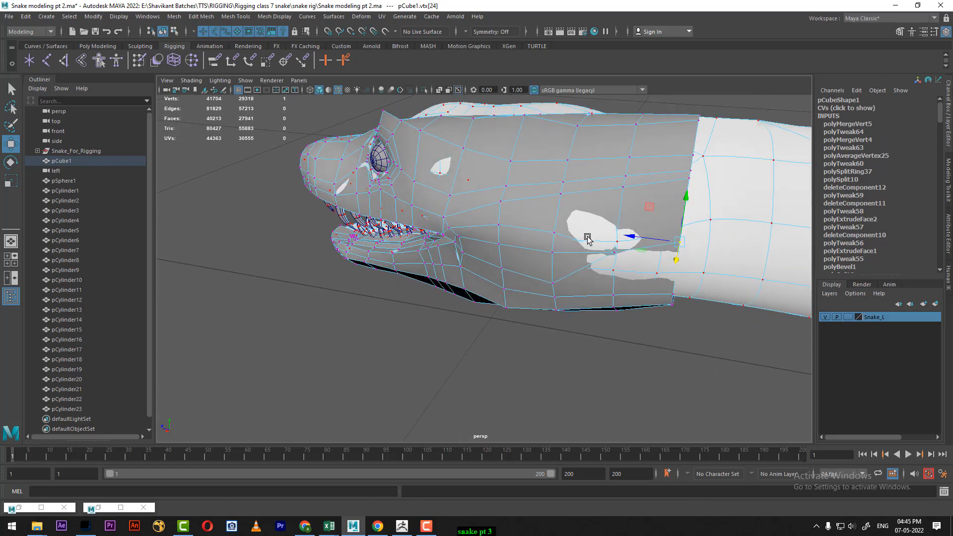
right_drag(580, 188, 627, 186)
click(624, 190)
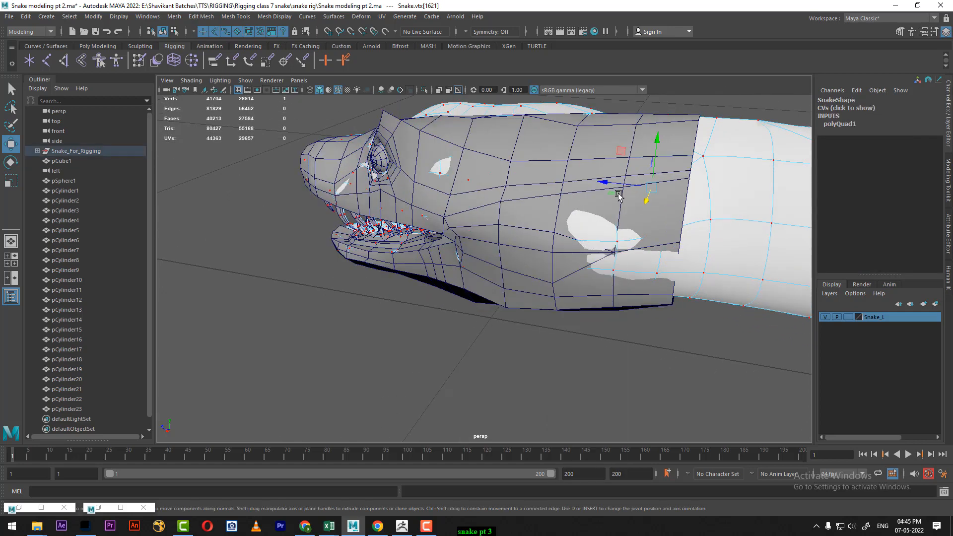
key(alt+h)
key(ctrl+shift+h)
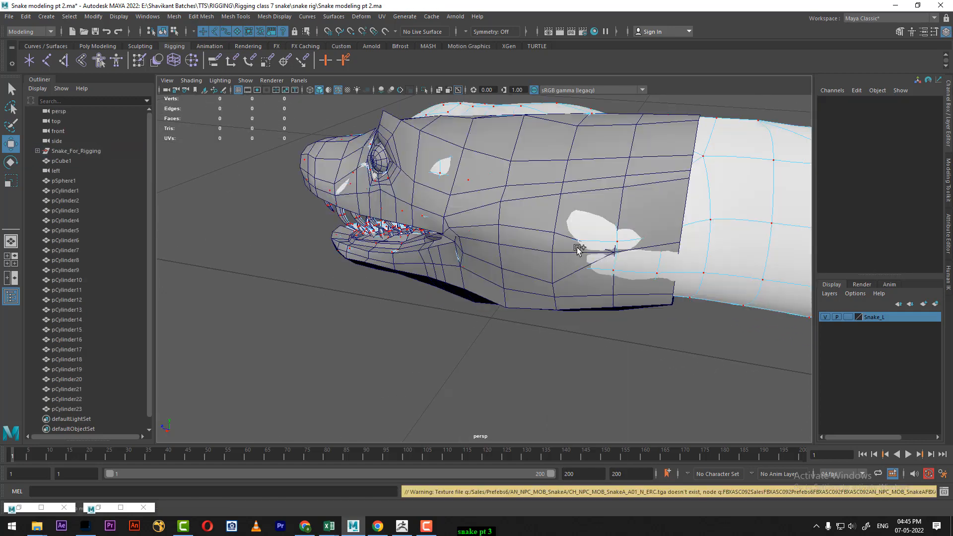
right_drag(517, 199, 570, 185)
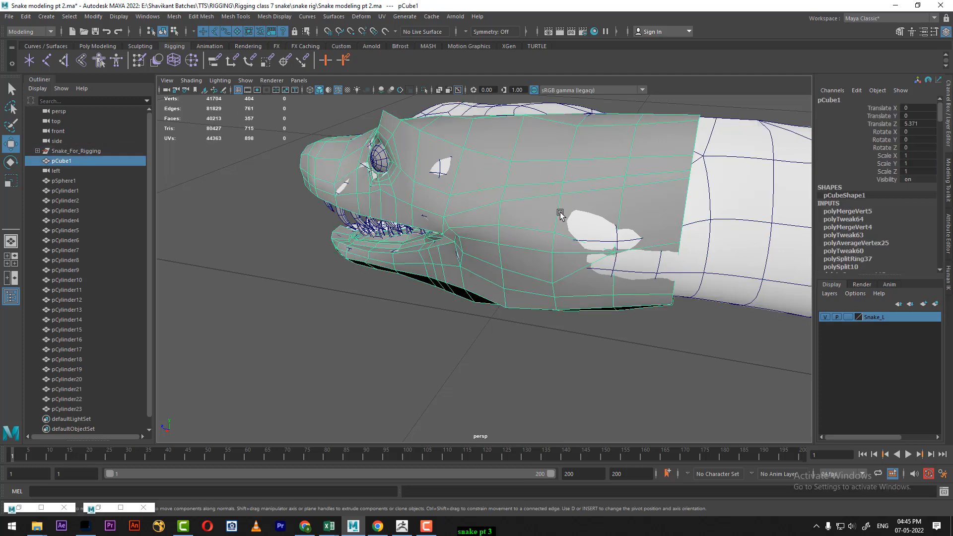
key(alt+h)
alt+drag(561, 214, 616, 174)
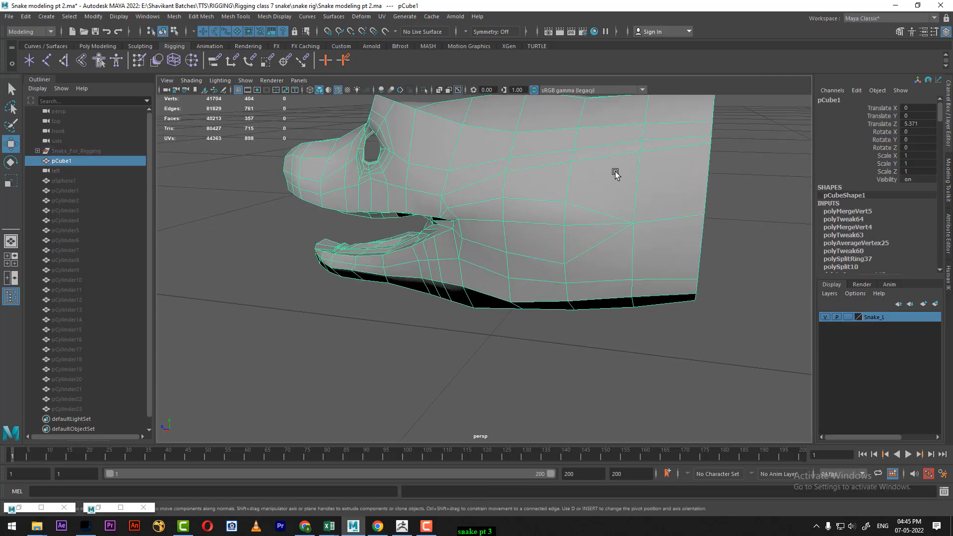
- Use Multi-Cut to add an edge above and below the merged cheek vertex, each running from a triangle's slanted side to the neighbouring vertex
shift+right_drag(615, 174, 617, 221)
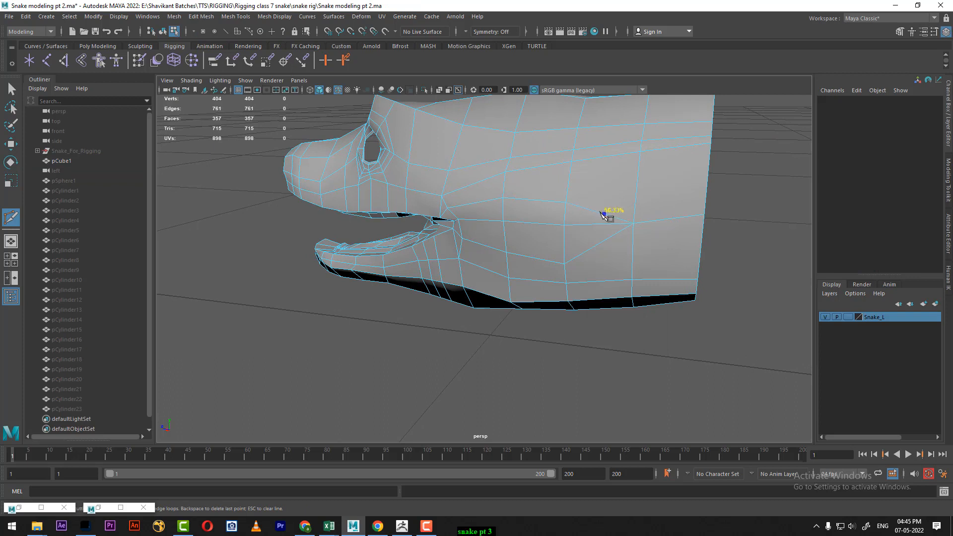
click(589, 209)
right_click(650, 149)
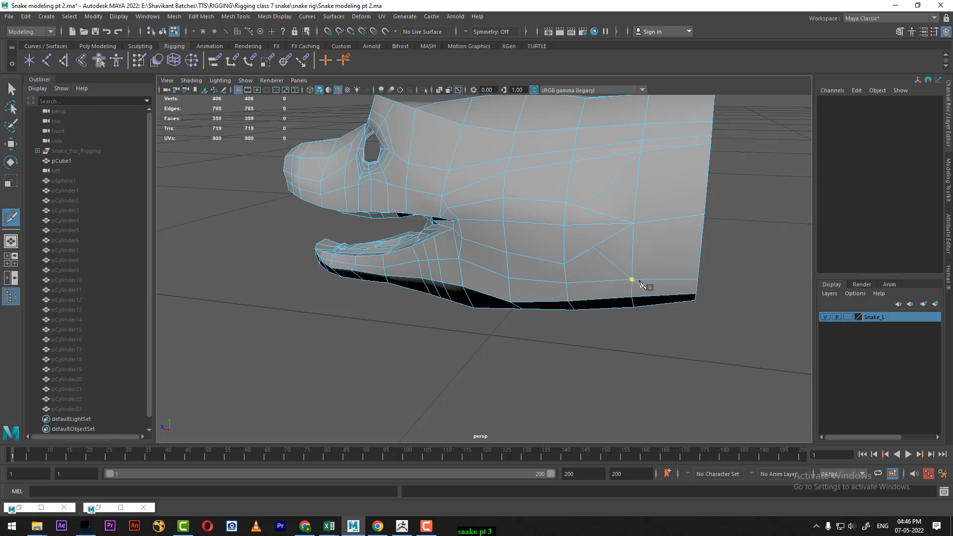
alt+drag(650, 199, 638, 195)
key(w)
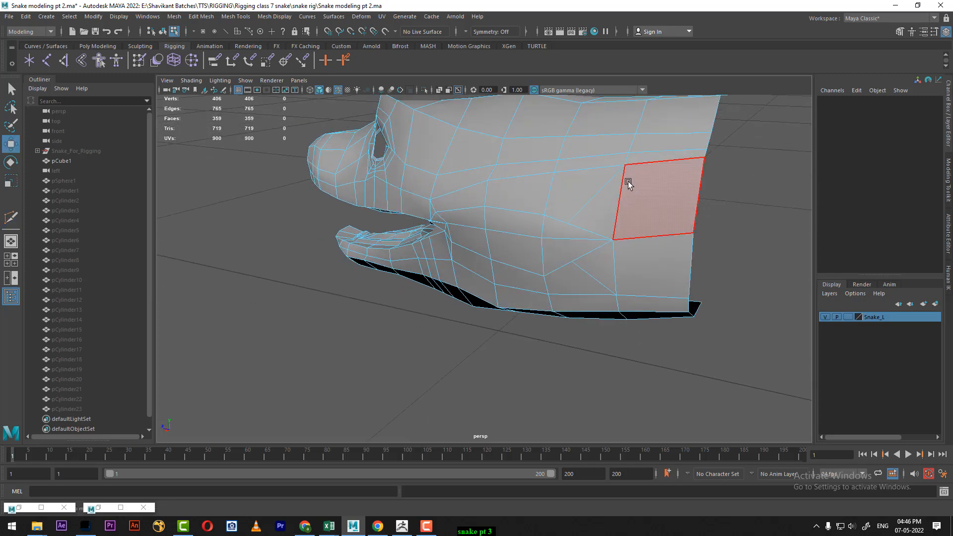
- Average the two new vertices above and below the merged cheek vertex with 10 iterations
right_drag(627, 177, 555, 177)
click(567, 222)
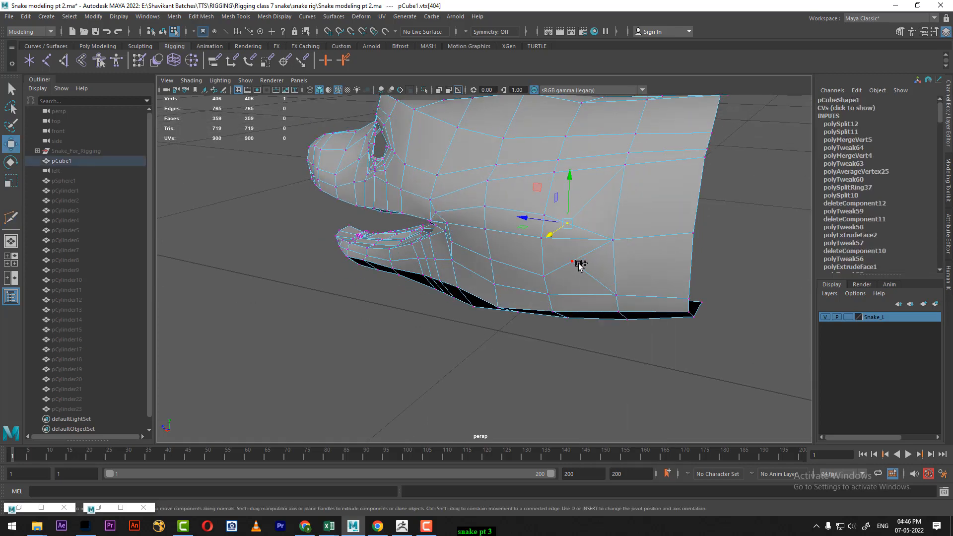
shift+click(612, 241)
shift+right_drag(608, 220, 646, 206)
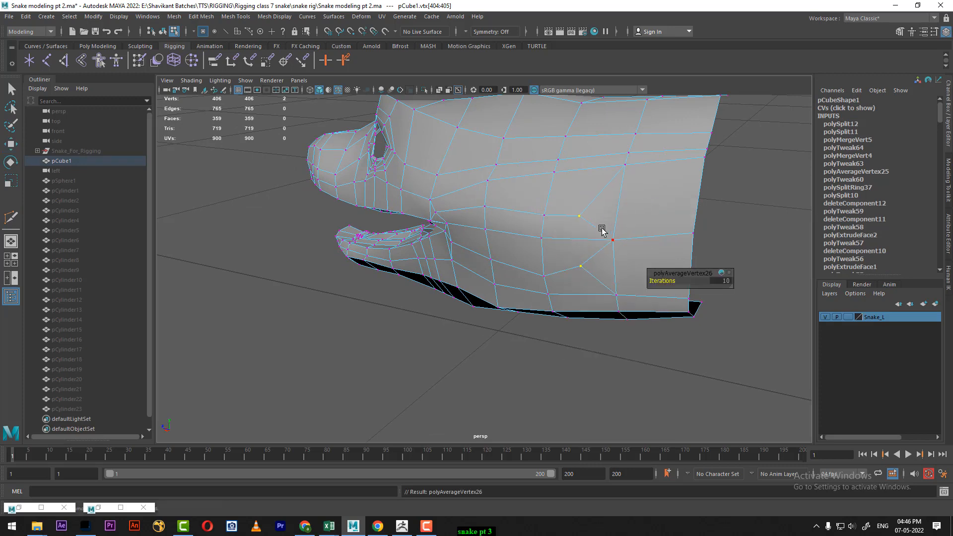
alt+drag(603, 228, 586, 192)
- Move the vertex directly above the merged cheek vertex slightly downward to even out the surrounding faces
click(571, 188)
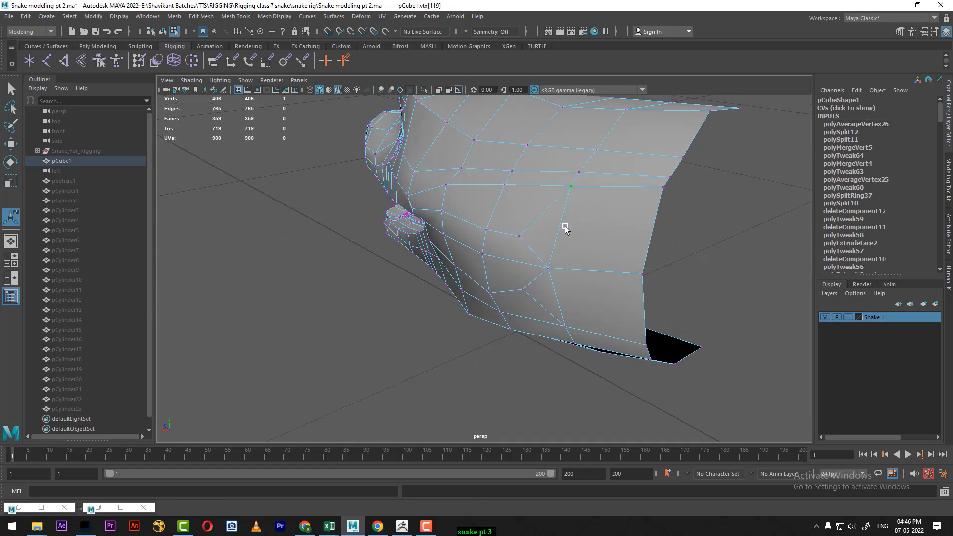
key(w)
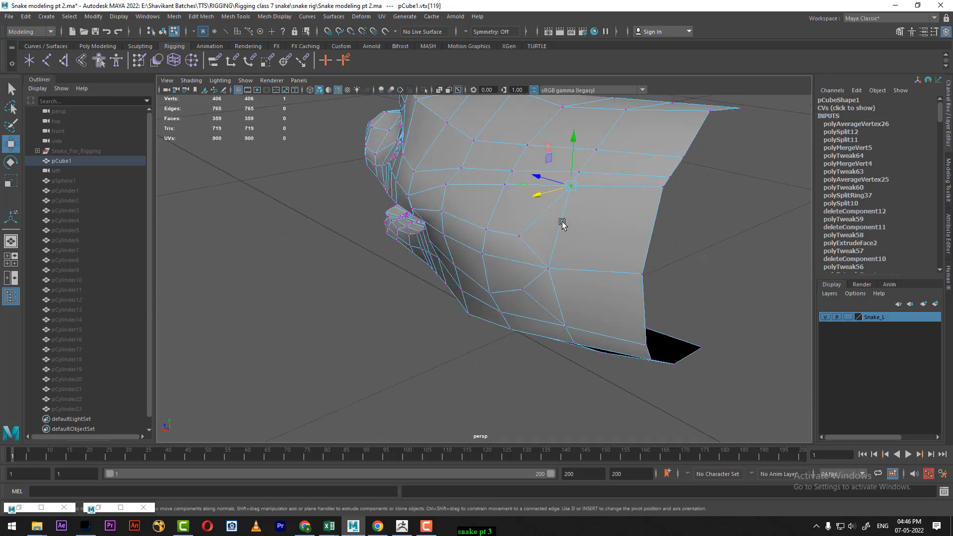
middle_drag(562, 222, 556, 227)
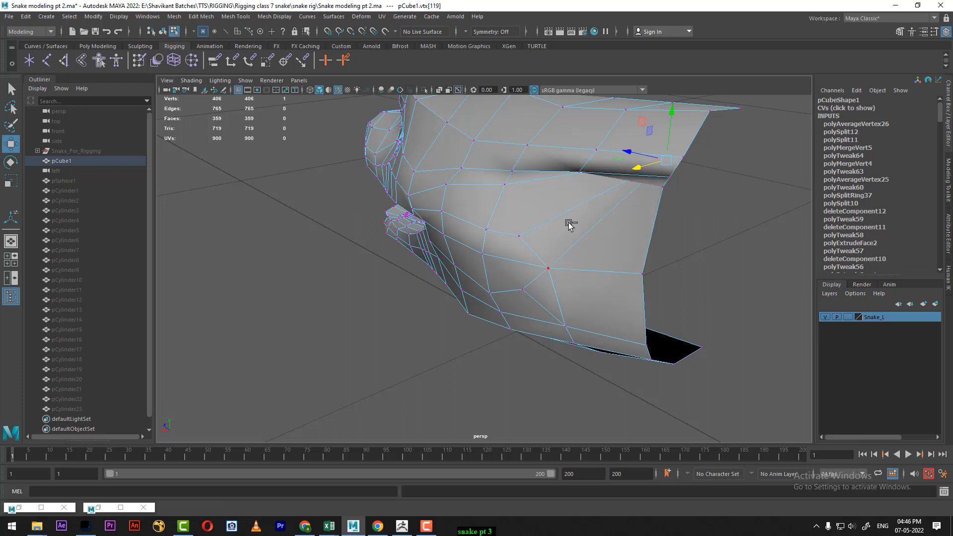
key(ctrl+z)
middle_drag(567, 210, 562, 217)
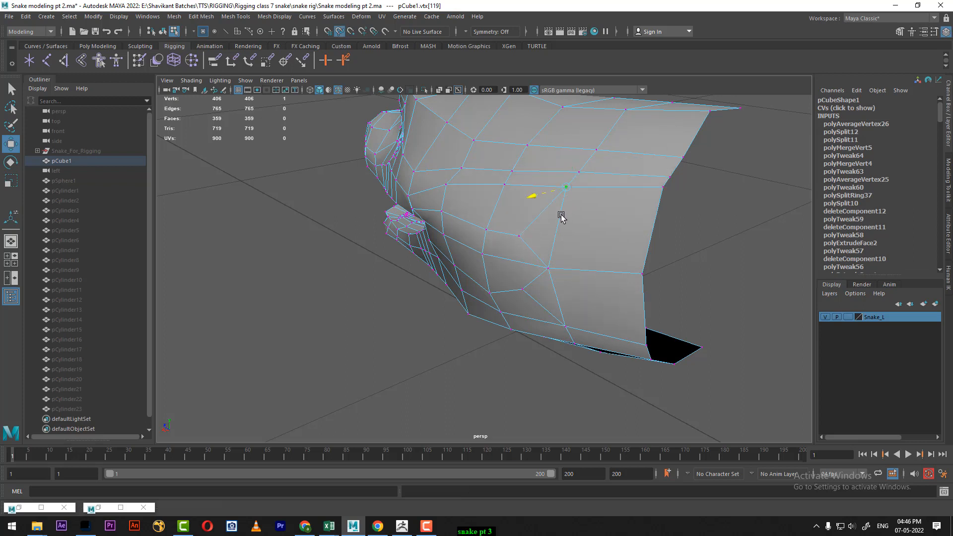
drag(574, 158, 570, 158)
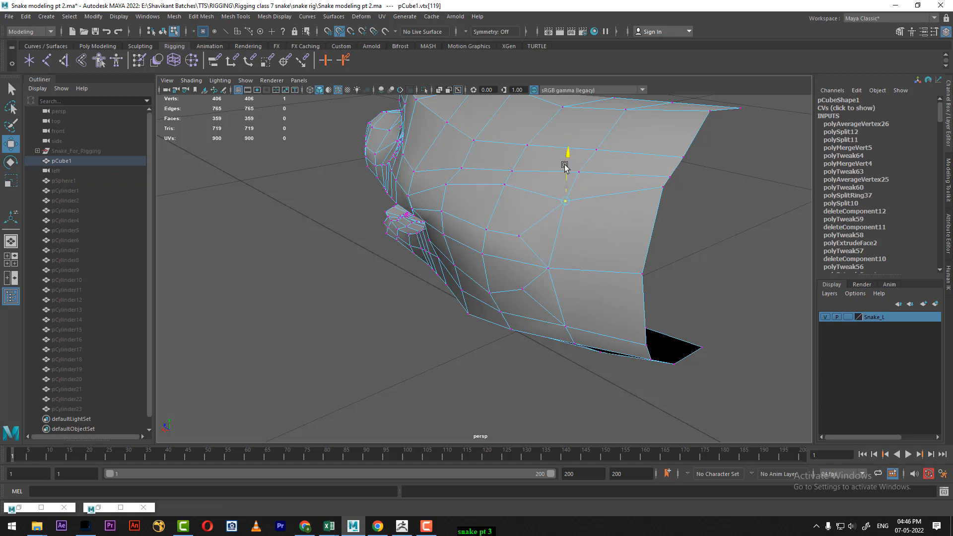
- Shift the lower vertex on the head's open rear border outward to round the neck outline
alt+drag(581, 245, 567, 168)
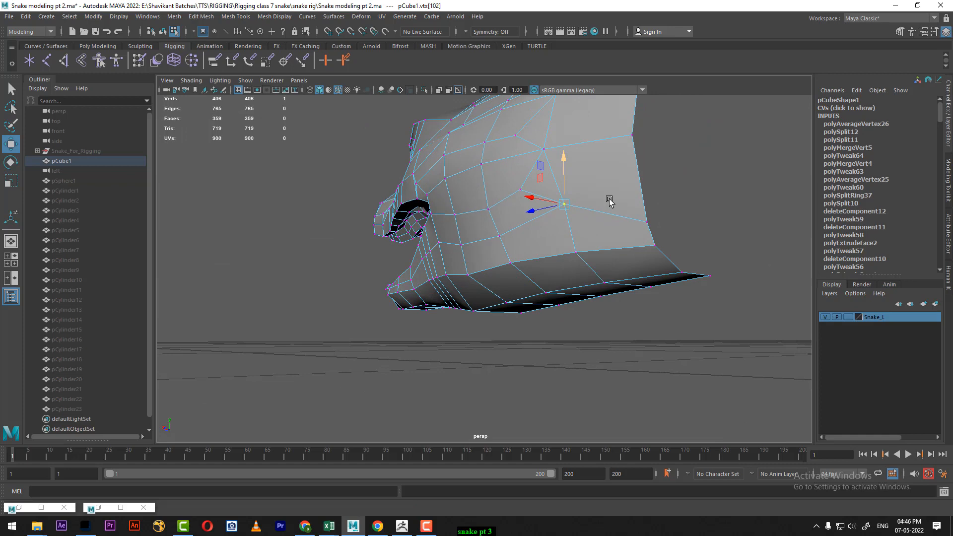
click(649, 223)
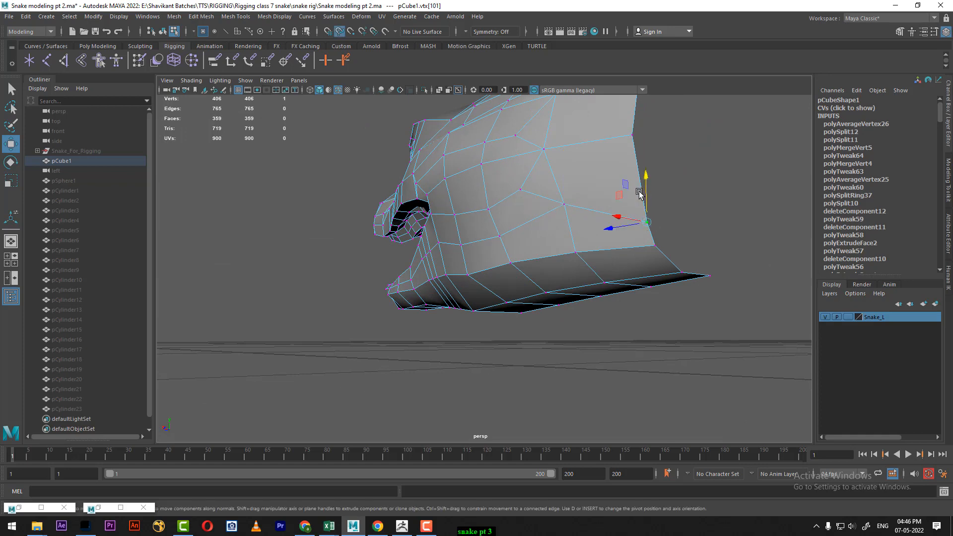
alt+drag(620, 171, 601, 209)
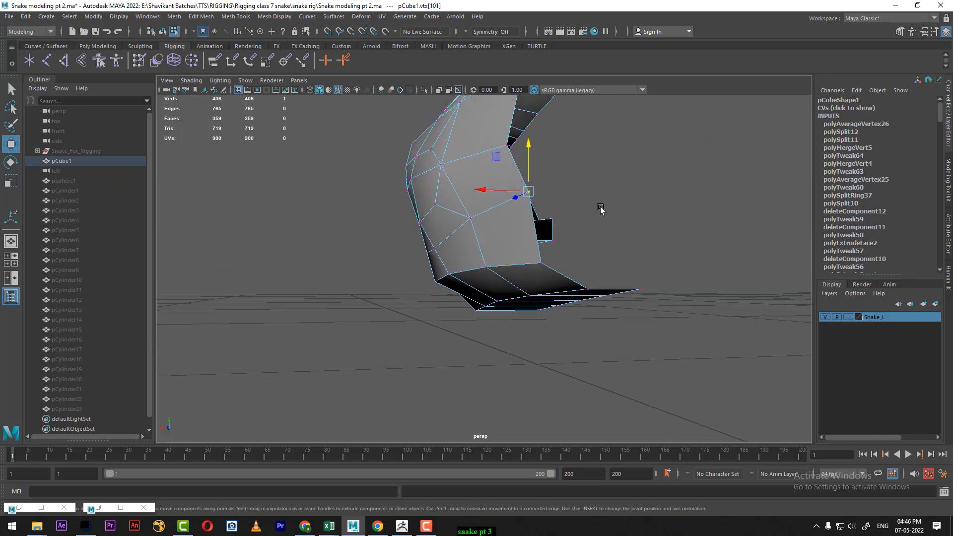
drag(495, 190, 481, 191)
alt+middle_drag(518, 148, 552, 273)
- Reposition the vertices higher up the head's open rear border to smooth its curve
click(561, 183)
alt+drag(560, 183, 640, 288)
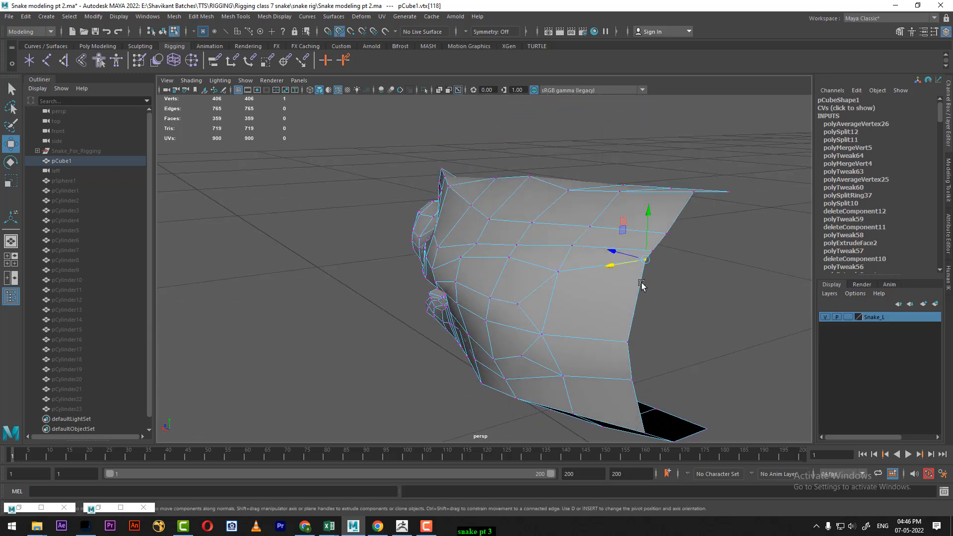
middle_drag(642, 284, 632, 308)
drag(644, 228, 728, 268)
alt+drag(660, 264, 663, 276)
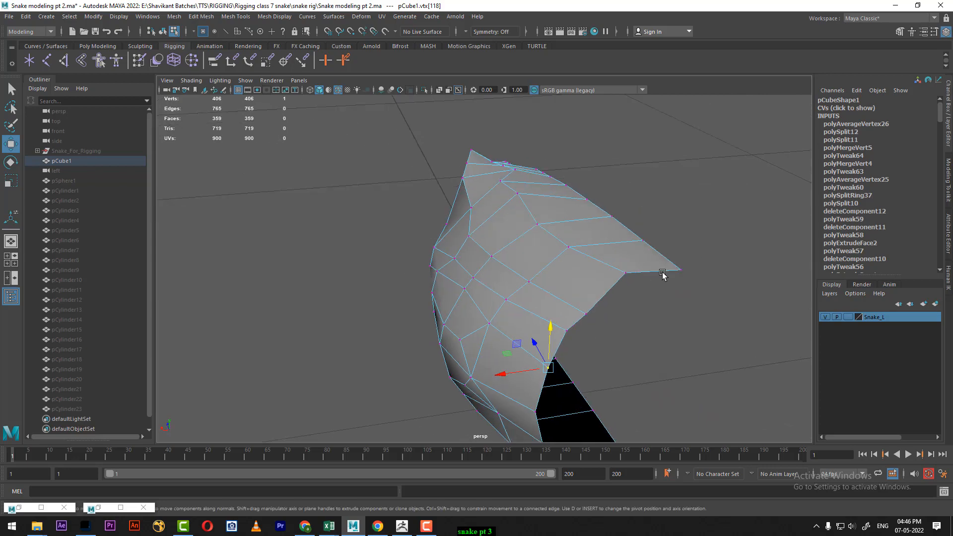
alt+drag(591, 313, 624, 308)
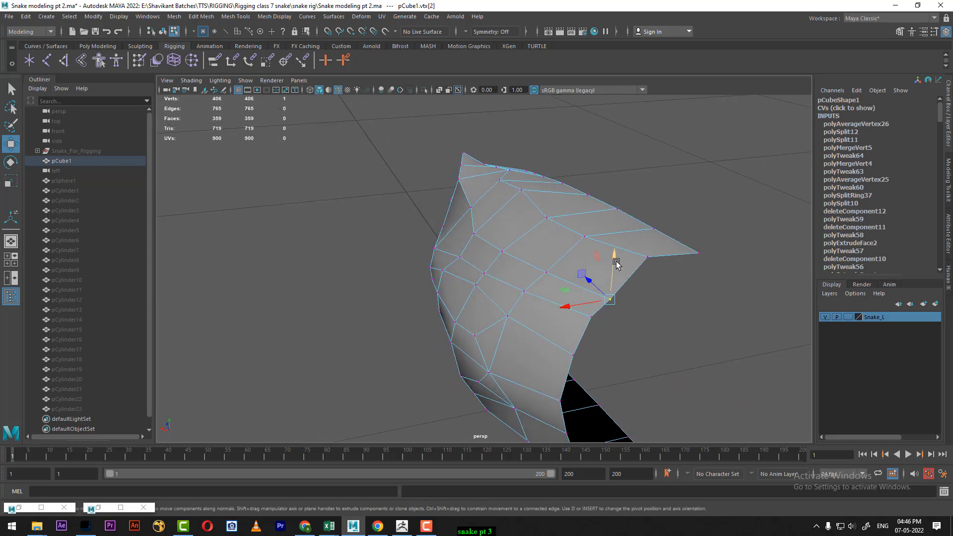
- Average three vertices in the upper column behind the eye, ahead of the rear border, with 10 iterations
mouse_move(615, 266)
alt+mouse_down()
mouse_move(596, 260)
mouse_move(605, 270)
mouse_move(694, 264)
mouse_move(633, 276)
mouse_move(619, 243)
mouse_move(636, 296)
mouse_move(609, 309)
mouse_move(613, 253)
mouse_move(640, 303)
mouse_move(634, 288)
mouse_move(576, 286)
mouse_move(569, 275)
mouse_move(603, 276)
mouse_move(556, 221)
mouse_move(574, 167)
mouse_move(552, 216)
alt+mouse_up()
shift+right_click(541, 196)
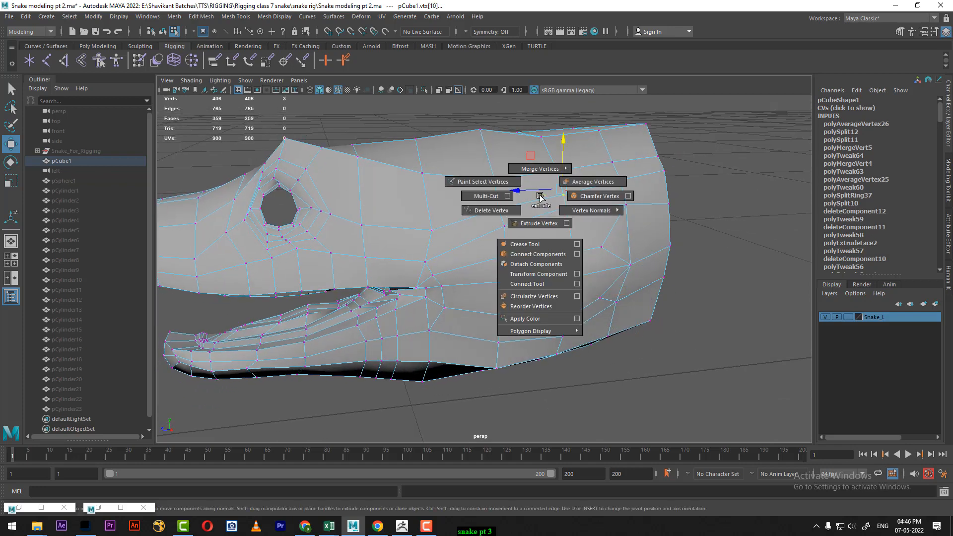
click(599, 181)
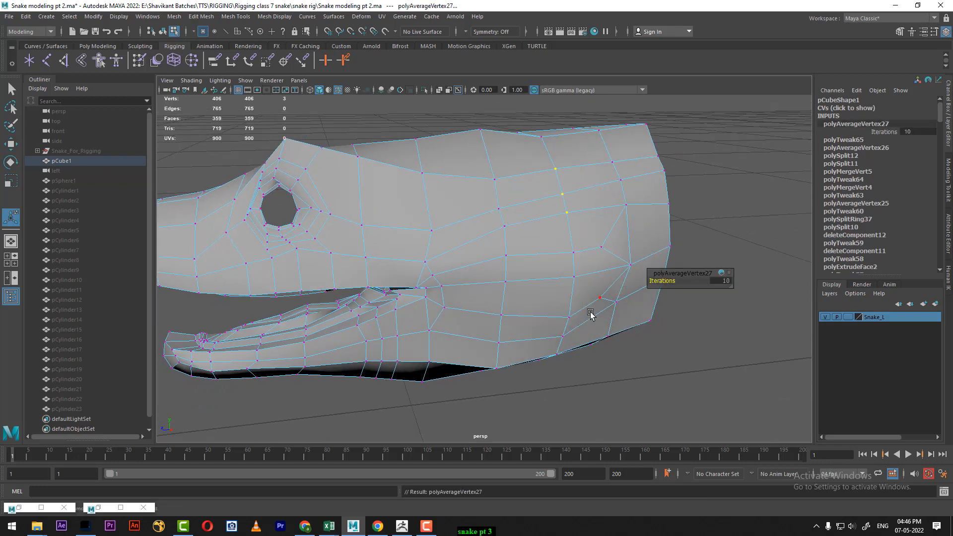
- Average three vertices lower in the column ahead of the head's open rear border, and return the mesh to object mode
alt+drag(590, 314, 563, 316)
drag(557, 349, 556, 346)
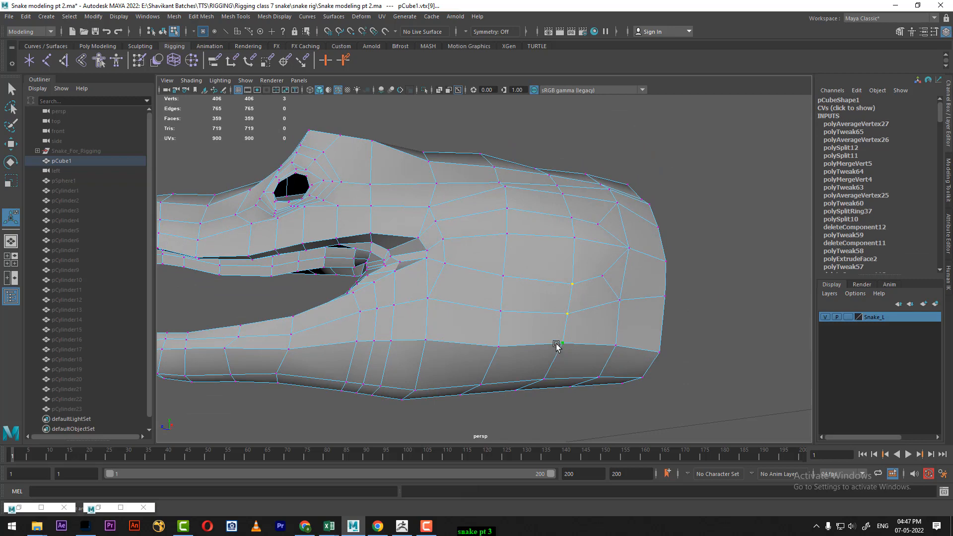
key(g)
right_drag(556, 255, 568, 228)
alt+drag(568, 228, 506, 239)
right_drag(507, 238, 582, 243)
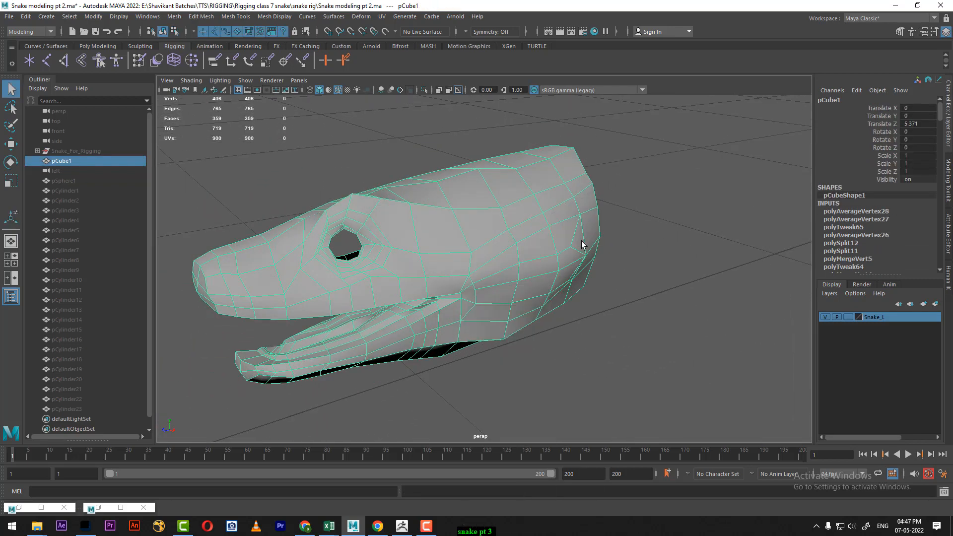
- Bring the reference snake back into view and examine how its body continues from the half head's neck
key(ctrl+1)
alt+drag(603, 276, 590, 315)
alt+middle_drag(590, 316, 590, 350)
alt+right_drag(591, 350, 547, 268)
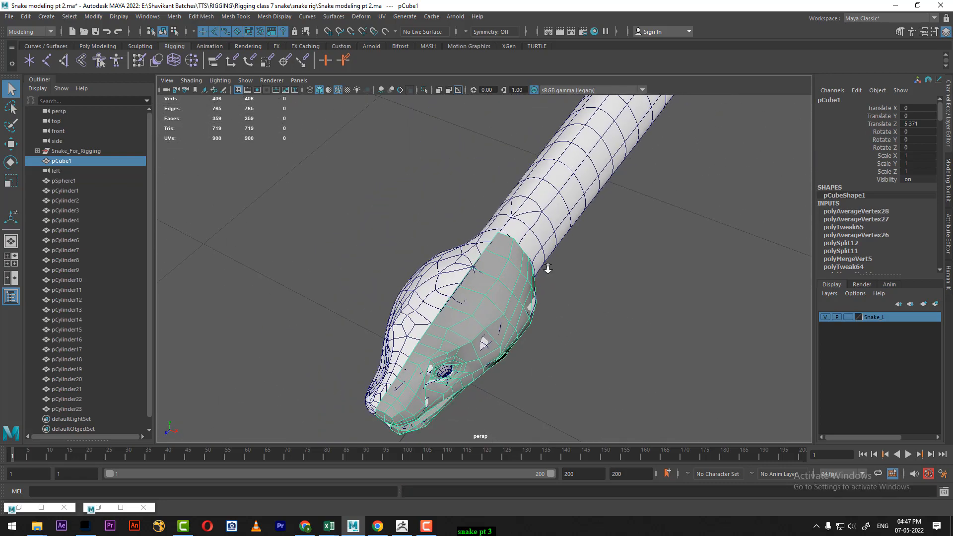
alt+drag(547, 268, 633, 279)
alt+right_drag(632, 279, 529, 317)
alt+middle_drag(529, 318, 584, 375)
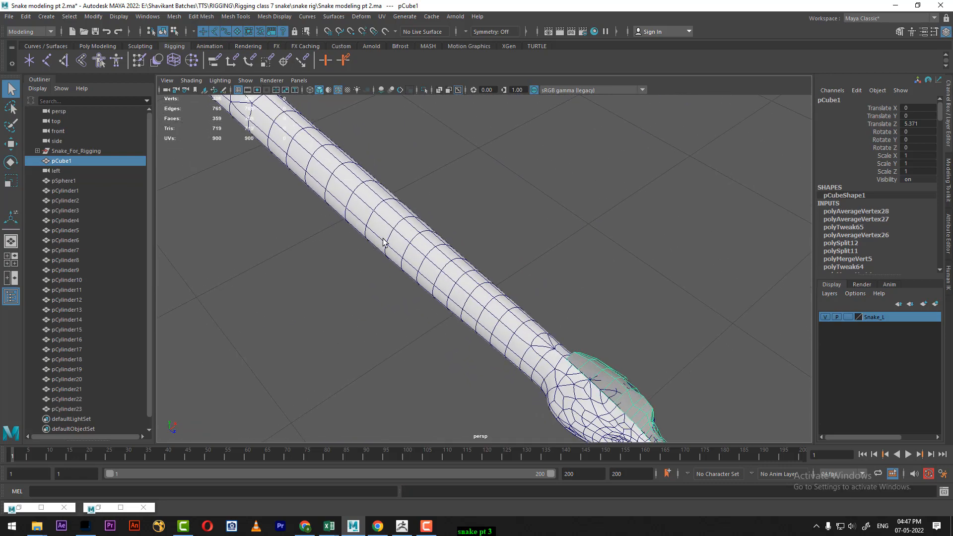
alt+middle_drag(550, 287, 656, 341)
alt+right_drag(655, 341, 558, 296)
alt+drag(557, 296, 473, 273)
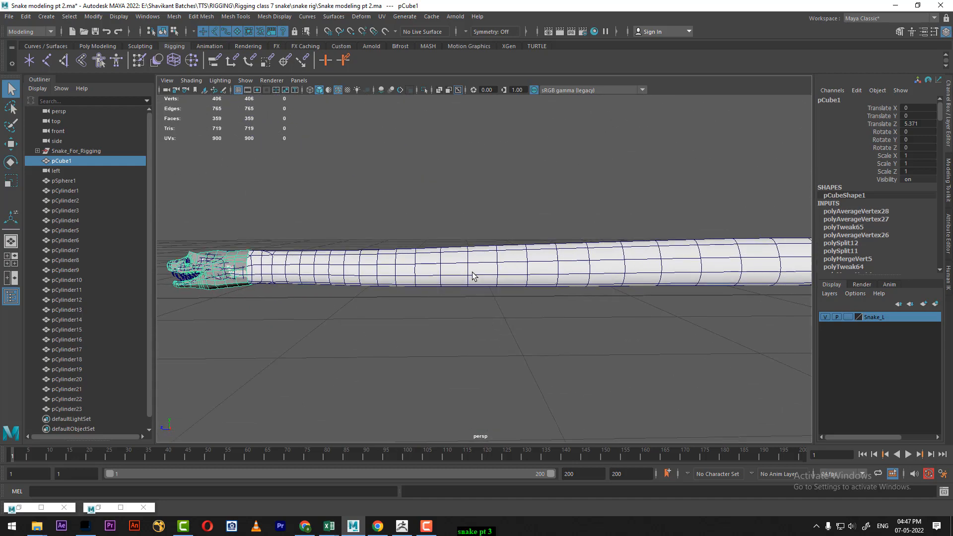
- Look along the reference body to the tail in the top view and create a polygon cylinder primitive
key(space)
drag(591, 264, 539, 264)
alt+right_drag(598, 309, 566, 247)
alt+middle_drag(557, 243, 604, 362)
alt+right_drag(603, 361, 599, 305)
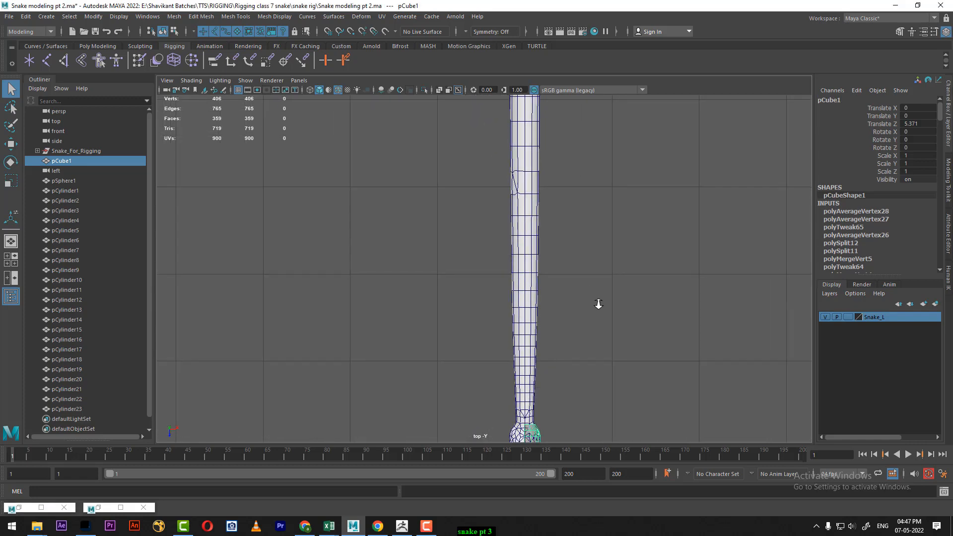
alt+middle_drag(599, 304, 598, 427)
alt+middle_drag(590, 194, 594, 325)
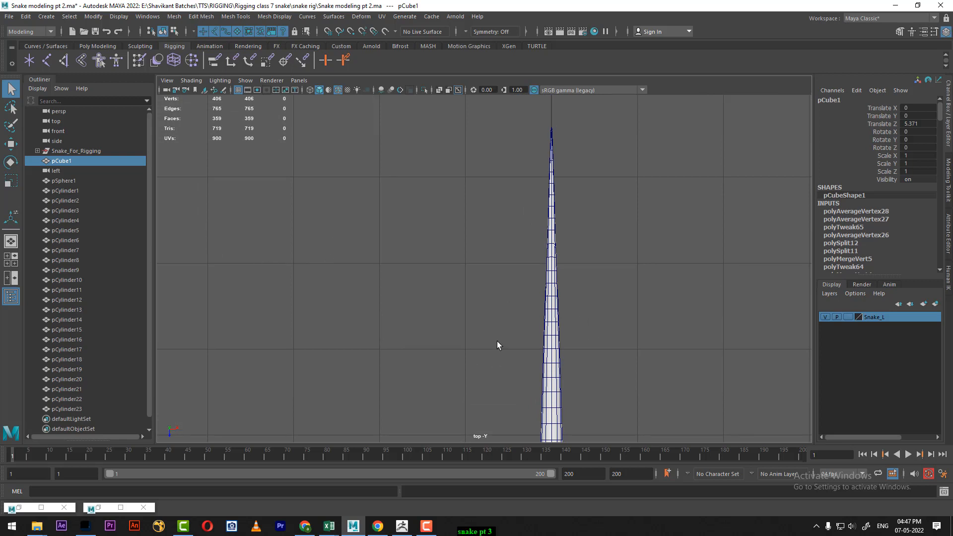
click(45, 19)
mouse_move(142, 50)
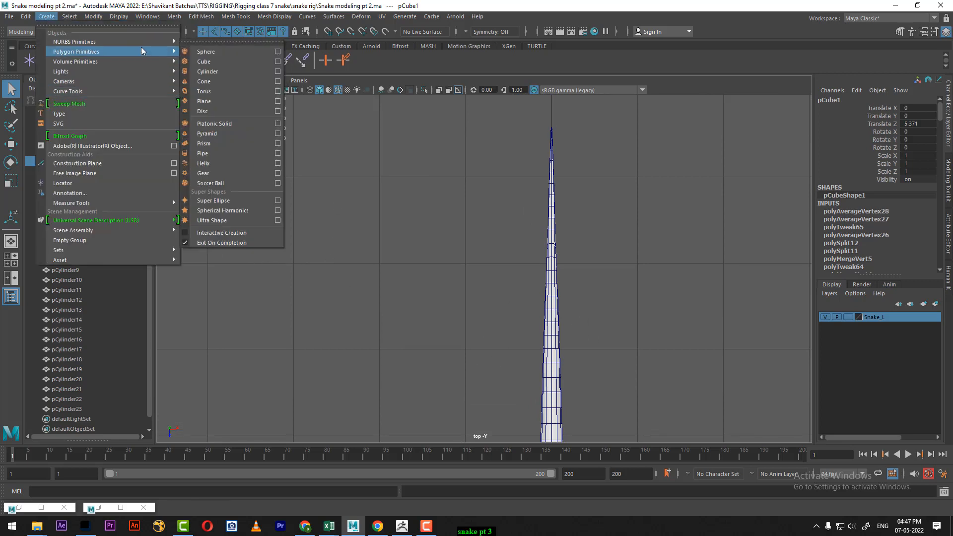
click(222, 71)
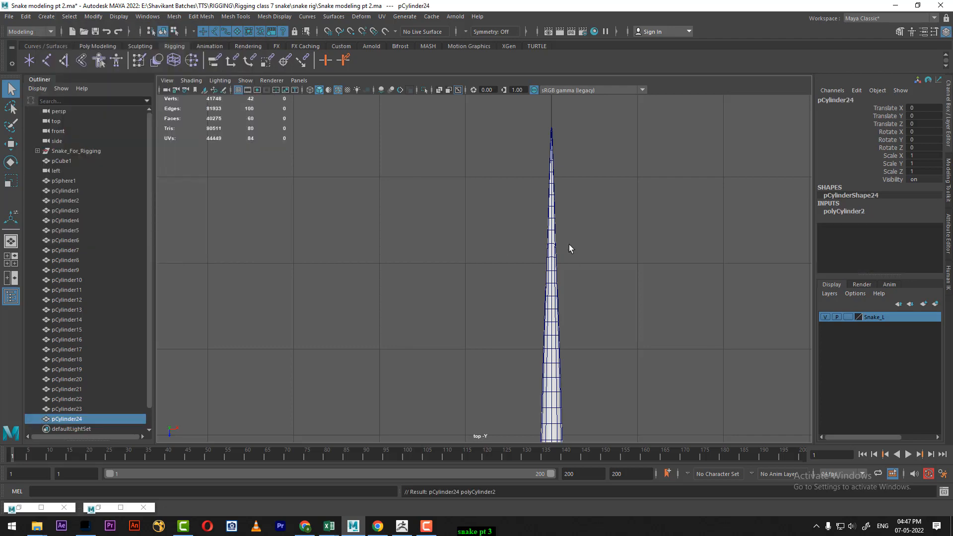
- Rotate the new cylinder to 90 on the X axis so it lies along the snake's body
scroll(521, 289, down, 3)
scroll(538, 312, up, 2)
key(e)
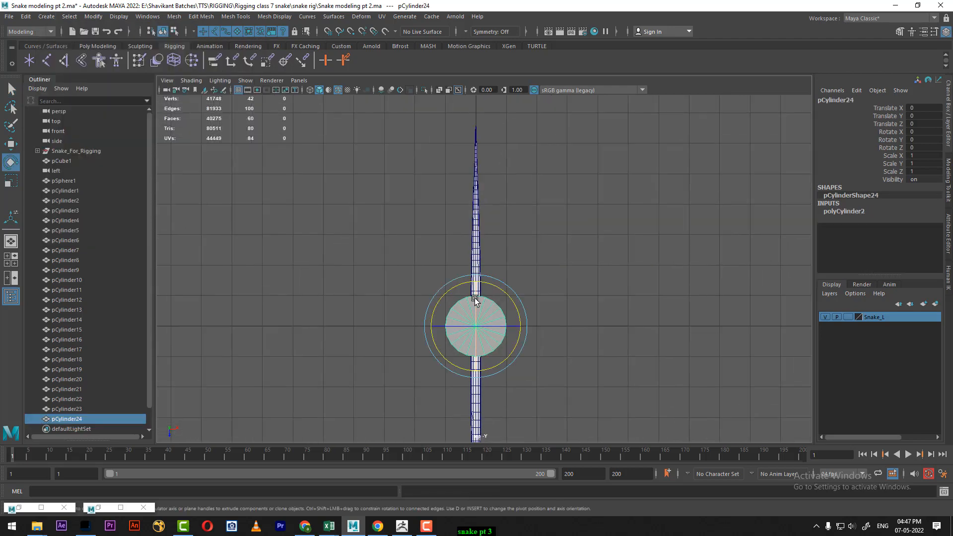
drag(477, 302, 476, 349)
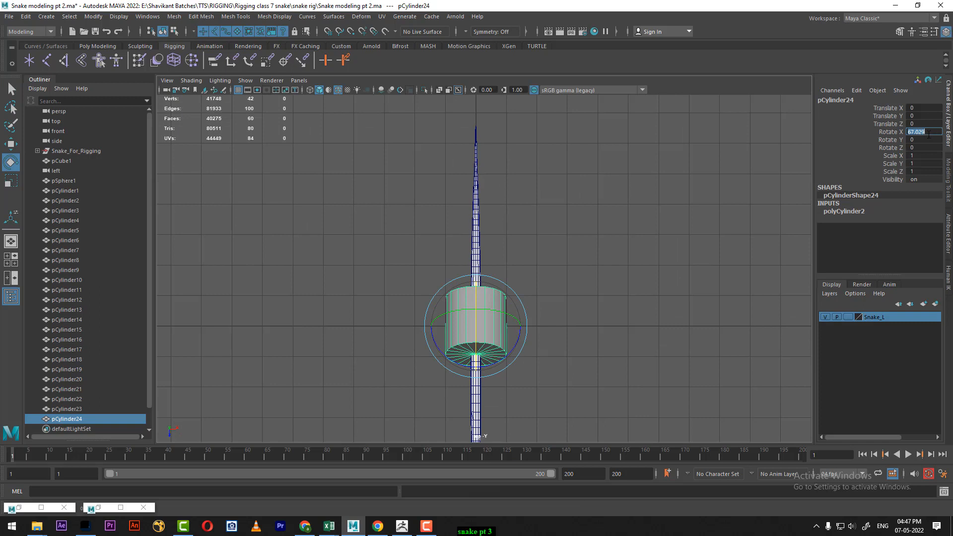
key(Return)
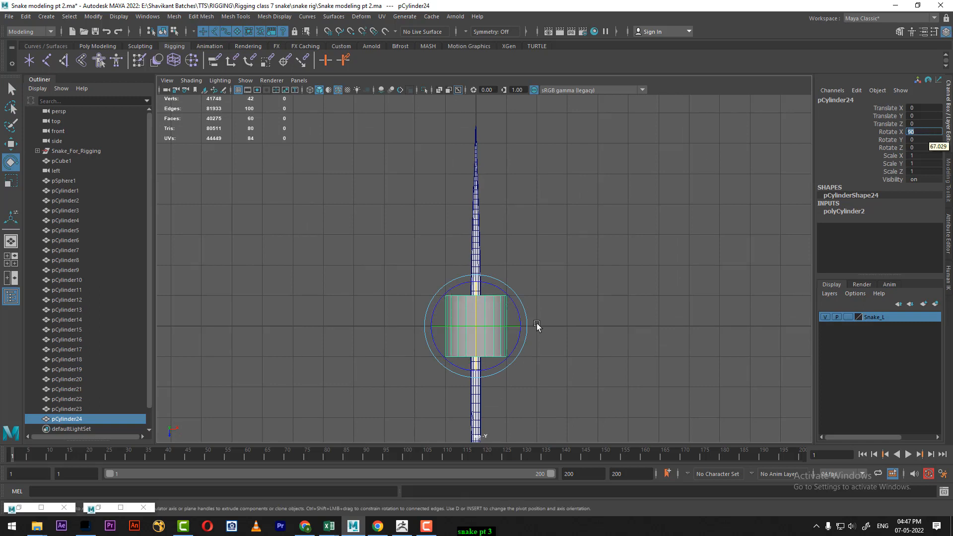
- Set the cylinder's radius to 0.35 and its height to 1.1
scroll(598, 338, up, 1)
alt+middle_drag(580, 332, 574, 249)
scroll(573, 251, up, 1)
click(860, 214)
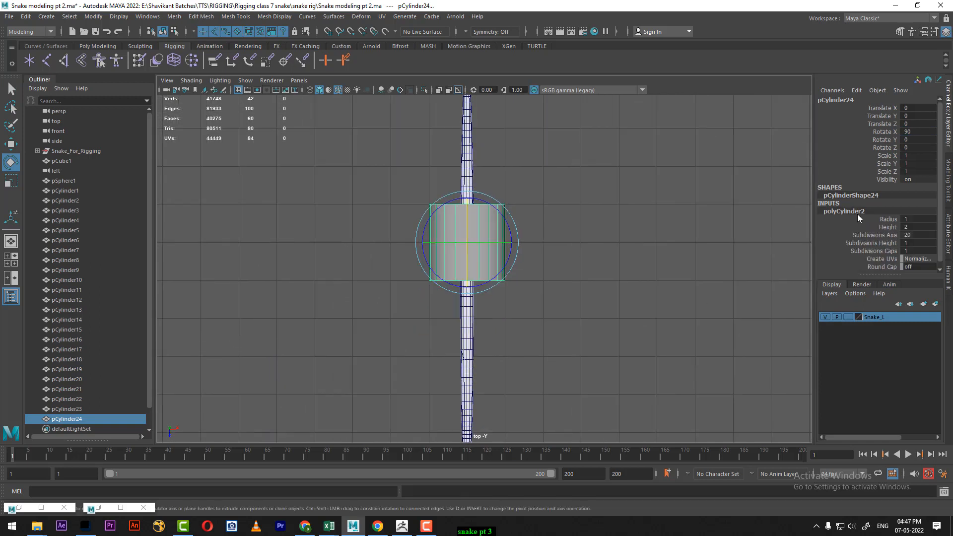
click(883, 220)
middle_drag(686, 247, 639, 256)
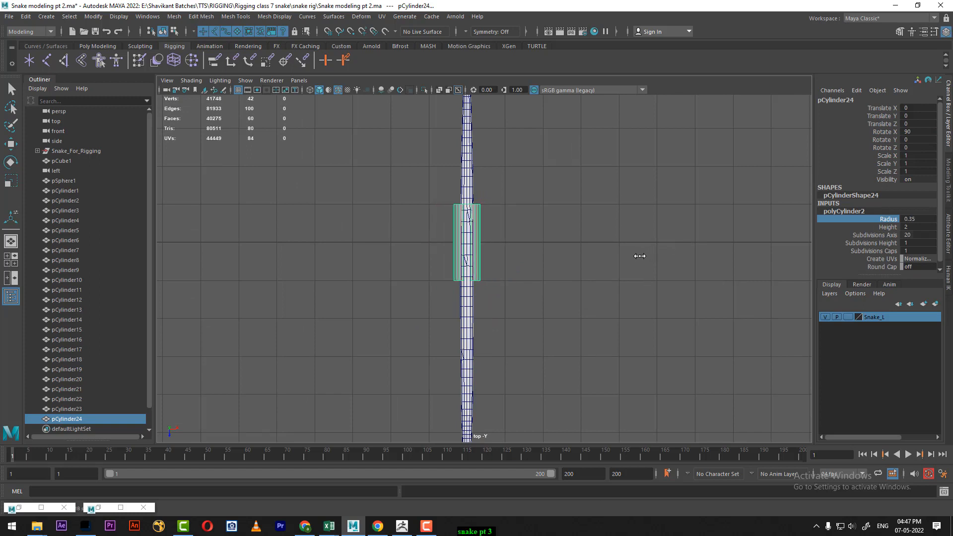
click(892, 228)
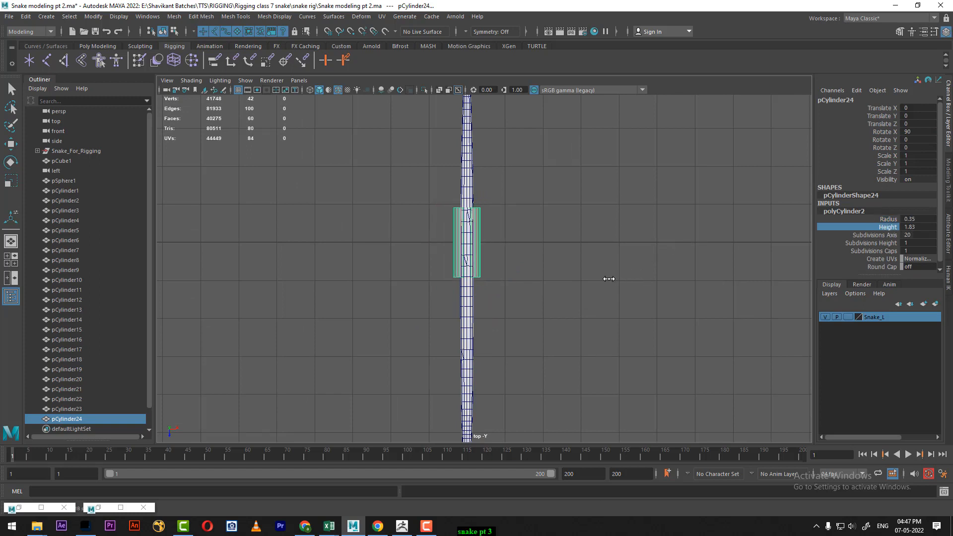
alt+middle_drag(576, 299, 526, 255)
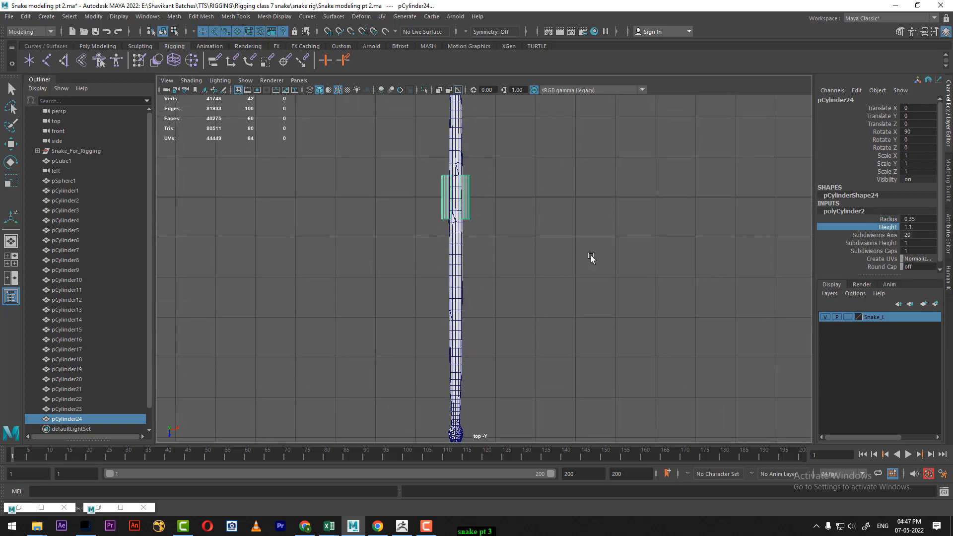
- Raise the cylinder in the side view to a Translate Y of 0.269, in line with the reference body
key(space)
drag(556, 246, 560, 247)
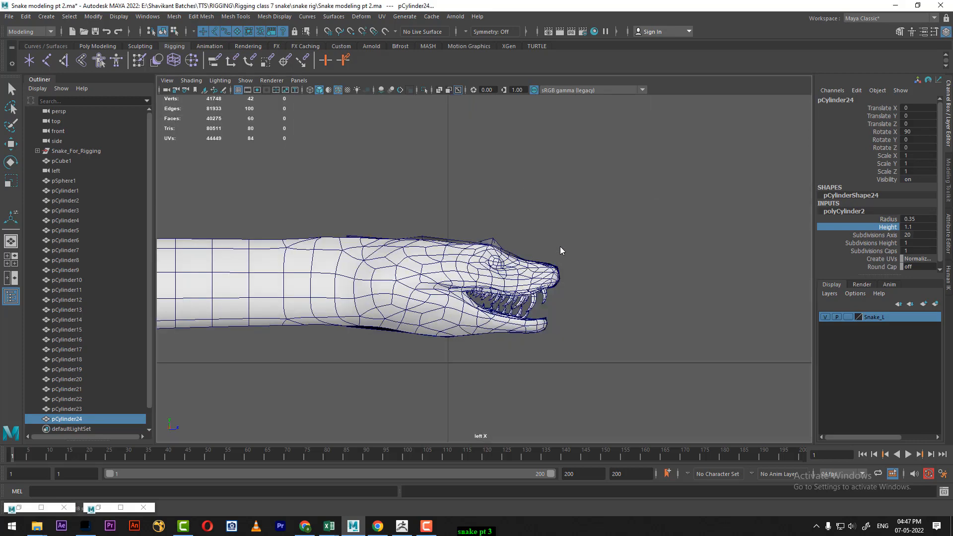
alt+right_drag(494, 296, 328, 279)
alt+middle_drag(328, 279, 536, 256)
alt+right_drag(536, 256, 452, 309)
alt+middle_drag(451, 310, 508, 379)
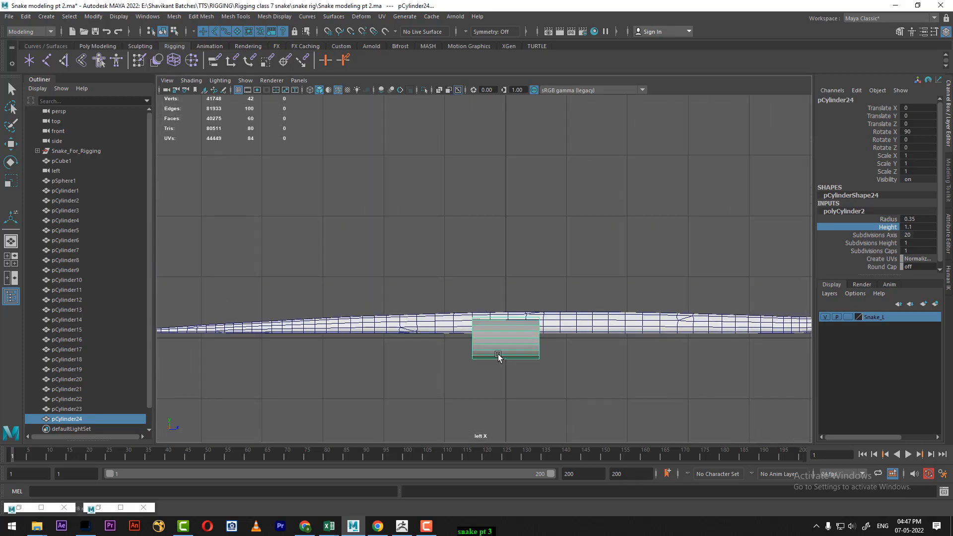
key(w)
drag(506, 296, 504, 279)
alt+right_drag(517, 342, 558, 355)
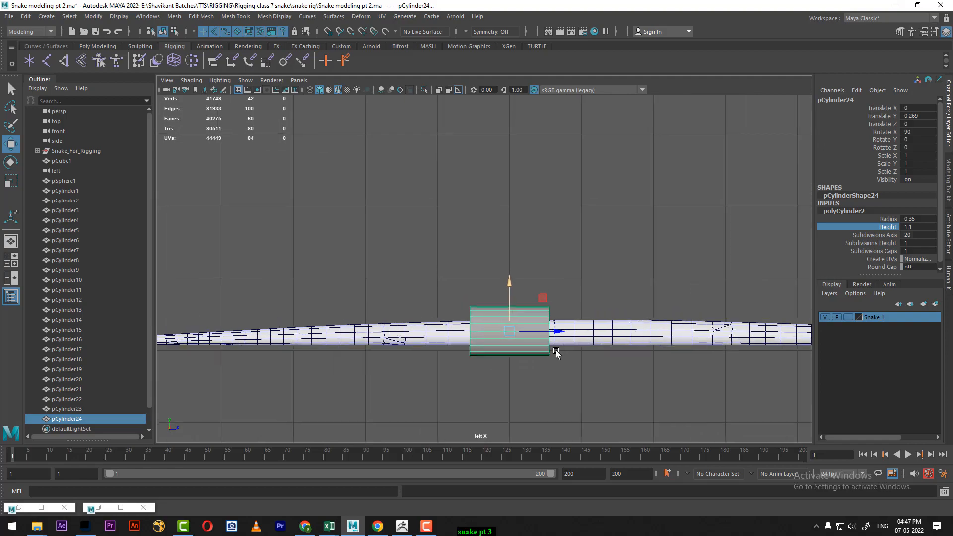
- Select an edge loop around the reference snake's body with smooth preview off to check its edge count, and return to object mode
key(space)
drag(585, 347, 551, 209)
alt+drag(561, 303, 567, 337)
click(518, 266)
right_drag(518, 267, 519, 249)
double_click(522, 263)
alt+drag(545, 264, 654, 281)
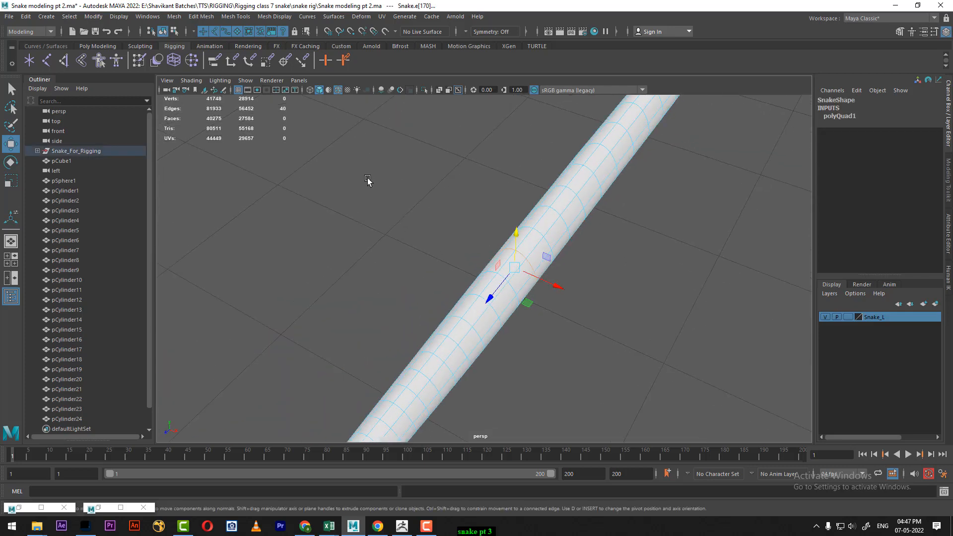
key(1)
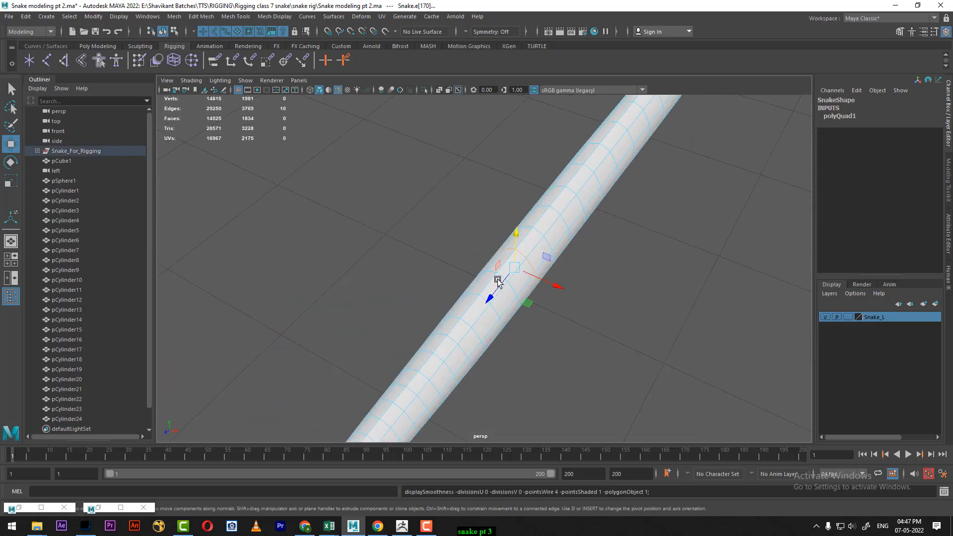
alt+drag(586, 281, 546, 259)
right_drag(404, 240, 559, 143)
- Hide everything except the half head, select the edge loop on its open rear border to check the edge count, and exit edge mode
click(462, 258)
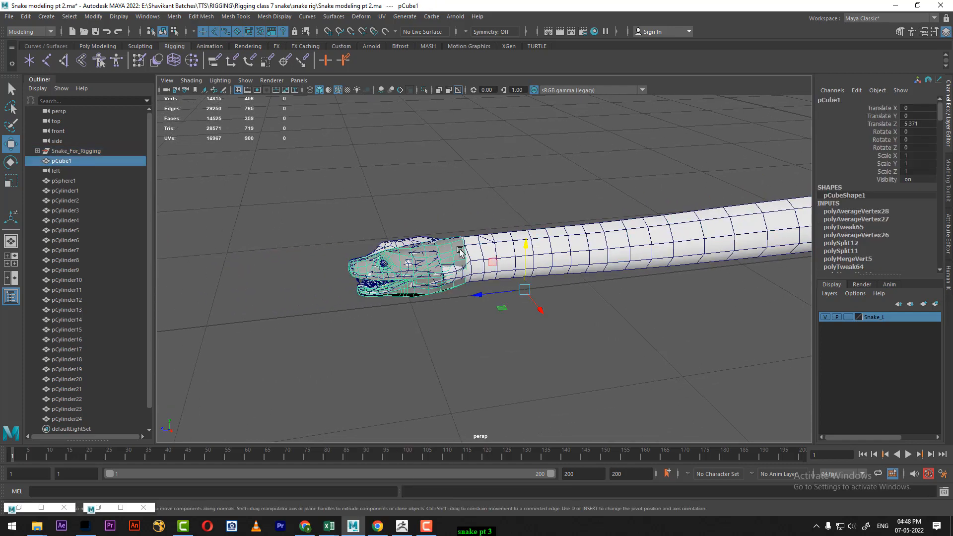
key(alt+h)
alt+drag(467, 259, 575, 244)
click(531, 249)
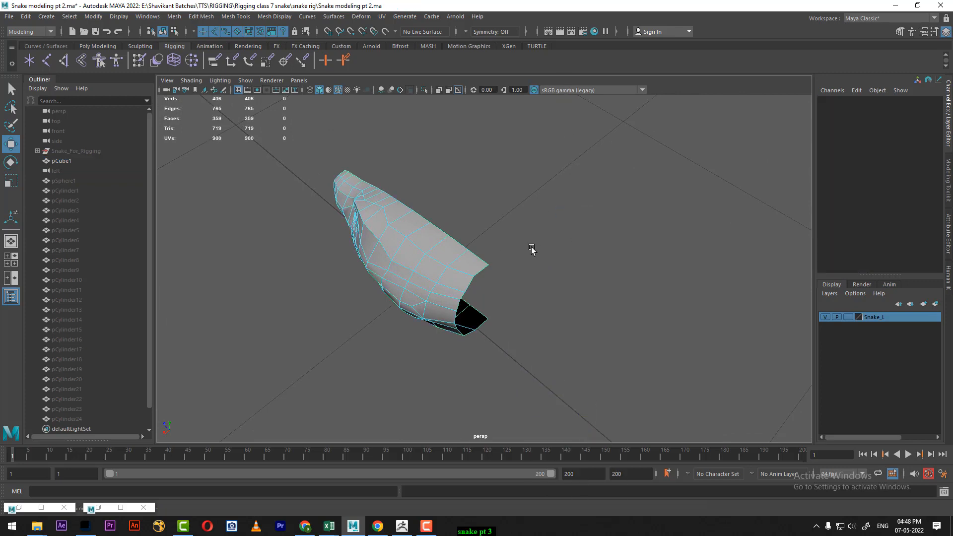
click(485, 270)
double_click(481, 326)
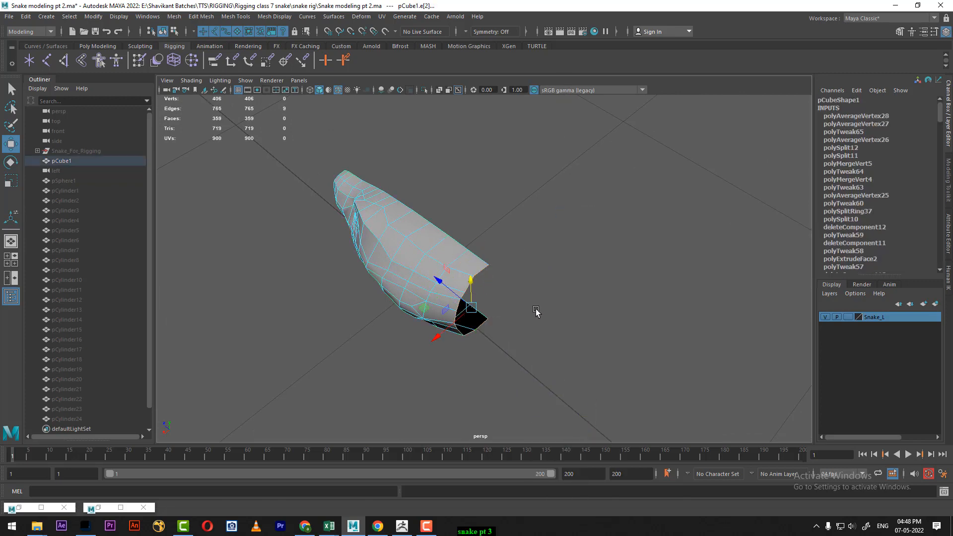
alt+drag(464, 282, 543, 269)
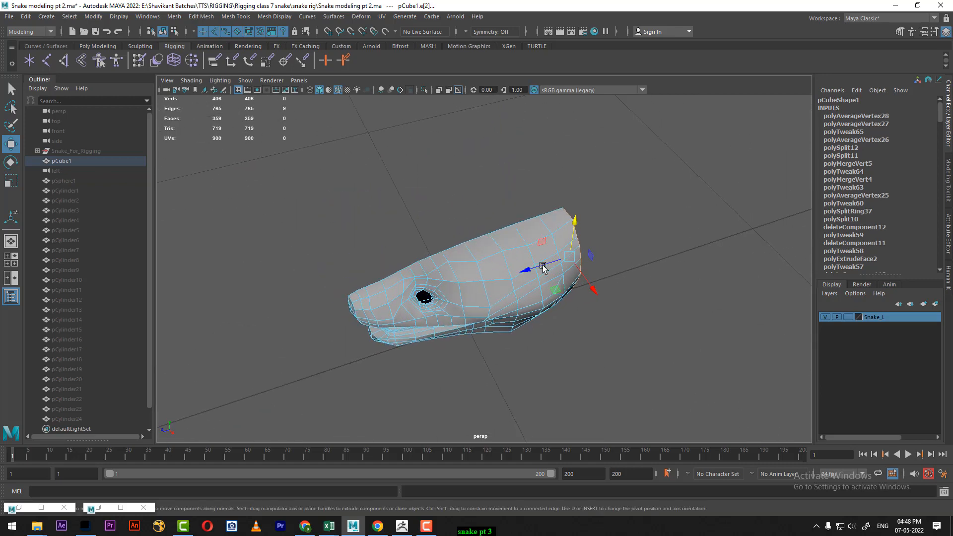
right_drag(503, 248, 587, 215)
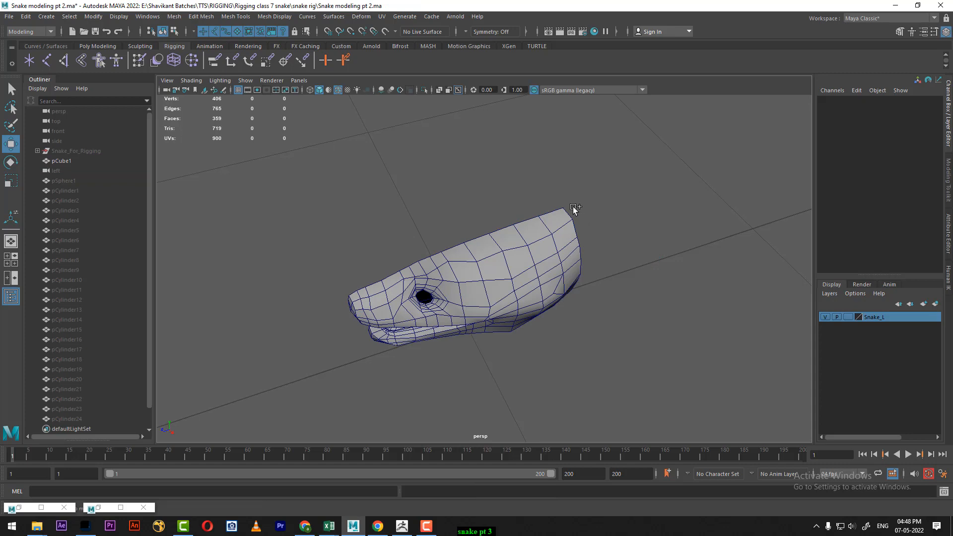
- Show the hidden objects again and set the cylinder's axis subdivisions to 18
key(ctrl+shift+h)
alt+right_drag(656, 246, 591, 249)
alt+middle_drag(592, 249, 497, 223)
alt+right_drag(497, 223, 467, 218)
alt+middle_drag(760, 238, 517, 287)
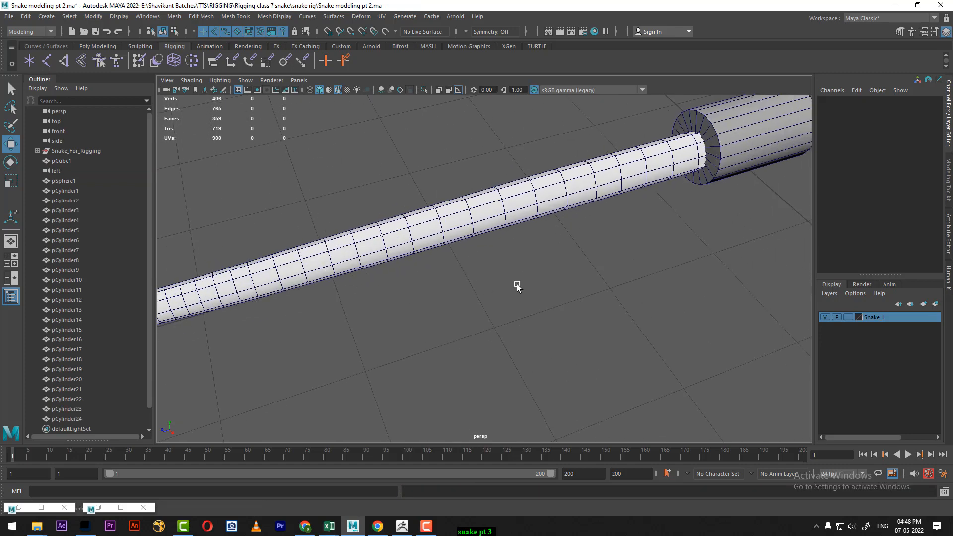
scroll(517, 287, down, 2)
click(696, 156)
alt+middle_drag(651, 205, 623, 234)
alt+right_drag(623, 233, 722, 270)
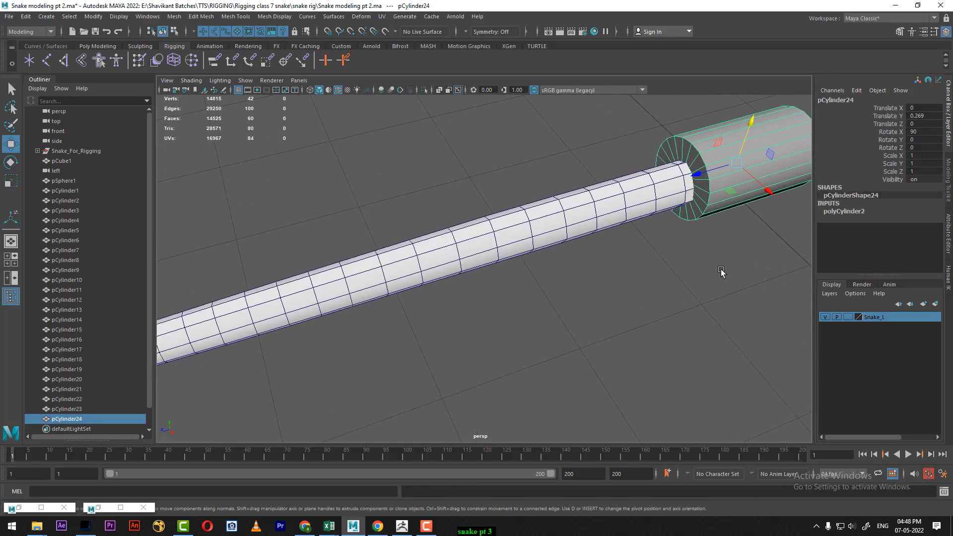
click(844, 211)
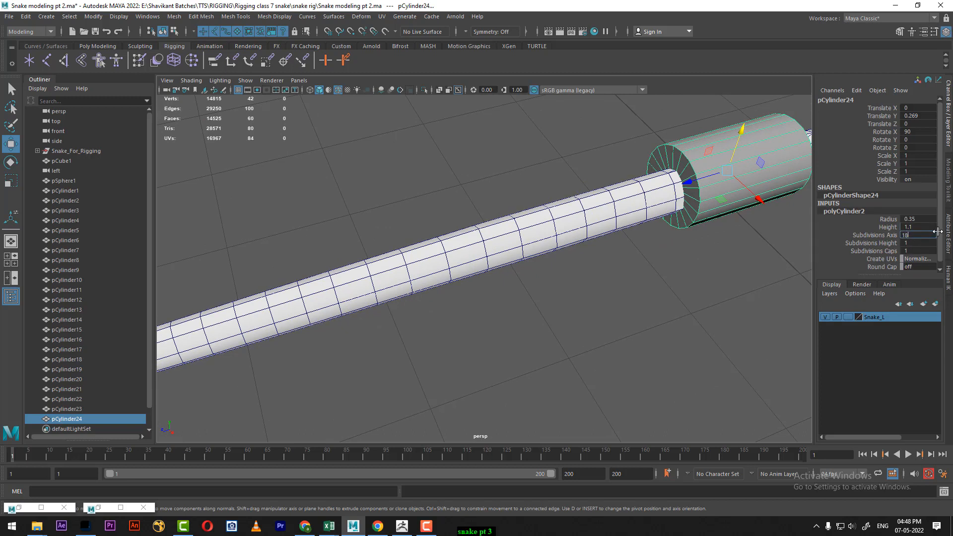
key(Return)
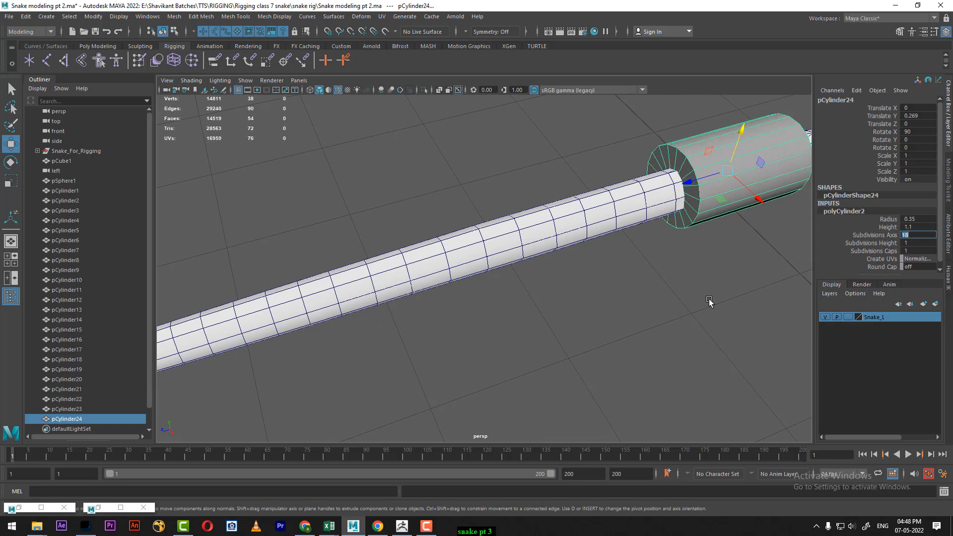
- Move the cylinder along the body in the side view to a Translate Z of 5.116, just behind the head
alt+right_drag(669, 263, 636, 247)
alt+drag(636, 247, 628, 256)
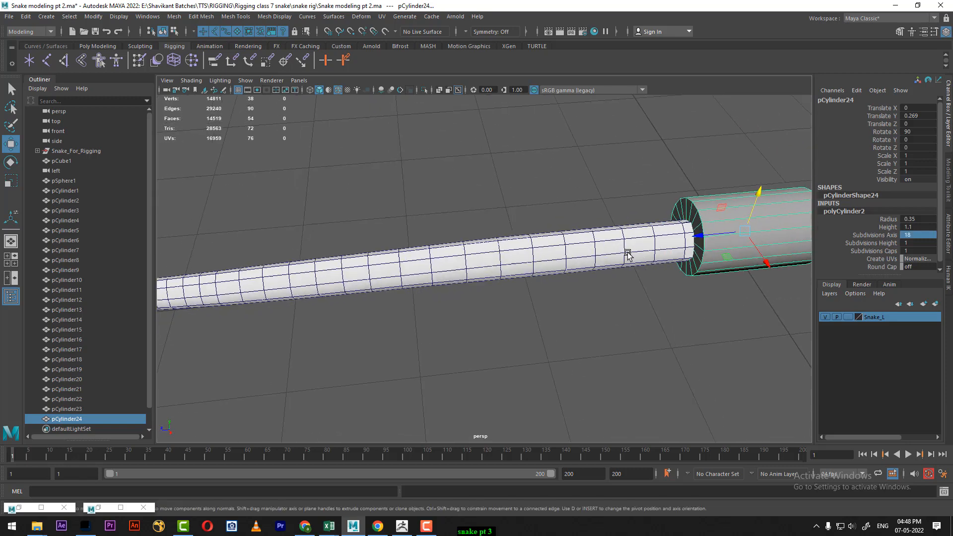
scroll(619, 270, down, 4)
alt+middle_drag(619, 270, 522, 235)
scroll(522, 235, down, 3)
key(space)
drag(557, 251, 519, 250)
scroll(579, 301, down, 3)
scroll(554, 326, up, 2)
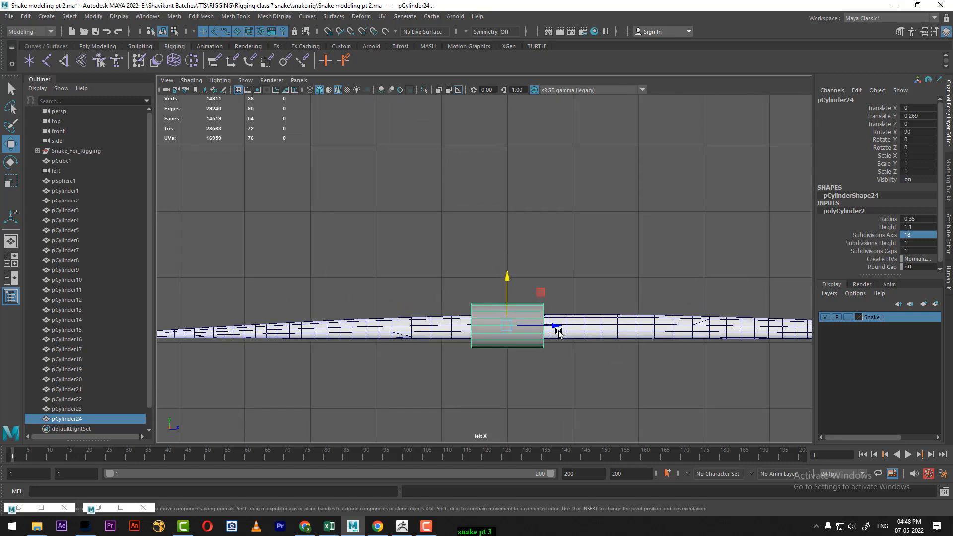
alt+middle_drag(598, 364, 445, 278)
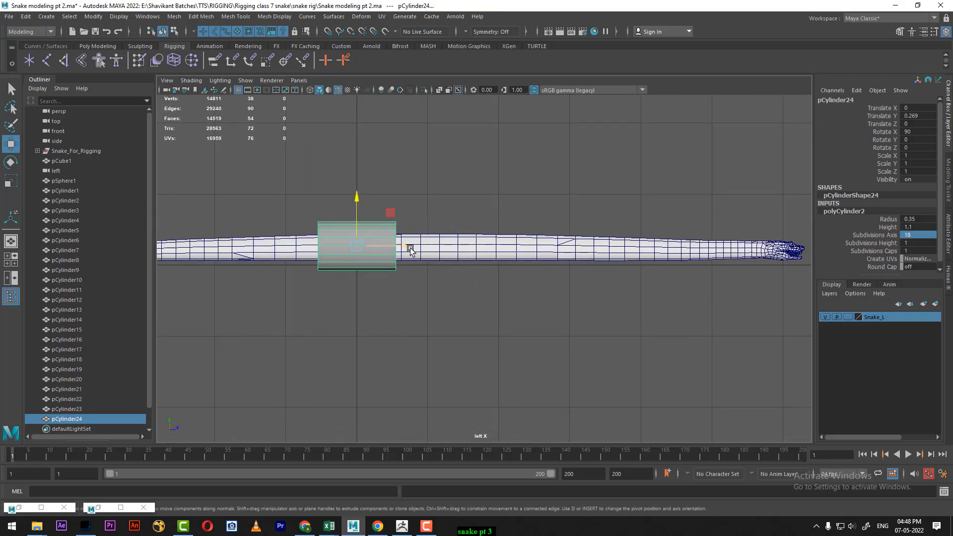
drag(405, 247, 768, 241)
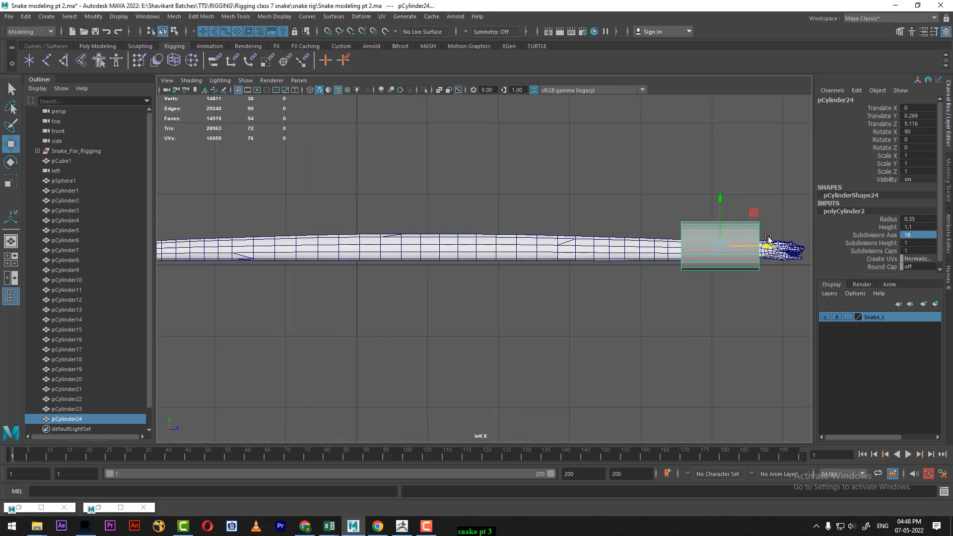
alt+middle_drag(708, 229, 607, 217)
alt+right_drag(607, 217, 730, 275)
alt+middle_drag(729, 274, 647, 307)
alt+middle_drag(642, 271, 648, 291)
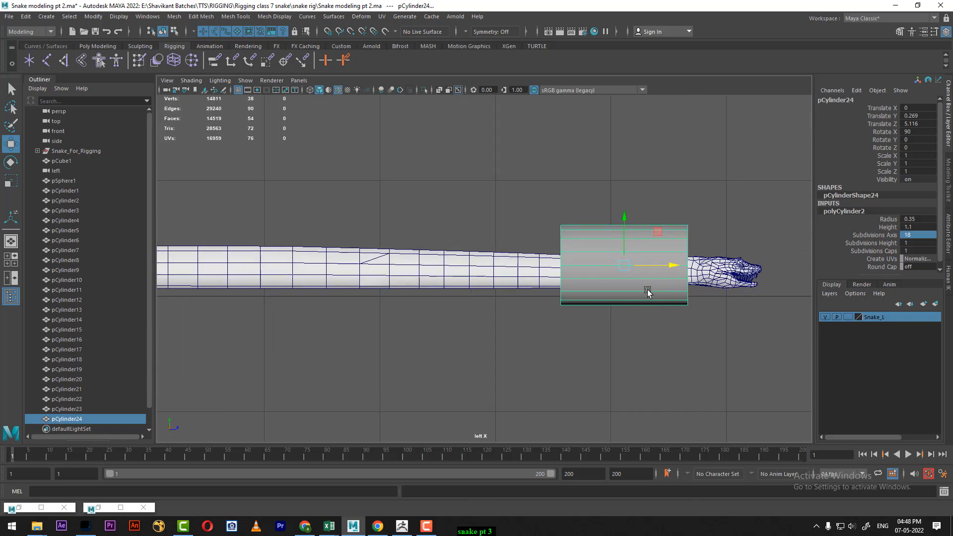
- Set the cylinder's radius to 0.12 with the side view in wireframe, matching the reference body's thickness behind the head
click(889, 219)
mouse_move(634, 237)
middle_down()
mouse_move(626, 231)
mouse_move(630, 243)
middle_up()
key(4)
alt+right_drag(665, 259, 756, 359)
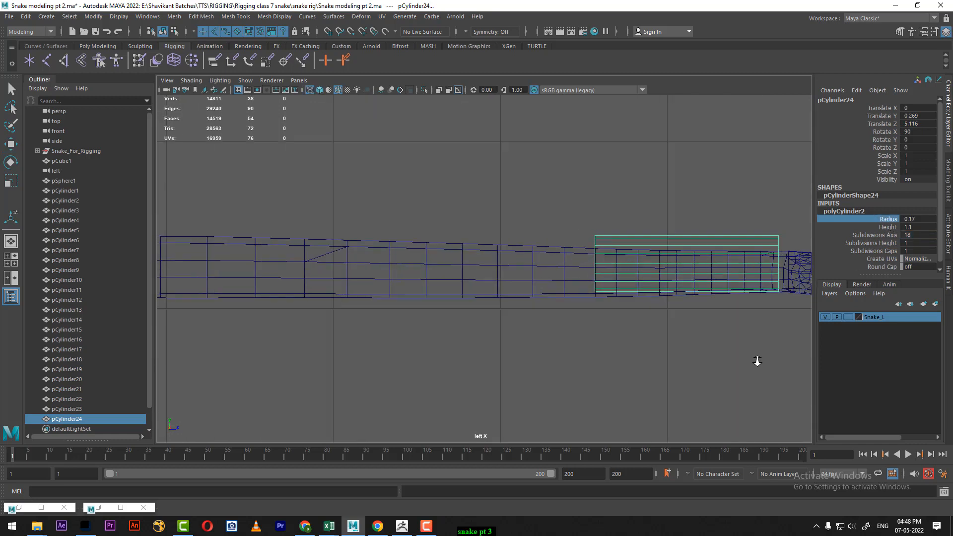
alt+middle_drag(702, 309, 567, 276)
alt+right_drag(567, 276, 646, 208)
middle_drag(649, 206, 676, 184)
- Lower the cylinder to a Translate Y of 0.223 so it lines up with the reference body
key(w)
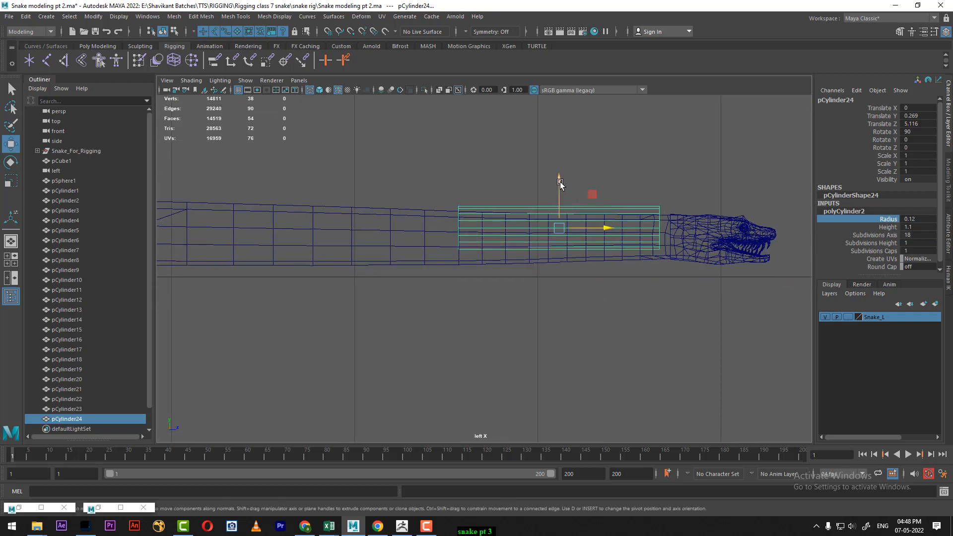
drag(560, 182, 561, 190)
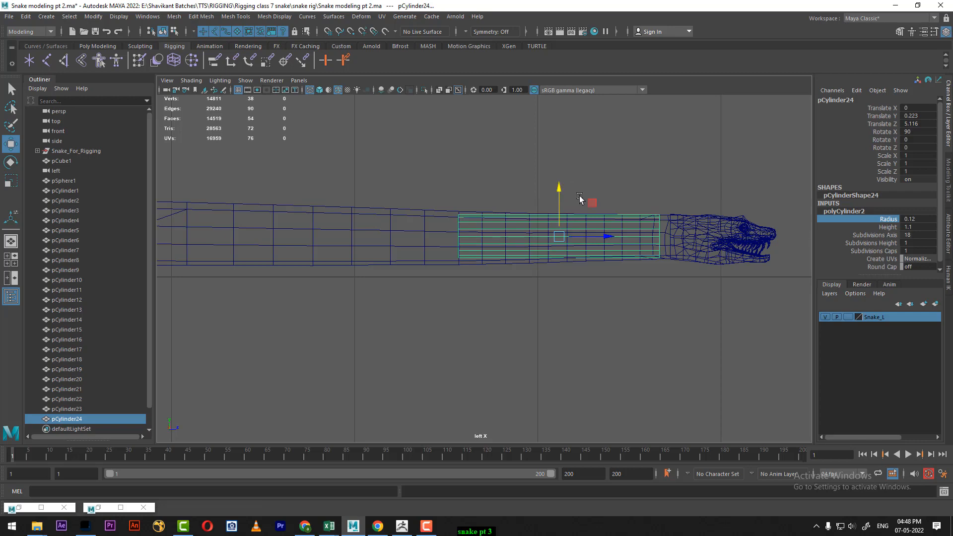
alt+right_drag(636, 189, 710, 253)
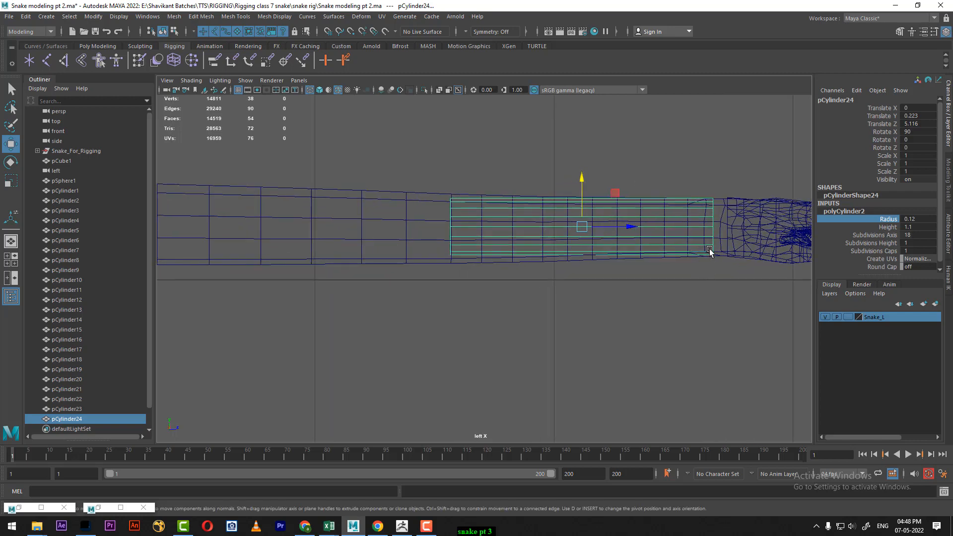
- Select the vertices of the cylinder's head-side end and move them forward to the head's rear border
alt+middle_drag(714, 215, 649, 210)
right_click(693, 132)
right_drag(693, 131, 615, 129)
alt+right_drag(640, 161, 669, 196)
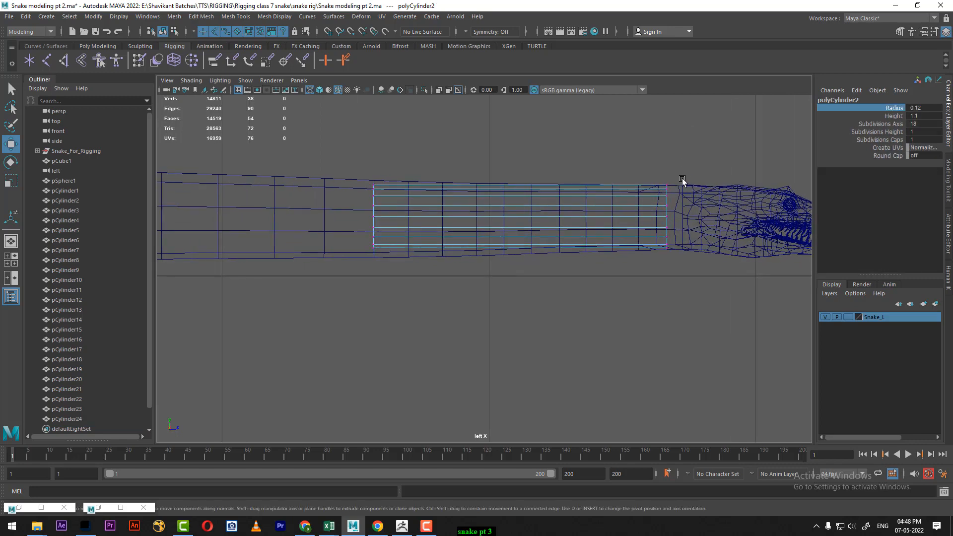
drag(689, 155, 645, 275)
alt+right_drag(676, 230, 722, 238)
drag(747, 210, 754, 210)
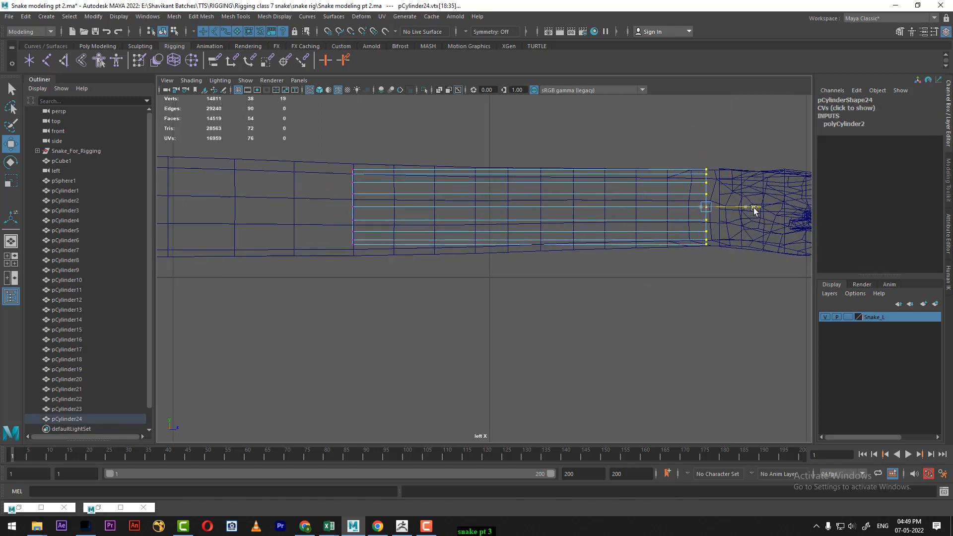
scroll(616, 234, up, 1)
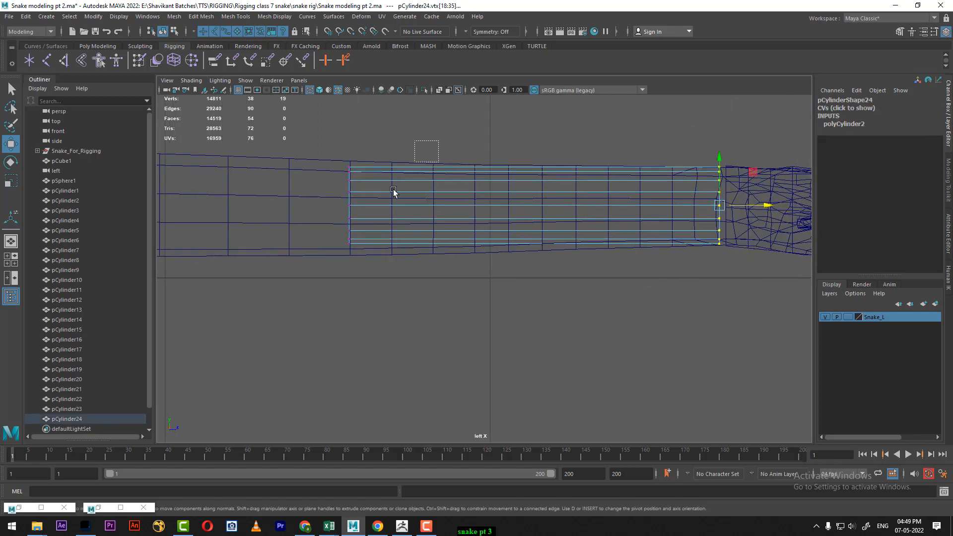
- Select the vertices of the cylinder's tail-side end, scale them up and lower them slightly toward the reference body's outline
drag(370, 149, 339, 269)
alt+middle_drag(351, 290, 379, 311)
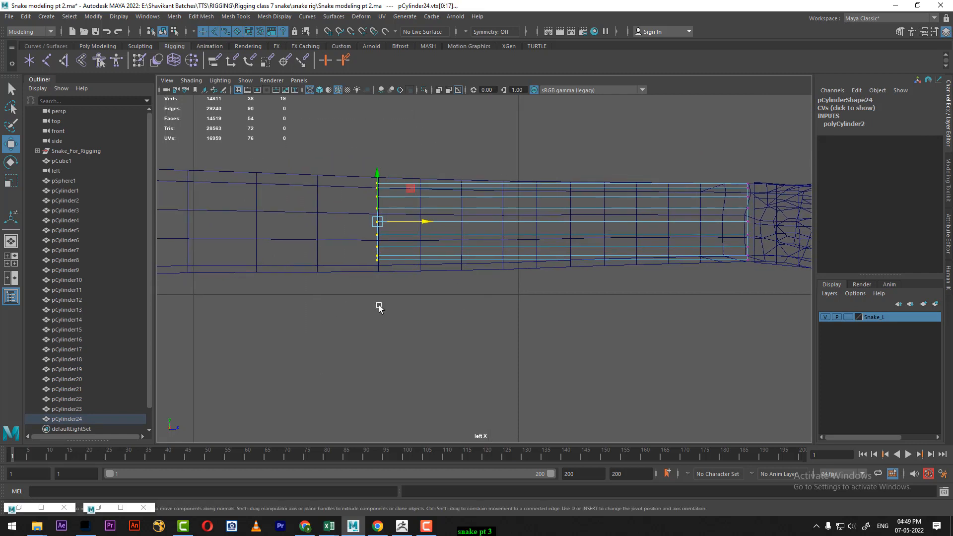
key(r)
mouse_move(378, 222)
mouse_down()
mouse_move(388, 208)
mouse_move(379, 215)
mouse_up()
key(w)
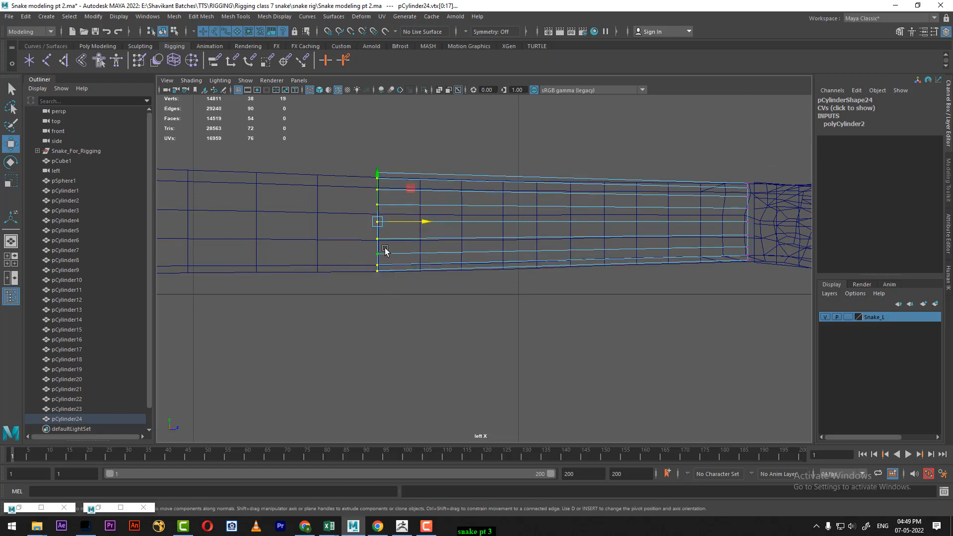
drag(378, 178, 379, 183)
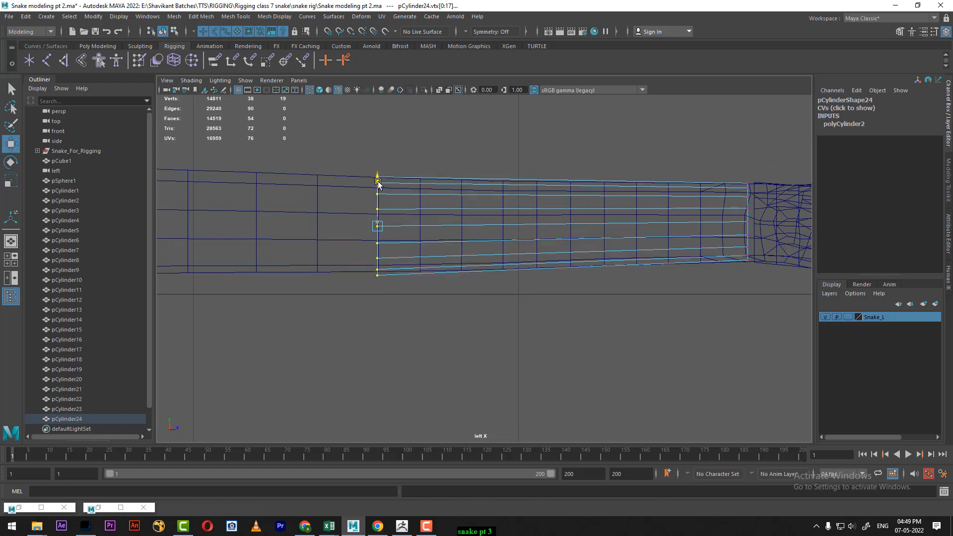
- Move the tail-side vertex ring forward to about Z 5, shortening the cylinder, and scale it down to the body's thickness
scroll(411, 253, down, 10)
scroll(460, 360, up, 5)
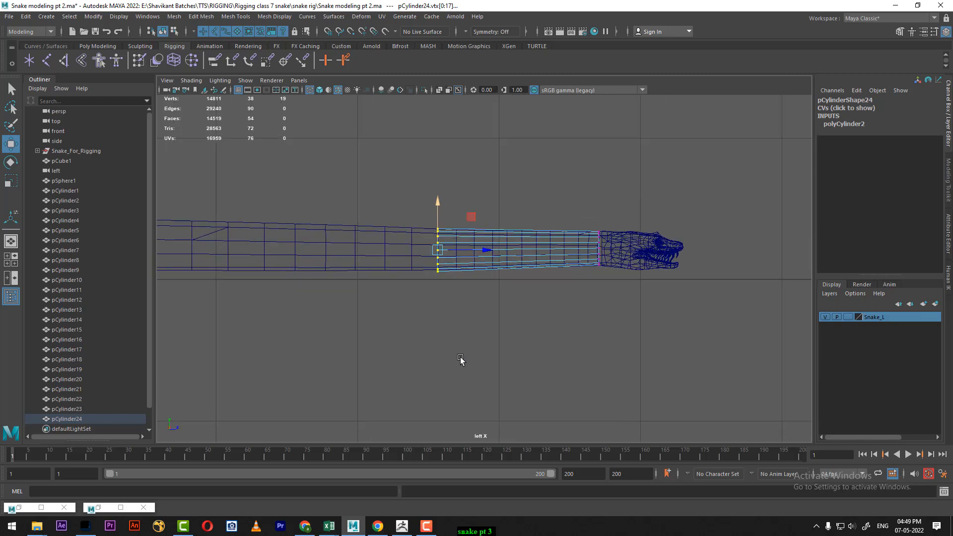
drag(479, 247, 551, 249)
scroll(571, 311, up, 5)
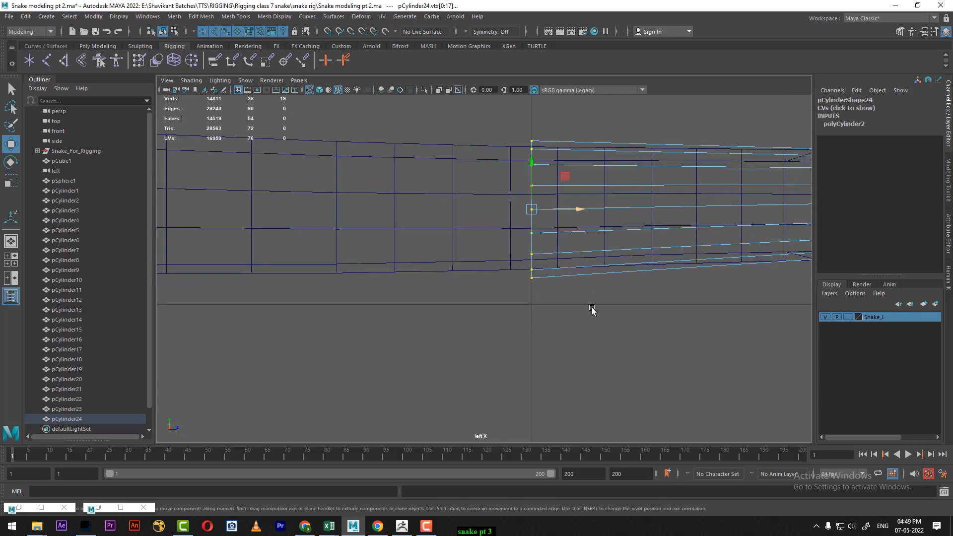
key(r)
drag(526, 267, 514, 276)
scroll(514, 276, down, 6)
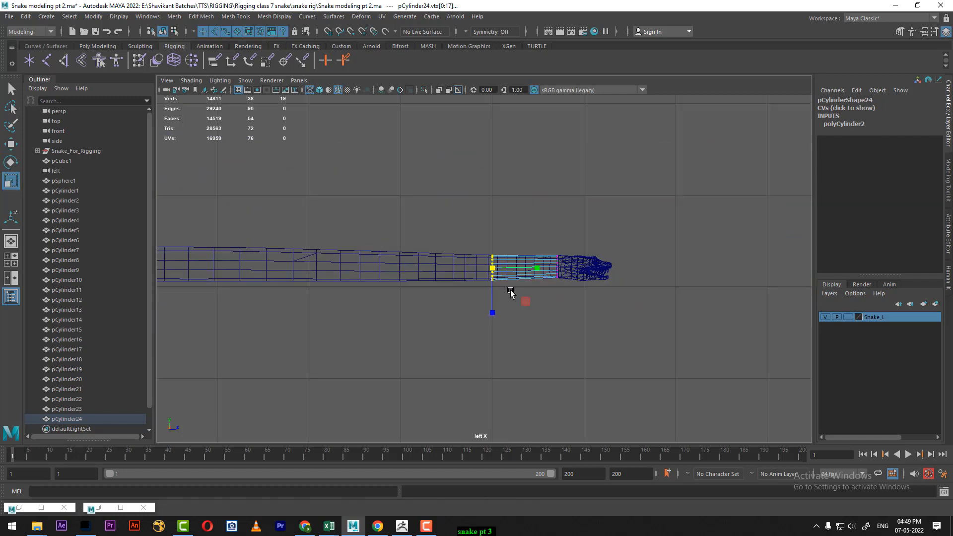
- Select only the cap faces on the cylinder's tail-side end and delete them
alt+middle_drag(535, 300, 544, 296)
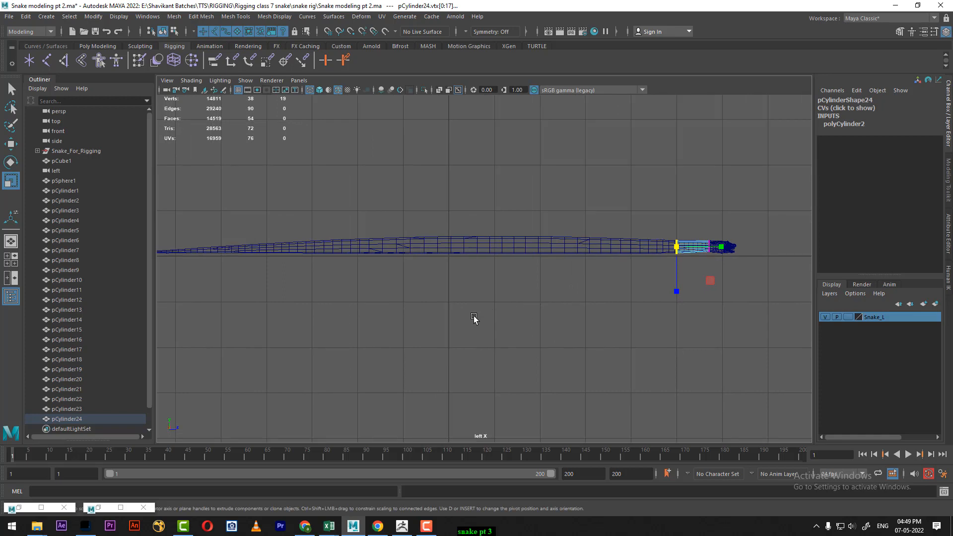
alt+right_drag(541, 276, 620, 329)
alt+middle_drag(620, 329, 454, 305)
alt+right_drag(454, 306, 626, 301)
alt+middle_drag(627, 301, 551, 359)
alt+right_drag(579, 241, 662, 332)
alt+middle_drag(666, 276, 596, 312)
alt+right_drag(596, 313, 619, 308)
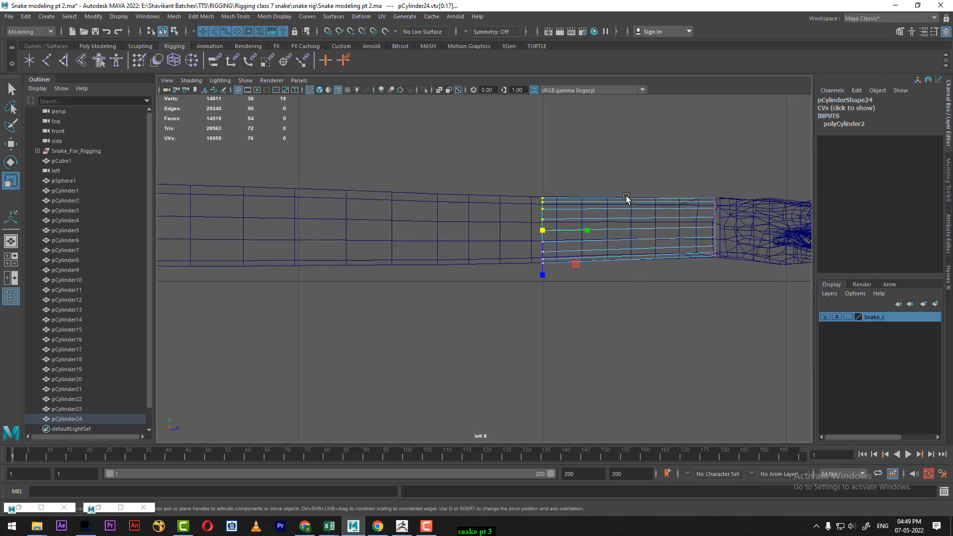
right_drag(624, 160, 620, 198)
drag(587, 166, 524, 320)
ctrl+drag(652, 150, 510, 263)
key(Delete)
- Select the open tail-side border edge loop and extrude it about 1 unit along the body toward the tail
right_drag(584, 163, 584, 138)
scroll(561, 209, up, 3)
double_click(570, 192)
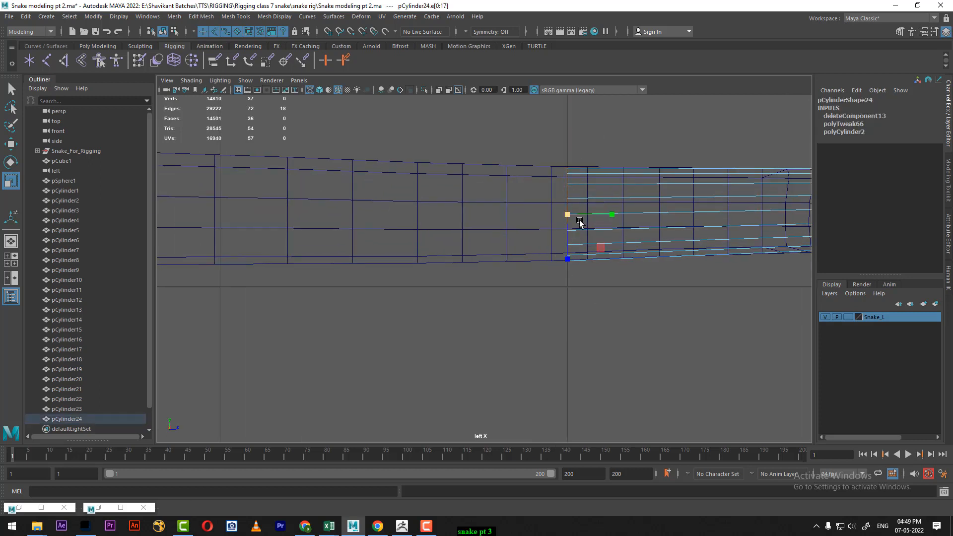
key(w)
alt+middle_drag(604, 234, 659, 277)
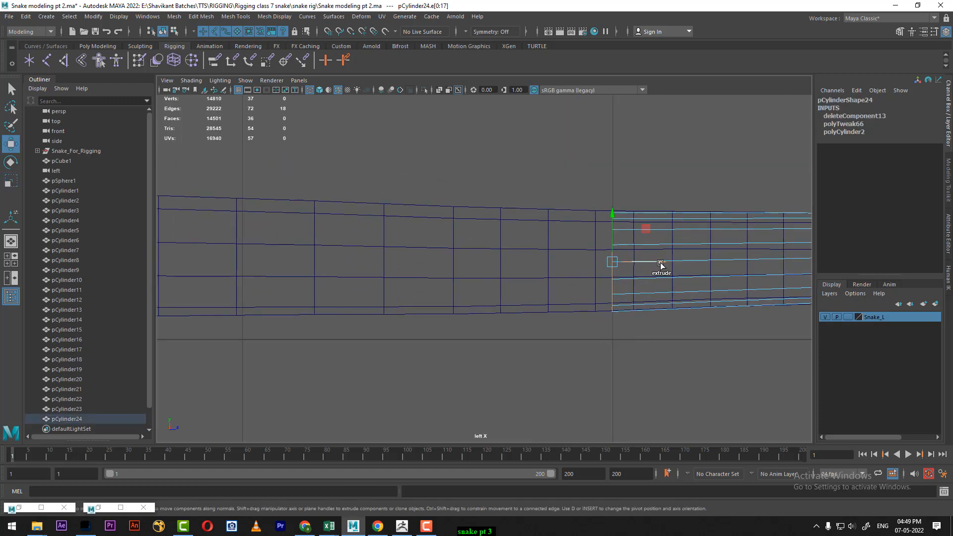
shift+drag(661, 263, 253, 254)
- Scale the first extruded edge loop up and adjust its height to match the reference body's outline
key(r)
key(w)
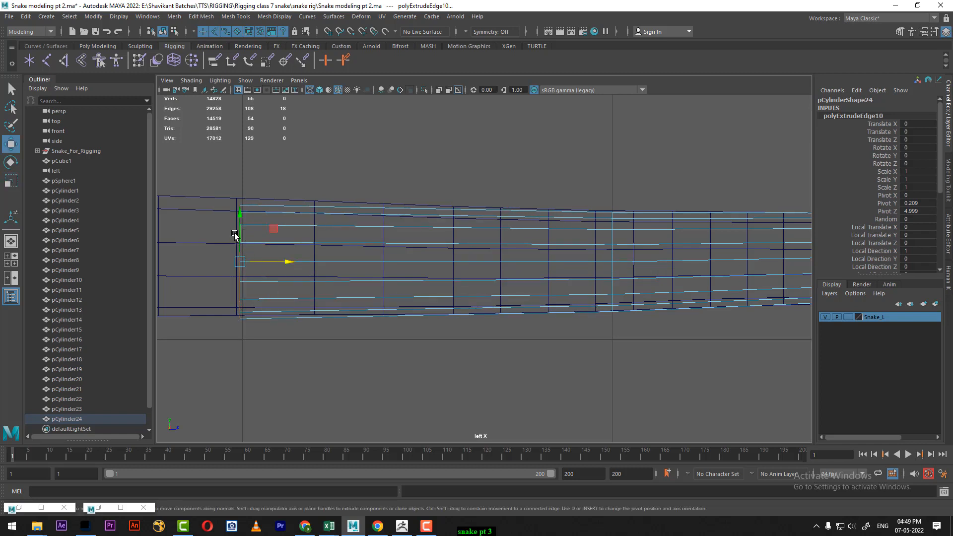
drag(240, 217, 242, 210)
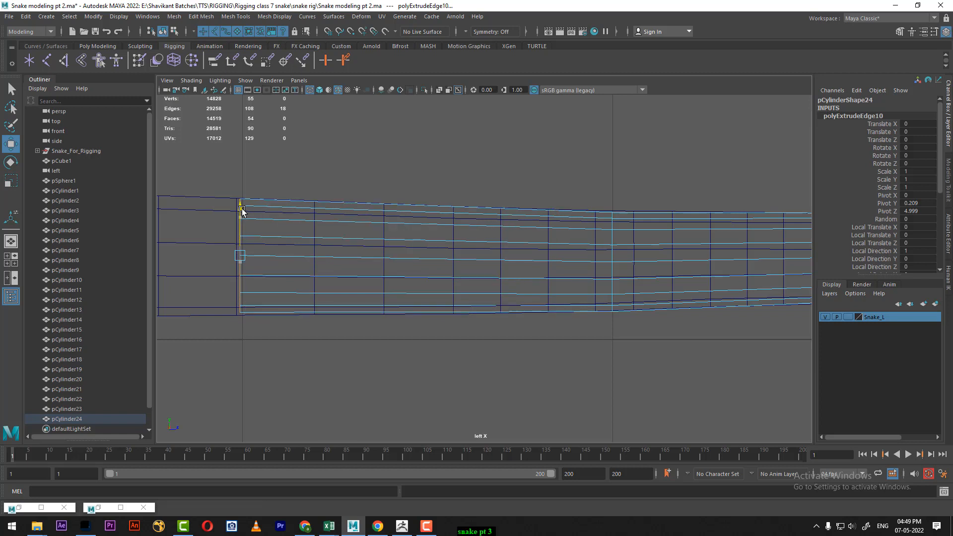
key(r)
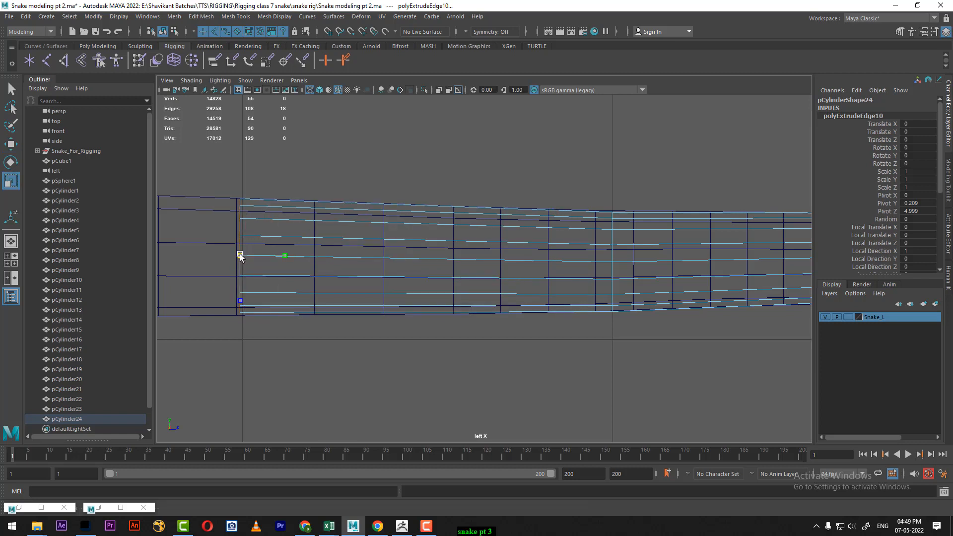
drag(241, 255, 243, 256)
key(w)
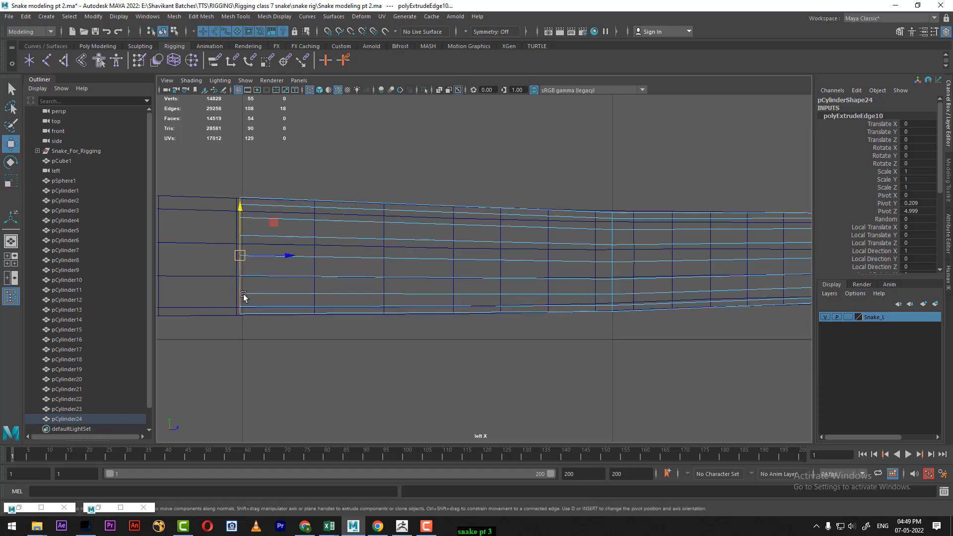
drag(241, 207, 242, 211)
- Extrude the end edge loop another unit or so along the body toward the tail
alt+middle_drag(309, 281, 508, 341)
alt+right_drag(508, 342, 435, 306)
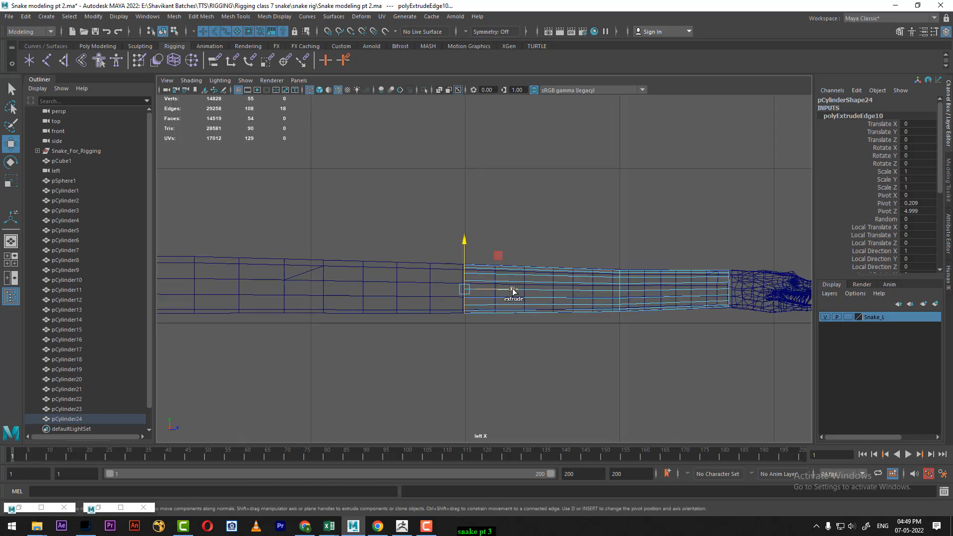
shift+drag(513, 290, 351, 291)
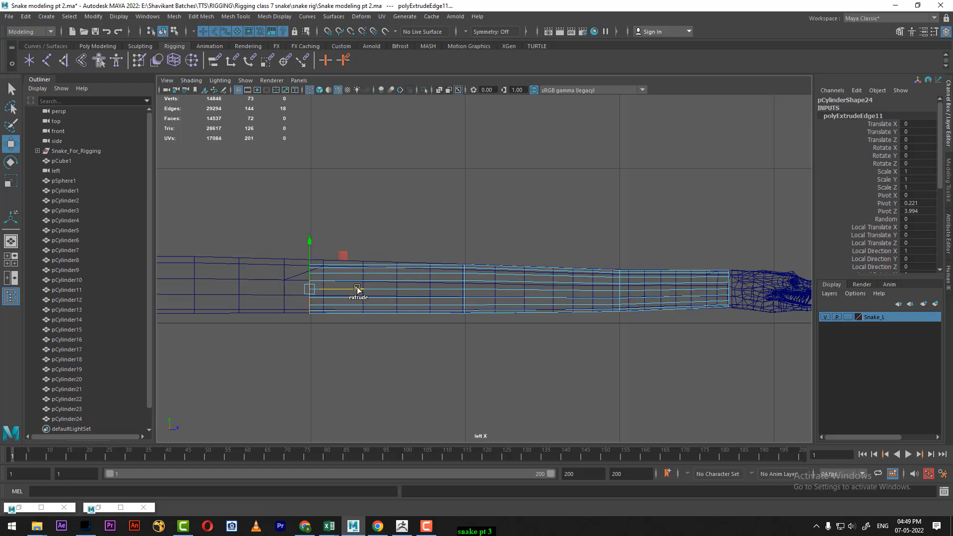
- Enlarge the second extruded edge loop and raise it to fit the reference body's top and bottom outline
alt+right_drag(258, 274, 286, 285)
alt+middle_drag(286, 285, 525, 226)
alt+right_drag(505, 274, 535, 289)
alt+middle_drag(476, 251, 487, 277)
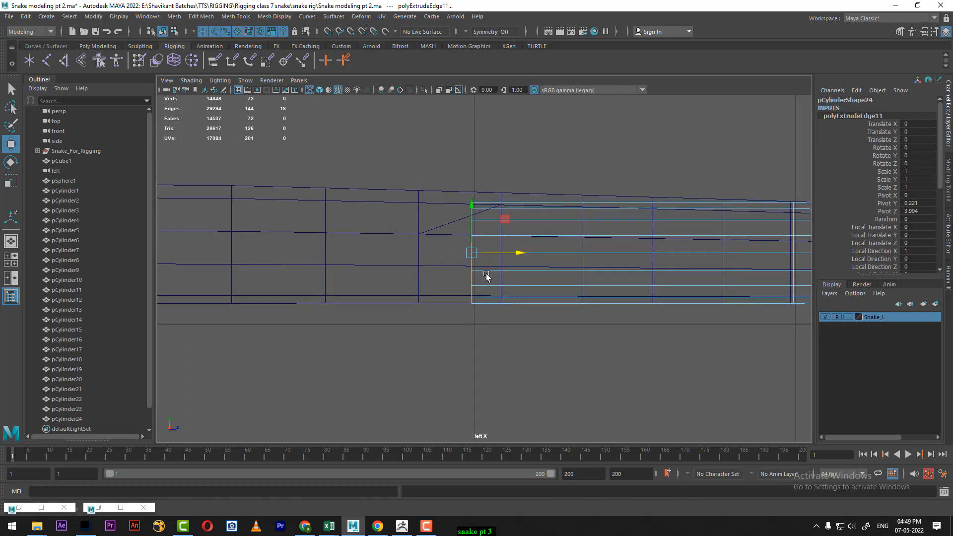
alt+right_drag(487, 277, 504, 284)
alt+middle_drag(490, 229, 487, 259)
alt+right_drag(486, 259, 493, 302)
key(r)
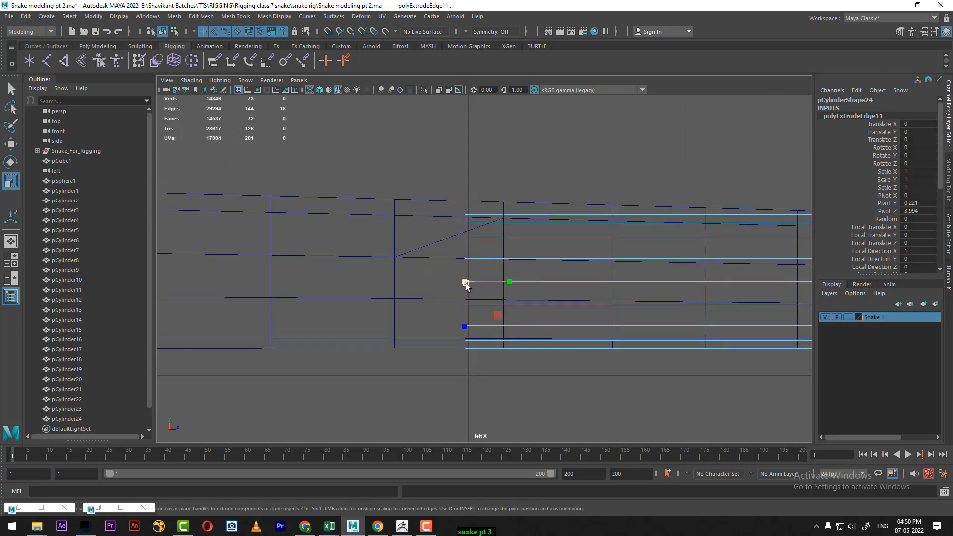
drag(466, 284, 476, 280)
key(w)
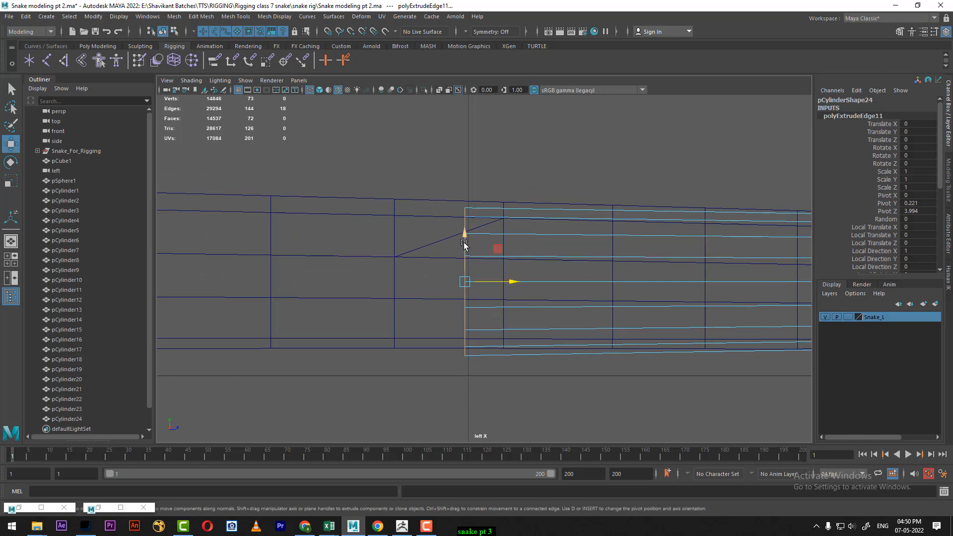
drag(464, 244, 465, 235)
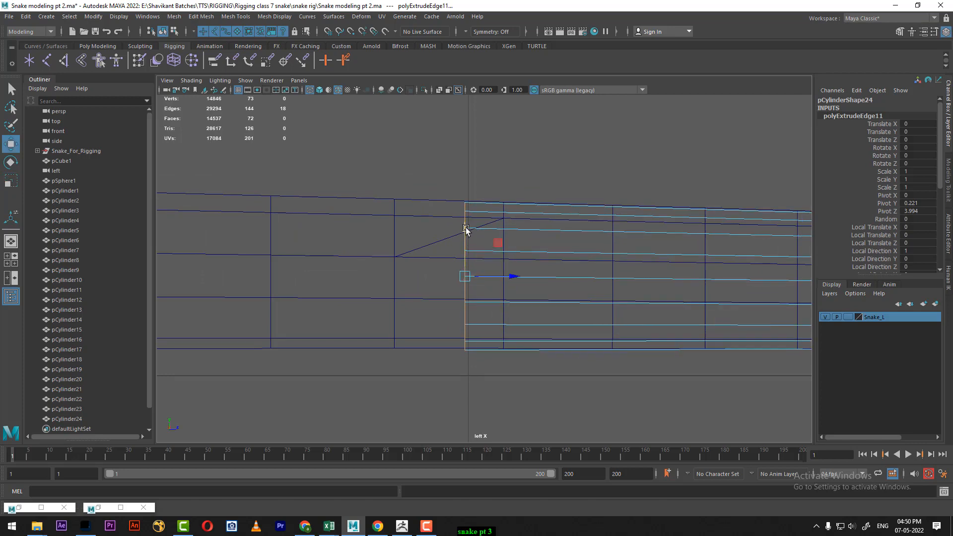
- Switch to the four-view layout with enlarged upper views, showing the top view in wireframe and the left view in place of perspective
click(11, 259)
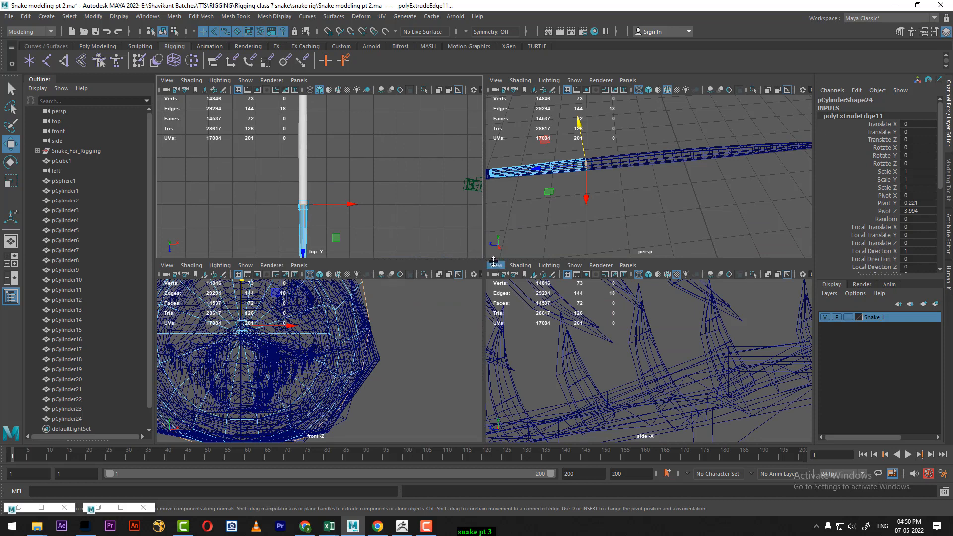
drag(497, 257, 497, 330)
scroll(358, 243, up, 6)
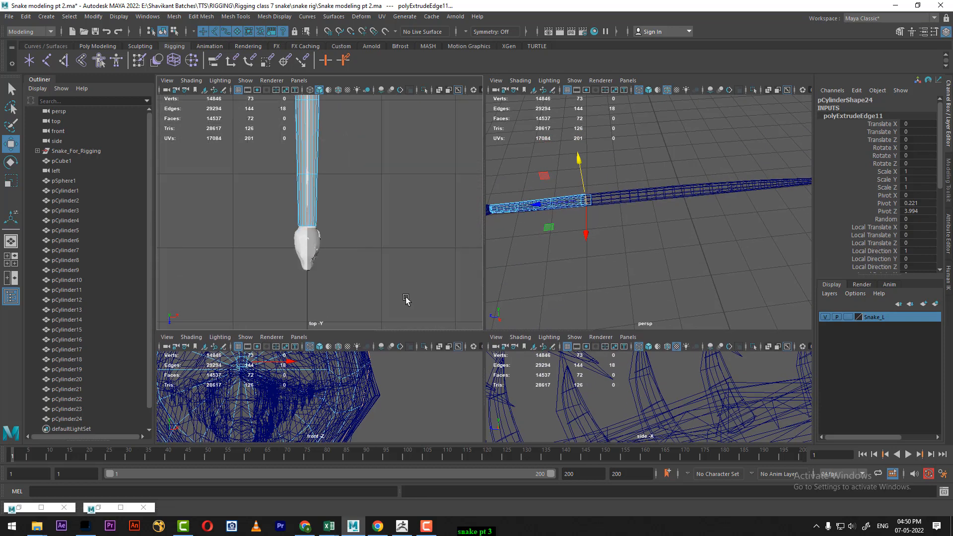
key(4)
scroll(355, 240, up, 3)
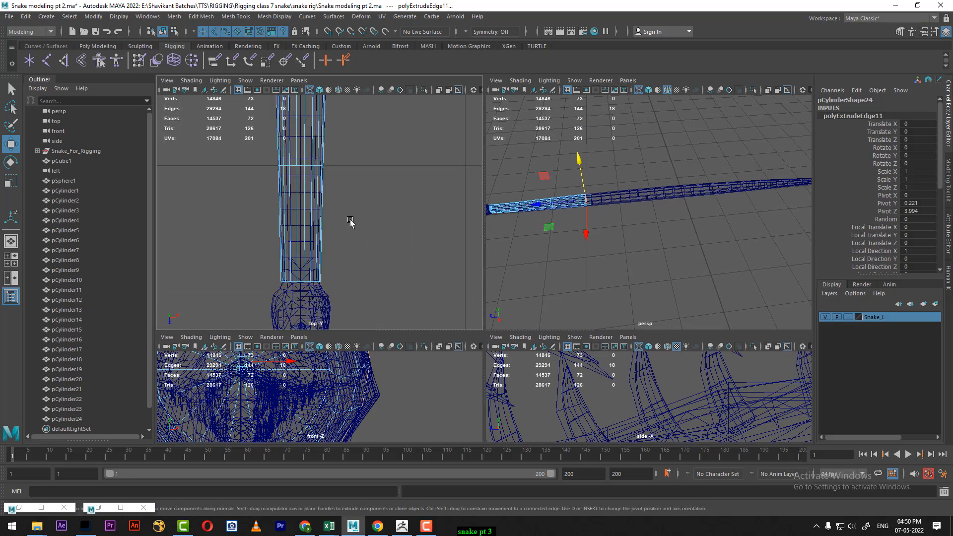
key(space)
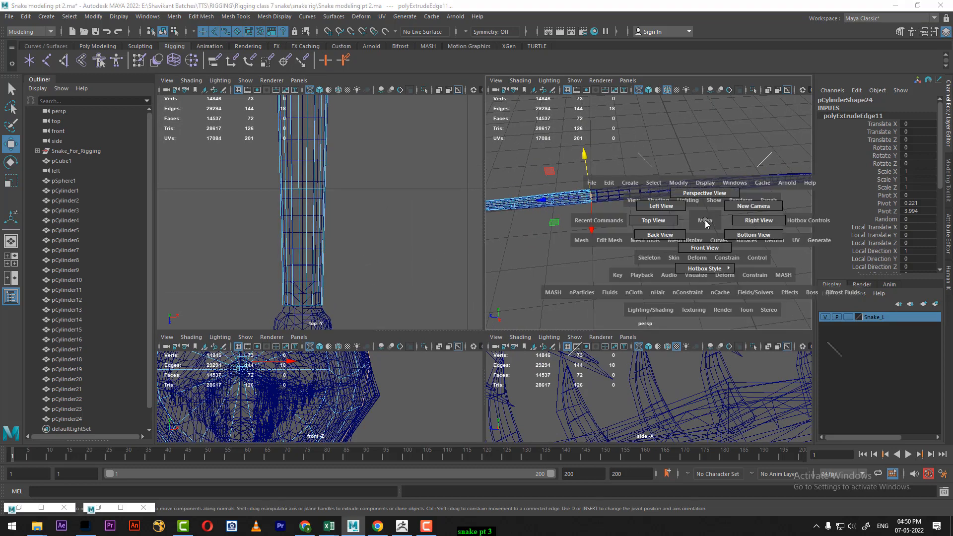
click(660, 209)
scroll(721, 266, up, 2)
scroll(399, 183, up, 2)
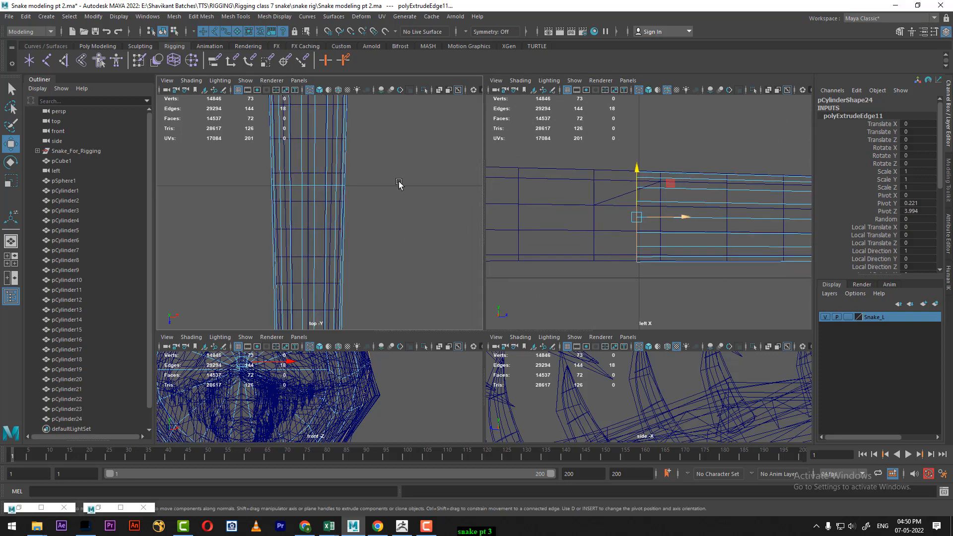
- Select the vertex ring where the first extruded section joins the original body cylinder
right_drag(403, 150, 325, 163)
scroll(393, 160, up, 2)
drag(398, 157, 206, 197)
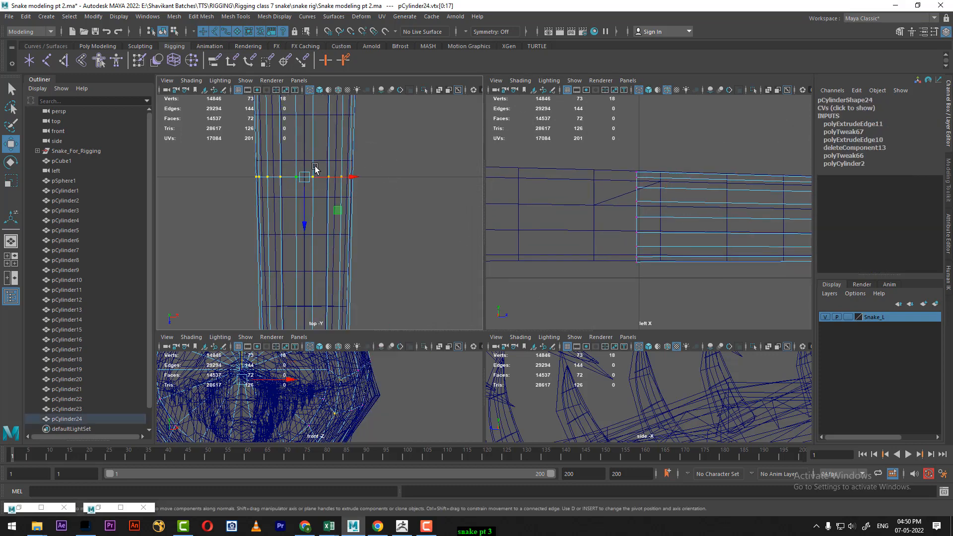
scroll(340, 164, up, 3)
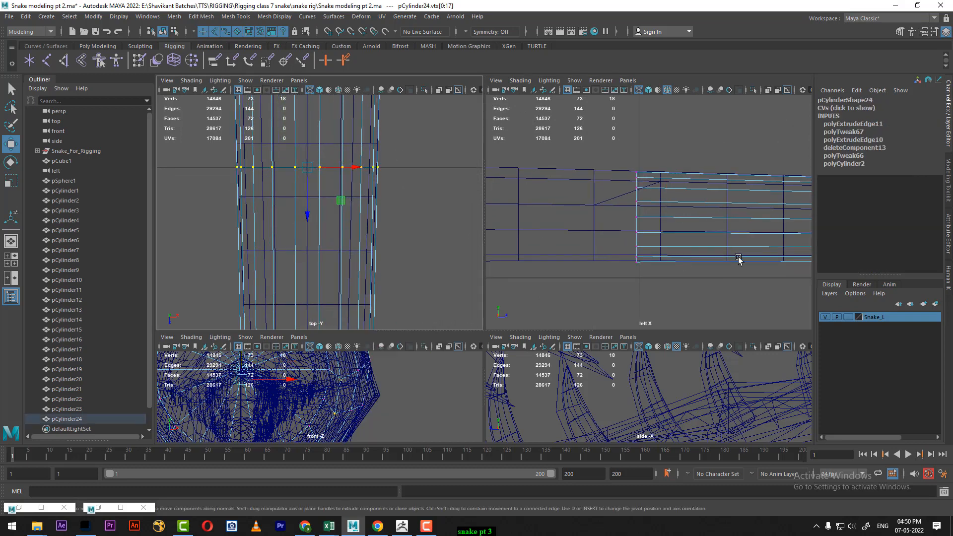
alt+middle_drag(739, 259, 585, 234)
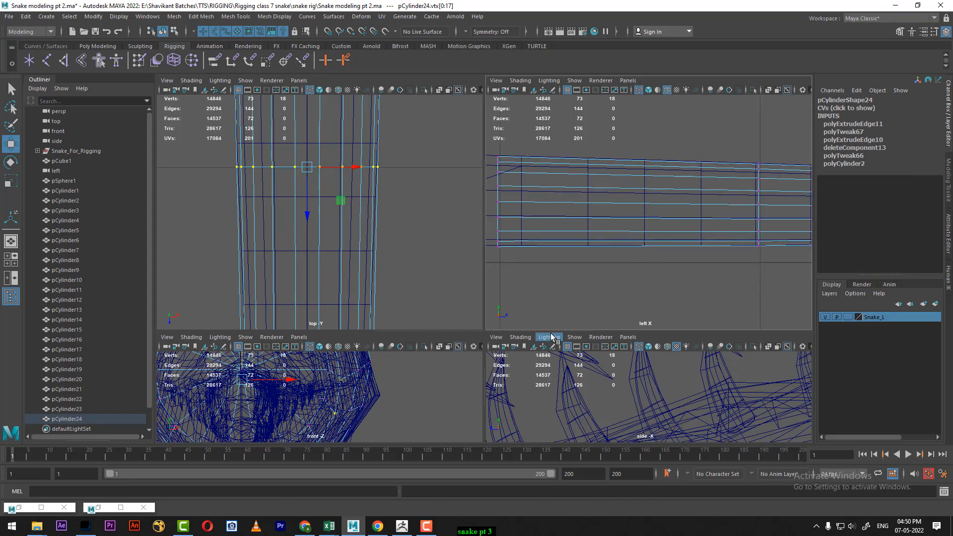
- Replace the enlarged side view with a shaded perspective view framed on the body cylinder, and show it full size
drag(548, 331, 548, 190)
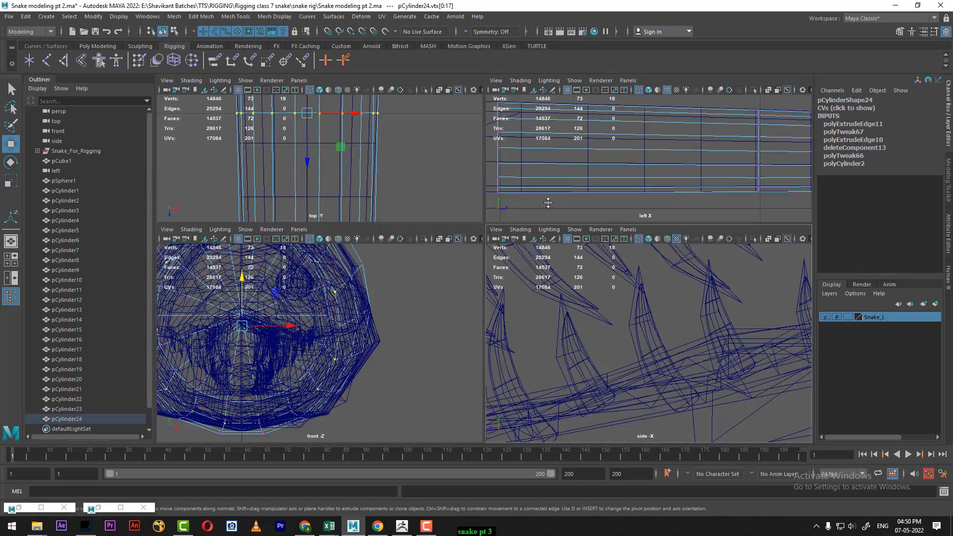
key(f)
key(space)
drag(673, 343, 616, 350)
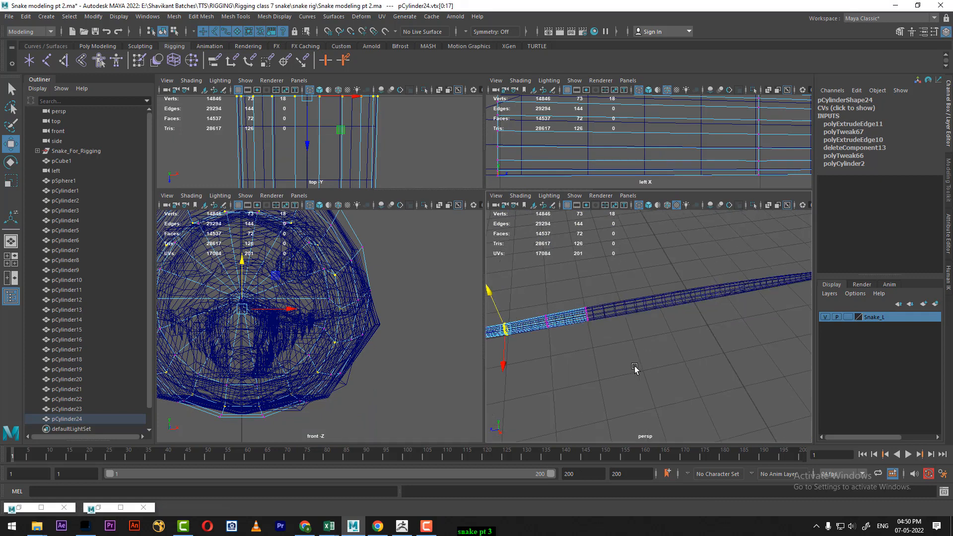
key(5)
alt+middle_drag(572, 357, 673, 316)
alt+right_drag(674, 316, 678, 365)
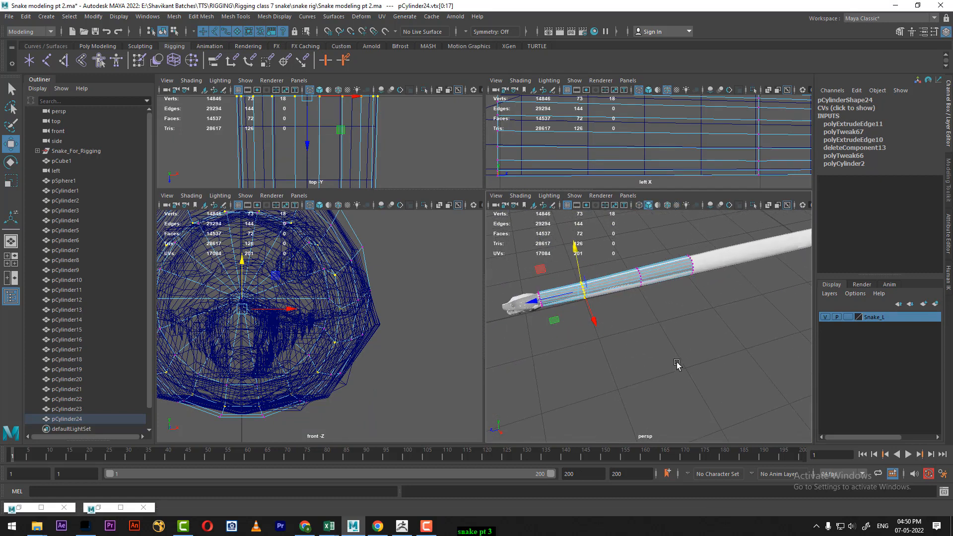
mouse_move(678, 365)
alt+mouse_down()
mouse_move(638, 297)
mouse_move(634, 341)
mouse_move(645, 251)
mouse_move(636, 284)
mouse_move(581, 294)
mouse_move(591, 308)
mouse_move(609, 250)
alt+mouse_up()
key(space)
- Delete the faces of both extruded sections on the tail side of the original body cylinder
right_click(594, 163)
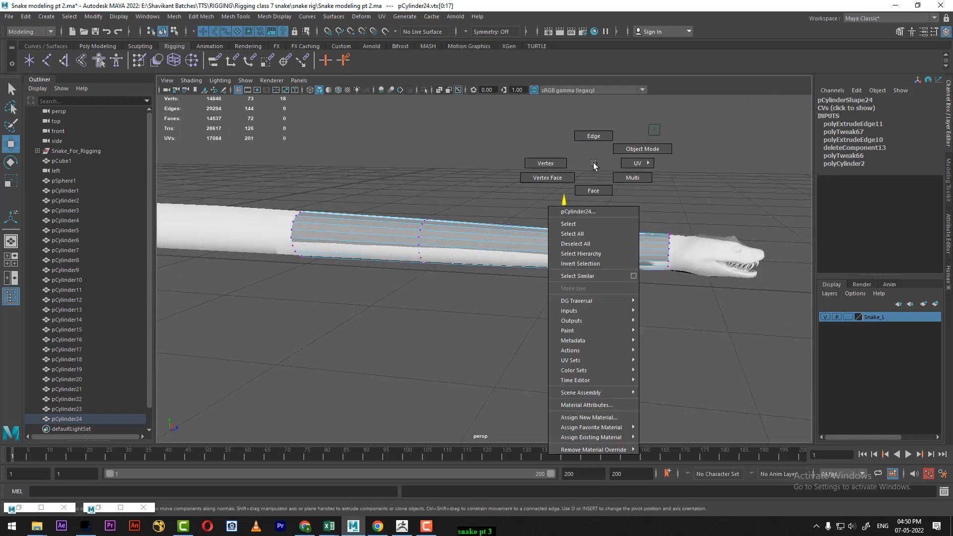
click(595, 198)
ctrl+drag(193, 350, 281, 323)
alt+drag(524, 283, 530, 218)
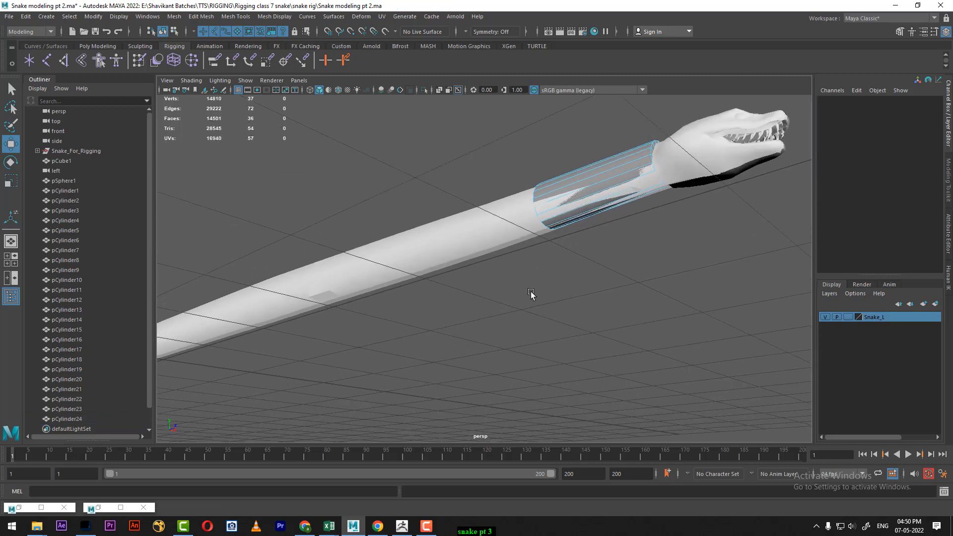
alt+right_drag(532, 296, 572, 289)
alt+drag(572, 290, 502, 226)
right_drag(513, 157, 513, 183)
alt+drag(506, 216, 539, 211)
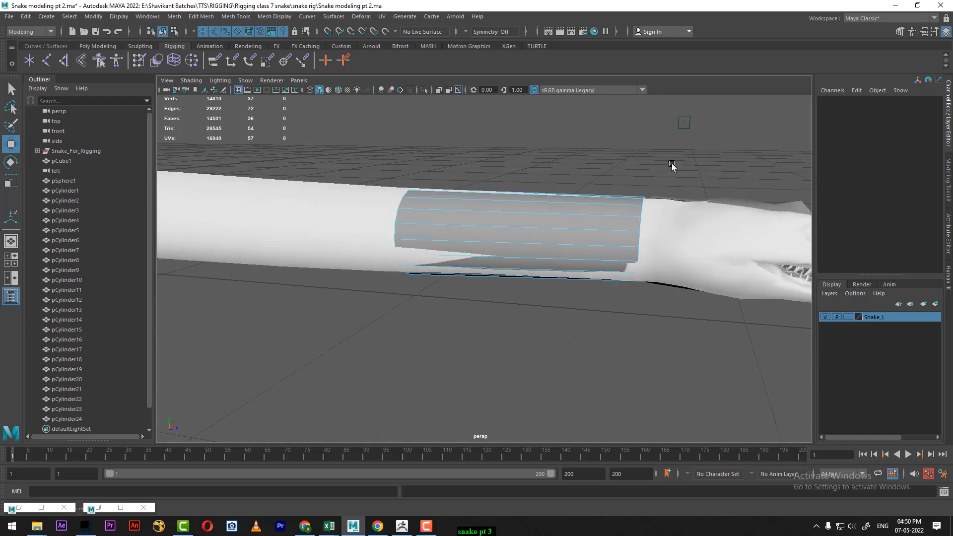
- Delete the end-cap faces at the head end of the cylinder around the snake's neck
drag(672, 167, 582, 375)
ctrl+drag(524, 142, 378, 408)
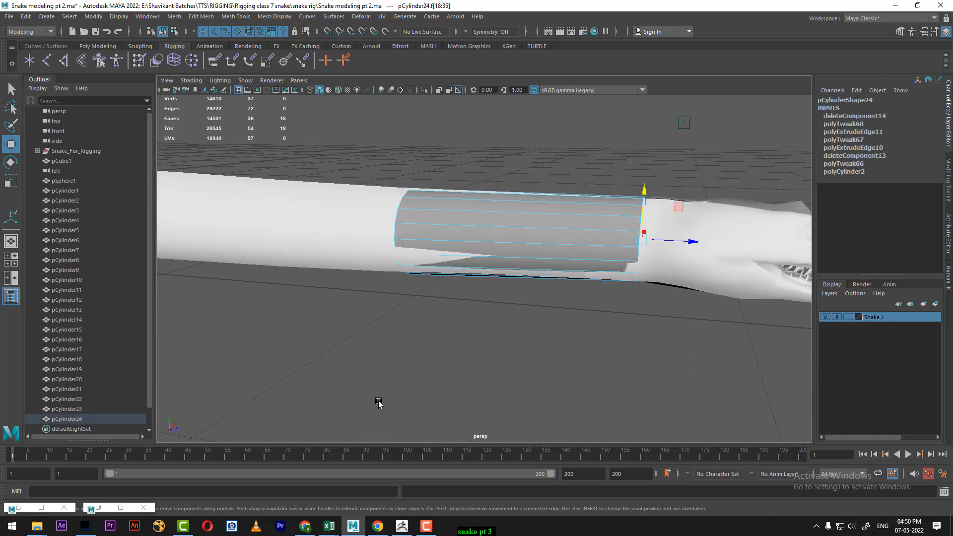
key(Delete)
mouse_move(504, 280)
alt+mouse_down()
mouse_move(523, 181)
mouse_move(464, 230)
mouse_move(371, 250)
mouse_move(462, 300)
mouse_move(486, 277)
mouse_move(510, 273)
alt+mouse_up()
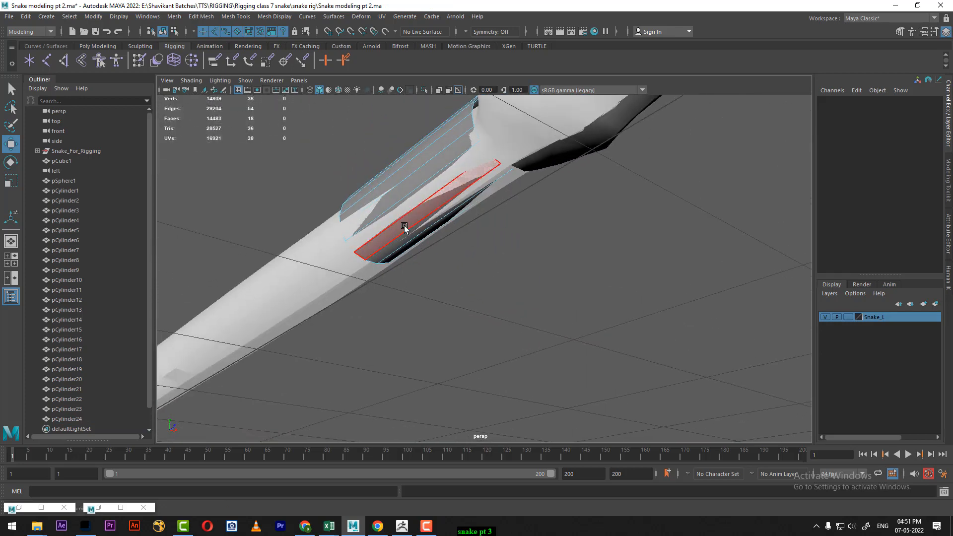
right_drag(405, 226, 416, 132)
mouse_move(453, 259)
alt+mouse_down()
mouse_move(426, 276)
mouse_move(459, 265)
alt+mouse_up()
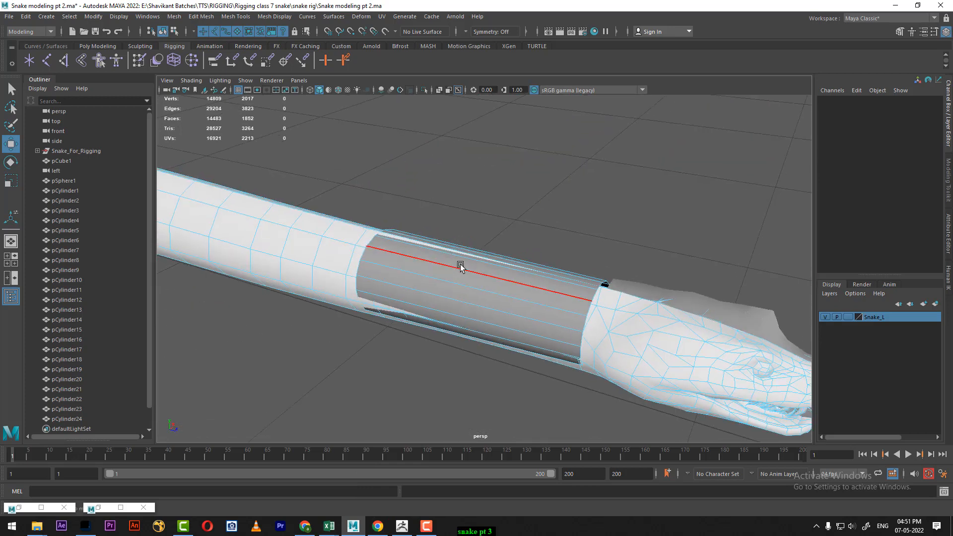
click(461, 267)
alt+drag(547, 315, 476, 286)
click(473, 304)
click(470, 317)
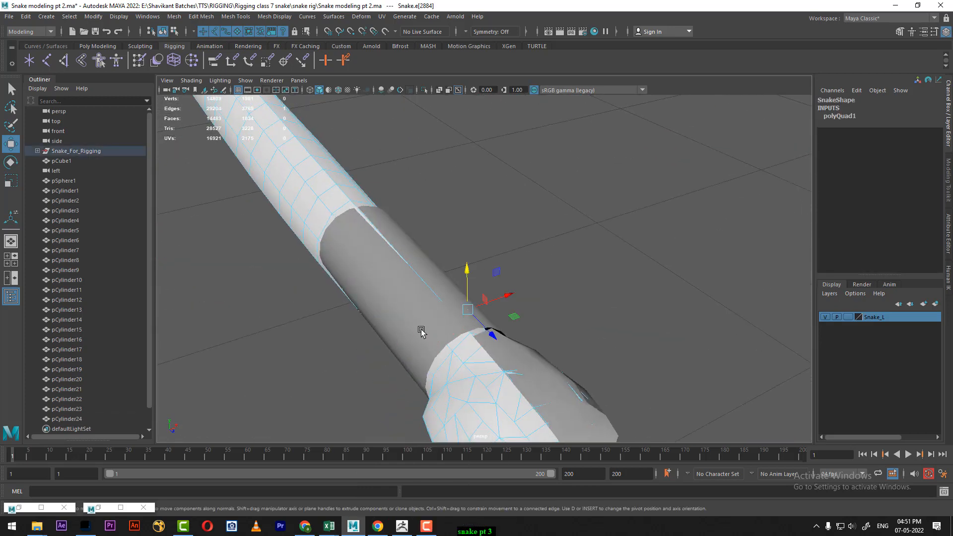
- Select an upper lengthwise edge of pCylinder24 and set the Move tool's symmetry to Object X
right_drag(421, 331, 553, 249)
click(437, 318)
alt+drag(514, 294, 501, 263)
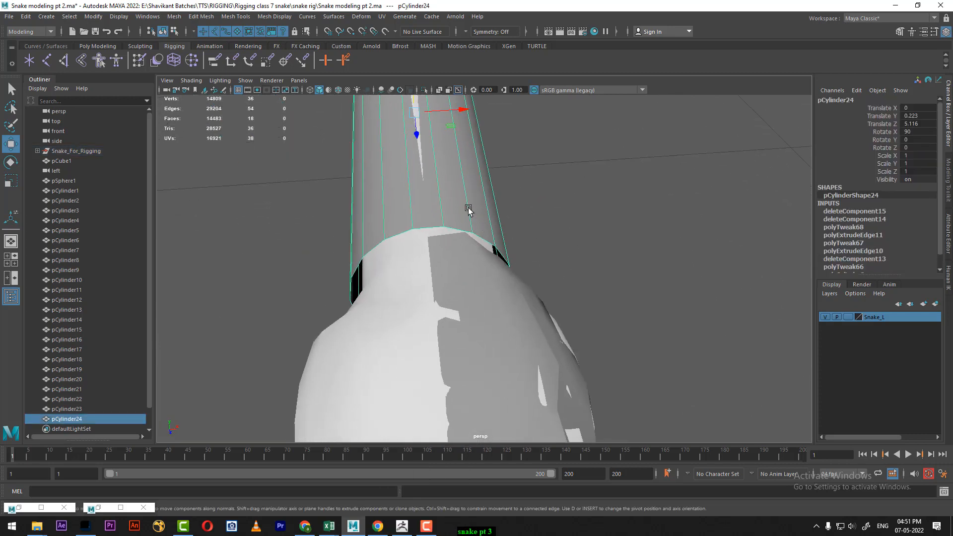
right_drag(469, 210, 450, 198)
click(463, 230)
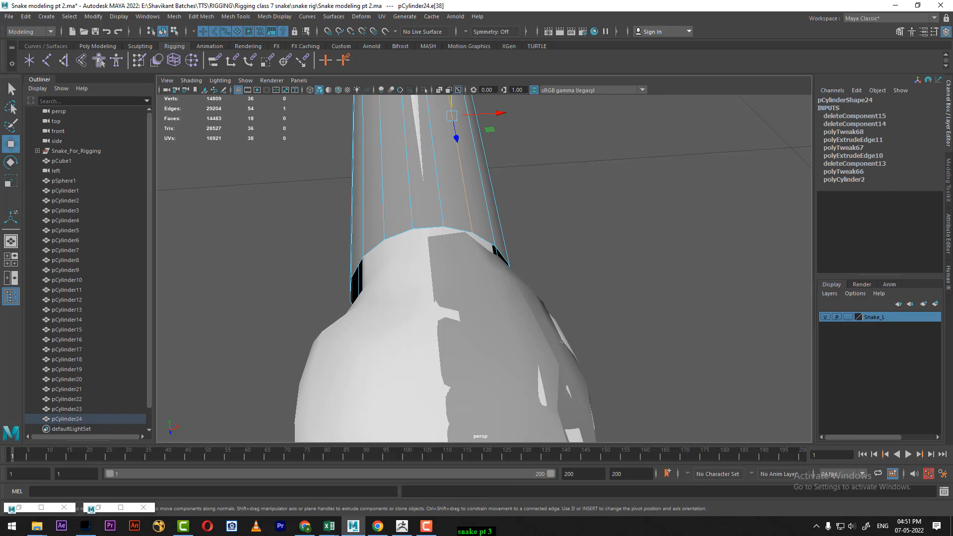
click(935, 31)
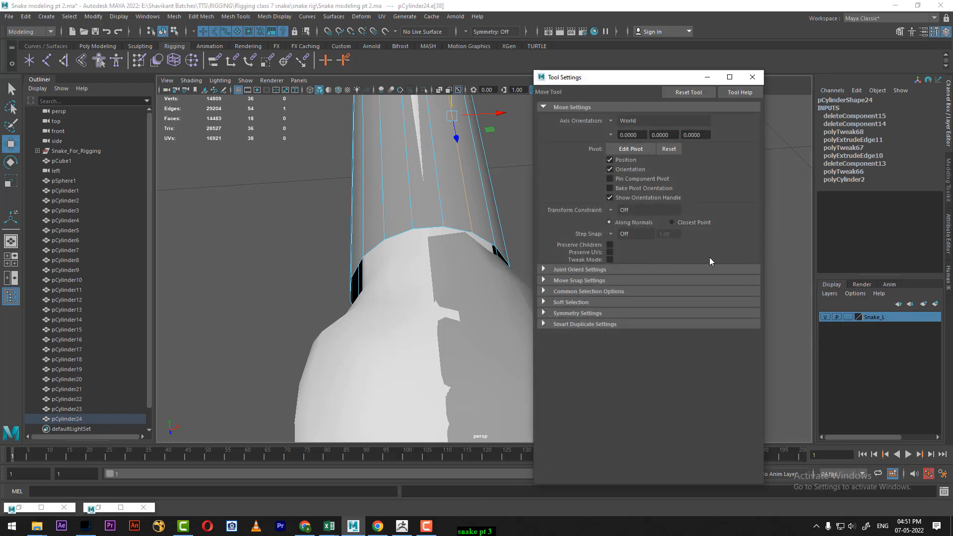
click(598, 314)
click(613, 325)
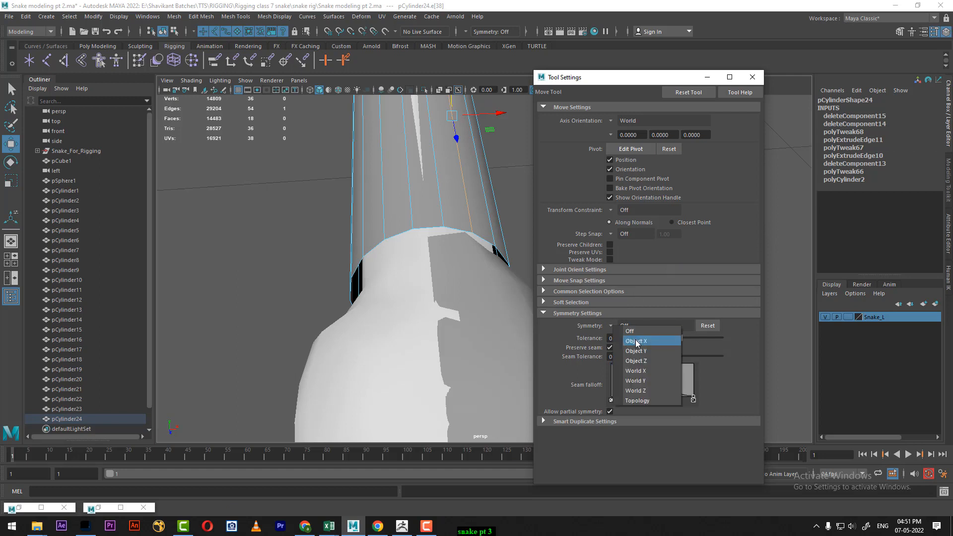
click(636, 340)
- Move the mirrored upper lengthwise edge pairs of the cylinder closer to the snake's neck surface
alt+drag(379, 221, 411, 263)
drag(445, 124, 446, 126)
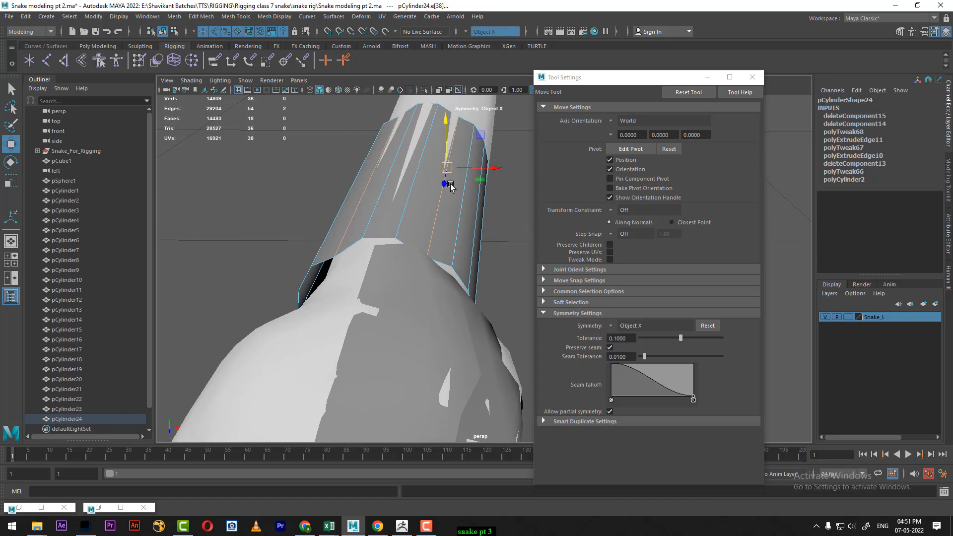
middle_drag(451, 186, 465, 233)
drag(467, 150, 466, 151)
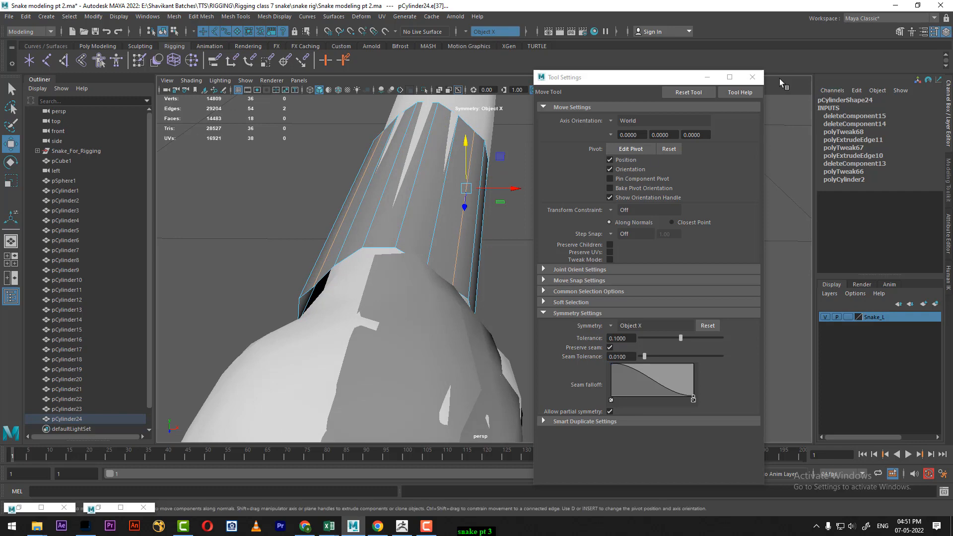
click(753, 78)
- Reposition the next mirrored edge pair on the cylinder's upper sides to follow the neck's contour
alt+drag(517, 238, 439, 221)
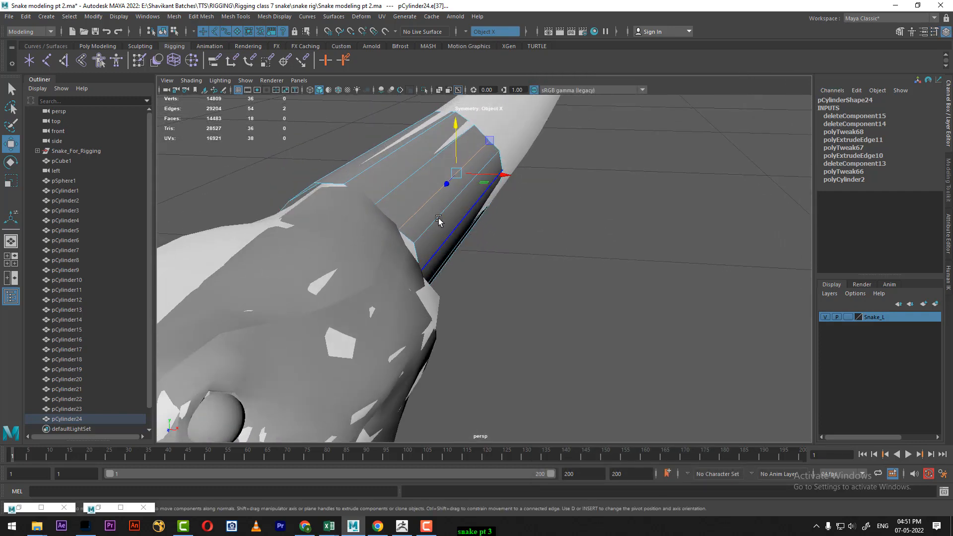
alt+drag(488, 242, 499, 217)
drag(471, 147, 473, 144)
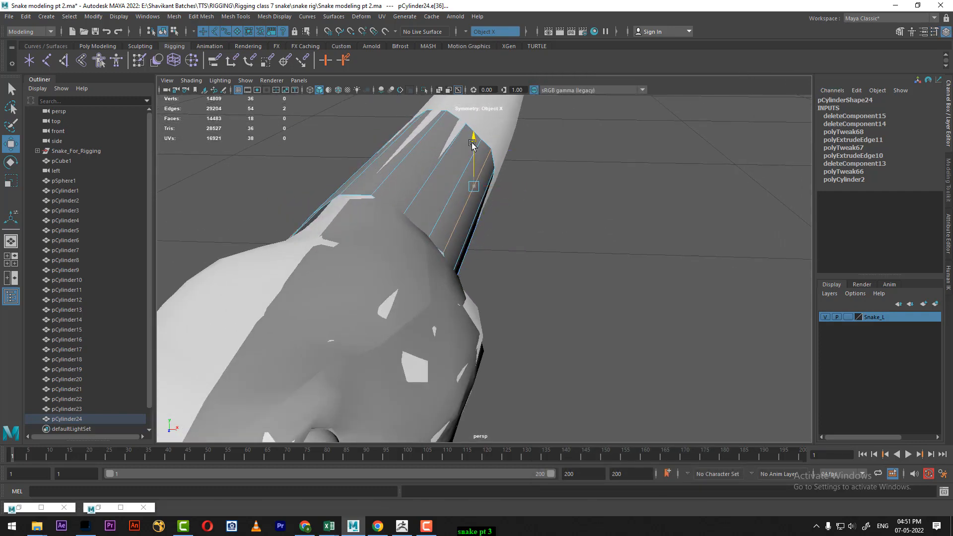
alt+drag(506, 186, 468, 174)
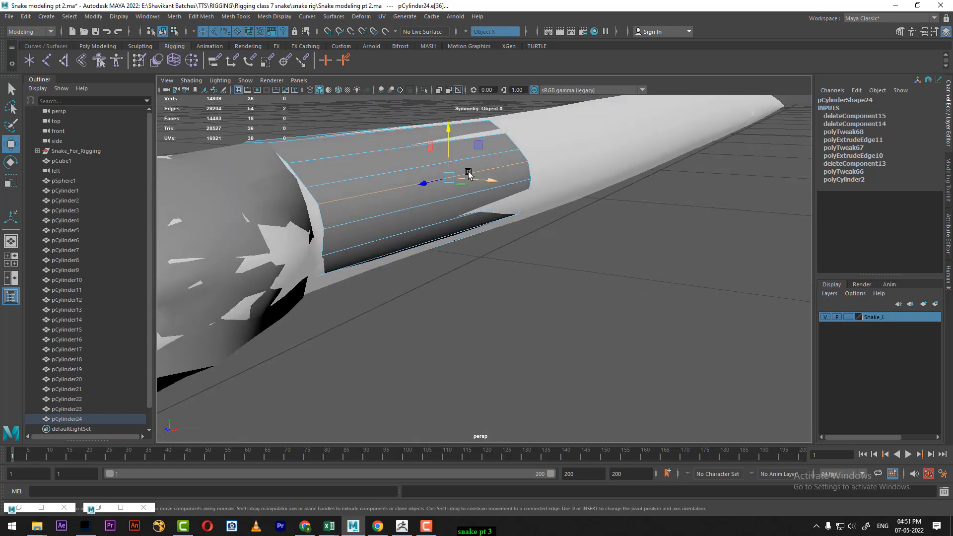
alt+drag(447, 132, 511, 194)
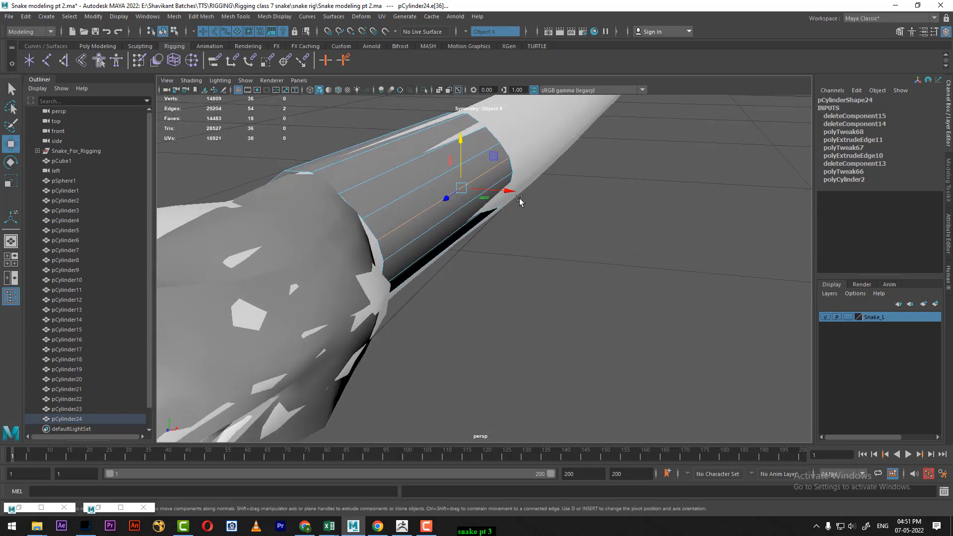
- Reposition the bottom lengthwise edges of the cylinder to fit the snake's underside
click(439, 226)
alt+drag(513, 207, 381, 280)
alt+drag(307, 318, 507, 173)
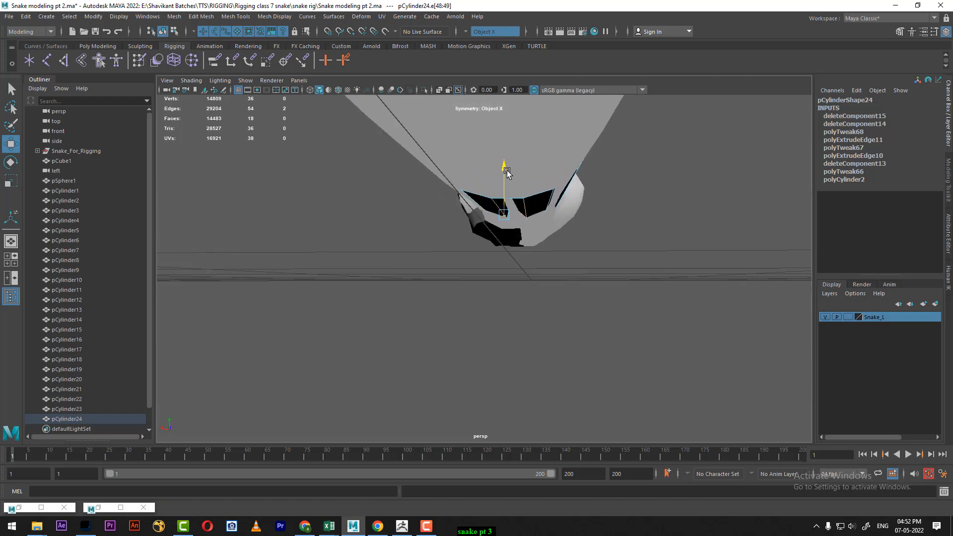
alt+drag(507, 208, 543, 204)
key(e)
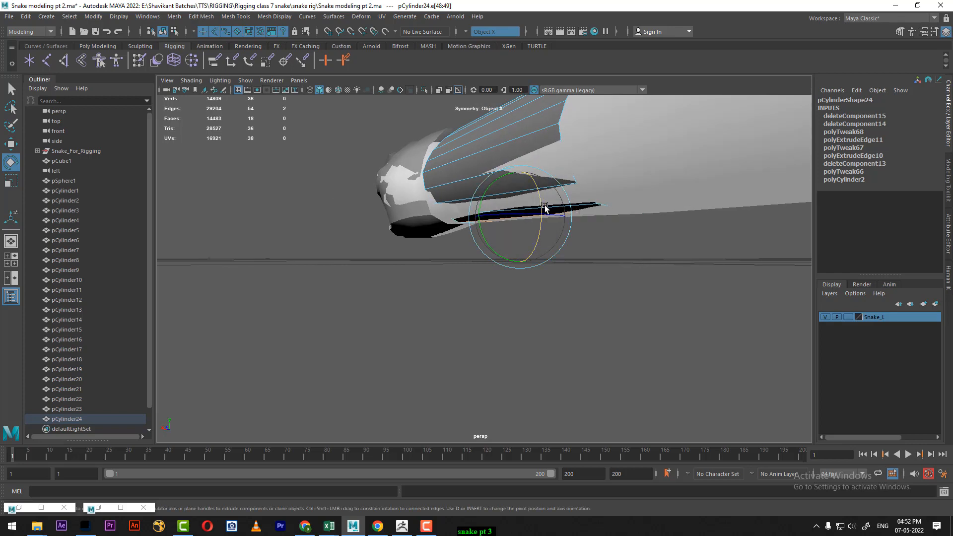
key(w)
click(538, 189)
drag(526, 177, 517, 264)
- Adjust the mirrored lower and side vertices at the cylinder's body end to match the snake's cross-section
right_drag(673, 229, 606, 226)
alt+drag(611, 225, 609, 170)
click(517, 197)
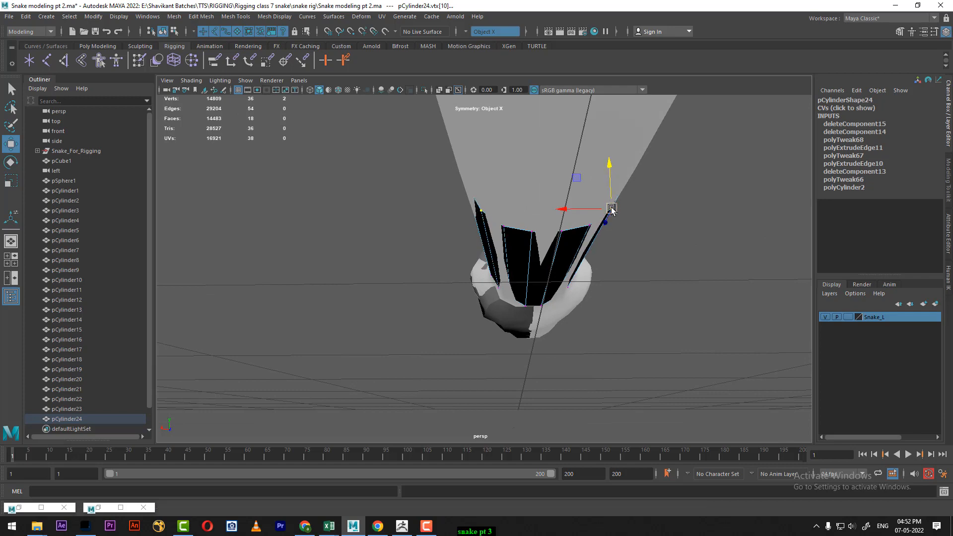
drag(588, 182, 622, 231)
click(586, 240)
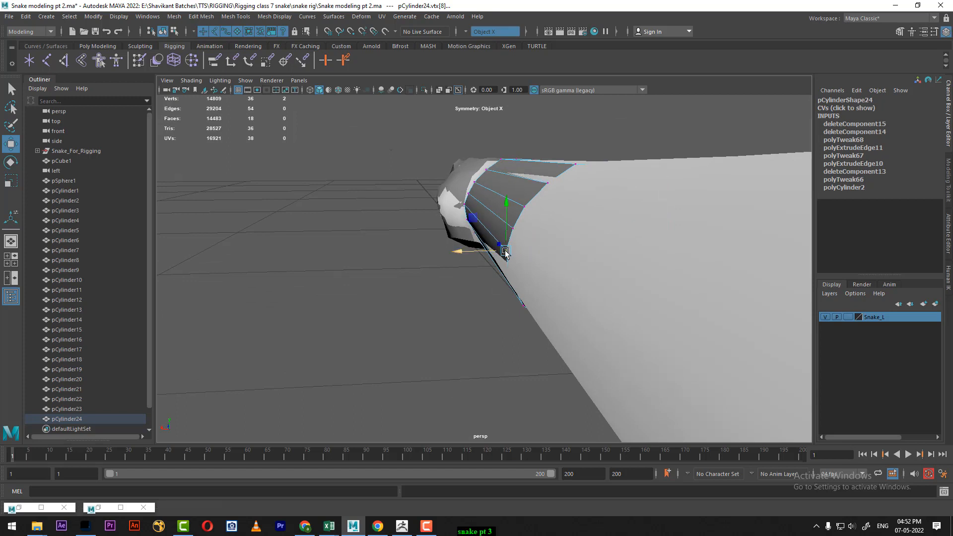
alt+drag(505, 250, 487, 239)
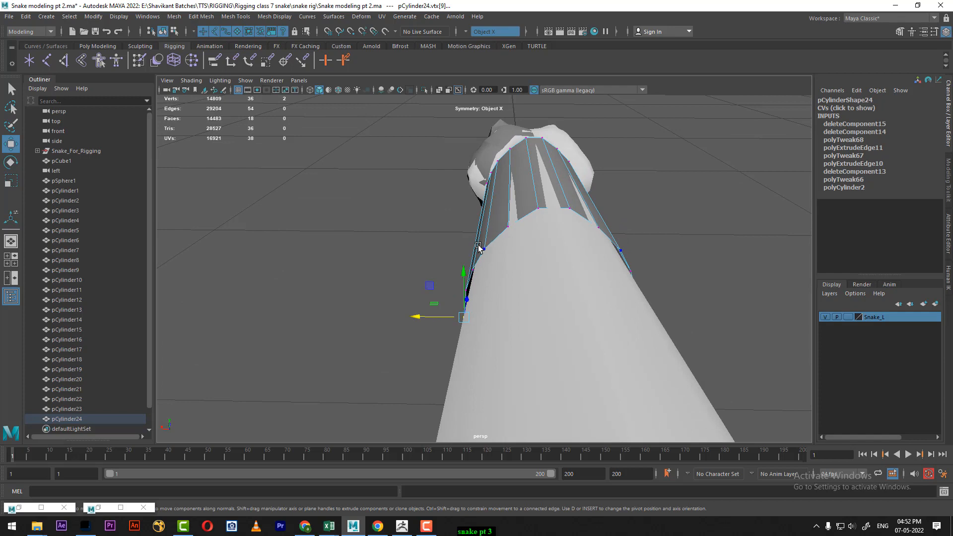
alt+drag(516, 251, 519, 226)
middle_drag(529, 206, 560, 187)
- Move the bottom and lower-side vertices at the cylinder's head end to fit the neck
alt+drag(558, 185, 510, 219)
alt+drag(490, 181, 441, 300)
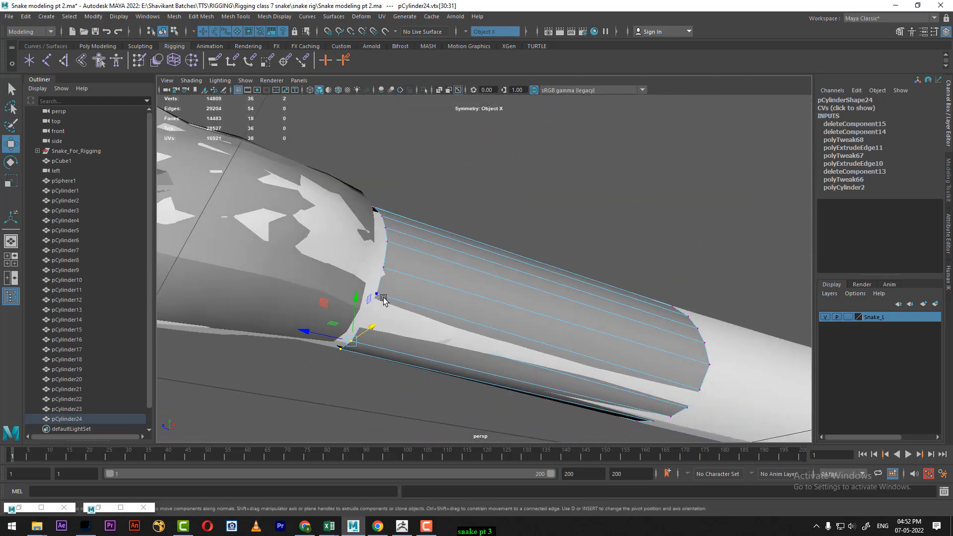
drag(377, 260, 379, 284)
alt+drag(483, 337, 494, 341)
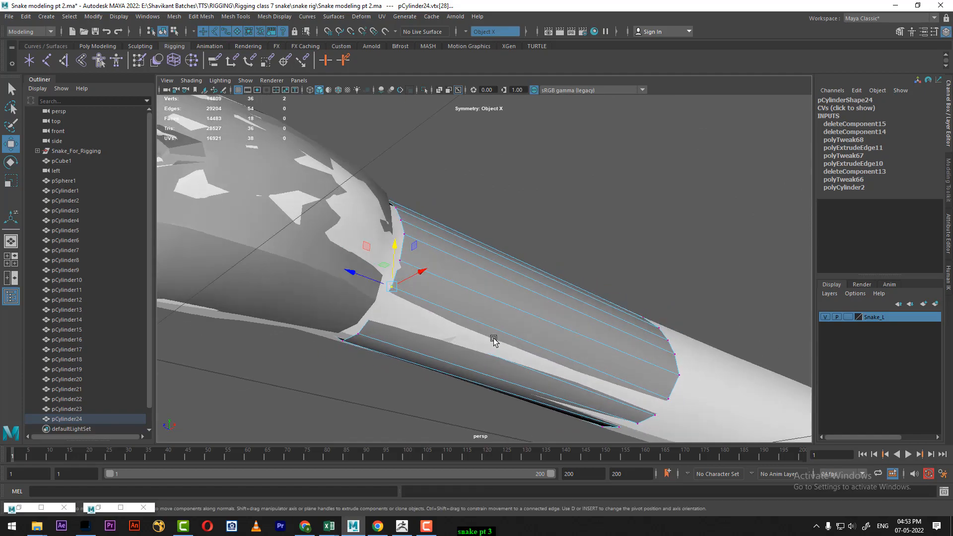
- Check the fit in wireframe and adjust the remaining lower-side vertex pairs of the cylinder's head-end rim
key(4)
mouse_move(443, 301)
alt+mouse_down()
mouse_move(440, 249)
mouse_move(527, 232)
mouse_move(564, 240)
mouse_move(589, 278)
alt+mouse_up()
click(397, 231)
key(5)
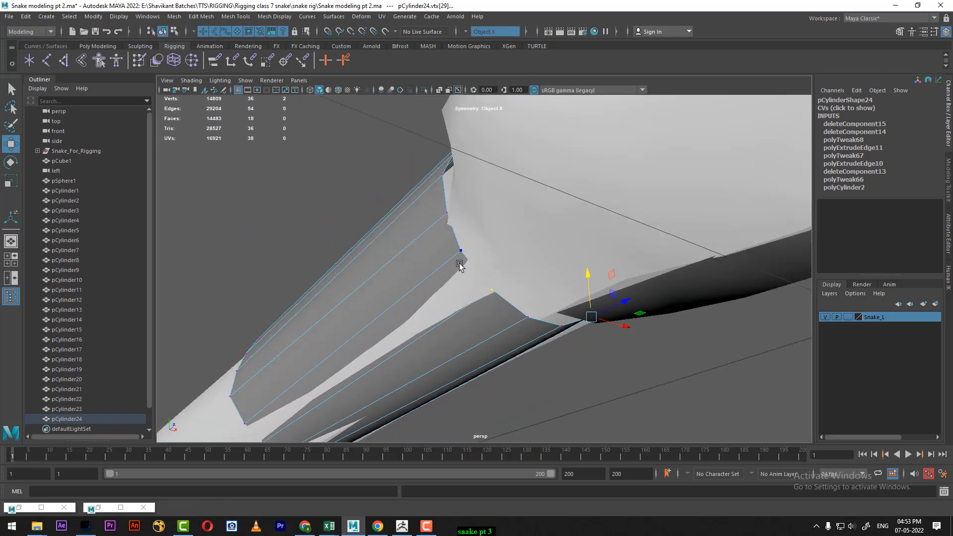
drag(466, 219, 452, 338)
mouse_move(485, 364)
alt+mouse_down()
mouse_move(478, 379)
mouse_move(475, 368)
alt+mouse_up()
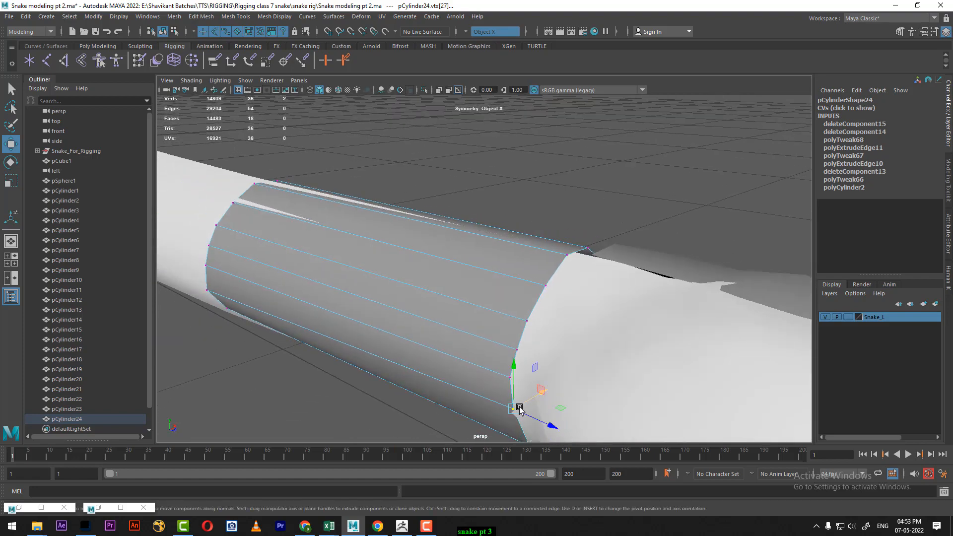
- Refine the lower vertex pairs at the cylinder's body end so the rim wraps the snake's belly
alt+drag(541, 405, 490, 330)
click(611, 226)
click(612, 224)
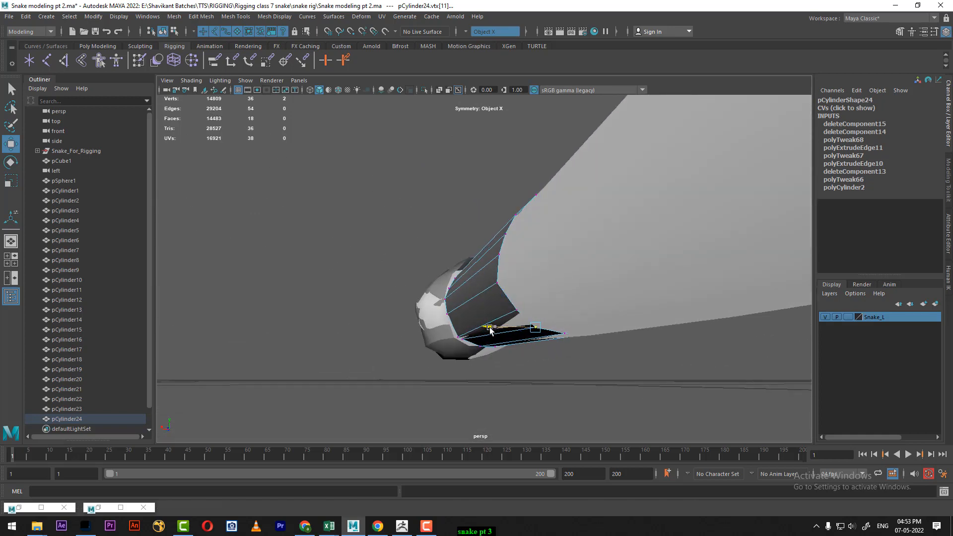
click(518, 312)
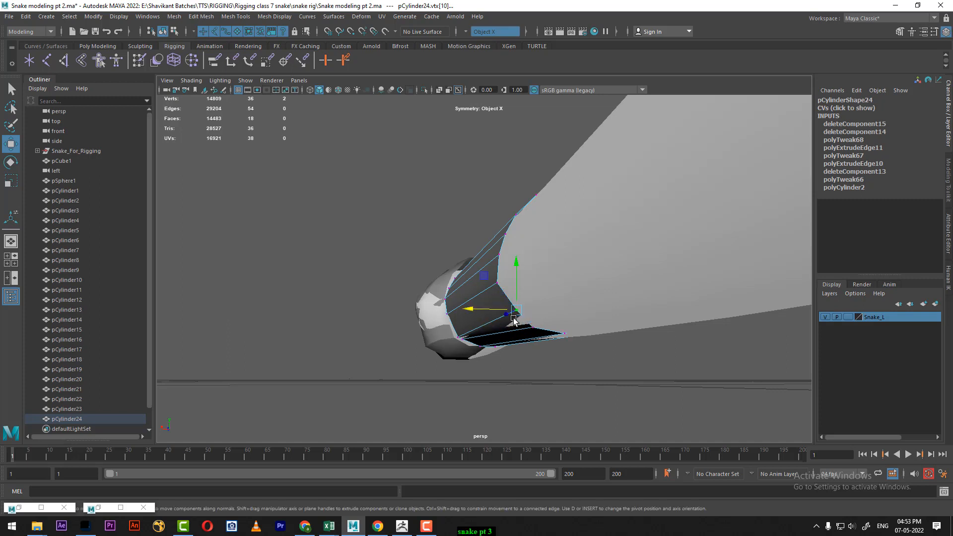
alt+drag(517, 318, 481, 347)
drag(437, 324, 562, 319)
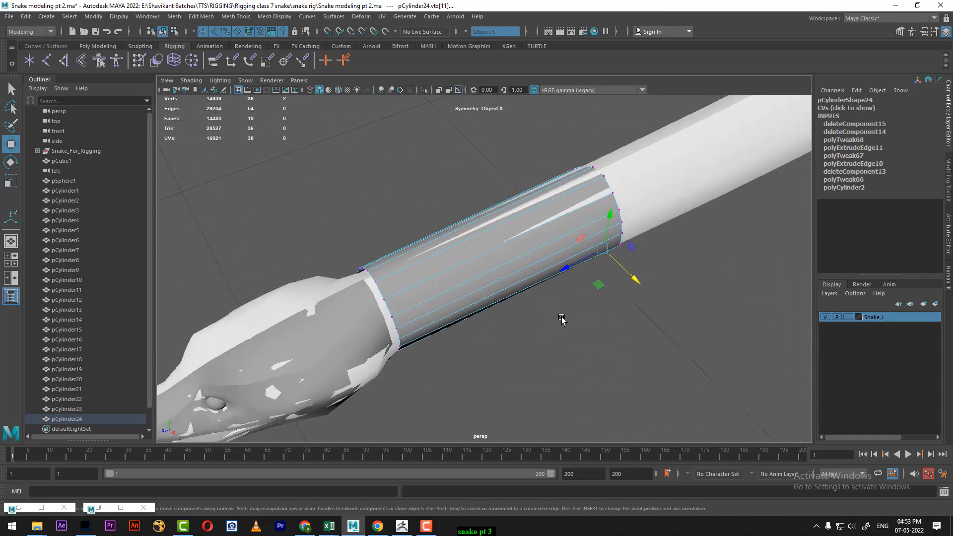
- Isolate the cylinder to inspect and even out the lower vertices of its open rim, and restore the full scene
right_drag(517, 240, 565, 226)
alt+drag(527, 329, 551, 311)
key(ctrl+1)
scroll(544, 270, up, 4)
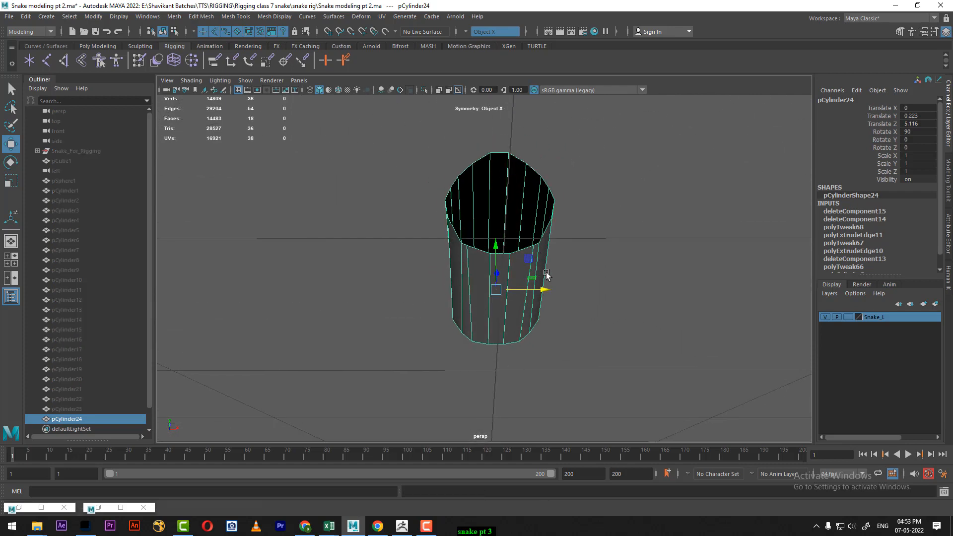
right_drag(566, 249, 454, 235)
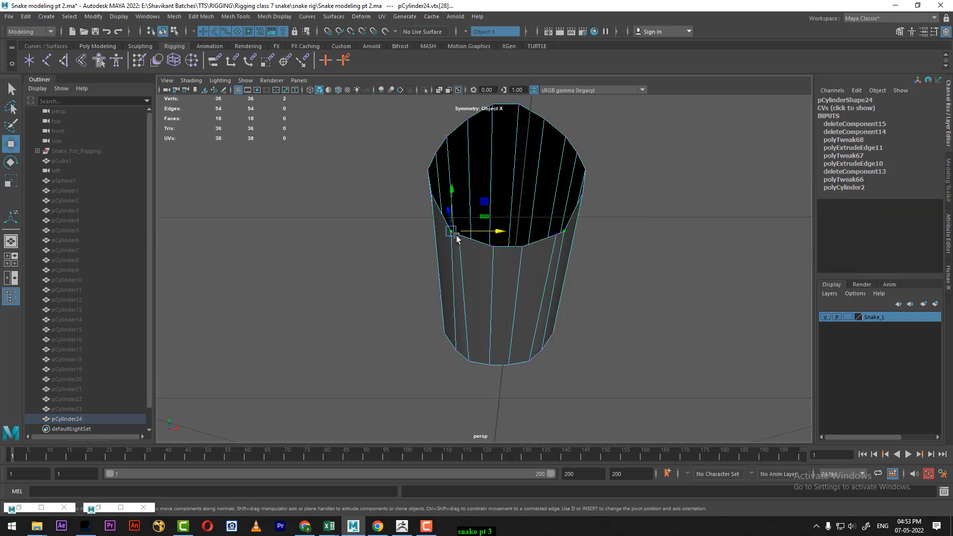
alt+drag(496, 234, 536, 262)
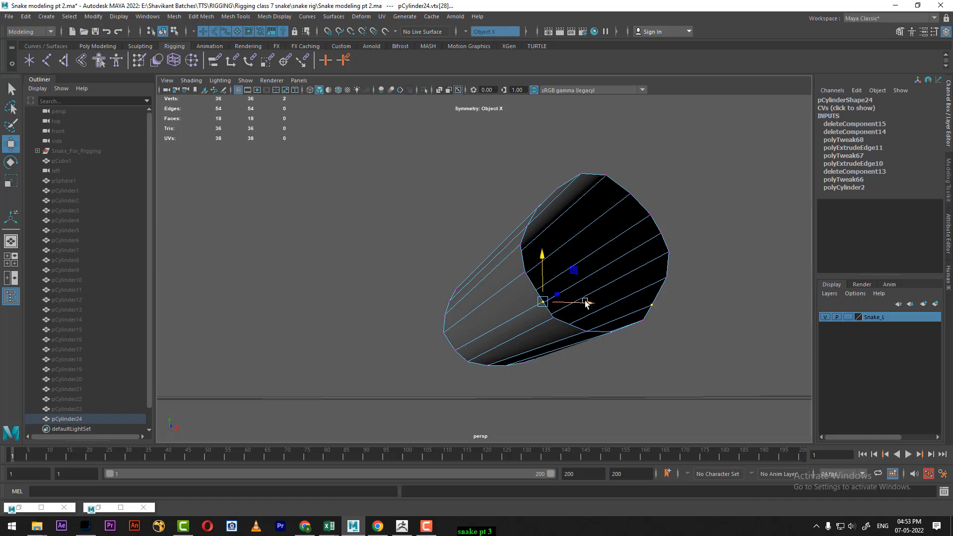
alt+drag(577, 303, 417, 315)
right_drag(415, 240, 570, 196)
alt+drag(570, 196, 520, 297)
alt+drag(534, 340, 650, 325)
key(ctrl+shift+h)
- Extrude the cylinder's body-end border edge loop about one grid square along the snake's body in the left wireframe view
right_drag(642, 228, 640, 199)
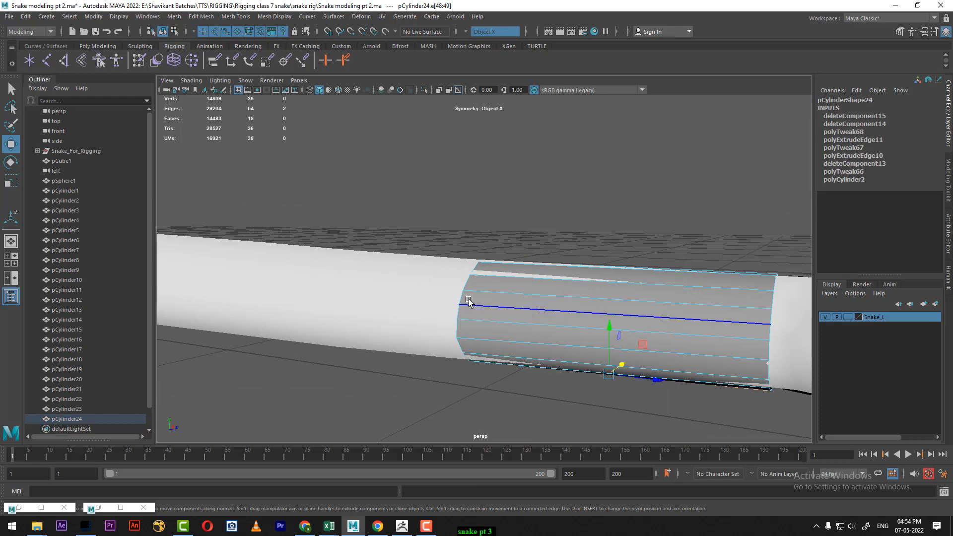
double_click(546, 316)
key(space)
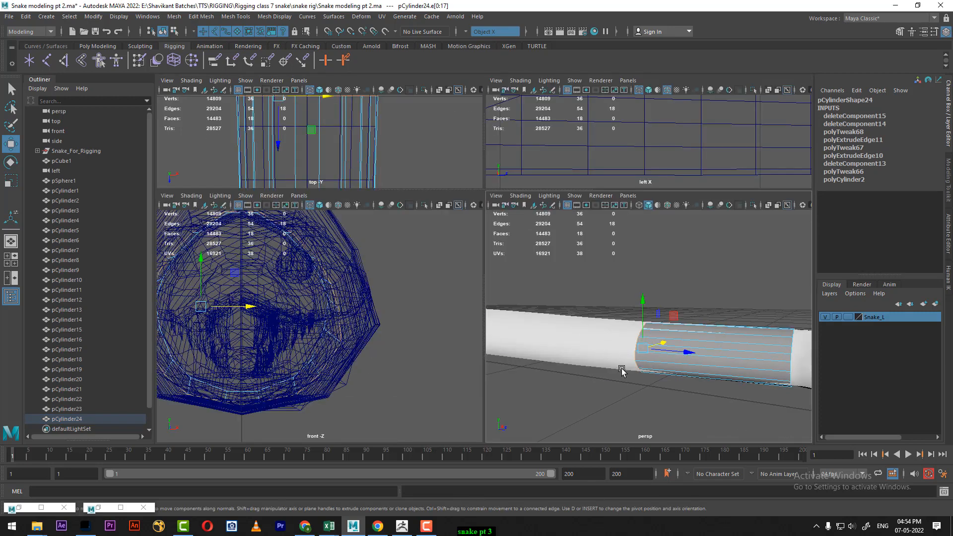
key(space)
click(606, 346)
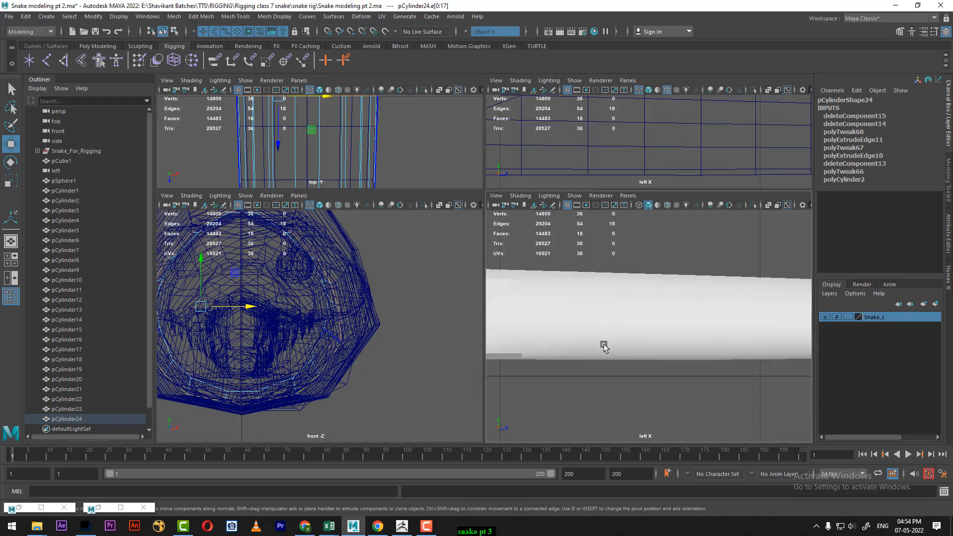
key(space)
scroll(602, 356, down, 5)
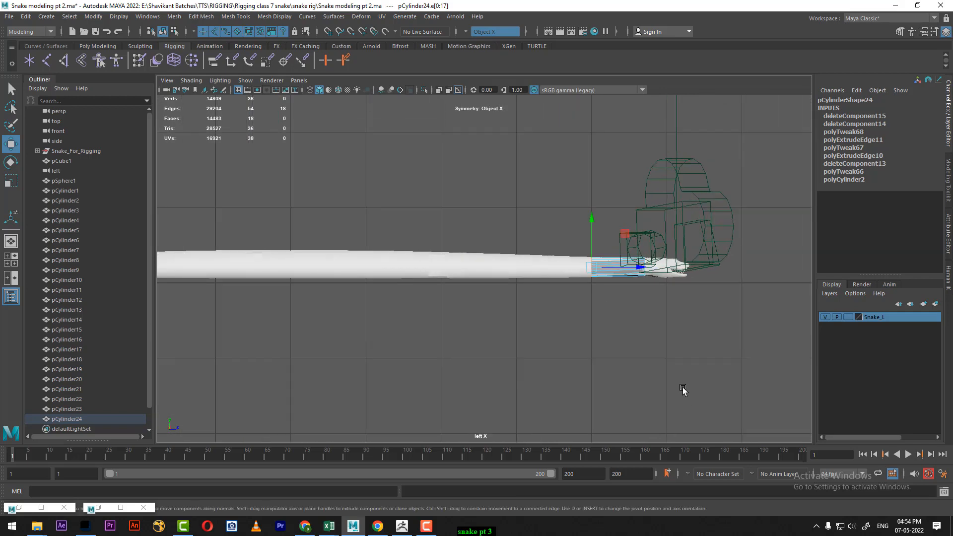
key(4)
scroll(773, 402, up, 5)
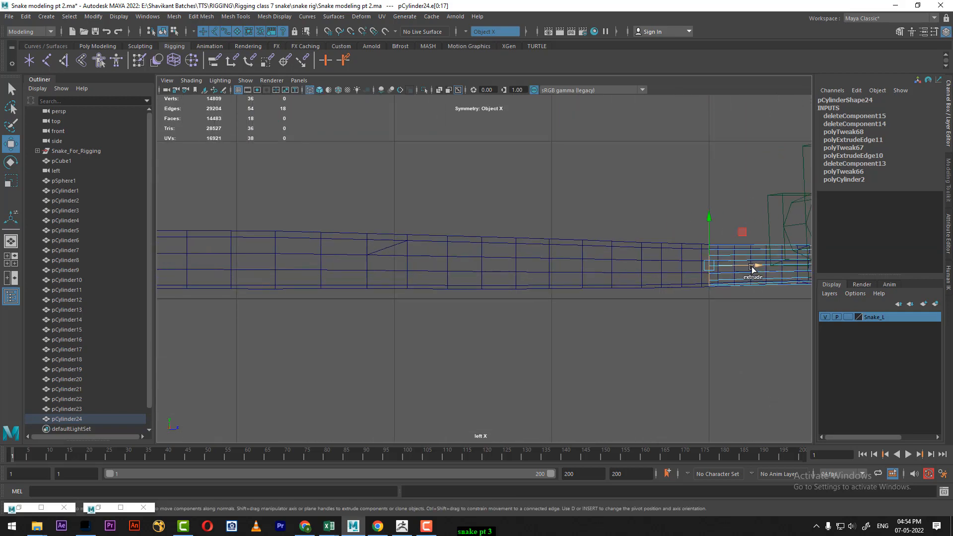
shift+drag(752, 267, 595, 268)
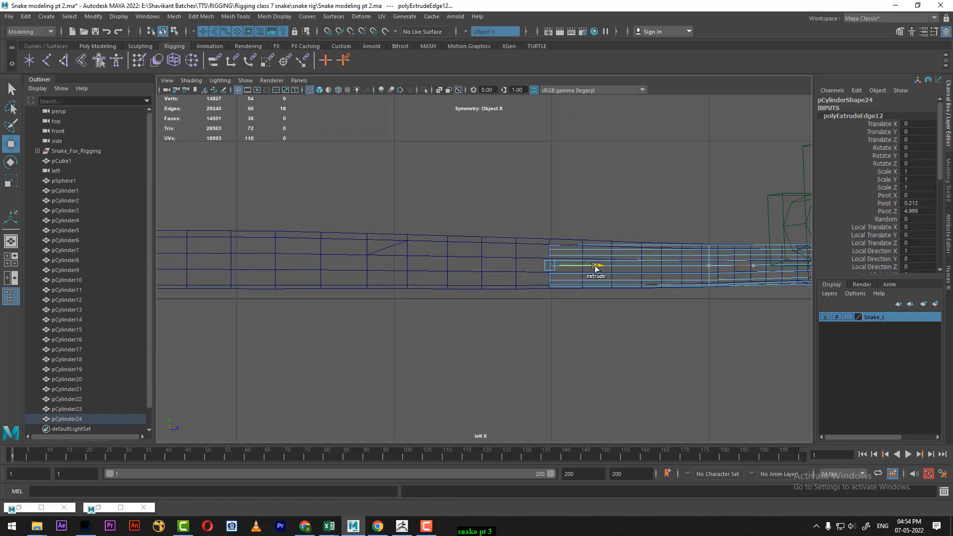
- Scale and raise the cylinder's newly extruded end edge loop to match the snake's body outline in the left view
scroll(592, 318, up, 1)
key(r)
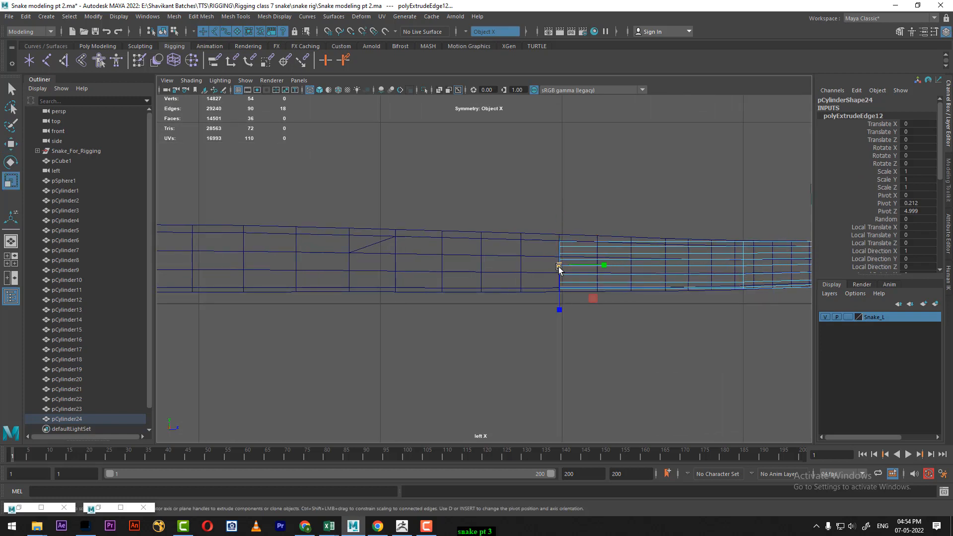
drag(564, 257, 565, 257)
key(w)
scroll(570, 282, up, 3)
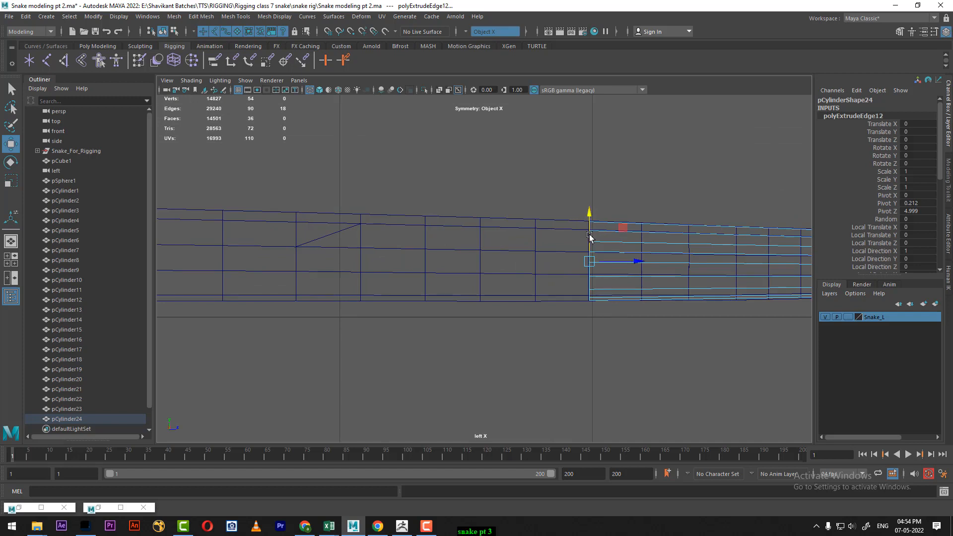
- Extrude the cylinder's end edge loop about one grid square toward the tail and raise it to the snake's upper contour
scroll(633, 321, down, 1)
shift+drag(627, 263, 361, 262)
key(r)
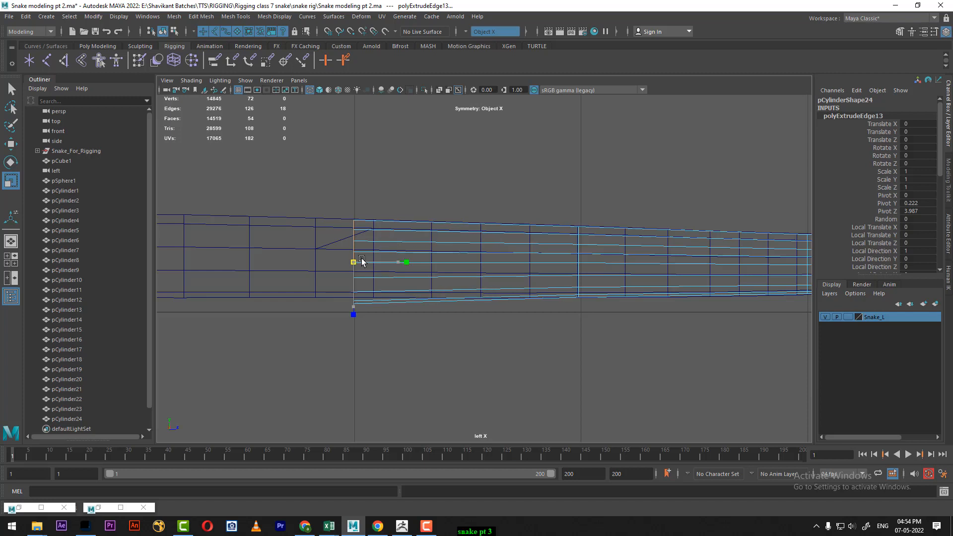
key(w)
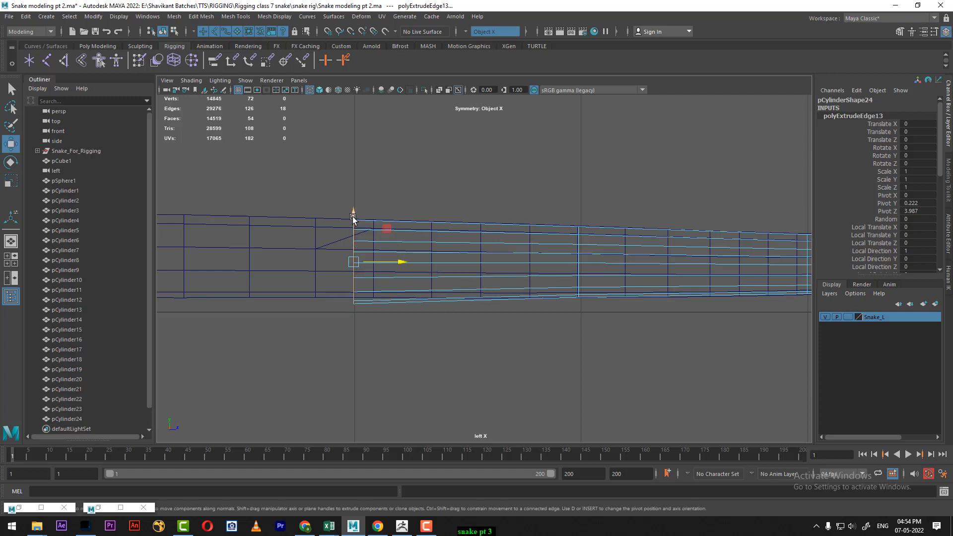
drag(353, 217, 353, 215)
- Extrude another section about one grid square long and lift its end loop so it follows the nearly level back
alt+middle_drag(346, 271, 594, 278)
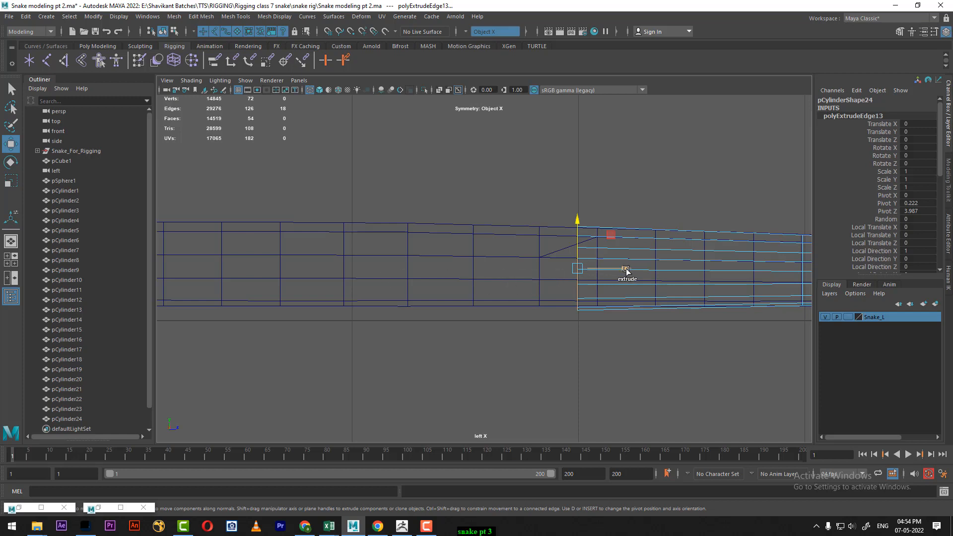
shift+drag(626, 269, 354, 268)
key(r)
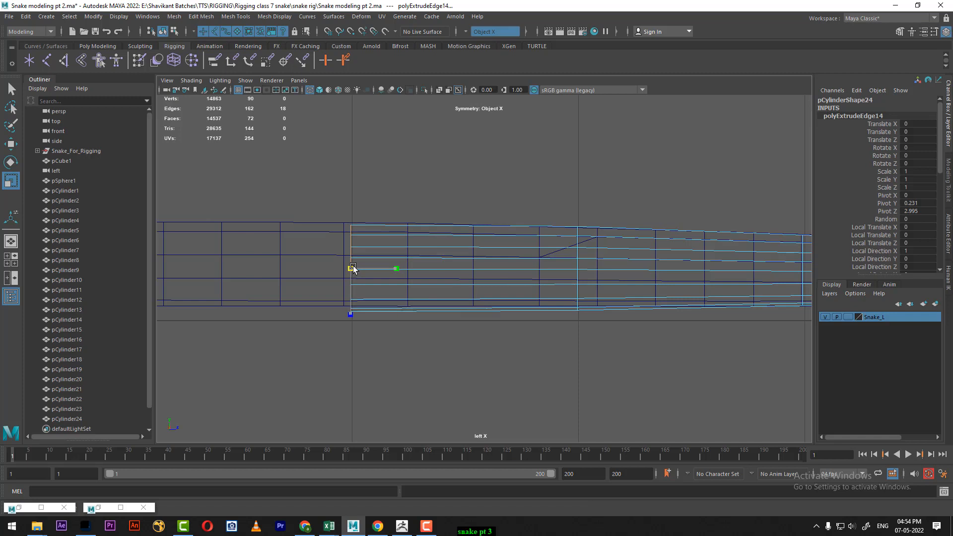
key(w)
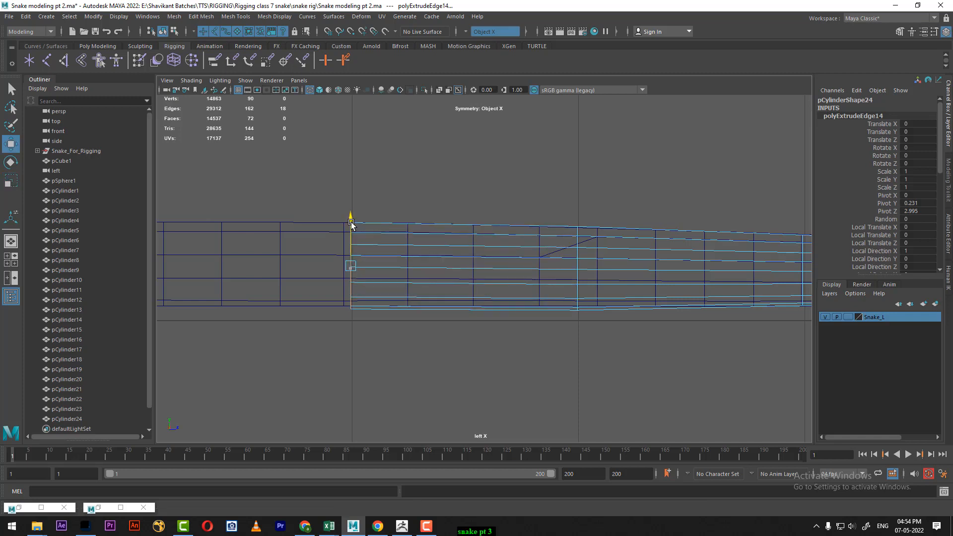
- Add one more grid-square section to the cylinder by extruding its end loop, and align the loop with the body outline
drag(433, 273, 365, 286)
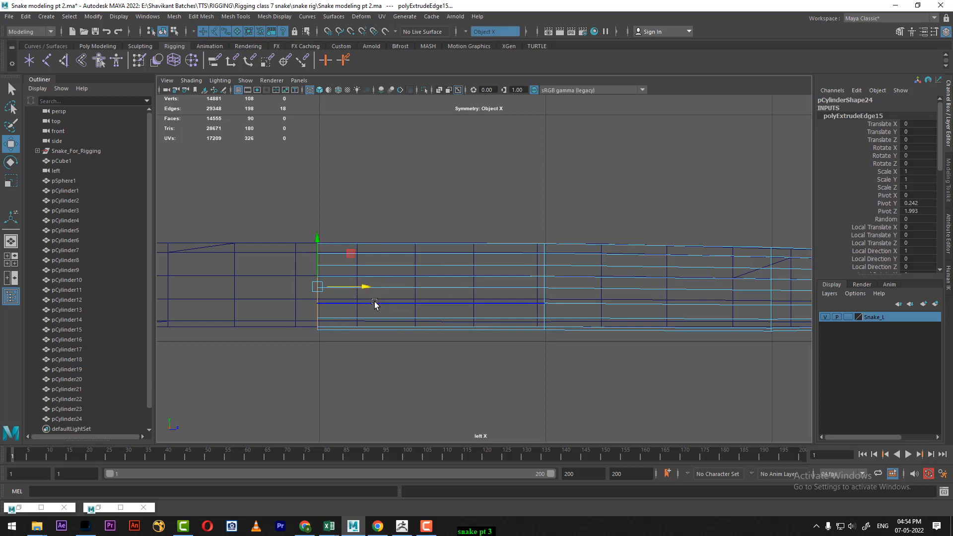
key(r)
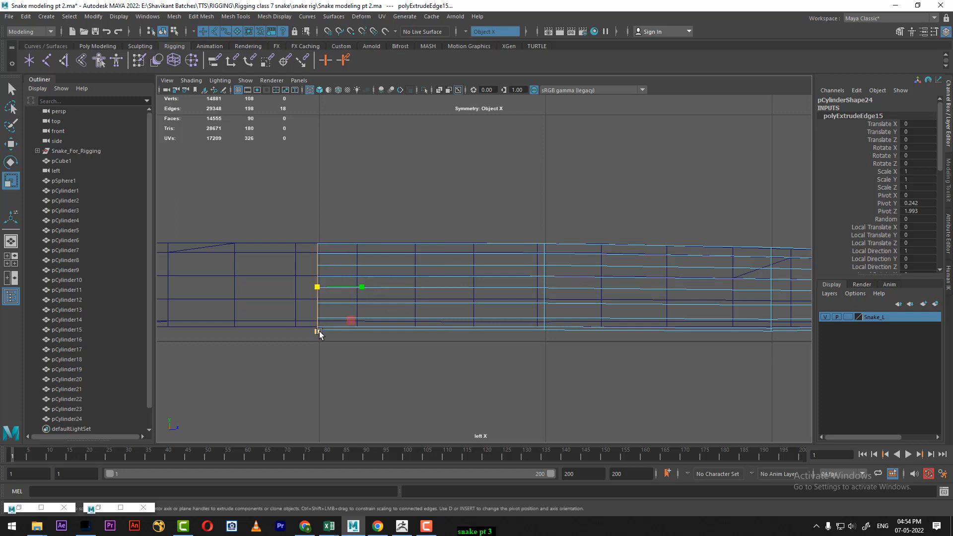
alt+right_drag(353, 286, 371, 339)
alt+middle_drag(371, 339, 440, 316)
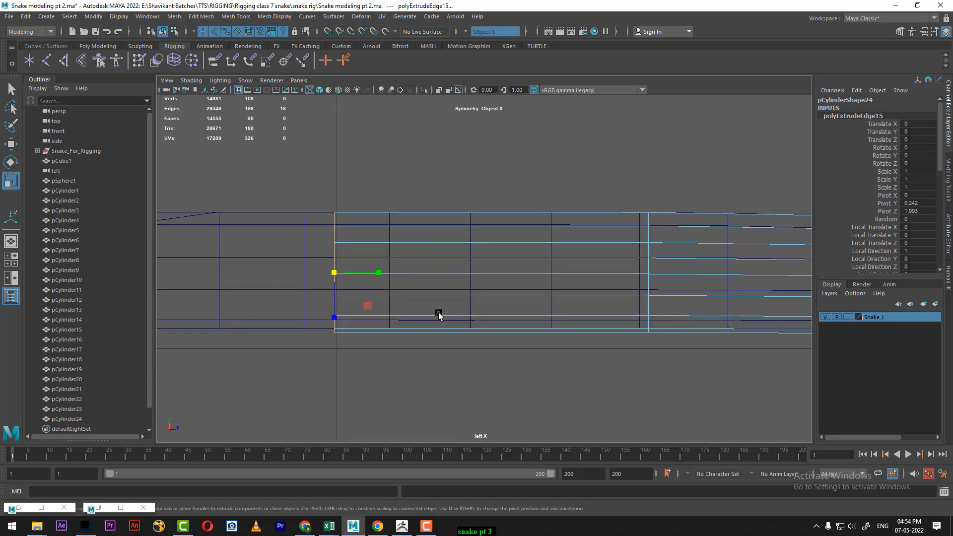
key(w)
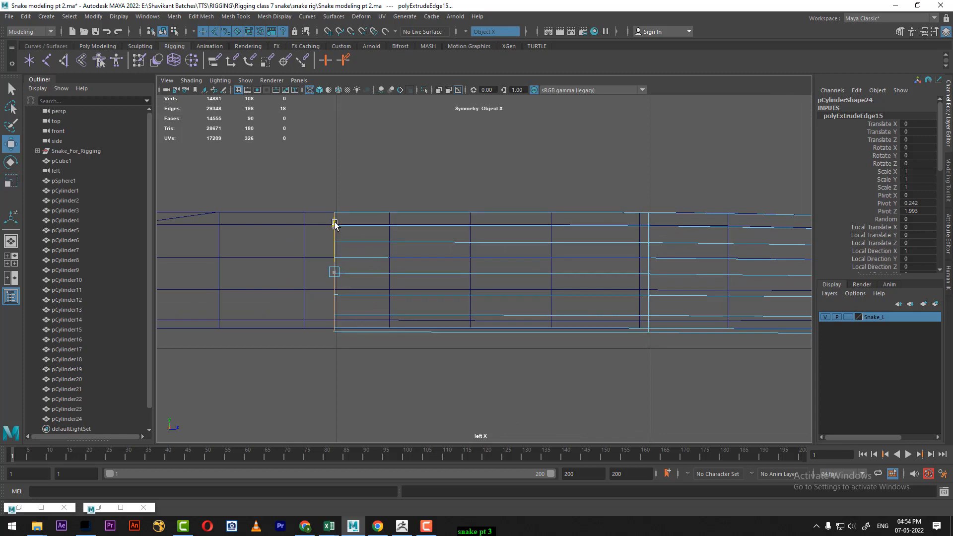
- Extrude two further grid-square sections along the mid-body and scale the last end loop down slightly to fit the narrowing body
alt+middle_drag(334, 249, 618, 245)
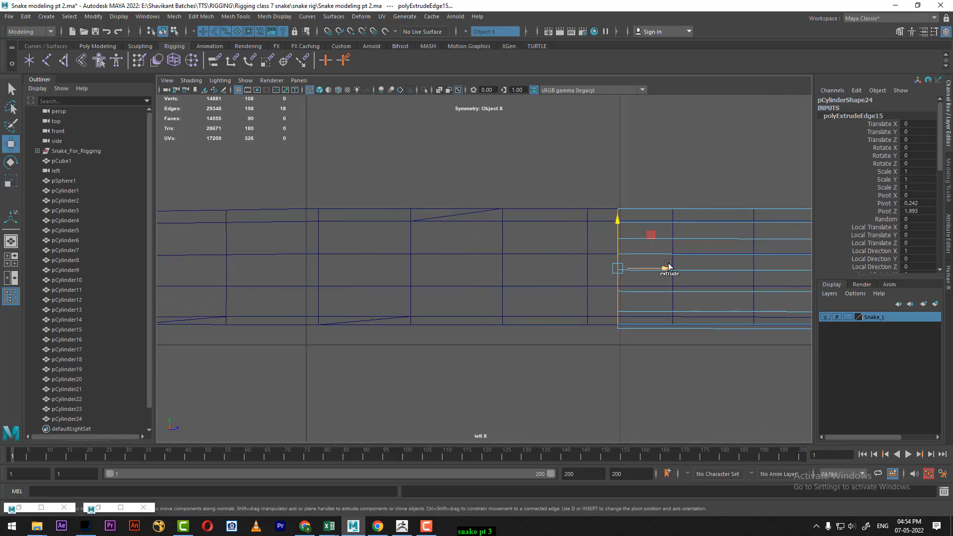
shift+drag(653, 269, 355, 265)
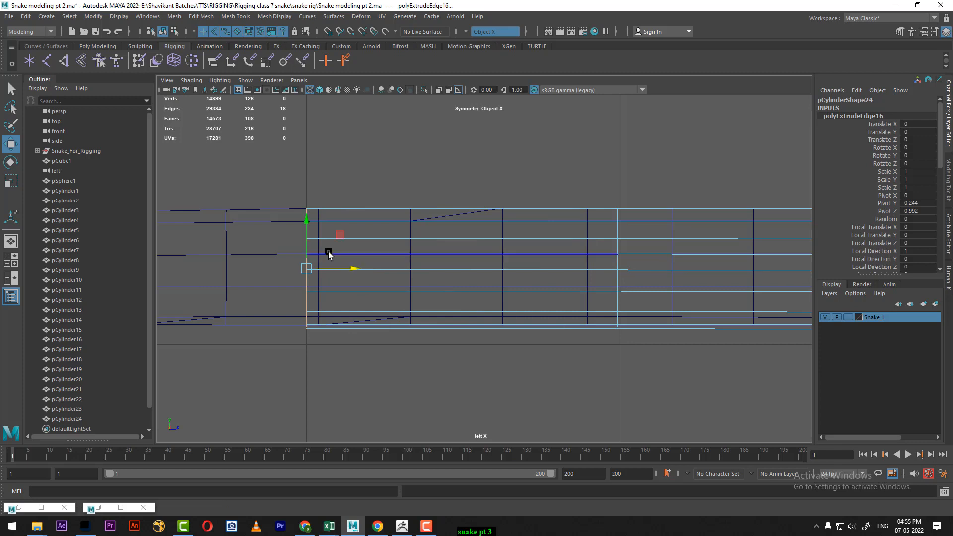
alt+middle_drag(333, 276, 566, 224)
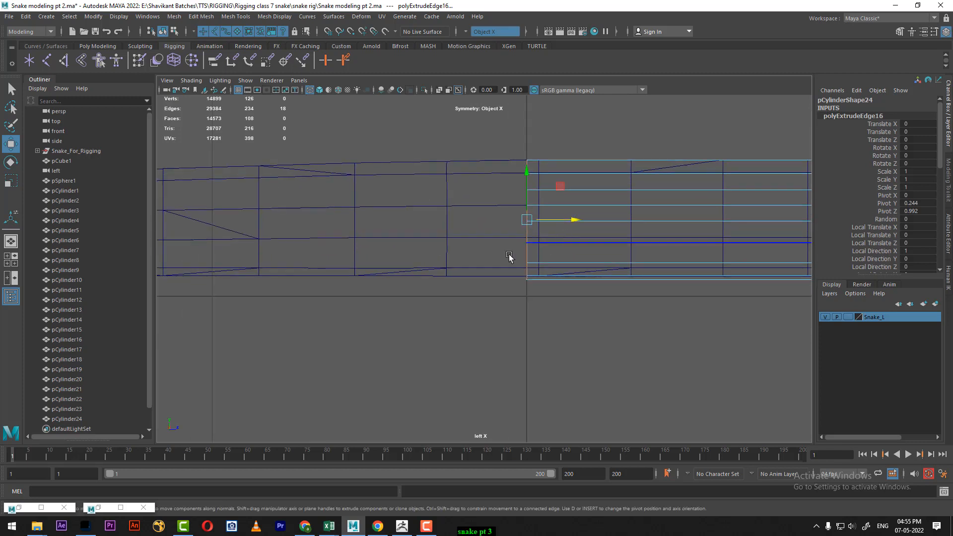
alt+middle_drag(513, 258, 625, 257)
shift+drag(642, 225, 322, 225)
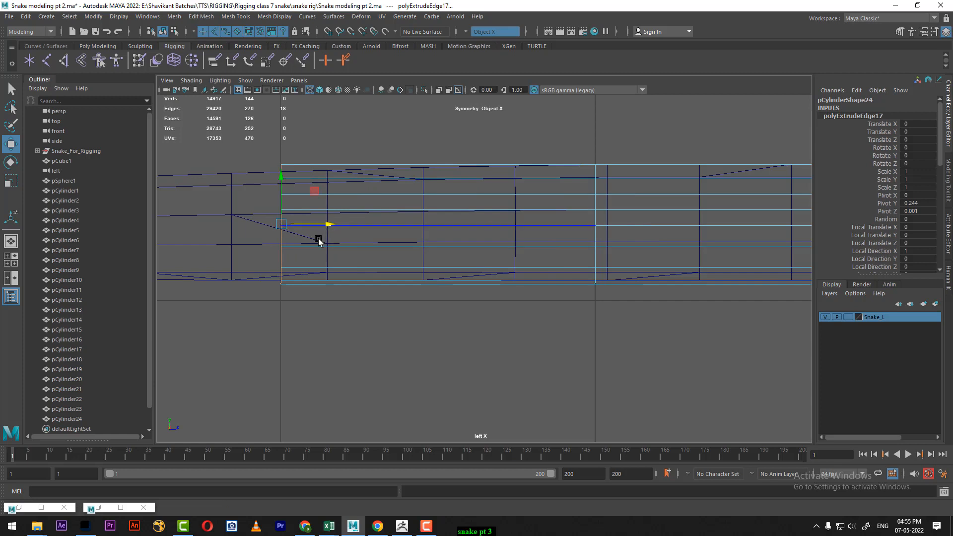
key(r)
drag(282, 225, 279, 227)
key(w)
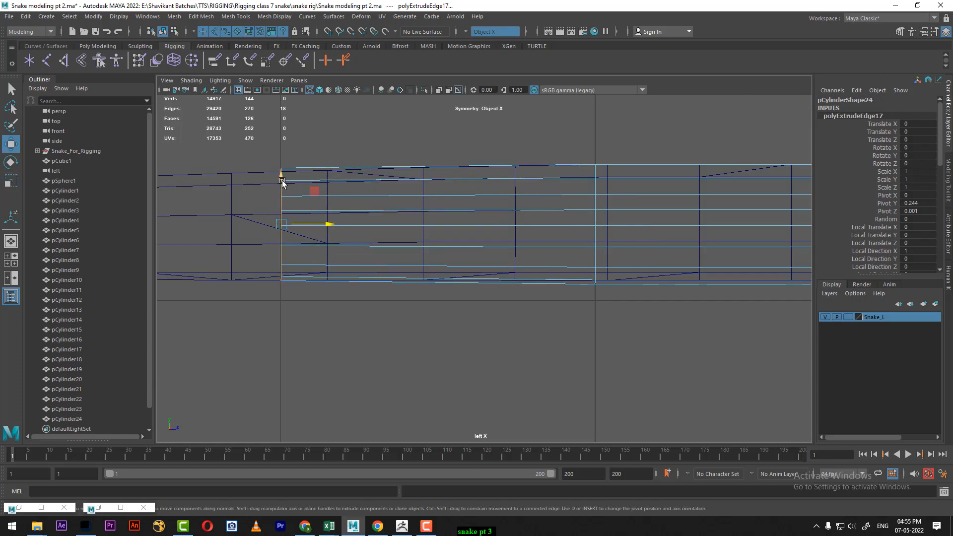
- Extrude the end loop about one grid square where the body begins to taper, then shrink and lower it to fit
alt+middle_drag(316, 247, 629, 269)
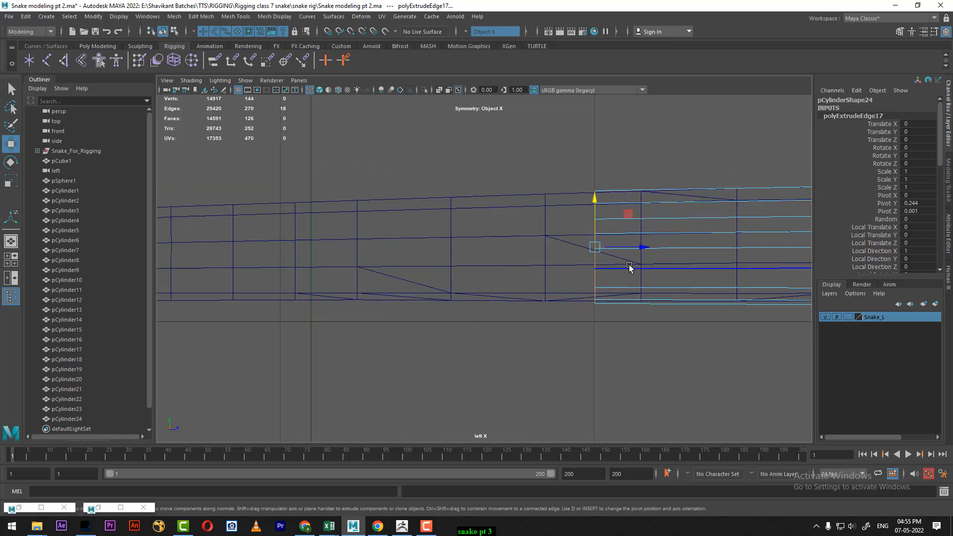
shift+drag(642, 248, 327, 247)
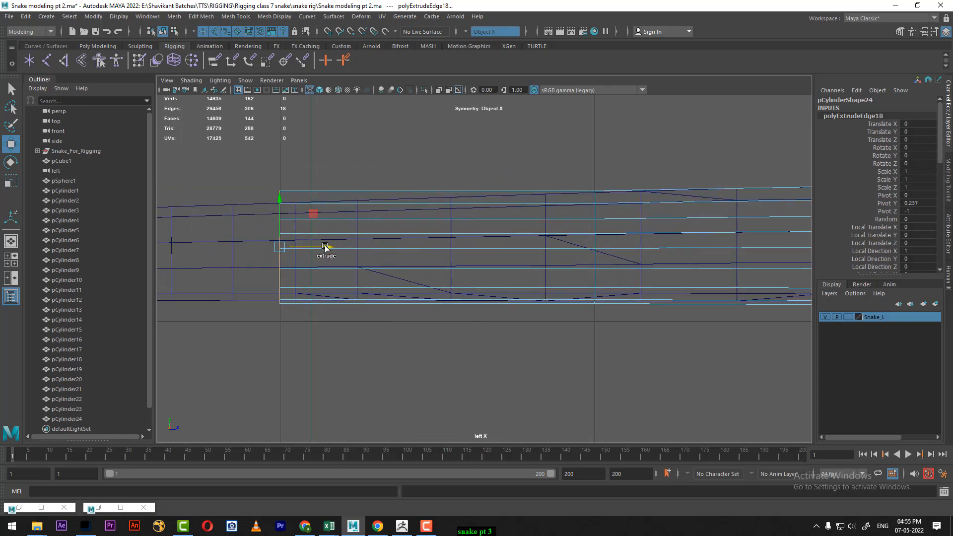
key(r)
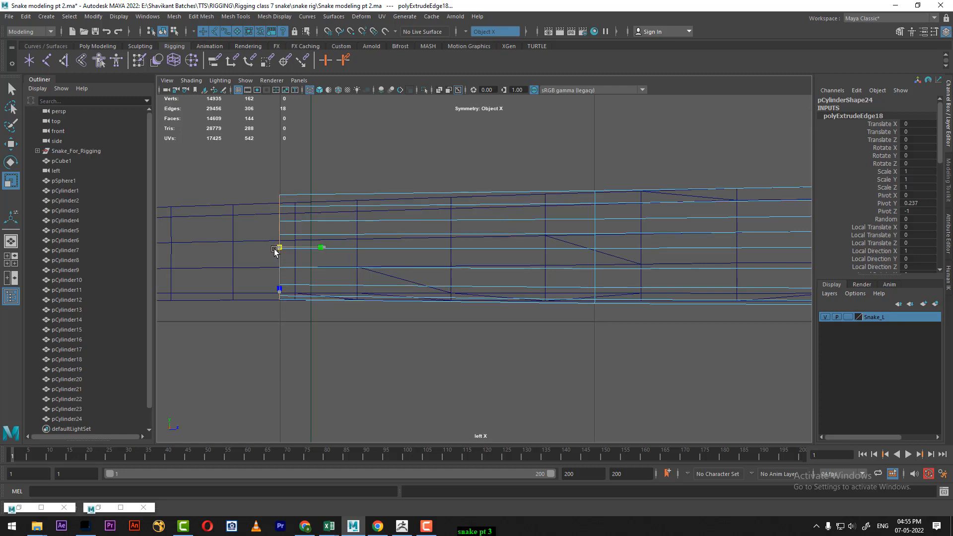
drag(275, 251, 274, 251)
key(w)
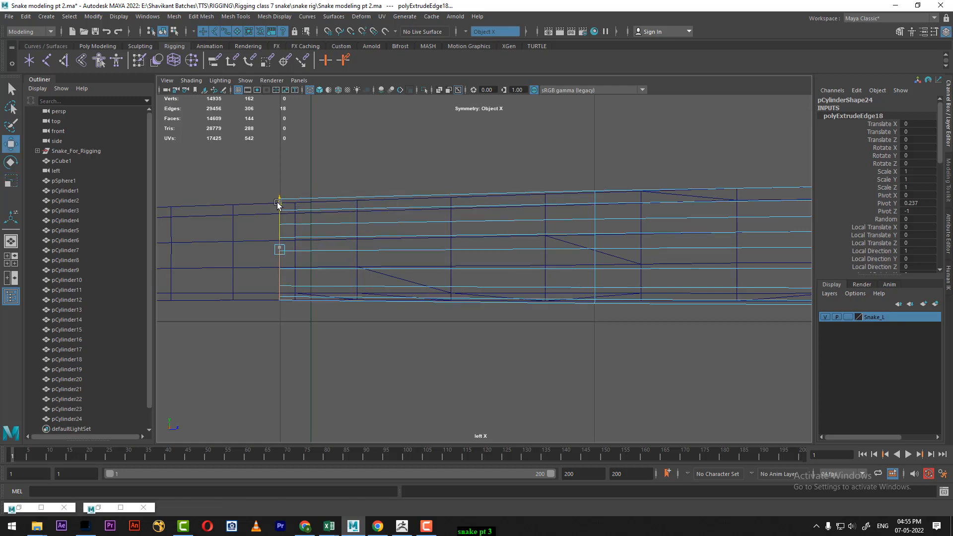
key(r)
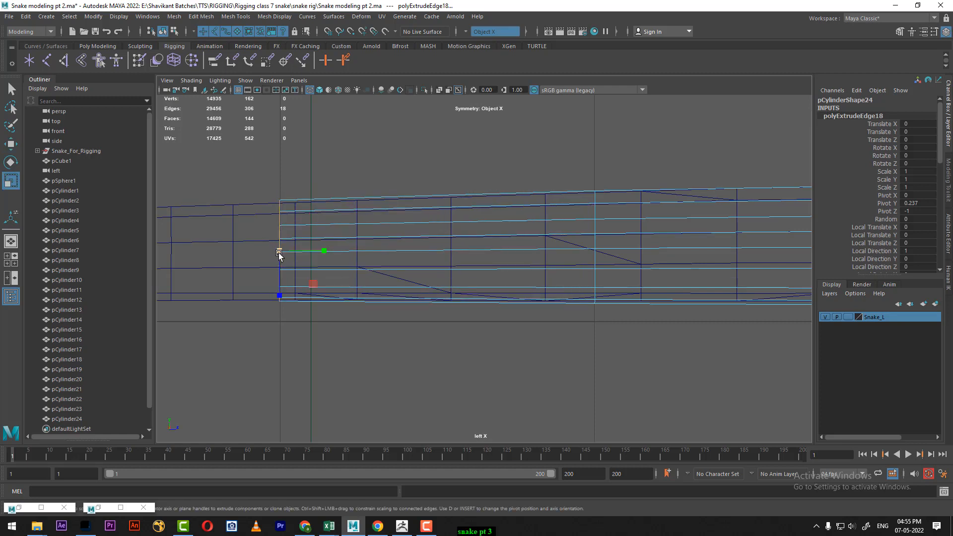
drag(279, 254, 276, 255)
- Extrude the next section to the following grid line, scale its end loop down and lower it onto the tapering body
key(f)
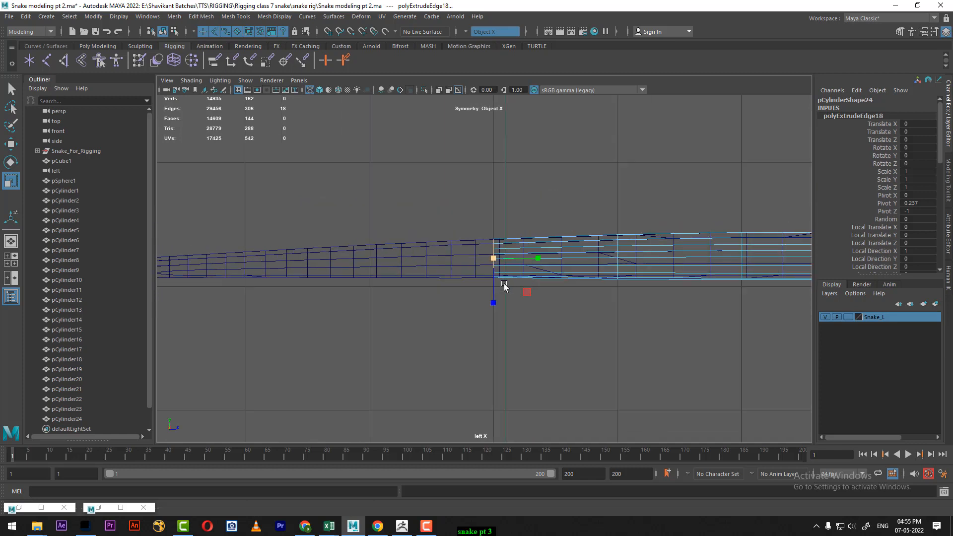
key(w)
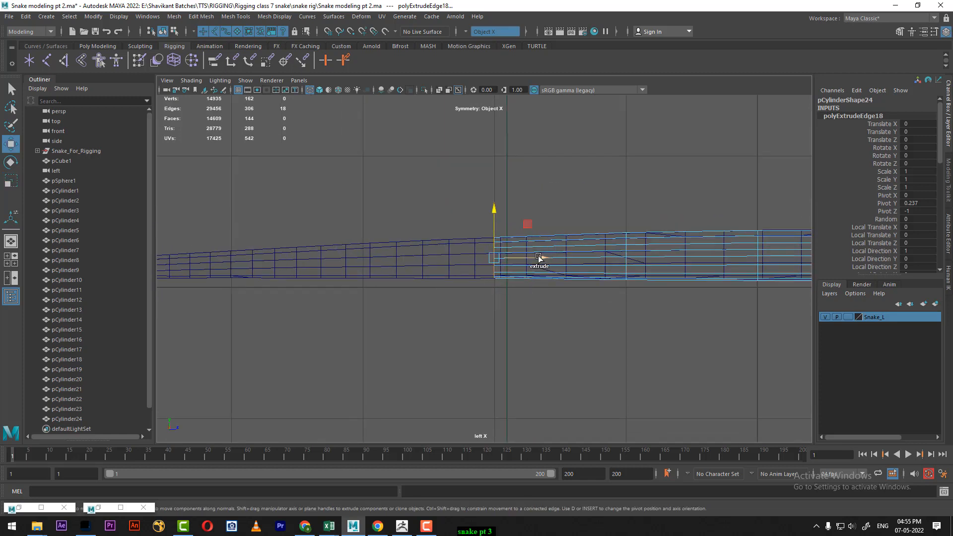
shift+drag(538, 257, 405, 261)
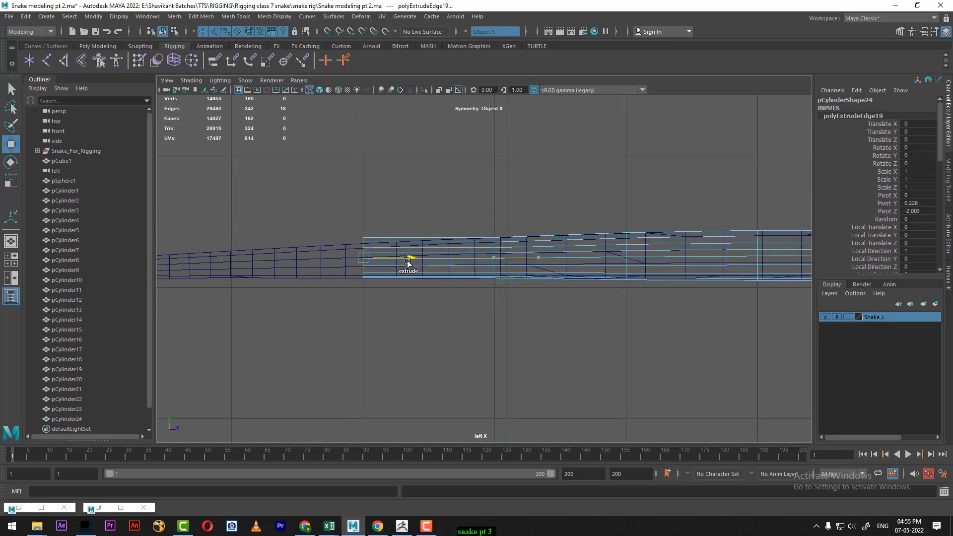
key(f)
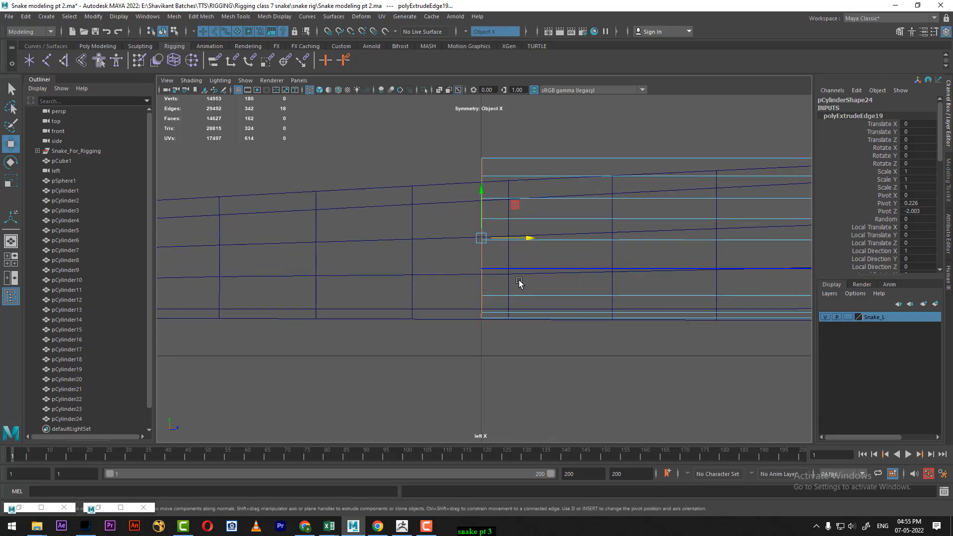
key(r)
drag(481, 241, 476, 242)
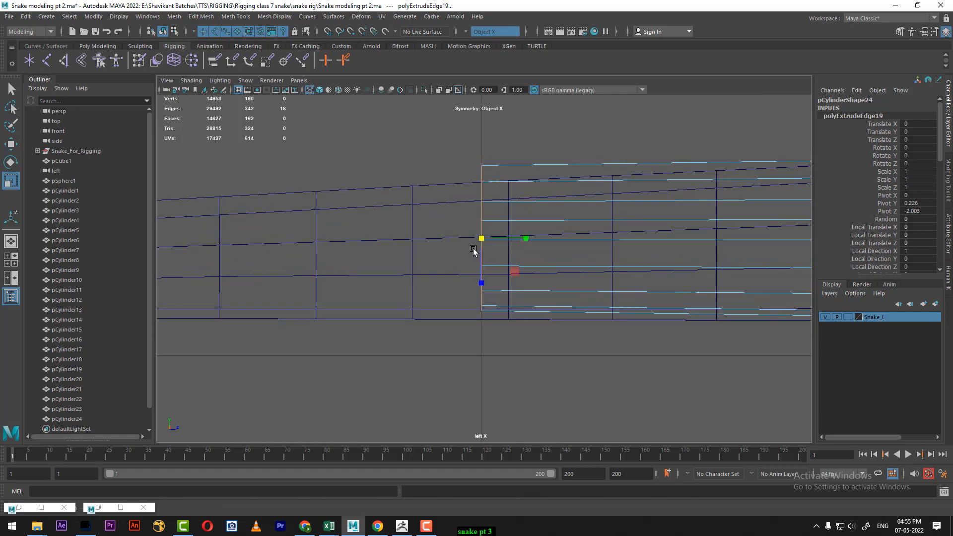
key(w)
drag(481, 195, 479, 209)
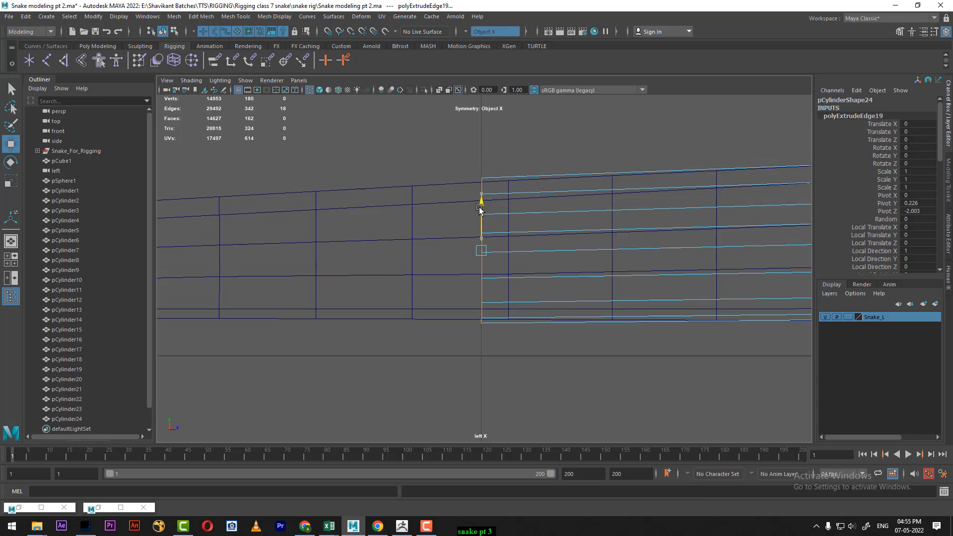
- Extend the cylinder another grid square toward the tail, reducing and lowering the new end loop to match the slimmer outline
scroll(447, 249, down, 6)
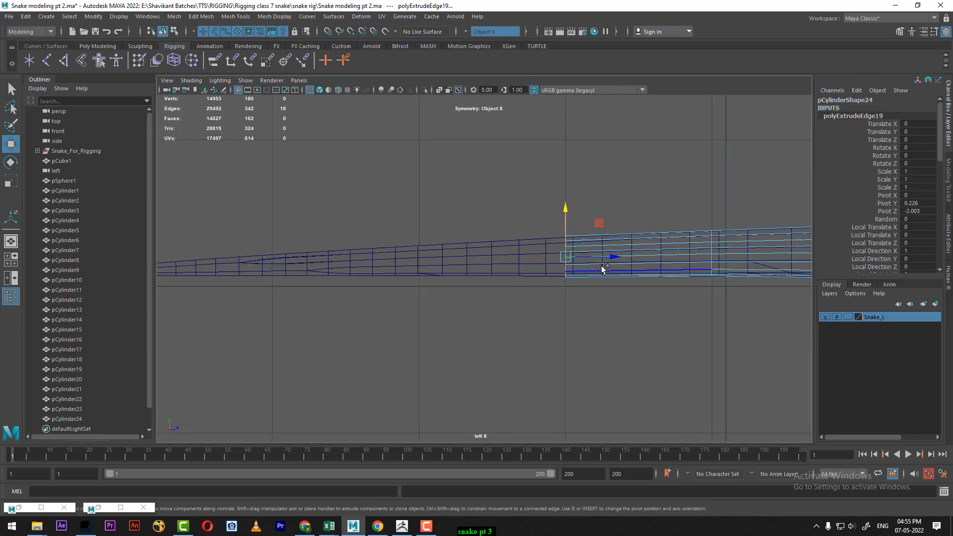
shift+drag(612, 256, 453, 273)
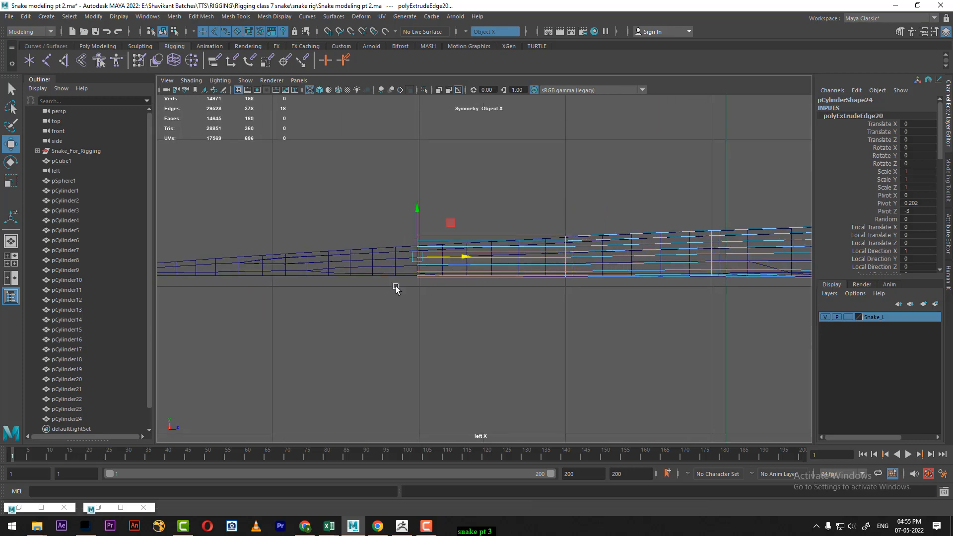
scroll(485, 247, up, 5)
key(r)
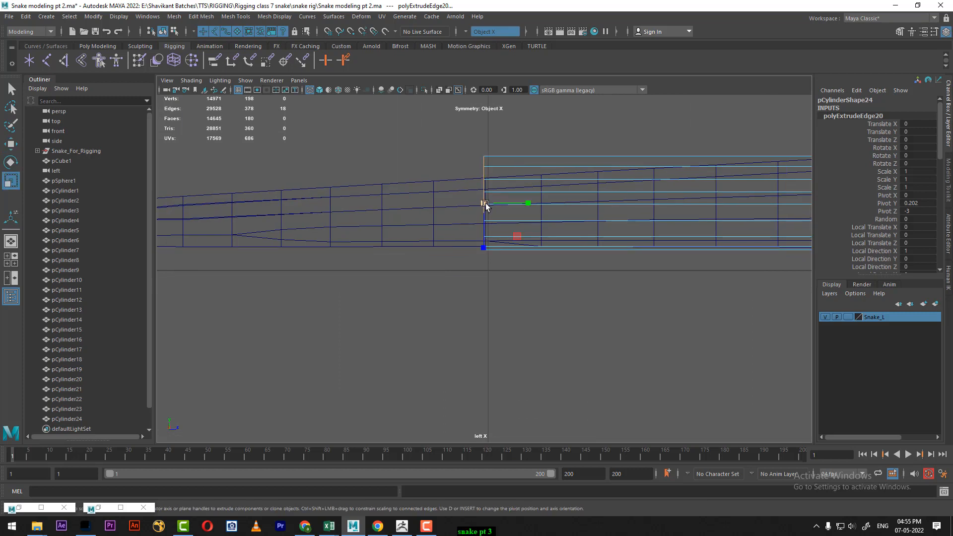
drag(486, 206, 476, 215)
key(w)
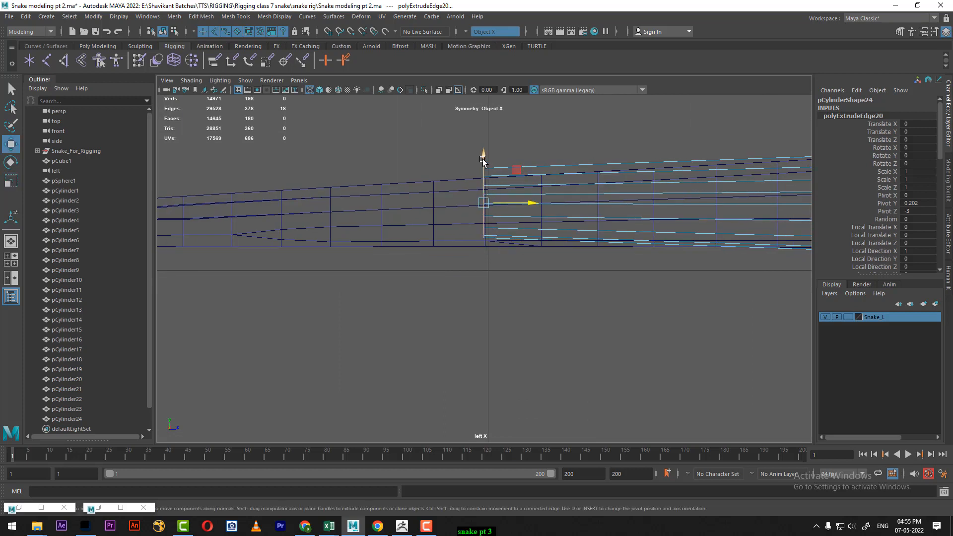
drag(484, 160, 484, 170)
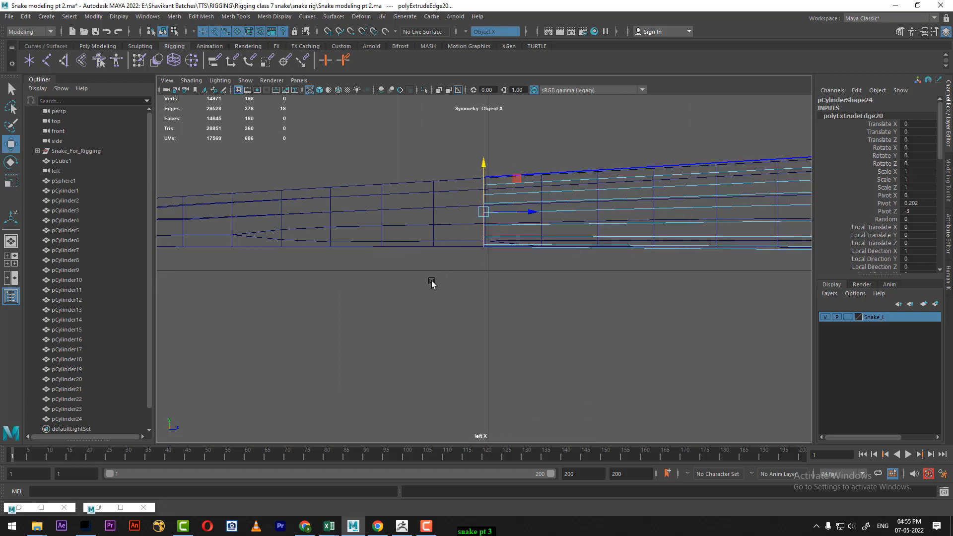
- Extrude the end loop about one more grid square toward the tail, then scale it down and lower it onto the snake's outline
scroll(701, 314, down, 3)
shift+drag(607, 258, 383, 272)
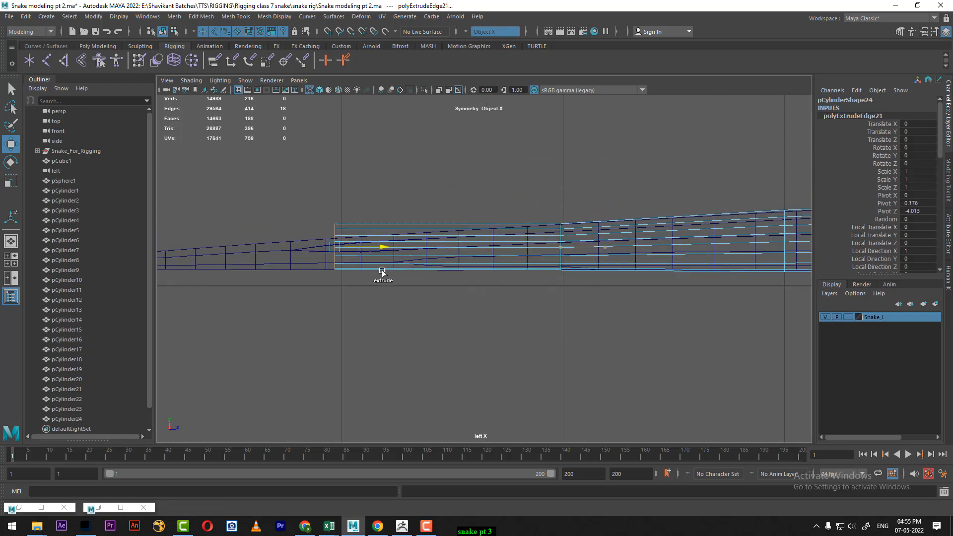
alt+right_drag(323, 293, 472, 356)
alt+middle_drag(355, 274, 568, 264)
alt+right_drag(568, 263, 591, 271)
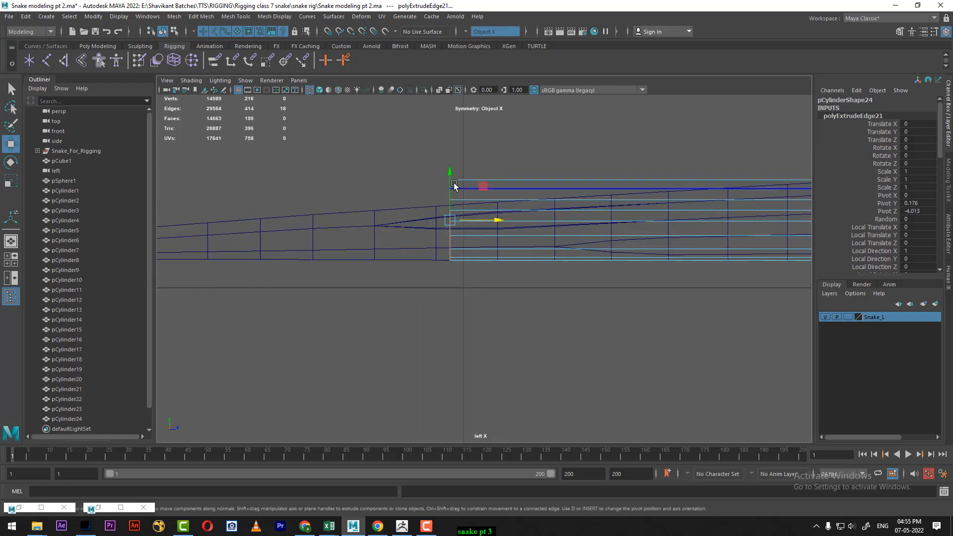
drag(450, 177, 450, 186)
key(r)
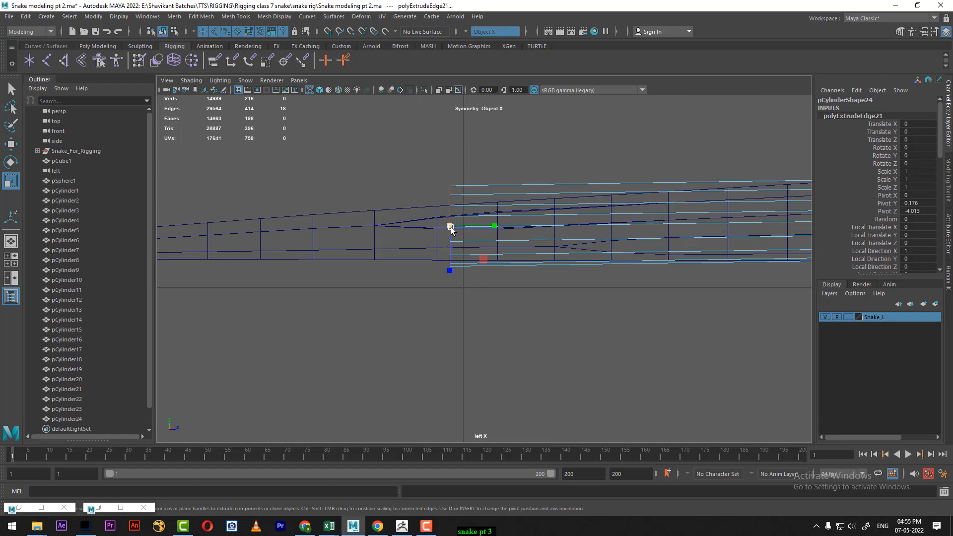
drag(450, 227, 440, 240)
key(w)
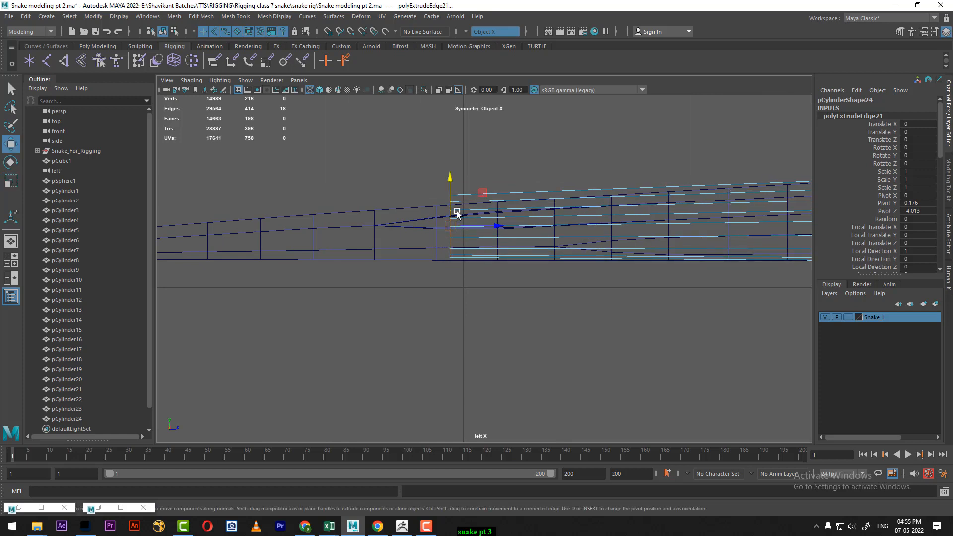
drag(449, 184, 449, 188)
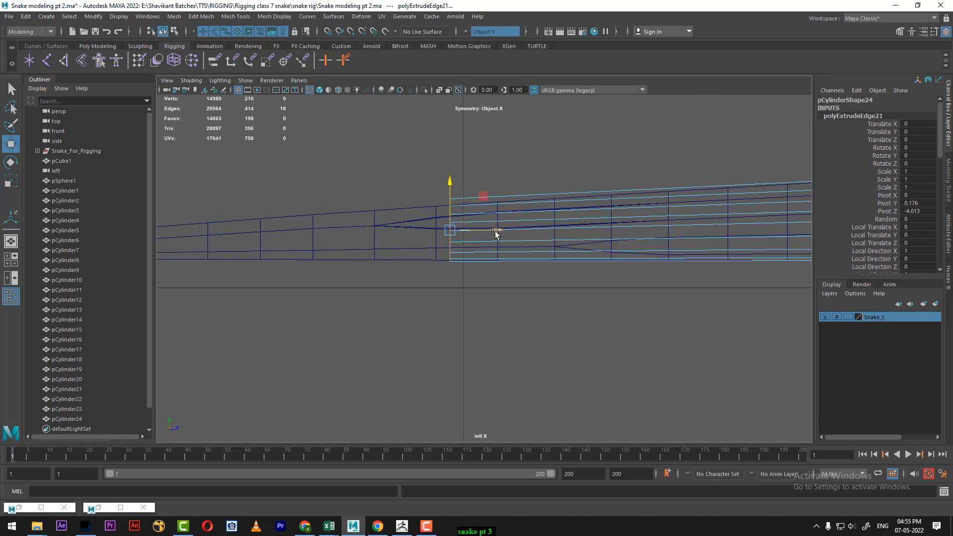
- Extrude a further grid-square section near the tail, shrink and lower its end loop to fit, and align it with the grid line
alt+right_drag(475, 289, 437, 281)
alt+middle_drag(437, 281, 463, 288)
shift+drag(547, 259, 409, 272)
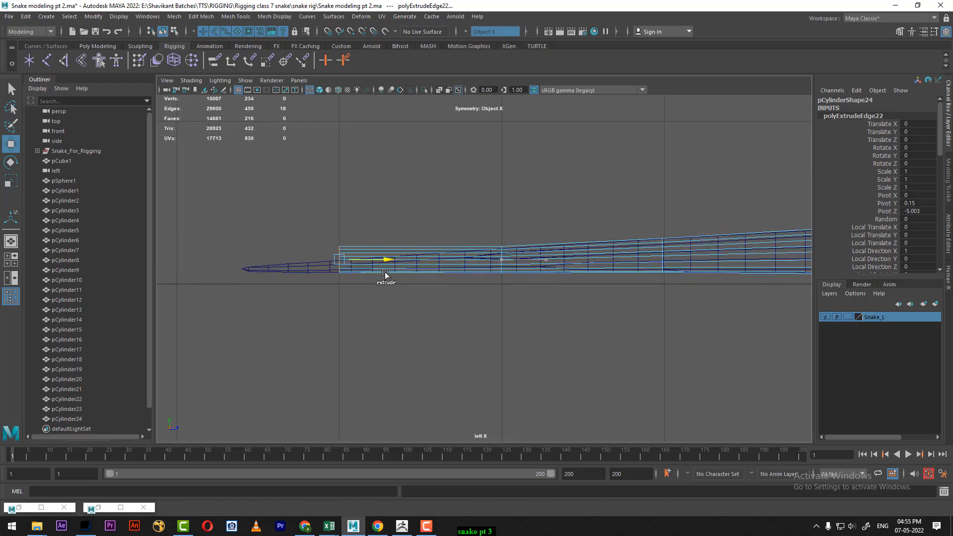
alt+right_drag(358, 289, 462, 313)
alt+middle_drag(328, 313, 586, 276)
alt+right_drag(586, 276, 717, 353)
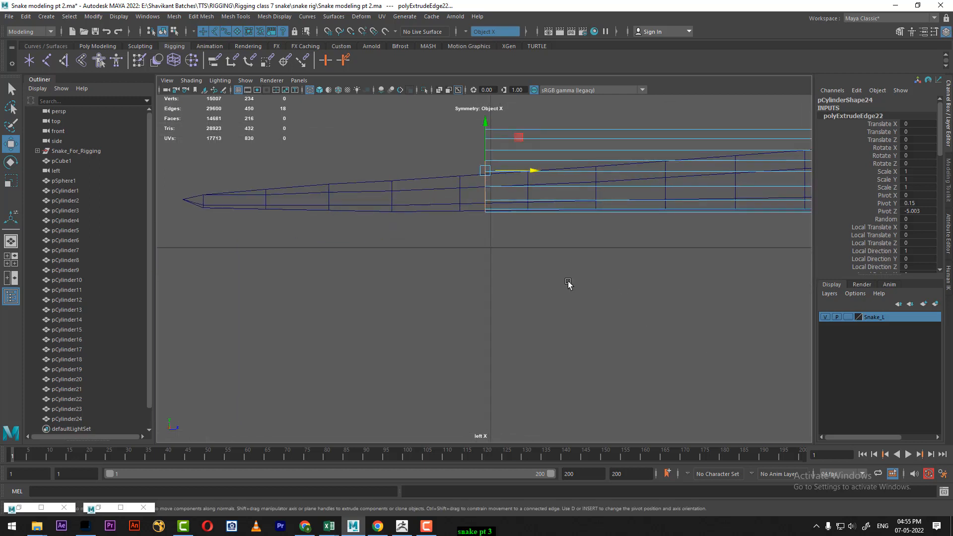
key(r)
drag(486, 171, 469, 198)
key(w)
drag(484, 135, 479, 155)
key(r)
drag(487, 191, 474, 212)
key(w)
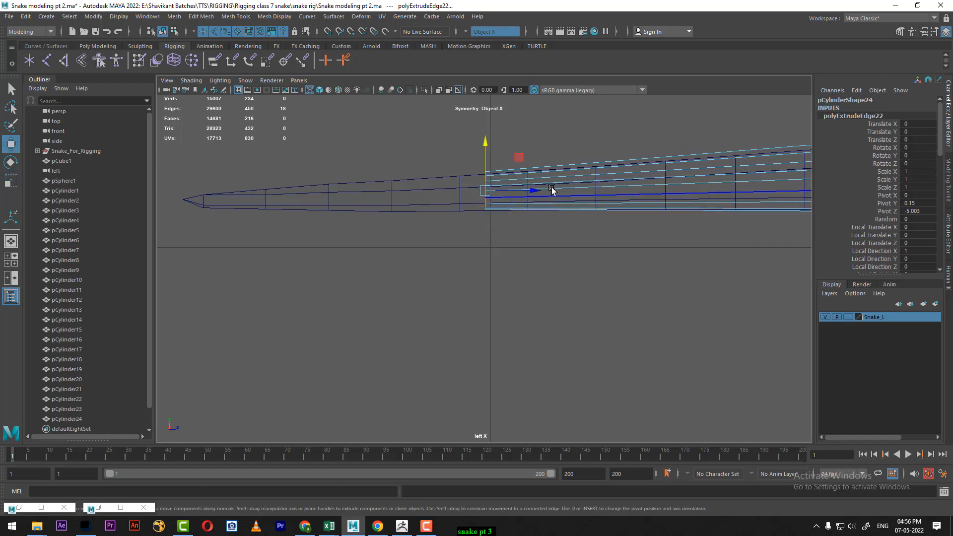
drag(533, 192, 537, 192)
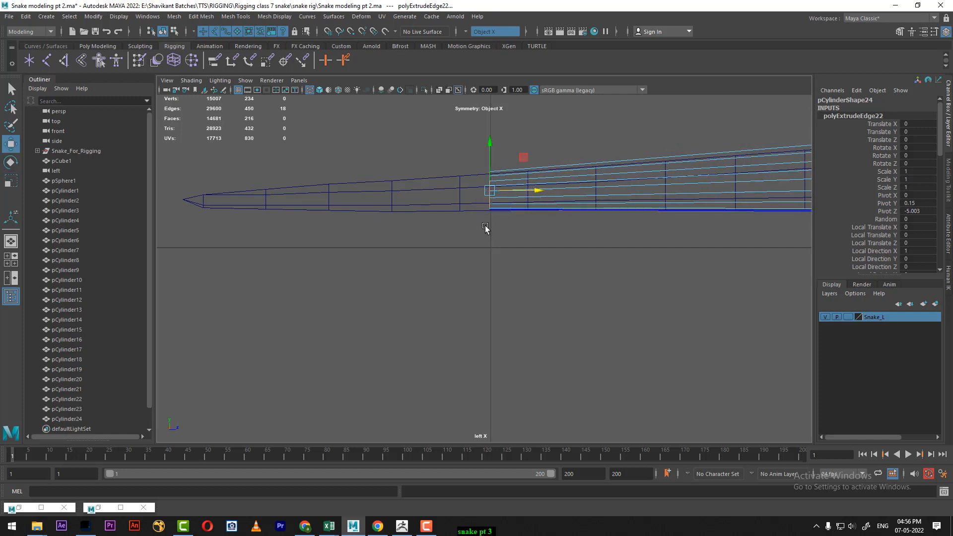
- Extrude the end loop to the last ring before the tail tip, then scale it down and lower it to match that ring
alt+middle_drag(485, 228, 620, 240)
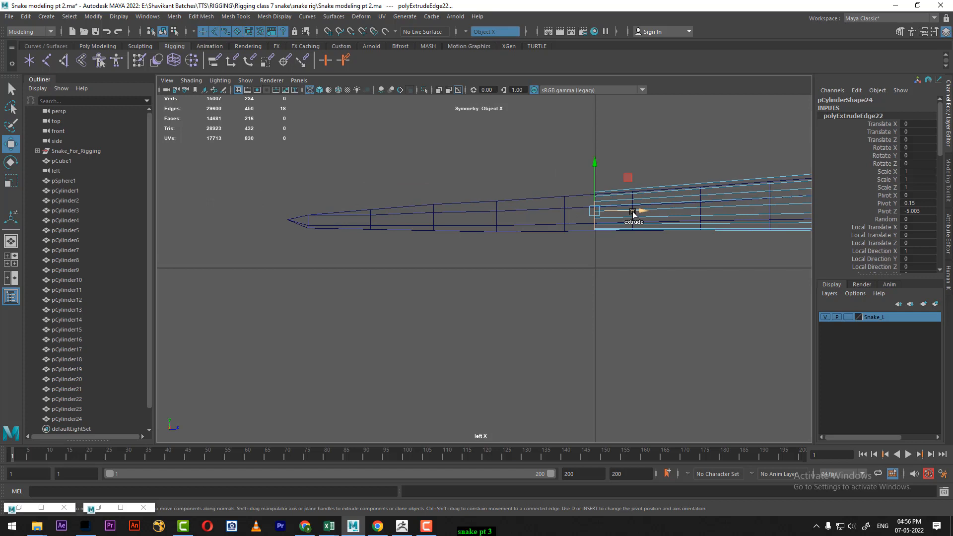
shift+drag(633, 214, 350, 234)
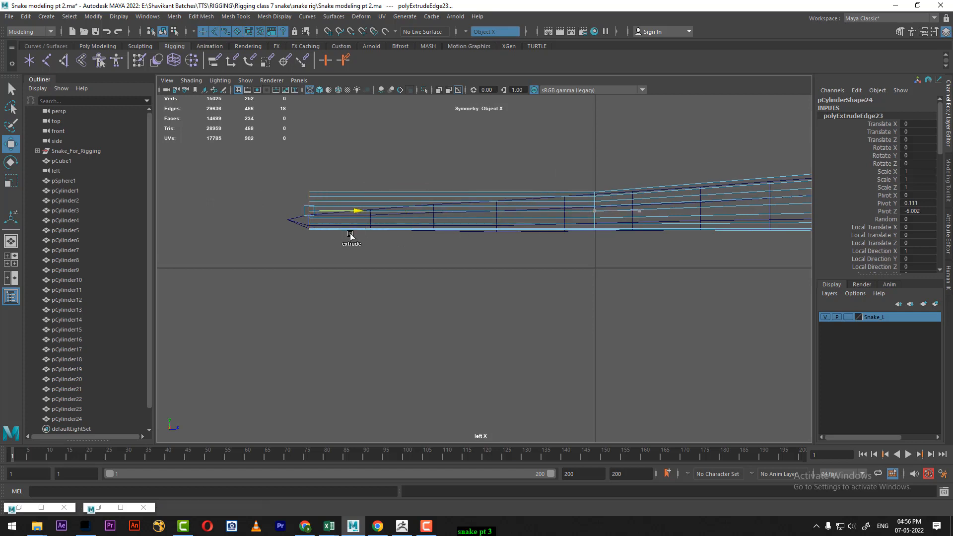
key(r)
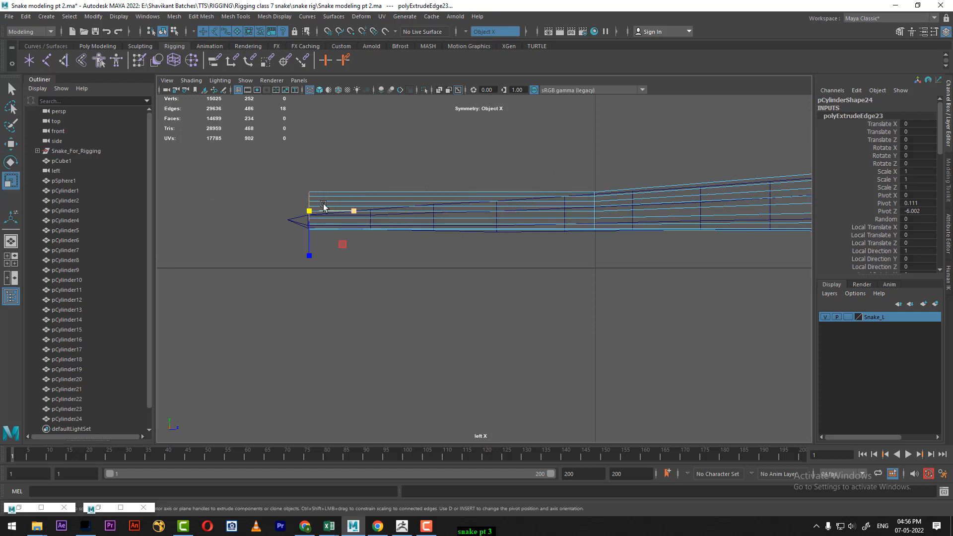
drag(312, 215, 291, 242)
key(w)
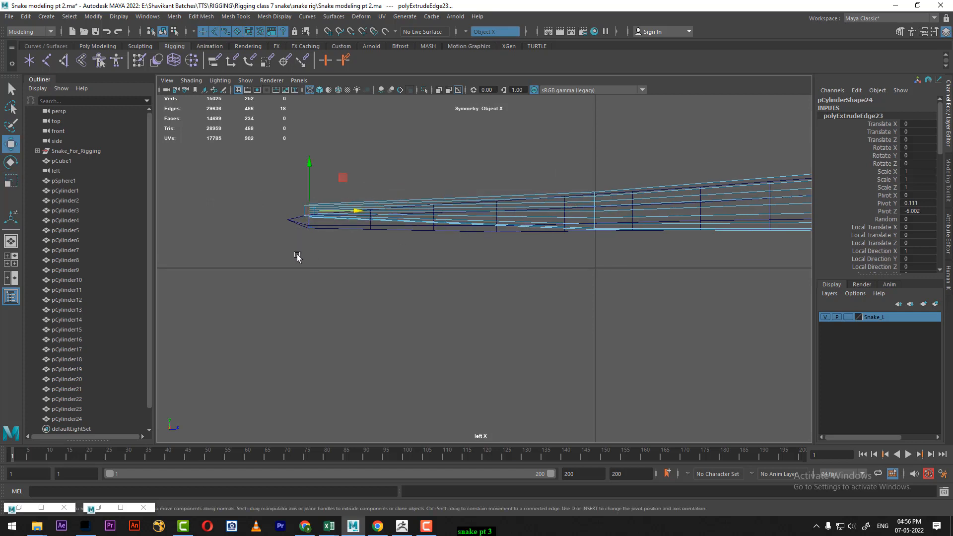
scroll(303, 269, up, 2)
alt+middle_drag(371, 355, 591, 336)
scroll(586, 323, up, 2)
alt+middle_drag(514, 179, 525, 260)
scroll(526, 248, up, 2)
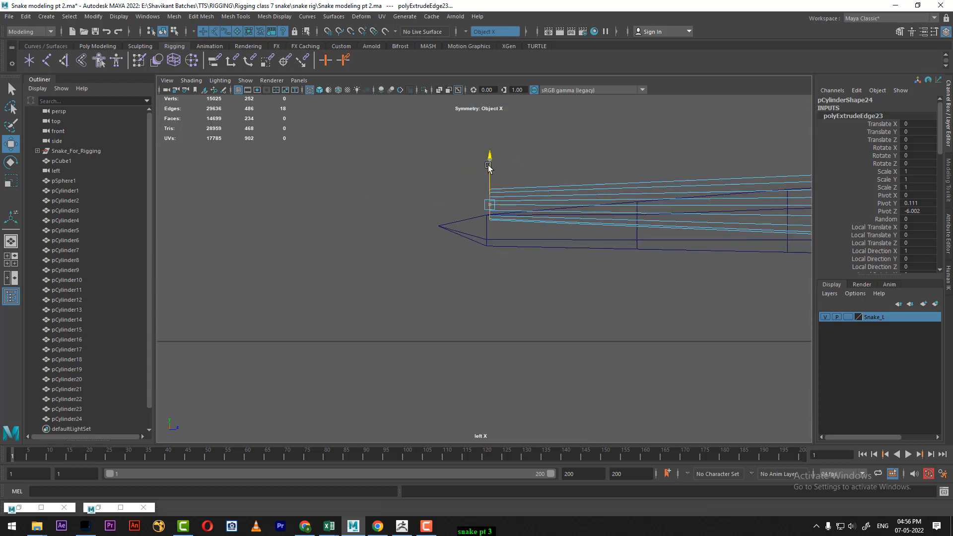
drag(490, 159, 480, 184)
scroll(561, 255, up, 1)
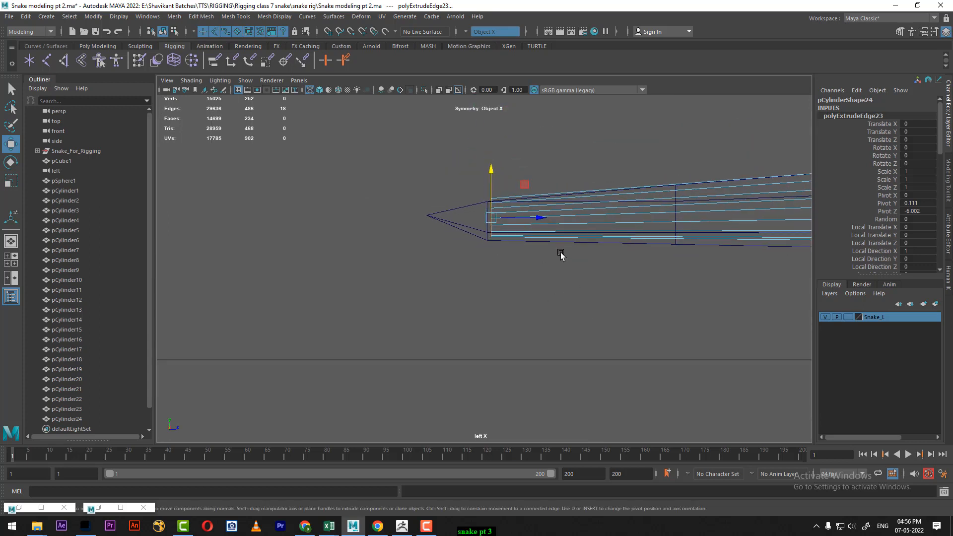
- Extrude the end loop to the tail tip, shrink it and merge its vertices into a single center point
drag(541, 220, 412, 228)
key(r)
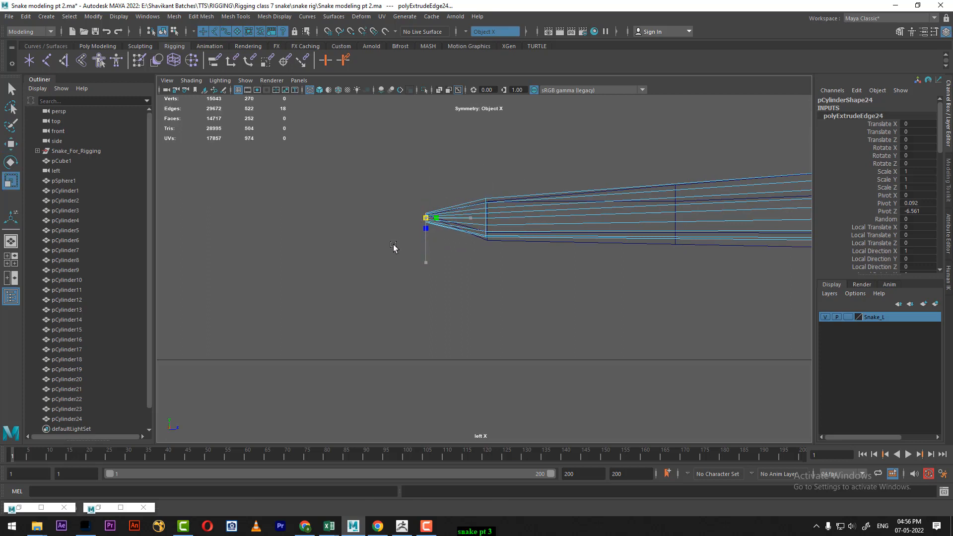
alt+middle_drag(542, 259, 600, 264)
alt+right_drag(527, 206, 553, 215)
alt+right_drag(573, 275, 547, 232)
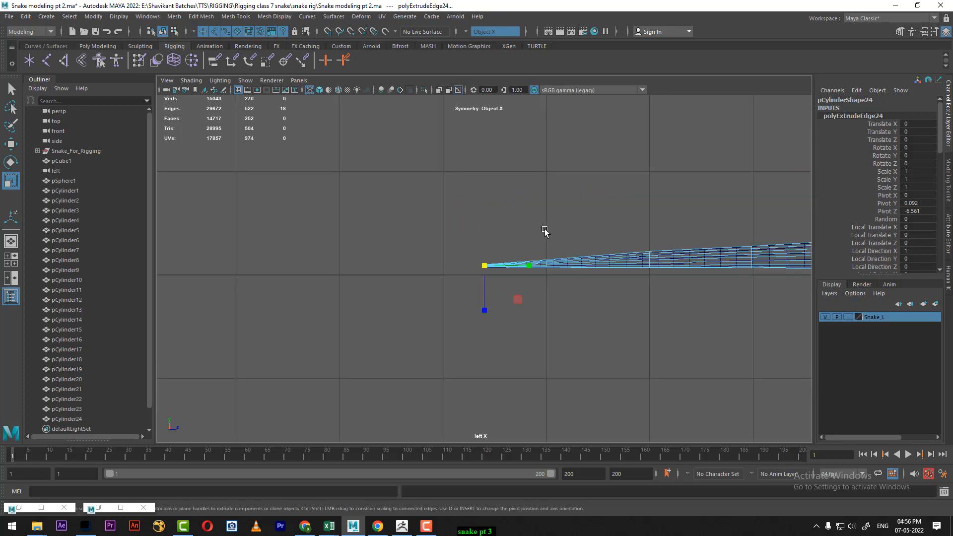
alt+middle_drag(544, 254, 523, 252)
alt+right_drag(524, 252, 581, 365)
shift+right_drag(461, 296, 458, 196)
- Return to object mode in the perspective view, select the reference snake and display the models shaded
key(space)
drag(498, 278, 487, 127)
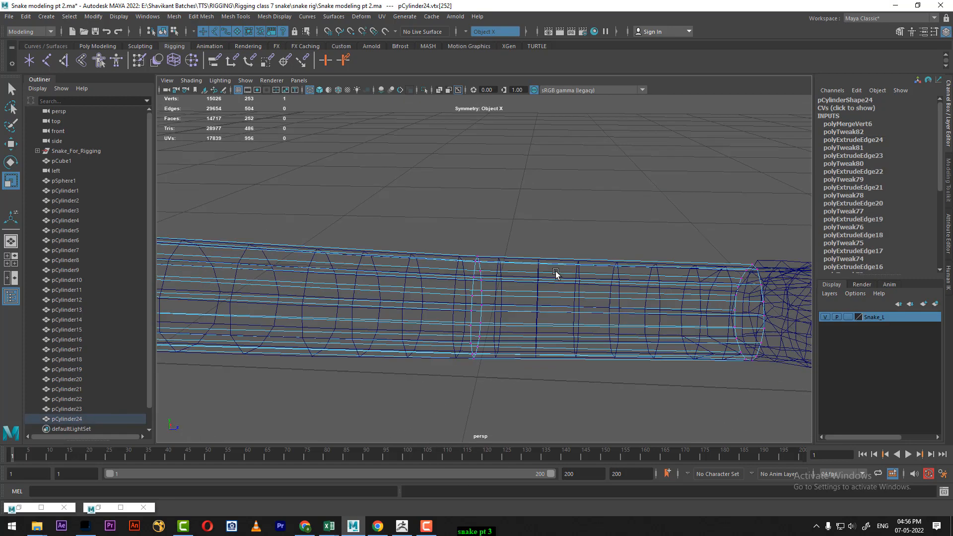
alt+drag(558, 275, 478, 268)
alt+right_drag(479, 268, 470, 278)
alt+drag(471, 277, 598, 319)
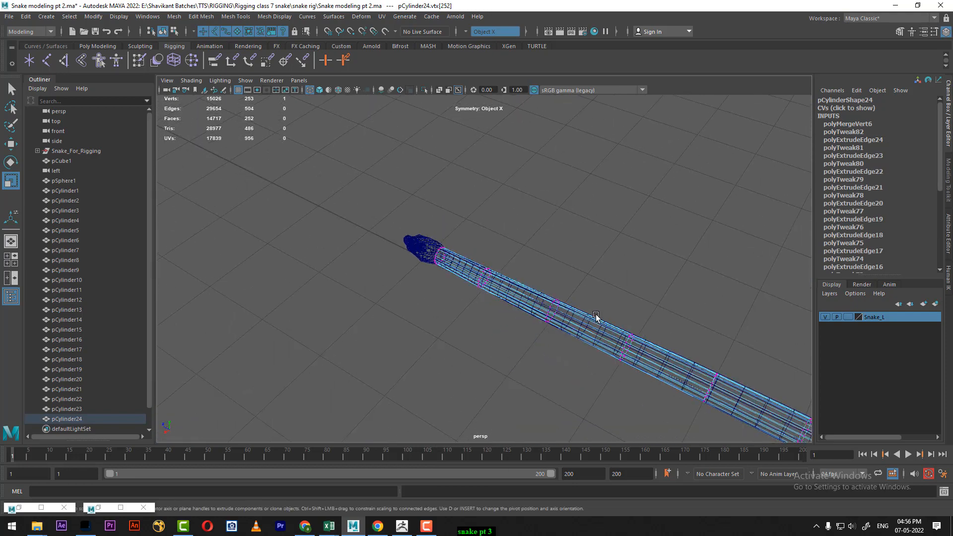
right_drag(598, 320, 648, 217)
click(648, 217)
click(565, 315)
key(5)
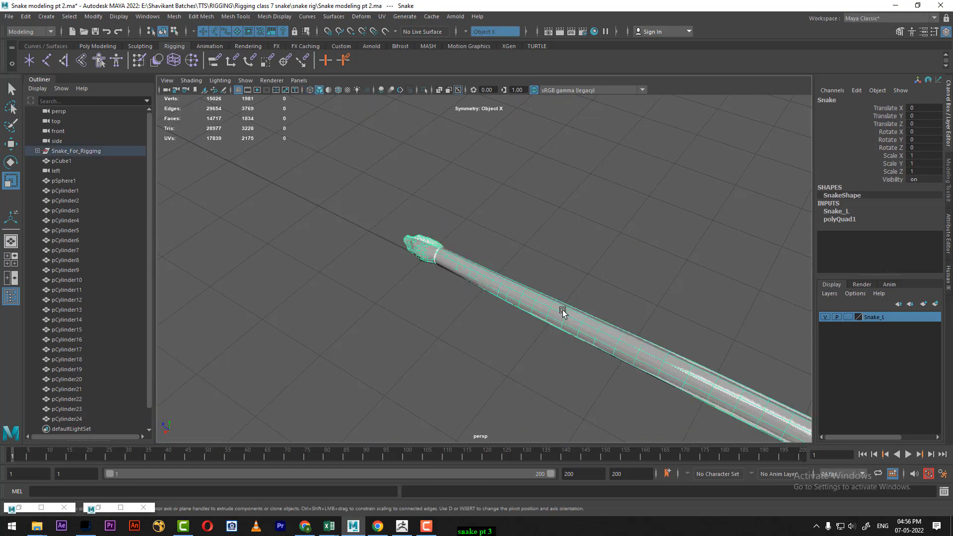
- Inspect the joint between head and body, then hide the Snake_L layer
alt+drag(537, 376, 614, 290)
scroll(615, 289, up, 5)
alt+middle_drag(601, 367, 587, 285)
scroll(596, 328, up, 4)
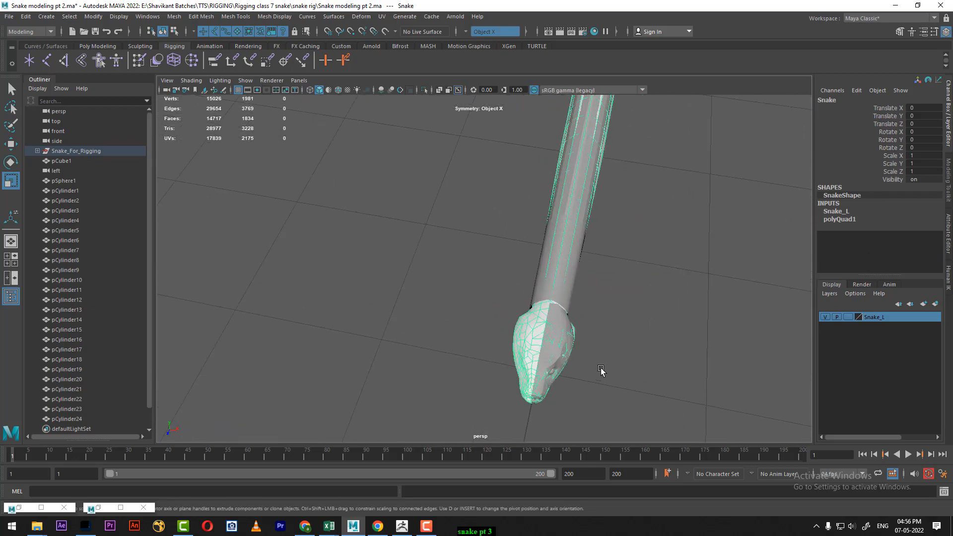
alt+drag(603, 371, 763, 376)
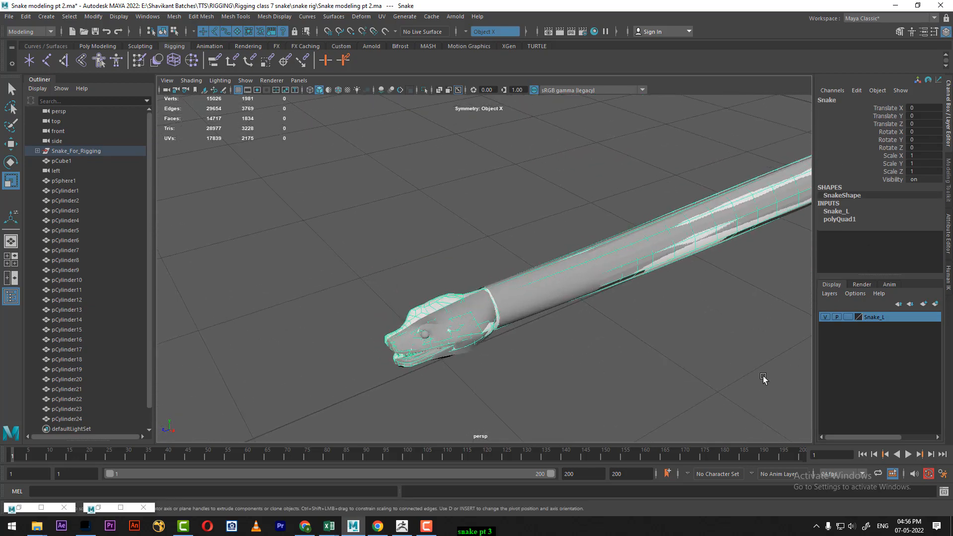
click(826, 317)
- Select the half head mesh and, in the top view, snap its pivot to the center vertex at the back of the head
alt+drag(545, 338, 674, 303)
click(627, 286)
alt+drag(595, 305, 609, 334)
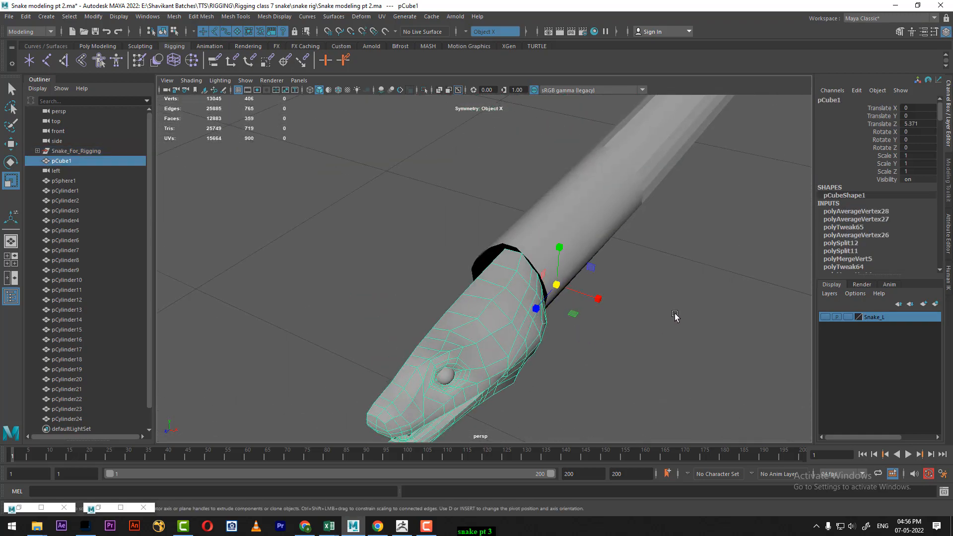
key(space)
drag(674, 314, 601, 327)
scroll(576, 332, down, 8)
scroll(576, 332, down, 1)
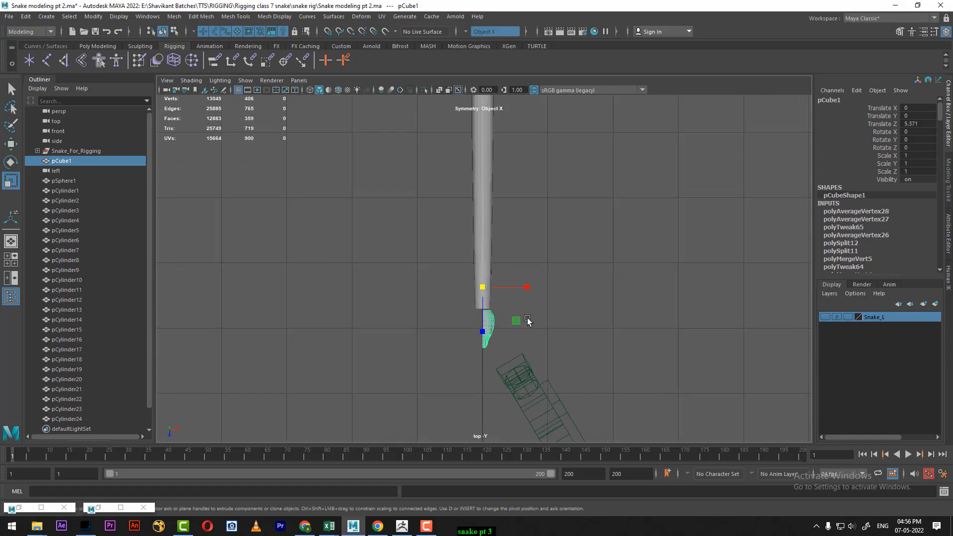
scroll(528, 321, up, 5)
alt+middle_drag(534, 297, 561, 169)
scroll(605, 330, up, 8)
alt+middle_drag(598, 281, 575, 345)
scroll(575, 347, up, 3)
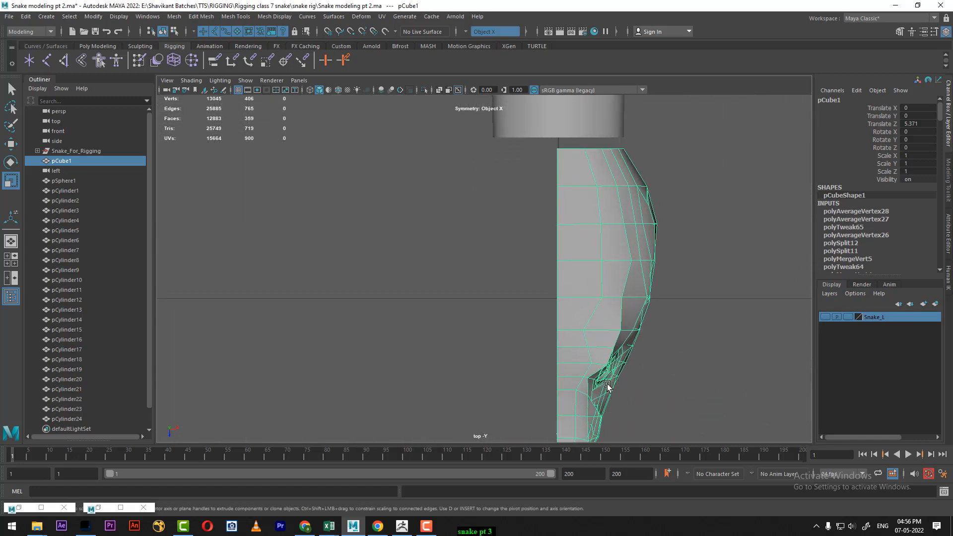
key(w)
key(d)
key(v)
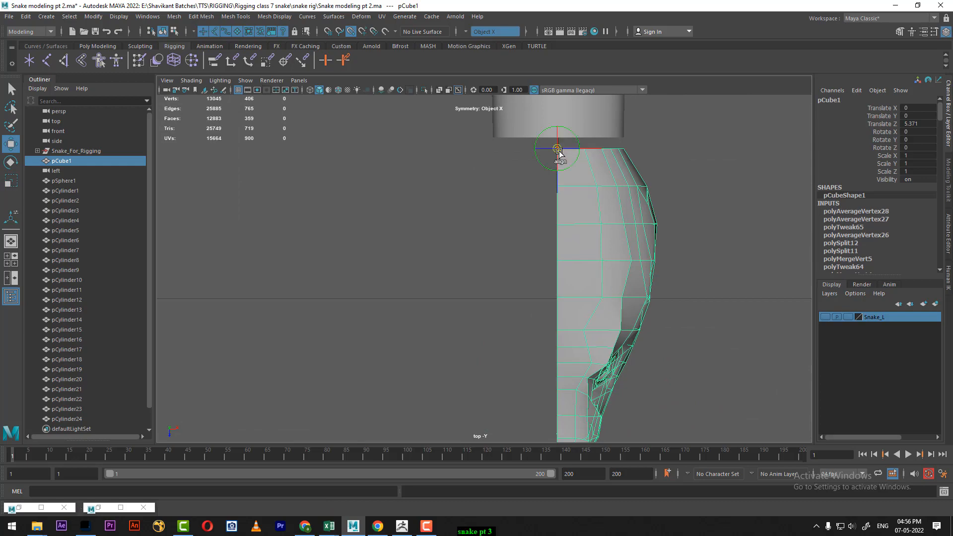
- Add all the teeth and the eye sphere to the head selection in the perspective view and group them
key(space)
drag(600, 256, 684, 256)
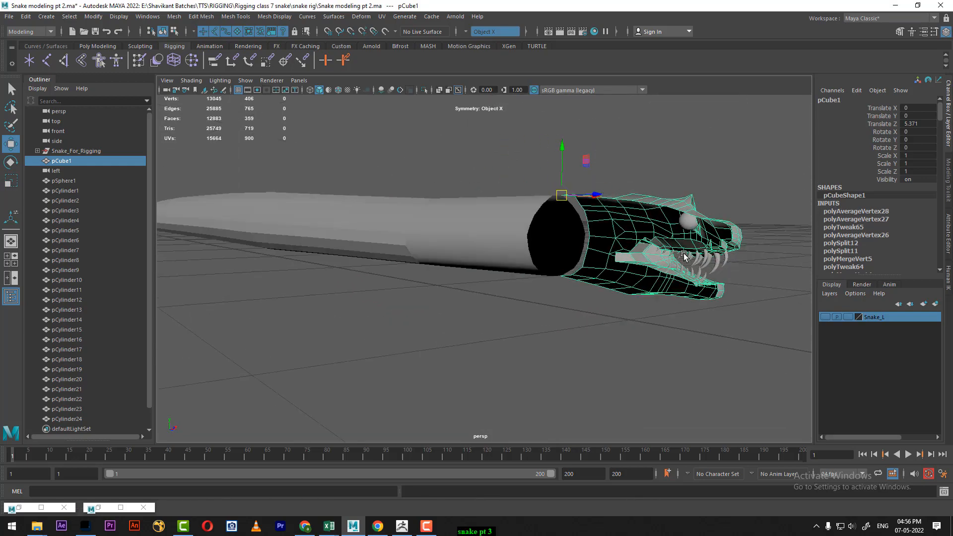
alt+middle_drag(685, 255, 616, 255)
alt+drag(628, 298, 718, 263)
alt+middle_drag(711, 265, 615, 289)
scroll(616, 316, up, 2)
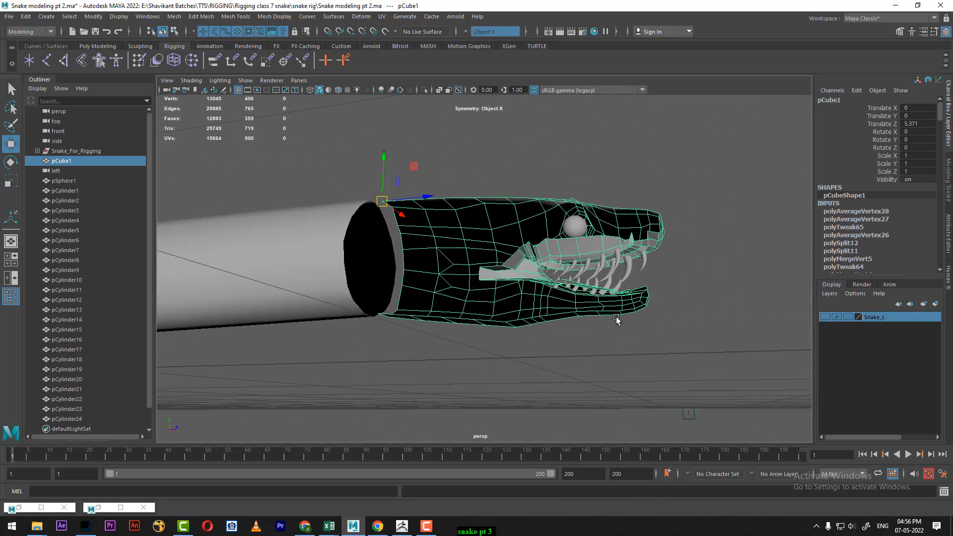
alt+right_drag(616, 316, 675, 400)
alt+drag(685, 344, 660, 333)
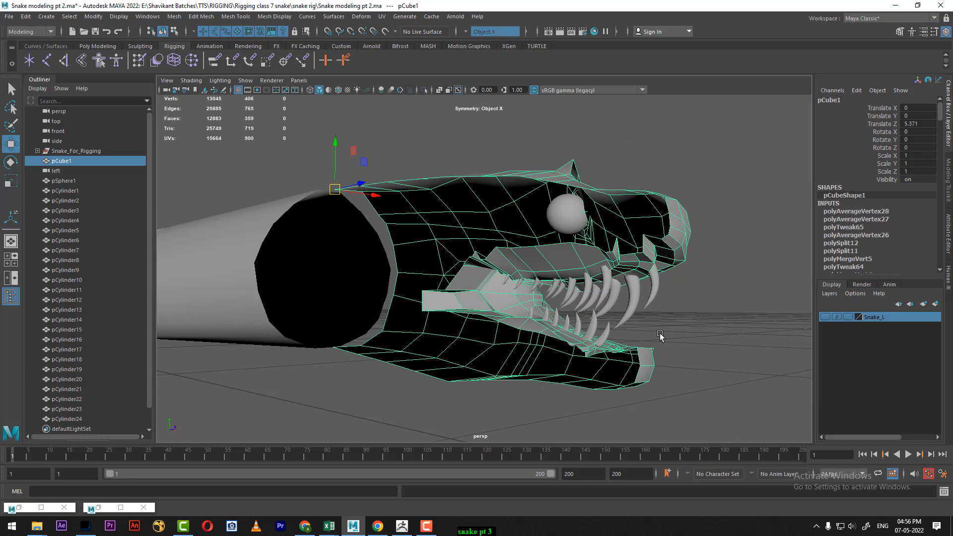
ctrl+shift+drag(482, 364, 484, 367)
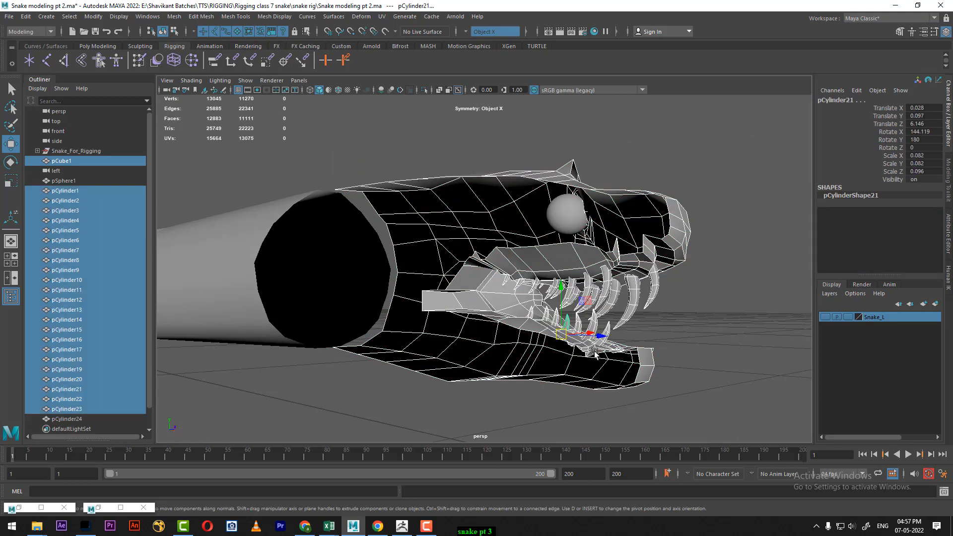
alt+drag(639, 322, 666, 321)
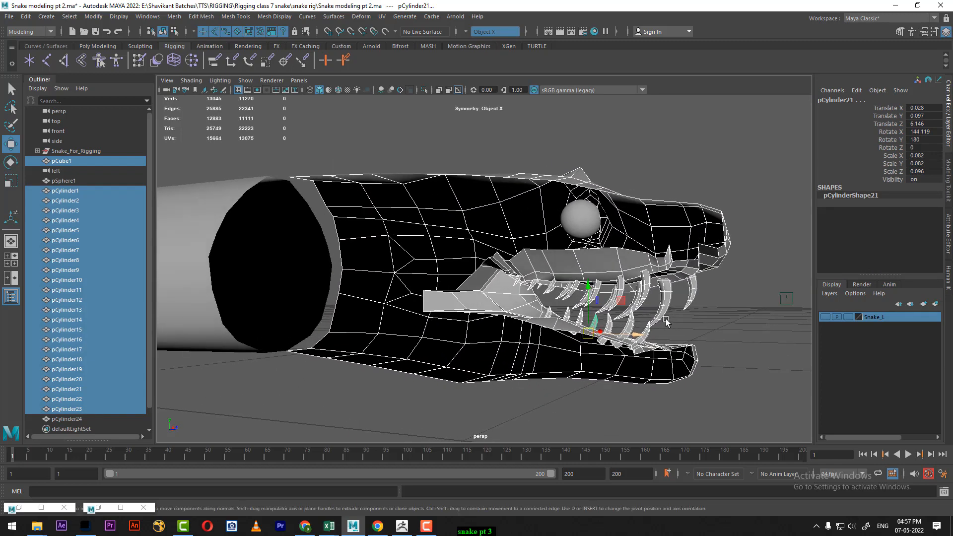
shift+click(582, 228)
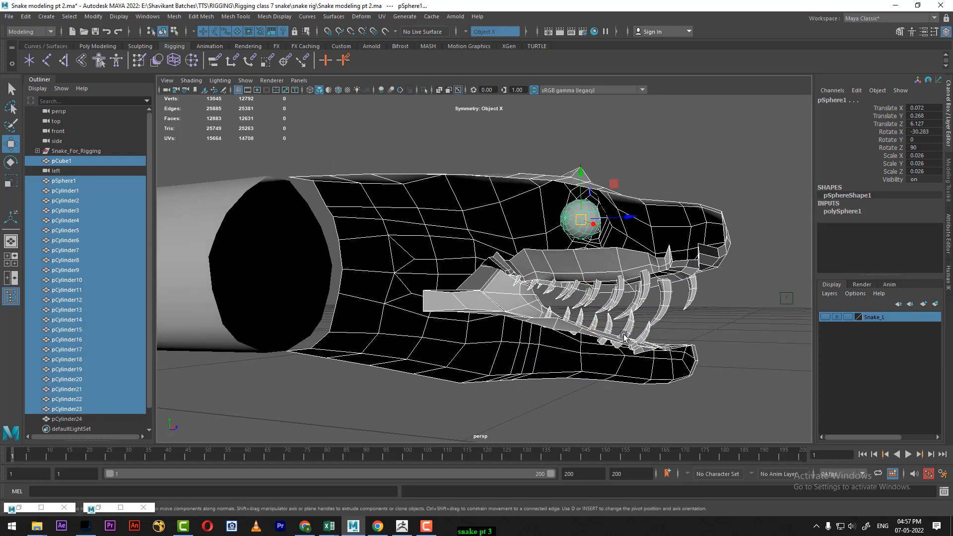
alt+drag(624, 336, 561, 285)
key(ctrl+g)
- In the top view, snap the head group's pivot to the center vertex at the back of the head, then return to perspective
key(space)
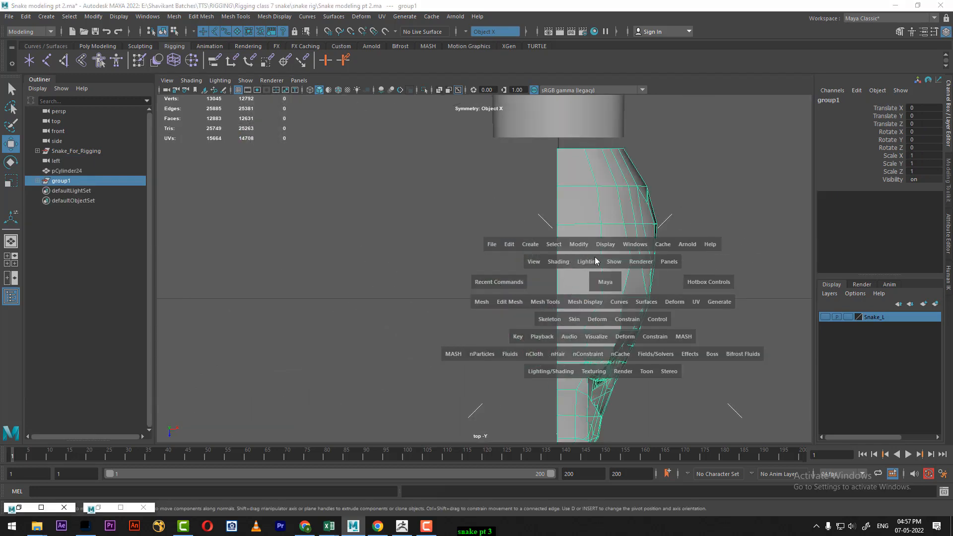
key(space)
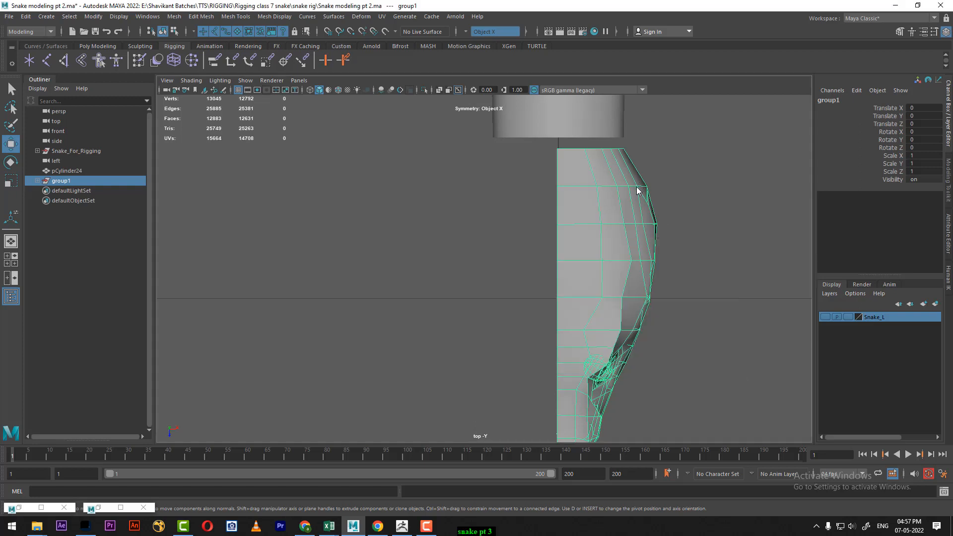
key(d)
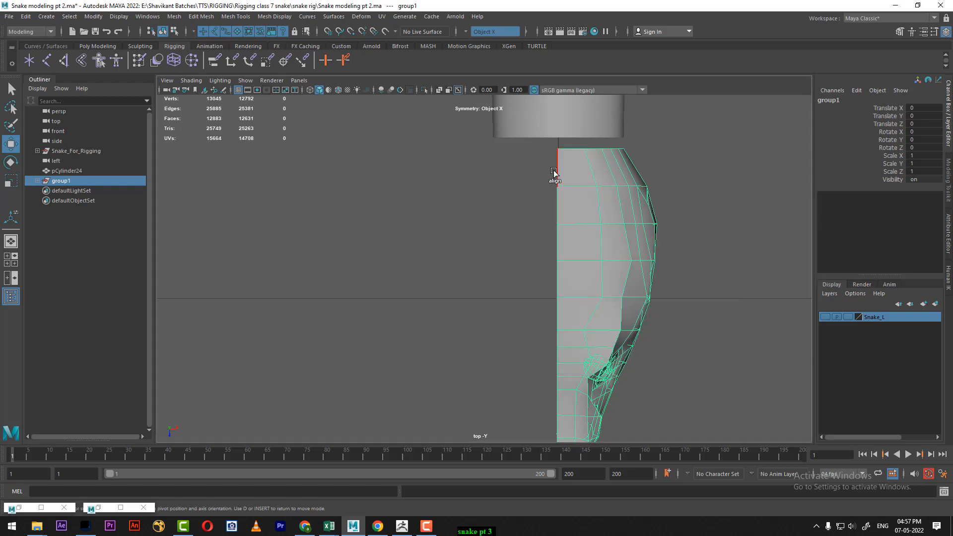
key(space)
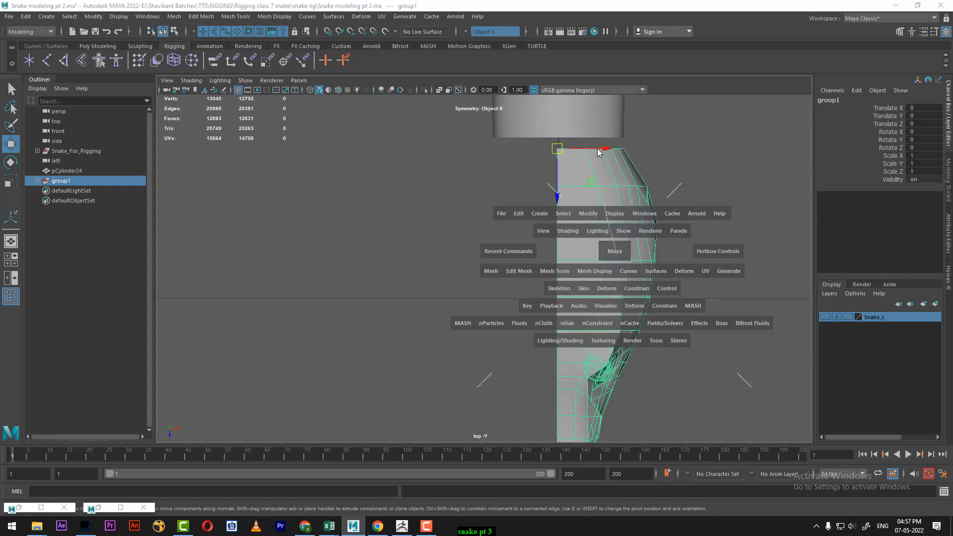
drag(596, 249, 569, 205)
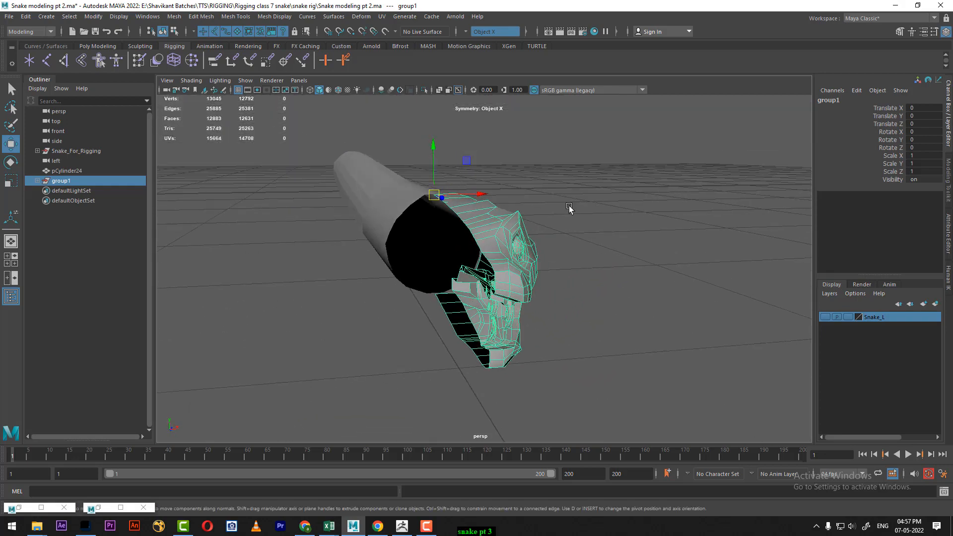
- Mirror the head group across the world X axis in the negative direction, combined with the original and with border vertices merged
click(174, 17)
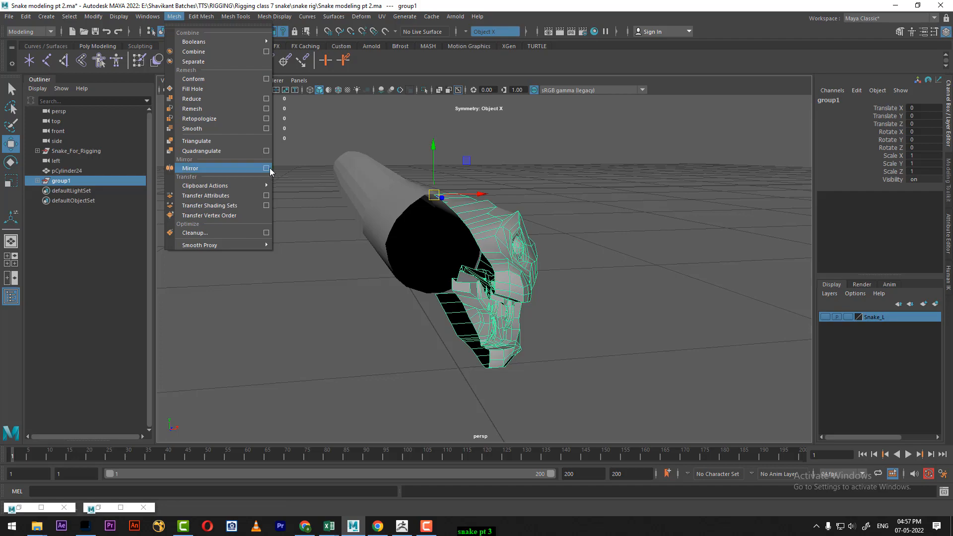
click(267, 168)
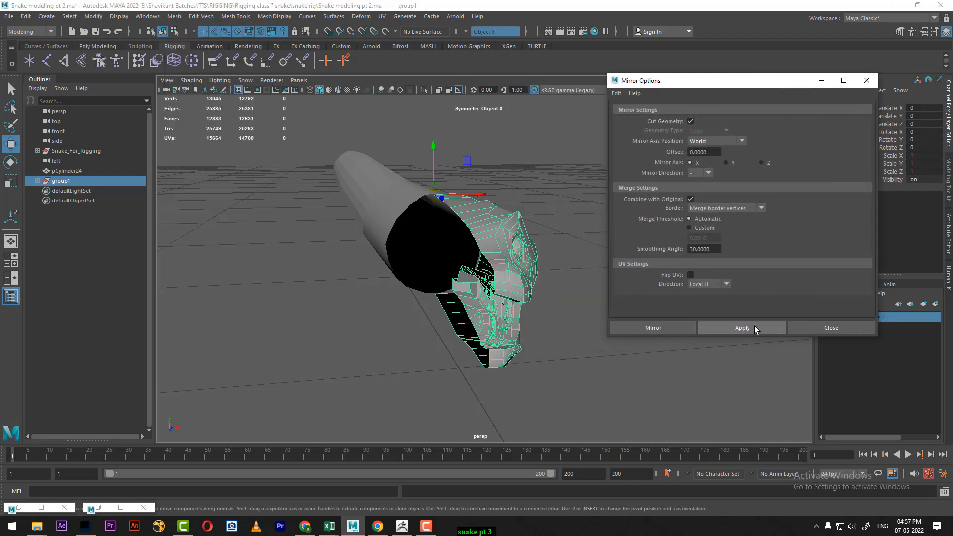
click(754, 327)
alt+drag(532, 355, 318, 360)
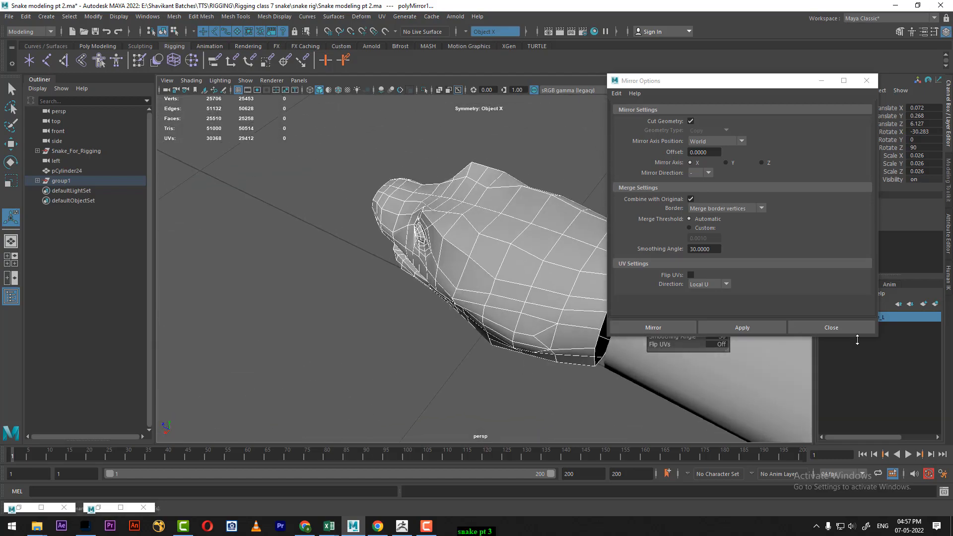
click(814, 327)
alt+drag(519, 347, 499, 328)
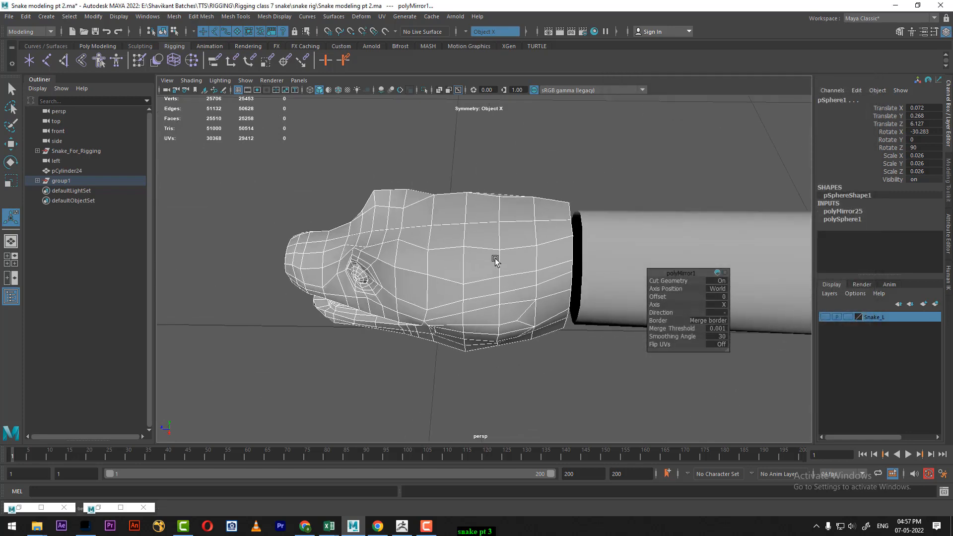
- Select the open border edge loop at the back of the mirrored head and check its edge count
click(603, 141)
click(575, 208)
right_drag(612, 174, 602, 102)
double_click(570, 223)
alt+drag(608, 273, 567, 249)
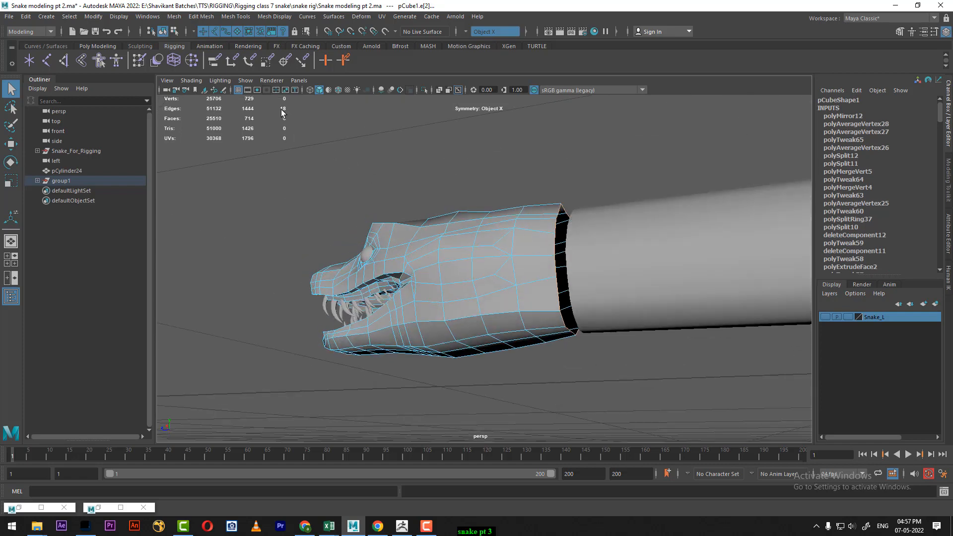
alt+drag(281, 109, 322, 174)
- Select the mirrored head mesh together with the body cylinder and combine them into one mesh
alt+middle_drag(650, 271, 569, 293)
right_drag(545, 240, 638, 191)
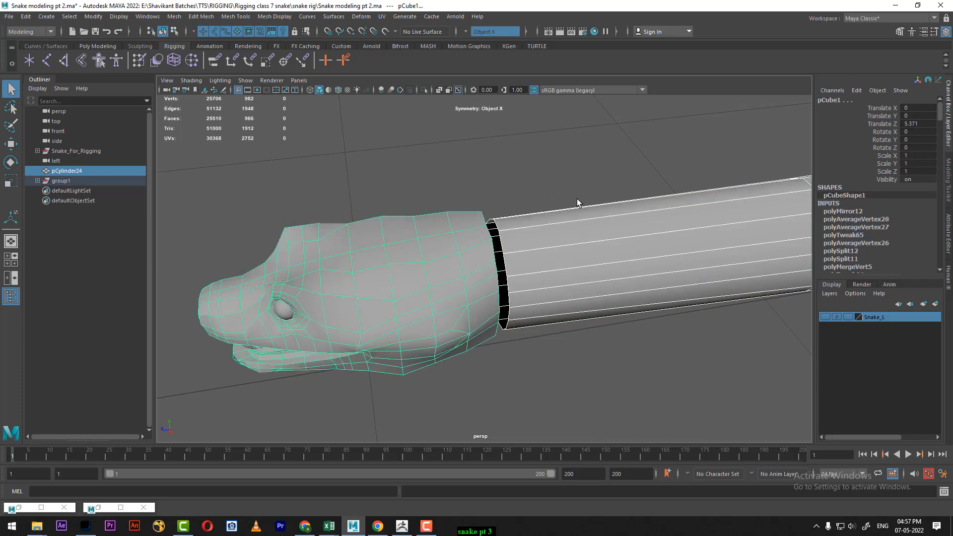
shift+right_drag(574, 183, 575, 185)
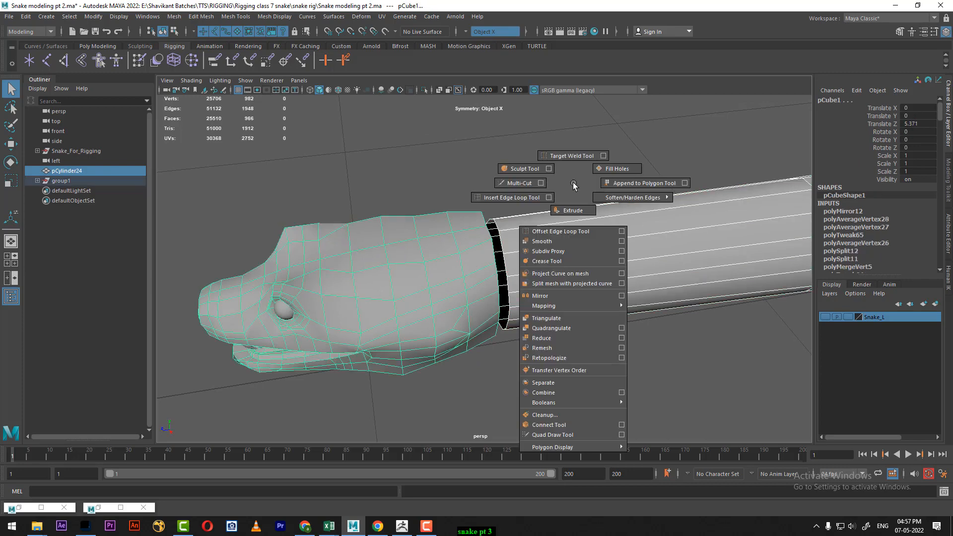
click(568, 389)
- Select the open border loops of the head and body and bridge the gap between them
scroll(546, 233, up, 5)
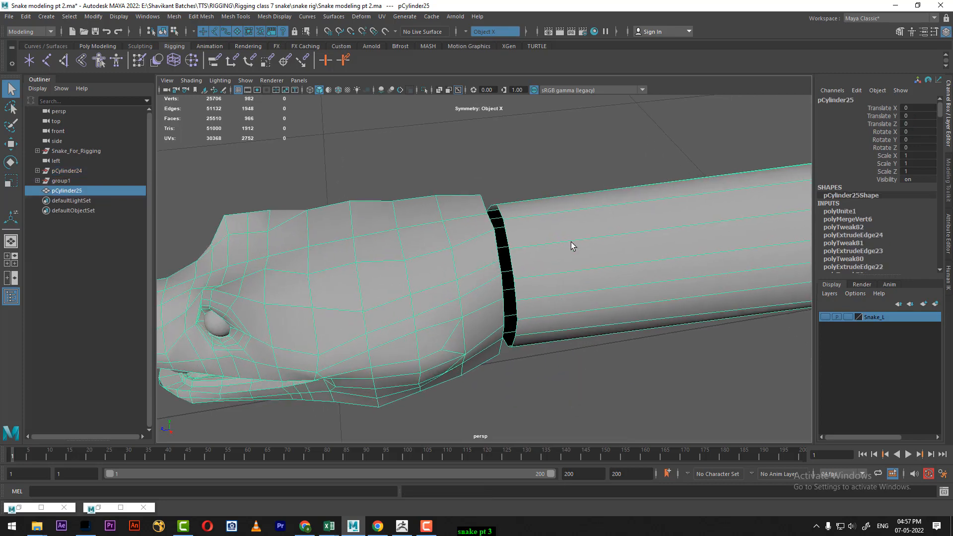
double_click(507, 232)
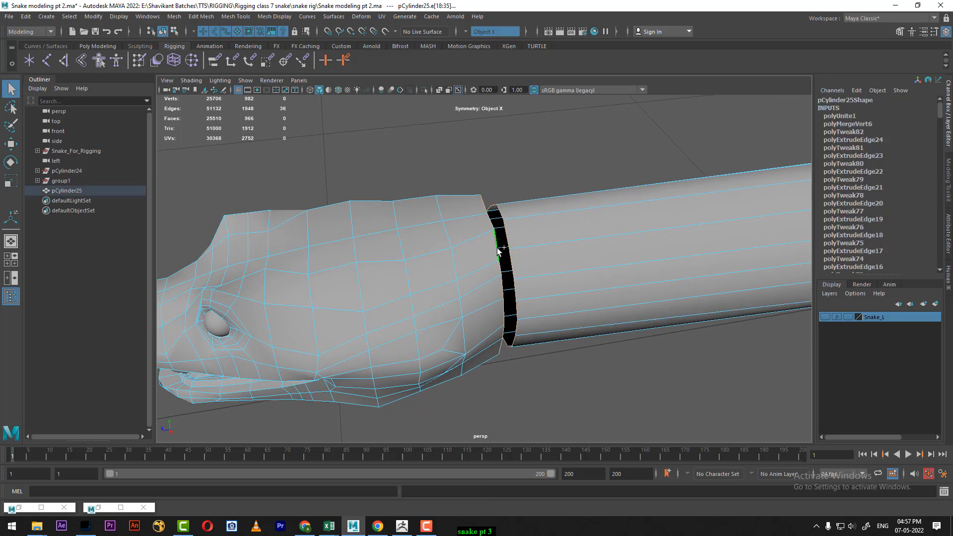
shift+right_drag(539, 171, 541, 172)
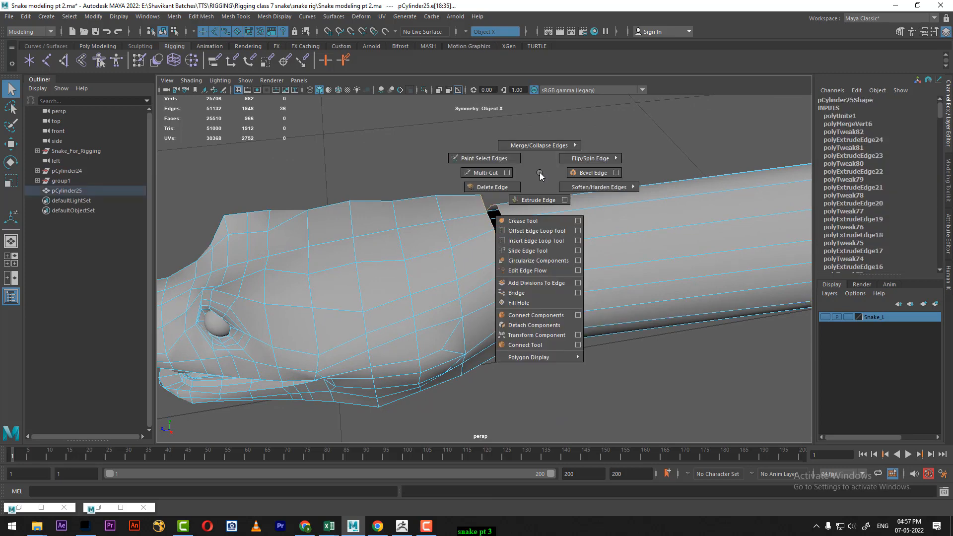
click(541, 294)
alt+drag(541, 294, 730, 238)
alt+right_drag(494, 357, 449, 288)
alt+middle_drag(449, 288, 539, 275)
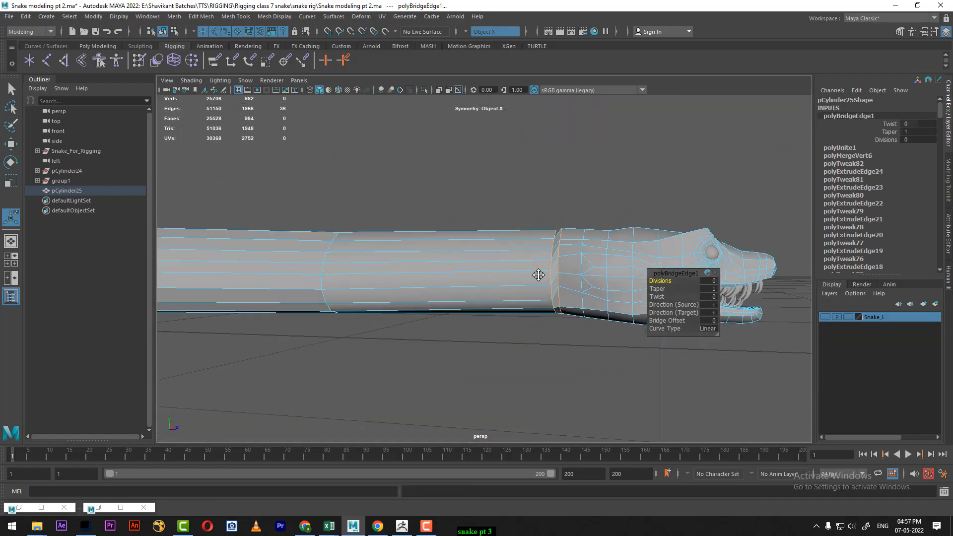
- Return to object mode, select the combined snake mesh and start the Insert Edge Loop tool with its settings open
alt+drag(539, 275, 503, 291)
right_drag(504, 271, 547, 254)
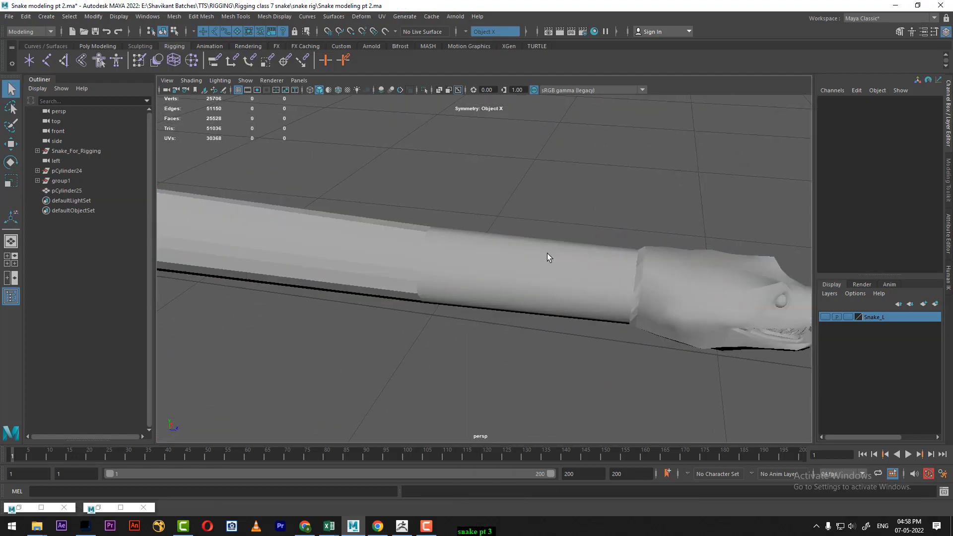
click(547, 253)
shift+right_click(611, 205)
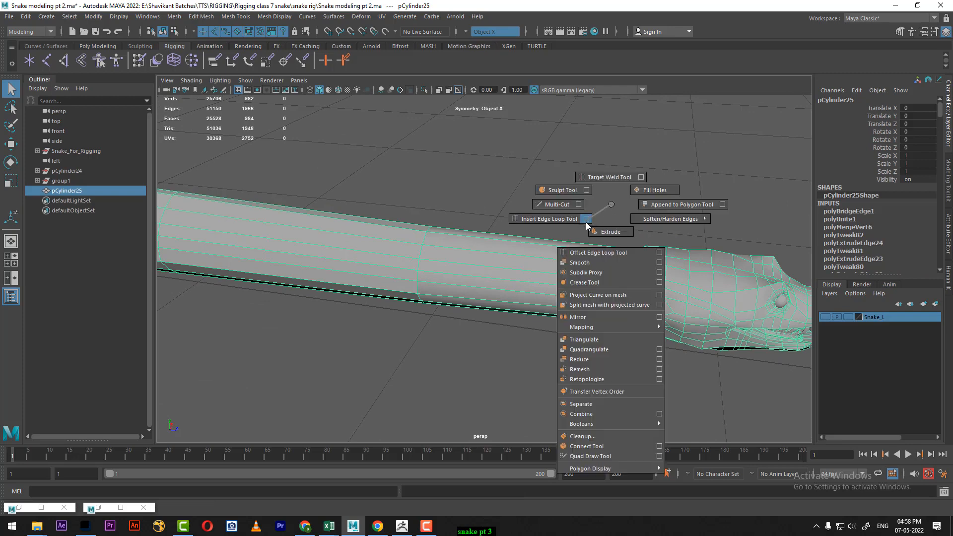
shift+right_drag(586, 224, 587, 225)
drag(620, 84, 714, 77)
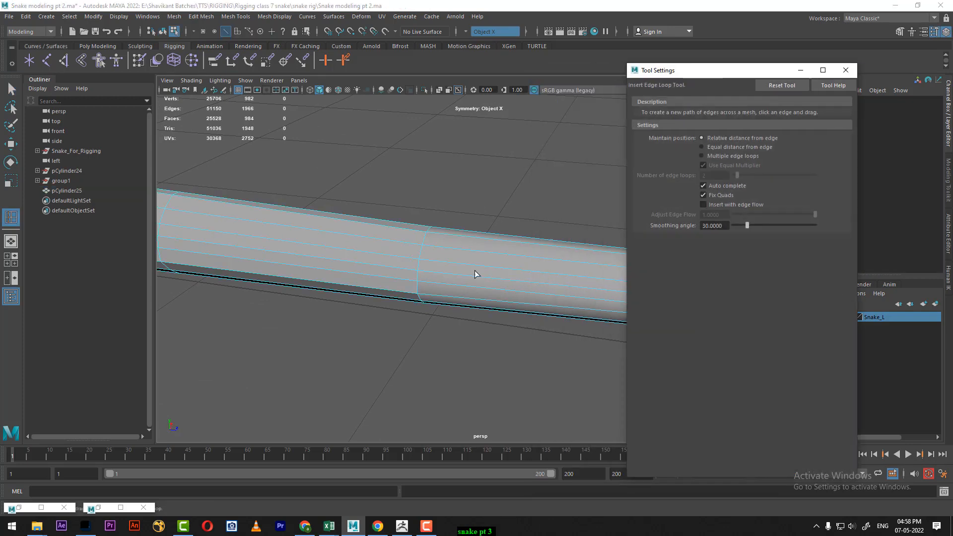
alt+drag(475, 270, 497, 293)
- Set the Insert Edge Loop tool to multiple edge loops with 3 loops
click(453, 286)
scroll(437, 262, down, 5)
scroll(472, 222, up, 5)
key(1)
scroll(489, 303, up, 2)
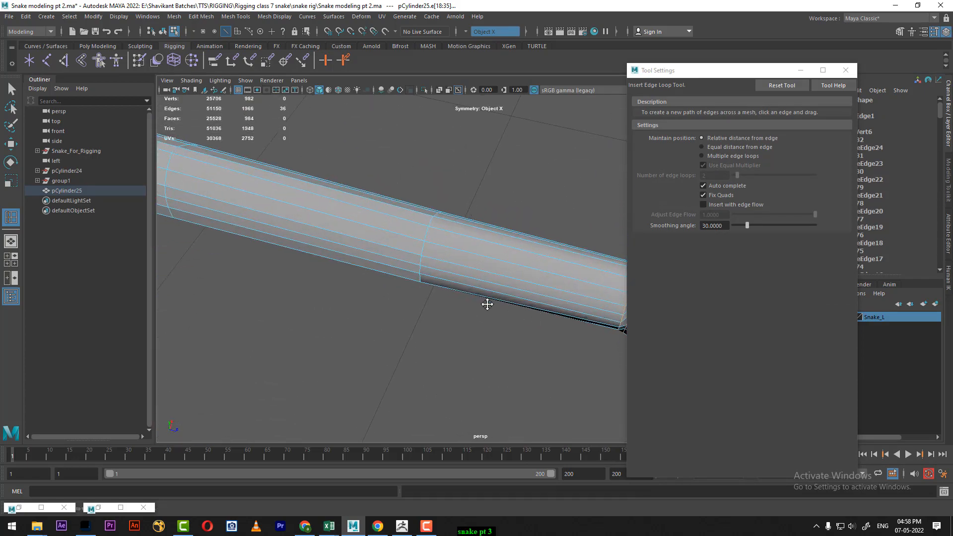
alt+middle_drag(561, 305, 503, 300)
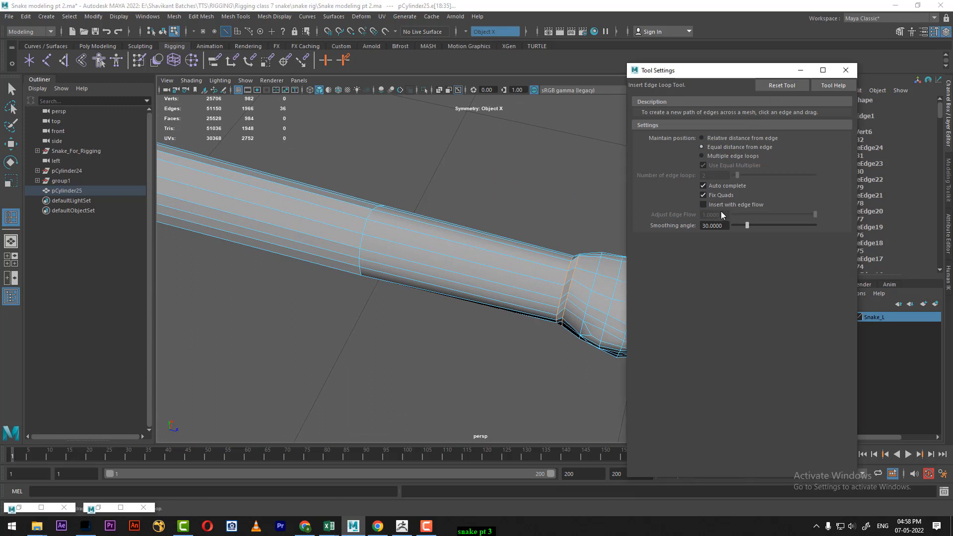
click(709, 157)
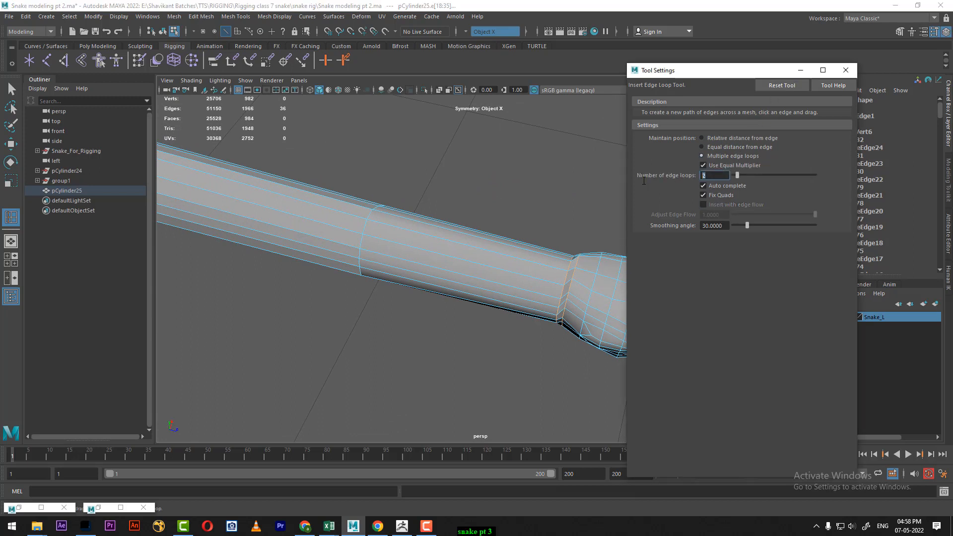
key(Return)
- Insert three evenly spaced edge loops in each of the first three body sections behind the head
alt+right_drag(471, 270, 476, 281)
click(470, 264)
alt+middle_drag(426, 276, 504, 310)
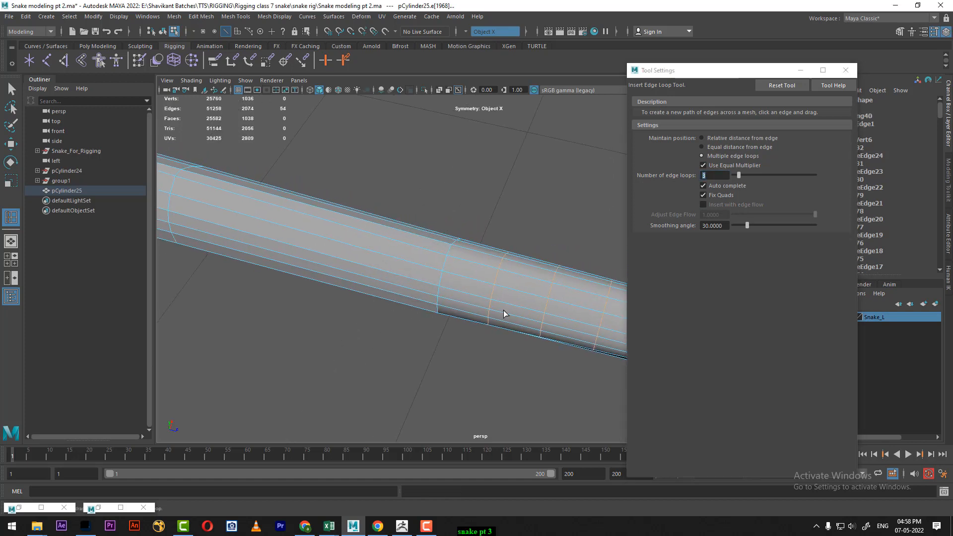
click(377, 252)
alt+middle_drag(224, 261, 409, 292)
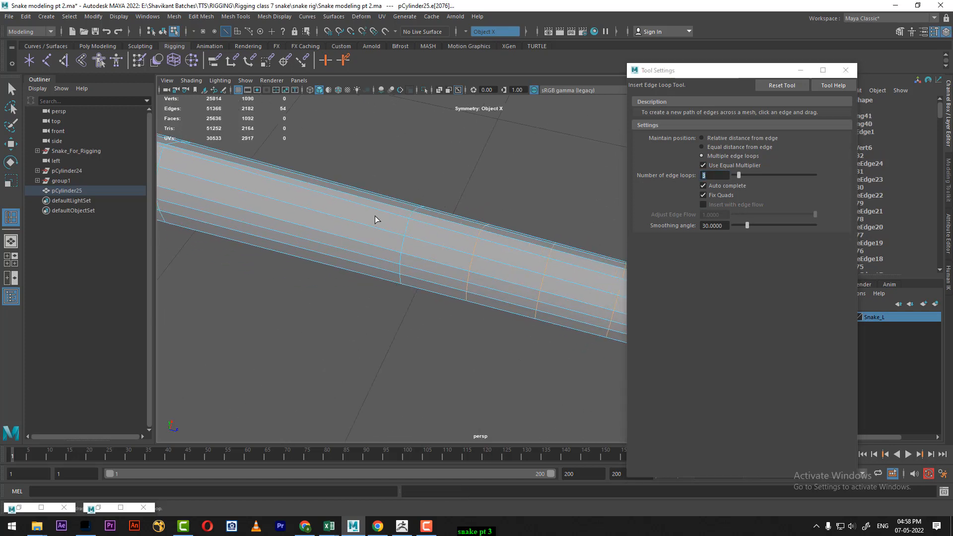
click(361, 219)
- Add three edge loops to each of the following long sections along the middle of the body
alt+middle_drag(362, 219, 479, 325)
click(377, 282)
click(342, 297)
click(318, 299)
click(362, 285)
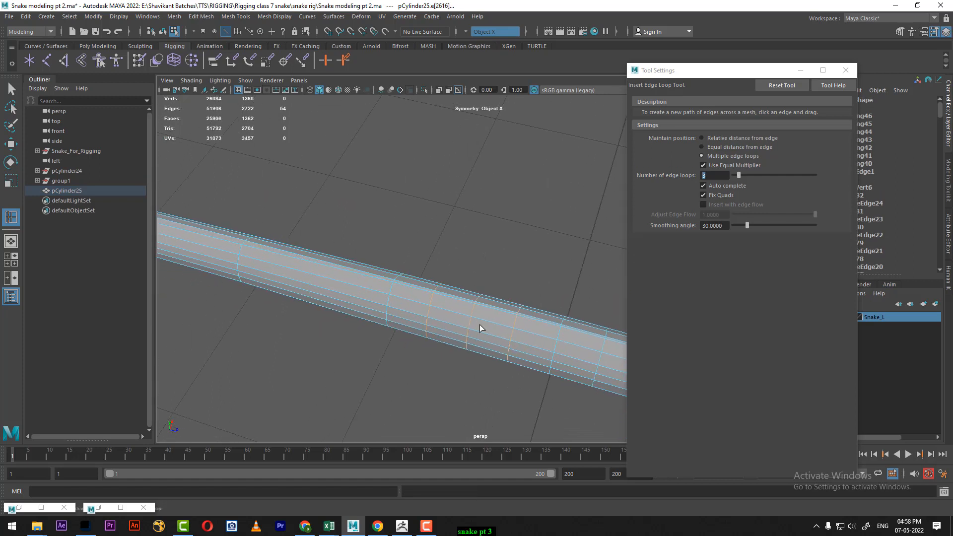
click(350, 286)
alt+middle_drag(350, 287, 433, 295)
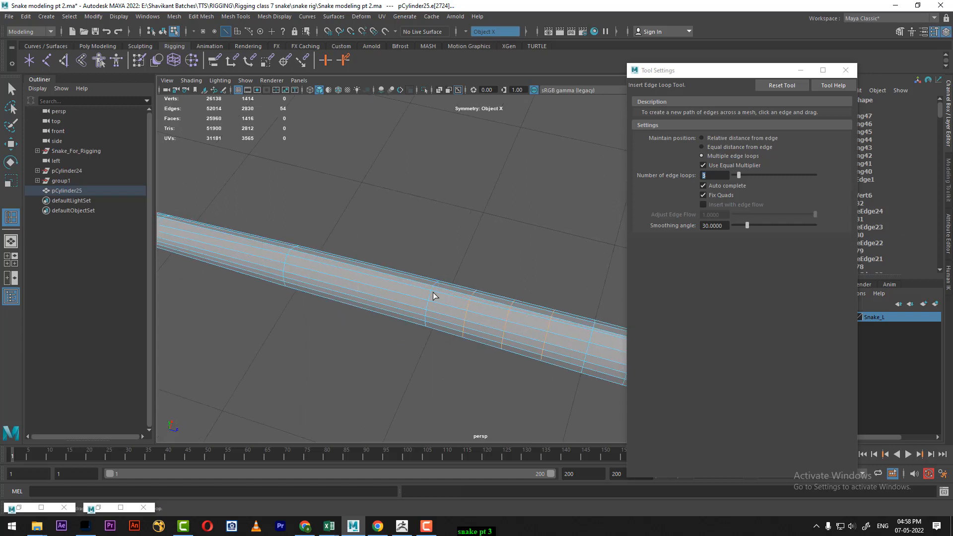
key(F8)
click(372, 293)
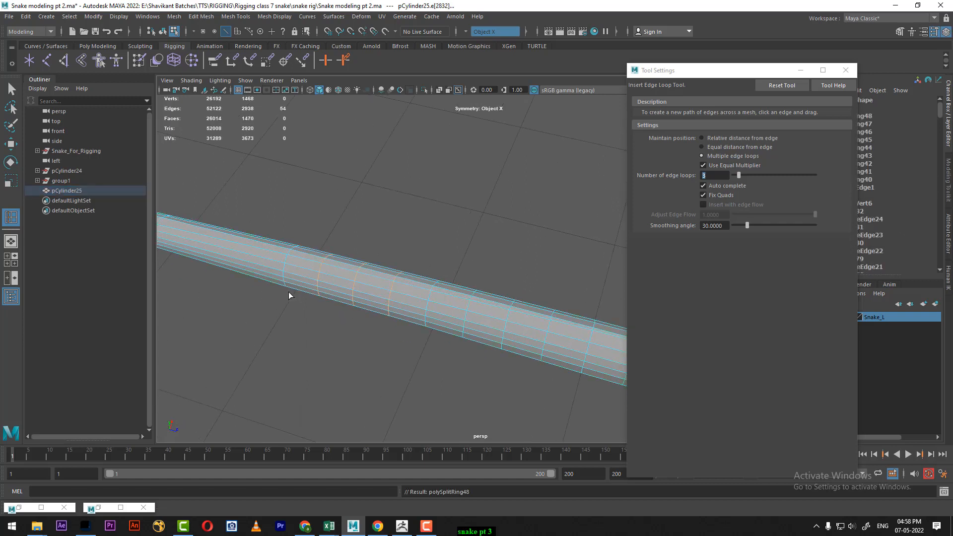
- Add three edge loops to each remaining body section up to the tail tip
alt+middle_drag(291, 295, 417, 294)
click(375, 272)
alt+middle_drag(312, 273, 486, 322)
click(350, 278)
alt+middle_drag(311, 298, 457, 345)
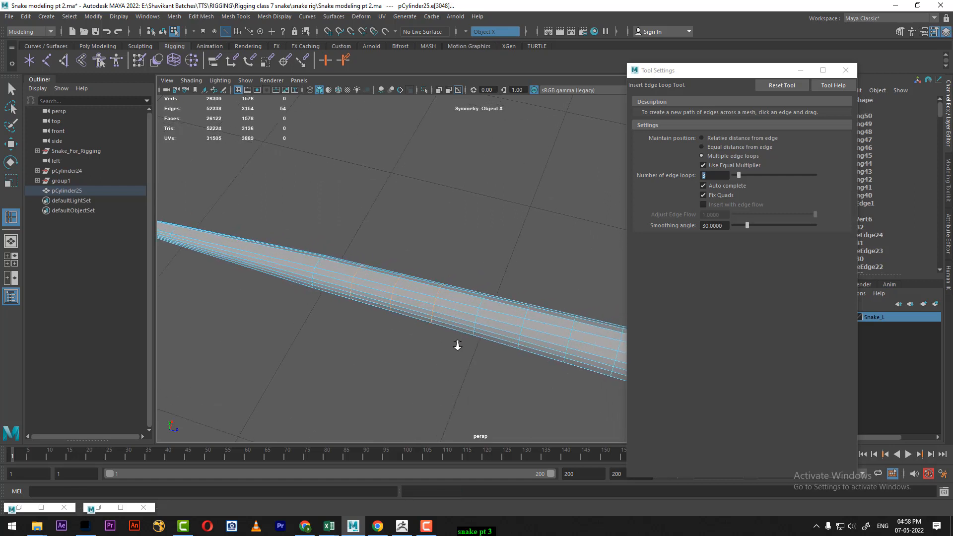
click(282, 263)
alt+middle_drag(289, 306, 470, 313)
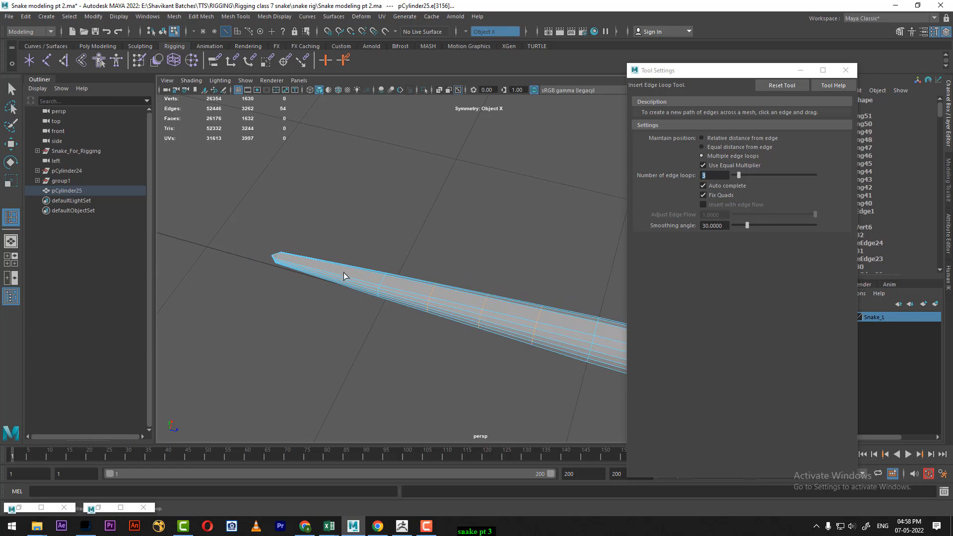
alt+right_drag(424, 343, 356, 268)
alt+middle_drag(356, 269, 260, 221)
alt+right_drag(459, 295, 422, 276)
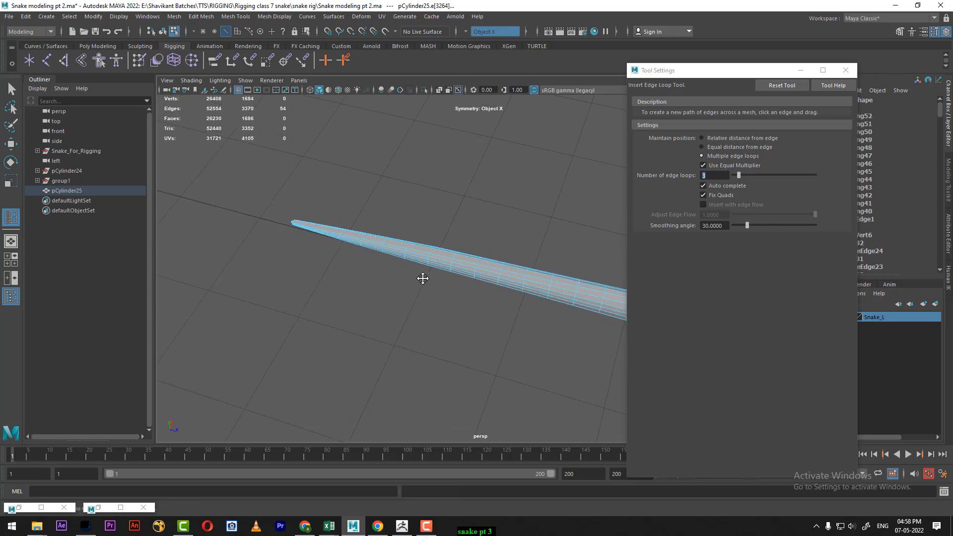
alt+middle_drag(516, 326, 368, 288)
- Switch to the Move tool in object mode, close the tool settings and select the whole snake mesh
key(w)
right_drag(449, 241, 493, 225)
click(537, 252)
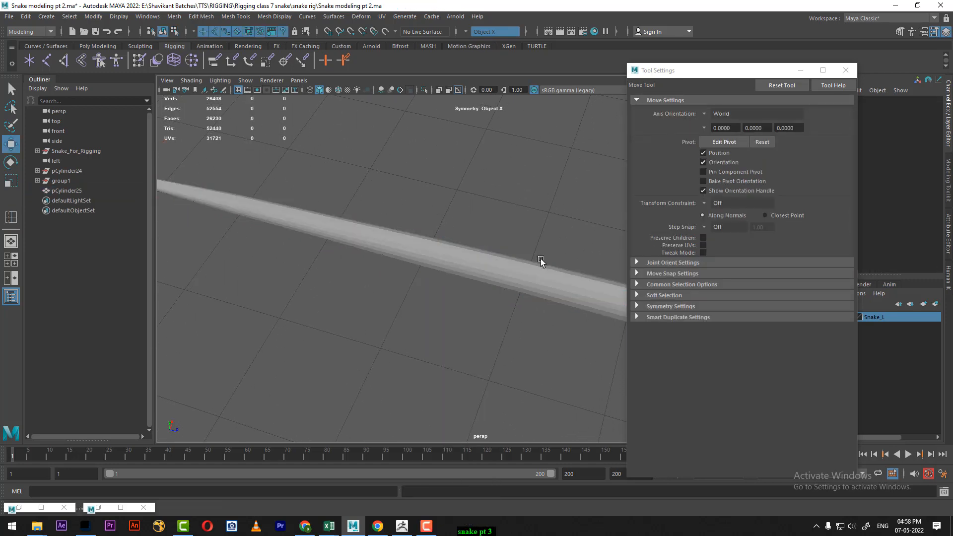
alt+drag(541, 262, 445, 236)
alt+middle_drag(556, 290, 373, 147)
alt+drag(496, 298, 397, 317)
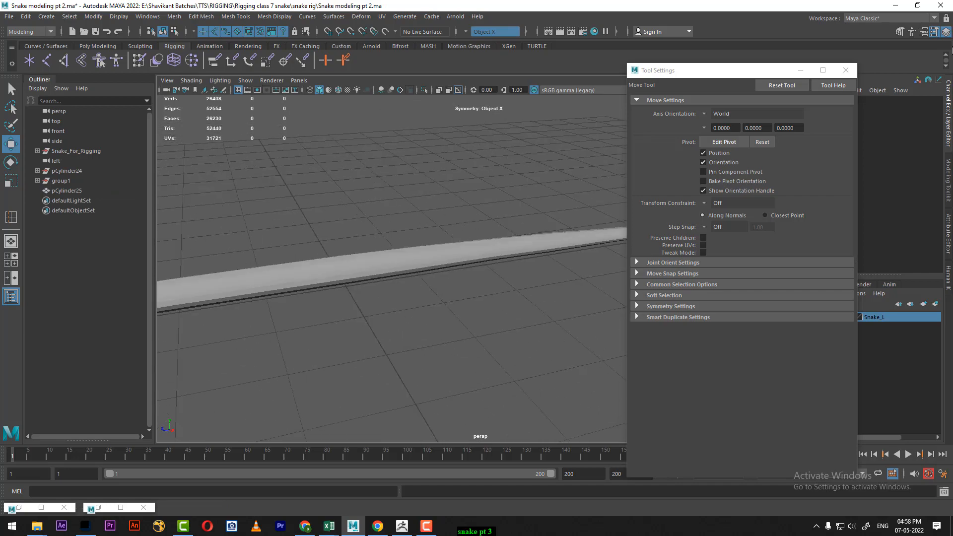
drag(576, 198, 558, 282)
alt+drag(623, 263, 668, 253)
scroll(667, 254, up, 2)
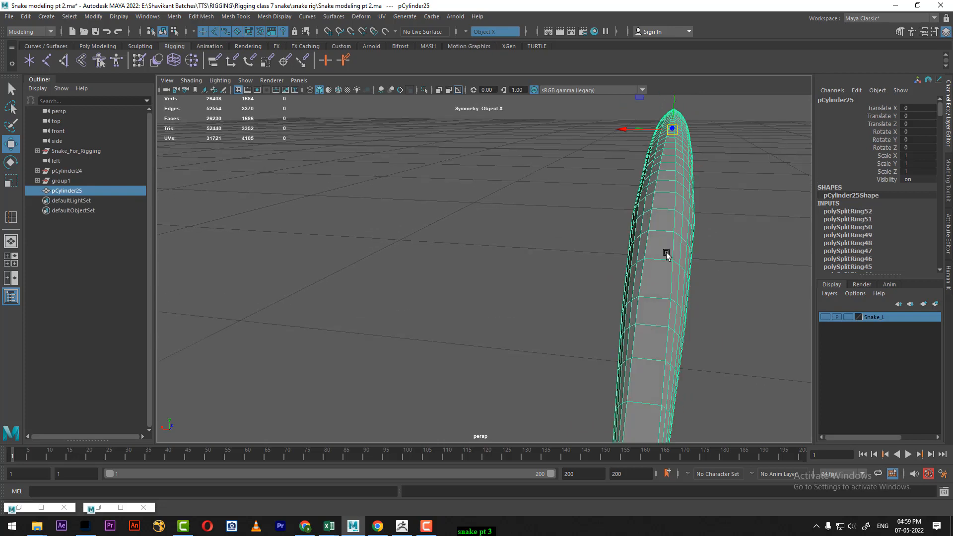
- Switch to edge selection and scale the short middle cross edges along the rear of the snake's body with the Scale tool
right_drag(660, 223, 659, 193)
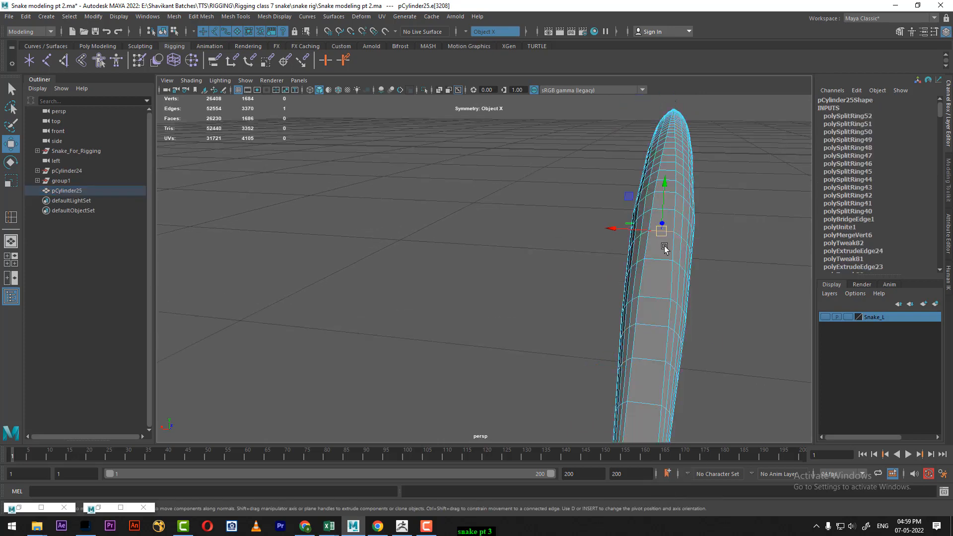
alt+drag(665, 248, 678, 267)
click(677, 267)
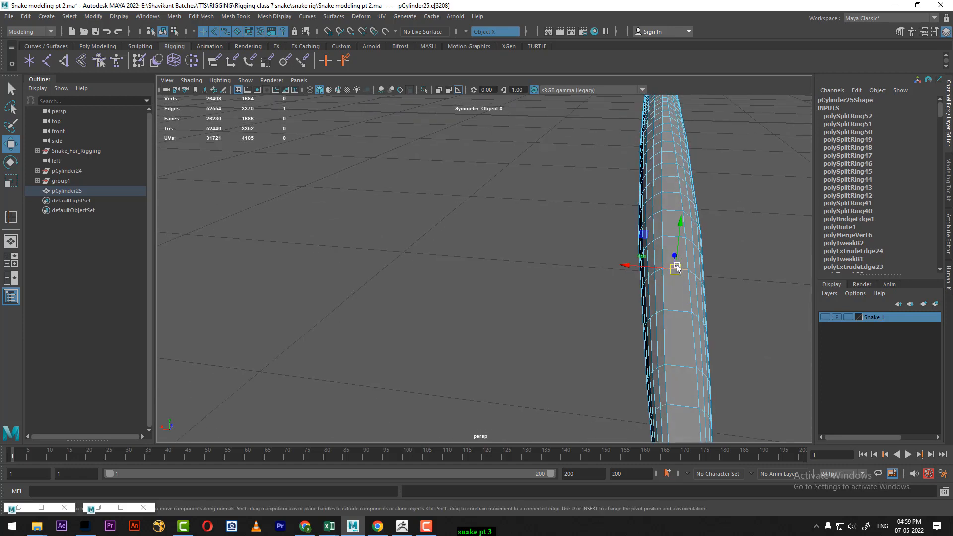
key(r)
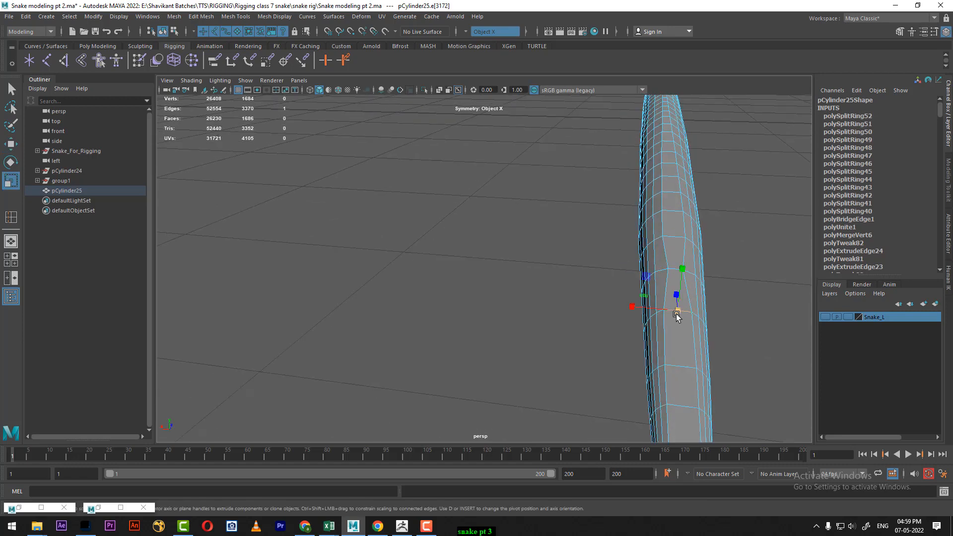
drag(678, 314, 675, 317)
alt+middle_drag(686, 327, 654, 304)
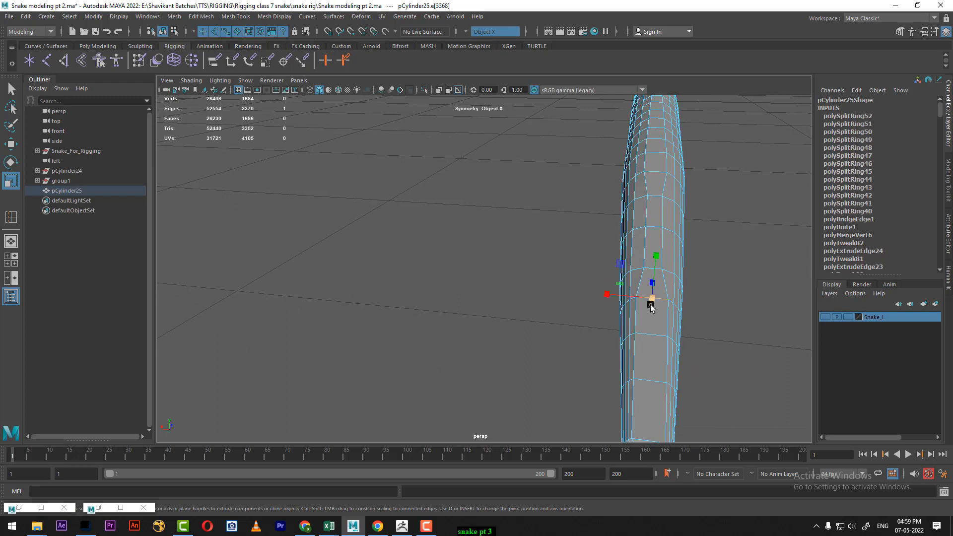
drag(651, 306, 647, 305)
- Scale the remaining middle cross edges narrower down to the last ring before the tail tip
click(654, 341)
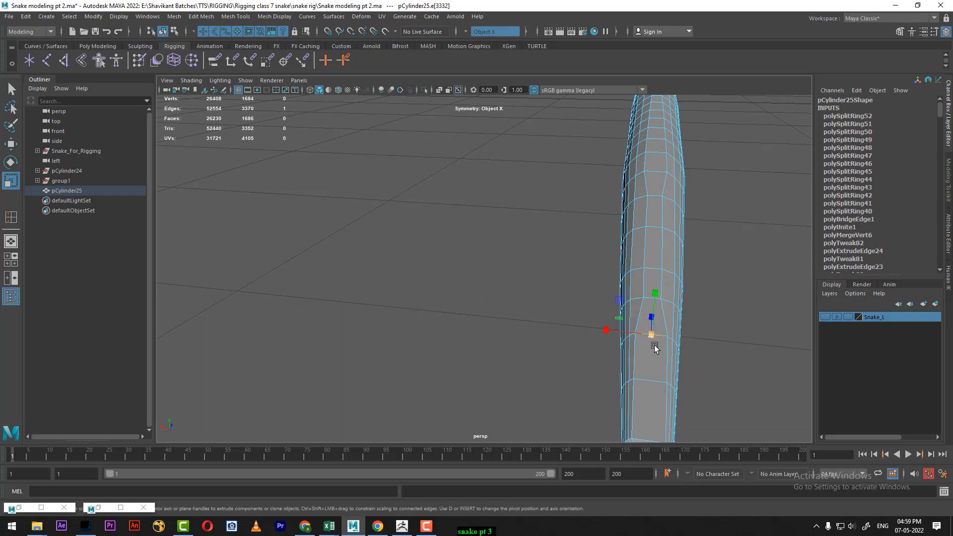
drag(652, 338, 644, 339)
alt+middle_drag(660, 355, 647, 282)
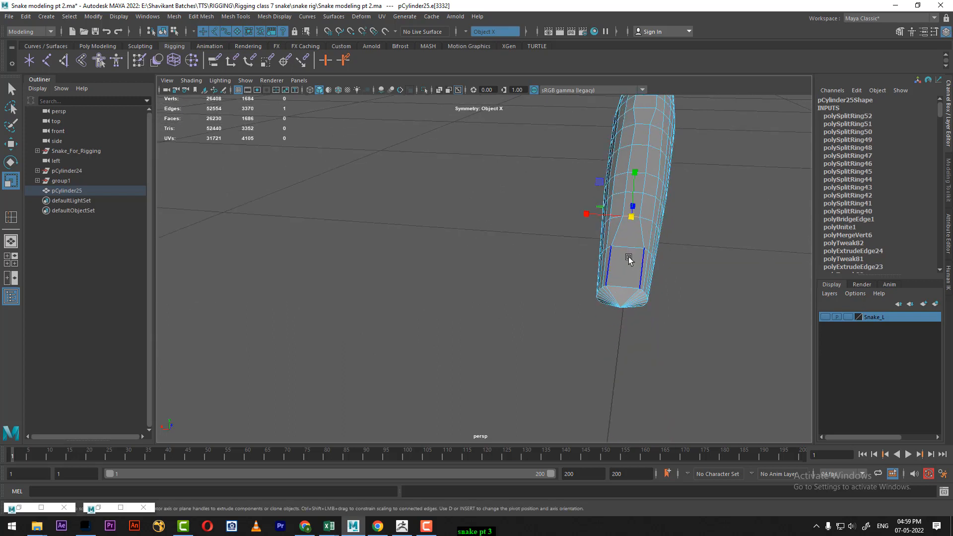
drag(629, 251, 623, 254)
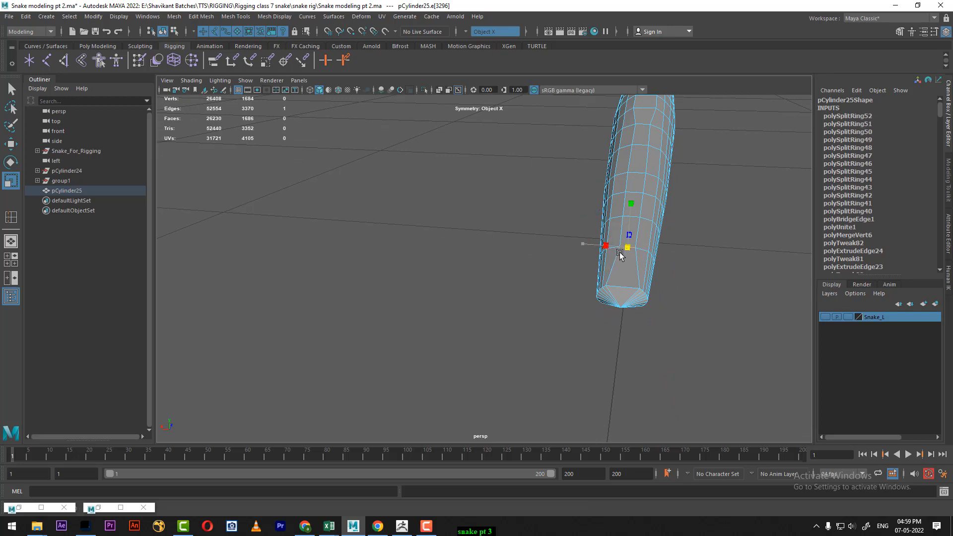
alt+right_drag(625, 302, 649, 319)
alt+middle_drag(649, 319, 638, 191)
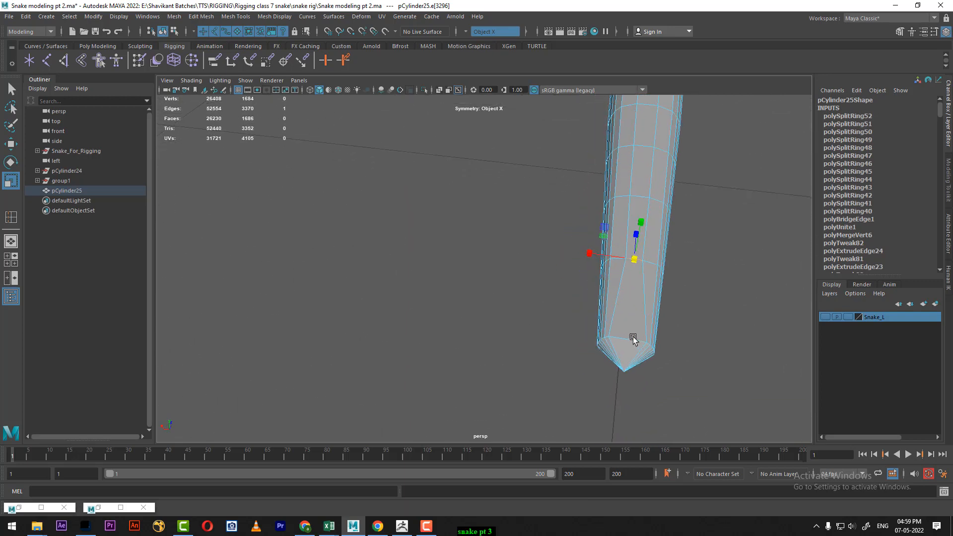
- Select all vertices of the tail tip and scale them inward along X
right_click(651, 229)
click(604, 229)
drag(708, 326, 530, 388)
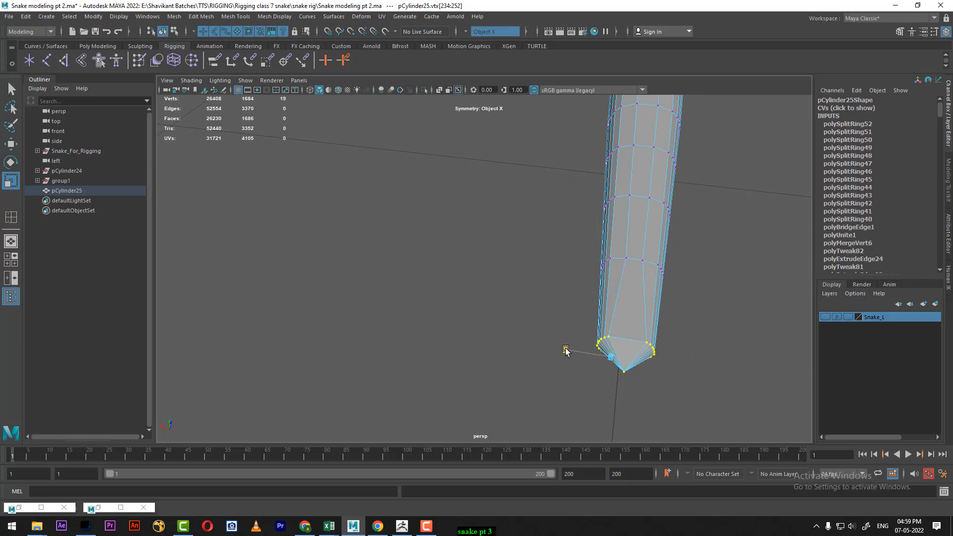
drag(566, 351, 583, 354)
alt+right_drag(586, 353, 571, 318)
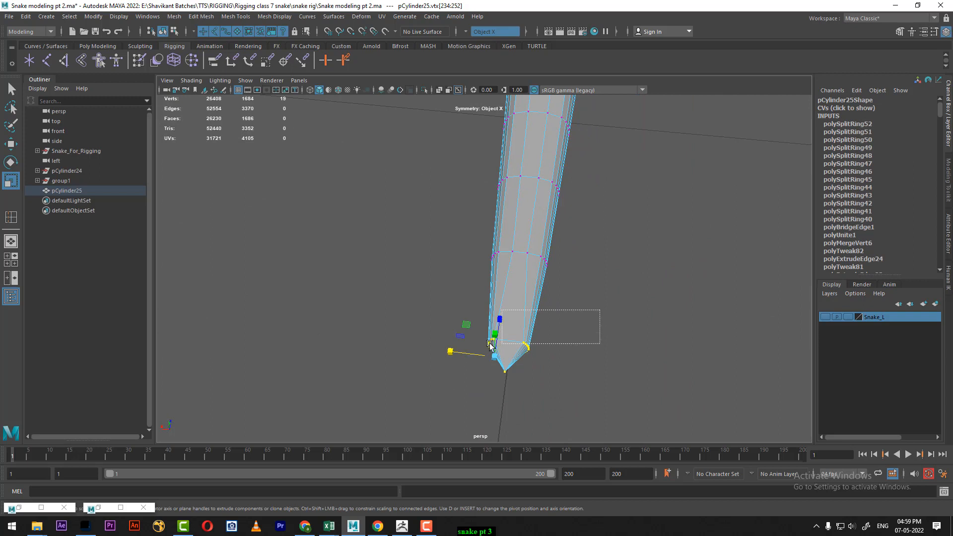
- Select the edge loop just before the tail's end point and scale it narrower along X
right_drag(545, 347, 522, 213)
click(519, 349)
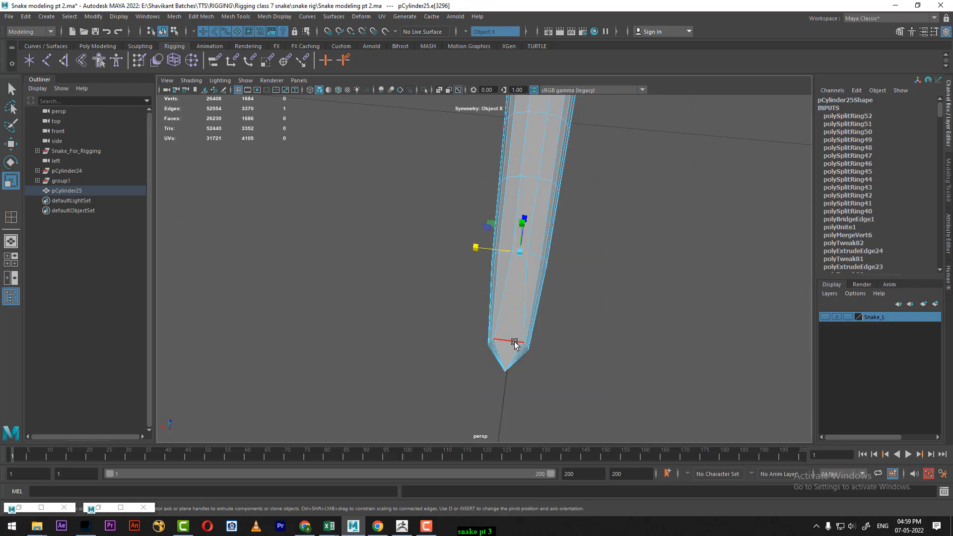
double_click(515, 343)
drag(468, 340, 480, 343)
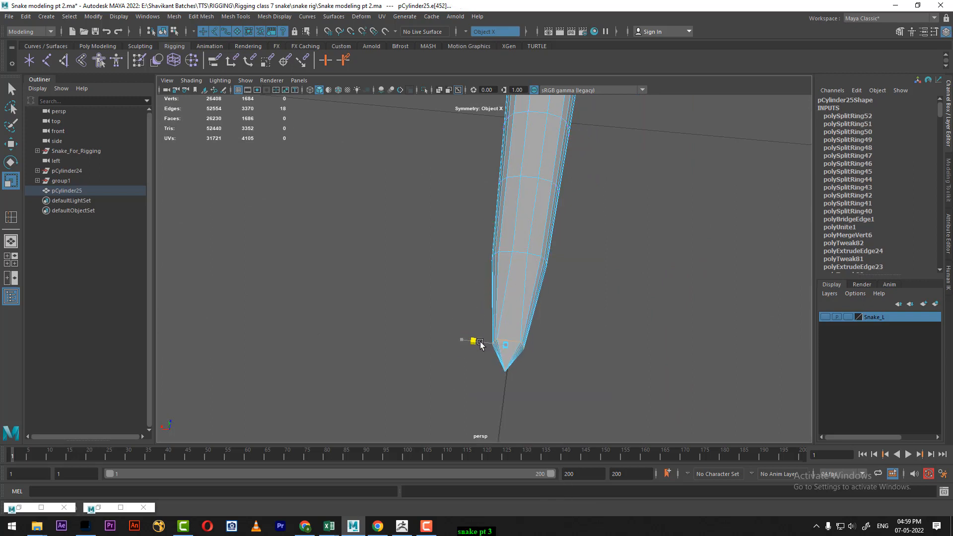
scroll(596, 347, up, 3)
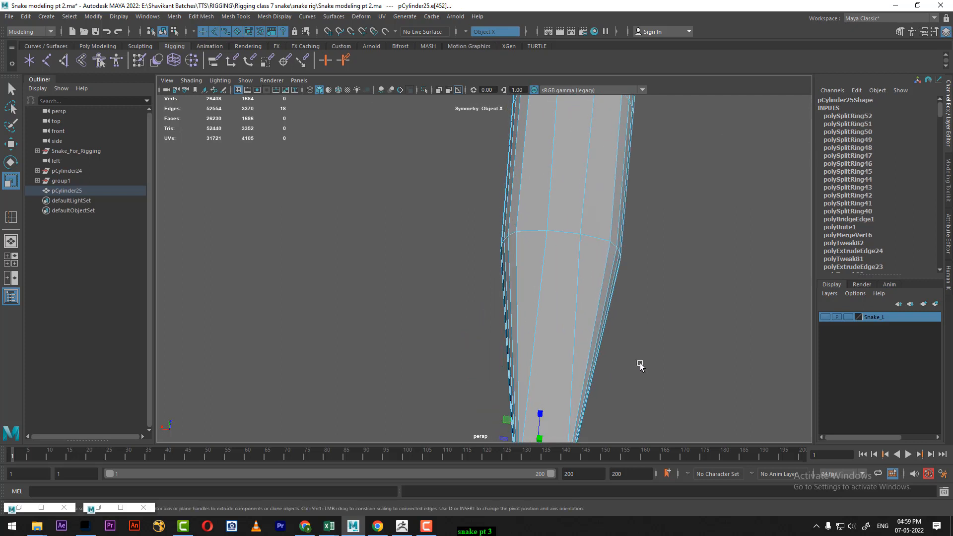
scroll(645, 343, down, 3)
click(574, 331)
click(526, 307)
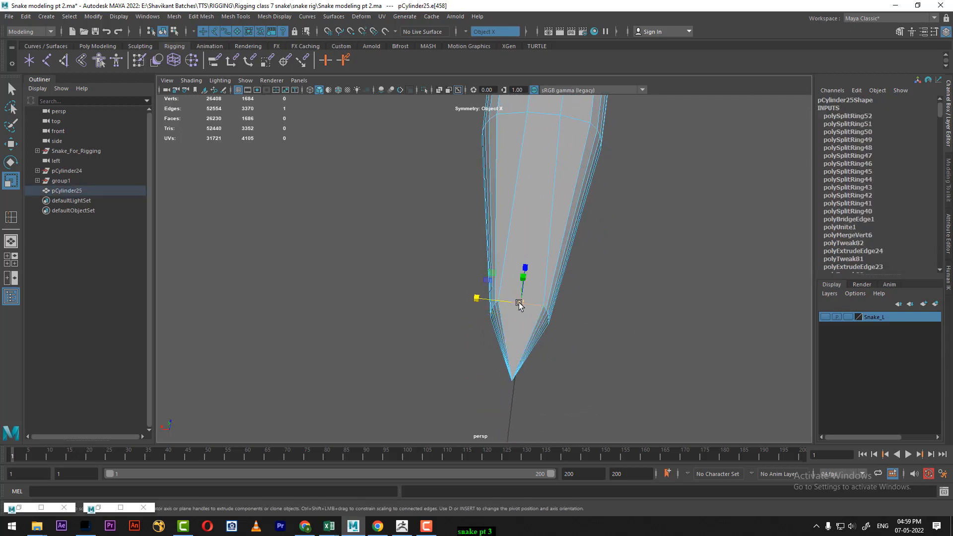
- Collapse the edge ring of the narrow bridge section between body and head, and return to object mode
scroll(554, 316, up, 4)
scroll(560, 267, down, 5)
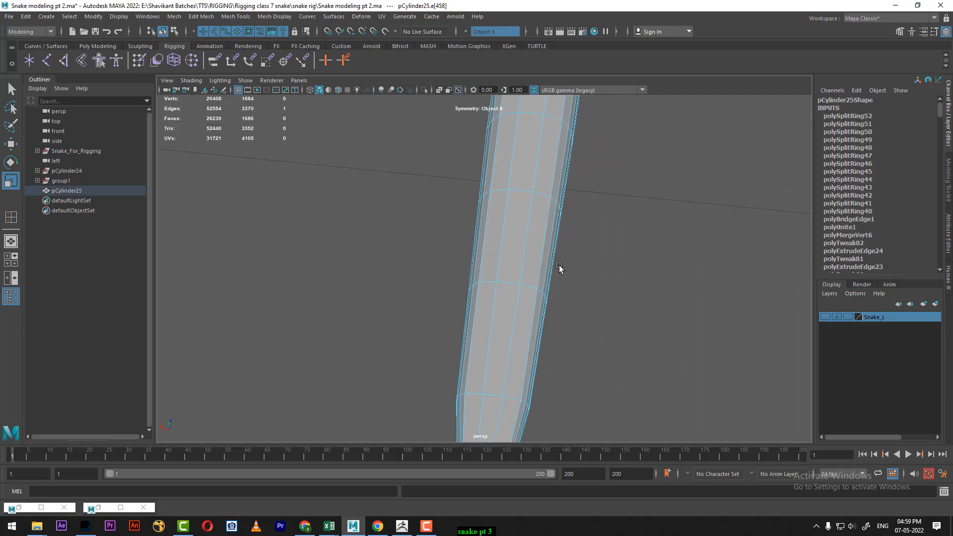
alt+drag(566, 298, 594, 362)
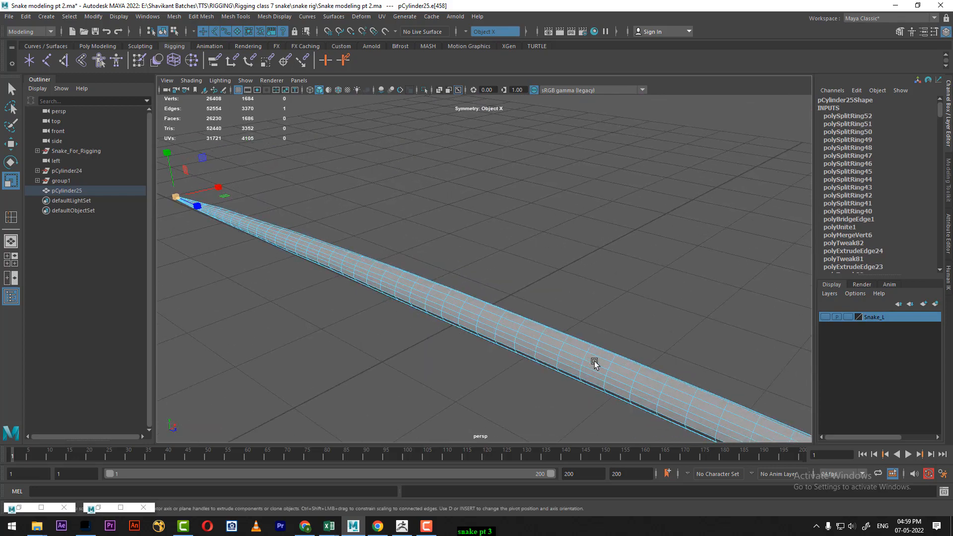
alt+middle_drag(595, 361, 501, 280)
alt+drag(501, 280, 543, 314)
scroll(518, 303, up, 3)
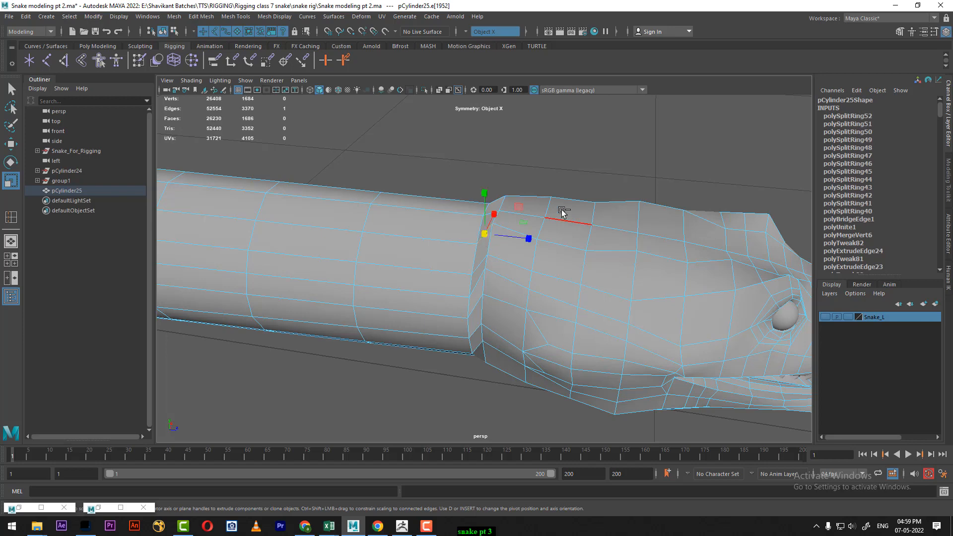
ctrl+right_drag(562, 211, 431, 187)
alt+middle_drag(517, 284, 546, 292)
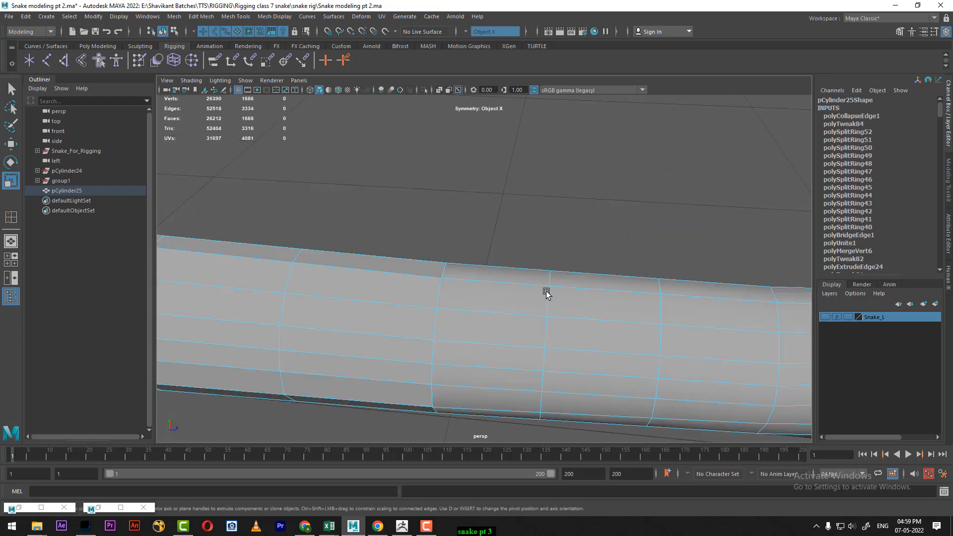
scroll(548, 283, down, 2)
right_drag(509, 258, 558, 223)
- Cut a new edge with Multi-Cut between the two triangle corners behind the jaw, with Object X symmetry on
scroll(553, 261, down, 3)
scroll(570, 270, up, 4)
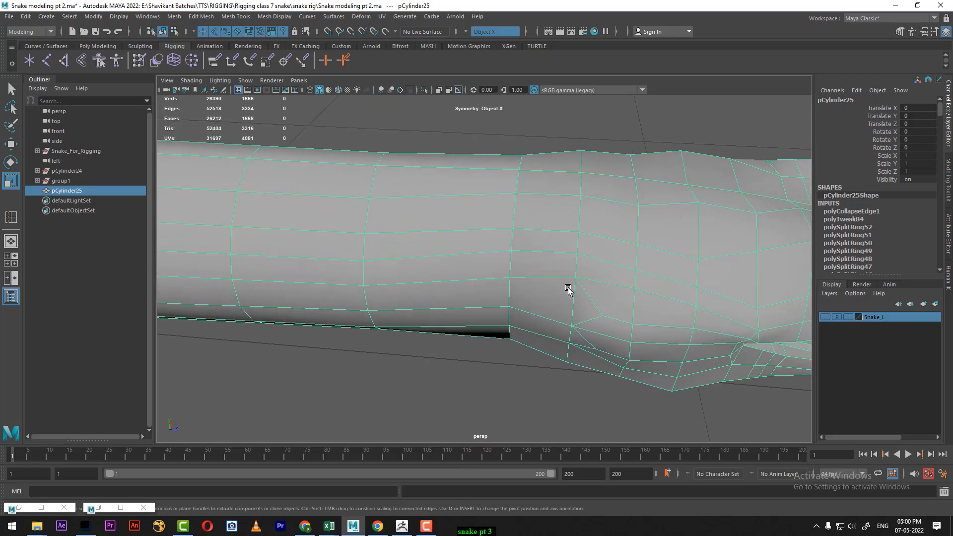
alt+drag(582, 279, 588, 267)
alt+drag(567, 323, 606, 255)
scroll(599, 266, up, 8)
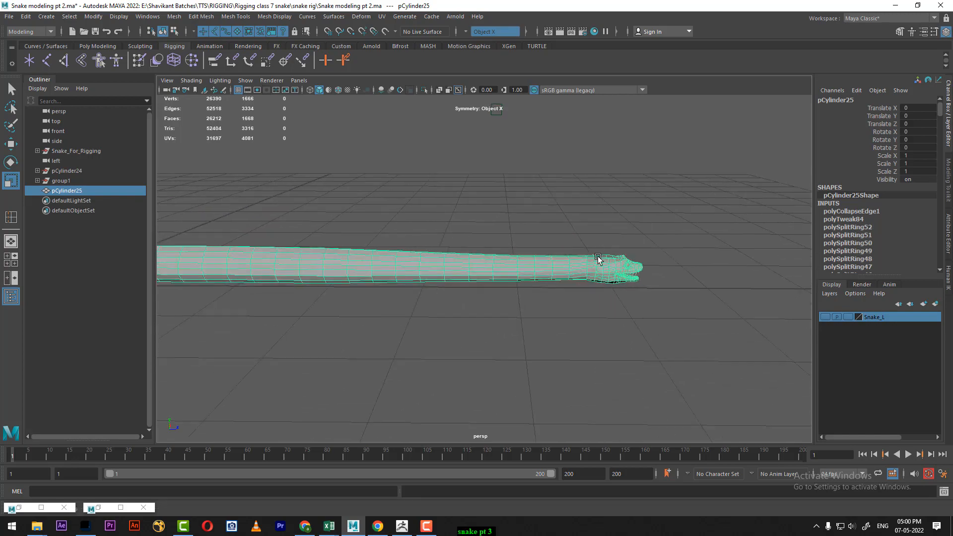
scroll(607, 318, up, 5)
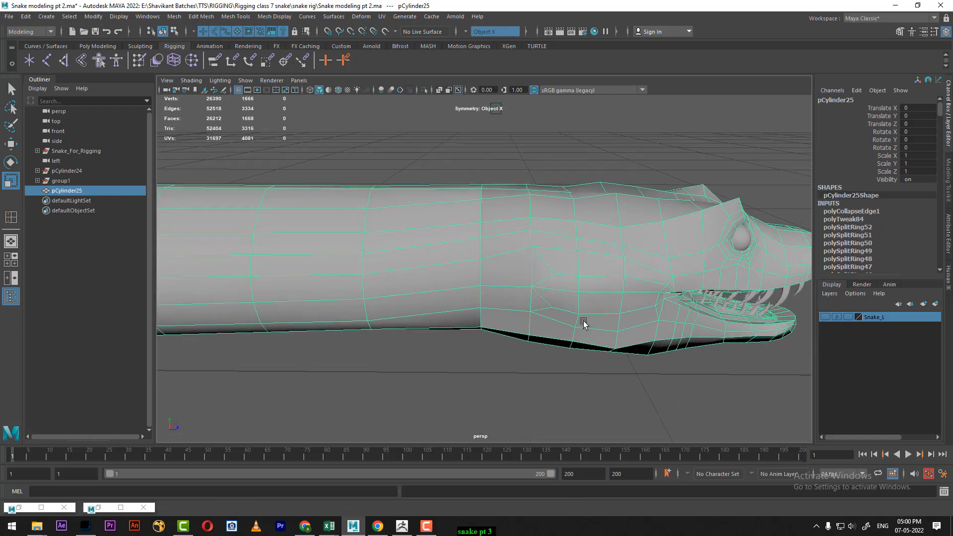
scroll(499, 266, up, 3)
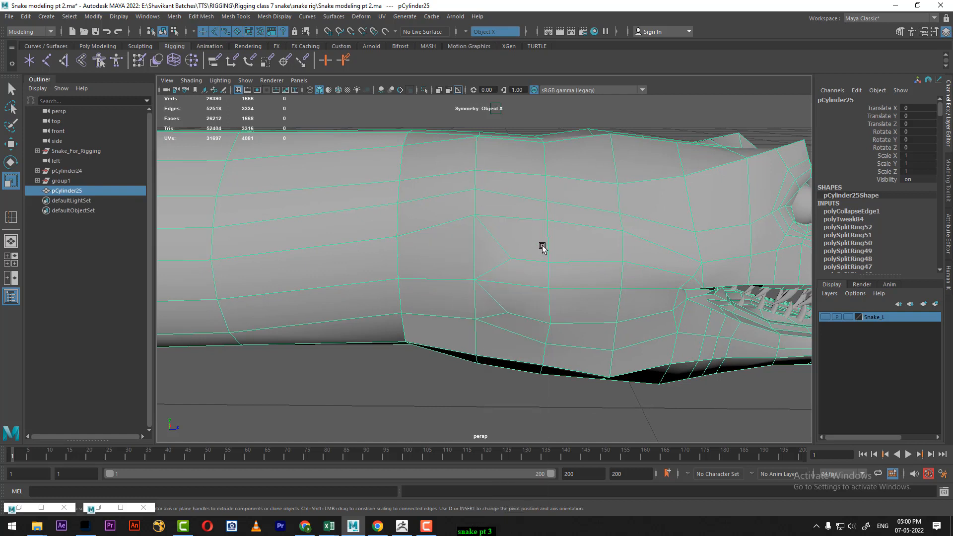
shift+right_drag(542, 247, 517, 218)
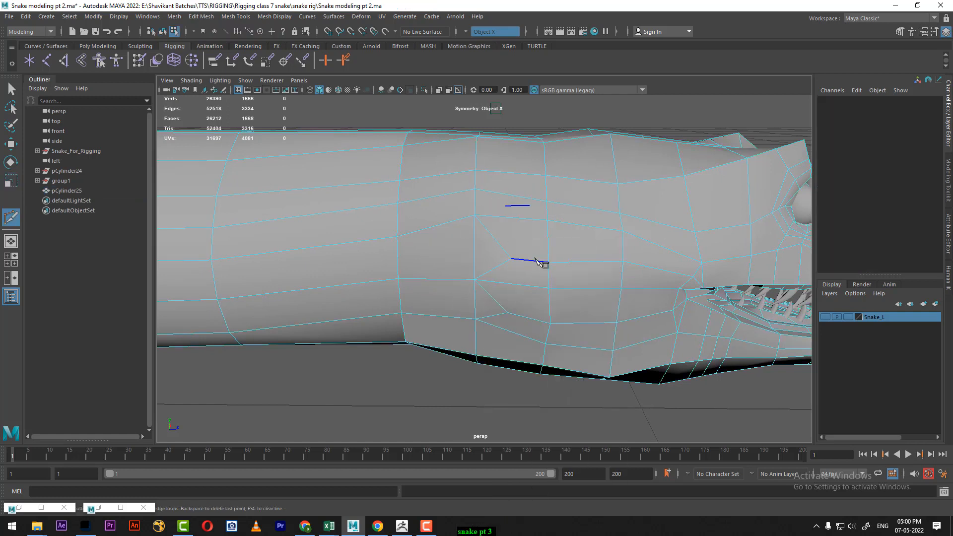
click(512, 259)
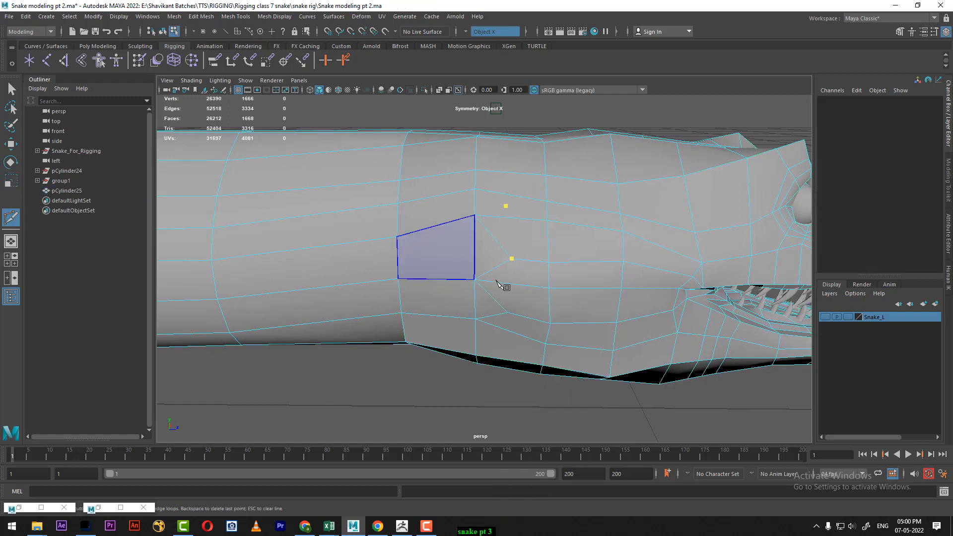
click(509, 313)
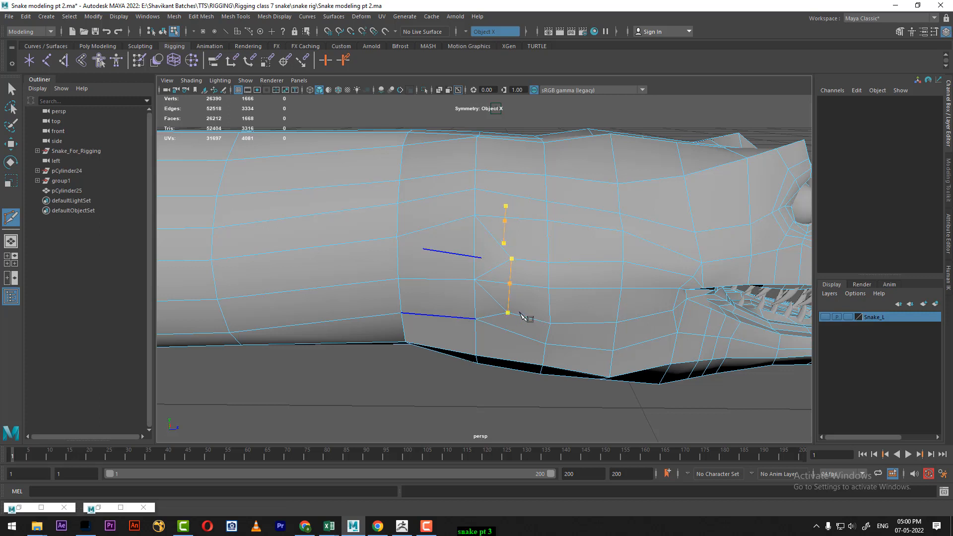
key(Return)
- Delete the leftover diagonal edges beside the new cut behind the jaw and return to object mode
key(w)
right_drag(533, 295, 534, 155)
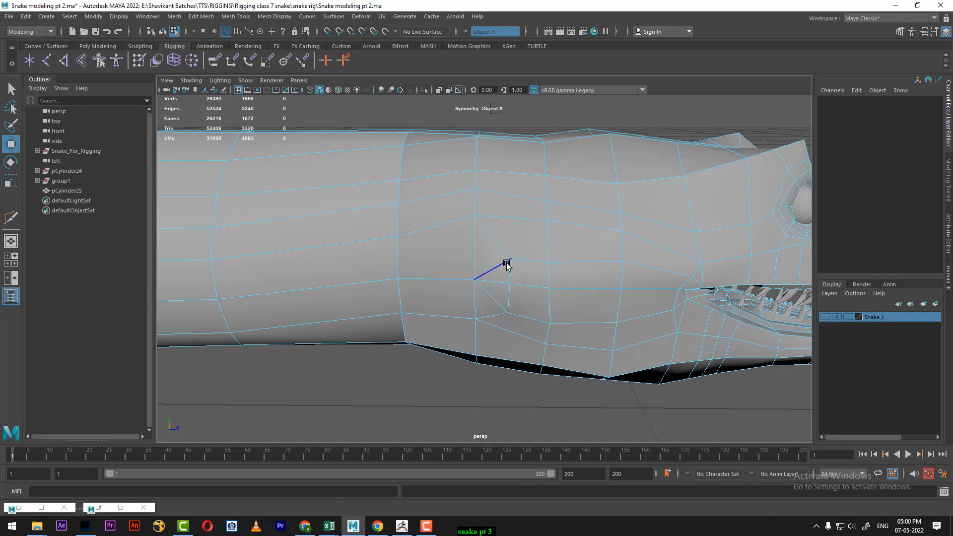
click(507, 262)
key(Delete)
alt+drag(543, 274, 526, 287)
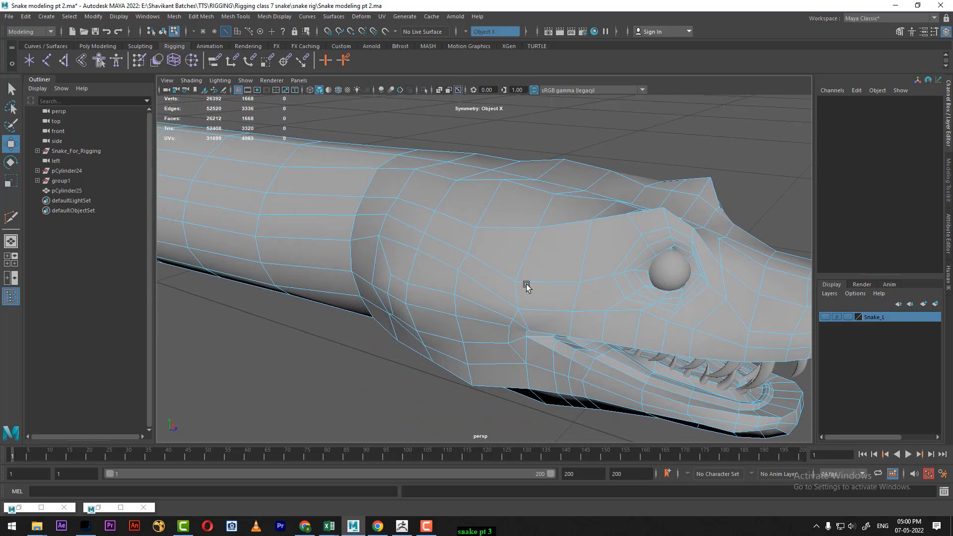
alt+drag(596, 284, 560, 264)
right_drag(525, 243, 579, 213)
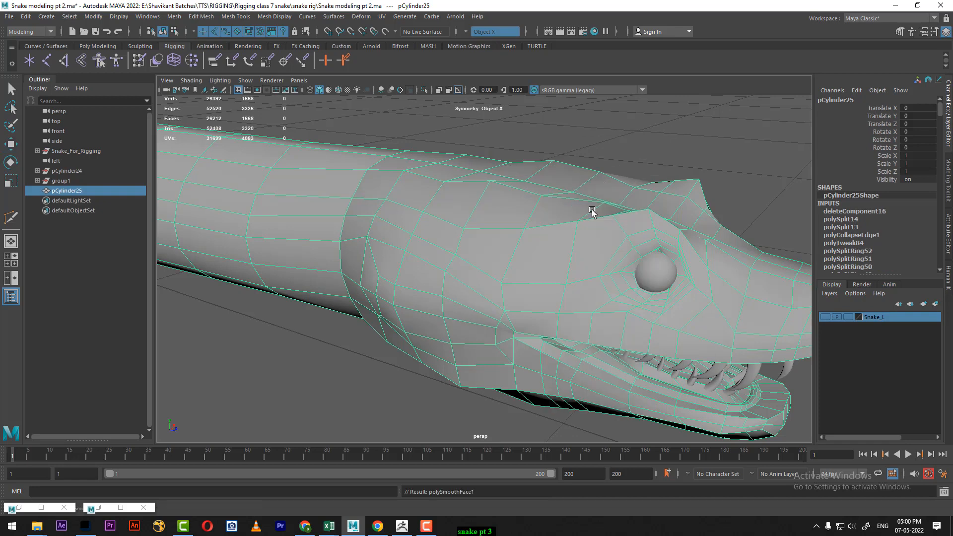
- Try smoothing the snake mesh with 1 division, look over the head, and undo the smoothing
click(706, 189)
alt+drag(717, 187, 642, 216)
click(642, 215)
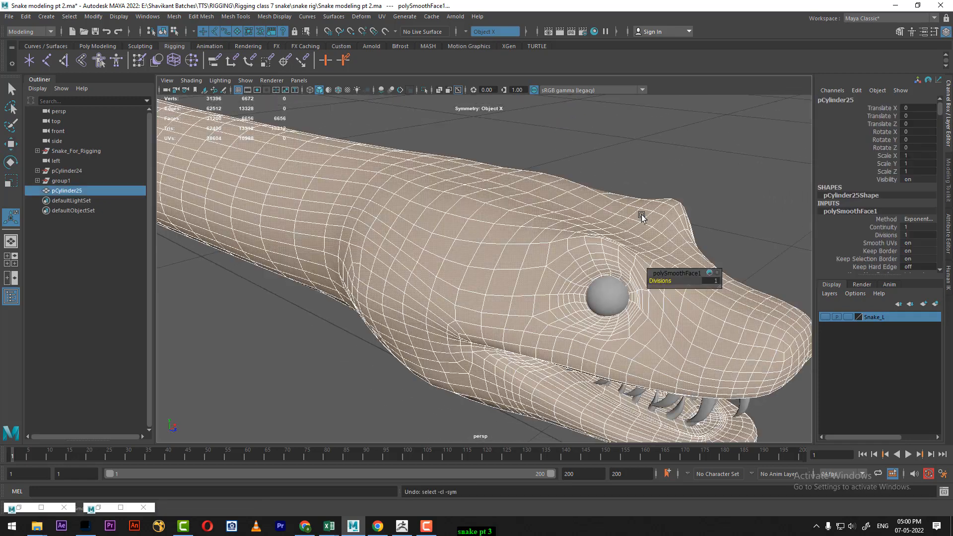
key(ctrl+z)
- Delete the construction history of the snake mesh and clear the selection
key(q)
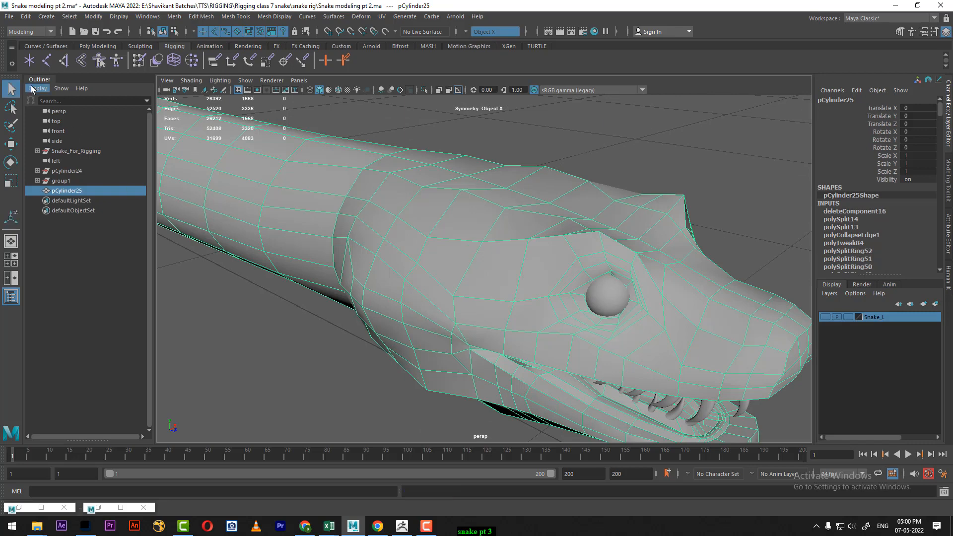
click(24, 16)
mouse_move(140, 136)
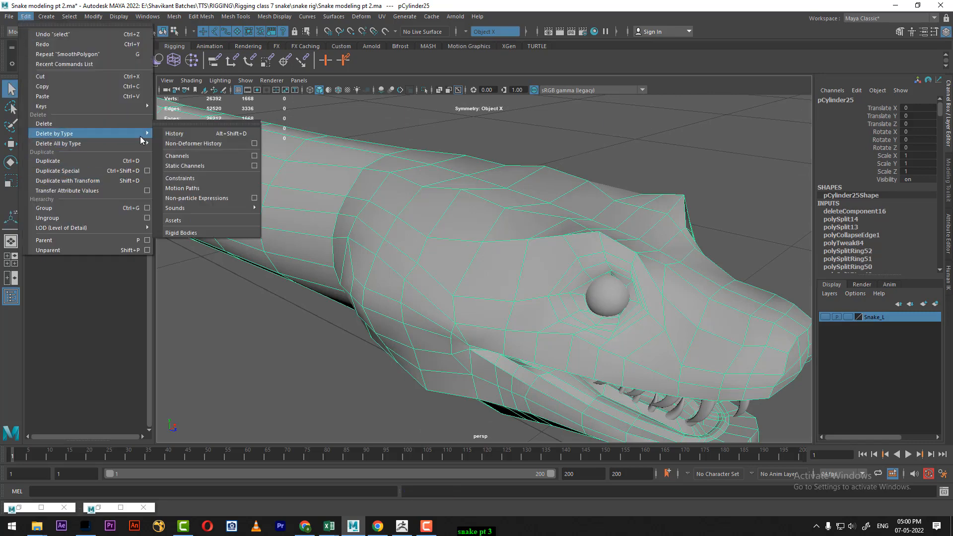
click(189, 137)
click(716, 173)
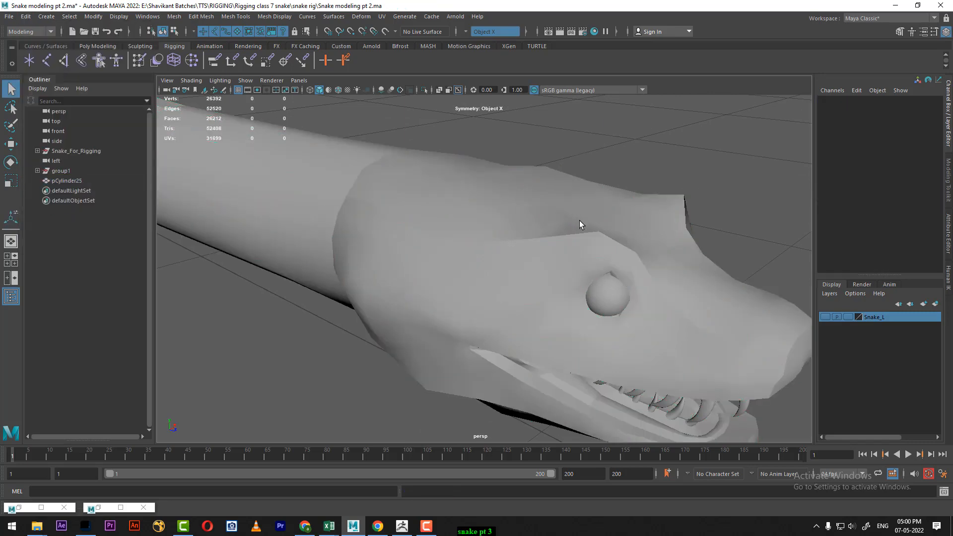
- Select the joined snake mesh and rename it "snake"
click(579, 220)
double_click(836, 99)
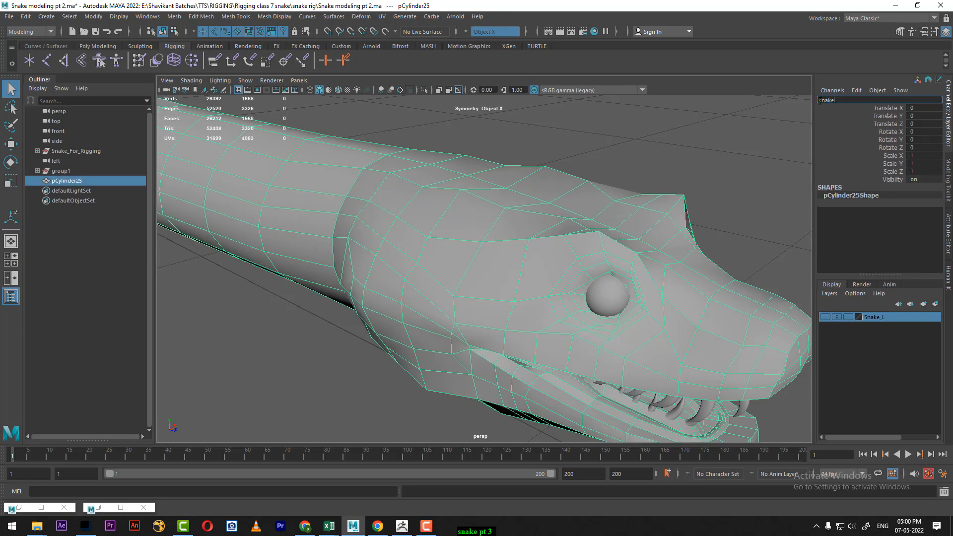
text(snake)
key(Return)
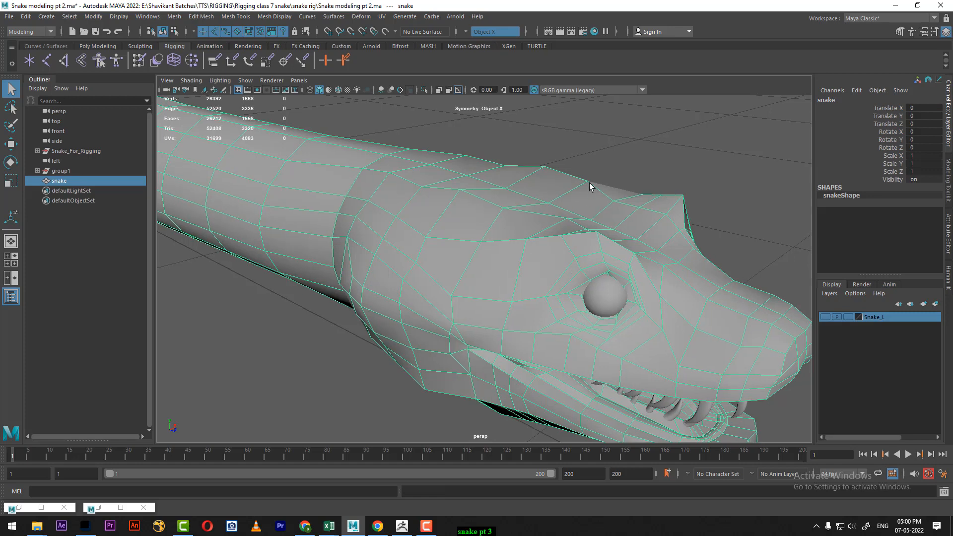
- Open the mesh Cleanup options for the snake, reset their settings and enable fixing of 4-sided faces
shift+right_click(601, 156)
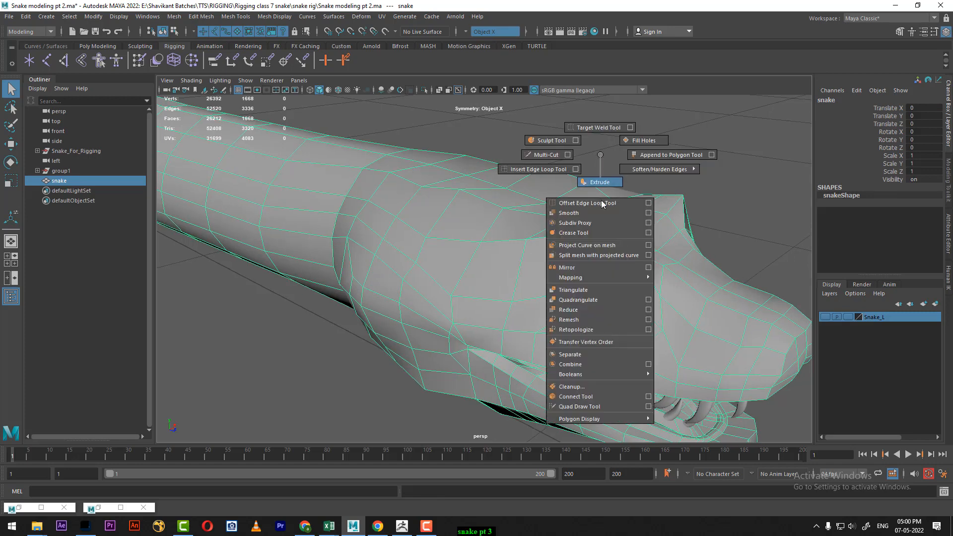
mouse_move(607, 374)
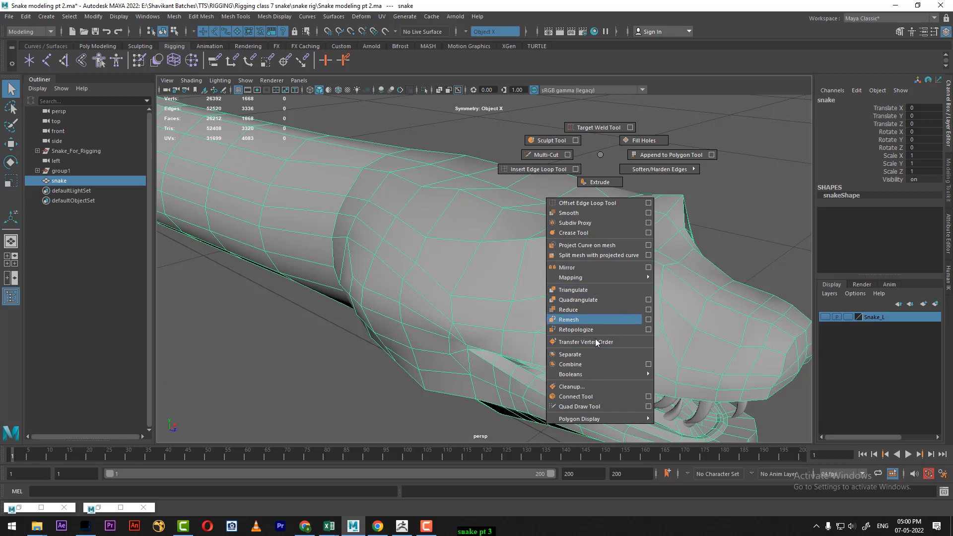
click(600, 386)
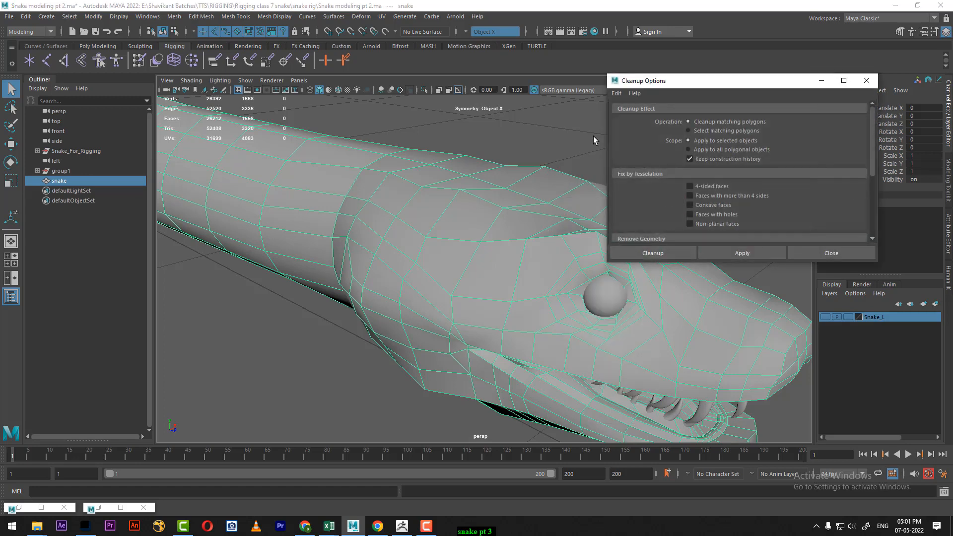
click(619, 93)
click(631, 114)
- Try running the cleanup on the snake's 4-sided faces and undo it
click(743, 252)
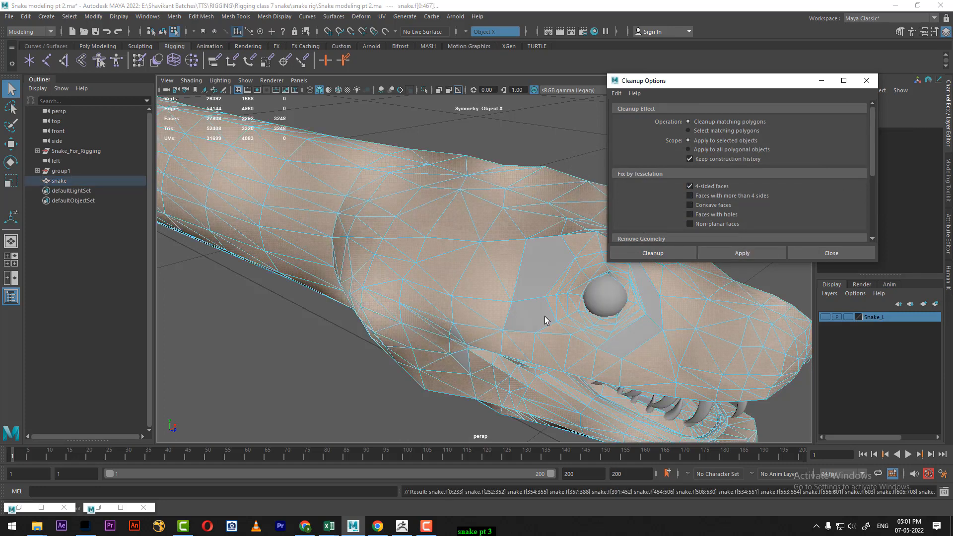
key(ctrl+z)
key(ctrl+z)
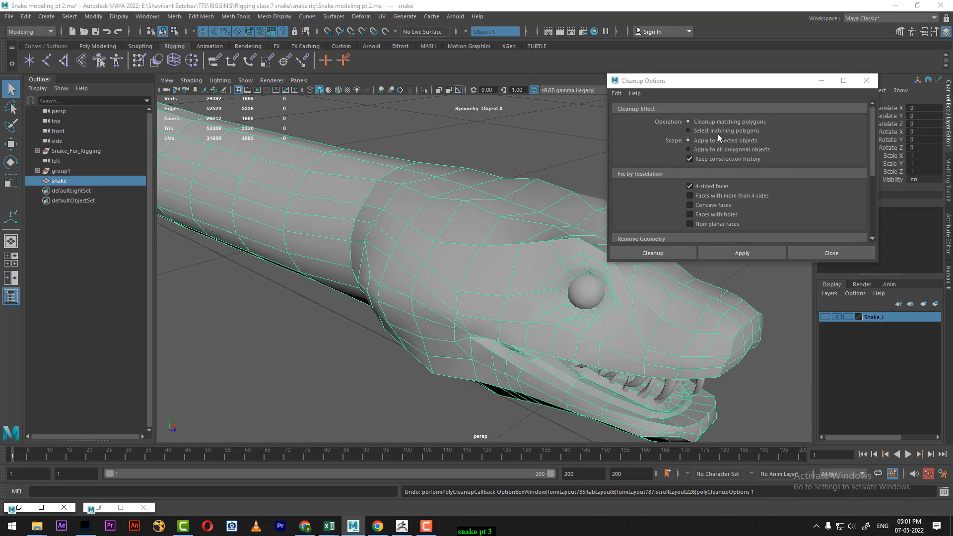
- Set the cleanup operation to select matching polygons and apply it to pick out the snake's 4-sided faces
click(717, 131)
click(740, 255)
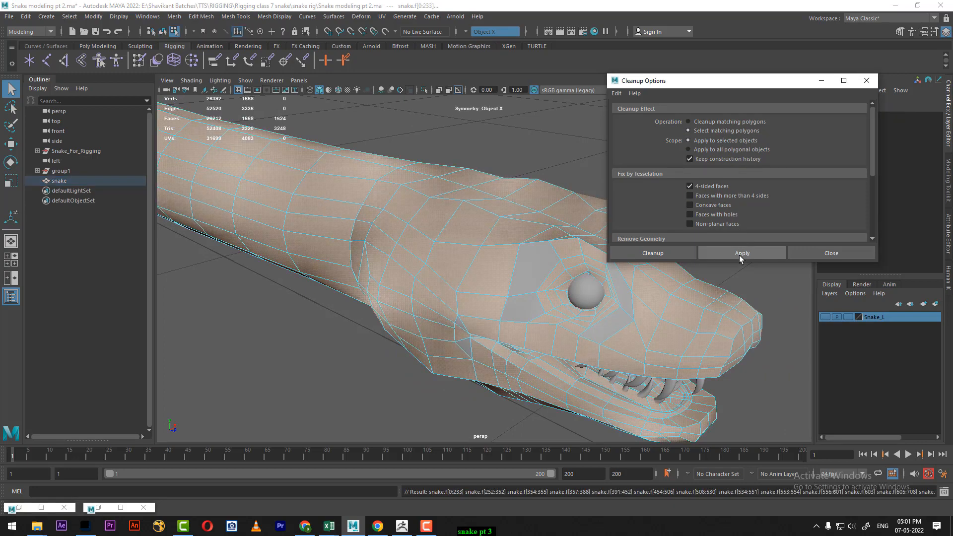
alt+drag(550, 263, 489, 287)
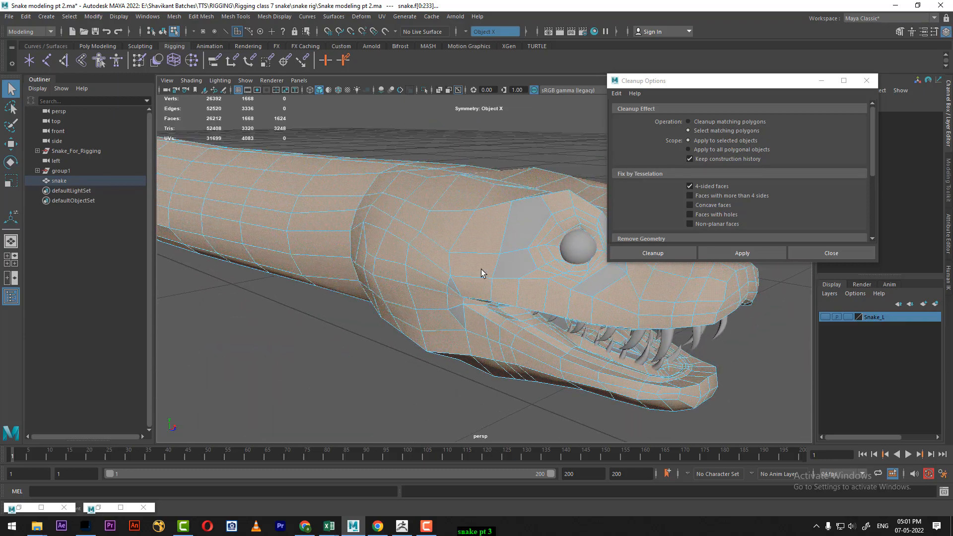
alt+middle_drag(483, 271, 434, 274)
scroll(447, 286, up, 3)
scroll(456, 296, up, 3)
mouse_move(455, 301)
alt+mouse_down()
mouse_move(479, 287)
mouse_move(471, 283)
mouse_move(494, 289)
mouse_move(466, 299)
alt+mouse_up()
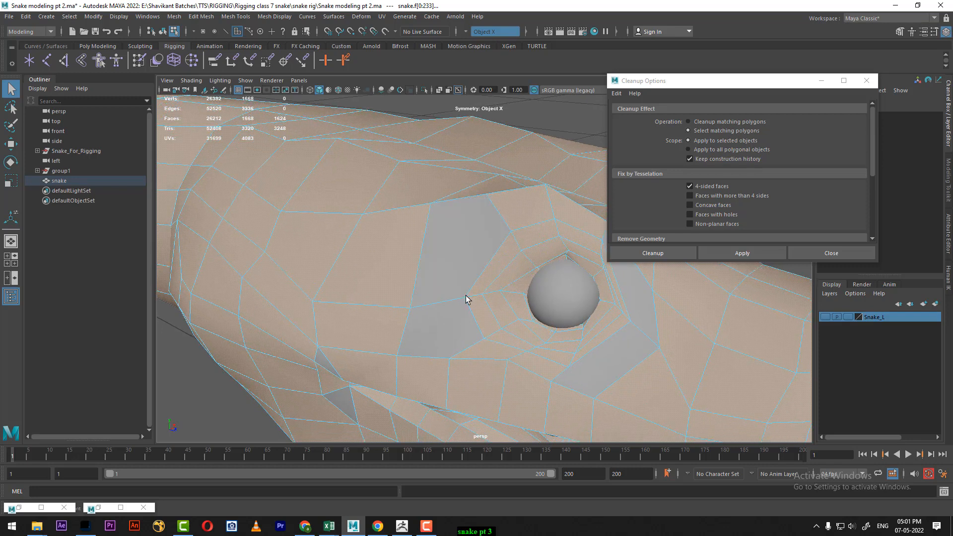
- With Multi-Cut, cut from the edge loop behind the eye across the large faces to the next vertex back along the brow line
right_drag(457, 287, 505, 228)
shift+right_click(520, 227)
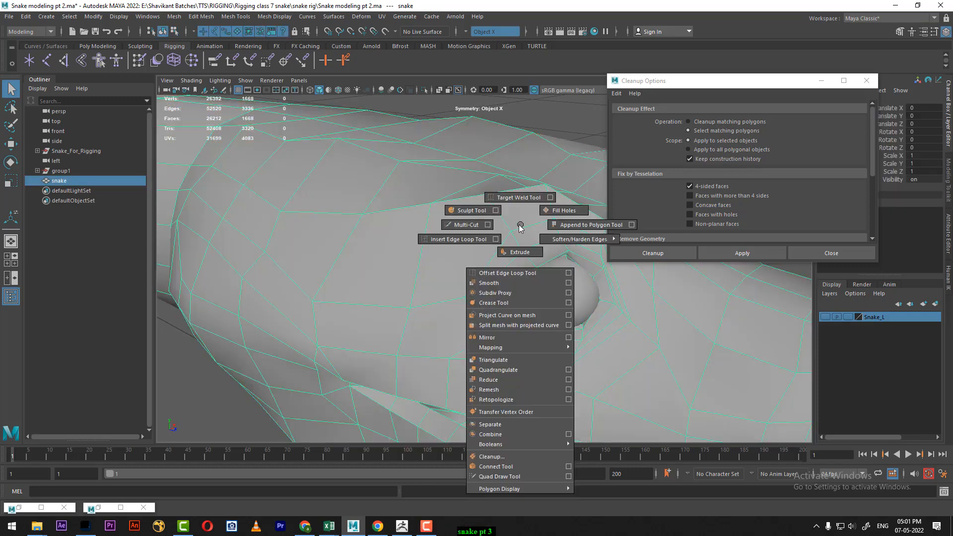
click(467, 224)
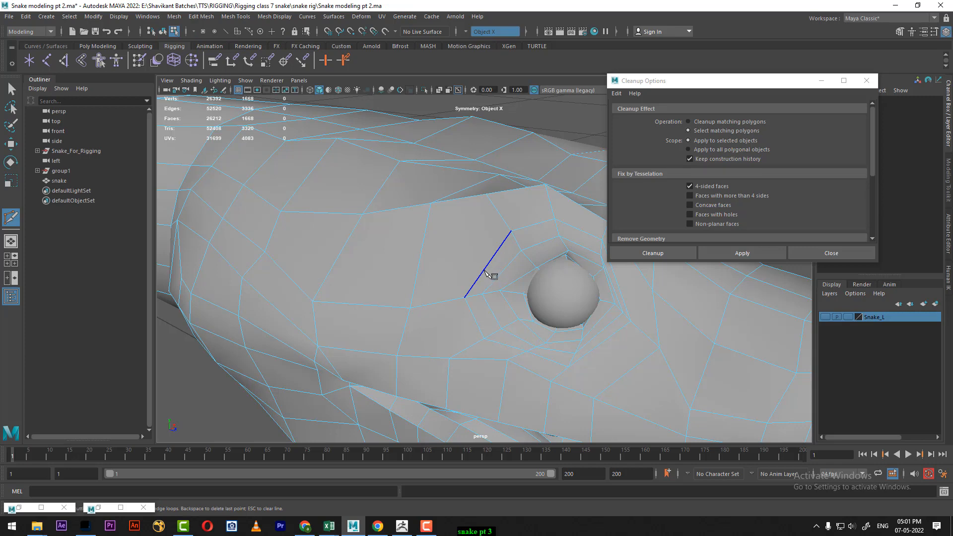
drag(484, 270, 454, 334)
alt+drag(462, 263, 466, 273)
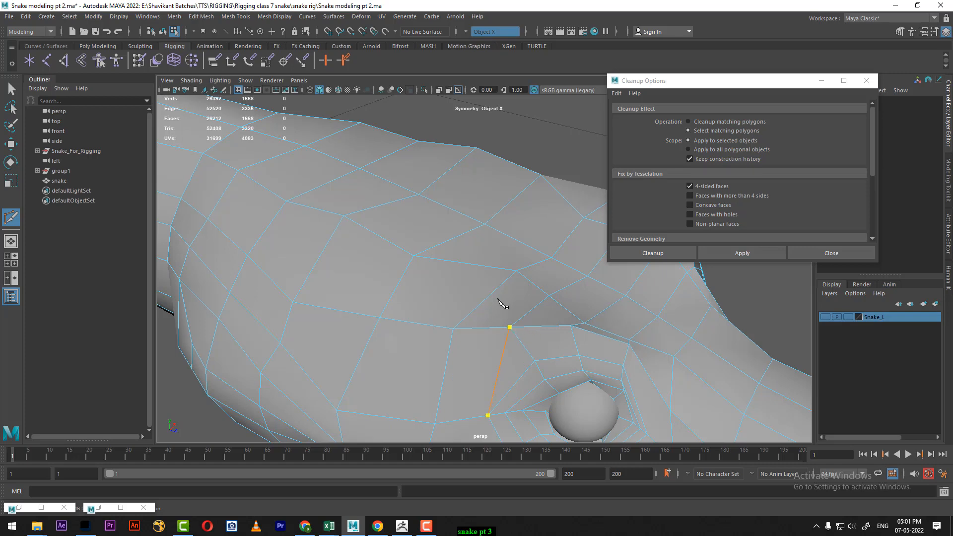
alt+drag(499, 299, 467, 332)
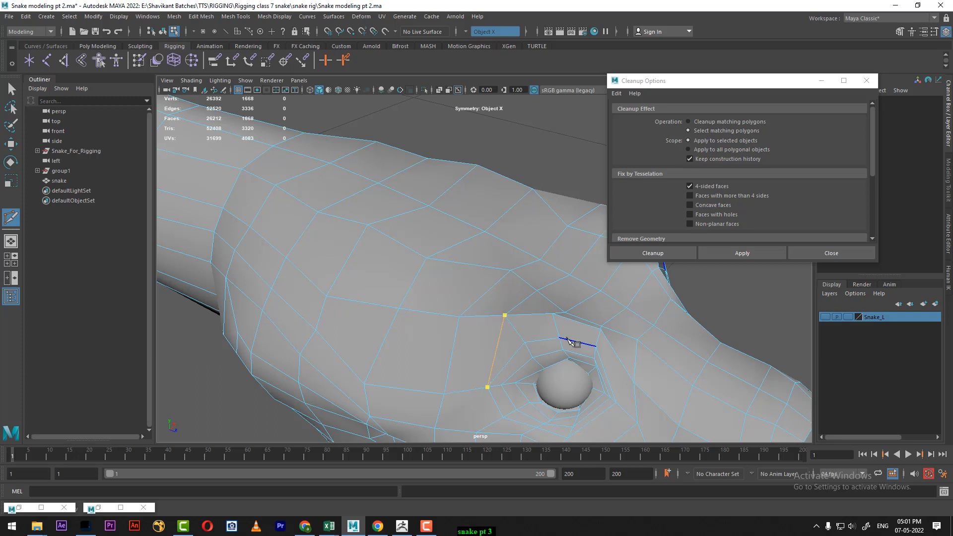
key(Escape)
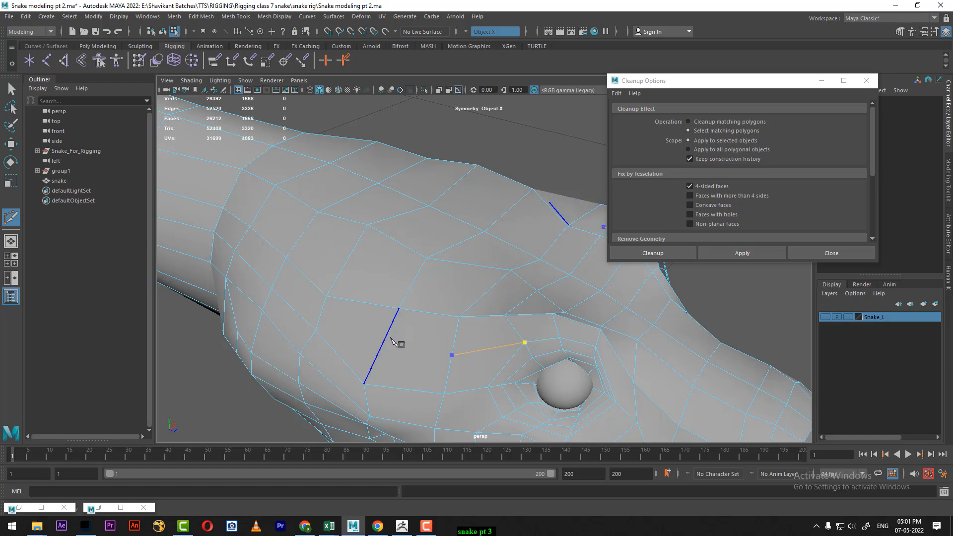
click(397, 313)
right_click(427, 280)
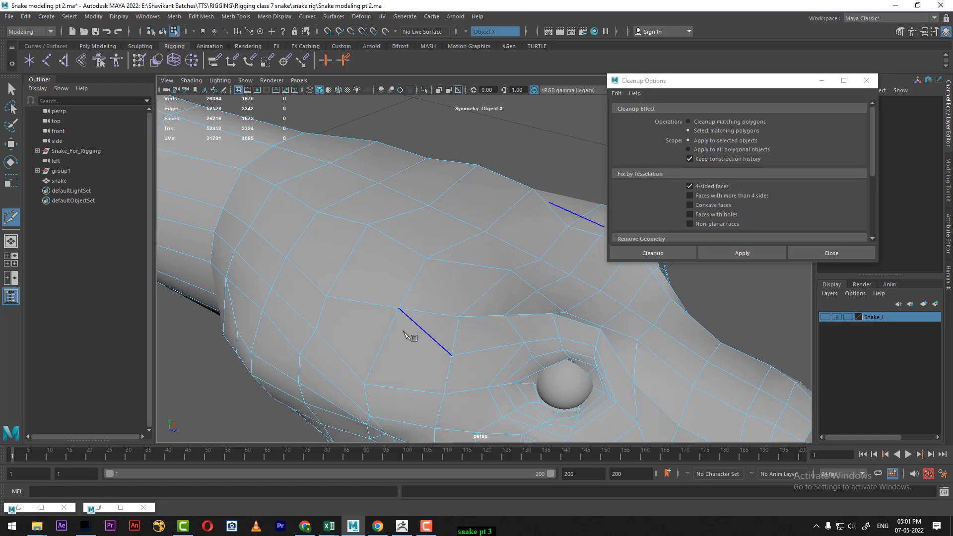
- Split the edge ring running over the top of the head from the brow-line edge above the new cut
alt+drag(447, 352, 438, 348)
key(w)
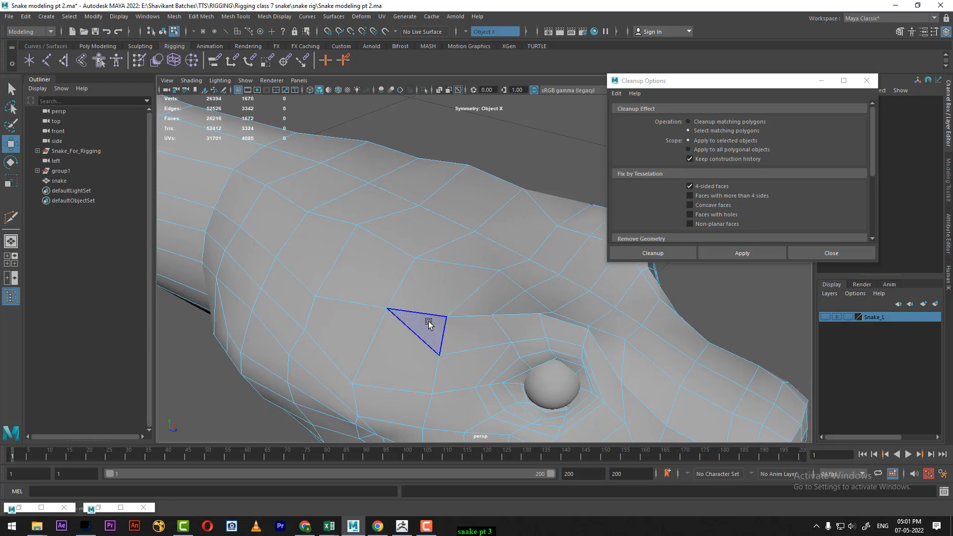
click(423, 314)
shift+right_drag(482, 233, 534, 314)
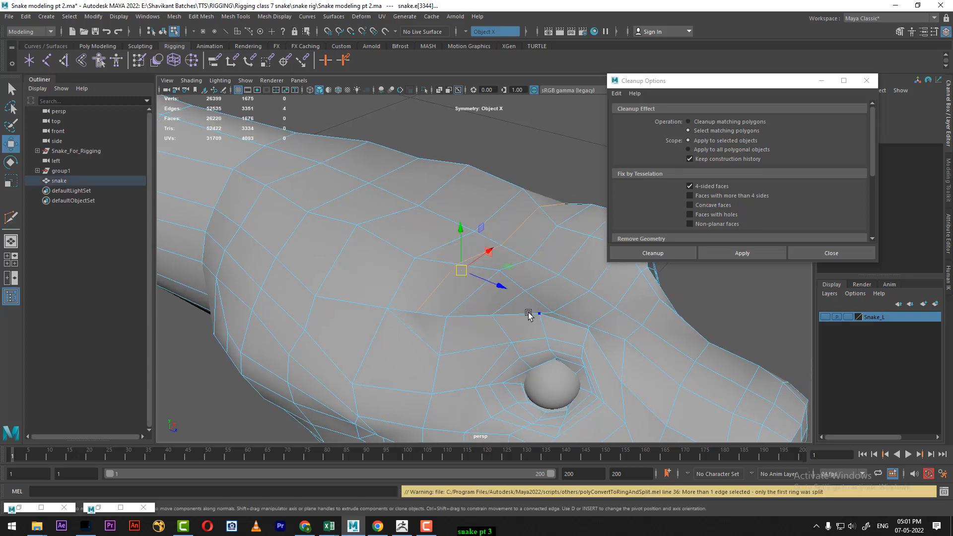
ctrl+right_drag(515, 210, 484, 201)
- Select the snake's 4-sided faces again through Cleanup and examine the faces left out around the eye
right_drag(443, 241, 494, 243)
click(743, 253)
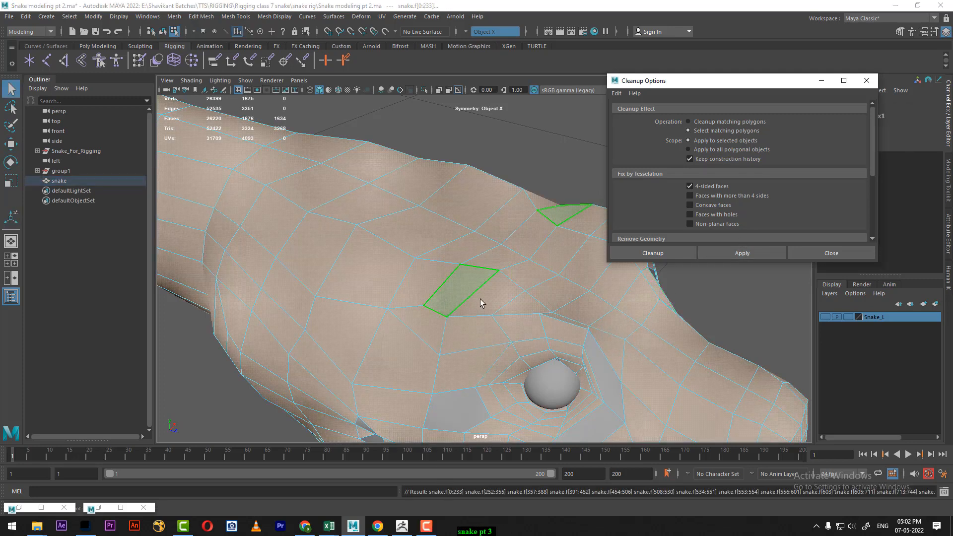
alt+middle_drag(482, 335, 428, 301)
alt+right_drag(481, 314, 485, 316)
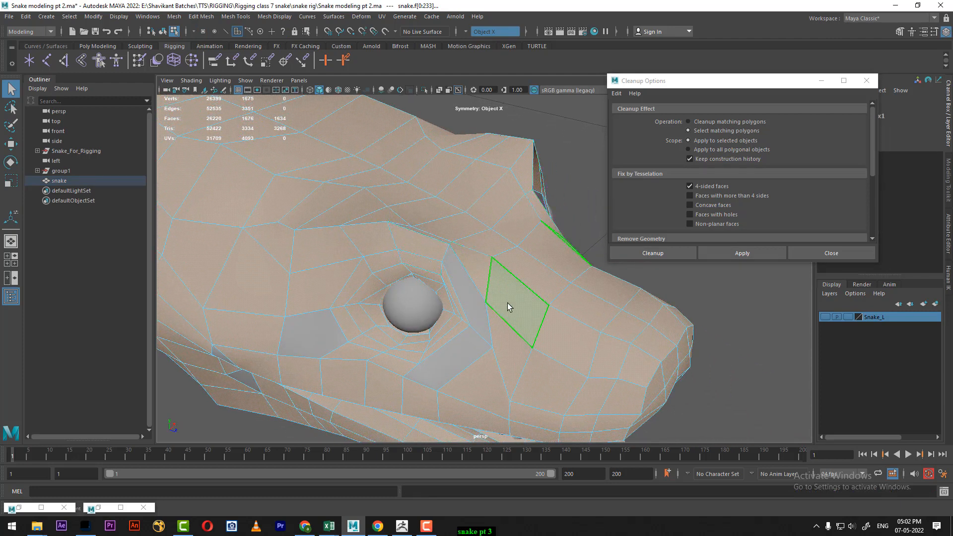
alt+middle_drag(478, 334, 561, 305)
alt+right_drag(498, 320, 501, 324)
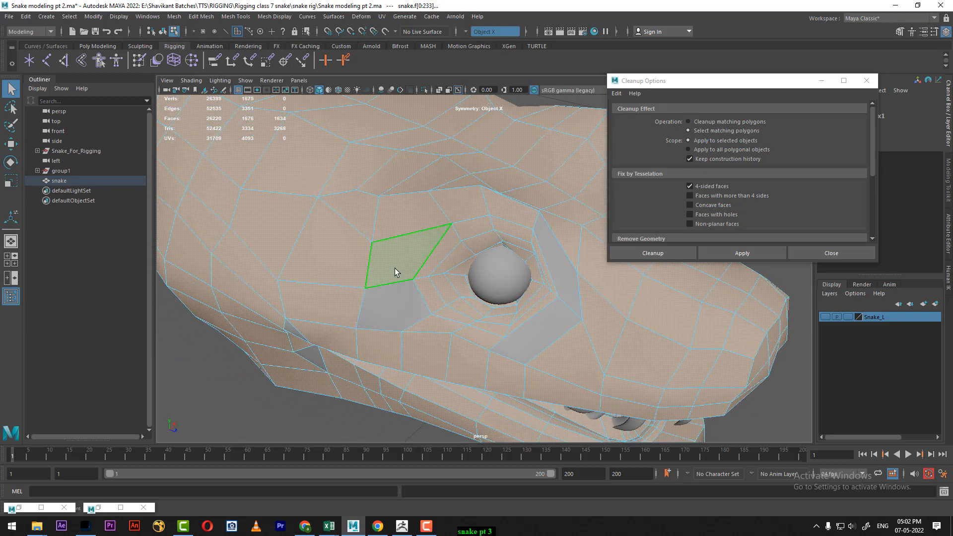
- With Multi-Cut, cut from the lower edge behind the eye back through the neighbouring face and up to the vertex of the earlier cut
right_drag(402, 240, 437, 234)
shift+right_click(435, 262)
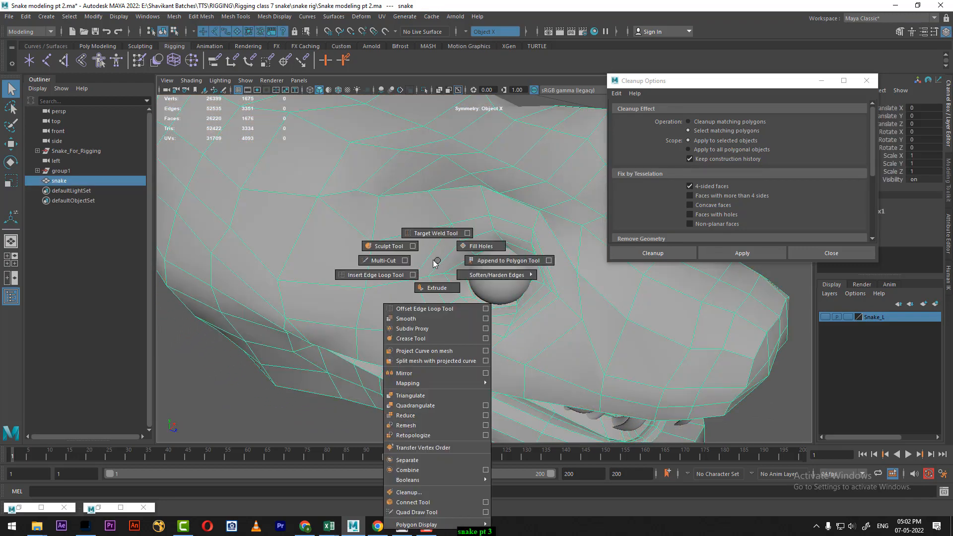
click(383, 261)
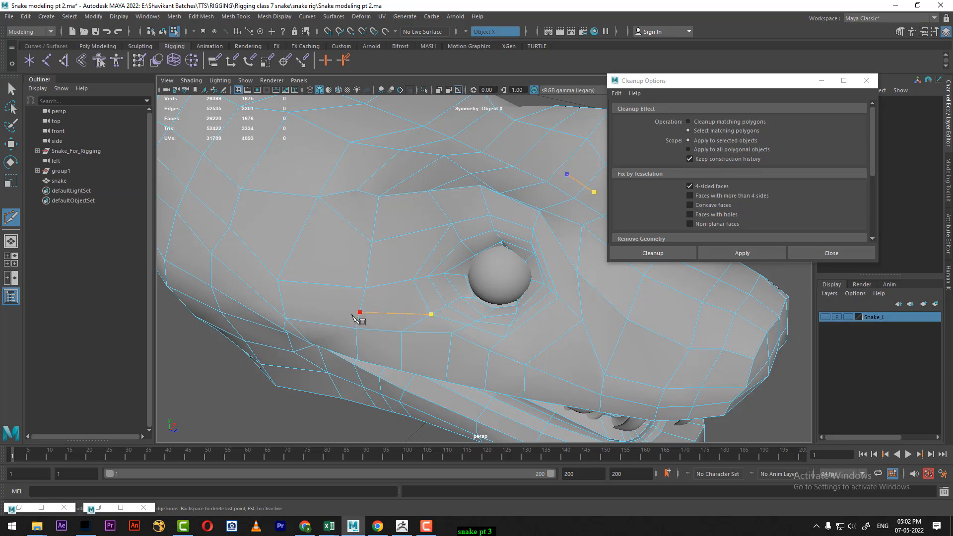
alt+drag(352, 315, 410, 312)
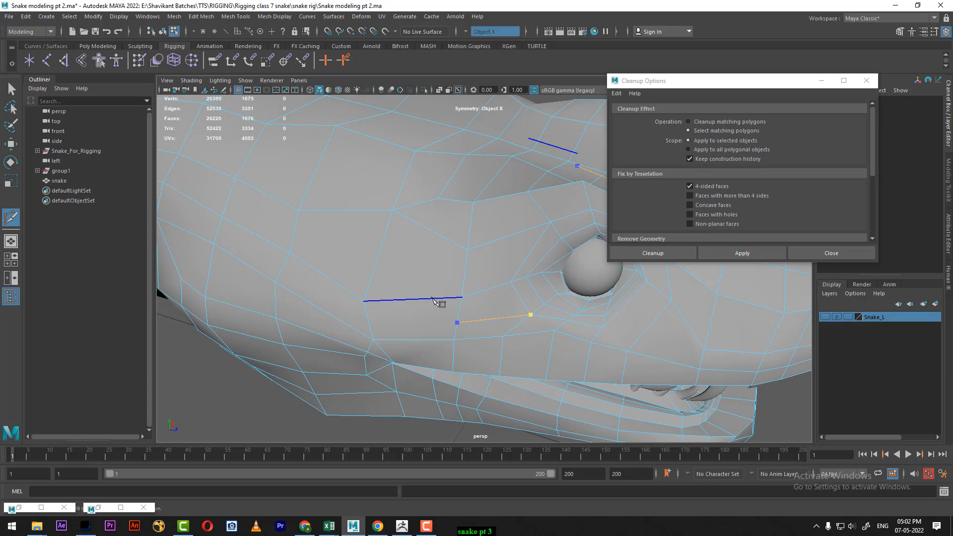
click(418, 300)
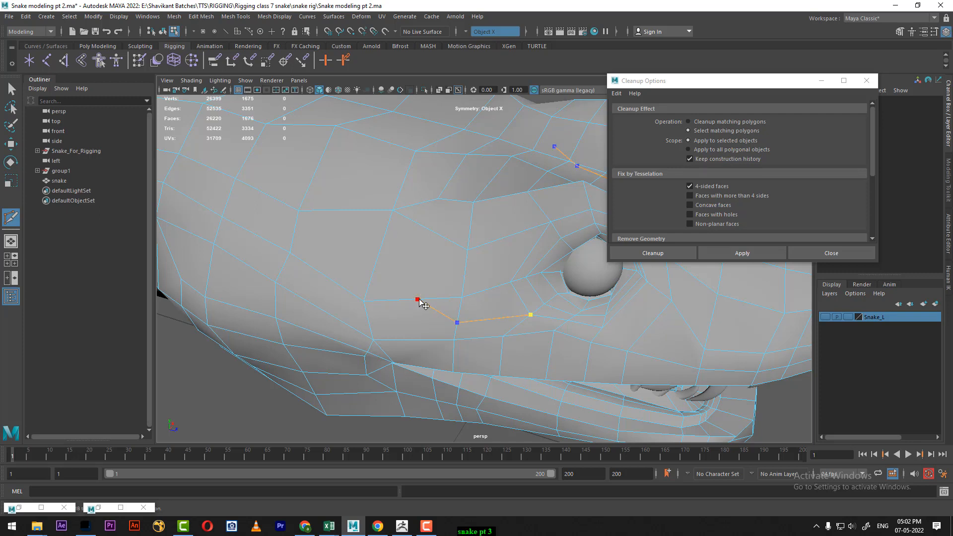
click(470, 249)
key(Return)
- Delete the leftover diagonal edge behind the eye and the edge loop split across the top of the head
key(w)
right_drag(464, 253, 464, 214)
click(447, 239)
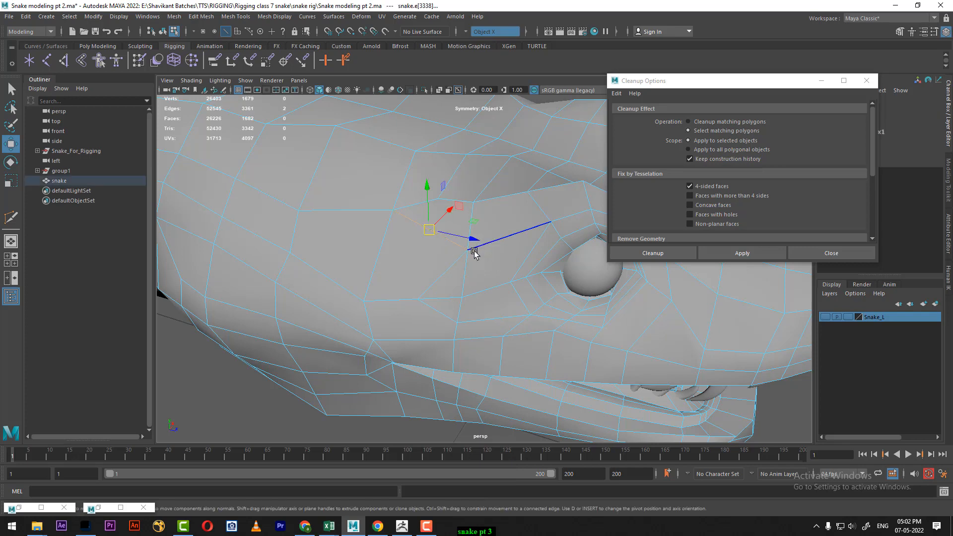
key(Delete)
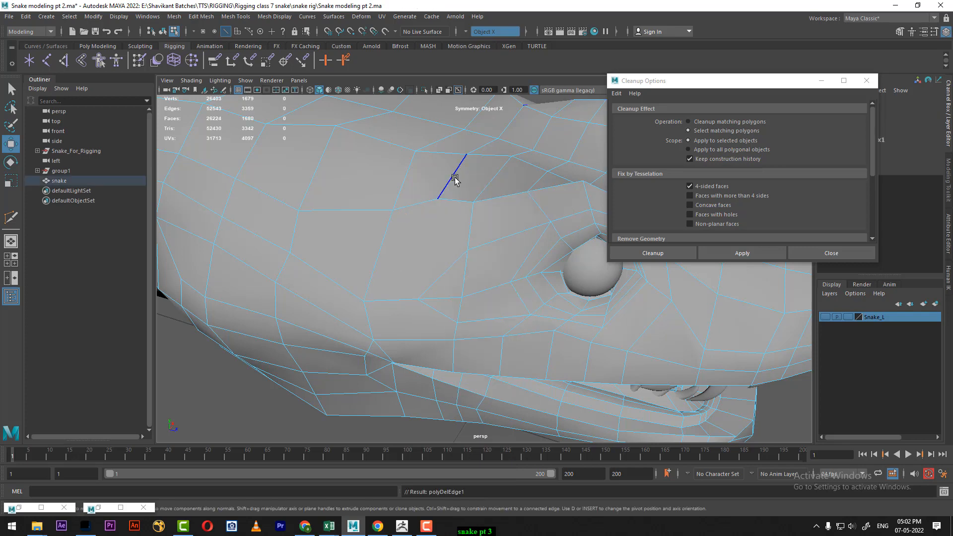
click(456, 180)
shift+right_drag(485, 181, 480, 239)
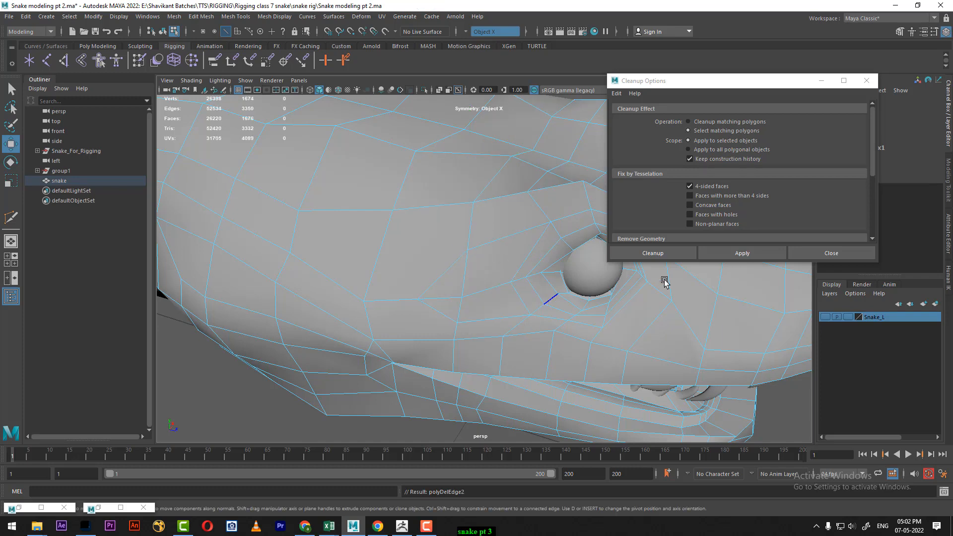
- Recheck the 4-sided faces with Cleanup and cut an edge from the middle of the diagonal behind the eye up to the brow-line vertex
click(742, 253)
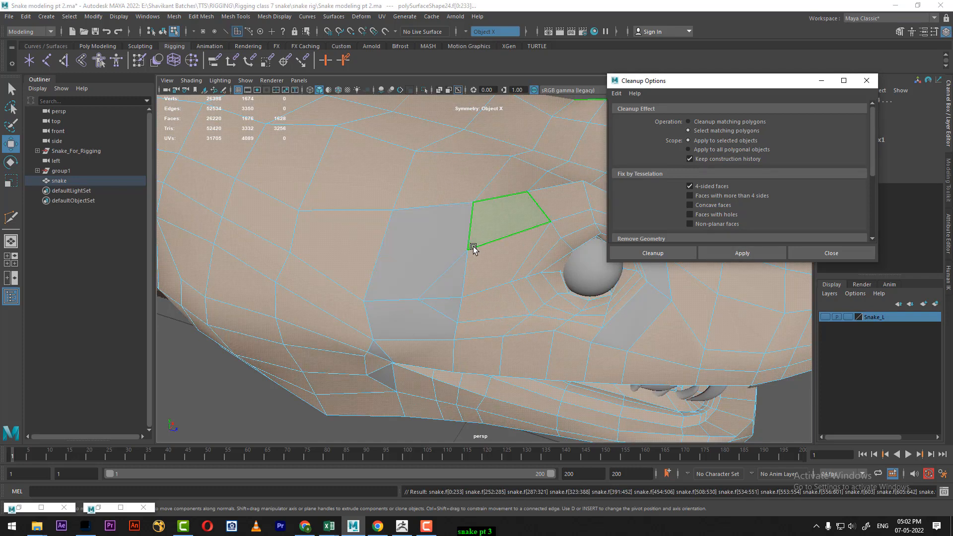
alt+middle_drag(486, 260, 470, 256)
right_drag(456, 239, 485, 218)
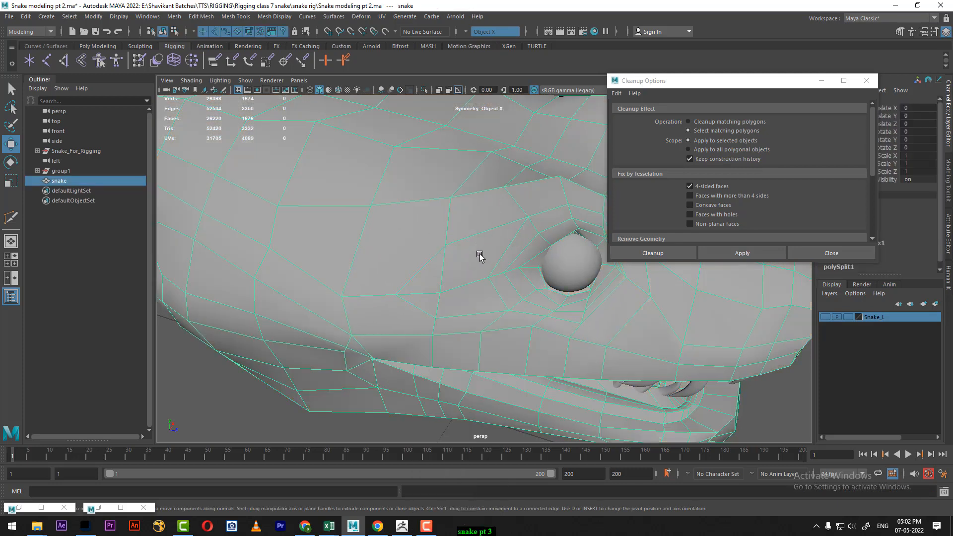
shift+right_drag(486, 235, 439, 263)
click(551, 133)
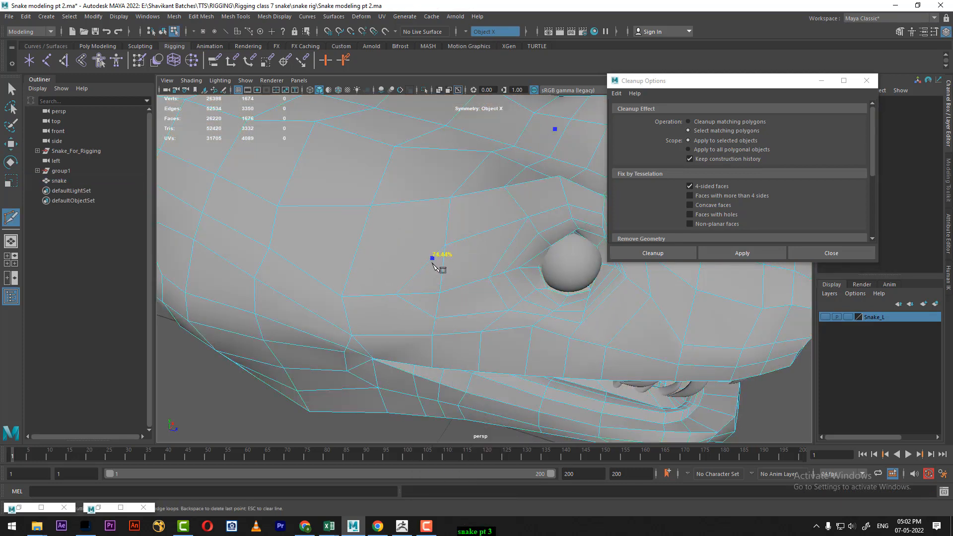
click(372, 205)
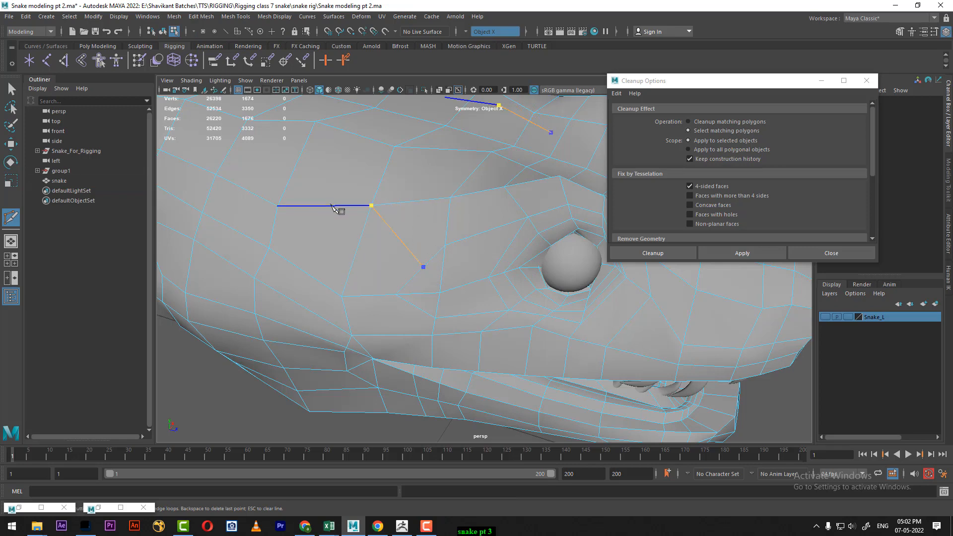
right_click(331, 206)
click(421, 240)
- Apply Average Vertices to the new vertex in the middle of the diagonal behind the eye
key(w)
right_drag(486, 217, 435, 213)
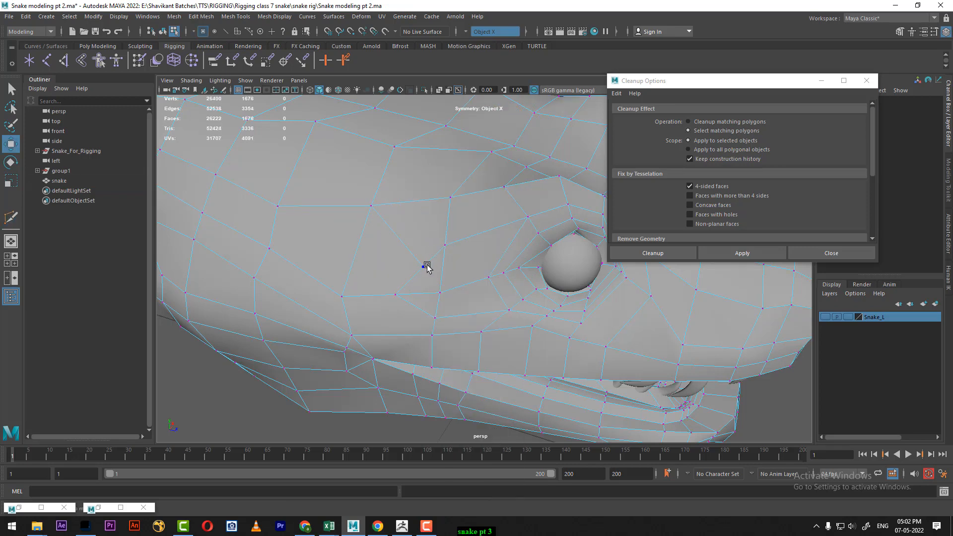
click(423, 267)
shift+right_drag(439, 257, 499, 226)
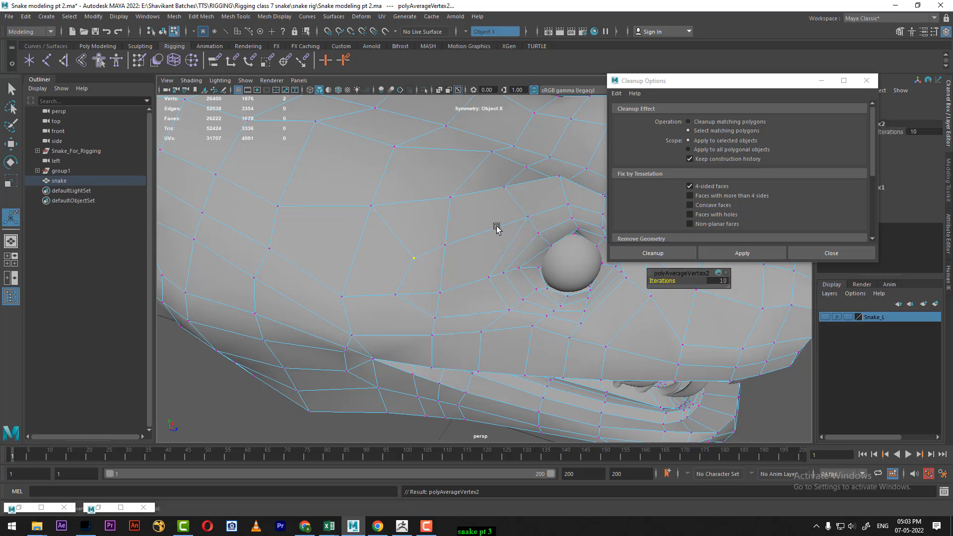
- With Multi-Cut, cut an edge from the middle of the short lower edge behind the eye to the vertex above the mouth corner
alt+drag(468, 264, 449, 213)
right_drag(450, 213, 404, 200)
click(551, 141)
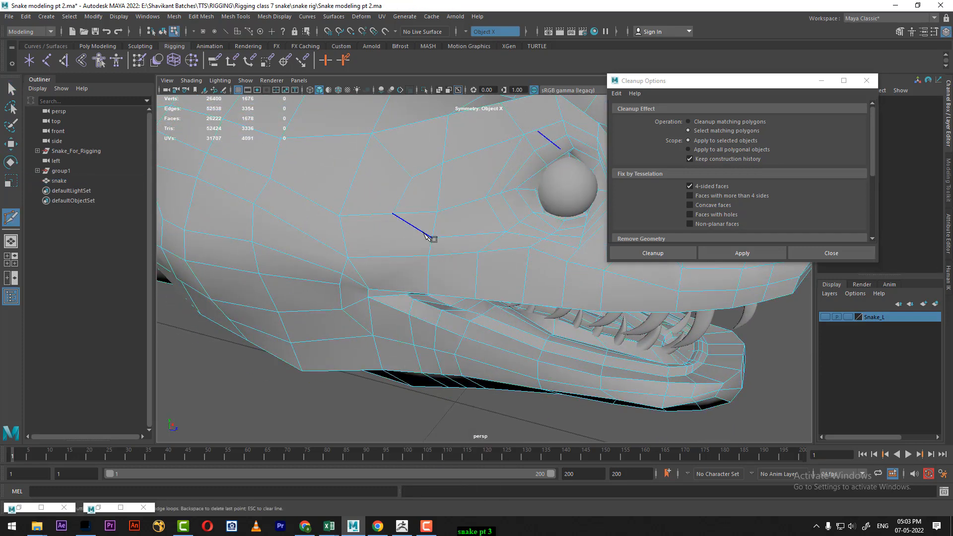
click(413, 226)
click(348, 257)
key(Return)
- Average the new vertex on the lower edge between the eye and the mouth corner
key(w)
right_drag(425, 204, 388, 203)
click(411, 226)
- Select the 4-sided faces again through Cleanup and examine the faces left out in front of the eye
right_drag(381, 241, 462, 185)
click(732, 253)
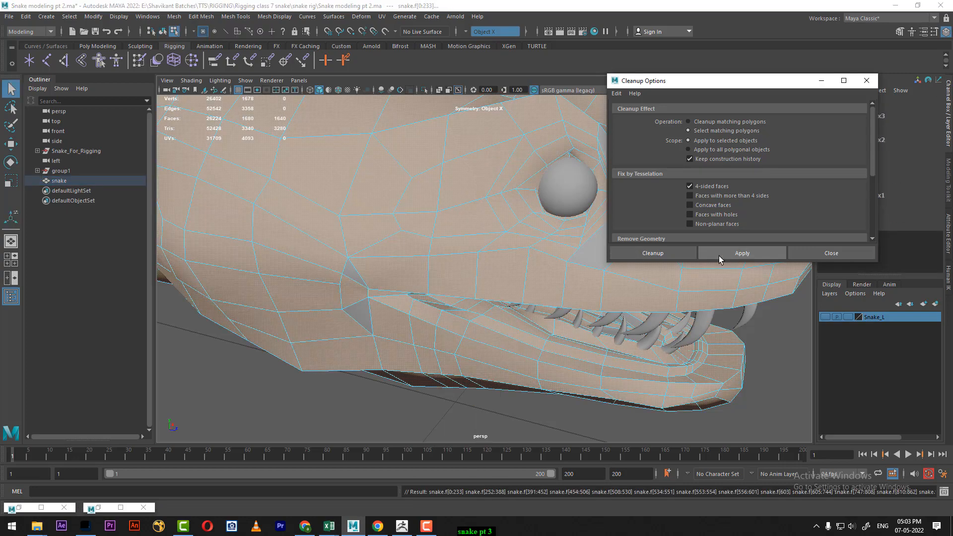
alt+drag(455, 230, 453, 277)
alt+right_drag(450, 274, 487, 270)
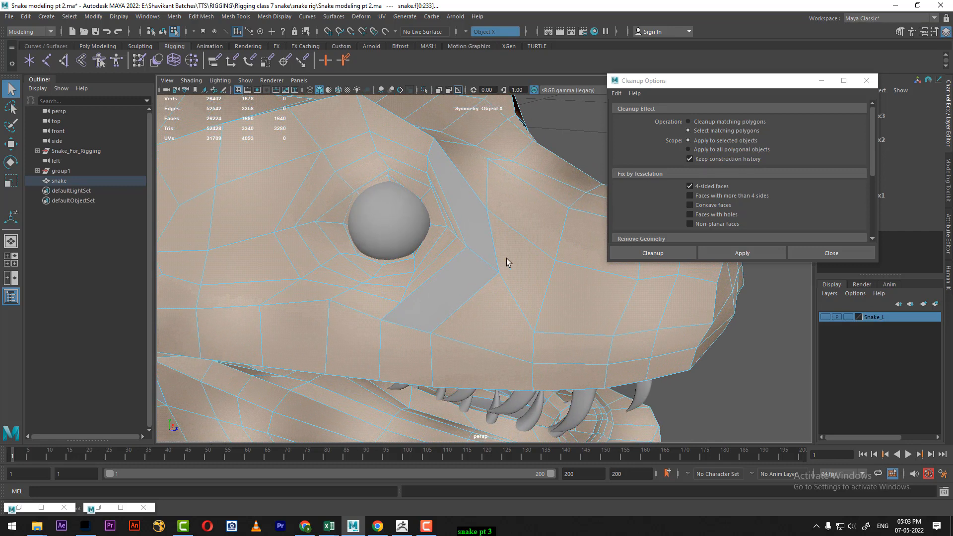
- With Multi-Cut, connect the vertex at the upper front of the eye to the nearest vertex on the side of the snout
right_drag(499, 238, 505, 231)
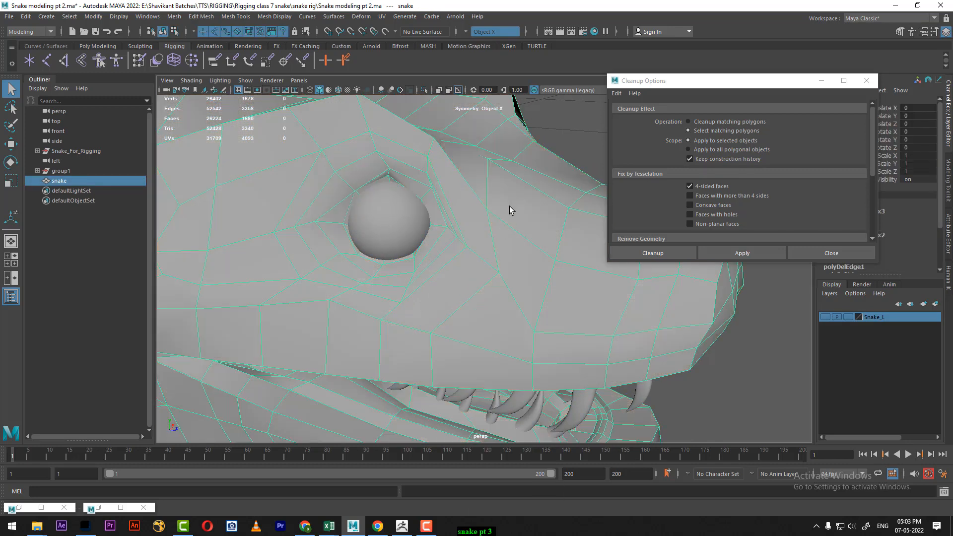
shift+right_drag(520, 189, 460, 191)
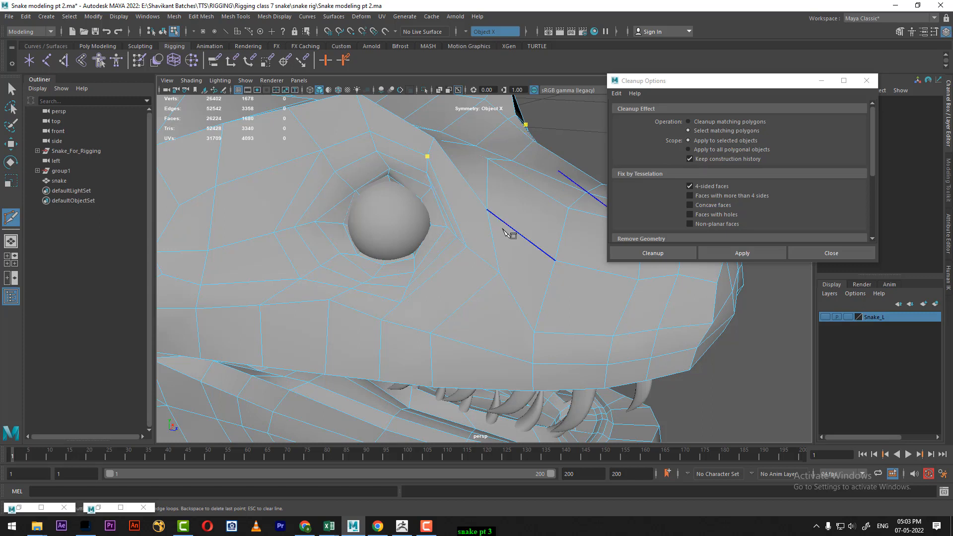
drag(492, 232, 505, 191)
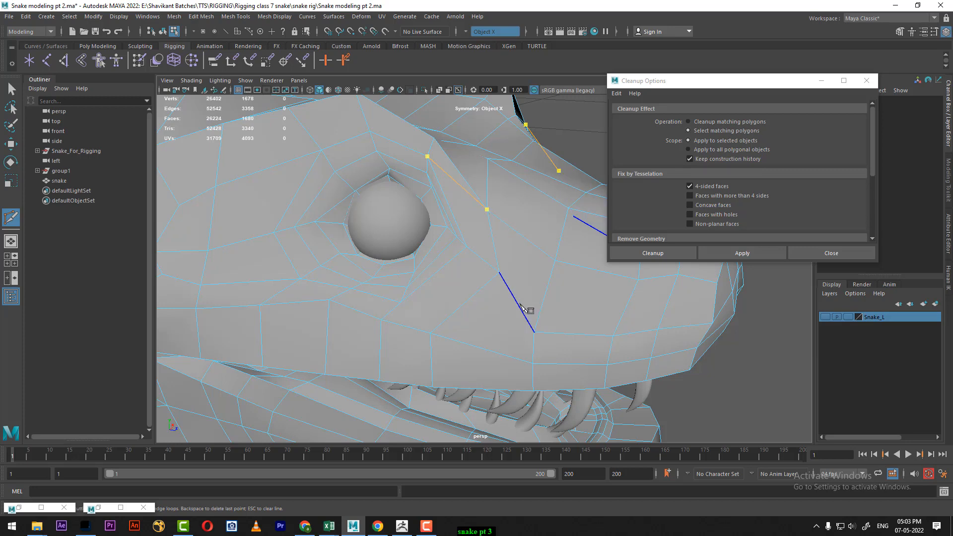
- Reselect the 4-sided faces through Cleanup, and try to cut from the vertex below the front of the eye to the vertex above the lip
click(737, 254)
drag(428, 284, 390, 318)
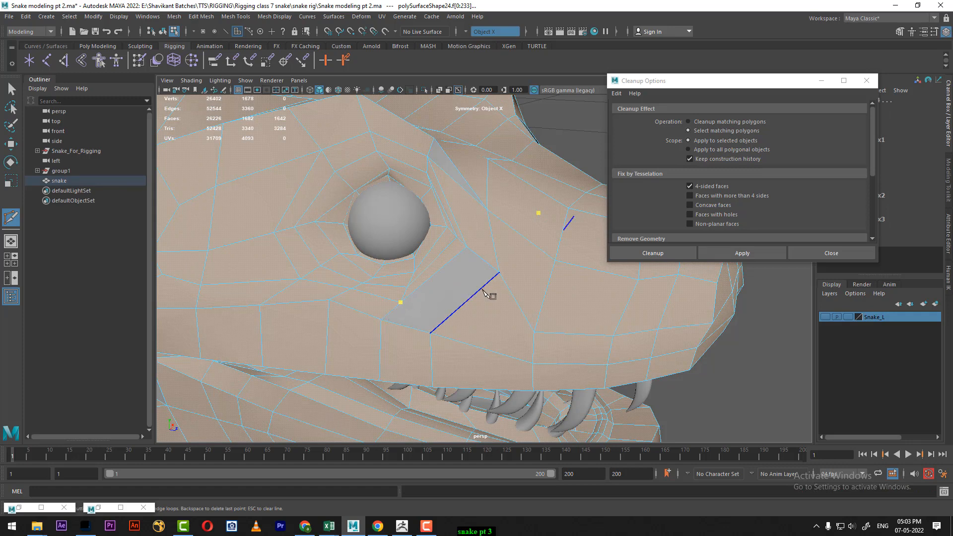
click(499, 273)
click(431, 333)
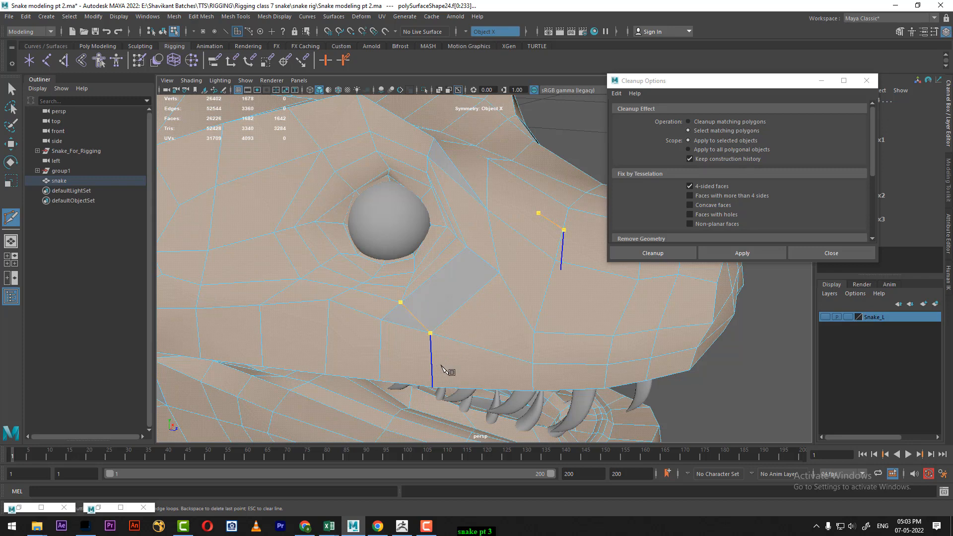
right_click(460, 358)
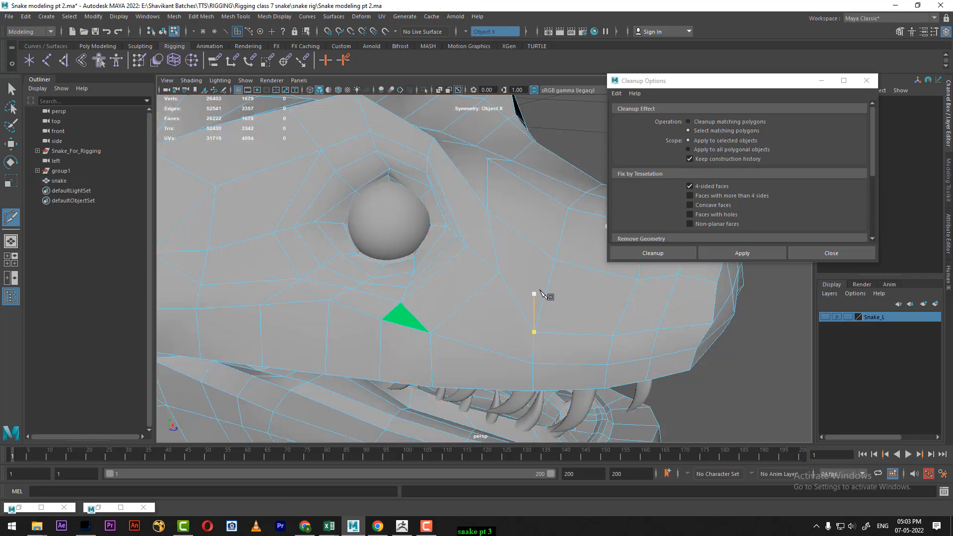
right_drag(470, 255, 513, 271)
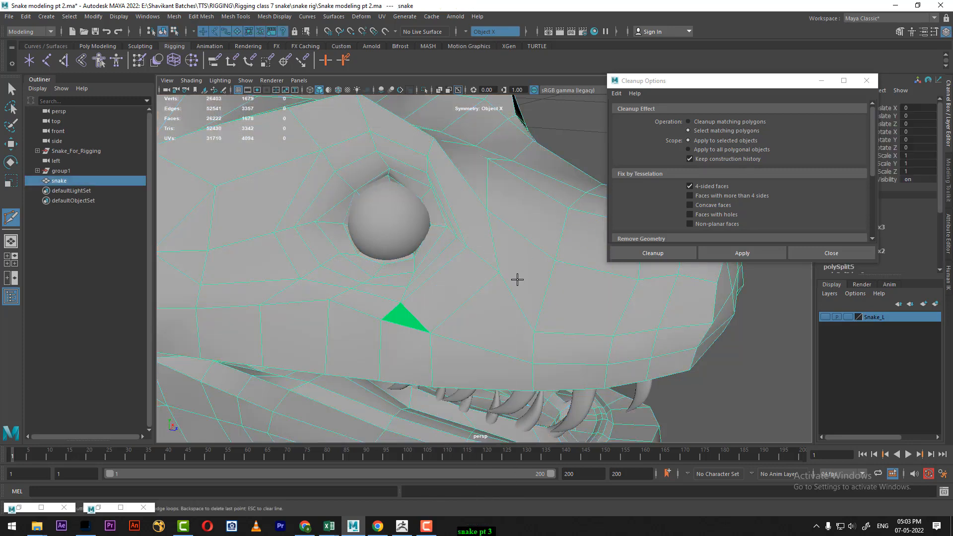
click(499, 273)
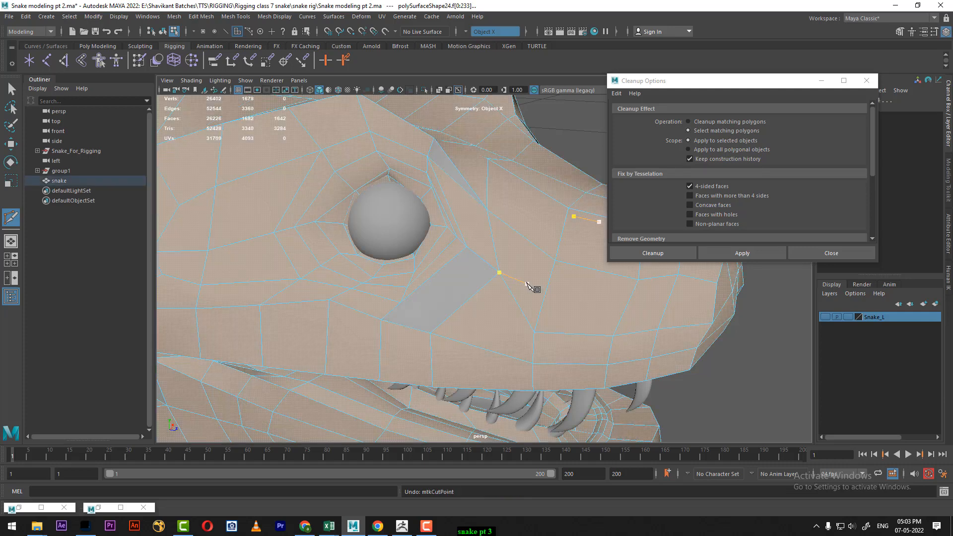
- With Multi-Cut, cut from the vertex below the front of the eye to the middle of the diagonal edge ahead of it on the upper jaw
key(w)
alt+drag(502, 263, 505, 265)
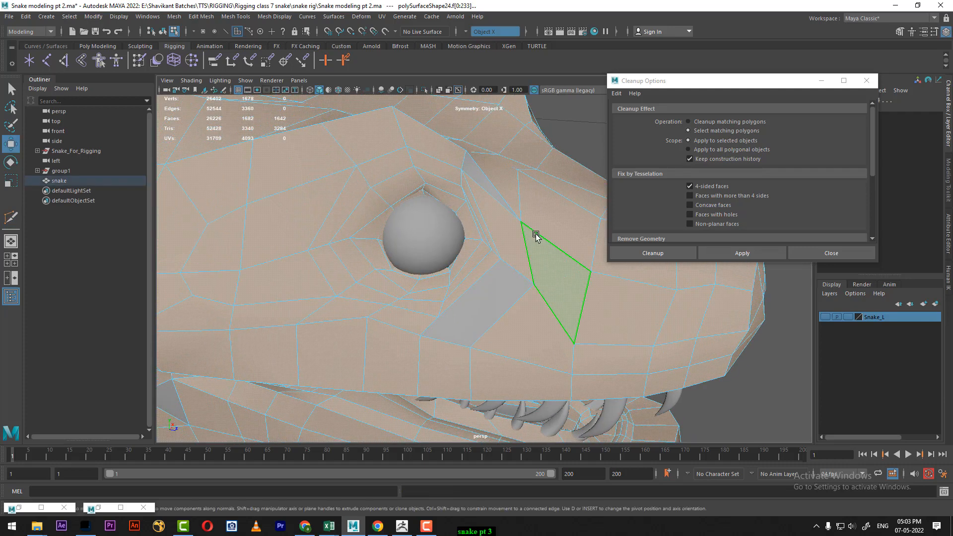
right_drag(526, 241, 524, 320)
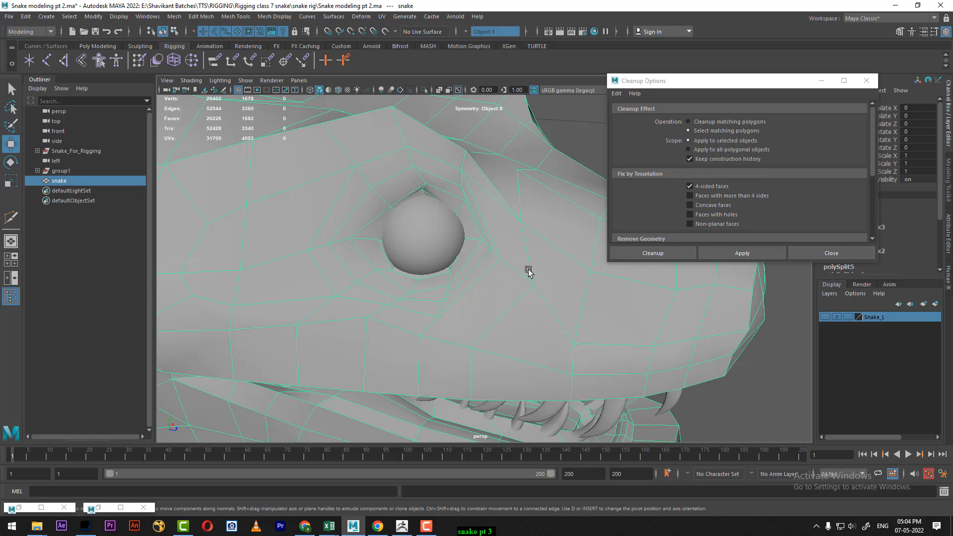
alt+drag(529, 272, 482, 266)
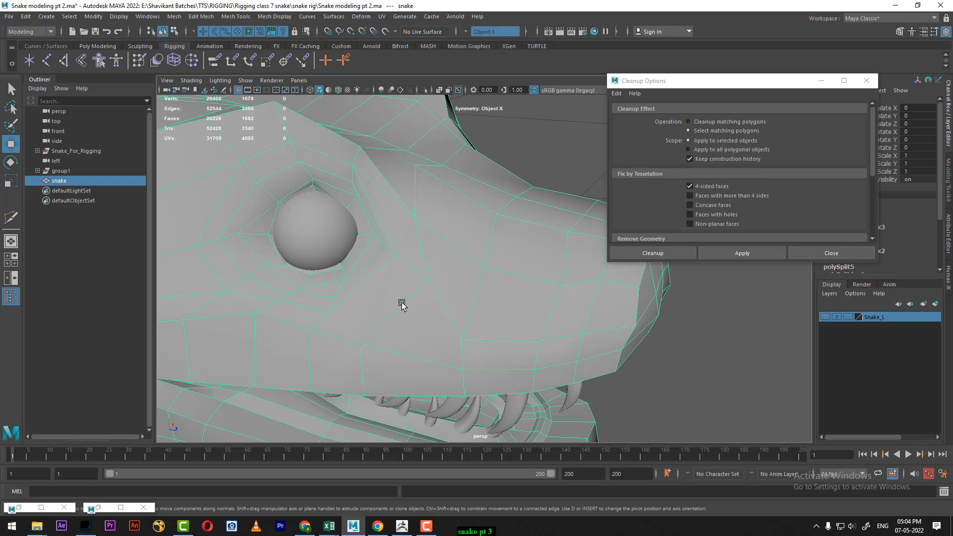
shift+right_drag(441, 257, 400, 258)
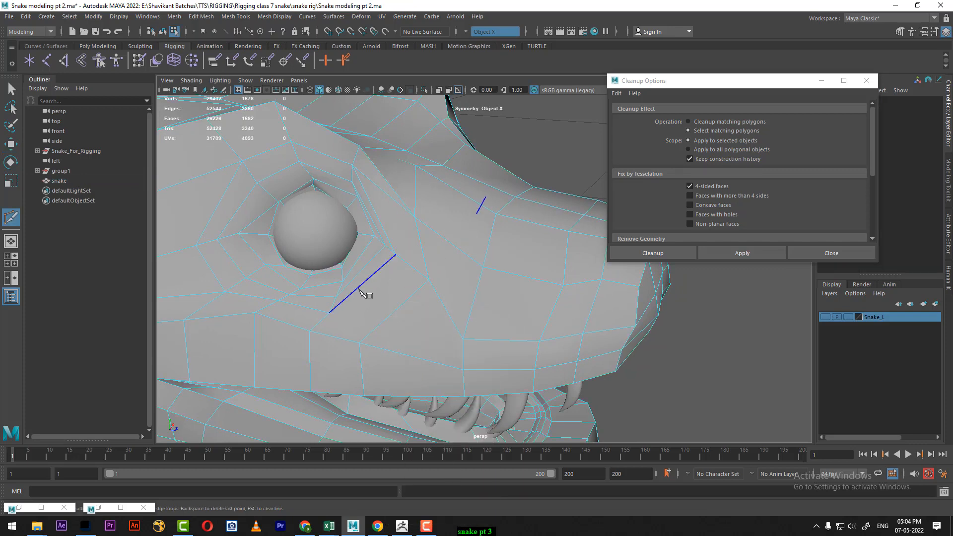
click(397, 314)
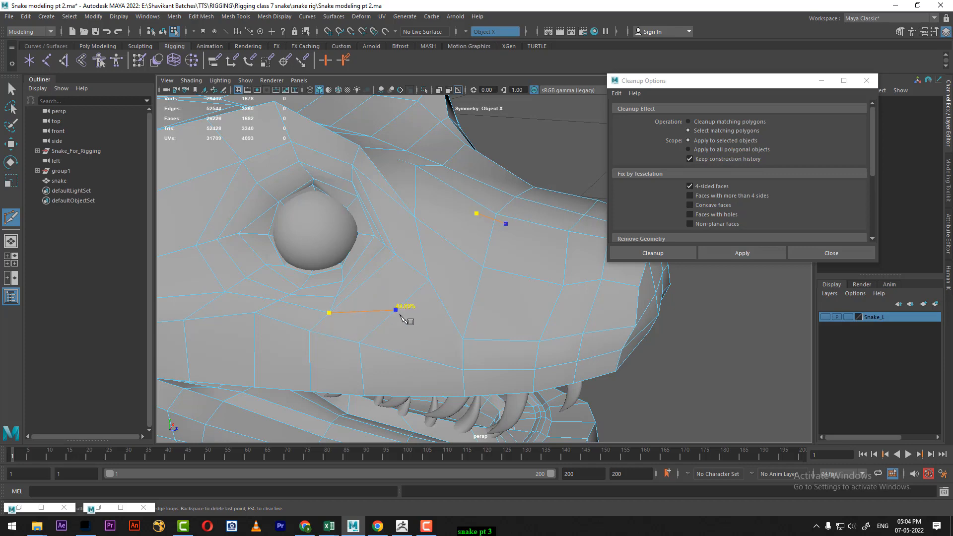
right_click(485, 311)
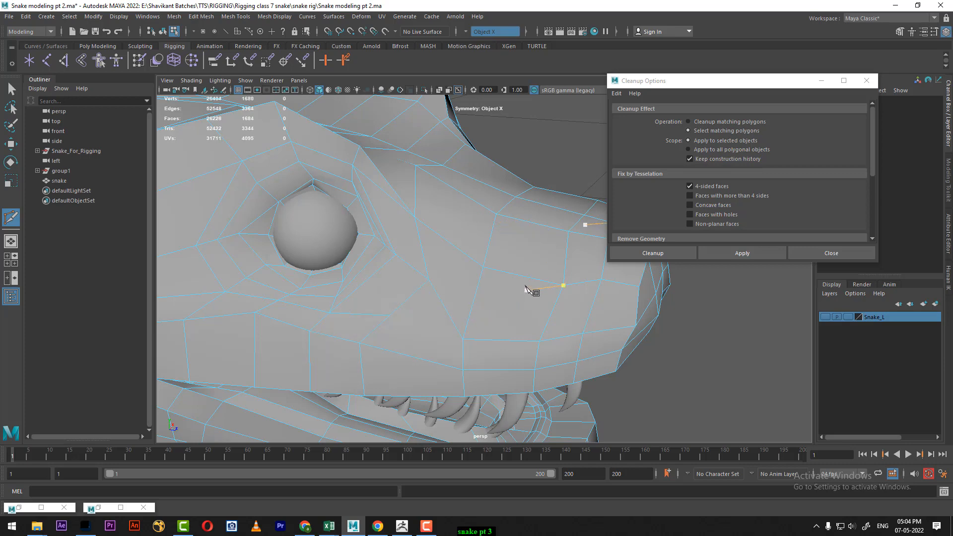
- Return to the whole snake mesh and select its 4-sided faces through Cleanup
key(w)
right_drag(487, 238, 496, 256)
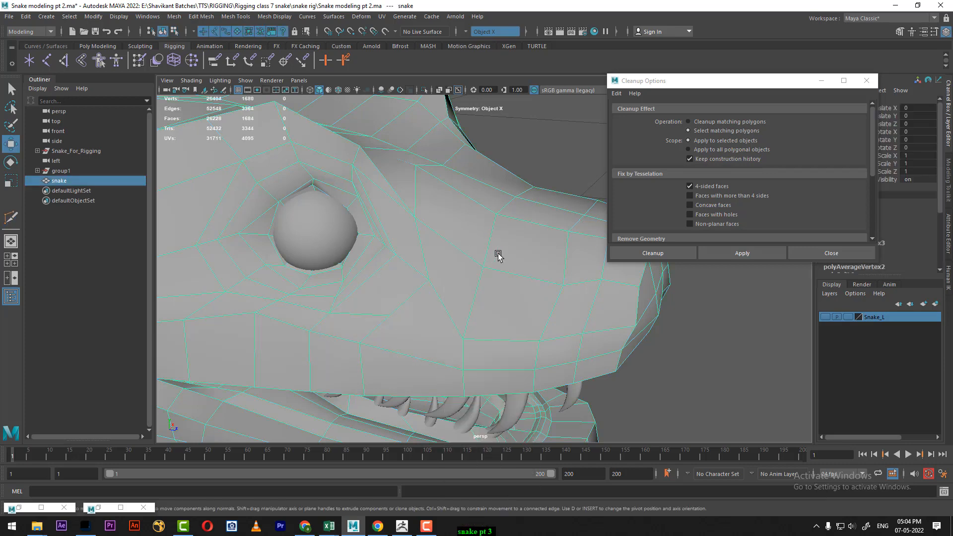
click(745, 252)
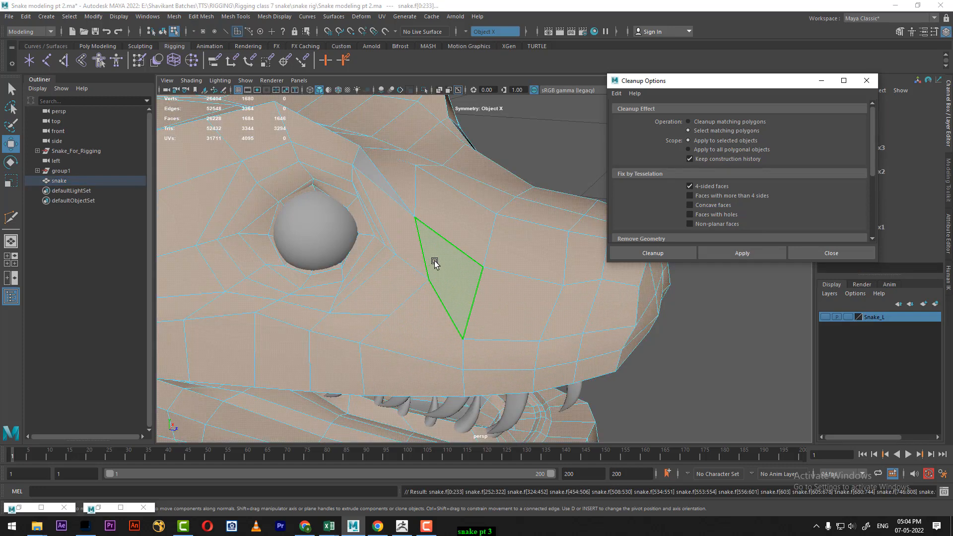
- With Multi-Cut, cut from the vertex at the upper front of the eye to a point on the steep edge along the side of the snout
right_drag(435, 262, 381, 209)
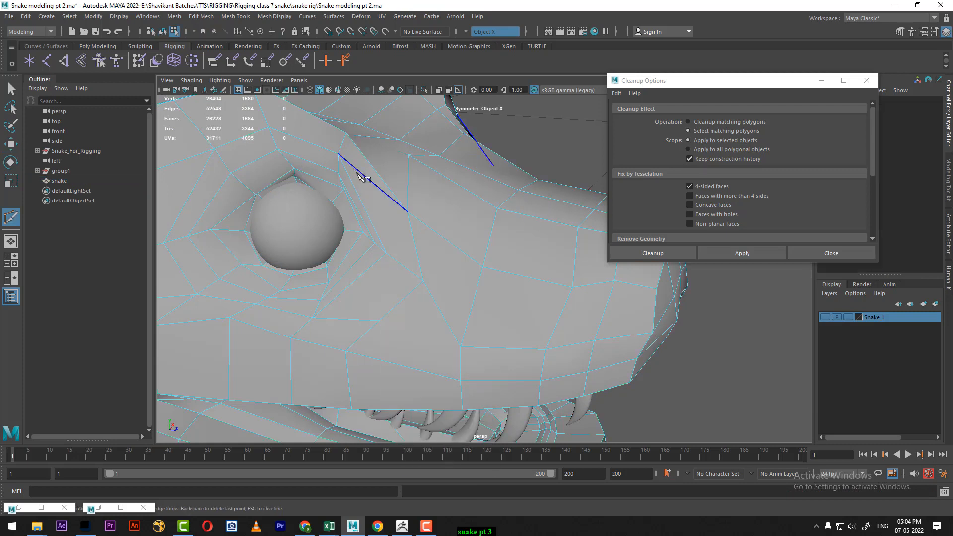
click(338, 154)
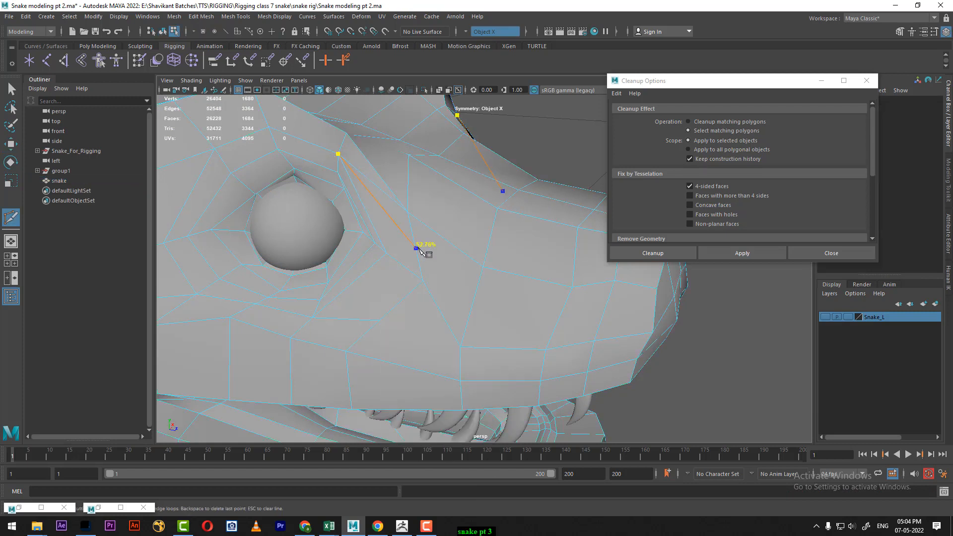
click(423, 258)
right_click(424, 259)
key(w)
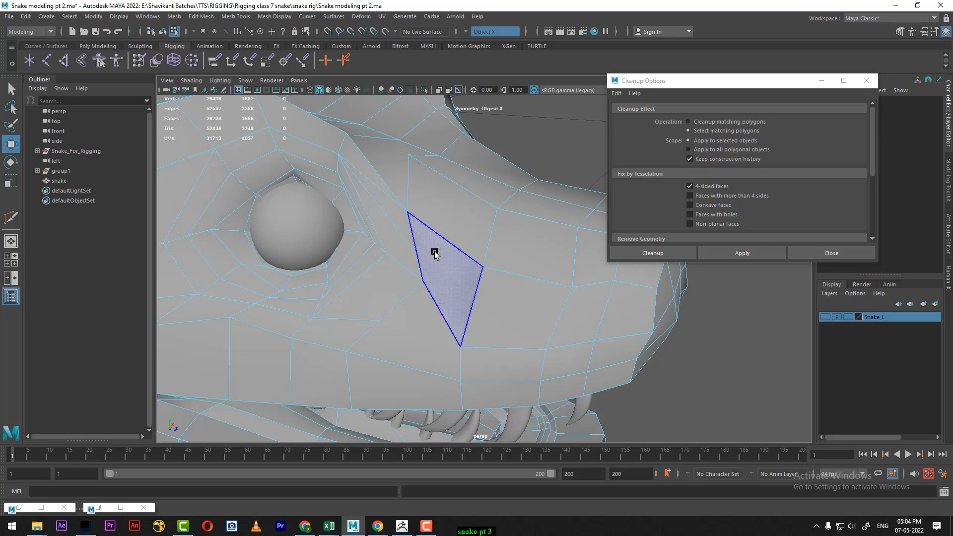
- Delete the short diagonal edge beside the new cut and select the 4-sided faces again through Cleanup
right_drag(435, 242, 437, 219)
click(382, 191)
click(742, 254)
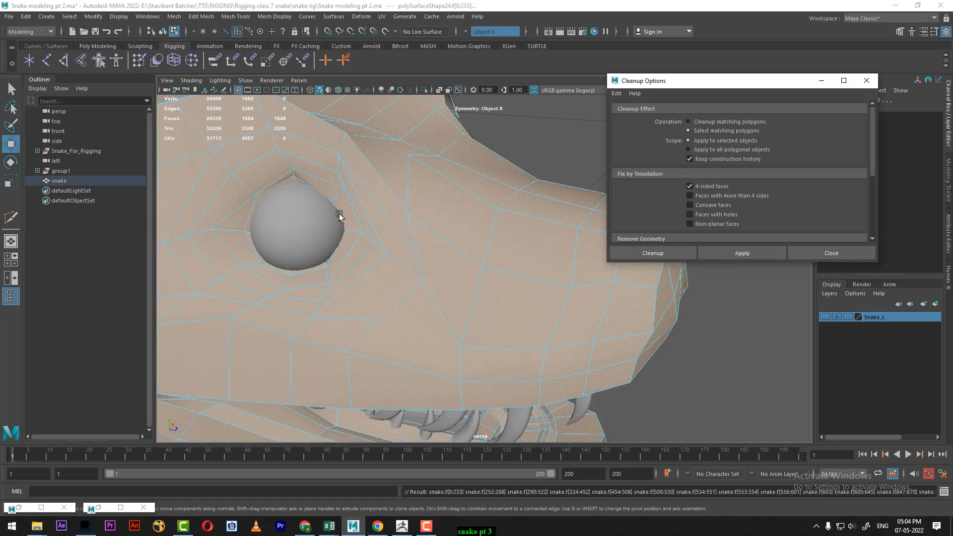
- Insert two lengthwise edge loops along the snout, one through its lower side face row and one through the row just above the lip
click(452, 249)
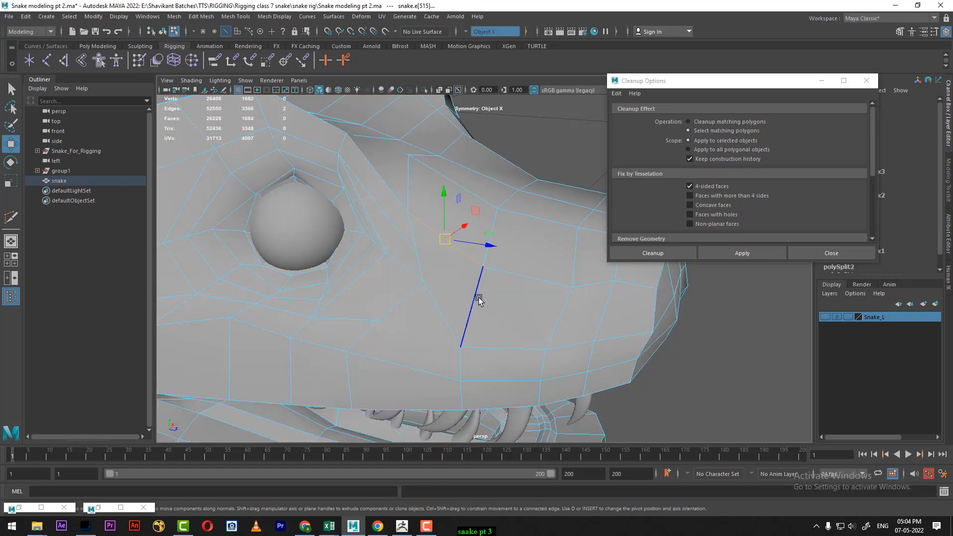
click(479, 300)
alt+drag(484, 305, 470, 302)
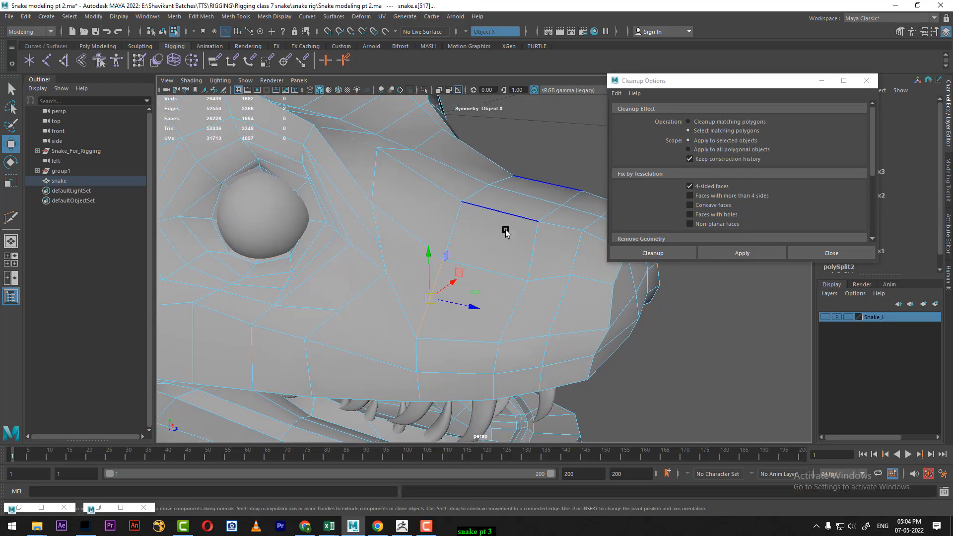
shift+right_drag(505, 232, 604, 291)
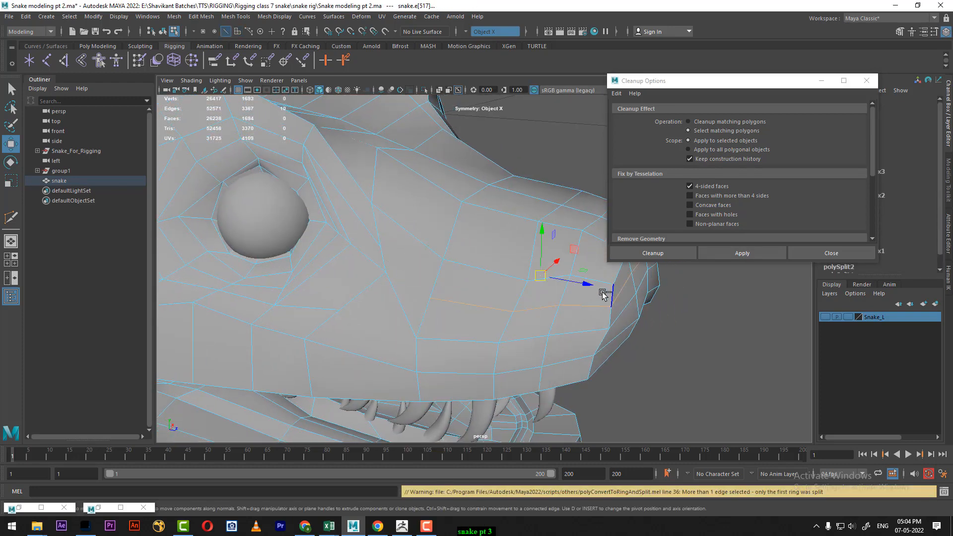
click(423, 353)
key(g)
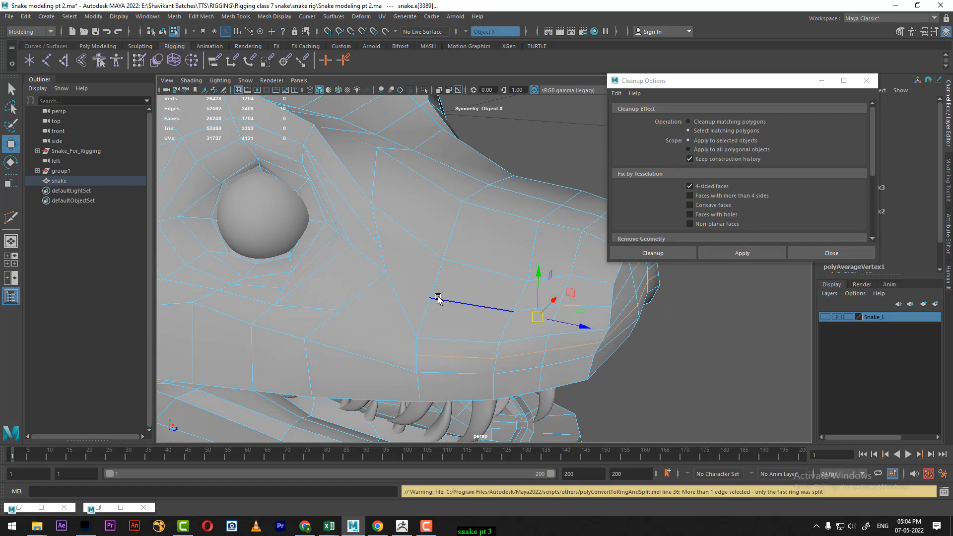
- Switch to the left view, frame the snout, and hide the green wireframe shapes surrounding the head
key(space)
drag(487, 293, 444, 281)
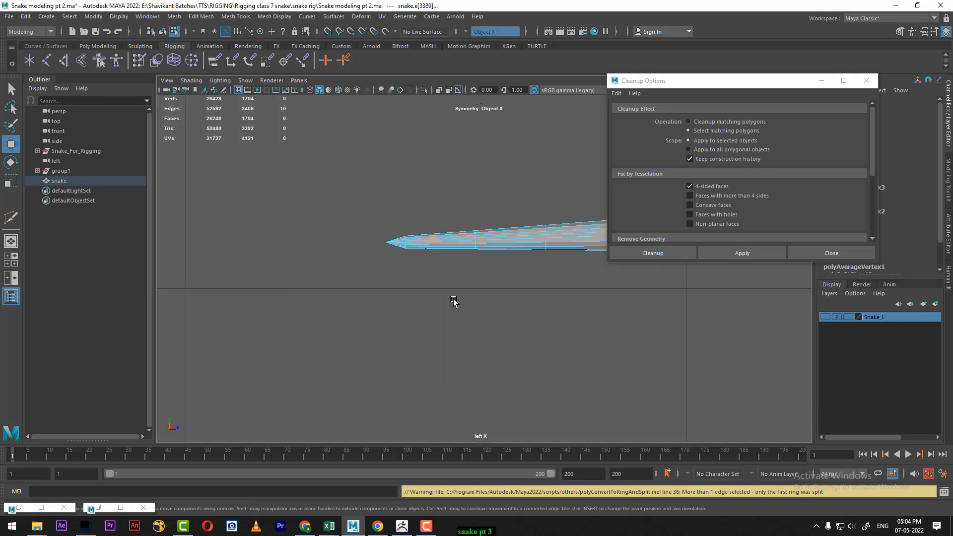
key(f)
scroll(464, 290, up, 3)
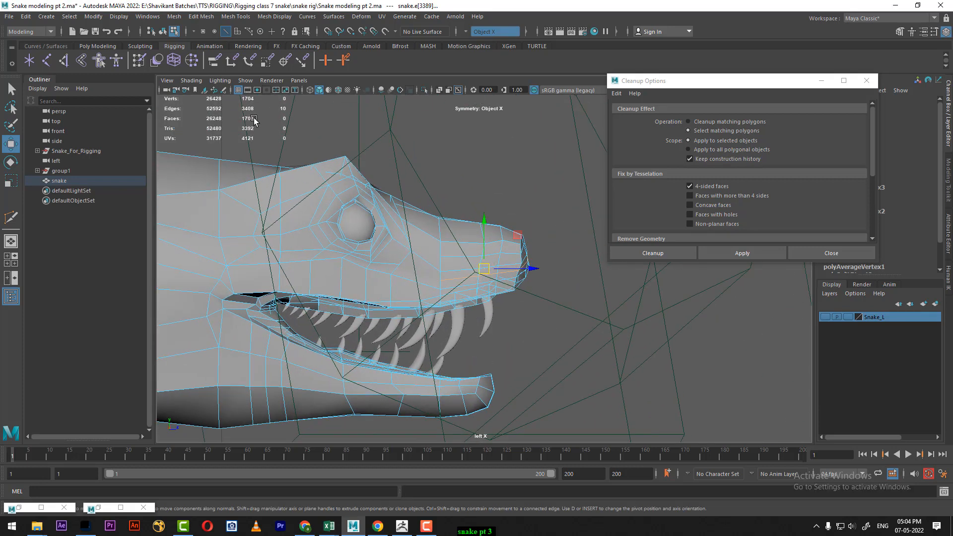
click(245, 80)
click(268, 222)
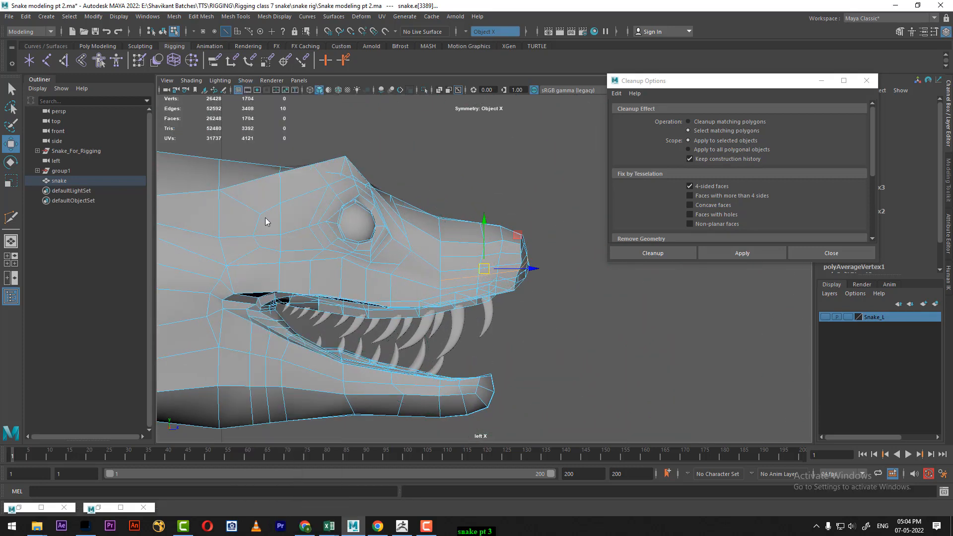
scroll(531, 326, up, 5)
scroll(353, 323, up, 3)
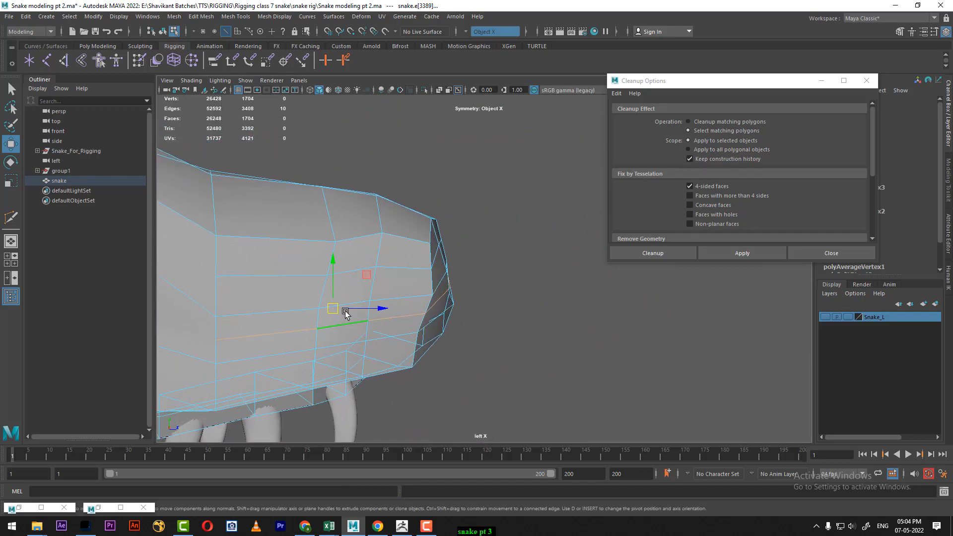
- Nudge the lengthwise edge loops on the side of the snout one at a time to even out their spacing
drag(339, 309, 340, 308)
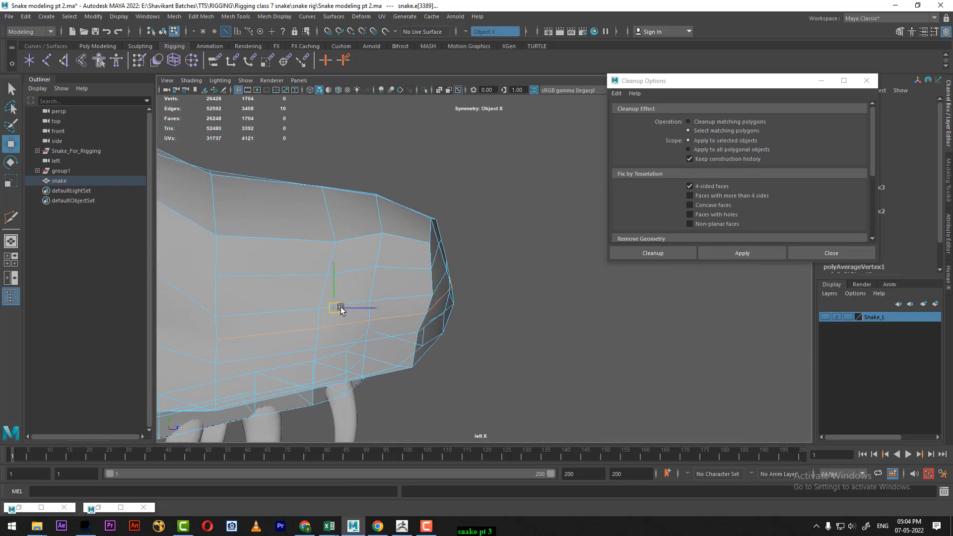
double_click(404, 272)
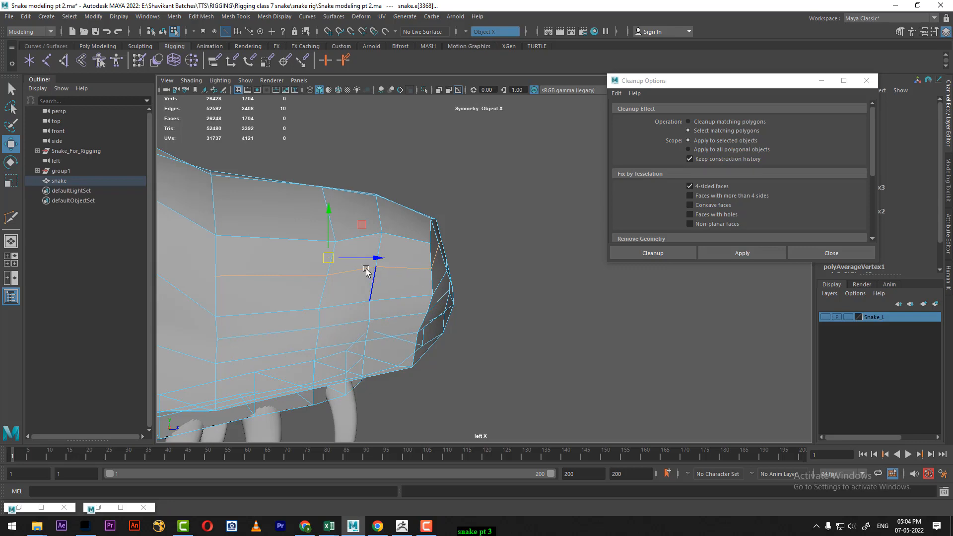
drag(330, 258, 332, 259)
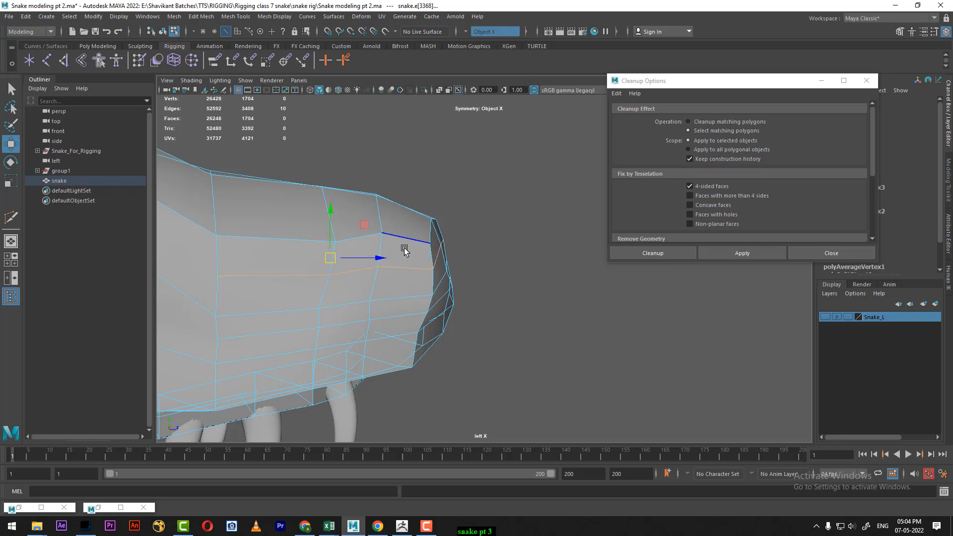
double_click(442, 288)
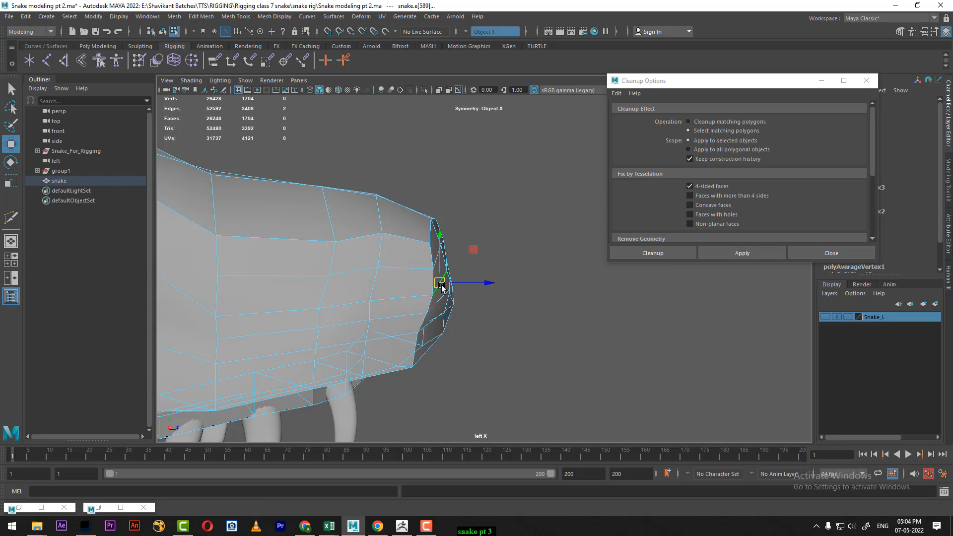
scroll(334, 315, down, 5)
drag(375, 199, 453, 326)
scroll(451, 370, up, 6)
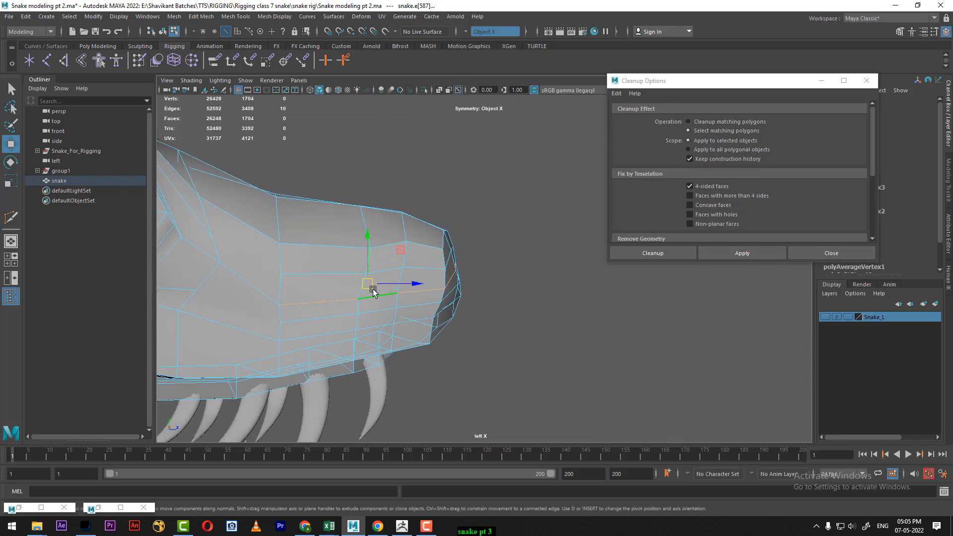
drag(373, 292, 372, 290)
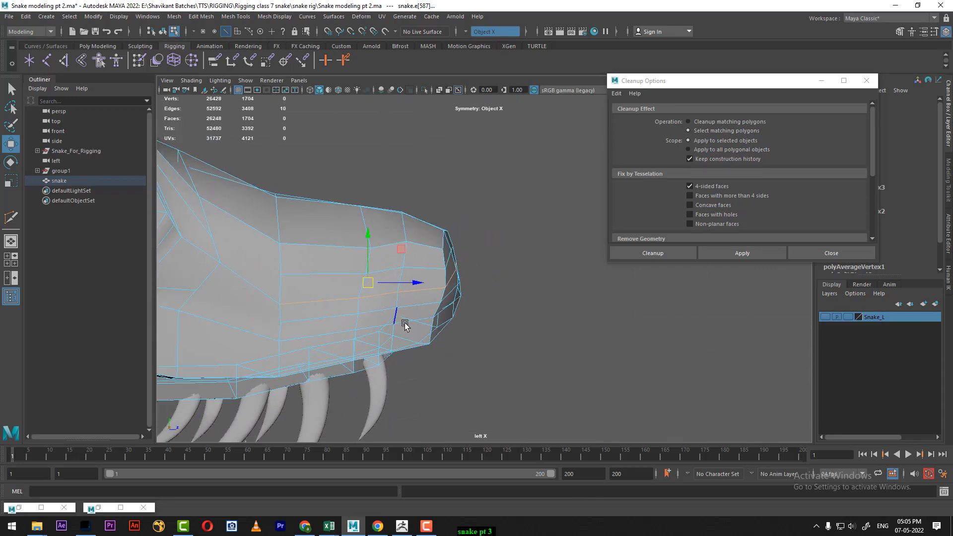
- Return to the perspective view and show the snake mesh in smooth preview
key(space)
mouse_move(400, 320)
mouse_down()
mouse_move(435, 261)
mouse_move(457, 287)
mouse_up()
key(3)
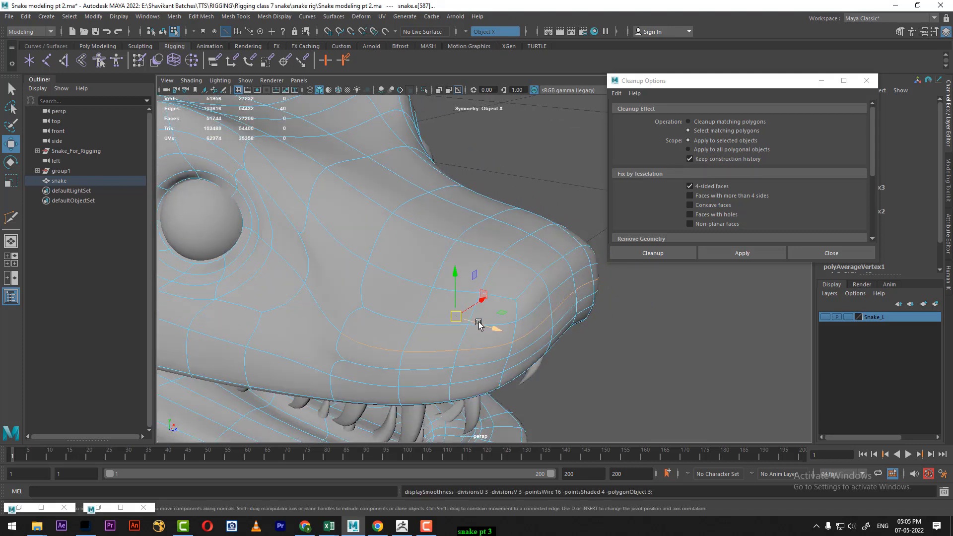
- Return the snake to object mode and show its mesh without smooth preview
right_drag(497, 304, 557, 263)
click(509, 270)
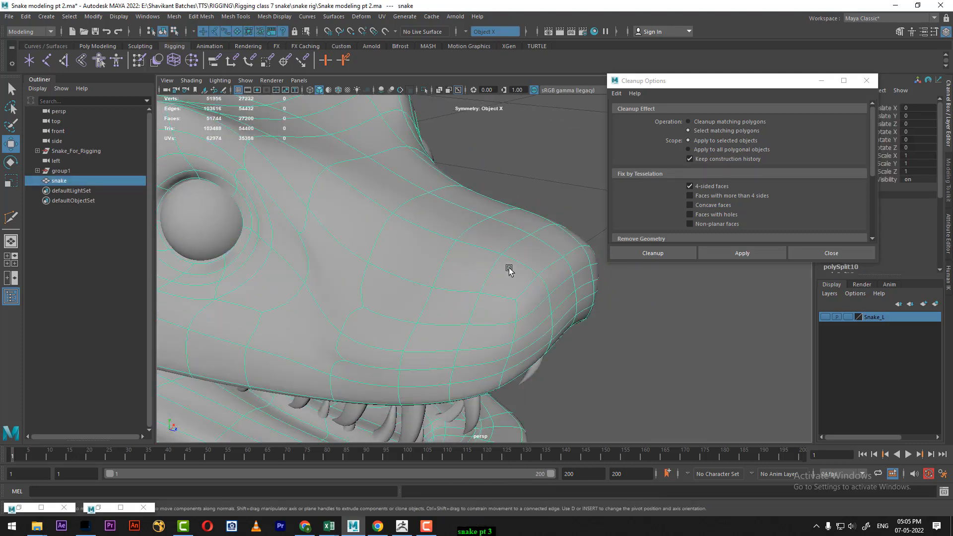
key(1)
alt+drag(422, 289, 434, 288)
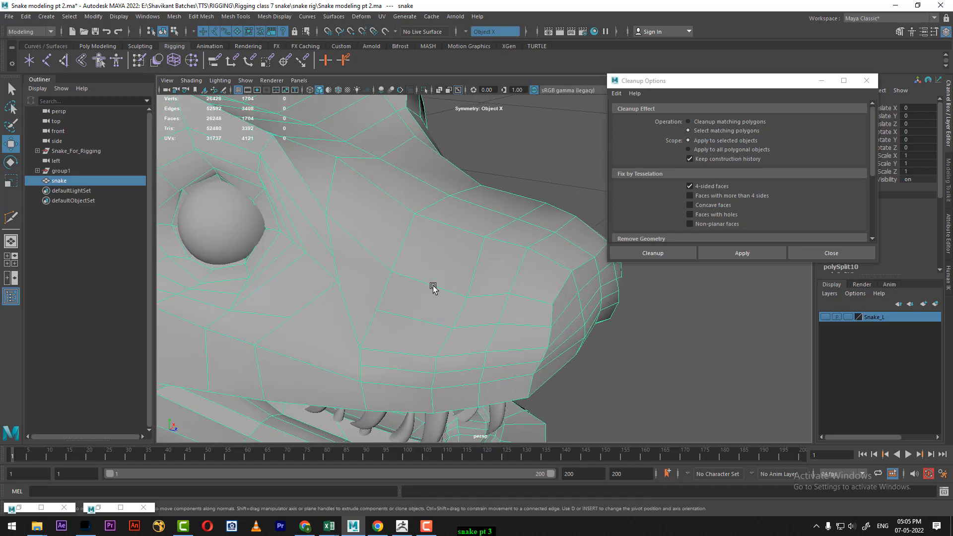
- Multi-cut two diagonal edges between the eye and the snout, linking the cheek vertices to the snout's edge rows
shift+right_drag(480, 220, 416, 223)
click(339, 279)
alt+drag(314, 286, 384, 266)
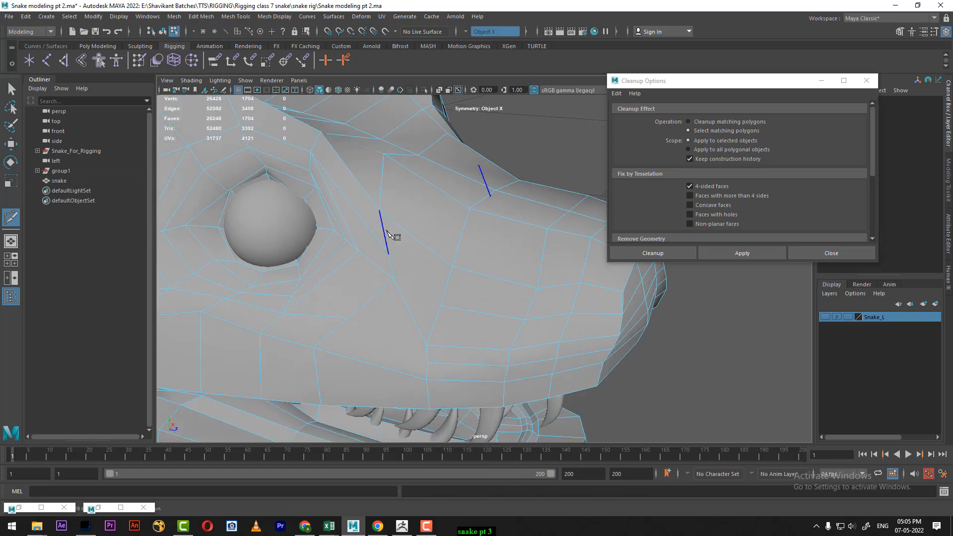
click(389, 254)
click(441, 306)
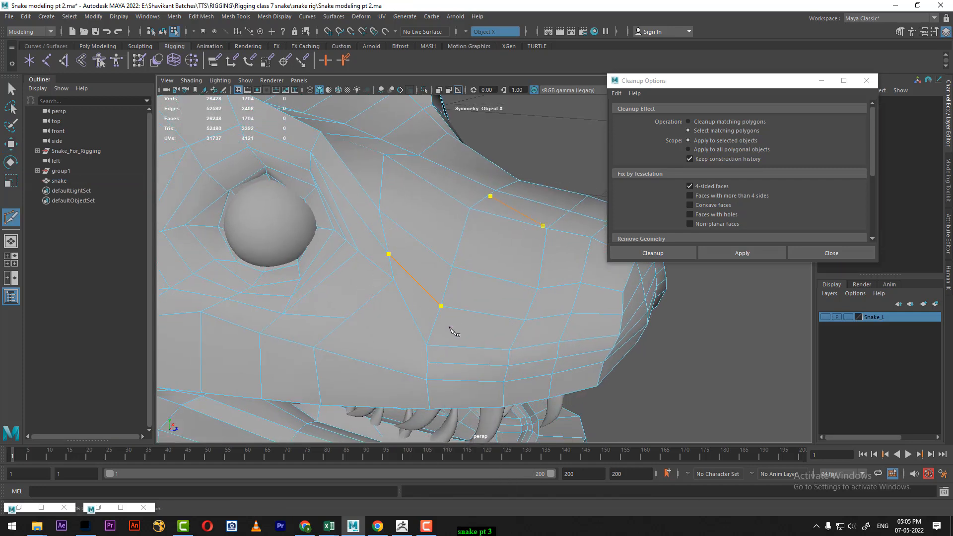
right_click(442, 356)
click(349, 318)
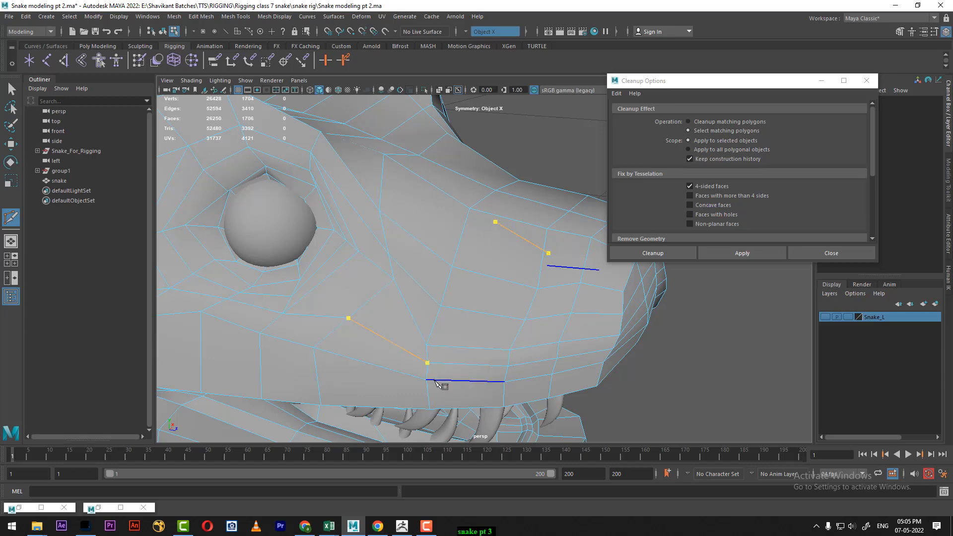
key(w)
- Average the three vertices between the eye and the snout, then return to object mode
right_drag(428, 240, 548, 204)
alt+drag(405, 323, 442, 299)
right_drag(479, 241, 418, 239)
click(500, 262)
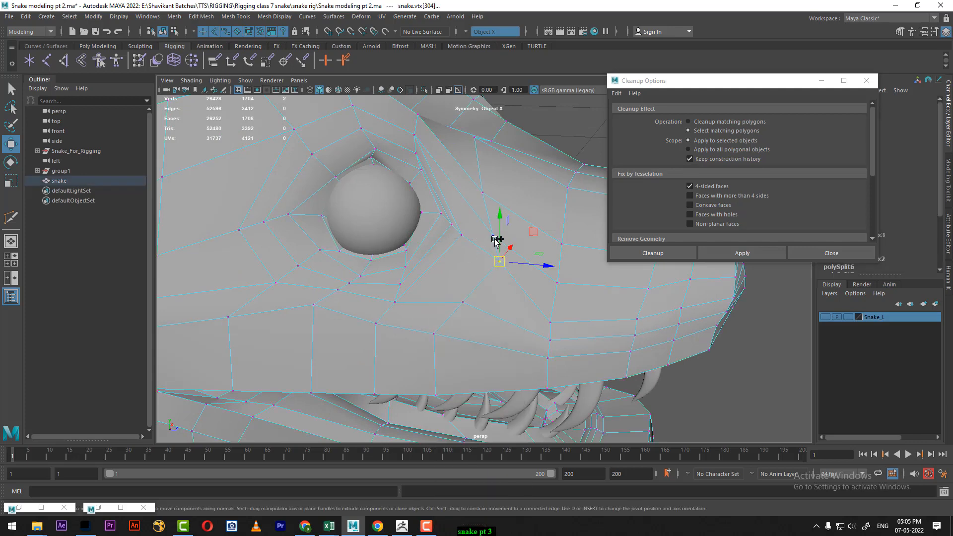
shift+click(493, 236)
shift+click(463, 301)
shift+right_drag(476, 272, 517, 258)
alt+drag(485, 234, 402, 234)
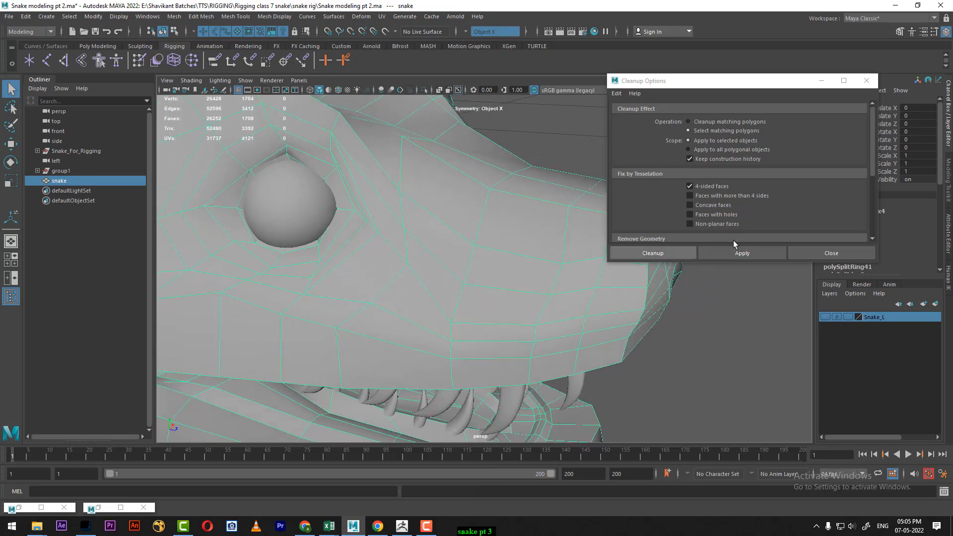
- Select the snake's matching 4-sided faces with Cleanup and examine the mouth corner for faces left unselected
click(736, 255)
scroll(469, 360, down, 5)
alt+drag(403, 348, 445, 322)
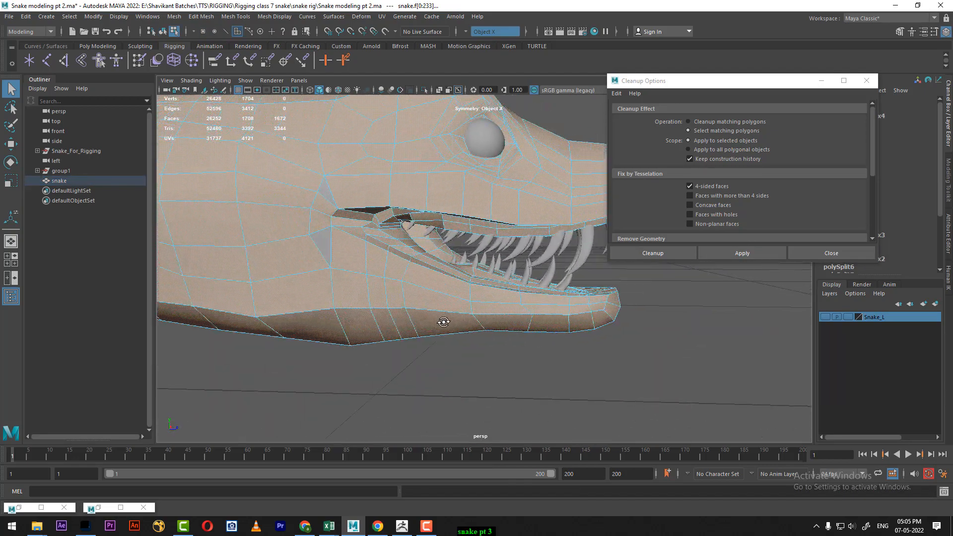
alt+middle_drag(397, 311, 430, 338)
alt+right_drag(430, 337, 458, 345)
alt+middle_drag(382, 327, 409, 339)
- Try to collapse the slanted outer edge of the triangle just below the mouth corner
right_drag(387, 241, 390, 212)
click(364, 293)
scroll(378, 298, up, 2)
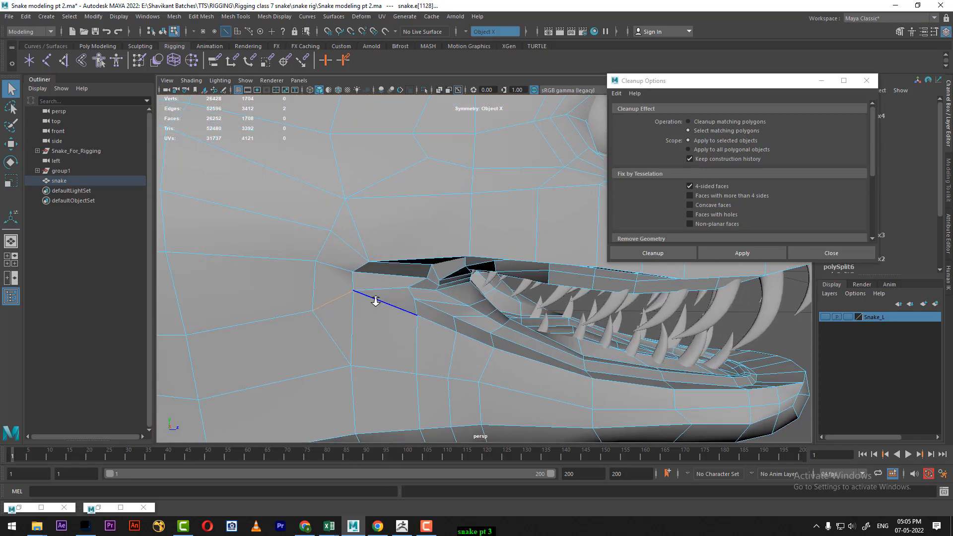
mouse_move(369, 247)
alt+mouse_down()
mouse_move(336, 215)
mouse_move(351, 261)
mouse_move(339, 236)
mouse_move(353, 254)
alt+mouse_up()
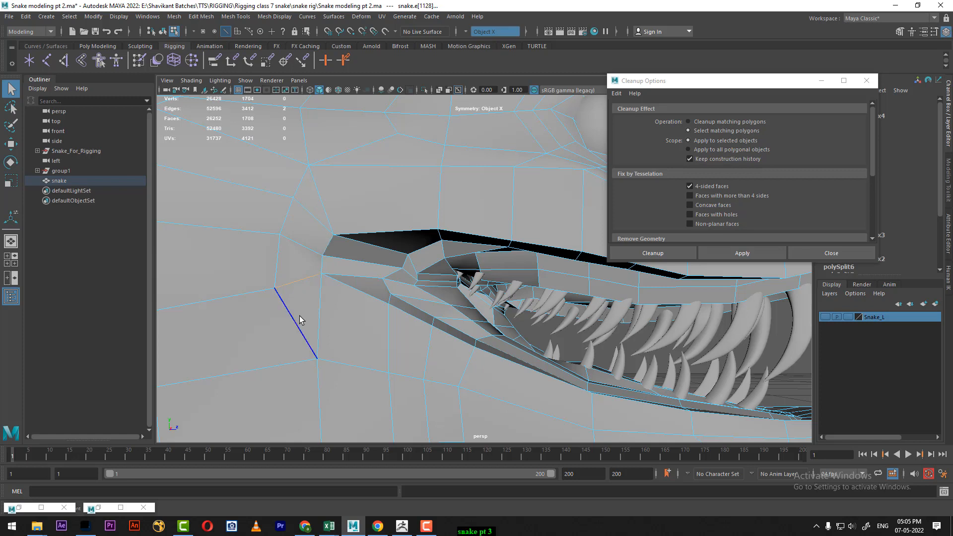
click(303, 179)
click(296, 323)
shift+right_drag(351, 315, 343, 194)
scroll(359, 300, down, 4)
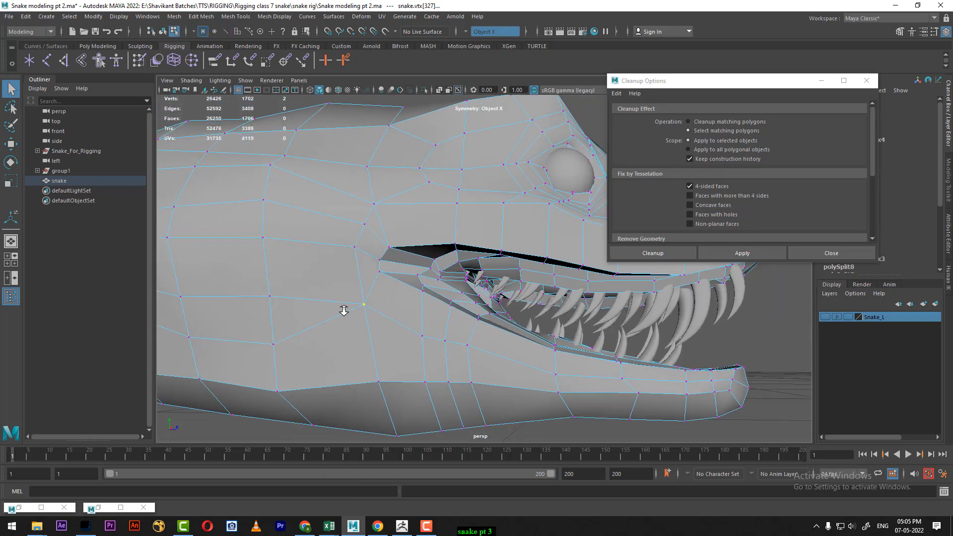
- Try to collapse the matching outer edge of the triangle just above the mouth corner
scroll(336, 270, up, 2)
right_drag(341, 219, 386, 119)
click(331, 201)
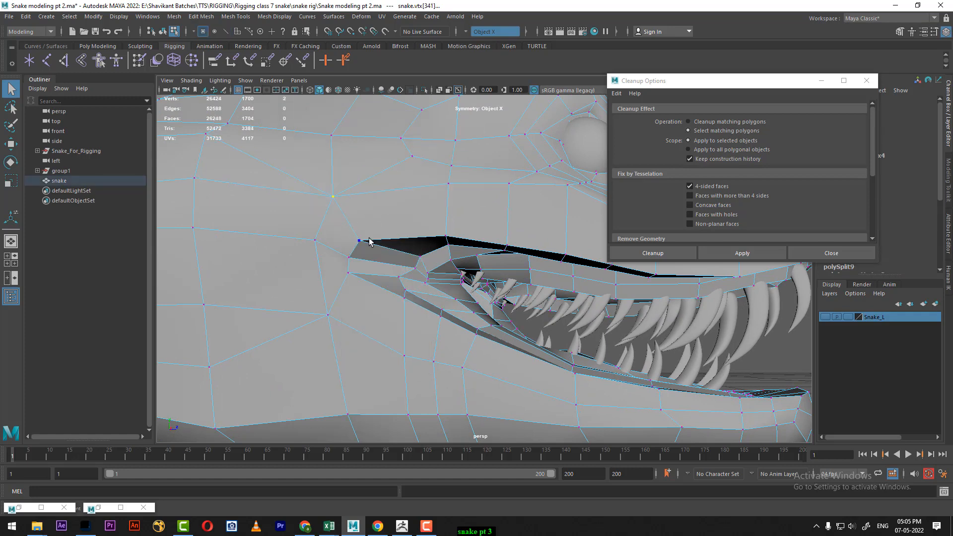
alt+drag(369, 241, 458, 277)
alt+middle_drag(458, 276, 374, 276)
alt+drag(405, 276, 369, 254)
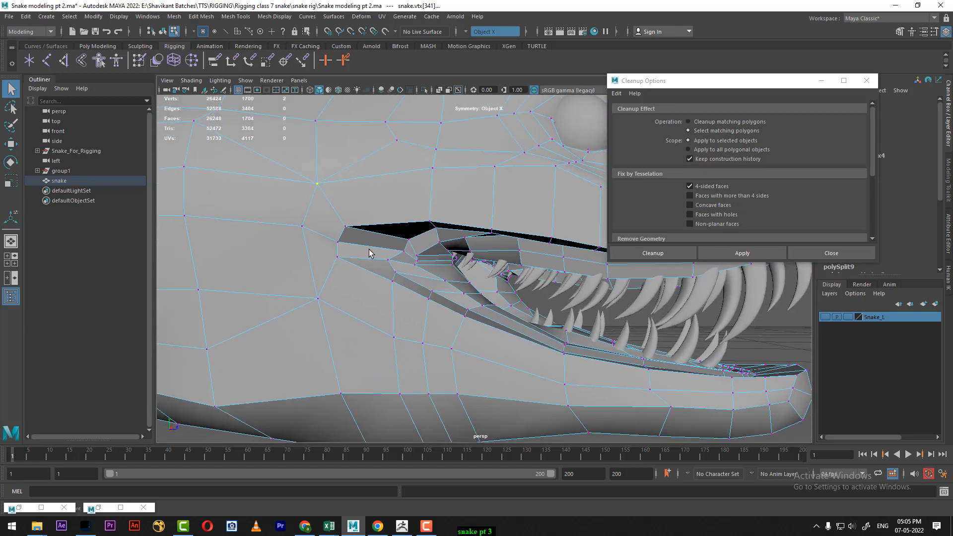
alt+middle_drag(342, 238, 357, 232)
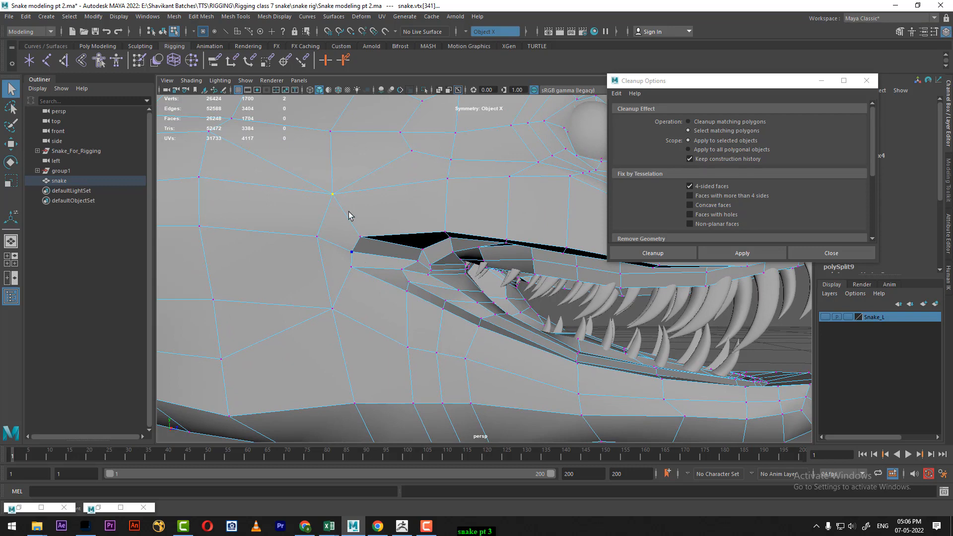
- Undo the edge collapses above and below the mouth corner
key(ctrl+z)
key(ctrl+z)
key(ctrl+z)
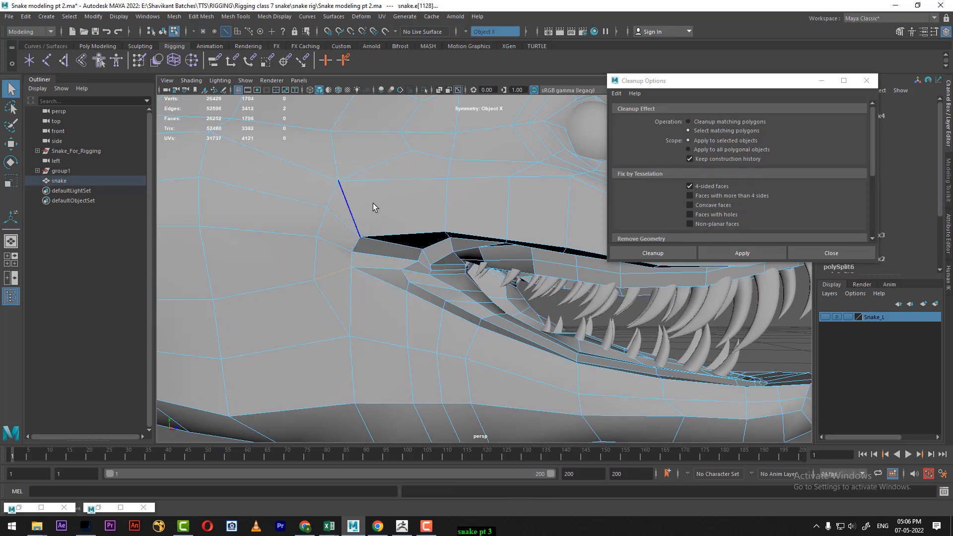
- Split the edge rings through the faces just behind the mouth corner, adding short vertical edge runs
click(388, 179)
shift+right_drag(387, 185, 435, 272)
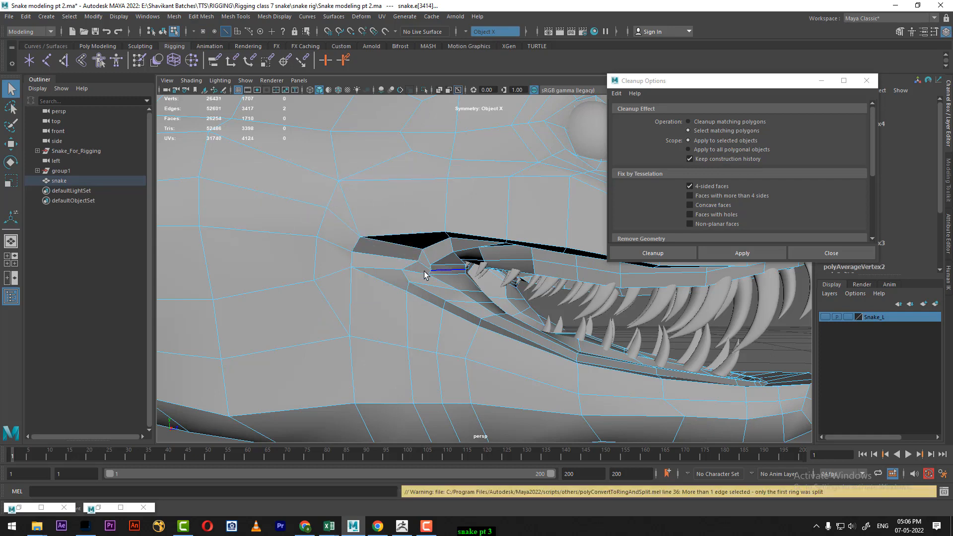
click(331, 238)
shift+right_drag(377, 185, 436, 274)
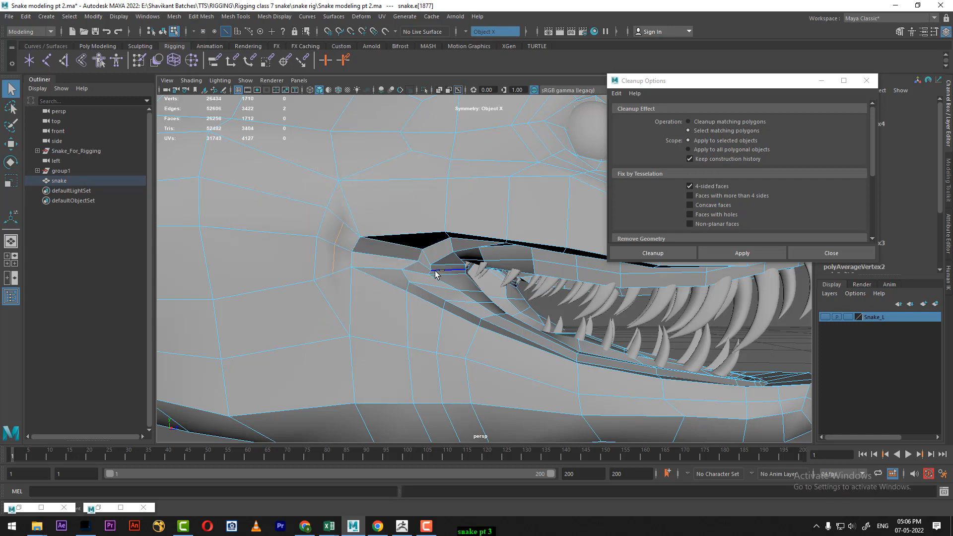
alt+drag(369, 256, 348, 251)
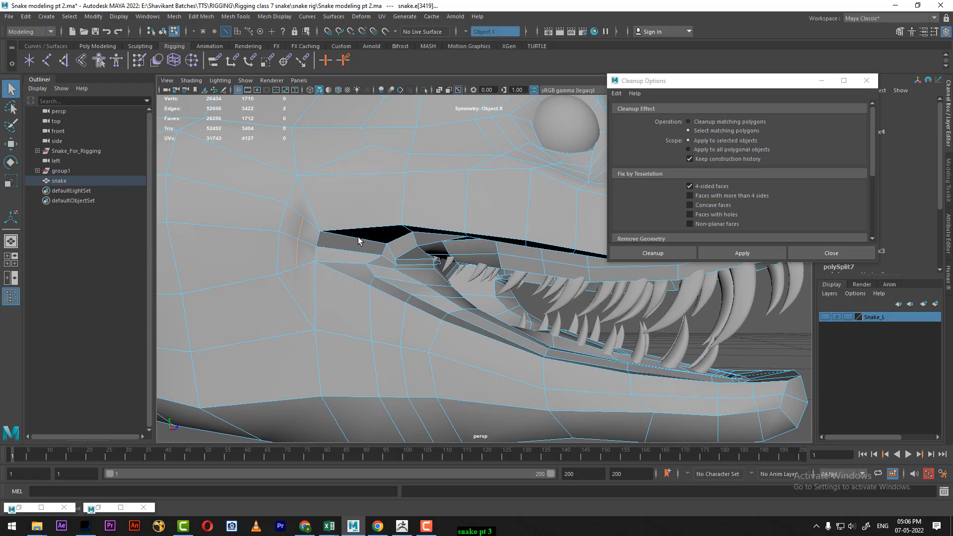
- Insert an edge loop around the whole mouth, running above the upper lip and below the lower lip
alt+drag(417, 221, 442, 194)
shift+right_drag(445, 192, 507, 277)
alt+right_drag(377, 312, 409, 301)
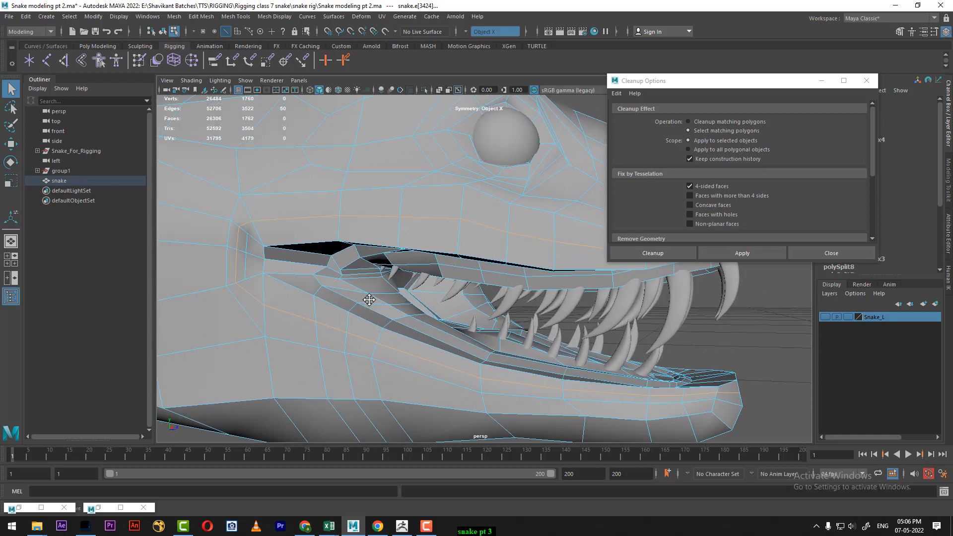
- Multi-cut one short edge above and one below the mouth corner, joining the inner corner edge to the lip loop
alt+middle_drag(369, 300, 394, 295)
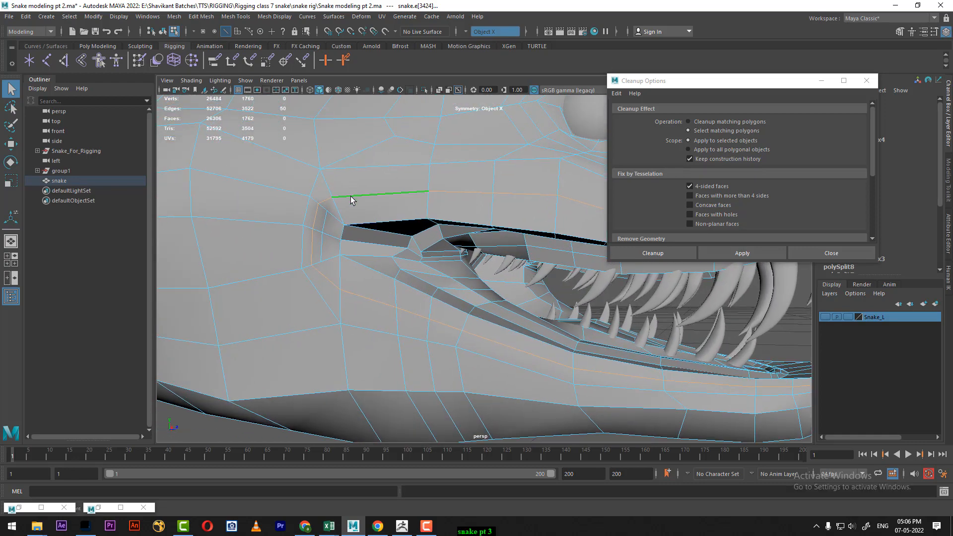
alt+right_drag(339, 217, 377, 164)
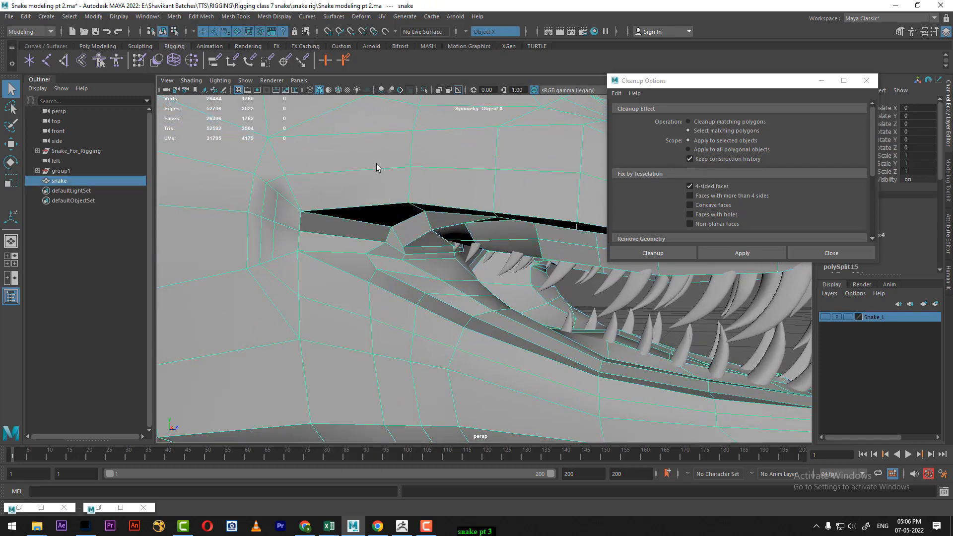
alt+middle_drag(354, 192, 378, 201)
shift+right_drag(415, 154, 397, 211)
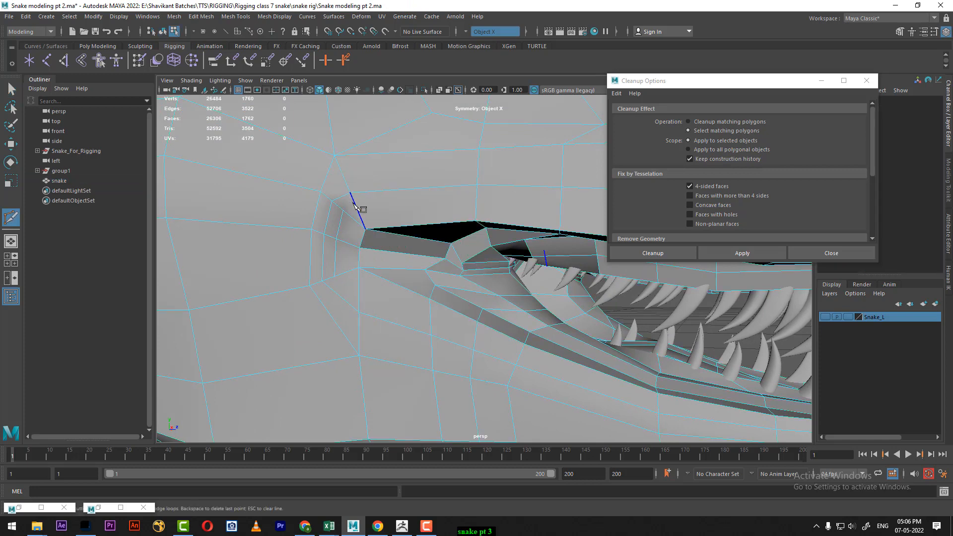
drag(342, 174, 345, 211)
key(Return)
click(335, 276)
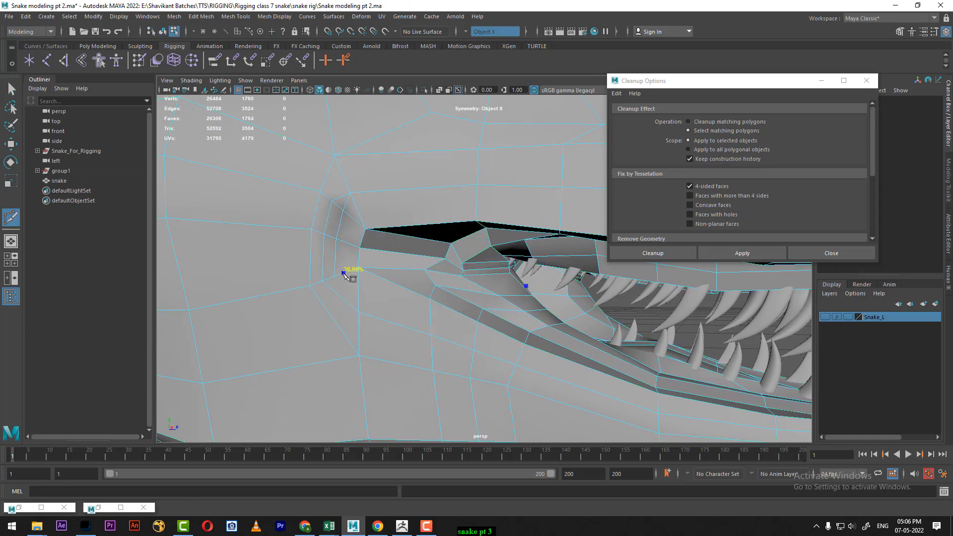
click(360, 308)
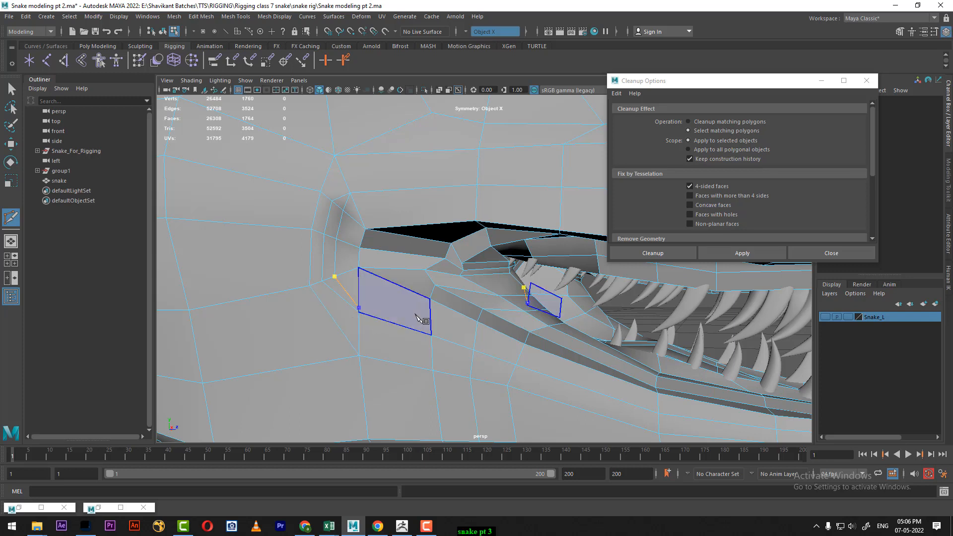
click(359, 312)
key(Return)
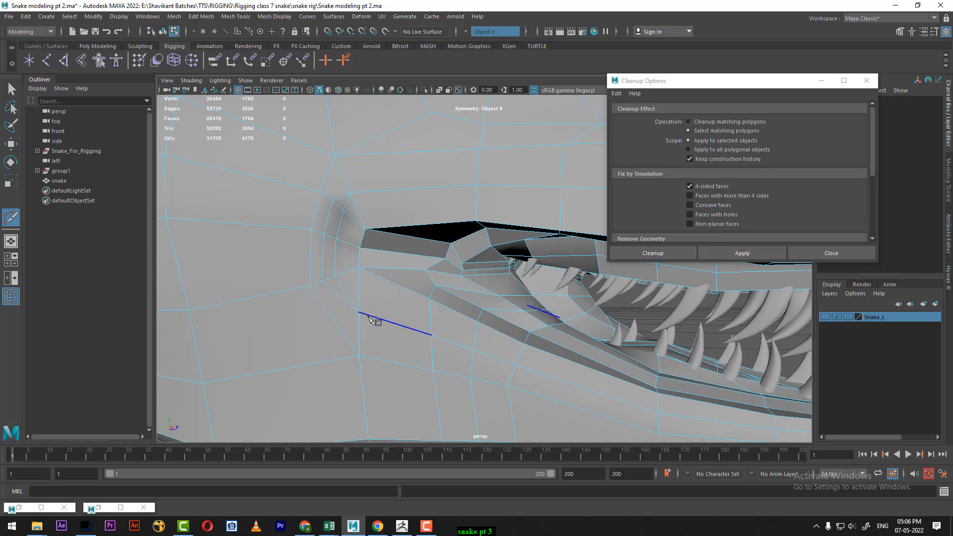
key(w)
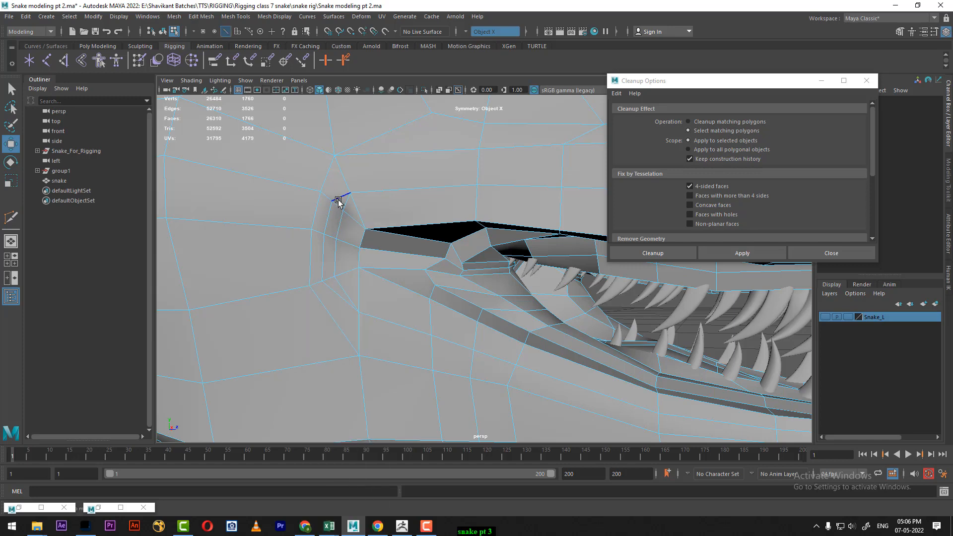
- Delete the surplus edge run behind the mouth corner and collapse the two newly cut short edges above and below it
double_click(339, 200)
shift+right_drag(404, 179, 329, 222)
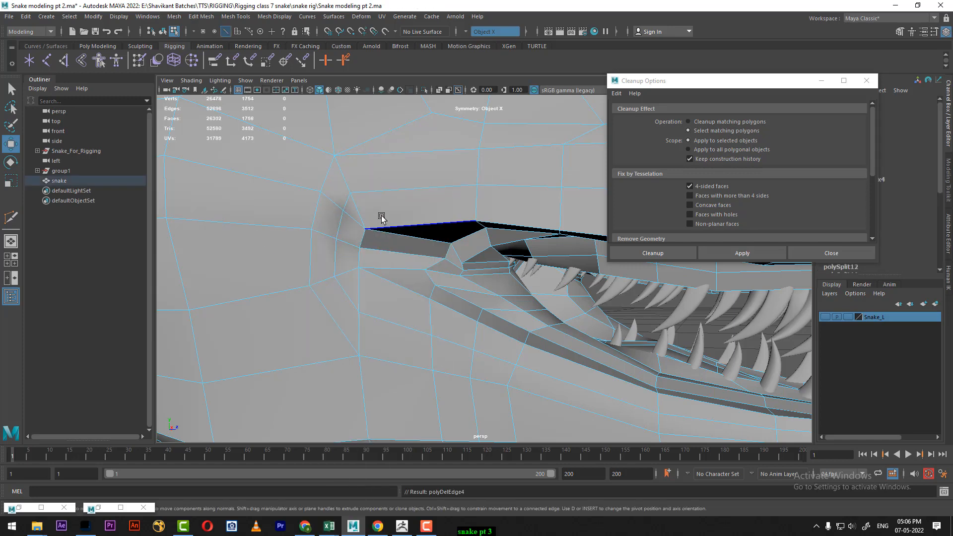
shift+right_drag(410, 186, 410, 119)
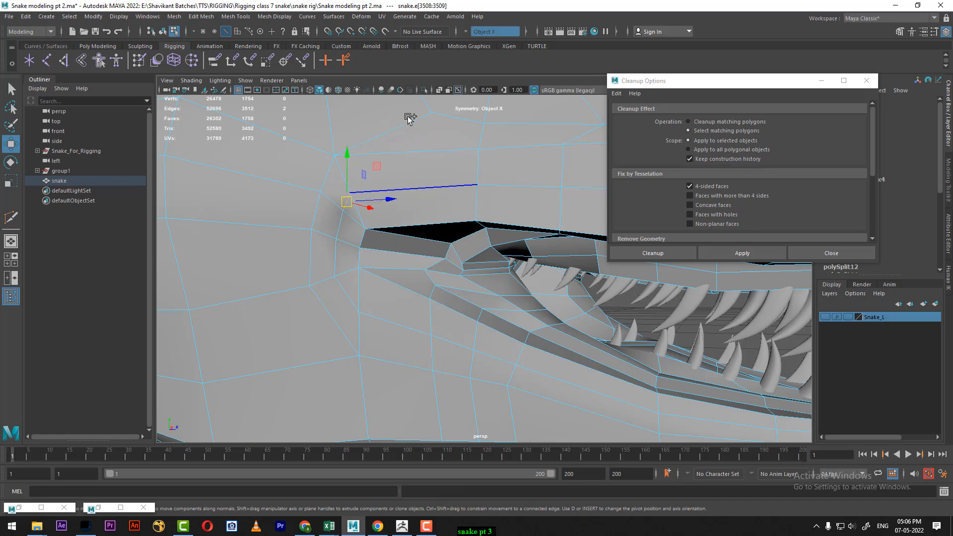
click(352, 184)
click(343, 296)
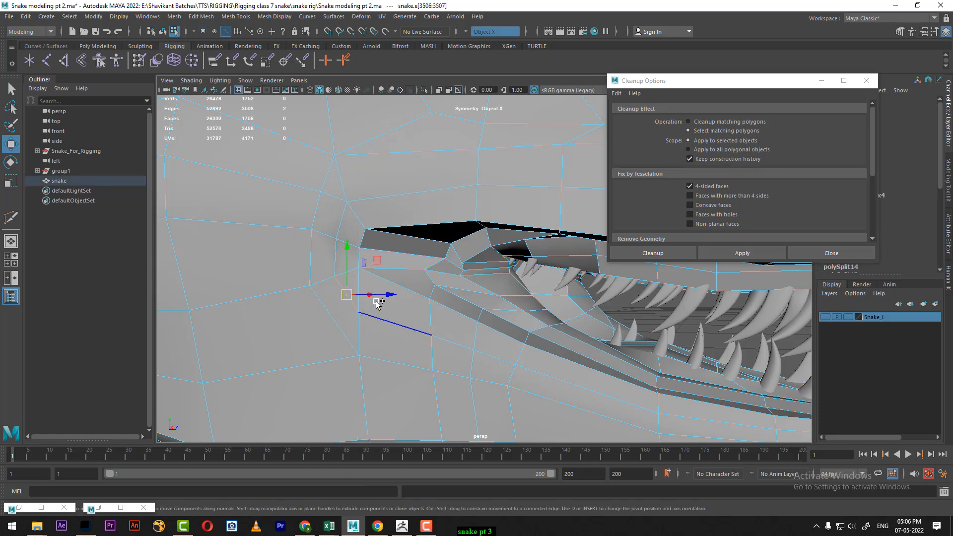
shift+right_drag(373, 248, 372, 198)
scroll(377, 290, down, 2)
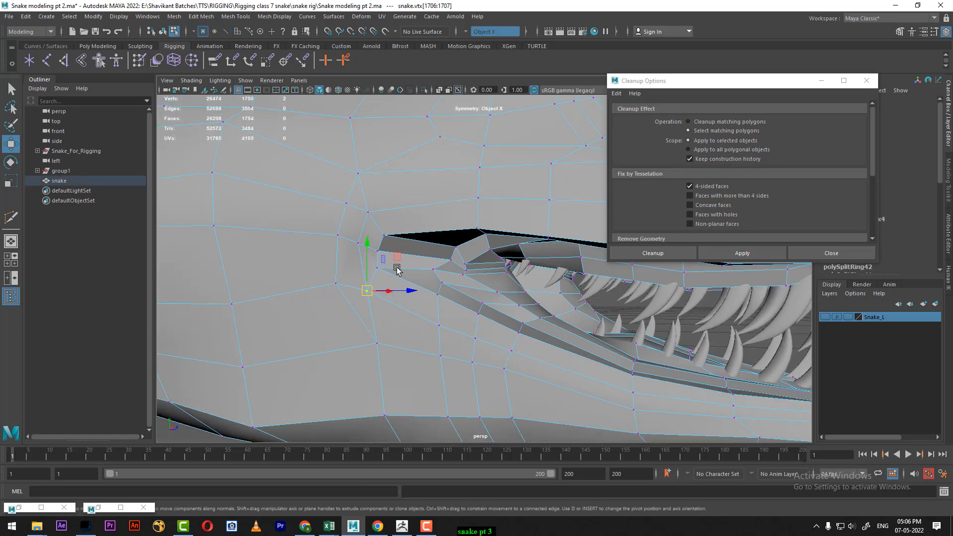
- Examine the head from the front and select edges on both sides of the jaw to check their edge flow
alt+drag(404, 244, 302, 264)
scroll(367, 259, down, 3)
alt+middle_drag(302, 265, 391, 270)
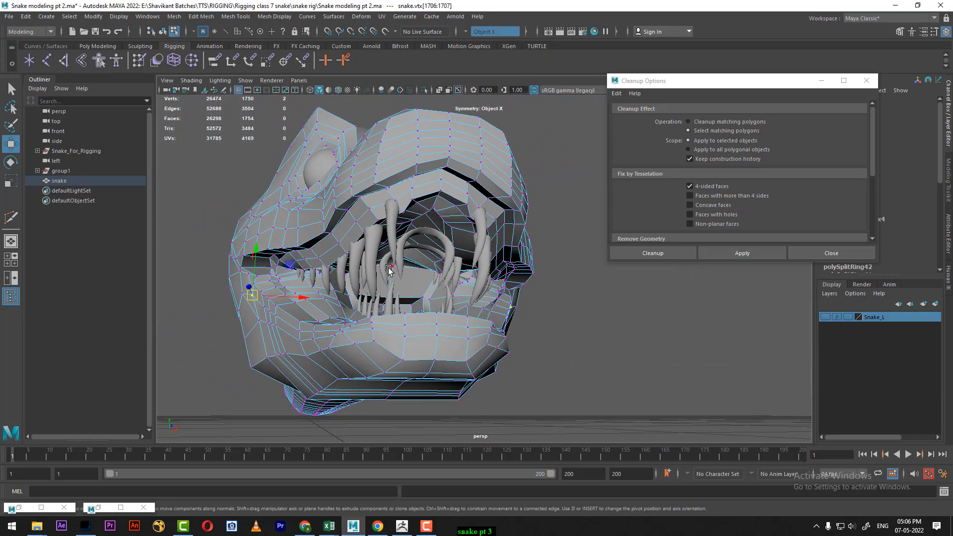
alt+drag(369, 232, 395, 316)
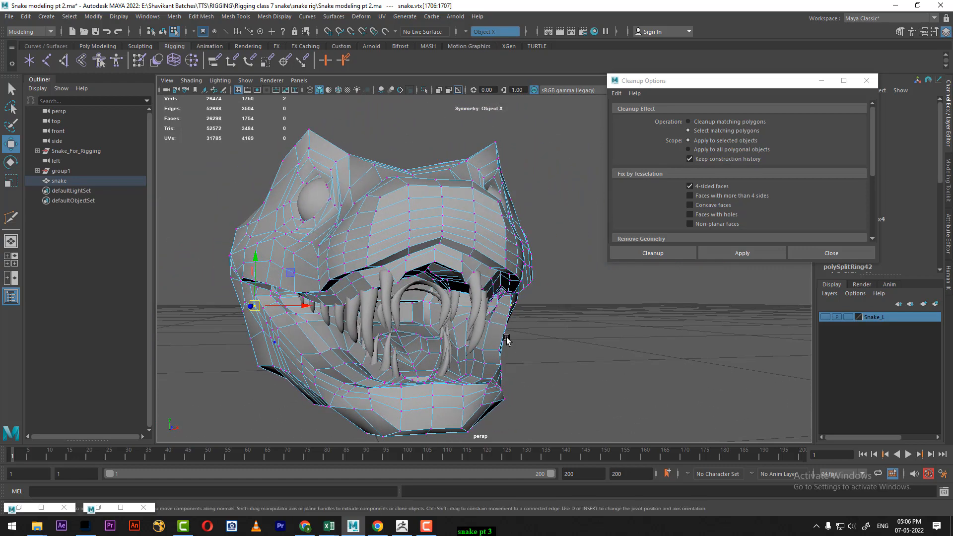
right_drag(506, 339, 506, 308)
click(493, 348)
ctrl+right_drag(495, 276, 323, 350)
click(291, 326)
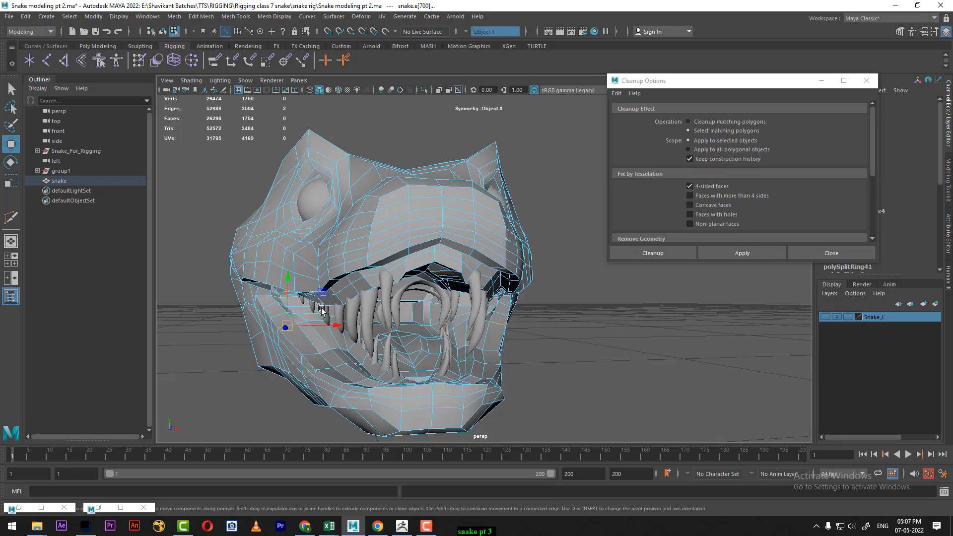
ctrl+right_drag(381, 270, 258, 300)
- Return to object mode and show the snake head in smooth preview from a three-quarter view
alt+drag(311, 320, 384, 278)
alt+middle_drag(384, 212, 386, 265)
right_drag(438, 186, 444, 177)
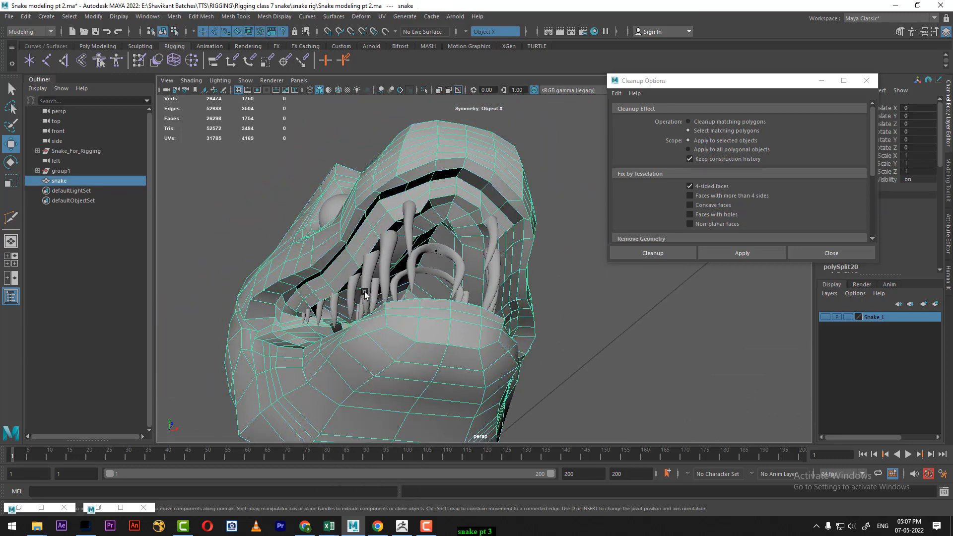
alt+drag(364, 291, 376, 311)
key(3)
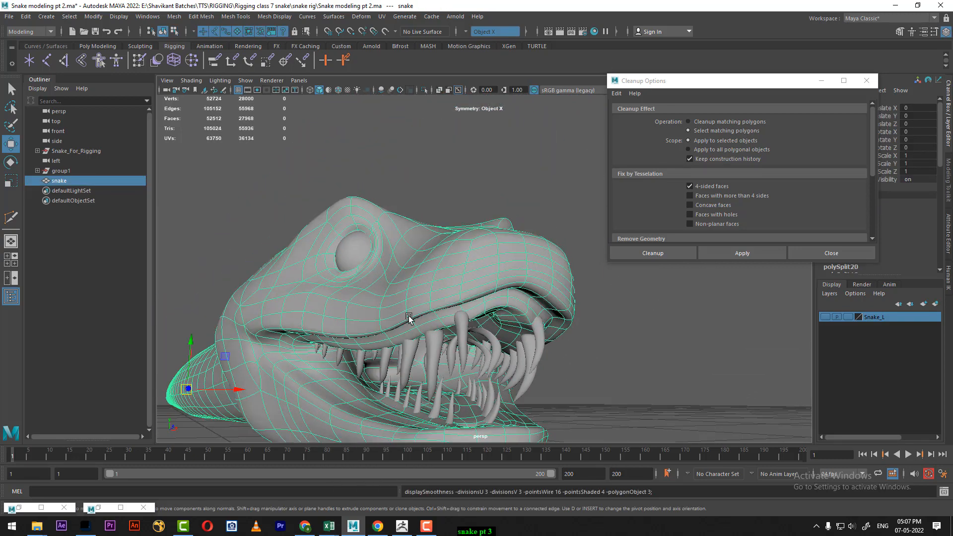
- Turn off smooth preview and select all four-sided faces with Cleanup to find the non-quad faces around the mouth corner
key(1)
click(743, 254)
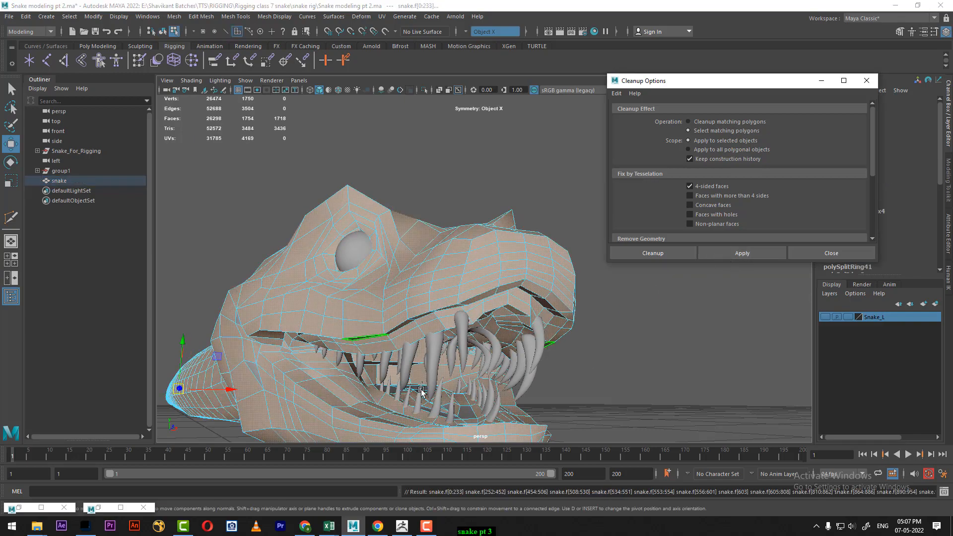
scroll(371, 354, up, 5)
scroll(371, 354, up, 5)
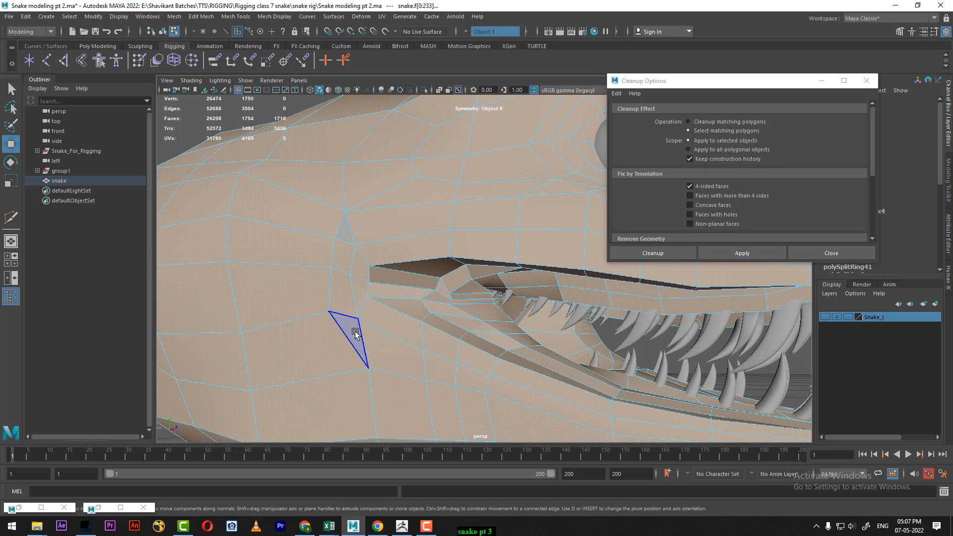
key(1)
right_drag(338, 240, 386, 226)
right_drag(356, 272, 353, 240)
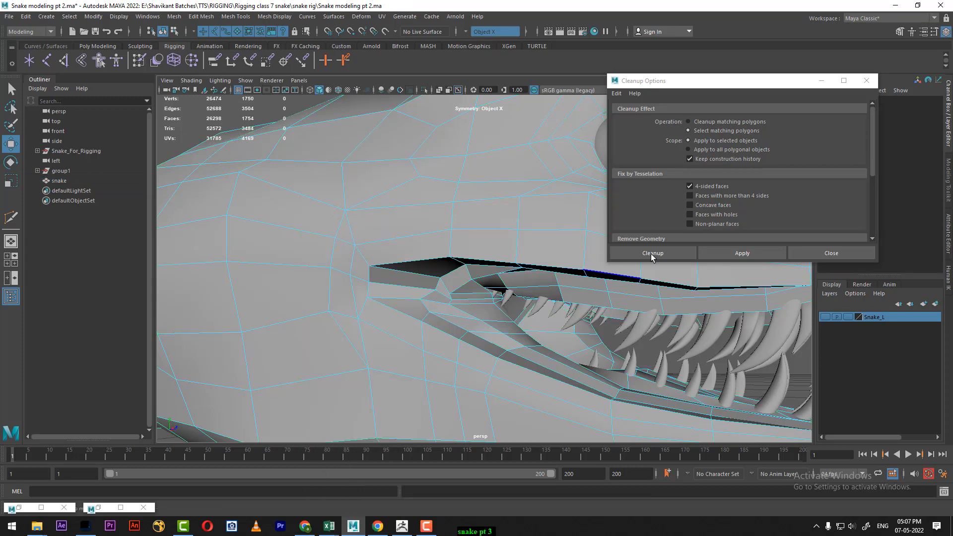
click(741, 253)
alt+drag(447, 324, 369, 312)
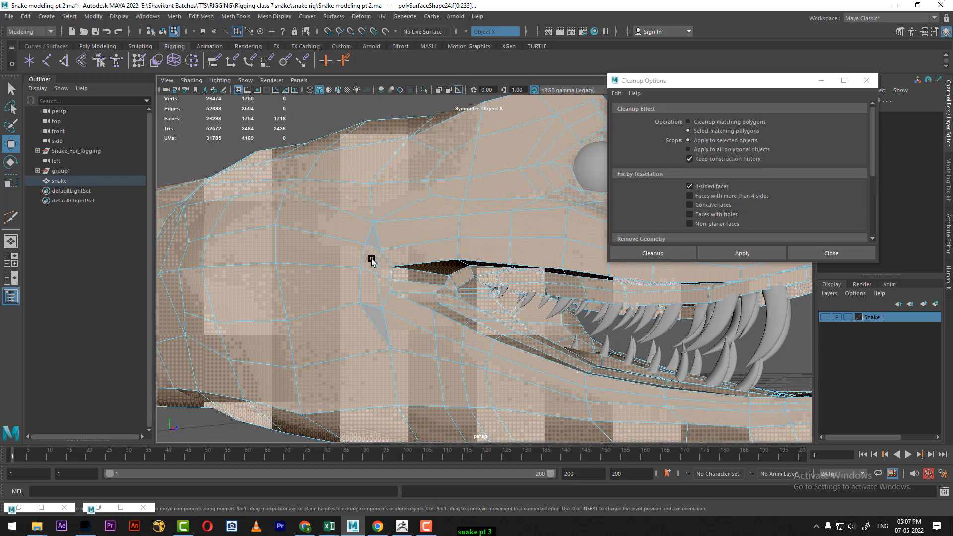
alt+drag(372, 260, 392, 300)
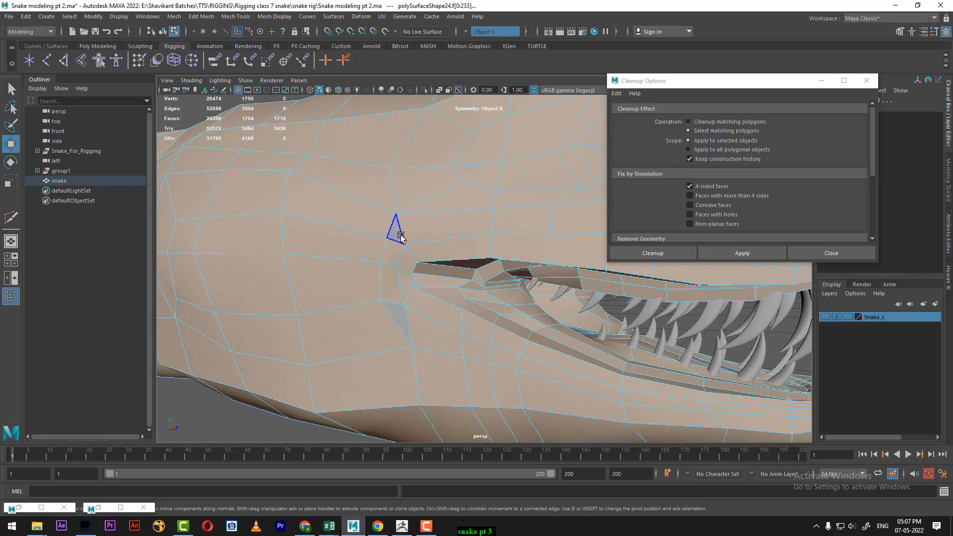
alt+drag(396, 247, 386, 281)
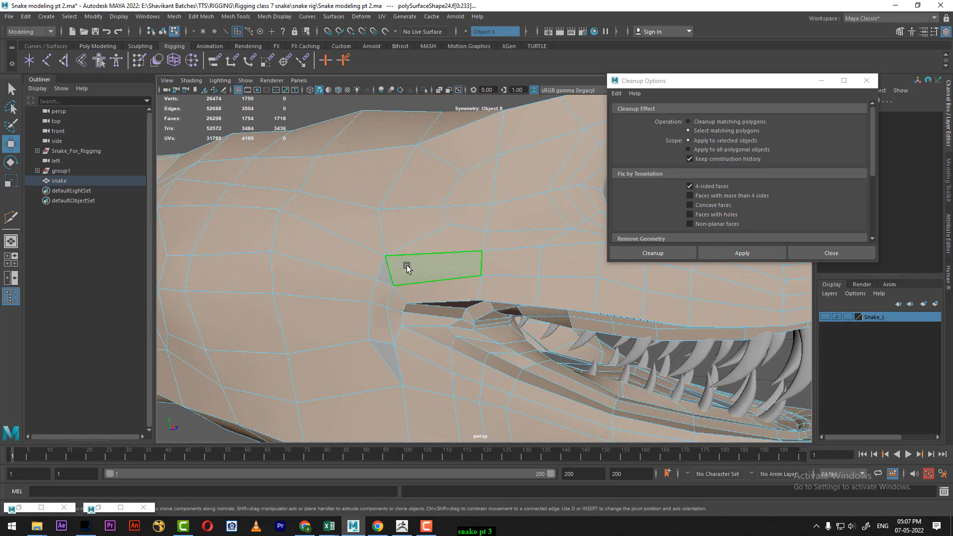
- Delete the diagonal edge that closes the triangle just below the mouth corner
right_drag(385, 288, 387, 266)
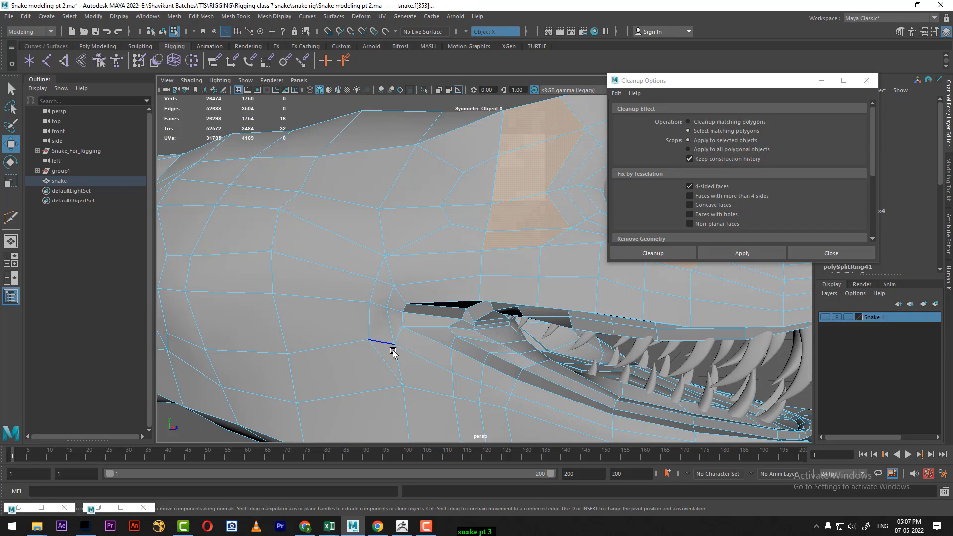
alt+middle_drag(391, 365, 387, 268)
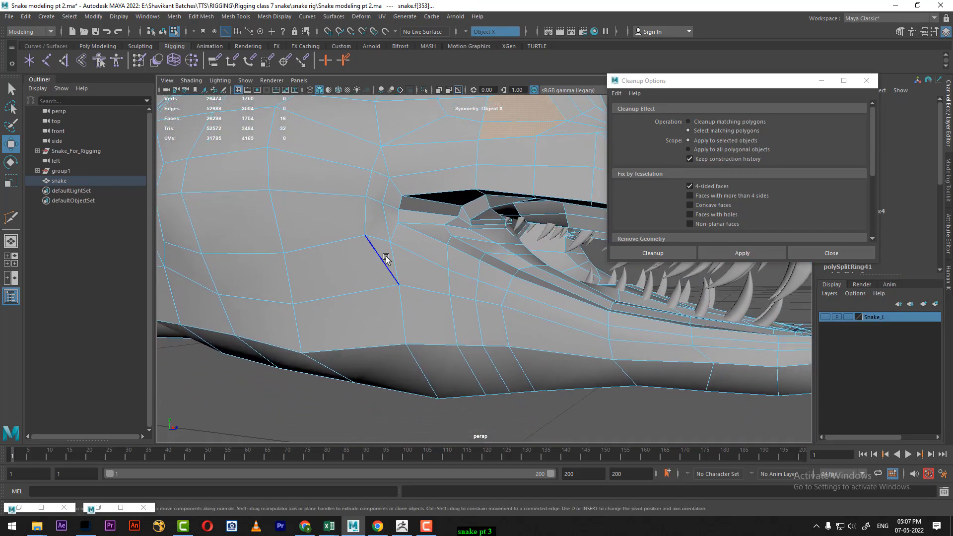
click(387, 259)
alt+drag(396, 298, 394, 298)
click(397, 287)
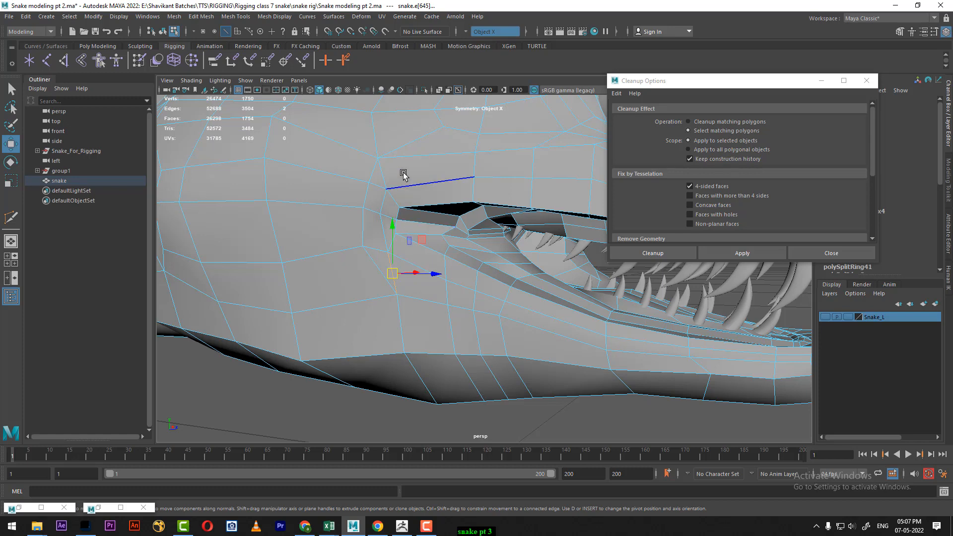
click(436, 298)
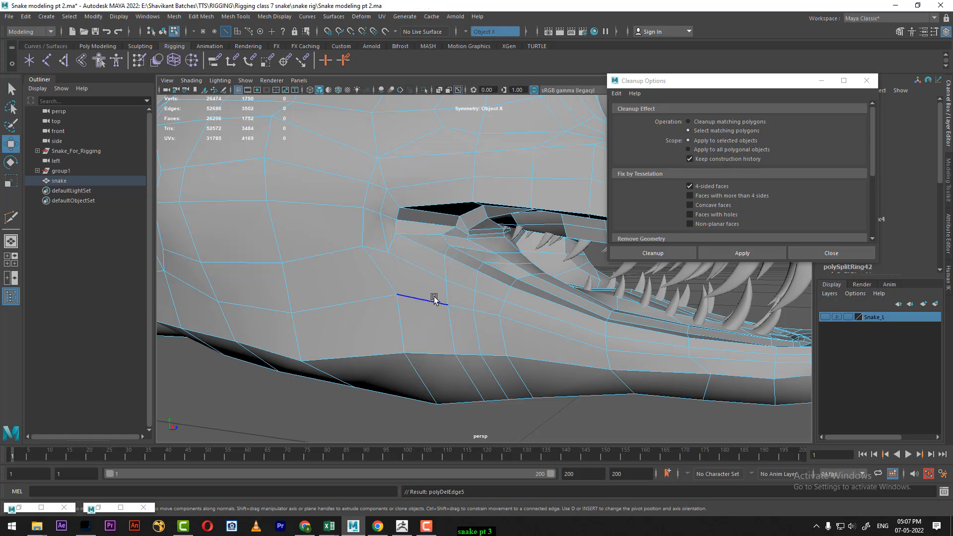
- Multi-cut a new edge loop down through the lower jaw and connect it to the vertex just below the mouth corner
shift+click(437, 301)
mouse_move(437, 234)
shift+right_down()
mouse_move(426, 296)
mouse_move(407, 281)
mouse_move(449, 227)
shift+right_up()
shift+right_drag(404, 277, 364, 265)
drag(417, 268, 368, 242)
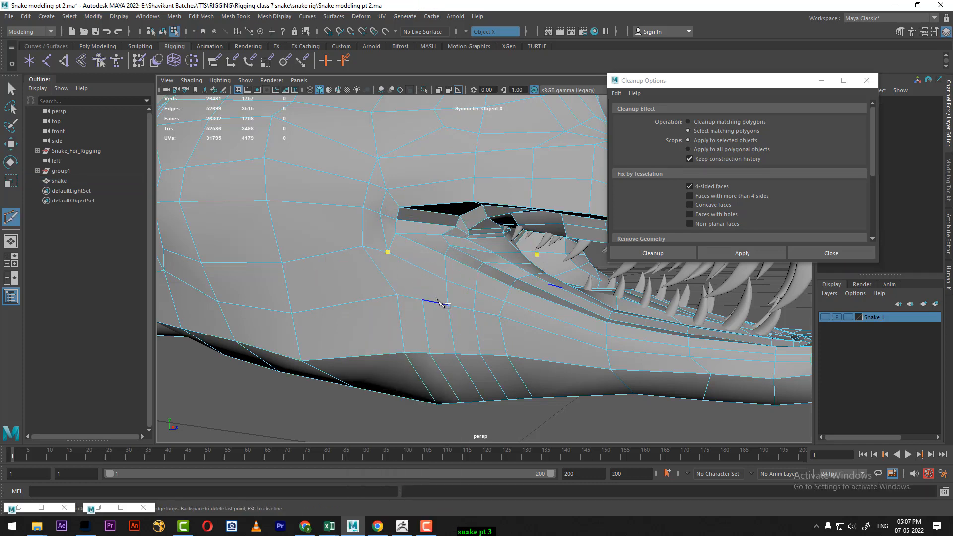
key(Return)
click(397, 295)
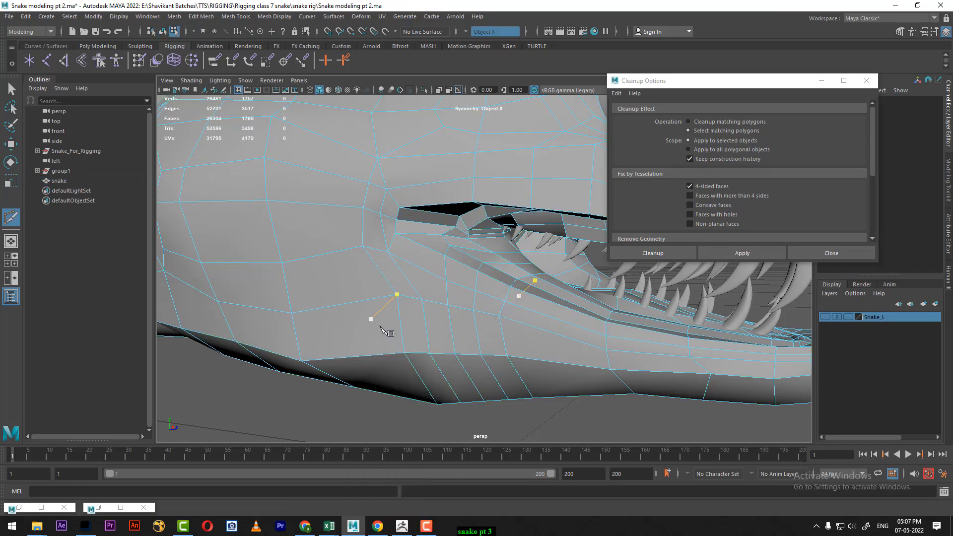
key(w)
- Rerun the four-sided face selection on the snake to check the recut area below the mouth corner
click(345, 270)
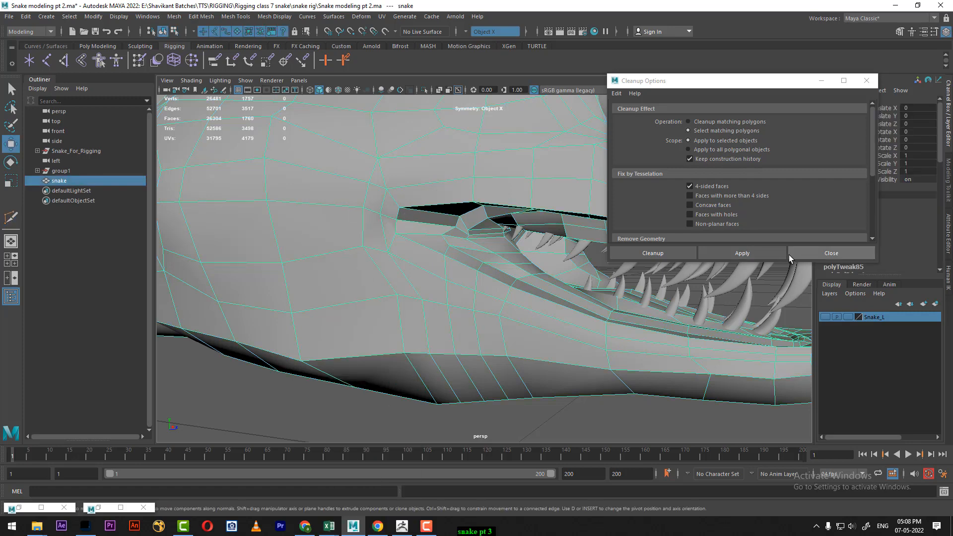
click(752, 252)
alt+drag(401, 276, 410, 322)
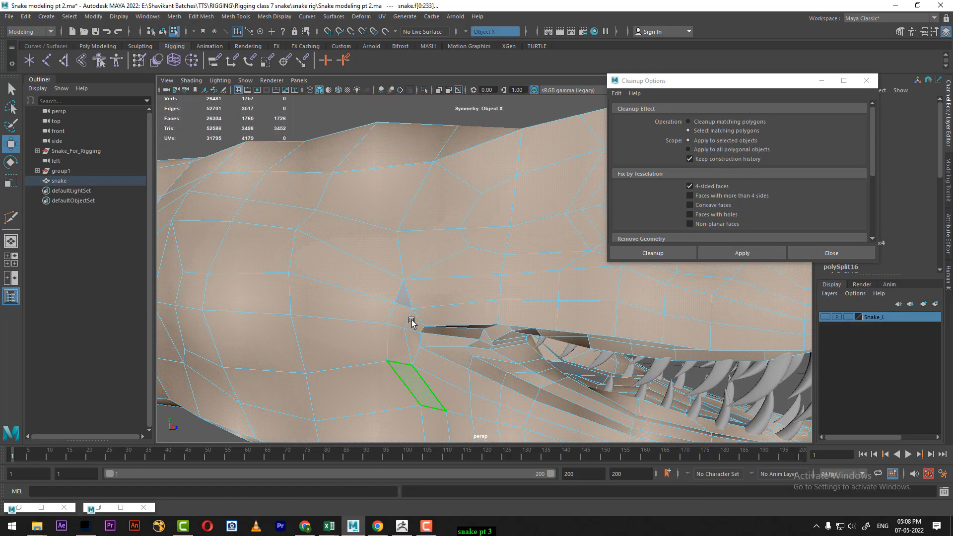
- Delete the diagonal edge of the triangle just above the mouth corner
right_drag(411, 289, 411, 214)
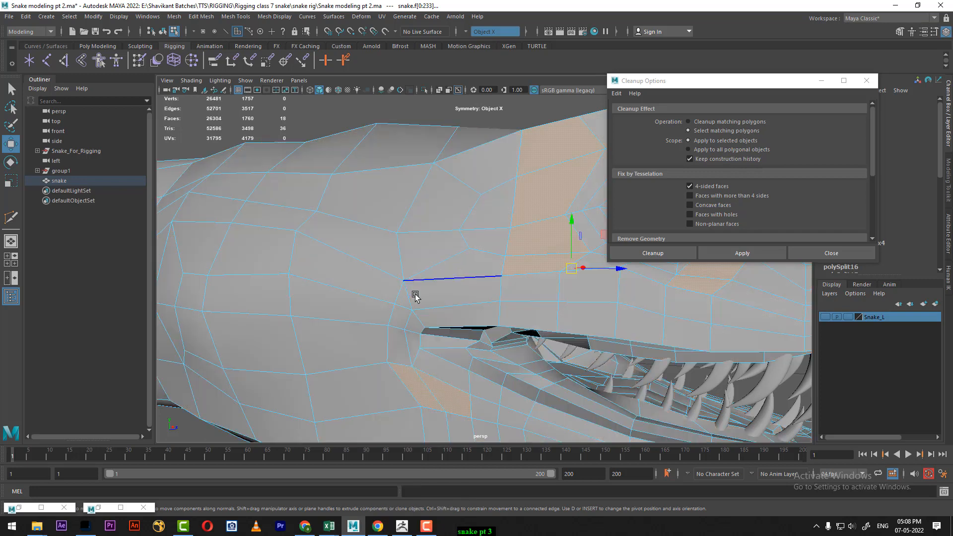
click(403, 295)
alt+drag(405, 297, 419, 299)
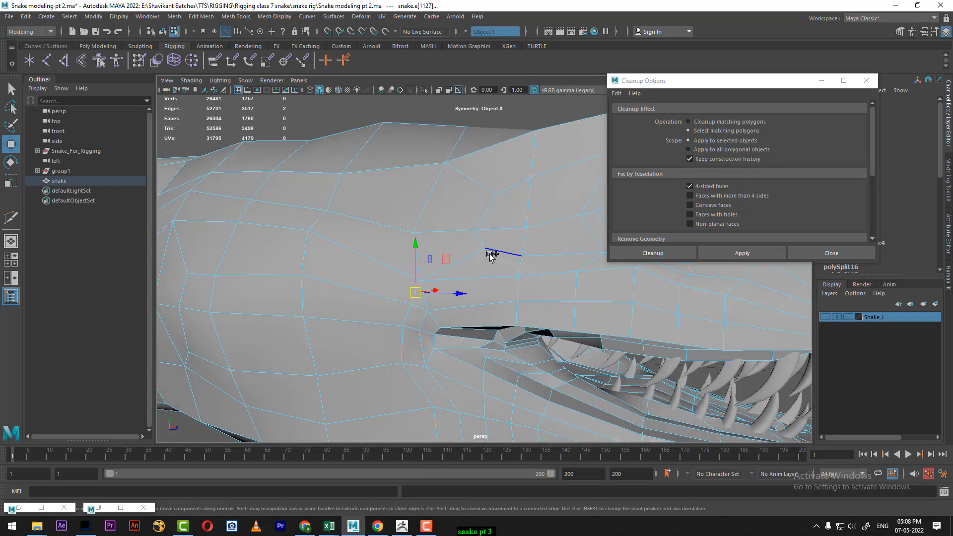
- Multi-cut a new edge loop over the top of the head and join it to the loop behind the mouth corner
shift+right_drag(490, 254, 387, 299)
click(397, 271)
ctrl+right_drag(459, 215, 433, 215)
click(410, 304)
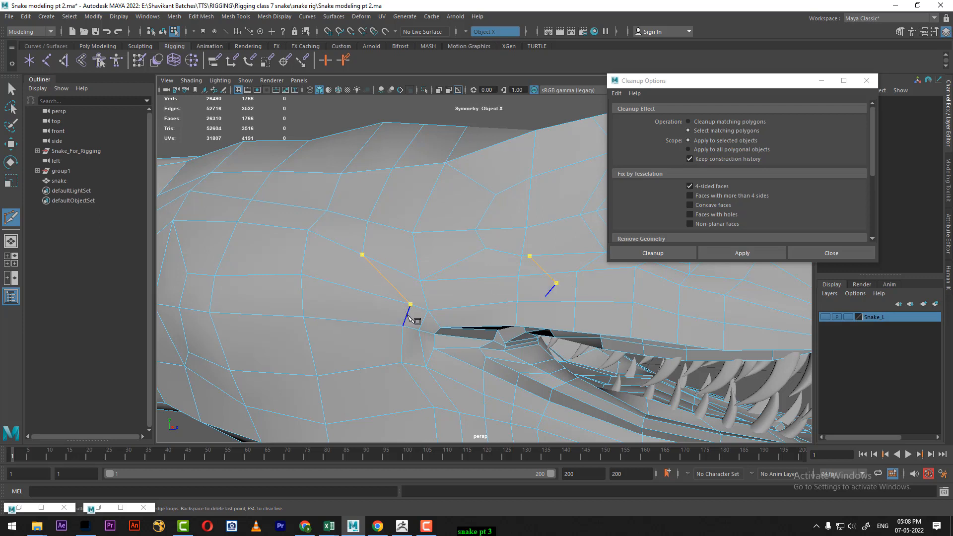
right_click(426, 316)
right_drag(430, 240, 441, 227)
key(w)
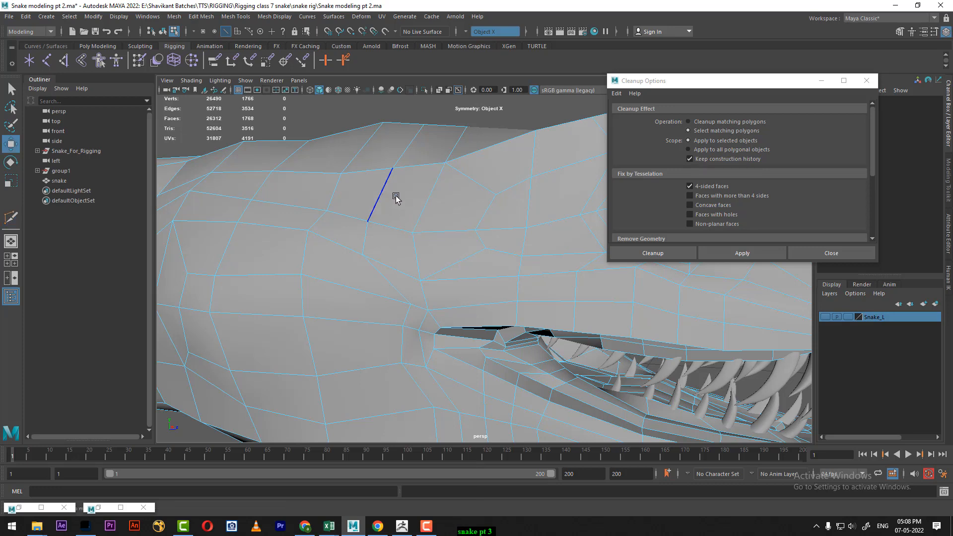
- Select the new edge loop, keep only its part over the top of the head, and slide those edges to even the spacing
click(385, 193)
double_click(416, 255)
scroll(450, 310, down, 5)
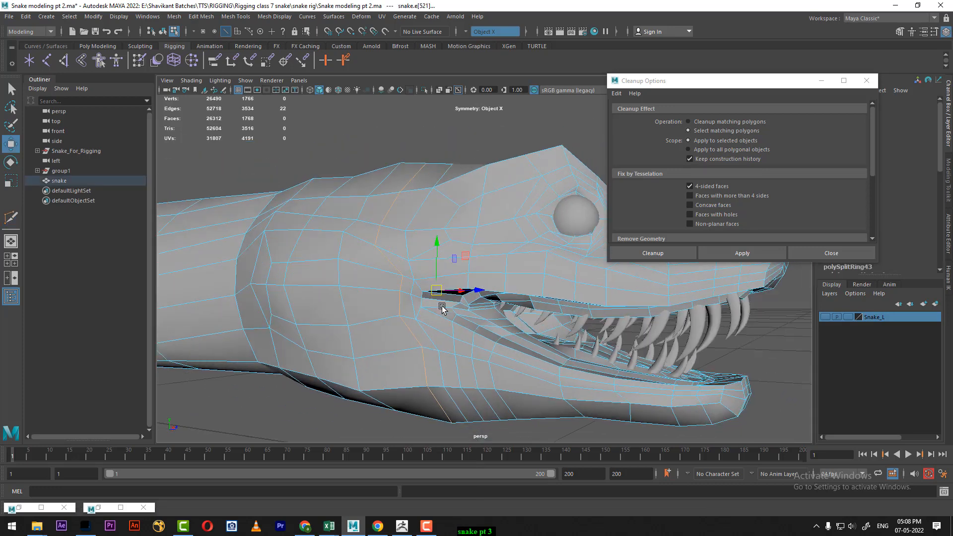
ctrl+drag(594, 306, 287, 457)
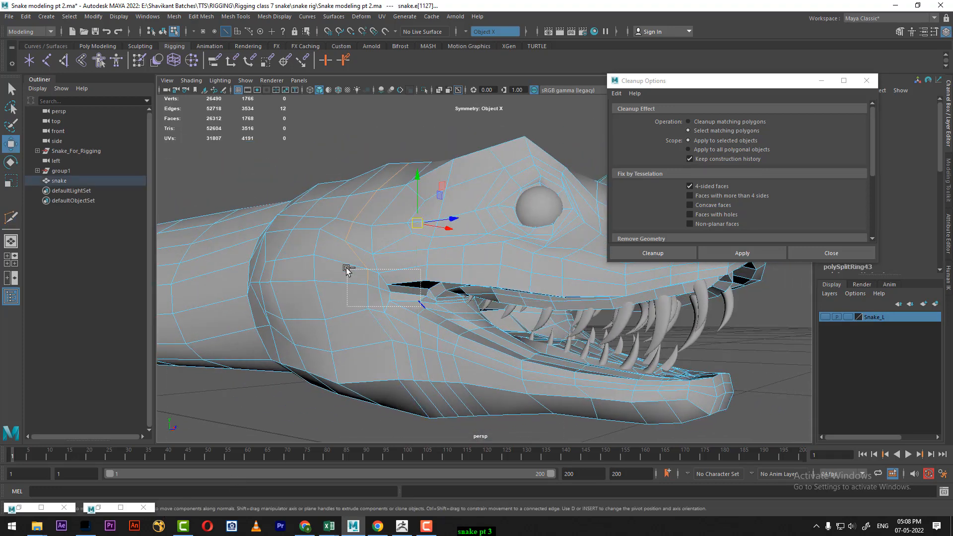
ctrl+drag(347, 269, 347, 268)
alt+drag(453, 310, 443, 340)
shift+right_drag(440, 216, 439, 296)
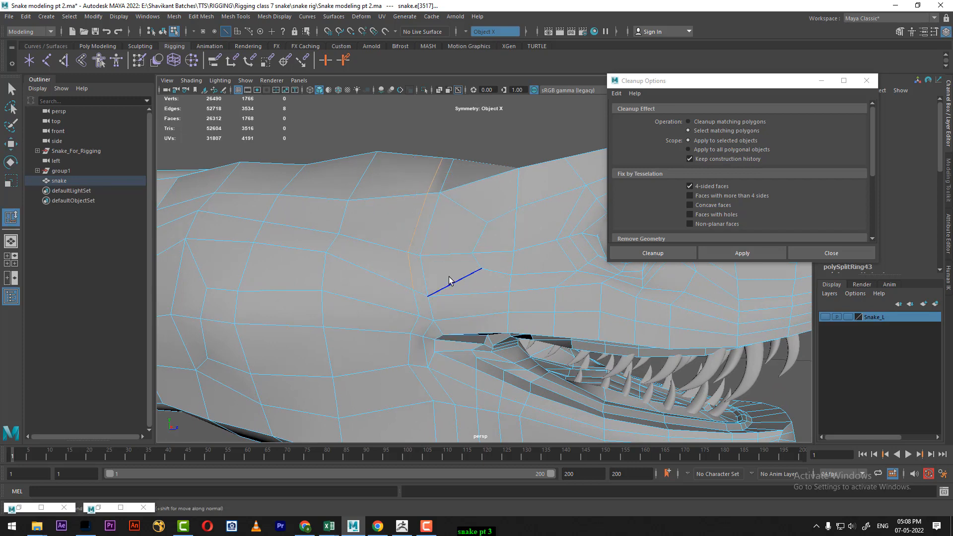
- Slide the neighbouring edge run between the mouth corner and the top of the head to even out its spacing
alt+drag(449, 280, 449, 292)
double_click(433, 304)
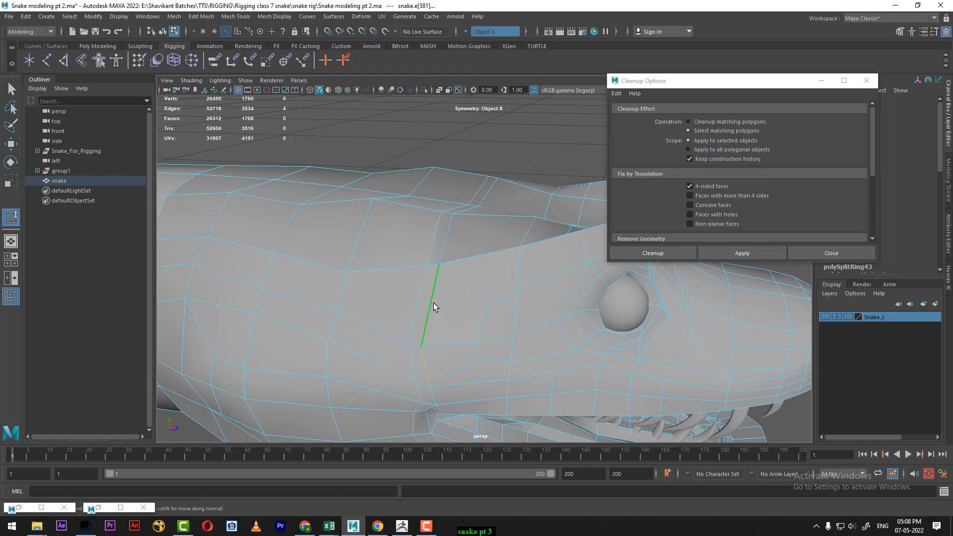
alt+drag(455, 342, 486, 273)
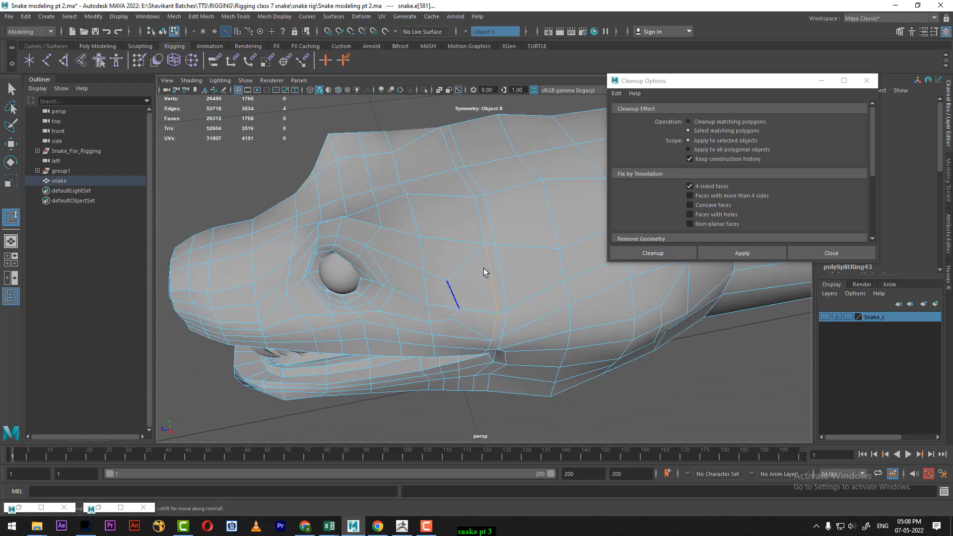
shift+click(457, 170)
alt+drag(394, 221, 466, 293)
alt+middle_drag(466, 293, 430, 333)
shift+right_drag(436, 219, 436, 297)
middle_drag(426, 249, 446, 251)
- Examine the jaw from the side and recheck the snake for non-quad faces with the Cleanup selection
alt+drag(438, 309, 442, 313)
alt+middle_drag(443, 338, 406, 284)
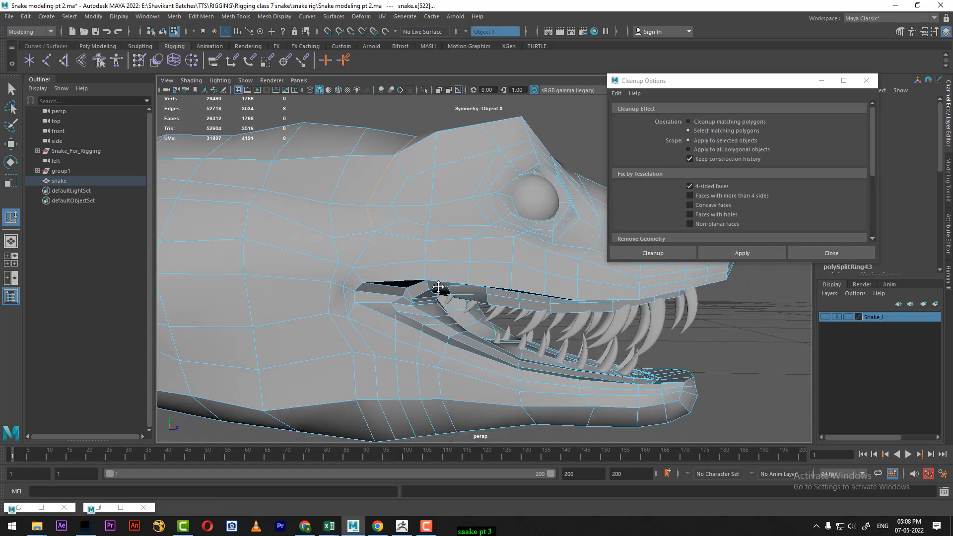
alt+drag(422, 310, 430, 313)
alt+middle_drag(412, 364, 425, 316)
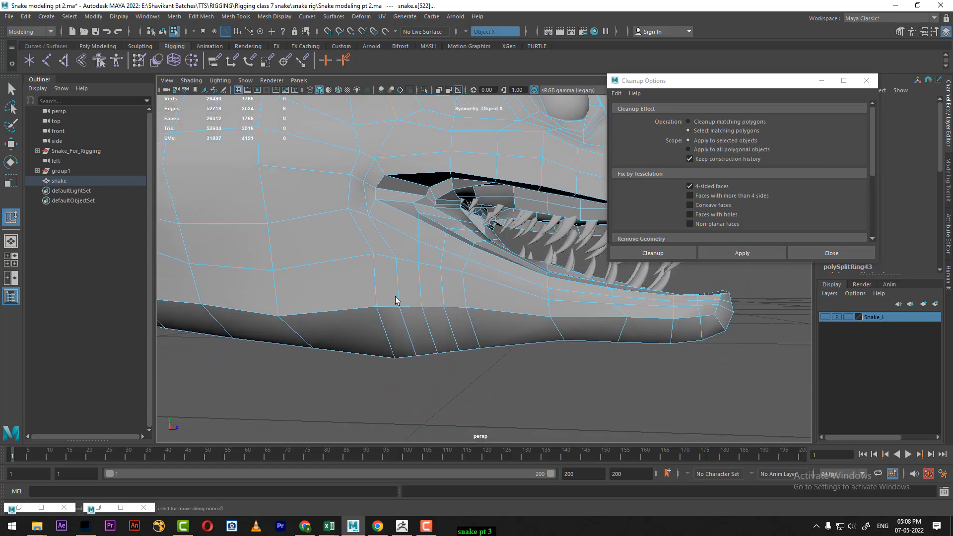
right_drag(343, 229, 471, 135)
click(750, 253)
scroll(398, 315, down, 2)
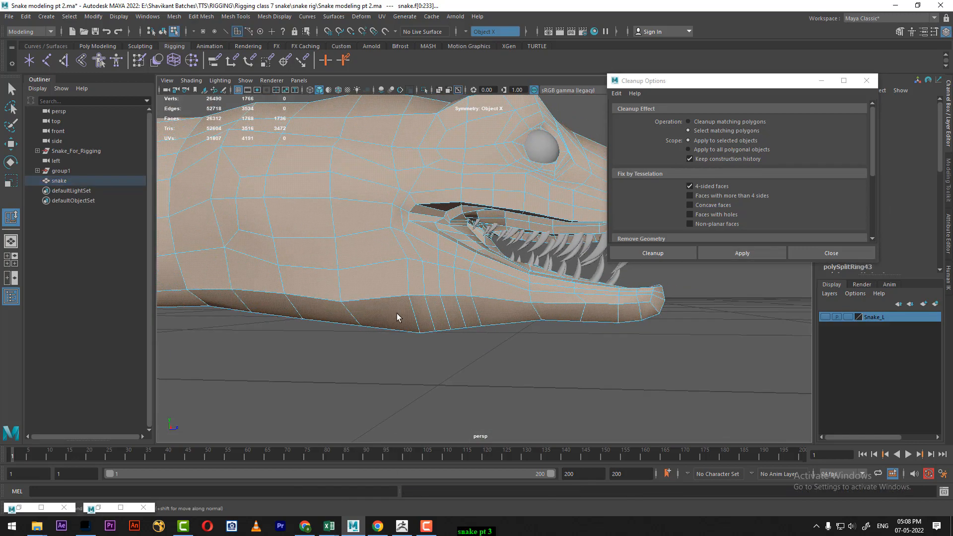
alt+drag(398, 315, 404, 323)
scroll(404, 323, up, 1)
key(ctrl+z)
scroll(385, 266, up, 1)
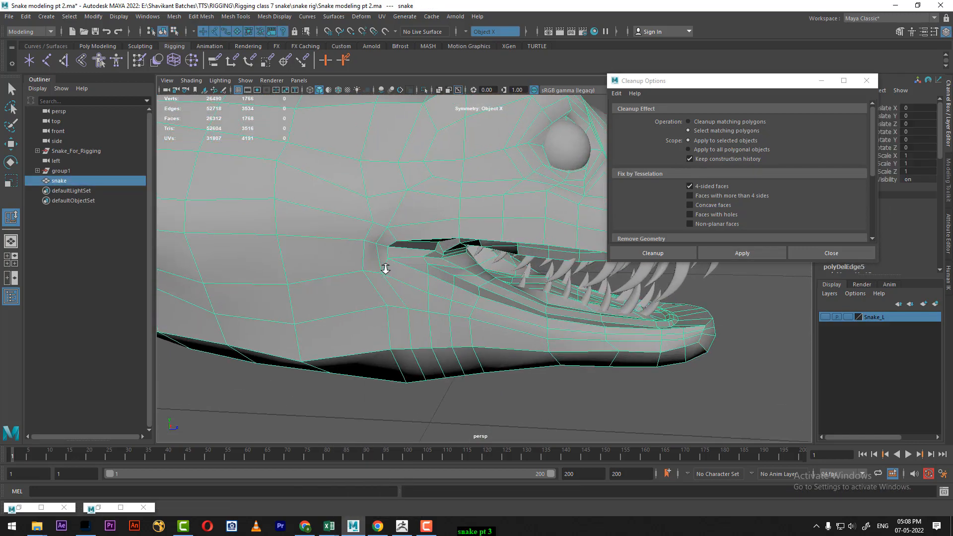
right_drag(425, 202, 506, 162)
alt+drag(382, 269, 378, 265)
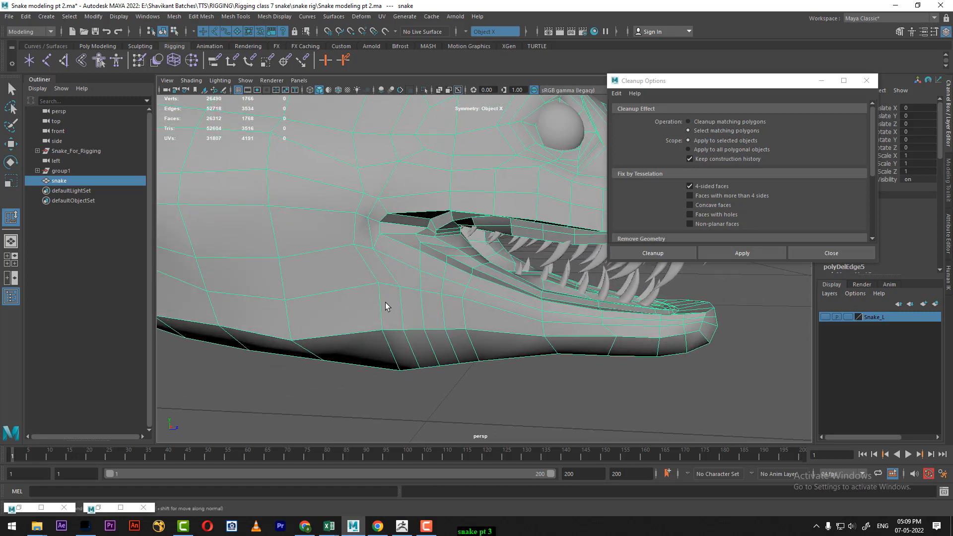
- Select the edge loop behind the mouth corner, deselect its upper part, and slide the edges under the jaw backward
scroll(385, 303, down, 2)
click(414, 293)
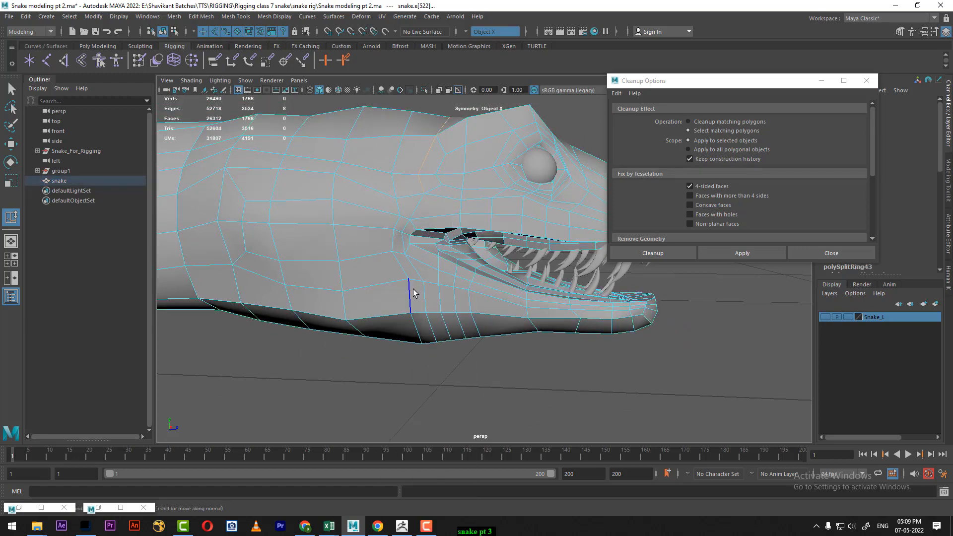
scroll(445, 256, down, 2)
ctrl+drag(382, 135, 487, 206)
shift+right_drag(486, 199, 490, 277)
scroll(447, 275, up, 4)
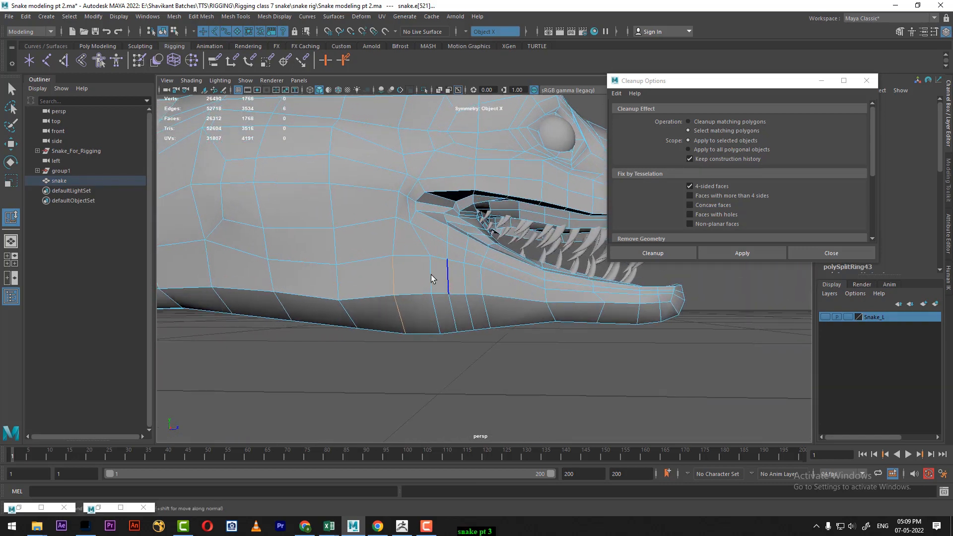
alt+drag(498, 276, 489, 252)
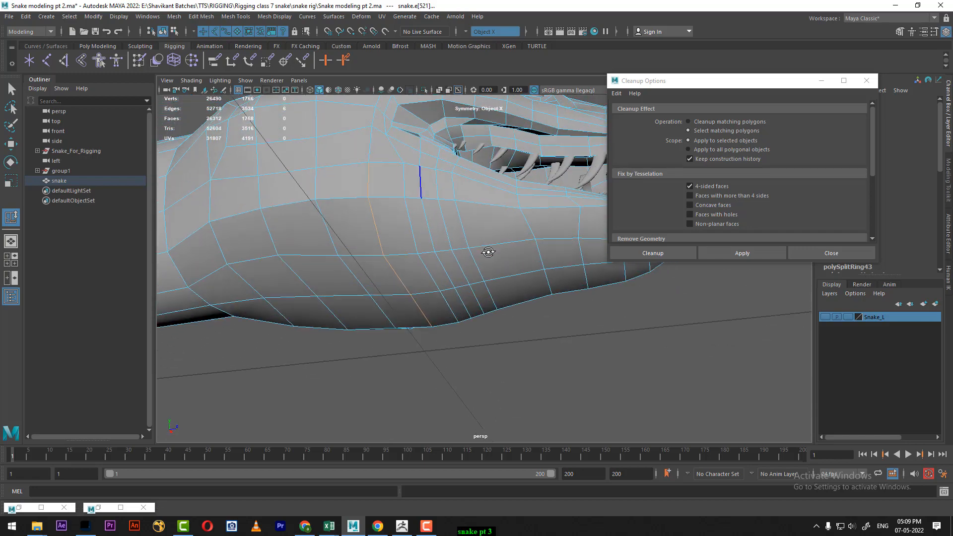
- Select an edge loop farther forward on the lower jaw, drop its surplus edges, and slide the rest to space them evenly
double_click(466, 218)
alt+drag(499, 309, 422, 277)
drag(336, 200, 575, 266)
right_drag(464, 218, 475, 290)
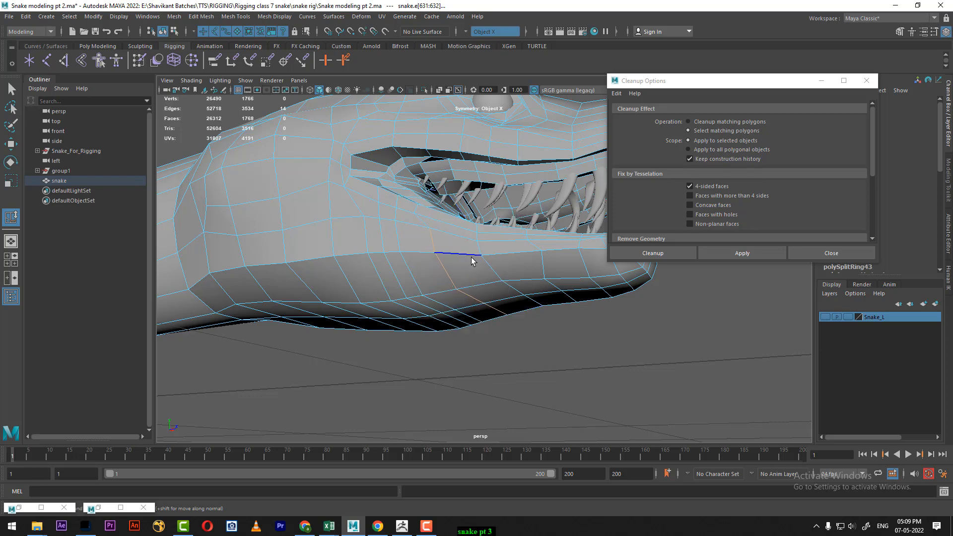
- Slide the edge run that descends from the mouth corner beneath the jaw to even its spacing with the neighbouring loops
alt+drag(473, 262, 470, 298)
mouse_move(470, 300)
alt+right_down()
mouse_move(489, 291)
mouse_move(458, 289)
alt+right_up()
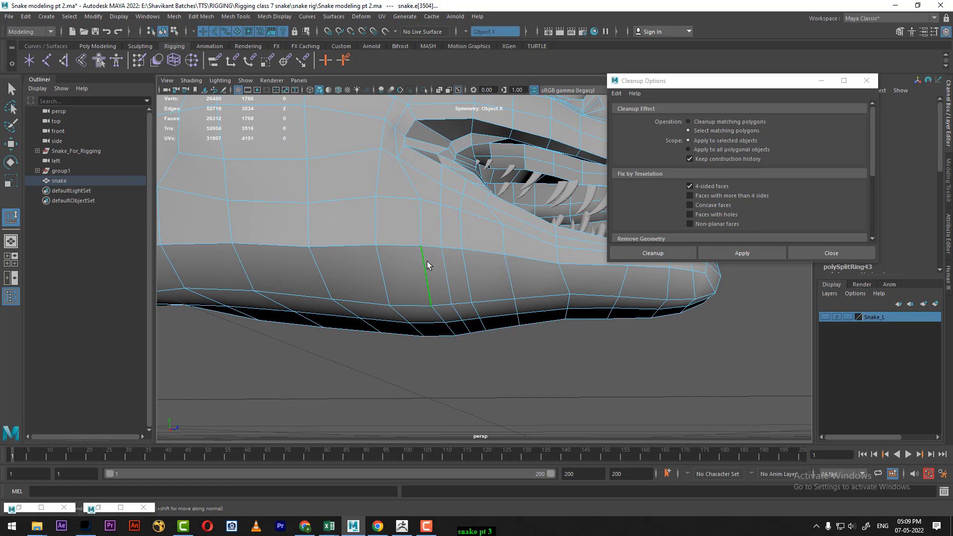
alt+drag(432, 264, 454, 277)
shift+right_drag(469, 219, 468, 288)
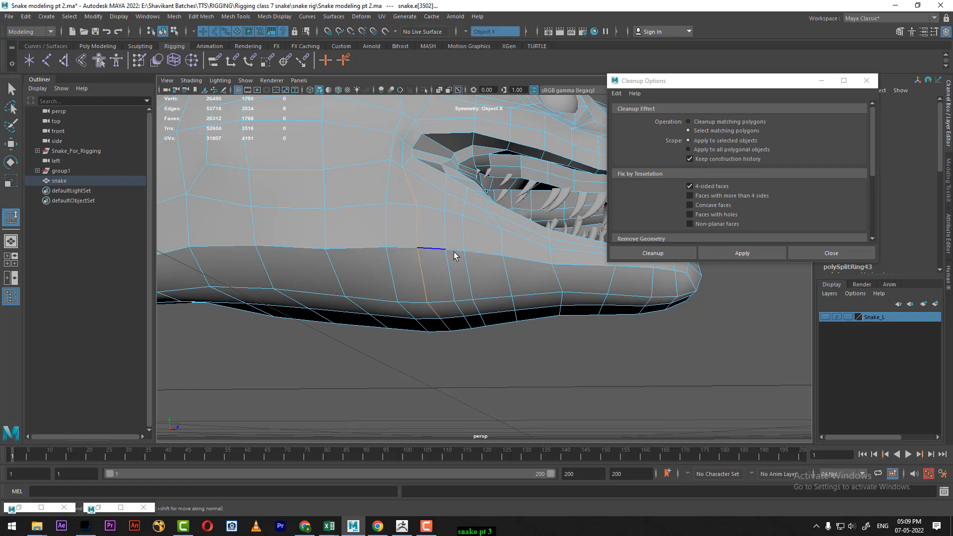
alt+drag(454, 255, 464, 202)
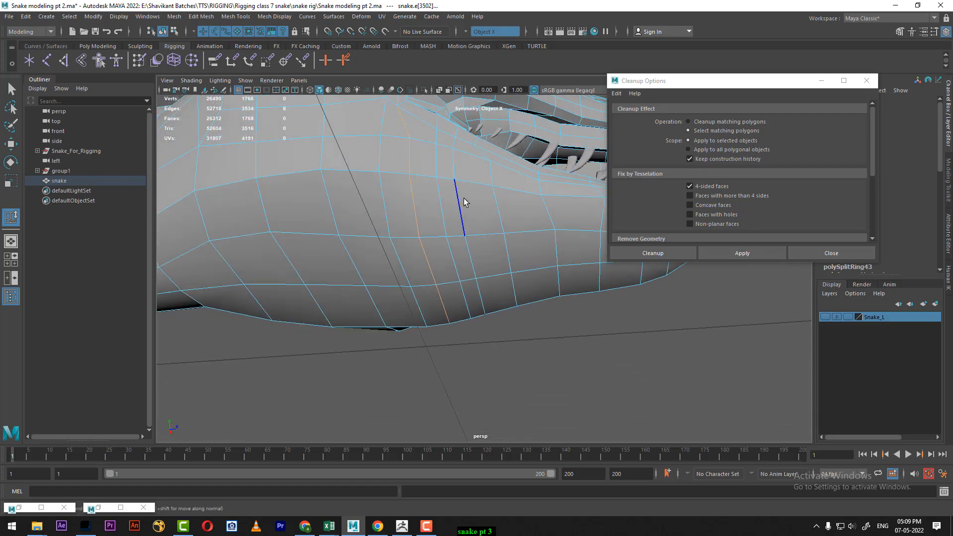
- Select the next edge loop on the jaw, deselect its upper edges, and slide the remaining edges under the jaw to even the spacing
alt+drag(474, 256, 385, 303)
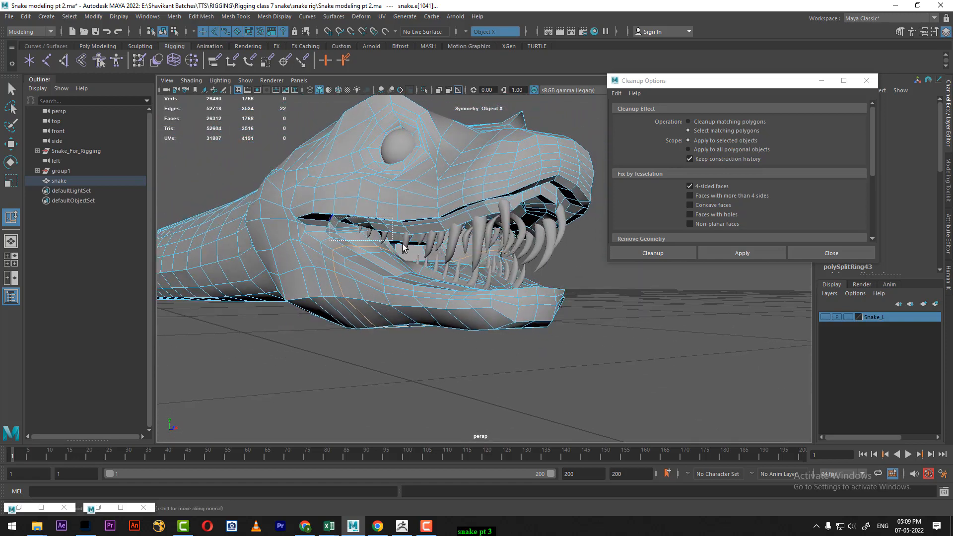
alt+drag(409, 268, 456, 248)
scroll(447, 281, up, 3)
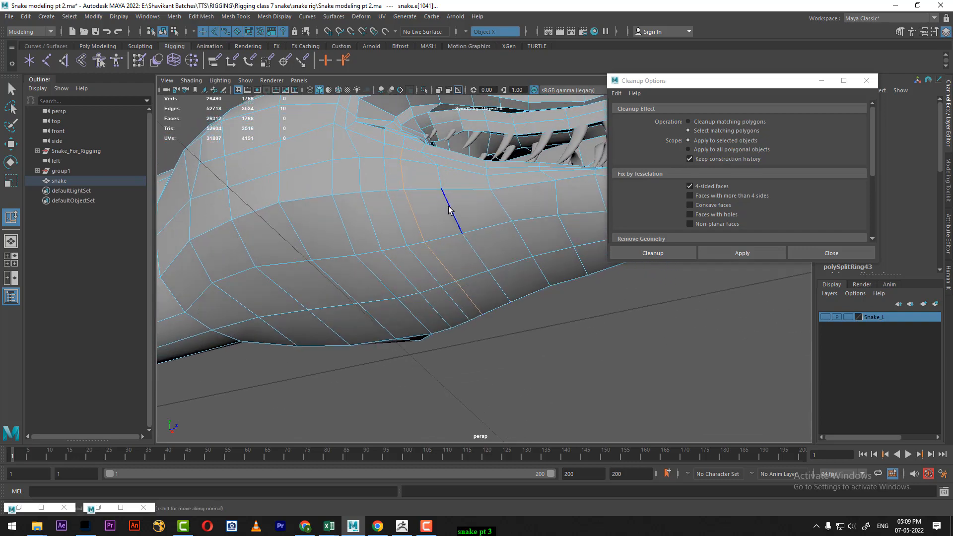
shift+right_drag(449, 207, 452, 286)
mouse_move(441, 276)
alt+mouse_down()
mouse_move(477, 296)
mouse_move(457, 315)
mouse_move(440, 276)
alt+mouse_up()
- Insert two edge loops around the neck just behind the head by splitting the lengthwise edge rings
scroll(476, 298, down, 4)
scroll(466, 291, down, 2)
scroll(433, 278, up, 6)
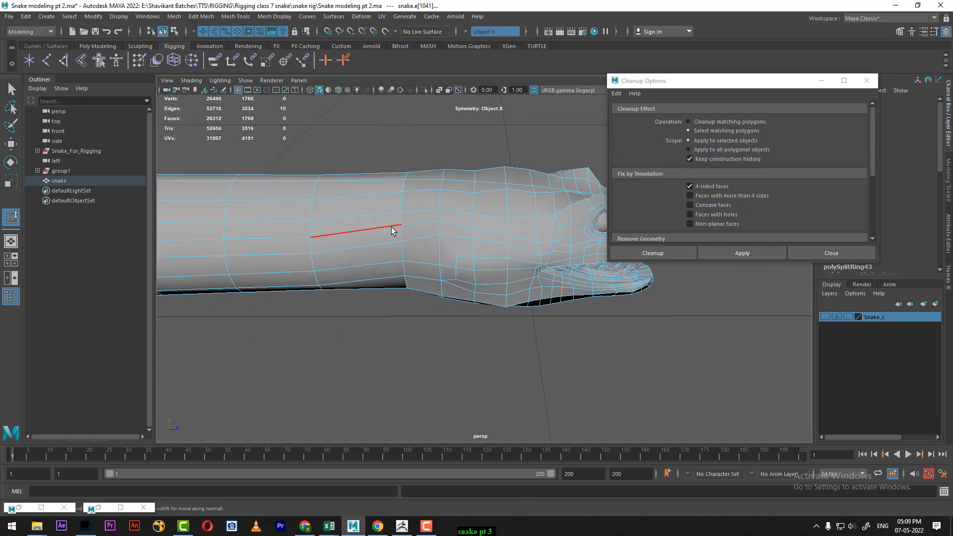
ctrl+right_drag(394, 221, 416, 240)
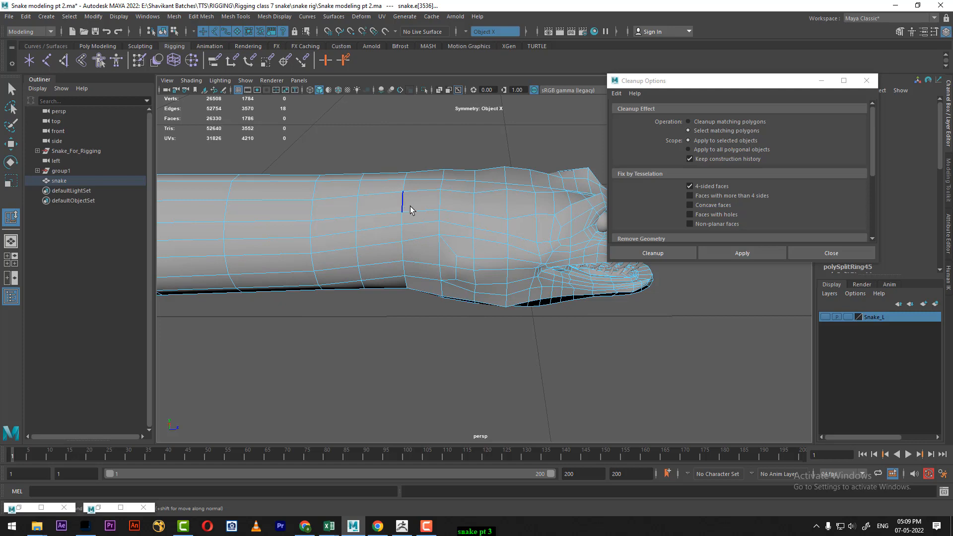
click(420, 221)
ctrl+right_drag(457, 190, 422, 254)
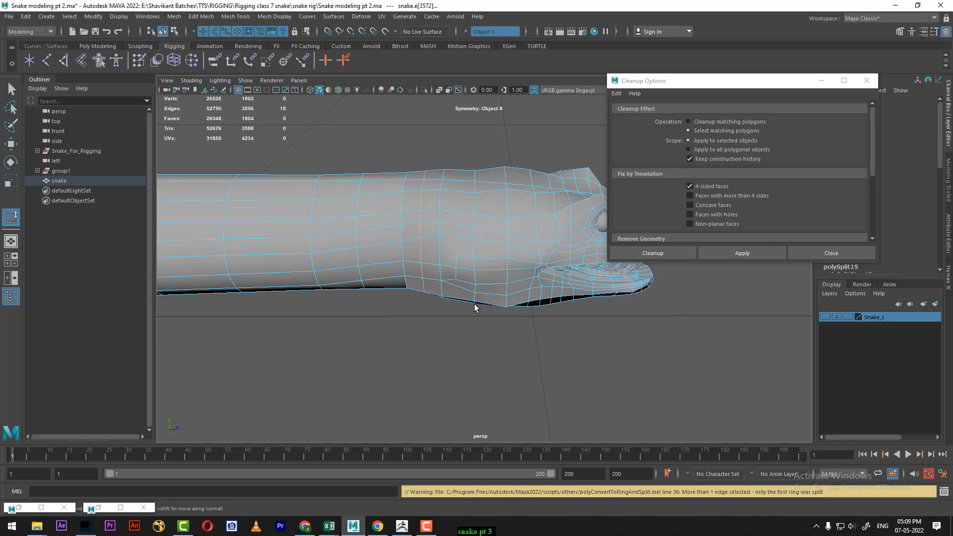
- Select the whole snake, apply the Cleanup selection of 4-sided faces, and examine the head and mouth interior for non-quads
alt+drag(475, 304, 348, 301)
alt+right_drag(397, 306, 423, 306)
right_drag(417, 241, 500, 195)
click(460, 298)
click(425, 266)
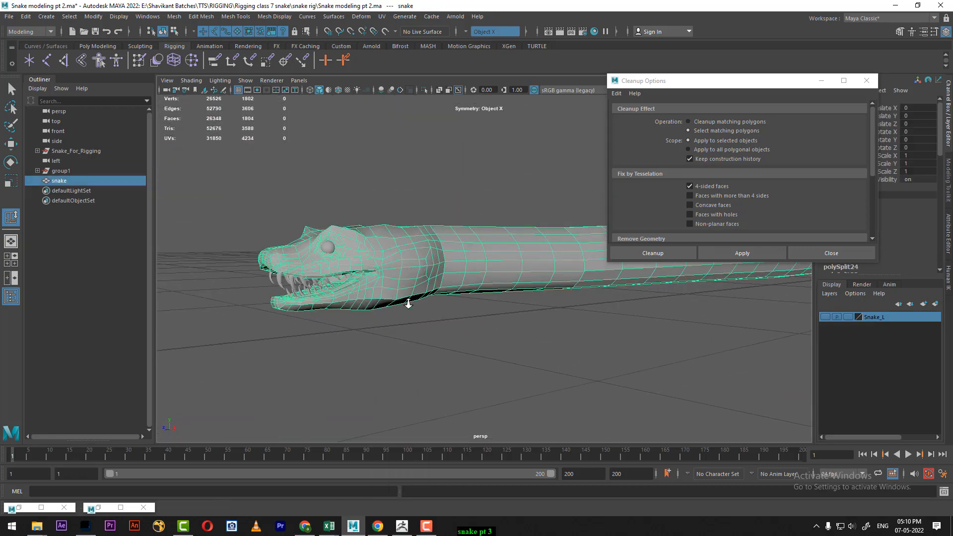
alt+drag(405, 304, 506, 301)
click(743, 254)
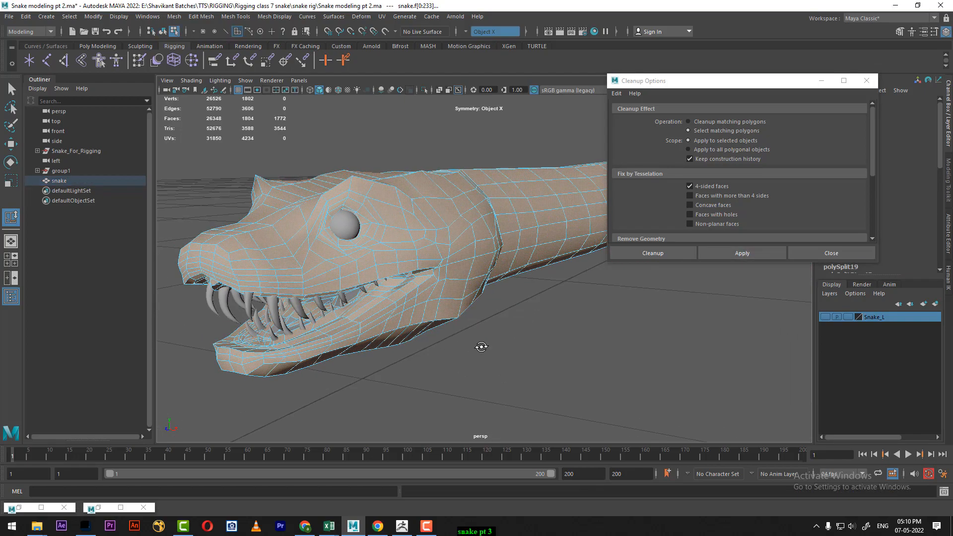
alt+drag(481, 347, 500, 370)
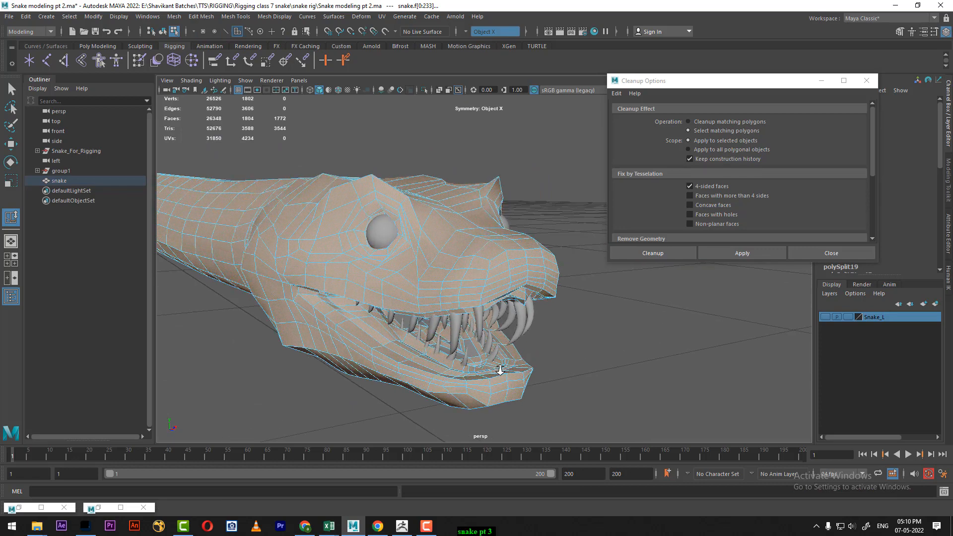
alt+middle_drag(500, 370, 537, 313)
alt+right_drag(536, 312, 557, 356)
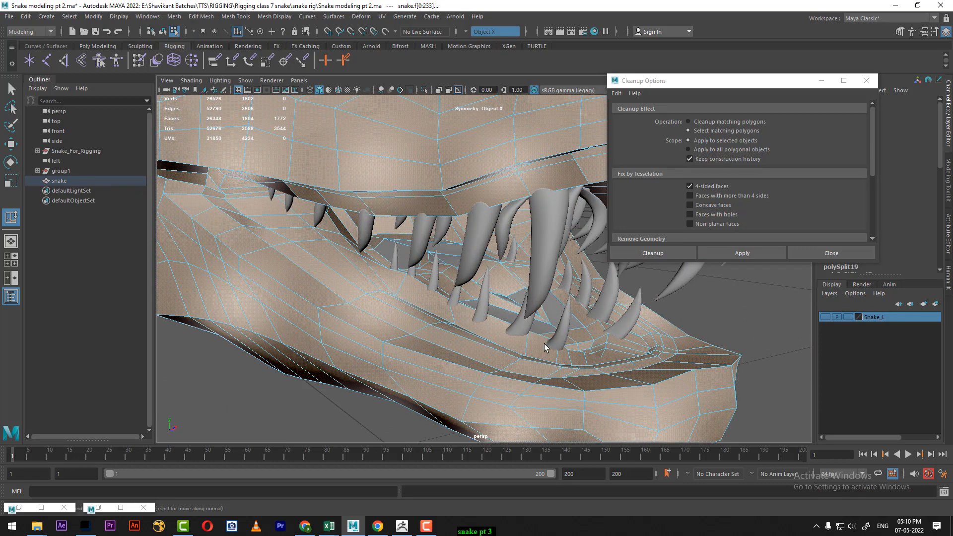
- Undo the last hide, isolate the snake by hiding all unselected objects, and reselect its 4-sided faces with Cleanup
key(ctrl+z)
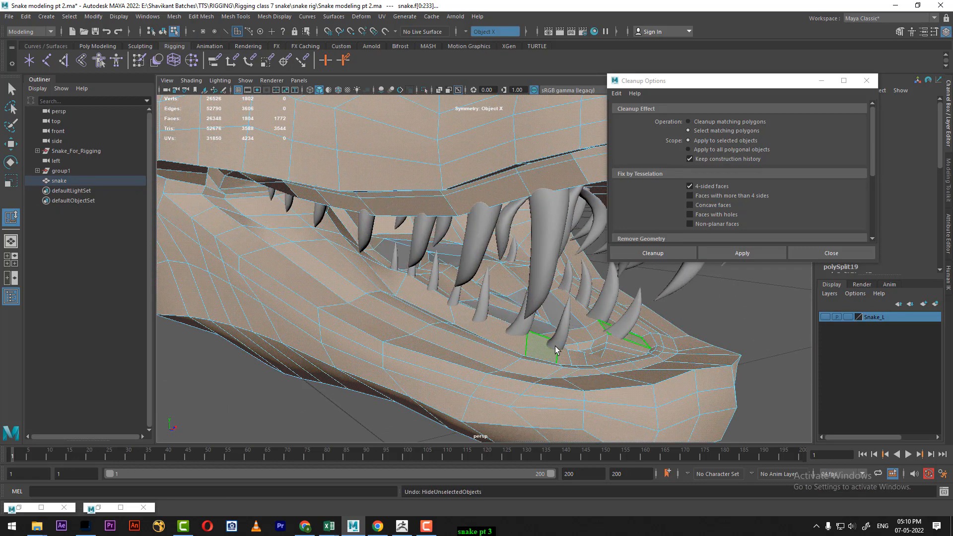
right_drag(556, 349, 605, 222)
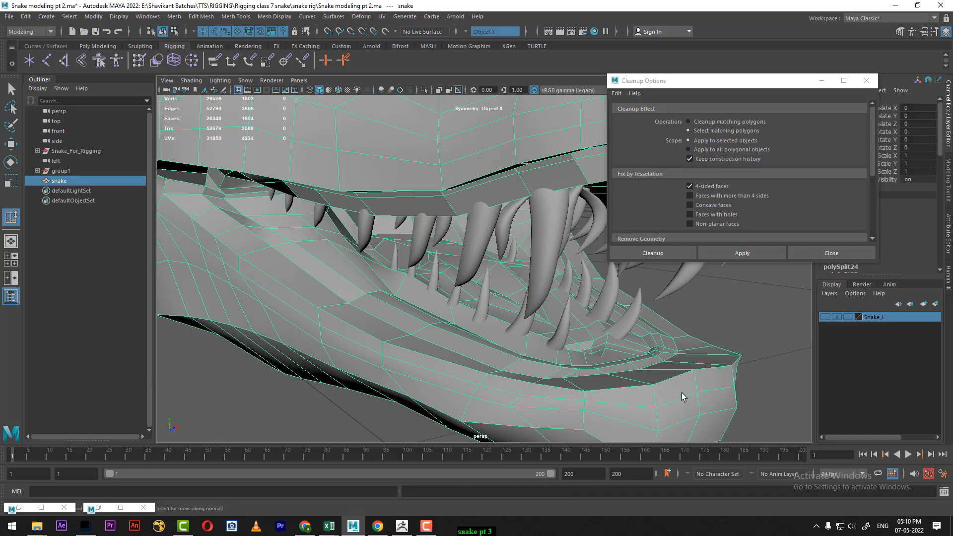
key(alt+h)
scroll(576, 372, up, 5)
scroll(577, 372, down, 8)
alt+drag(577, 372, 610, 335)
scroll(609, 329, down, 3)
scroll(611, 335, up, 3)
click(732, 258)
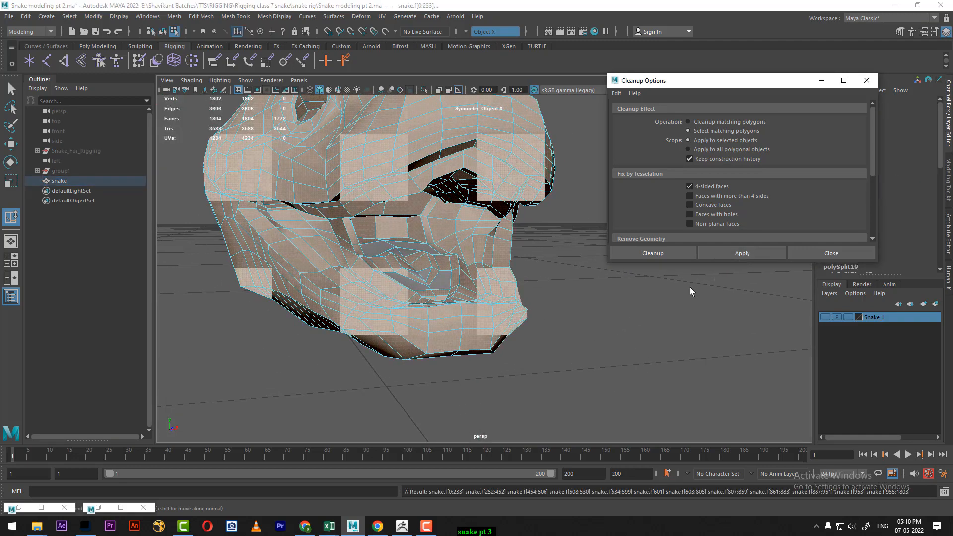
- Split the edge rings across the narrow faces on both arms of the V-shaped strip in the lower mouth
scroll(558, 347, up, 5)
alt+drag(539, 358, 477, 365)
alt+middle_drag(477, 365, 479, 365)
alt+drag(480, 373, 466, 369)
alt+middle_drag(465, 370, 467, 373)
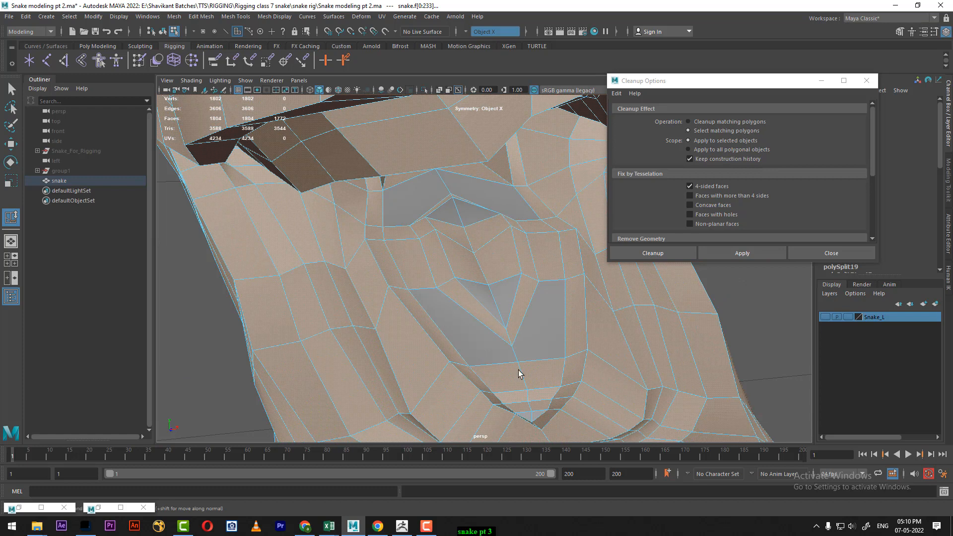
right_drag(485, 333, 492, 306)
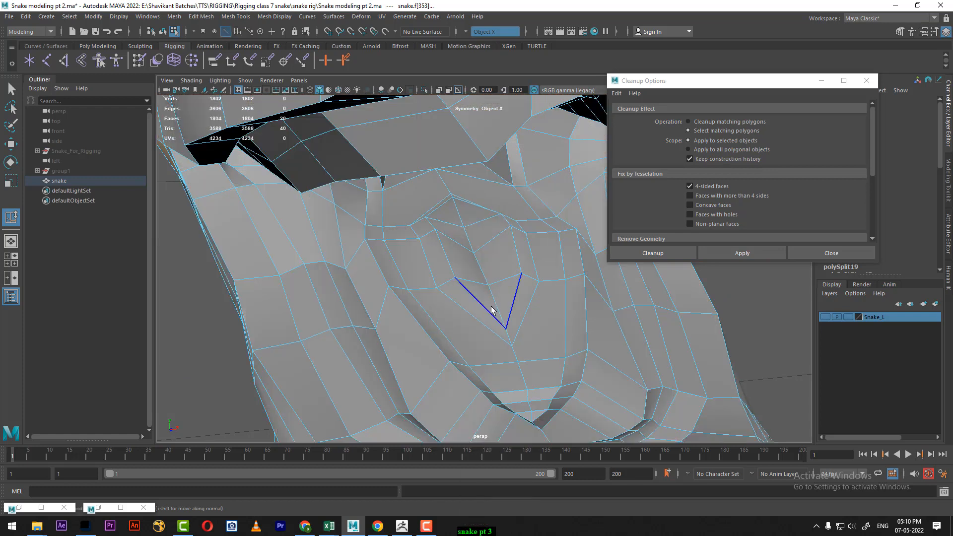
ctrl+right_drag(519, 276, 587, 355)
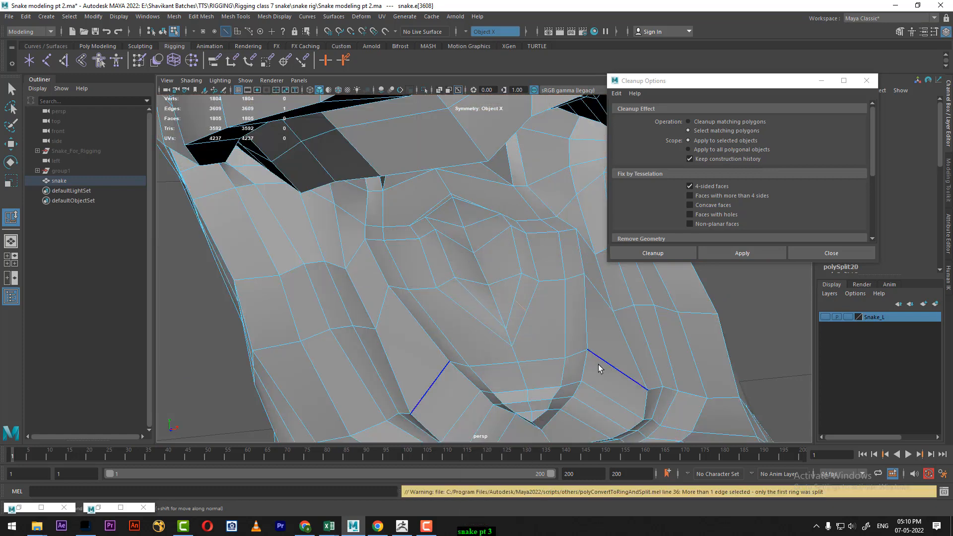
click(475, 326)
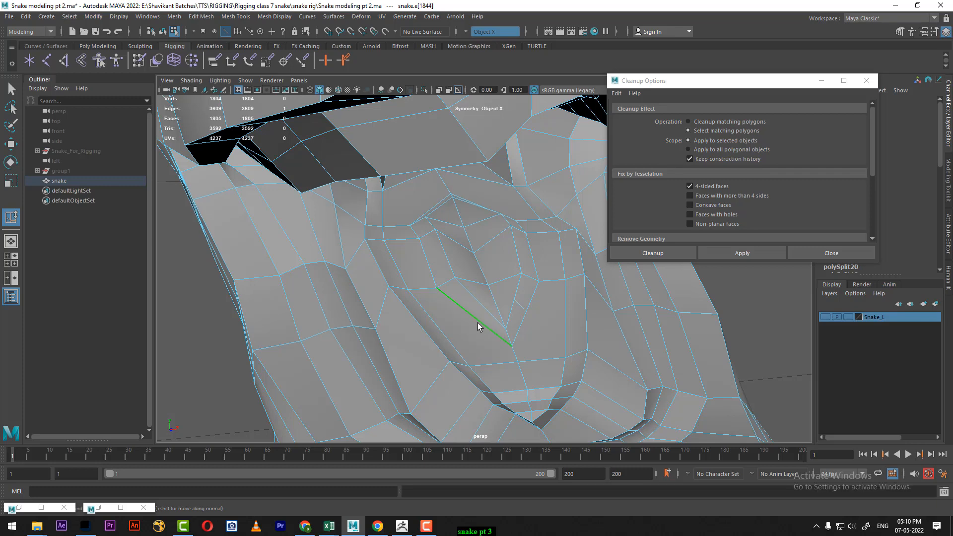
key(g)
- Try to cut mirrored edges from the lower outer corners of the mouth floor to the split points on the V
right_drag(517, 317, 494, 291)
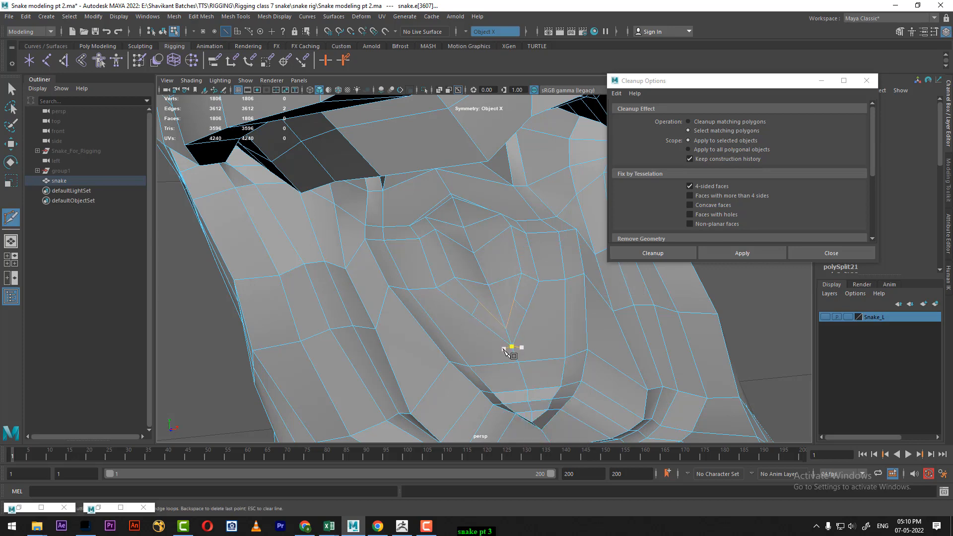
key(w)
right_drag(467, 315, 499, 313)
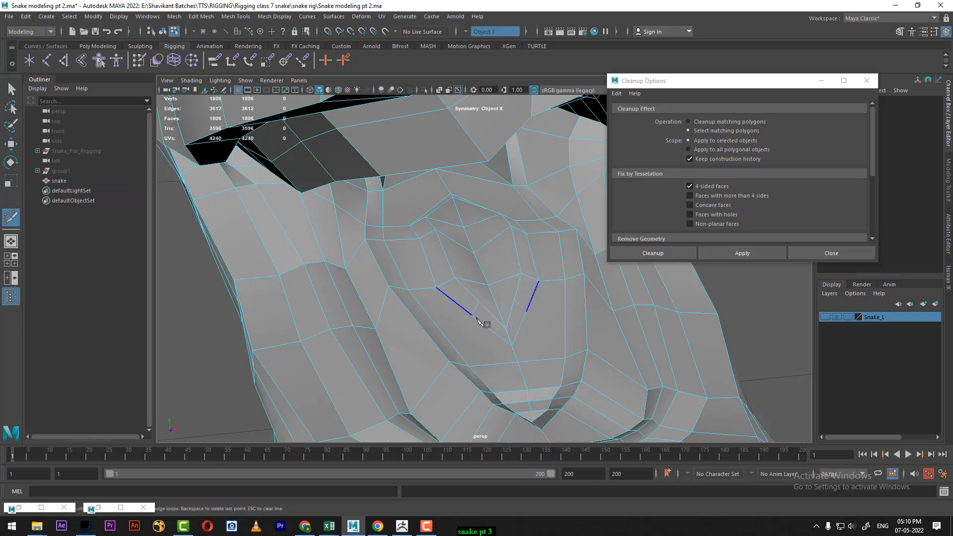
scroll(477, 320, up, 3)
alt+drag(478, 320, 453, 334)
scroll(454, 332, down, 3)
click(314, 371)
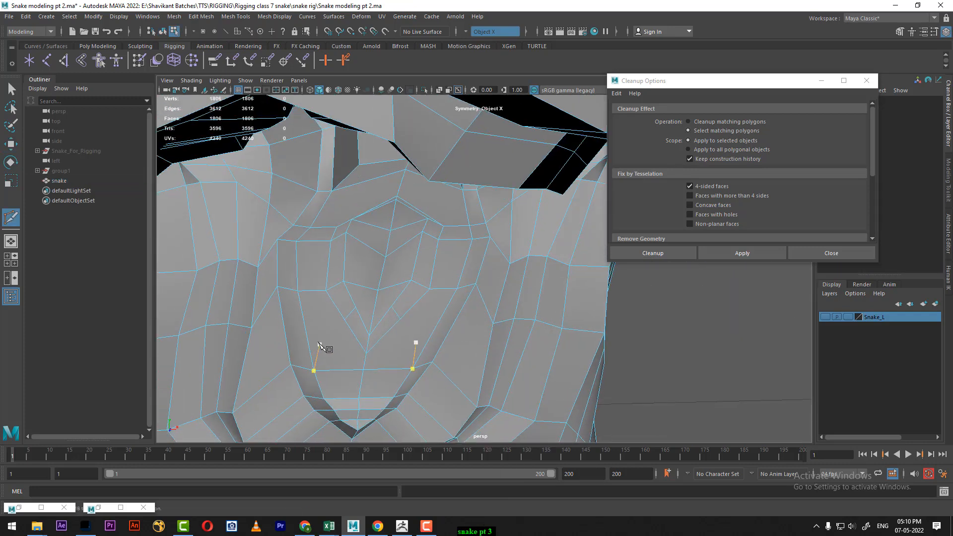
key(ctrl+z)
key(Return)
key(ctrl+z)
drag(327, 371, 314, 371)
click(346, 320)
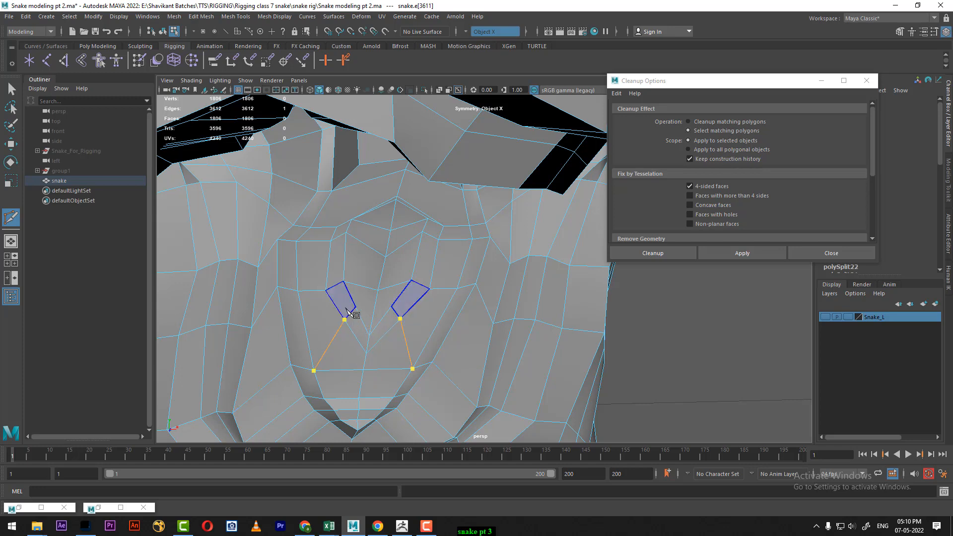
key(Return)
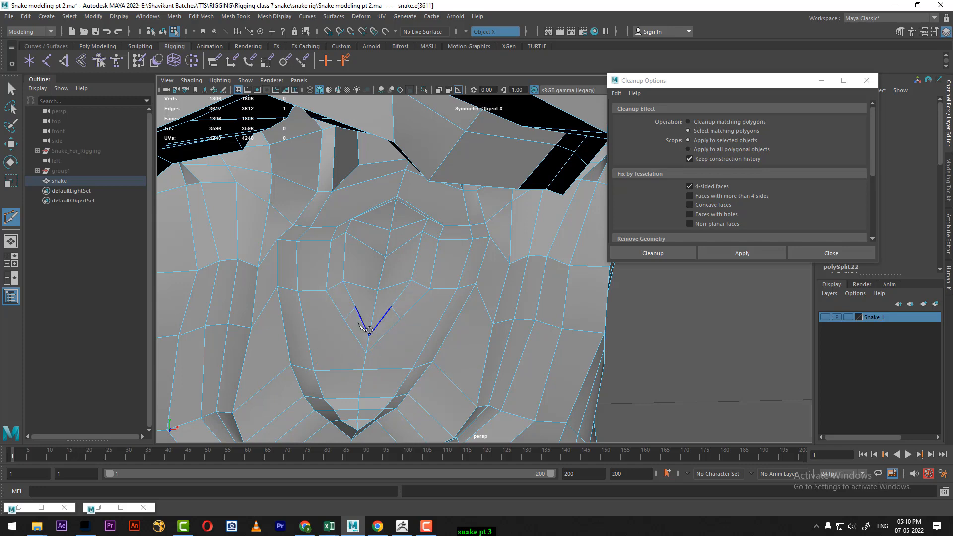
key(w)
- Try deleting the mirrored faces on both sides of the V-shaped strip, and undo the deletion
right_drag(392, 290, 395, 267)
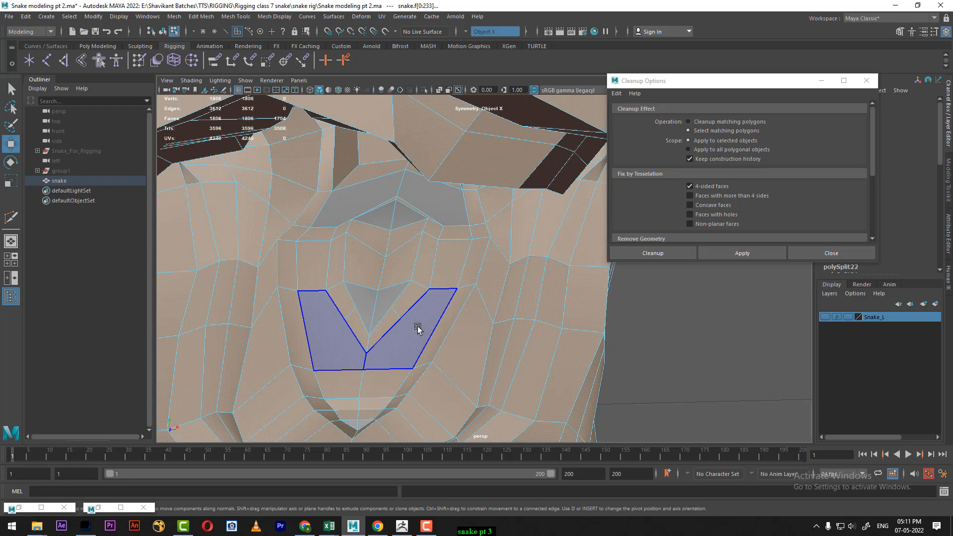
click(418, 329)
key(Delete)
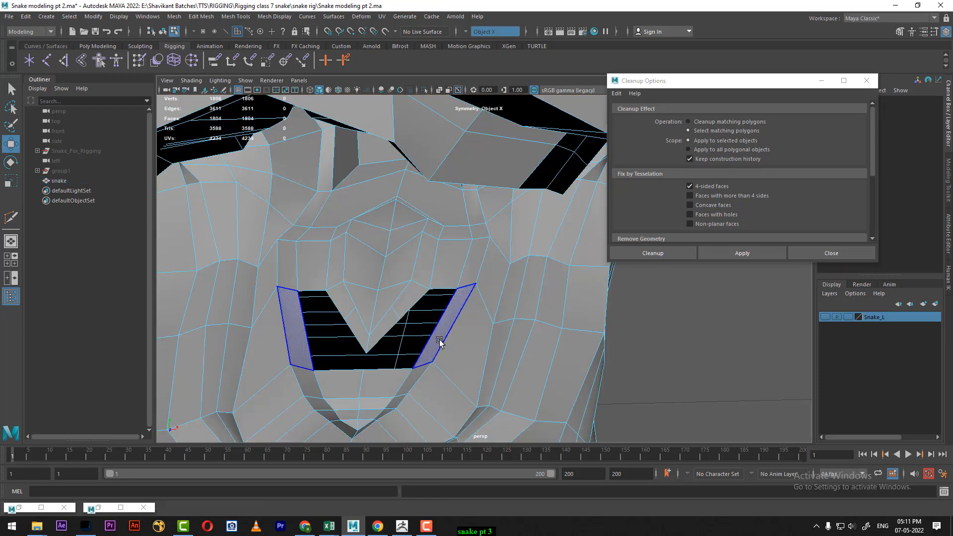
right_drag(426, 268, 427, 218)
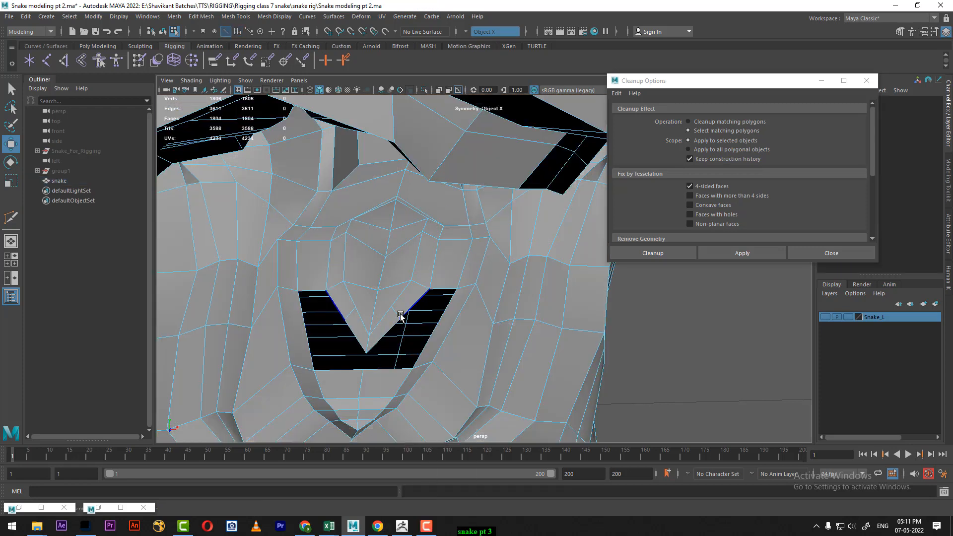
key(ctrl+z)
key(ctrl+z)
- Return to object selection and recheck the snake's 4-sided faces with Cleanup
right_drag(437, 273, 463, 258)
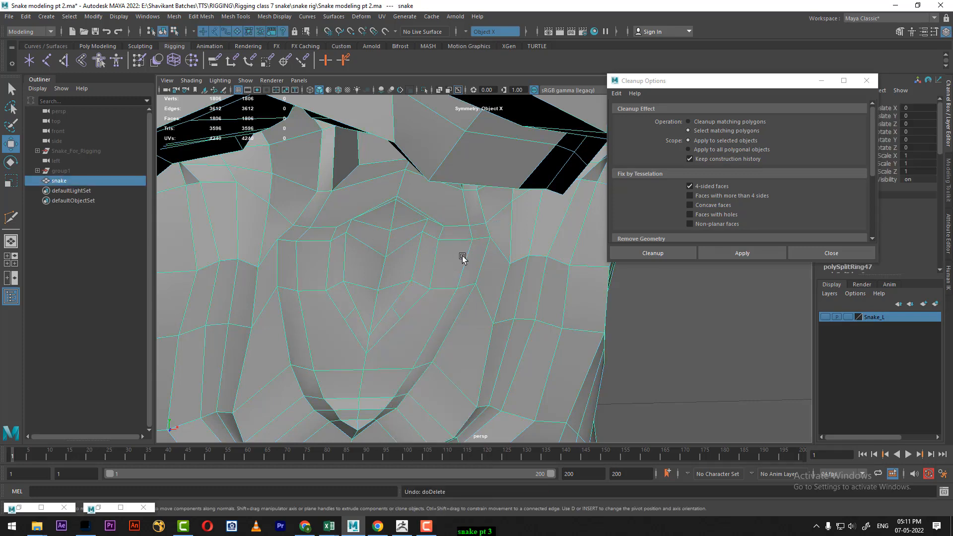
alt+drag(405, 322, 539, 305)
click(742, 253)
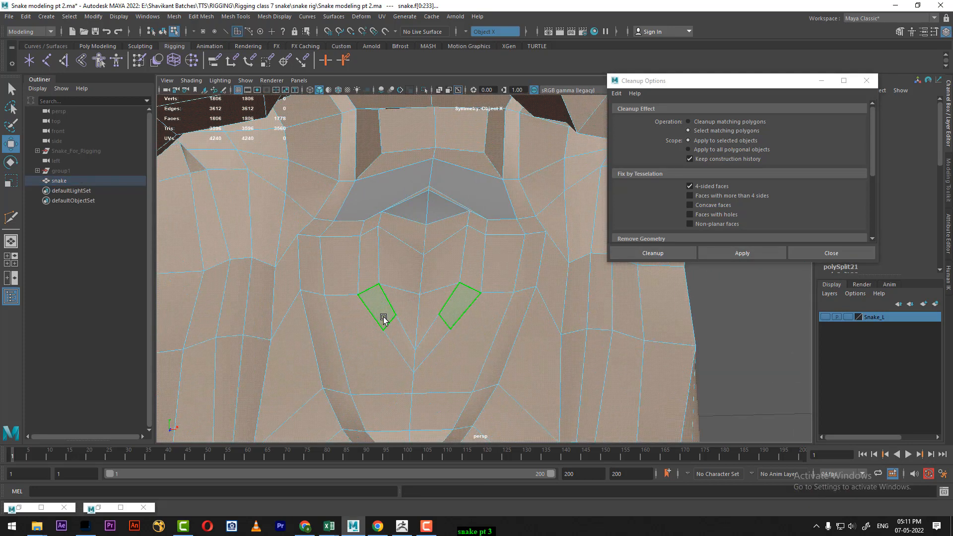
- Try another Multi-Cut from the split point on the V's outer edge across the adjacent mouth floor faces
right_drag(396, 240, 450, 242)
shift+right_drag(427, 282, 382, 268)
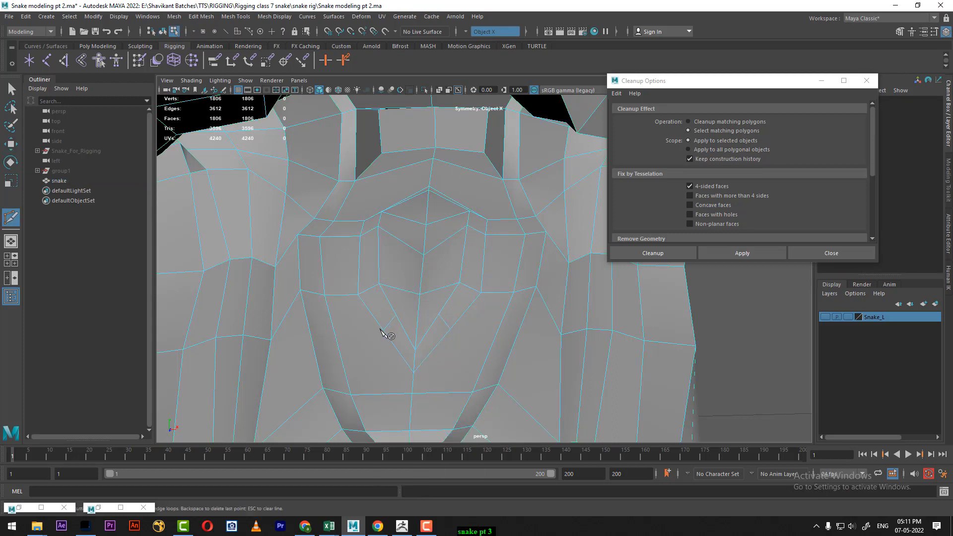
click(392, 329)
key(Return)
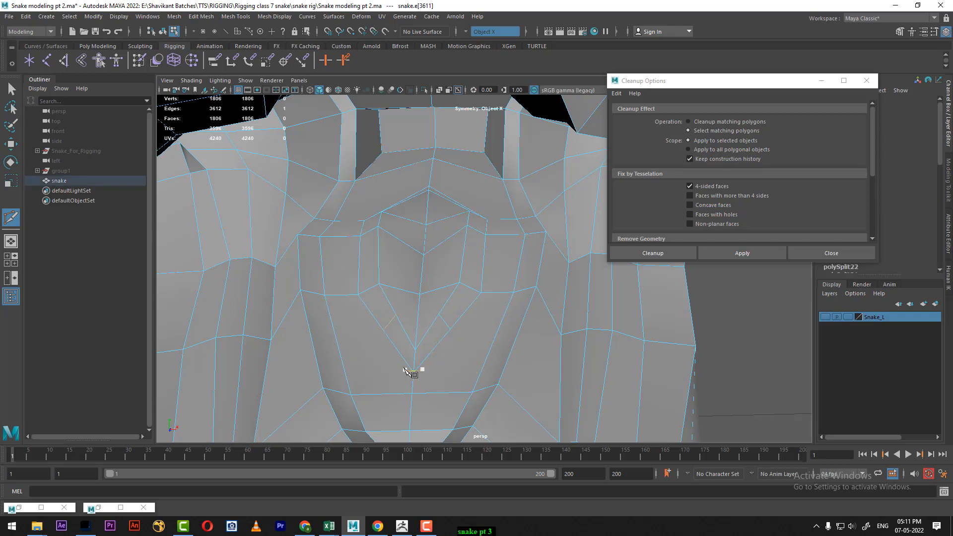
key(w)
- Delete the two mirrored multi-sided faces flanking the V-shaped strip on the mouth floor
alt+drag(421, 373, 371, 353)
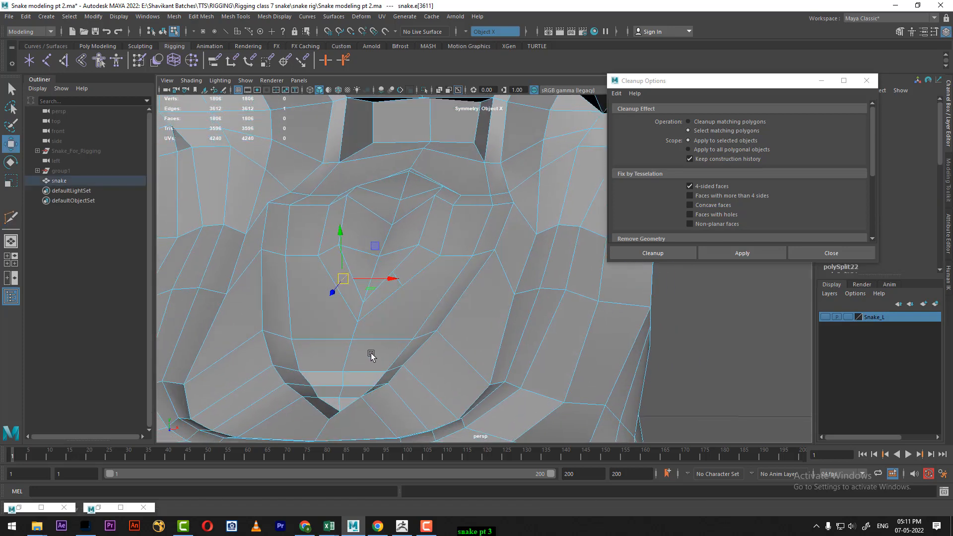
right_drag(314, 299, 355, 240)
click(317, 299)
key(Delete)
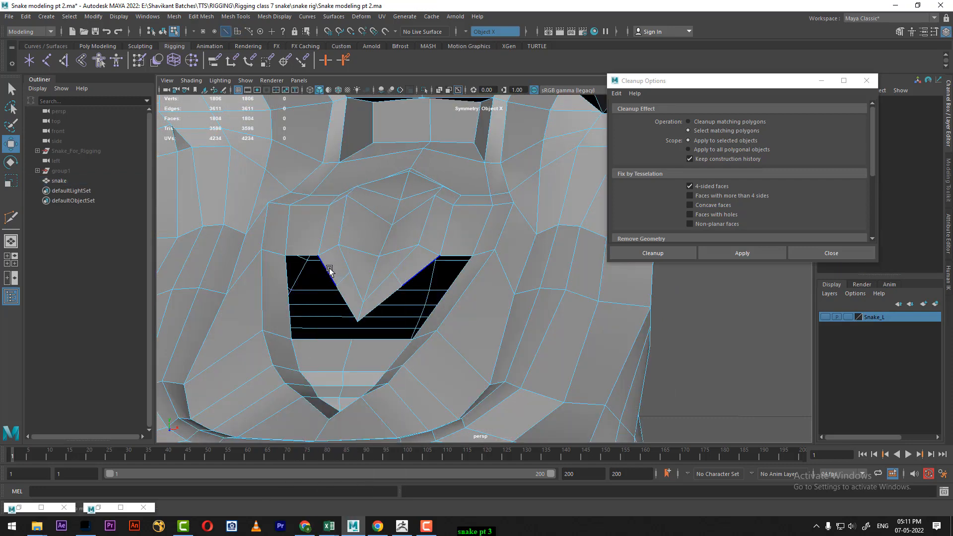
- Bridge the V's upper edges to the hole's outer sides and its lower edges to the hole's bottom border, closing the gap
click(328, 269)
shift+click(288, 291)
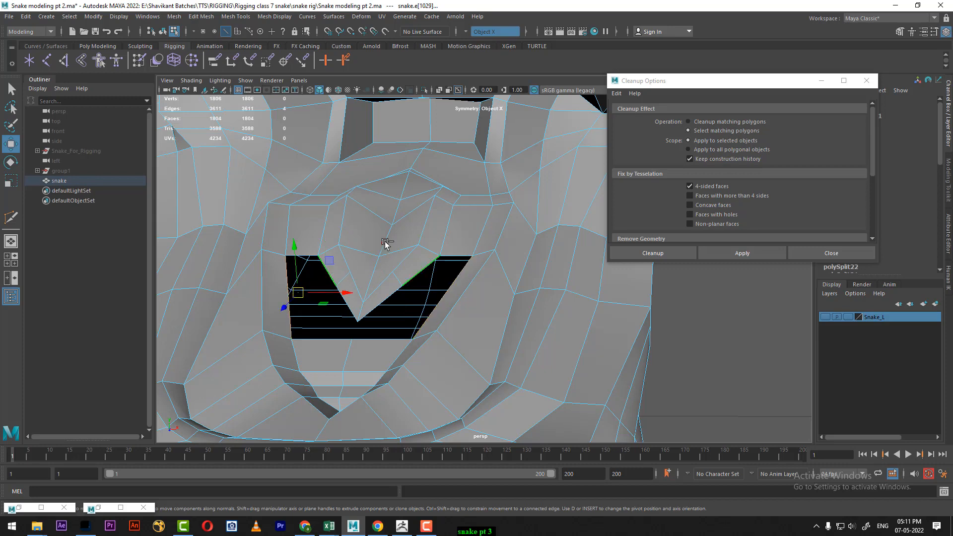
shift+right_drag(390, 235, 370, 355)
click(346, 302)
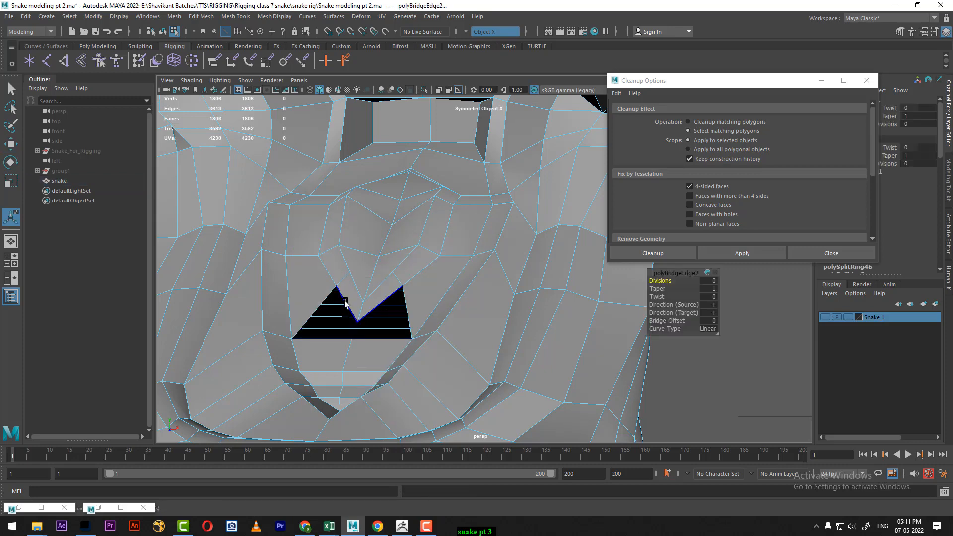
shift+click(342, 338)
shift+right_drag(426, 254, 416, 373)
- Reapply the Cleanup selection of 4-sided faces and examine the unselected faces at the back of the mouth floor
alt+drag(393, 355, 408, 344)
right_drag(417, 253, 460, 218)
click(743, 254)
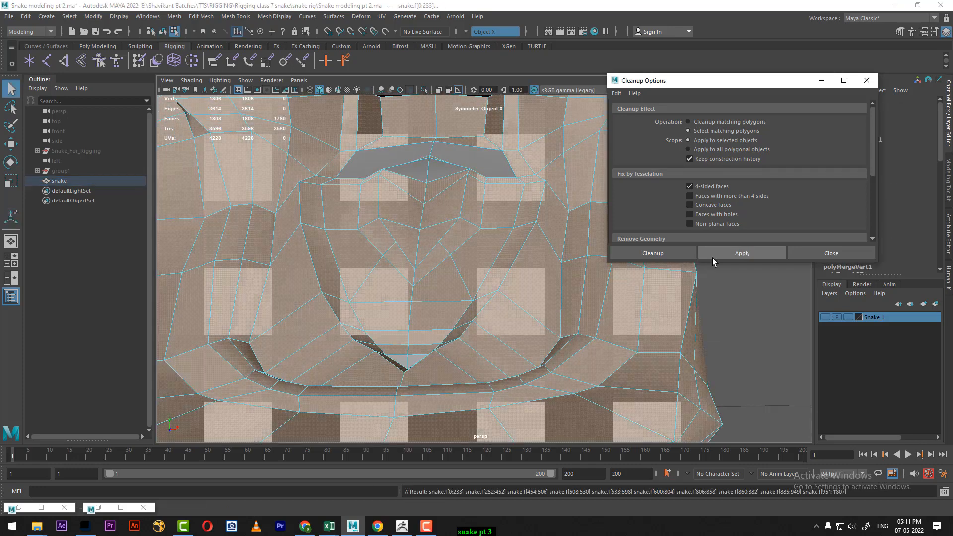
scroll(466, 283, up, 10)
scroll(465, 286, up, 8)
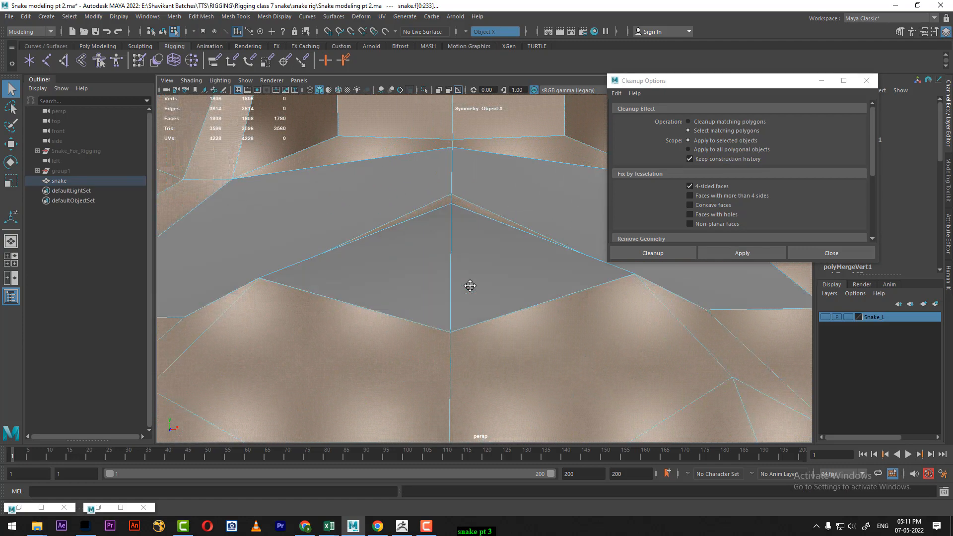
scroll(477, 305, down, 6)
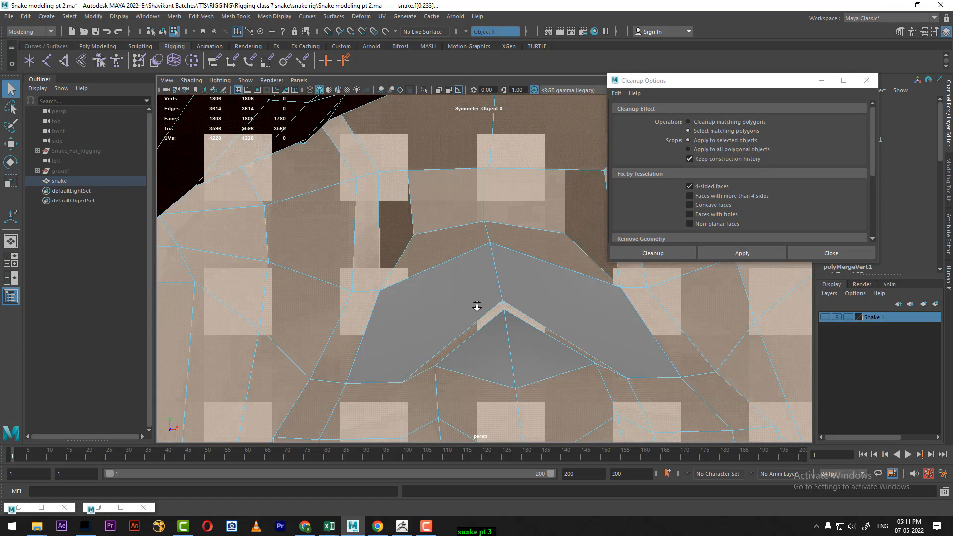
- Split the narrow V-shaped strip on the mouth floor with an edge ring split across each of its two arms
right_drag(478, 318, 481, 238)
click(479, 331)
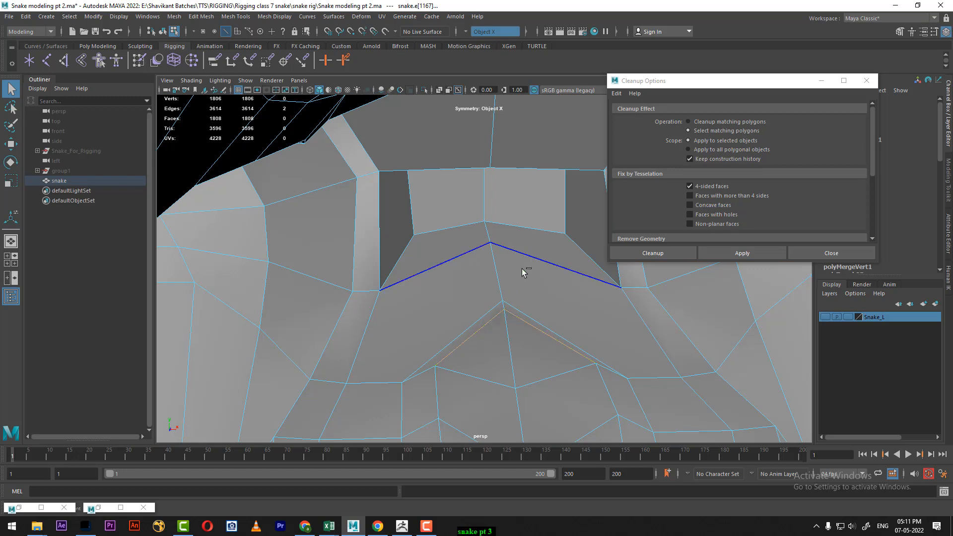
ctrl+right_drag(523, 268, 505, 322)
click(550, 332)
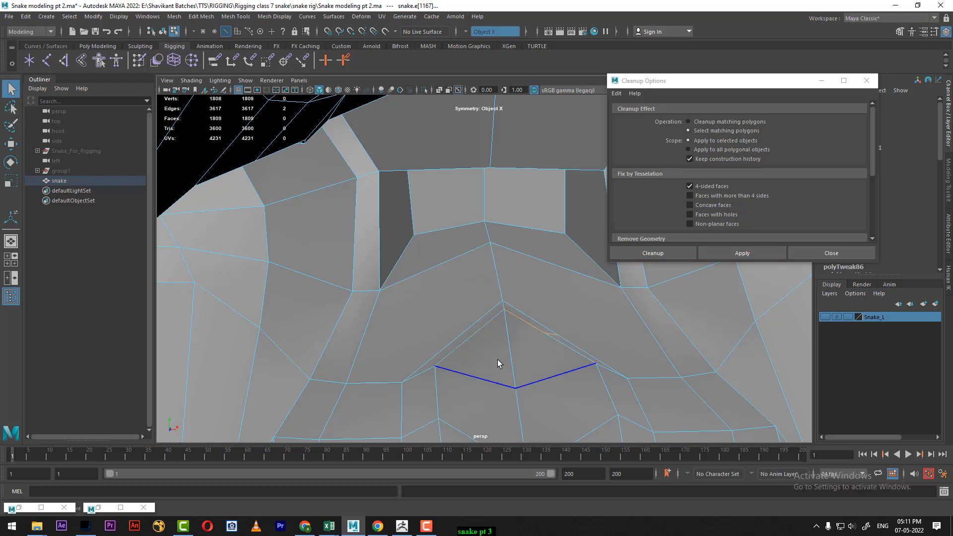
click(470, 341)
key(g)
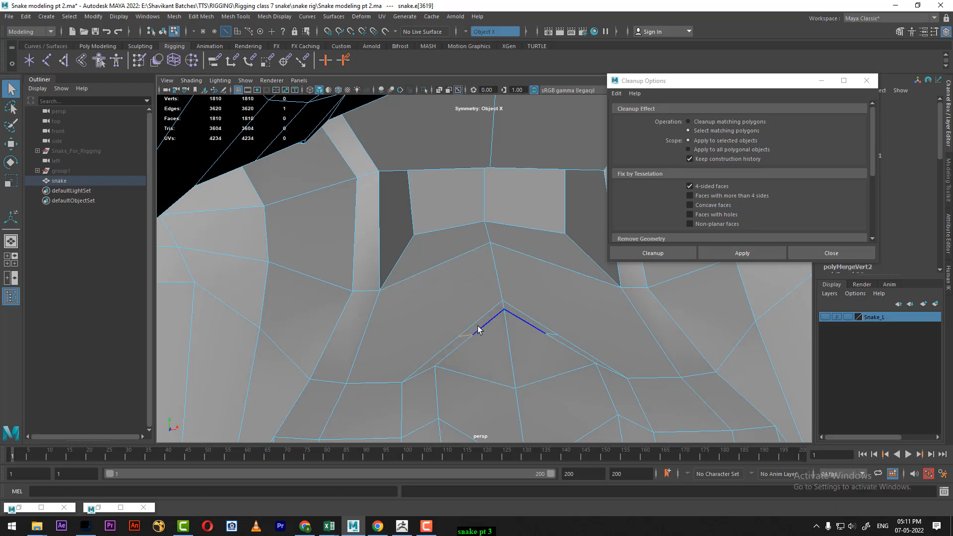
- Multi-Cut from the split points on the V's outer edges to the upper outer corners of the adjacent mouth floor faces, mirrored
right_drag(464, 240, 556, 222)
shift+right_drag(529, 263, 473, 263)
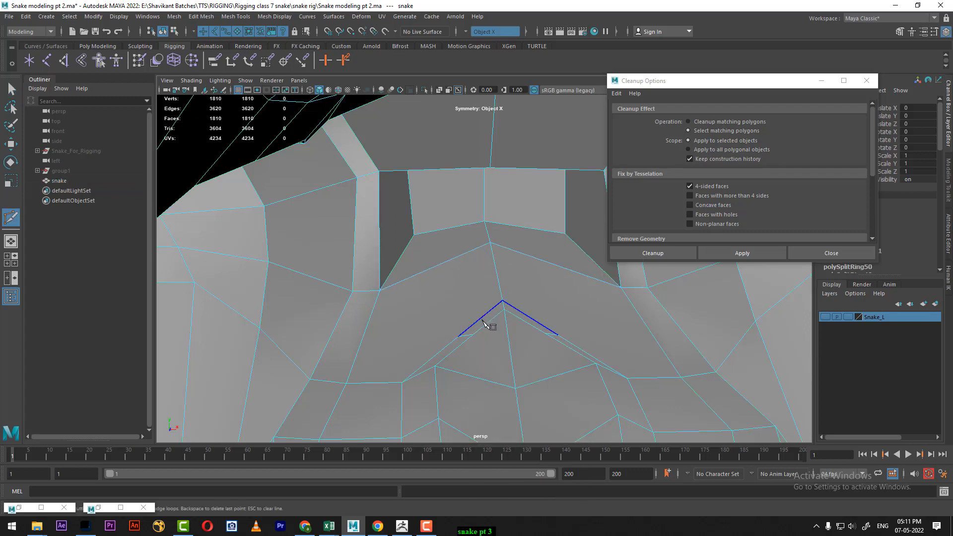
drag(478, 321, 436, 344)
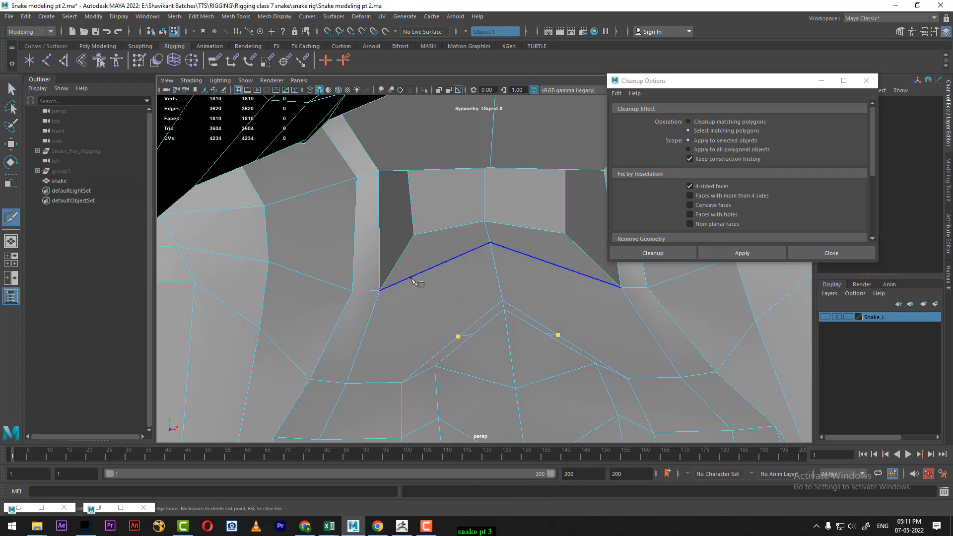
click(407, 279)
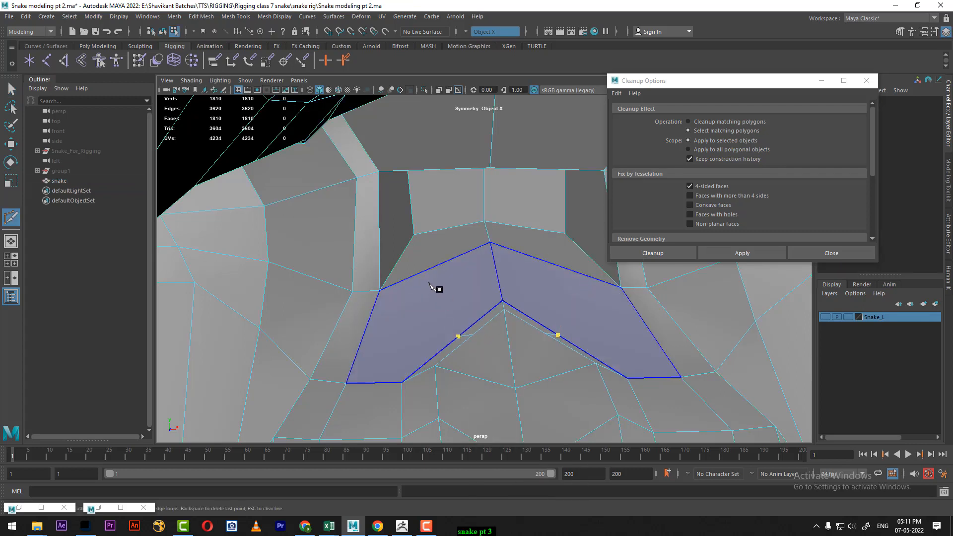
click(380, 291)
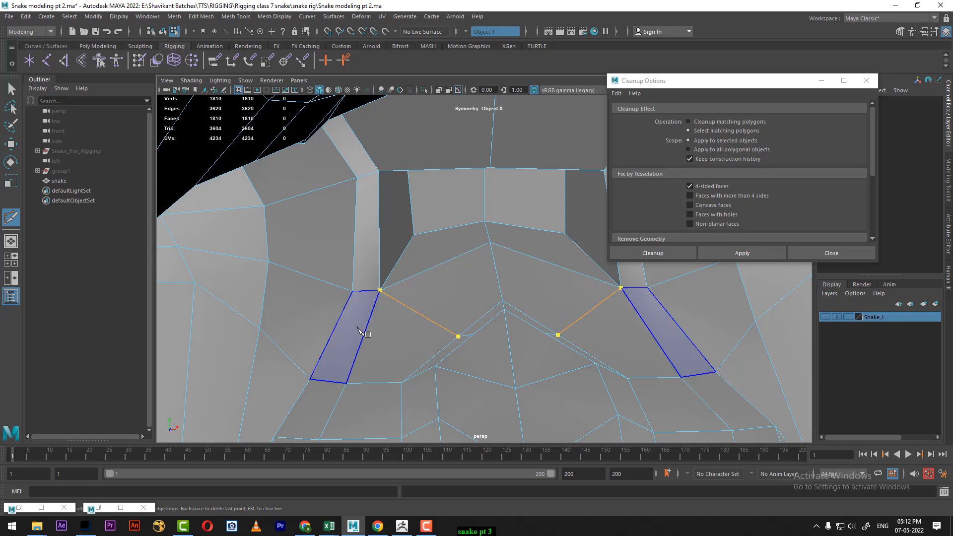
right_click(358, 329)
- Reapply the Cleanup selection of 4-sided faces to the snake mesh and check the selection over the head and body
click(473, 336)
key(w)
key(F8)
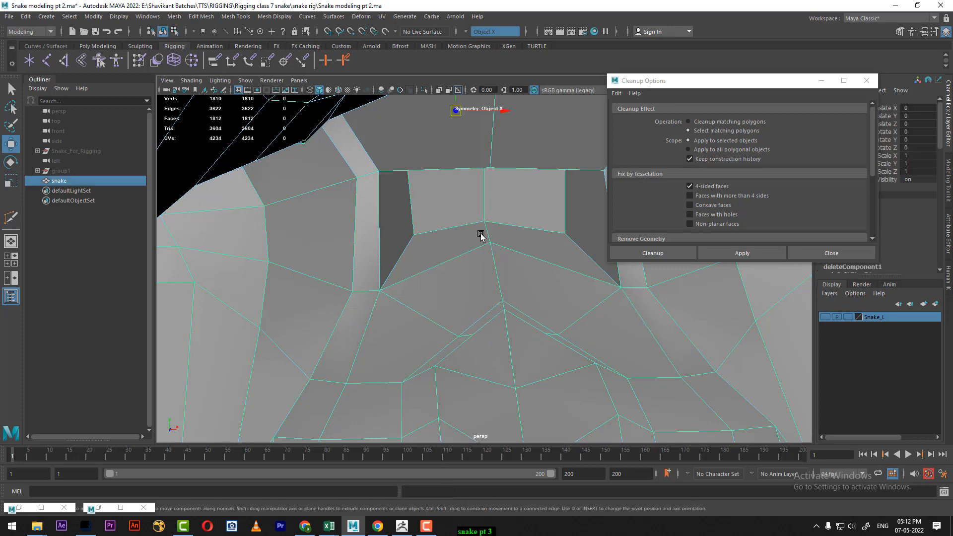
key(F8)
click(747, 256)
key(f)
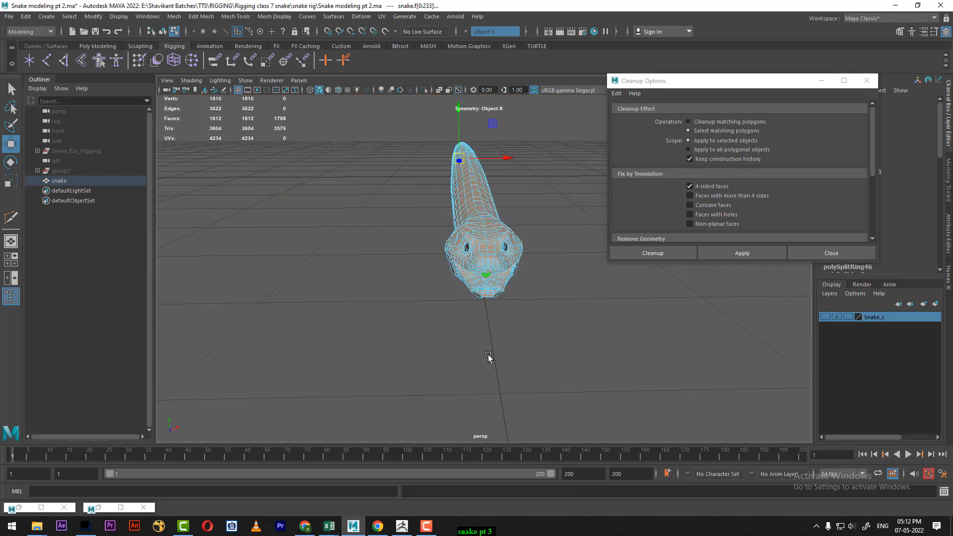
alt+drag(549, 385, 550, 310)
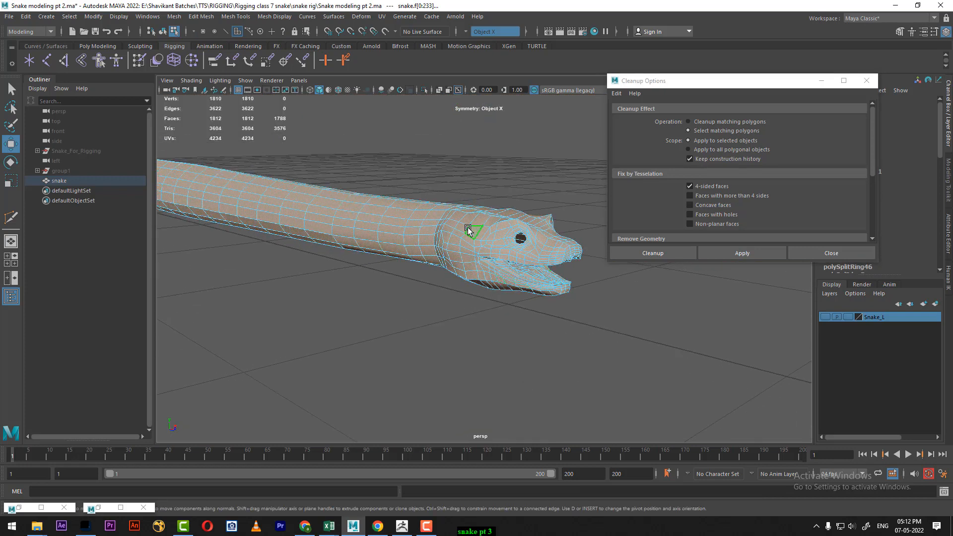
- Return the snake mesh to object mode and soften all of its edges
right_drag(468, 229, 509, 180)
click(510, 181)
alt+drag(518, 248, 467, 263)
click(461, 267)
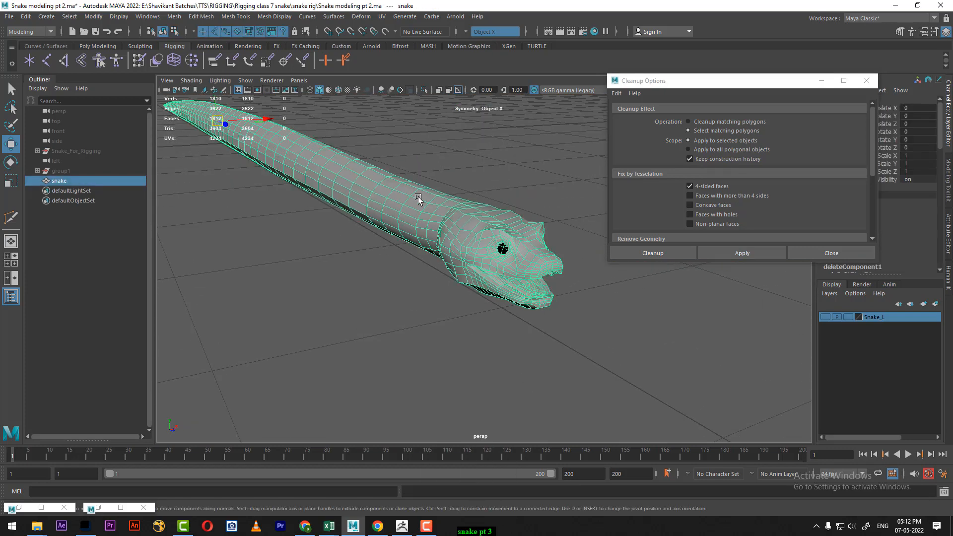
shift+right_drag(418, 198, 539, 149)
click(506, 187)
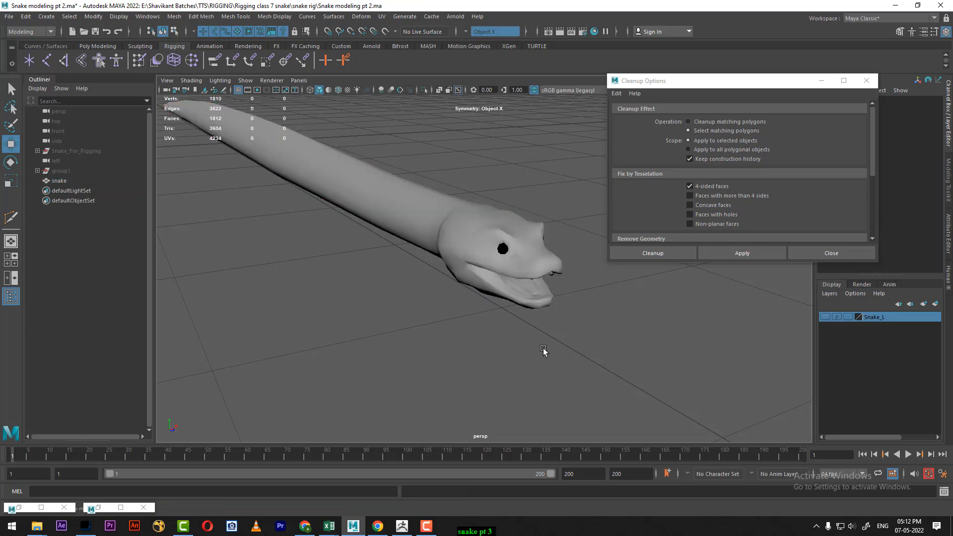
- Close the Cleanup options with the hidden eyes and teeth shown again, and select the complete snake
mouse_move(521, 326)
alt+mouse_down()
mouse_move(526, 341)
mouse_move(447, 337)
mouse_move(508, 314)
alt+mouse_up()
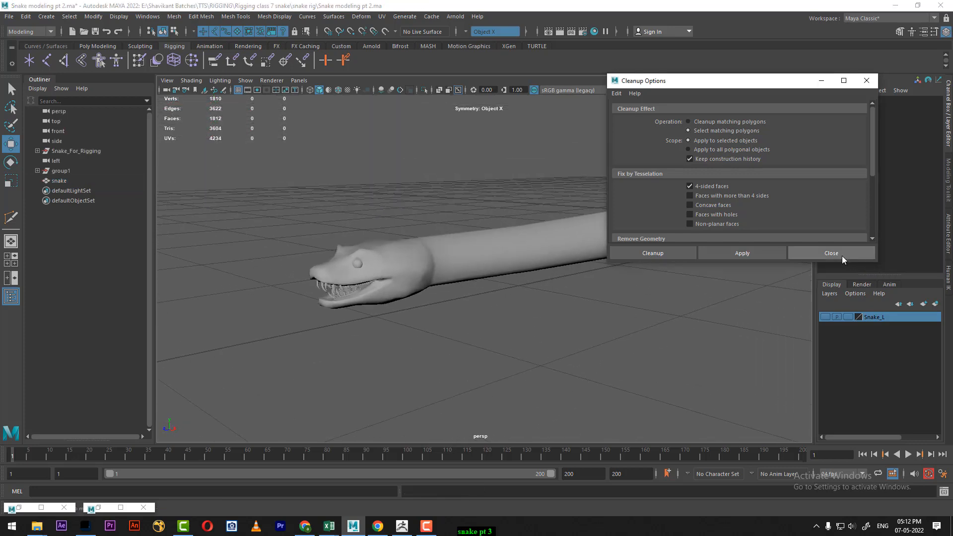
click(842, 254)
alt+drag(775, 298, 607, 225)
click(526, 300)
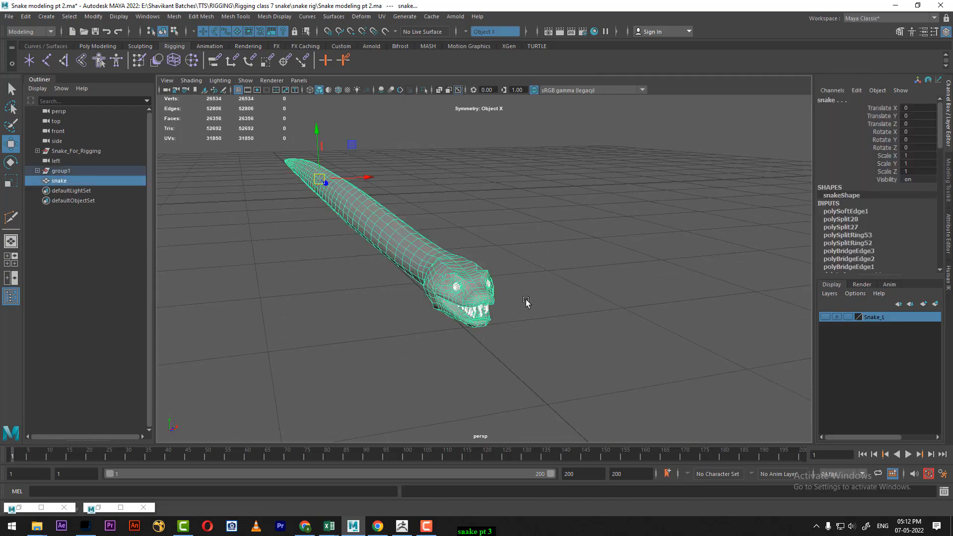
alt+drag(526, 300, 617, 314)
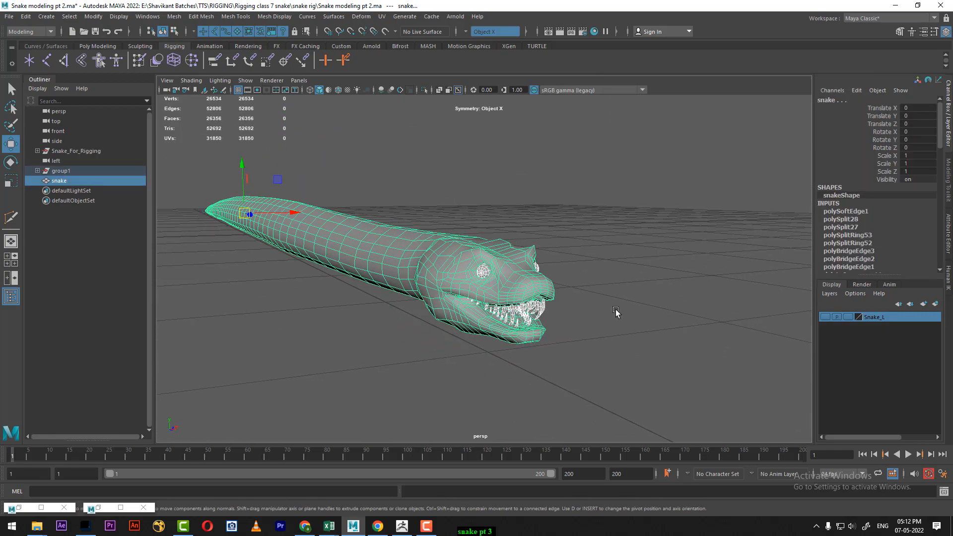
- Add an Arnold SkyDome light to the scene
click(448, 18)
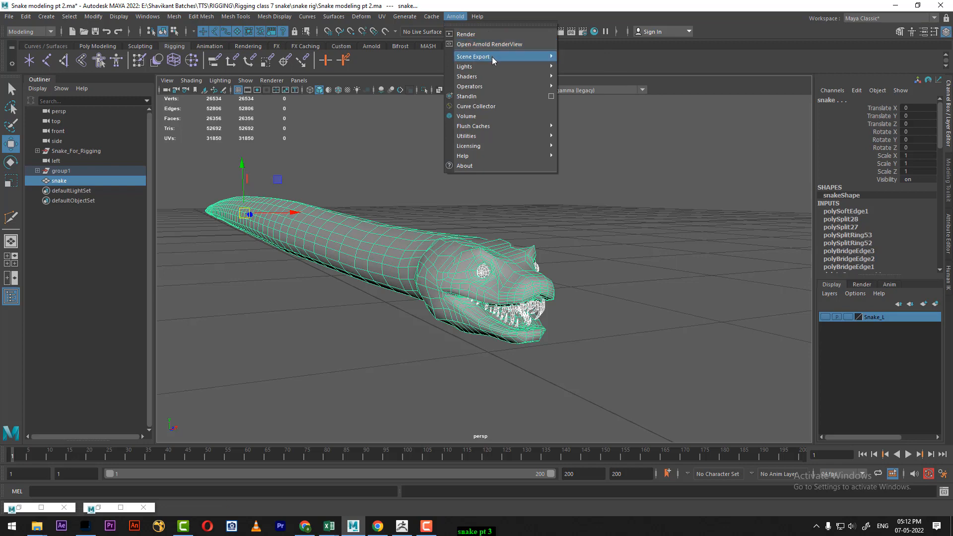
mouse_move(495, 66)
click(591, 76)
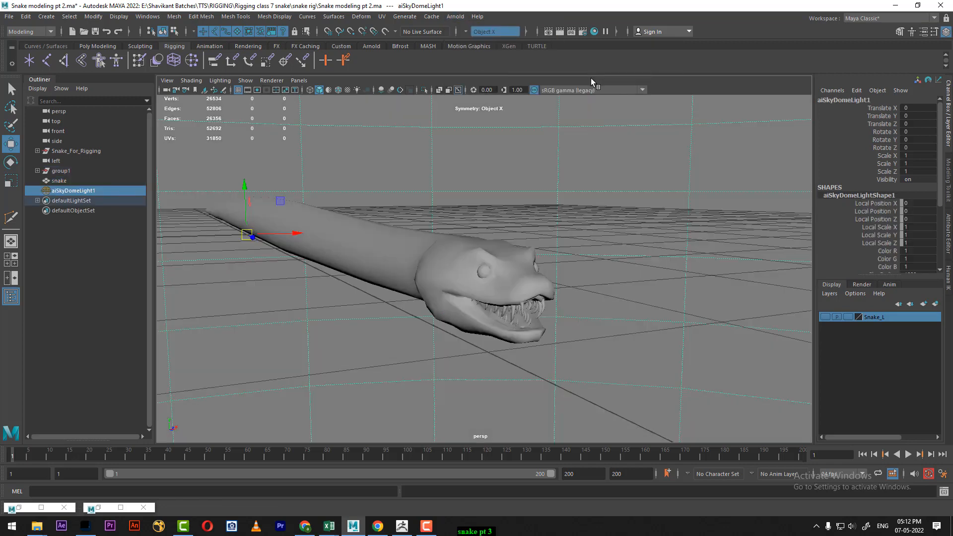
- Create a polygon plane at the origin and scale it uniformly to about 21.96 as a ground under the snake
alt+drag(616, 214, 550, 243)
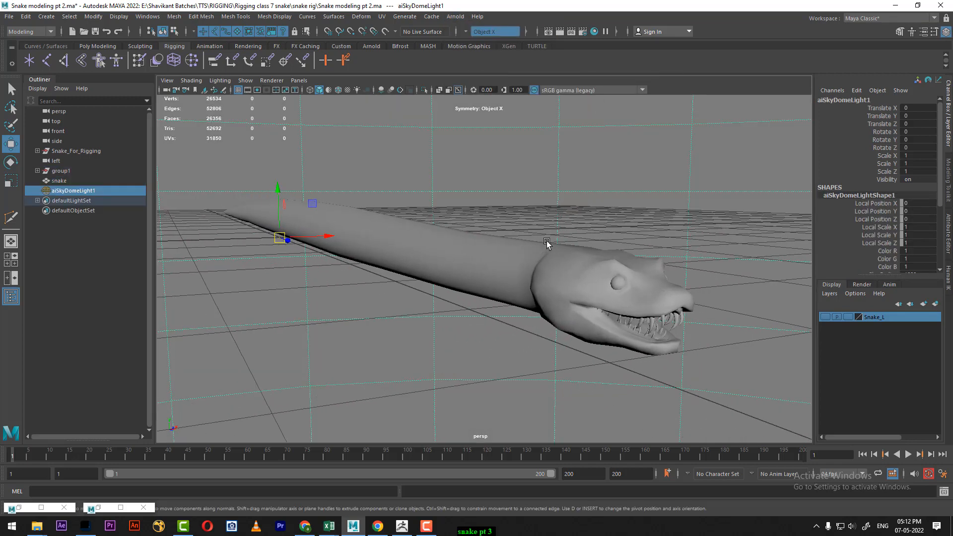
shift+right_click(558, 216)
click(494, 198)
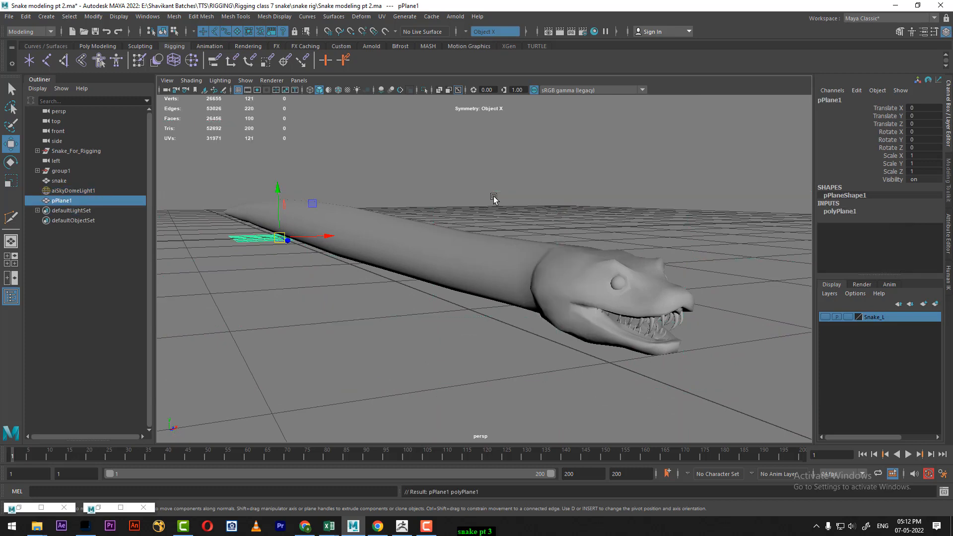
key(r)
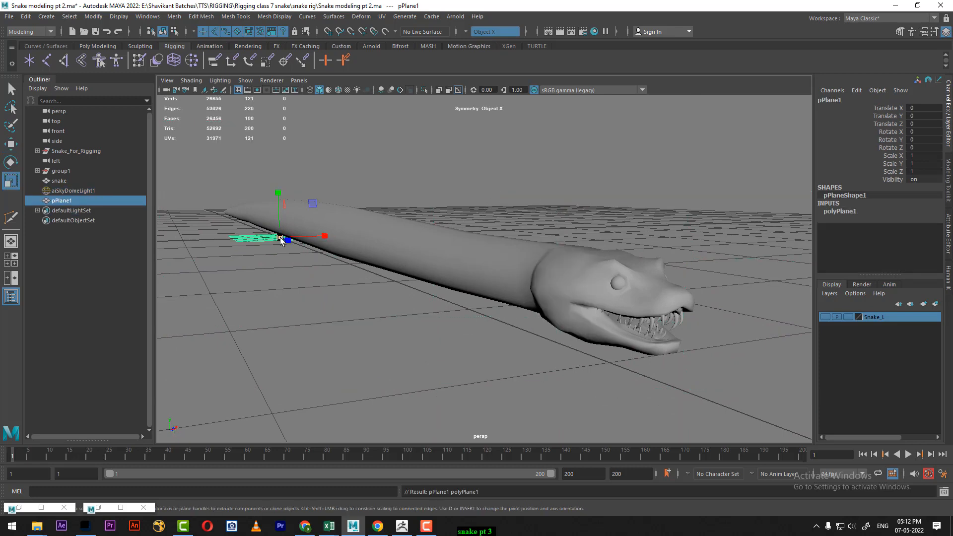
drag(280, 237, 296, 189)
drag(280, 240, 873, 26)
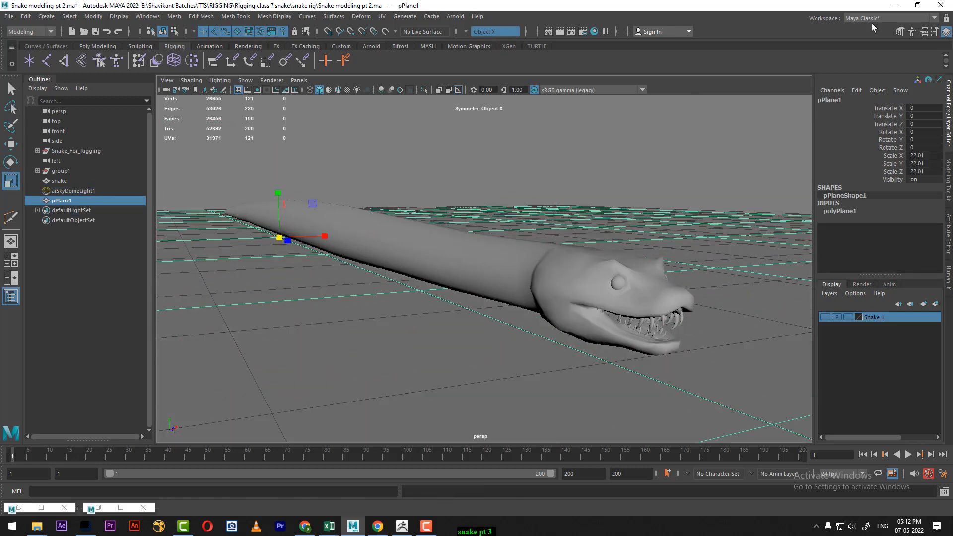
alt+middle_drag(486, 193, 525, 195)
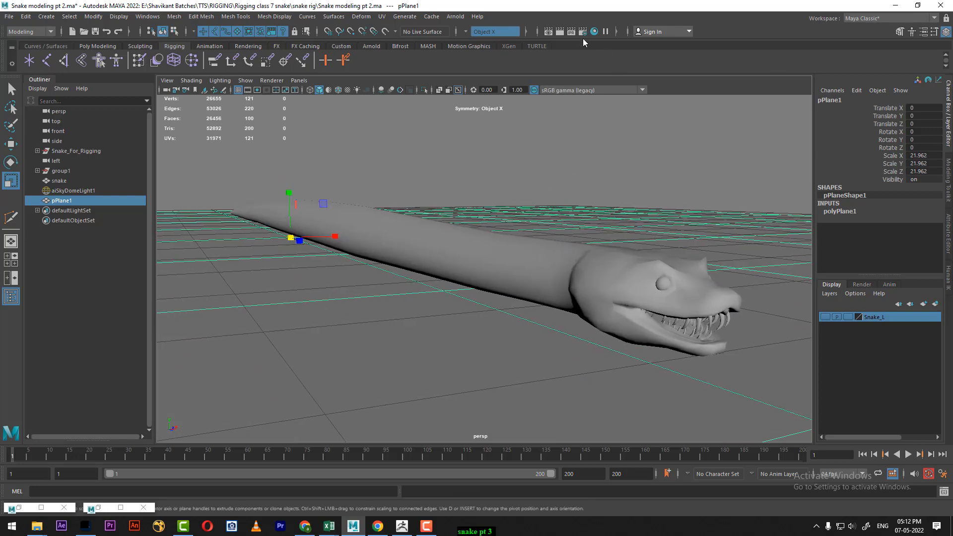
- Render the perspective view, switch the renderer to Arnold Renderer, render again, and close the render window
click(561, 32)
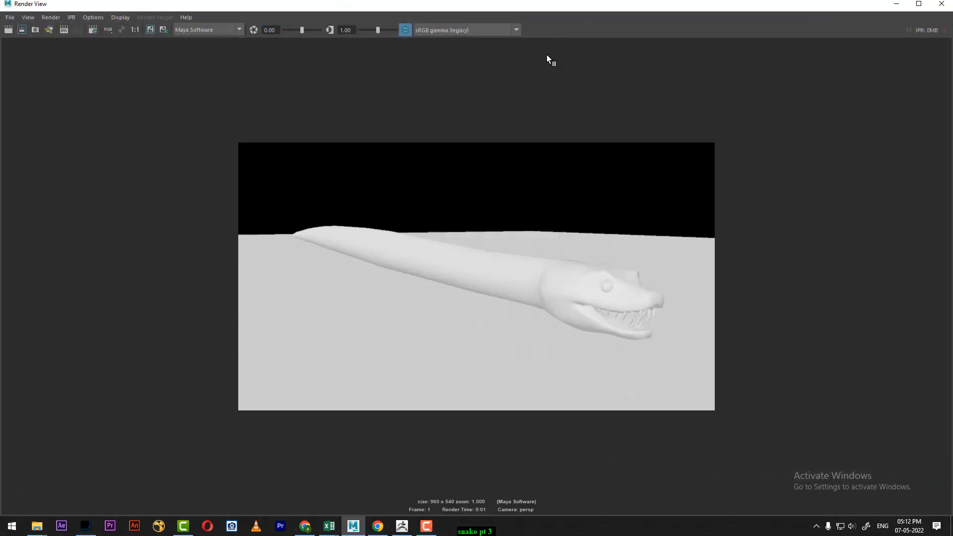
click(208, 31)
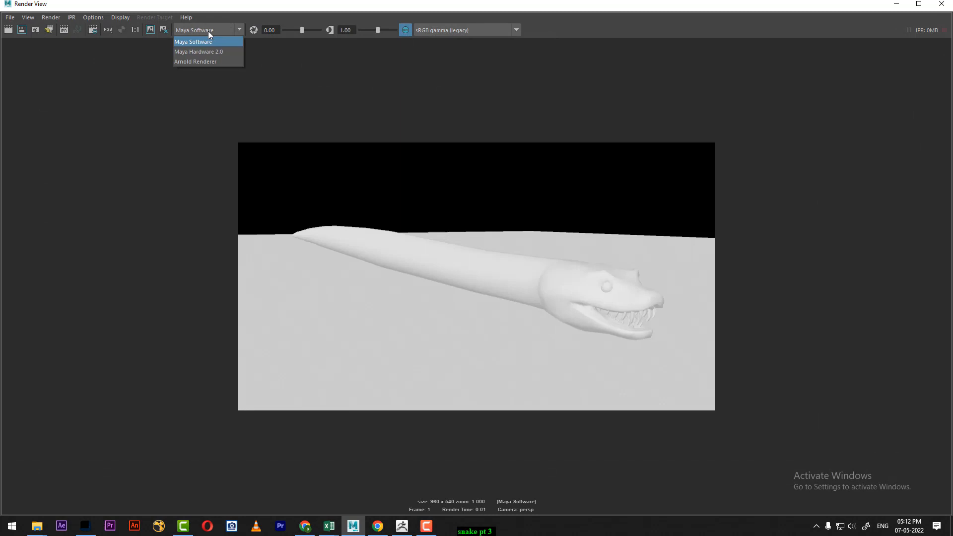
click(209, 61)
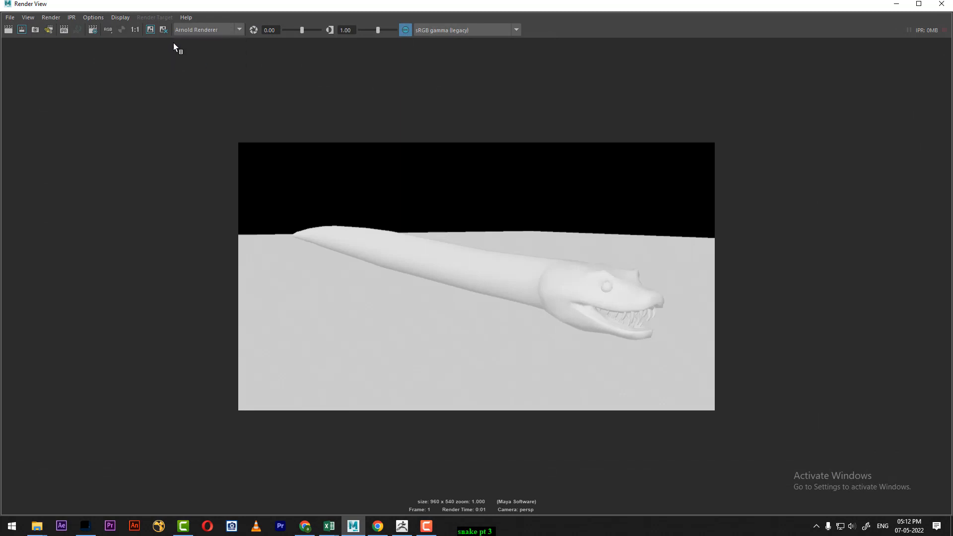
click(7, 30)
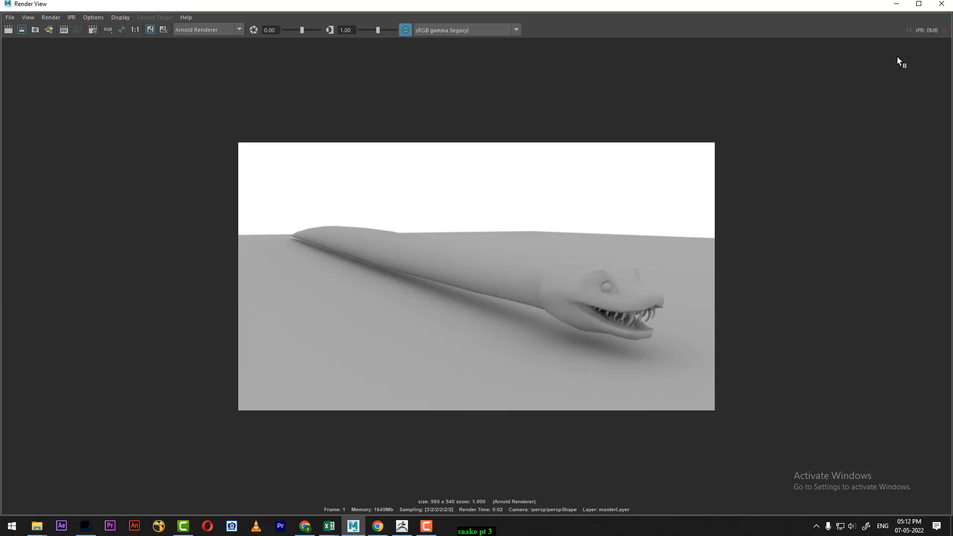
click(946, 8)
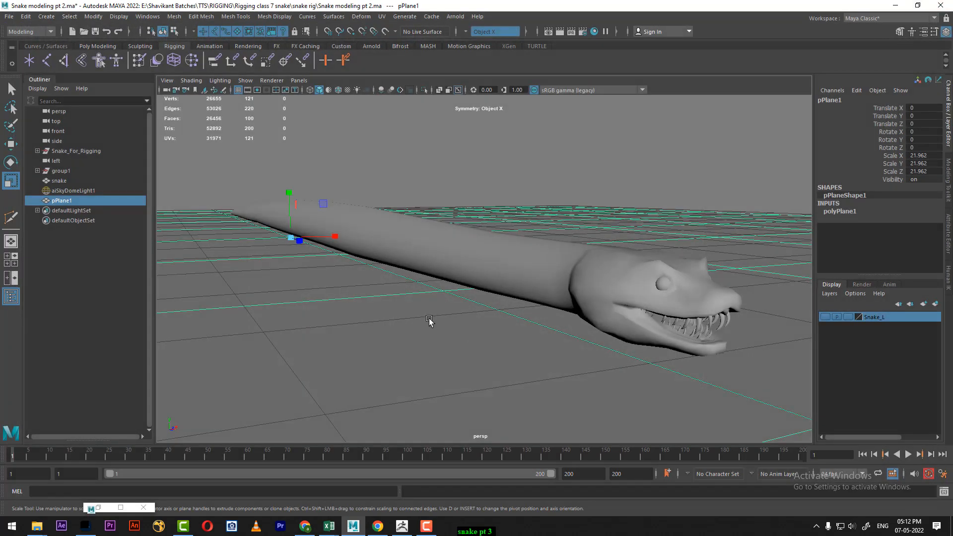
- Assign a new Lambert material with a dark grey colour to the ground plane and test-render the view
right_drag(351, 240, 388, 512)
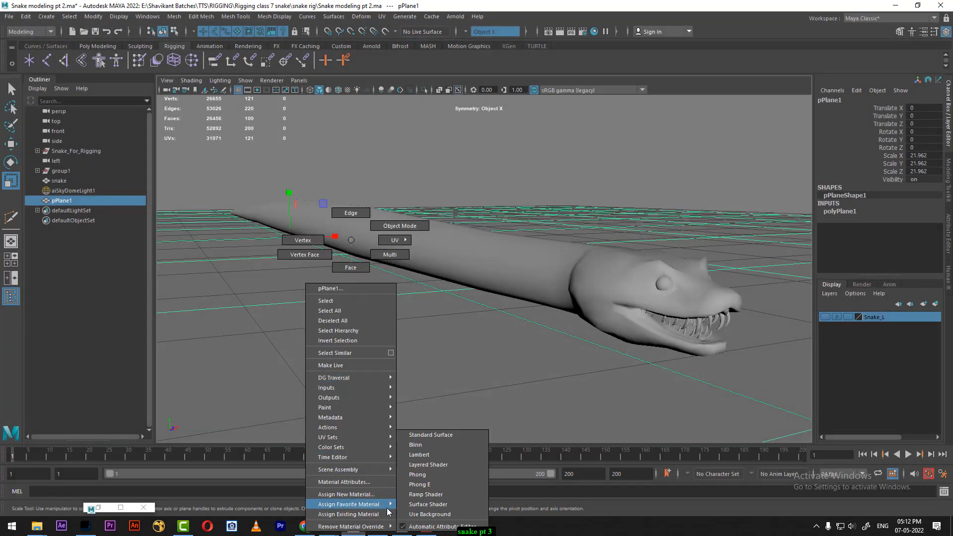
right_drag(449, 465, 450, 455)
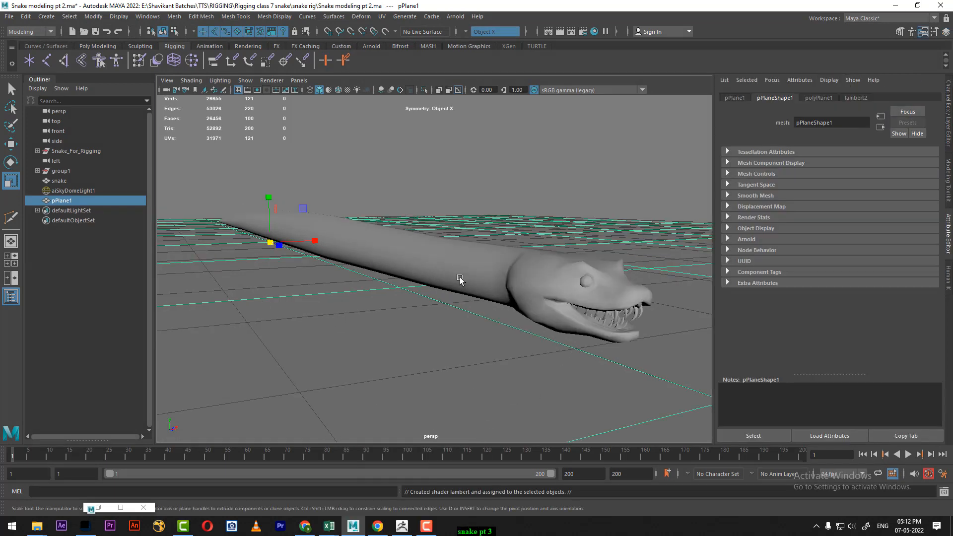
right_drag(296, 326, 299, 491)
drag(860, 210, 842, 213)
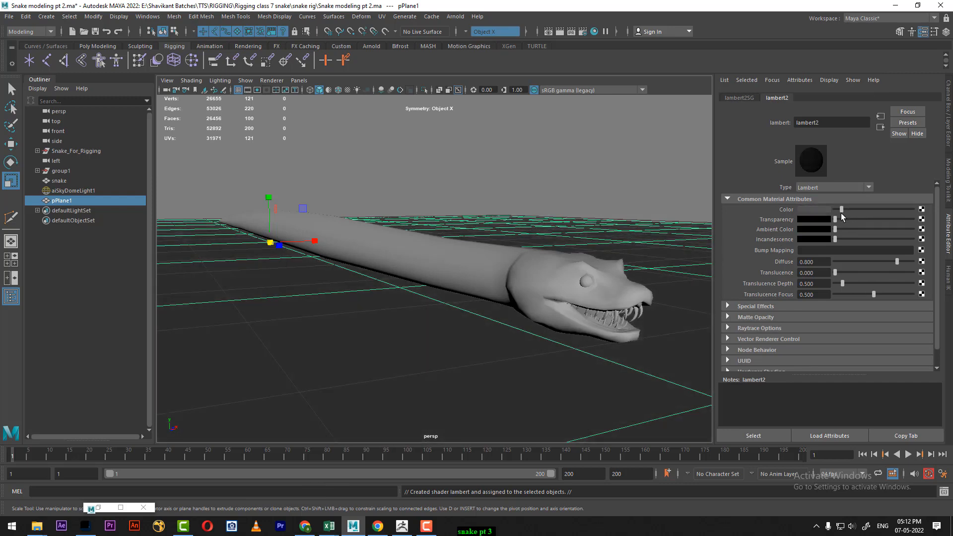
click(560, 32)
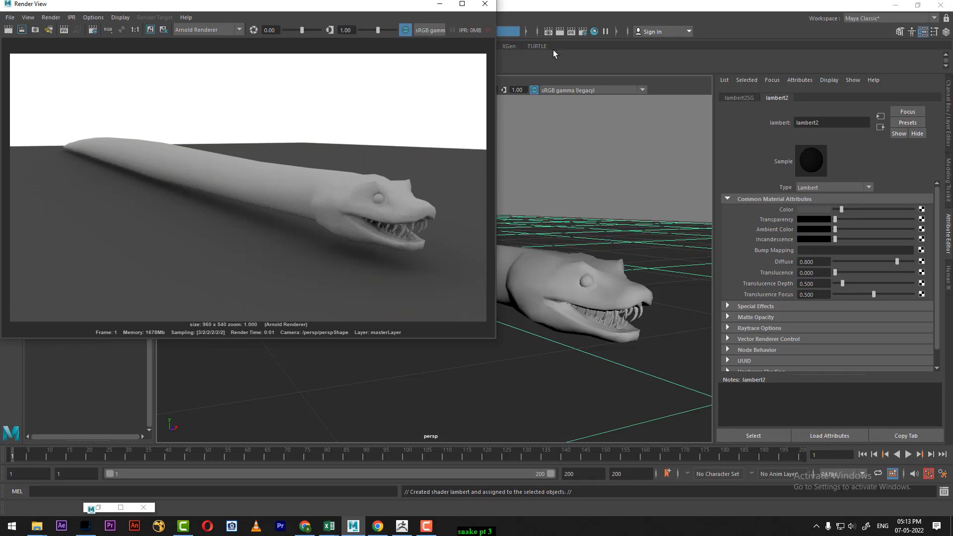
click(485, 4)
- Smooth the snake mesh and render the perspective view again
click(507, 271)
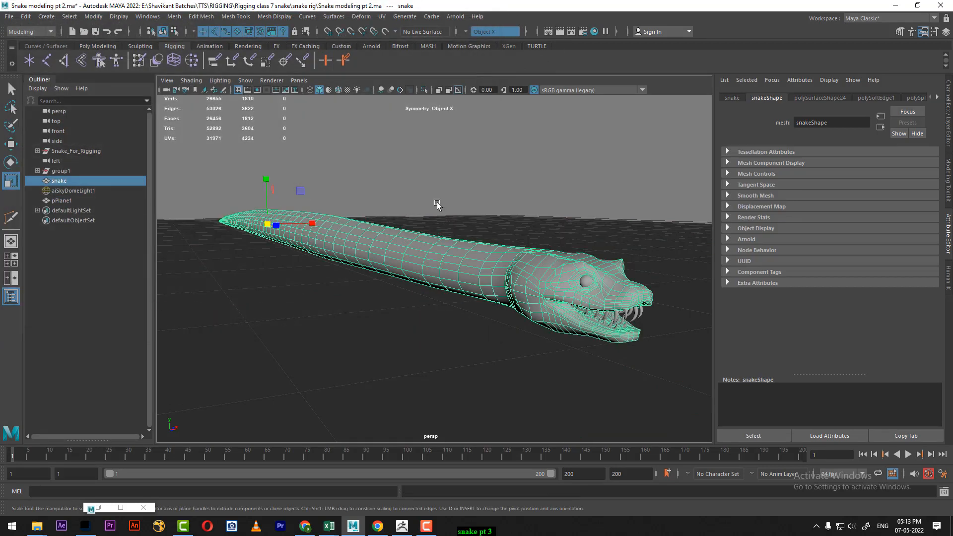
shift+right_click(435, 165)
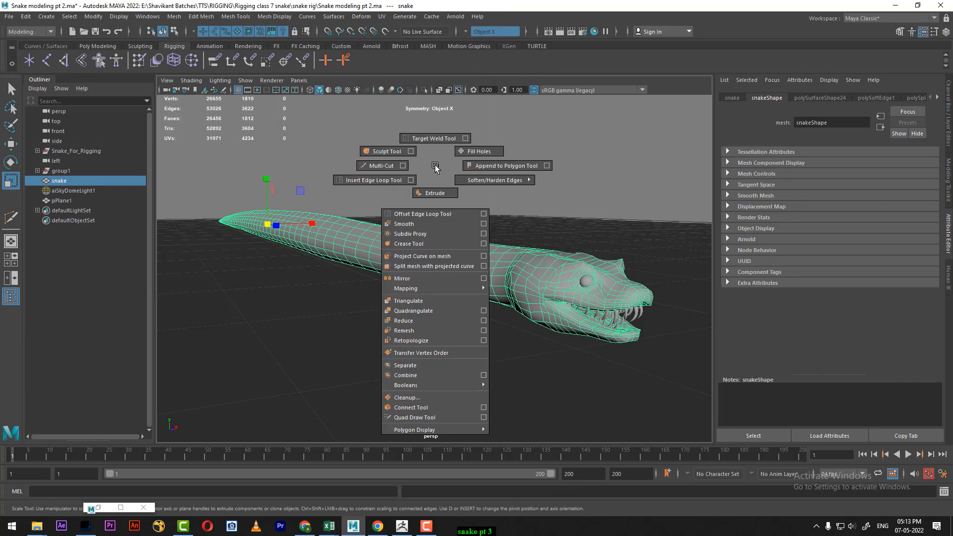
click(427, 224)
click(467, 163)
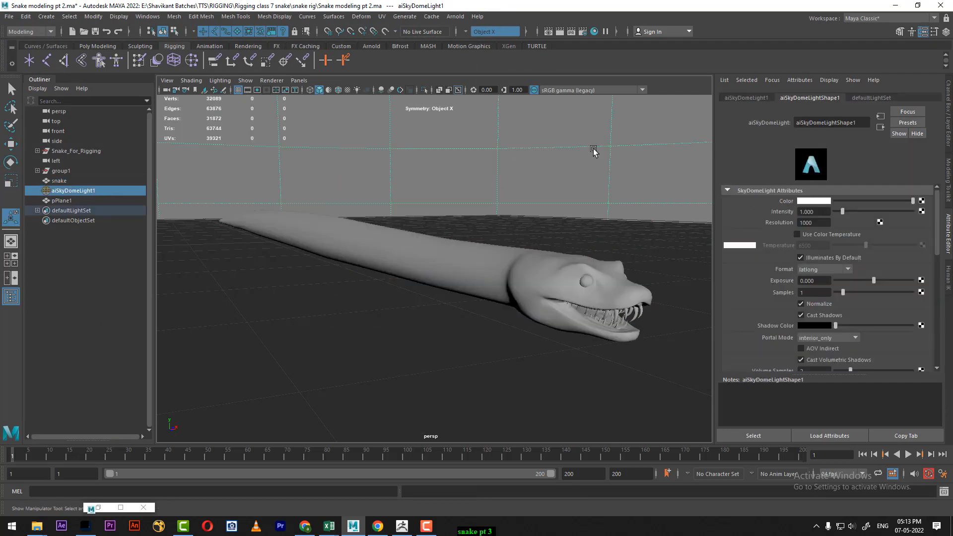
click(560, 31)
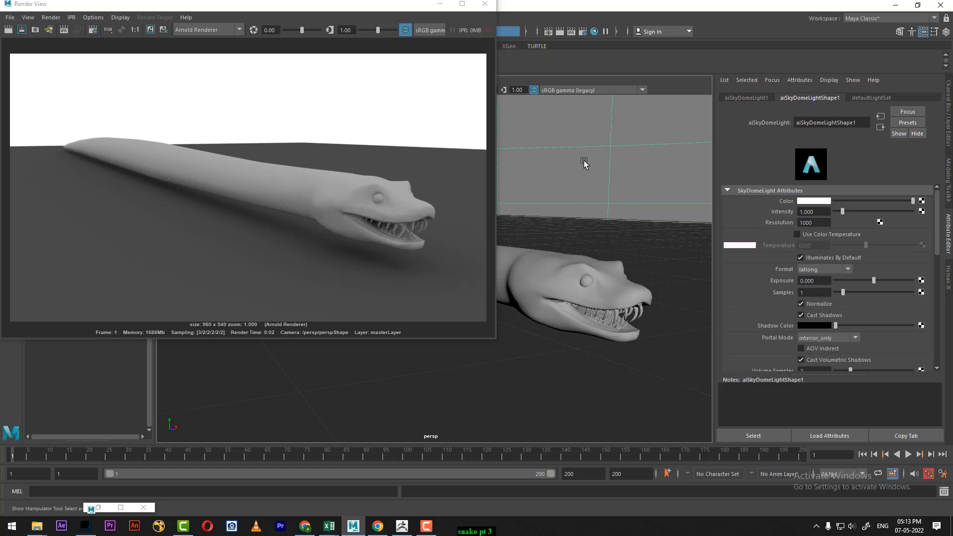
- Darken the SkyDome light's colour to grey and set its intensity to 3, test-rendering after each change
drag(875, 197, 858, 201)
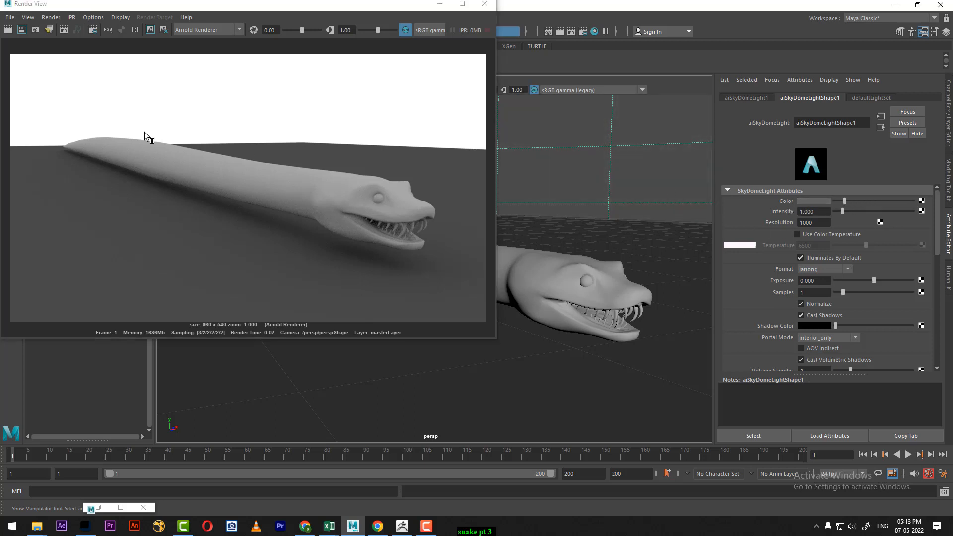
click(8, 29)
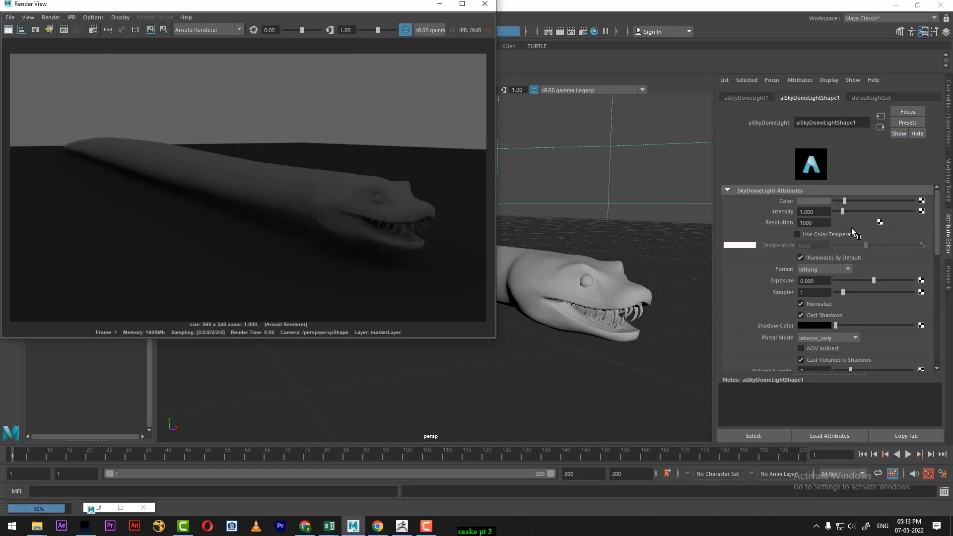
click(814, 223)
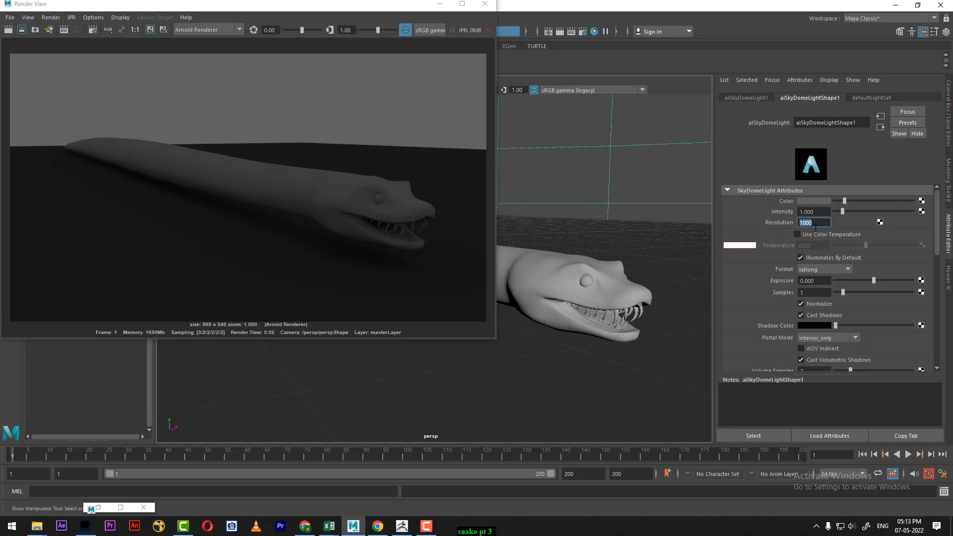
click(824, 212)
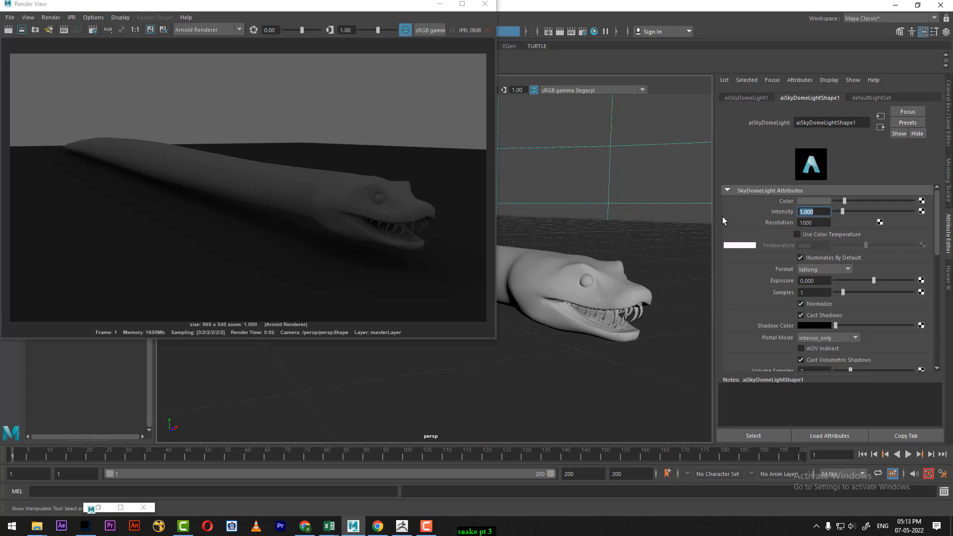
text(3)
key(Return)
click(8, 30)
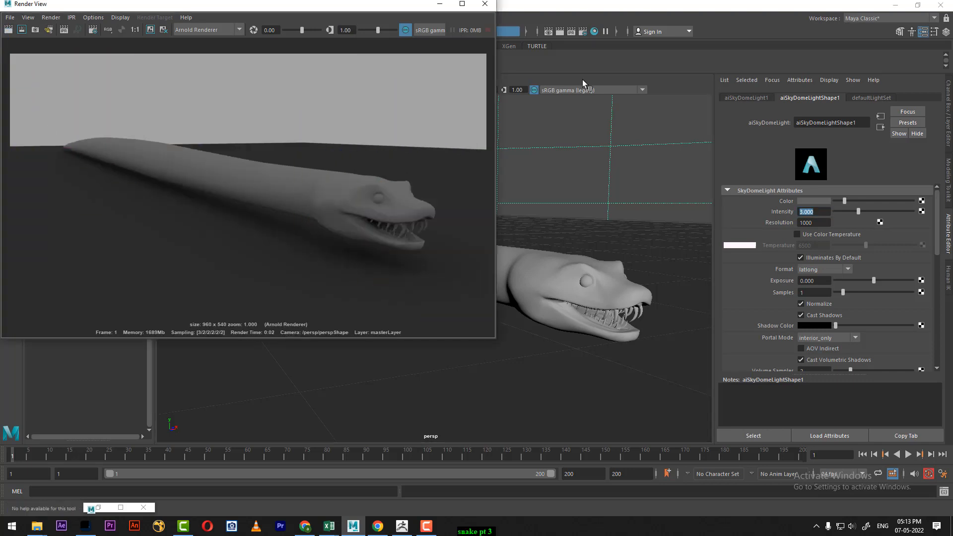
- Close the previous render and render a close-up of the snake's head and open mouth in the perspective view
click(485, 4)
alt+middle_drag(587, 236, 430, 176)
alt+right_drag(415, 184, 447, 213)
alt+middle_drag(447, 213, 474, 233)
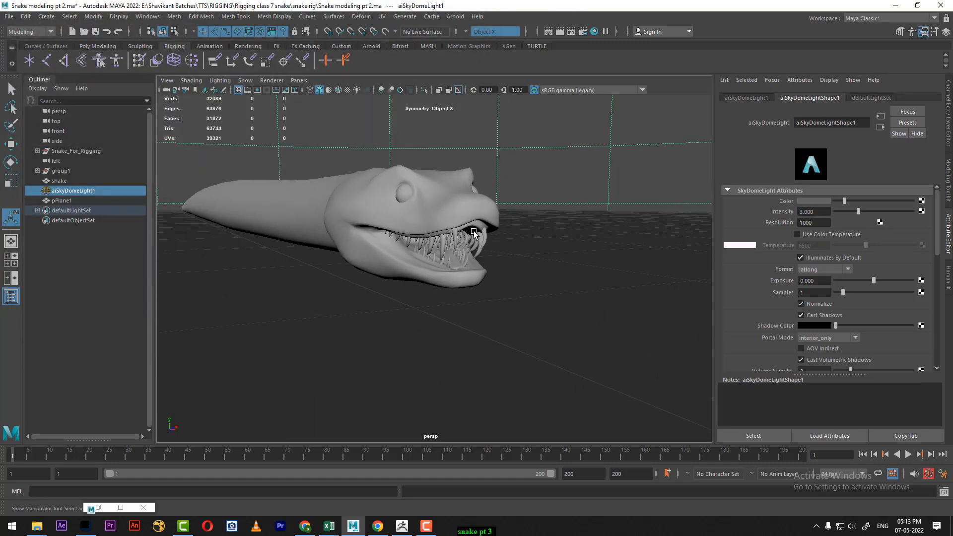
alt+right_drag(474, 233, 551, 265)
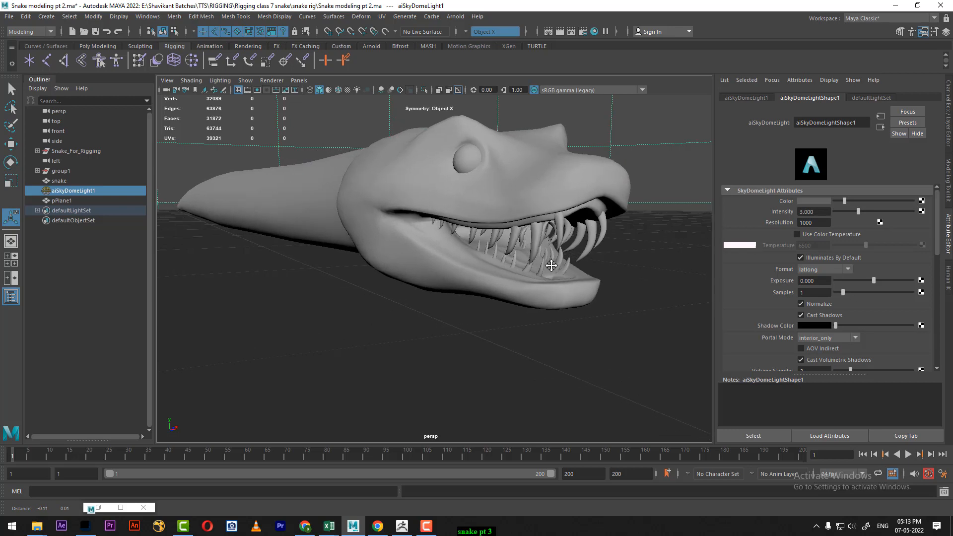
alt+middle_drag(551, 266, 556, 270)
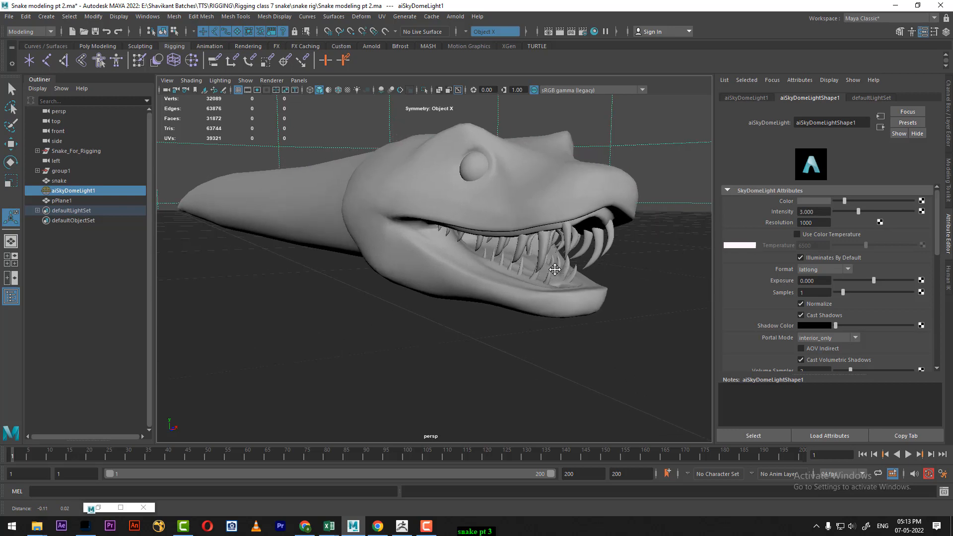
click(560, 31)
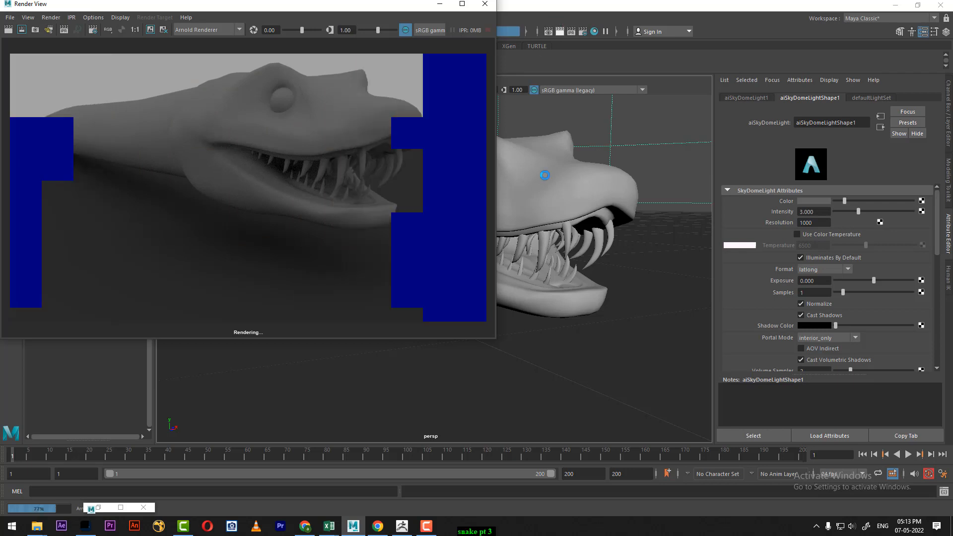
click(428, 527)
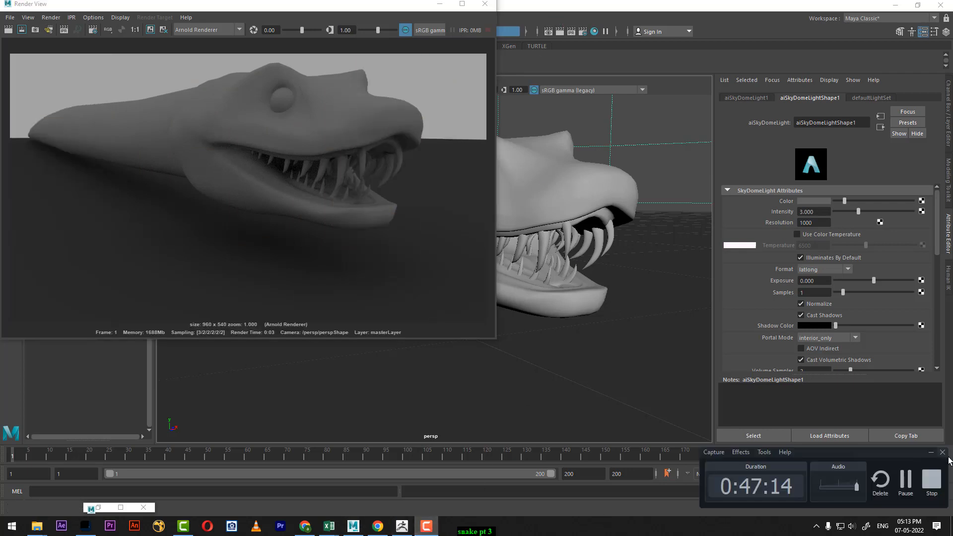